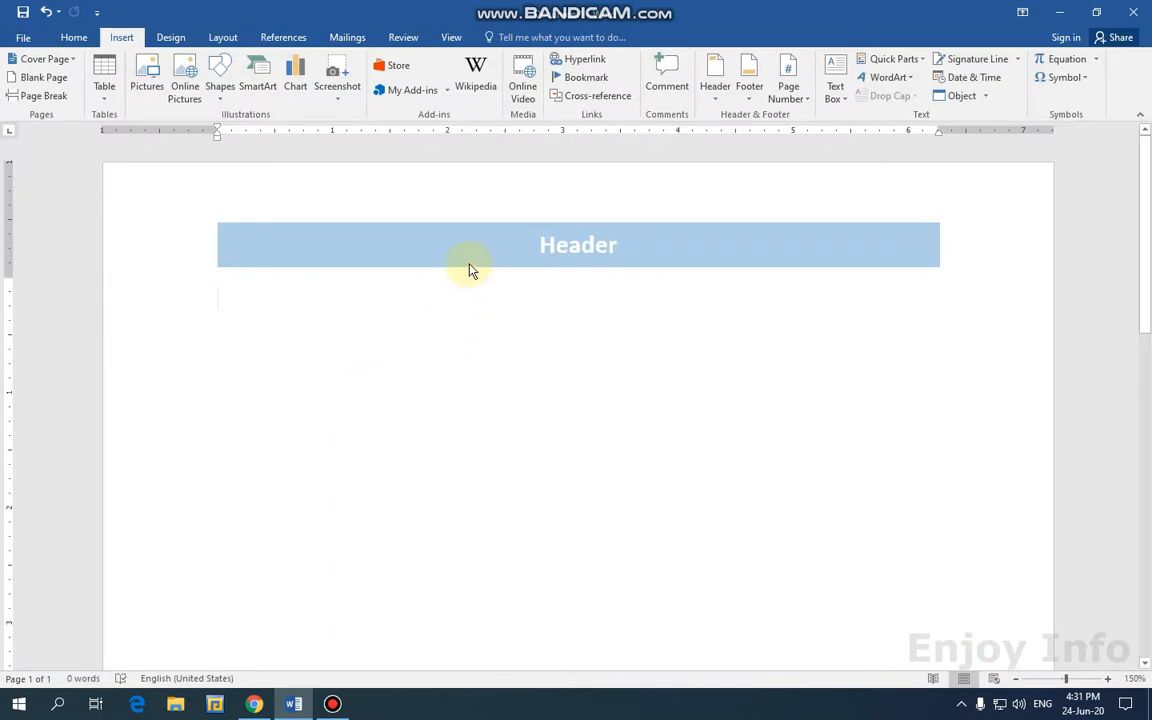
Delete the blue Header banner with Remove Header, then return to editing the body.
double_click(375, 244)
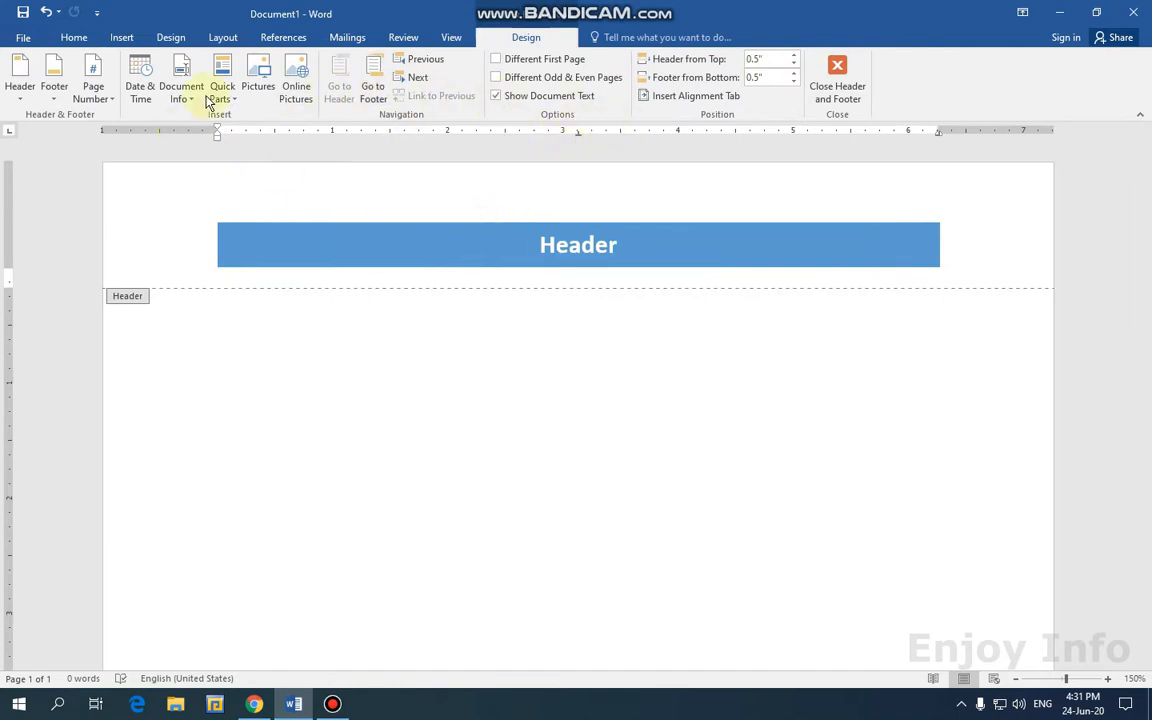
click(20, 80)
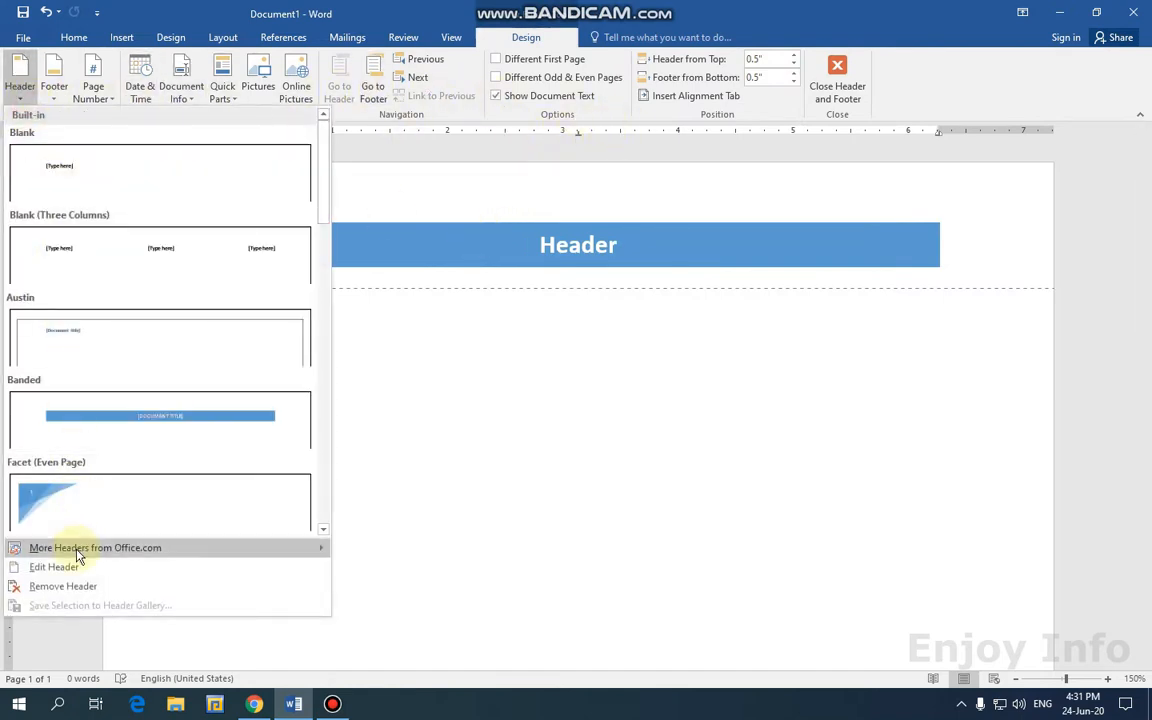
click(82, 586)
double_click(340, 400)
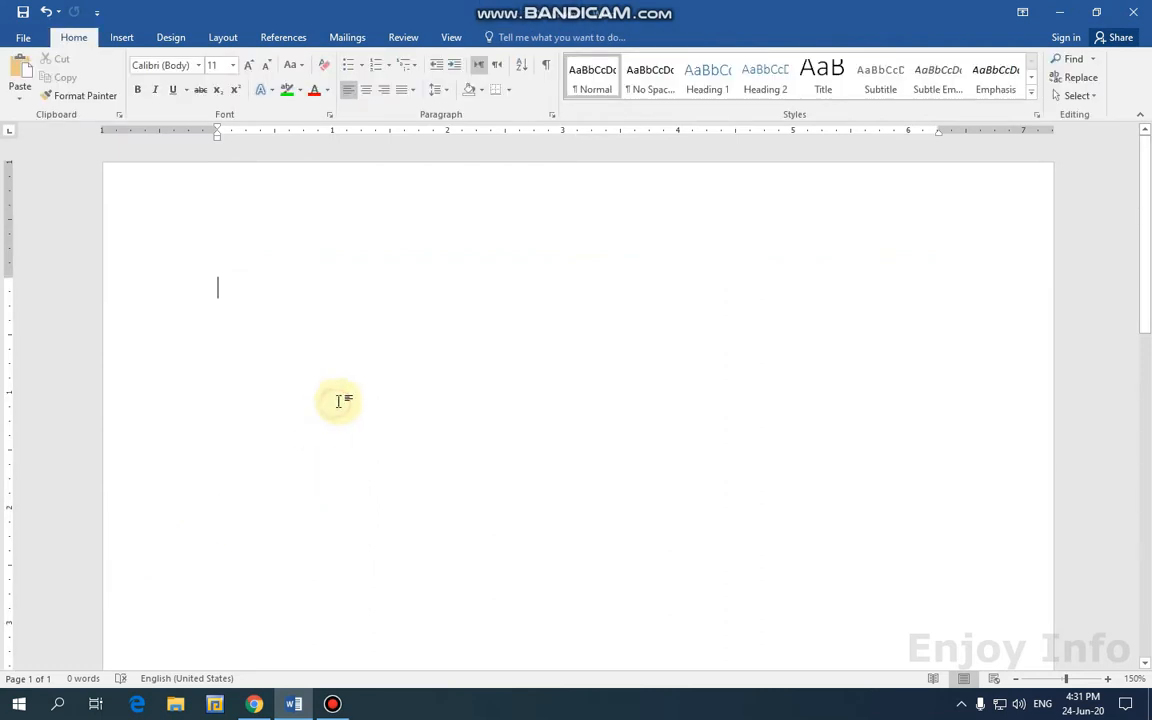
scroll(558, 300, down, 7)
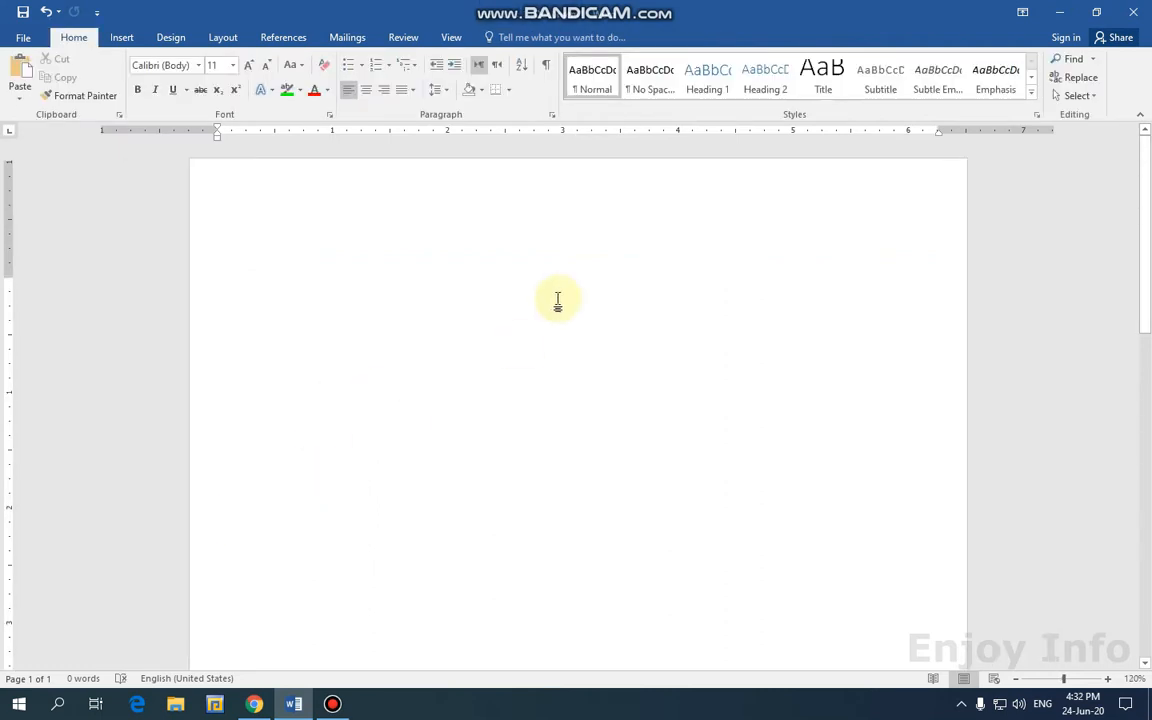
scroll(558, 300, down, 3)
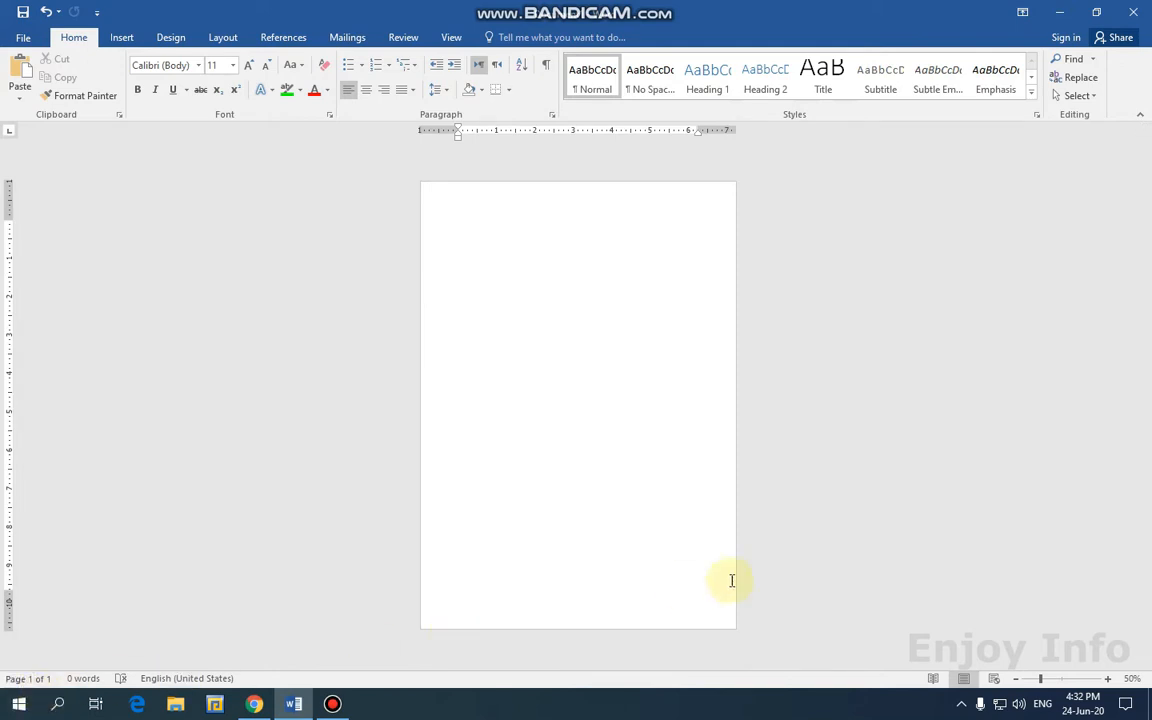
click(1107, 679)
click(1107, 679)
click(1107, 679)
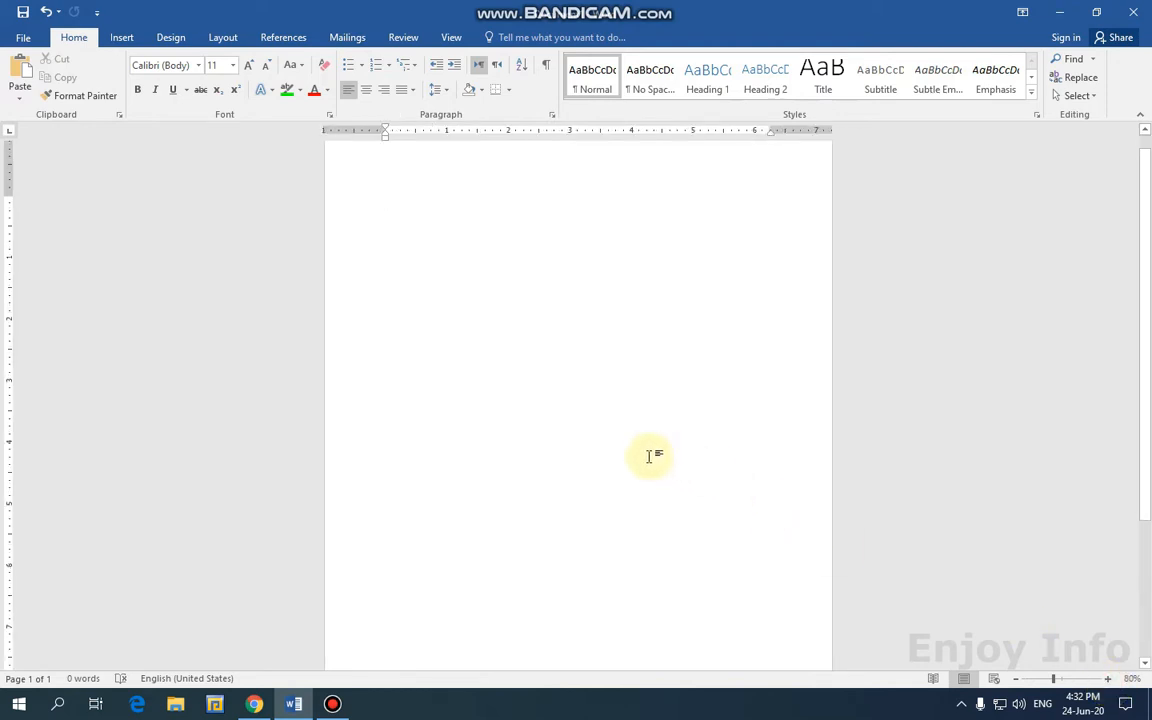
ctrl+scroll(604, 424, up, 2)
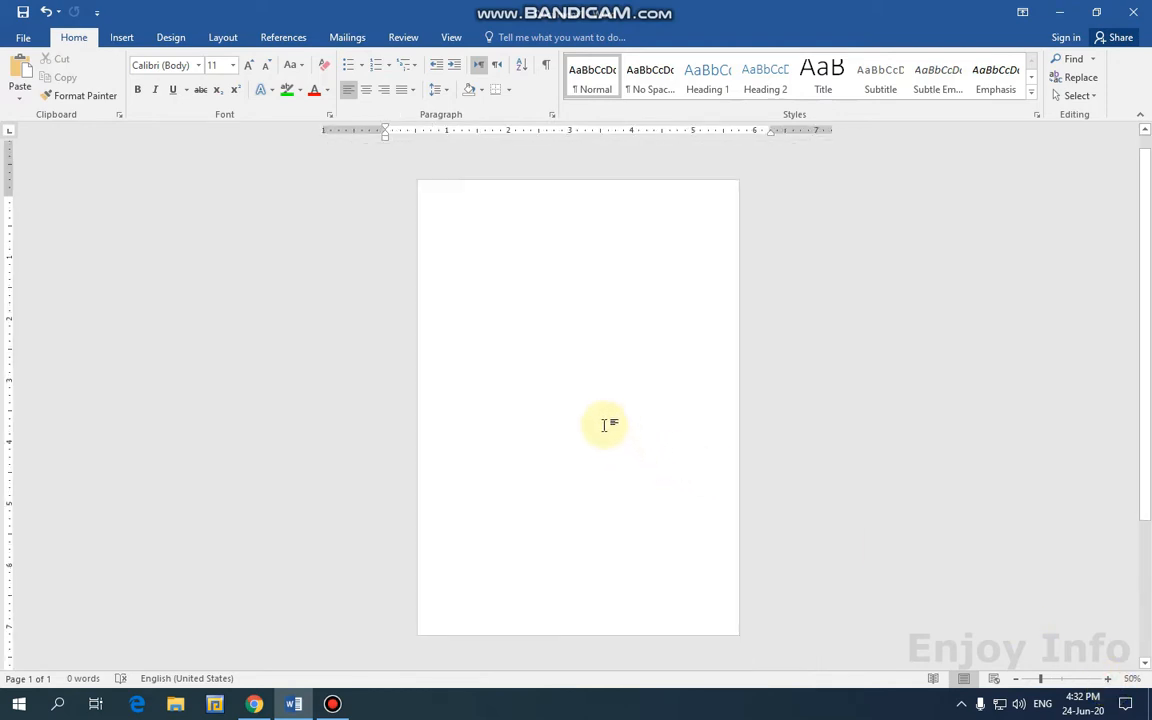
ctrl+scroll(604, 424, up, 3)
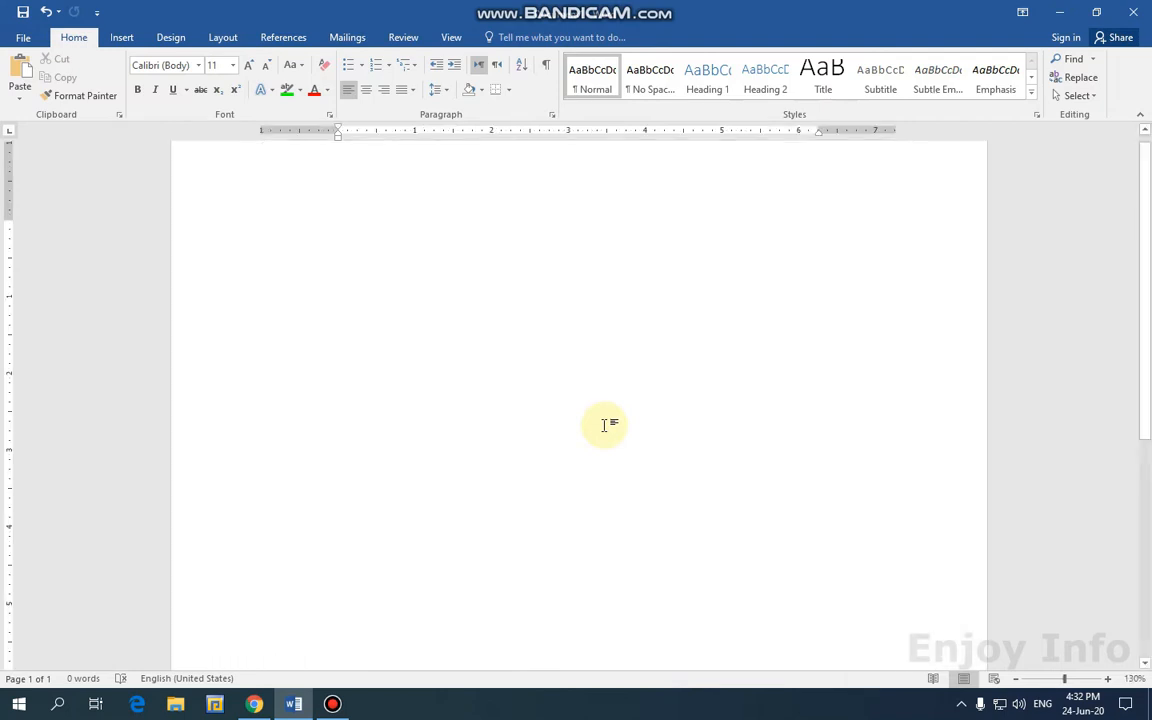
ctrl+scroll(595, 432, up, 2)
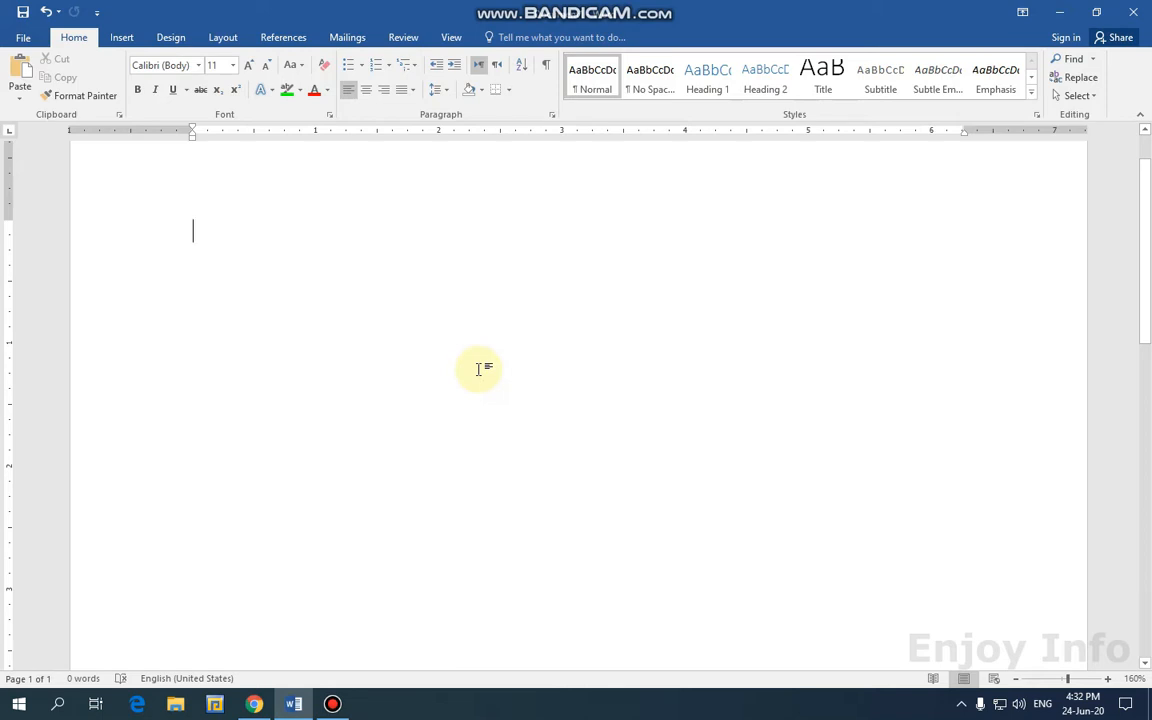
Enter =rand(20,5) to generate pages of random sample paragraphs.
text(=ra)
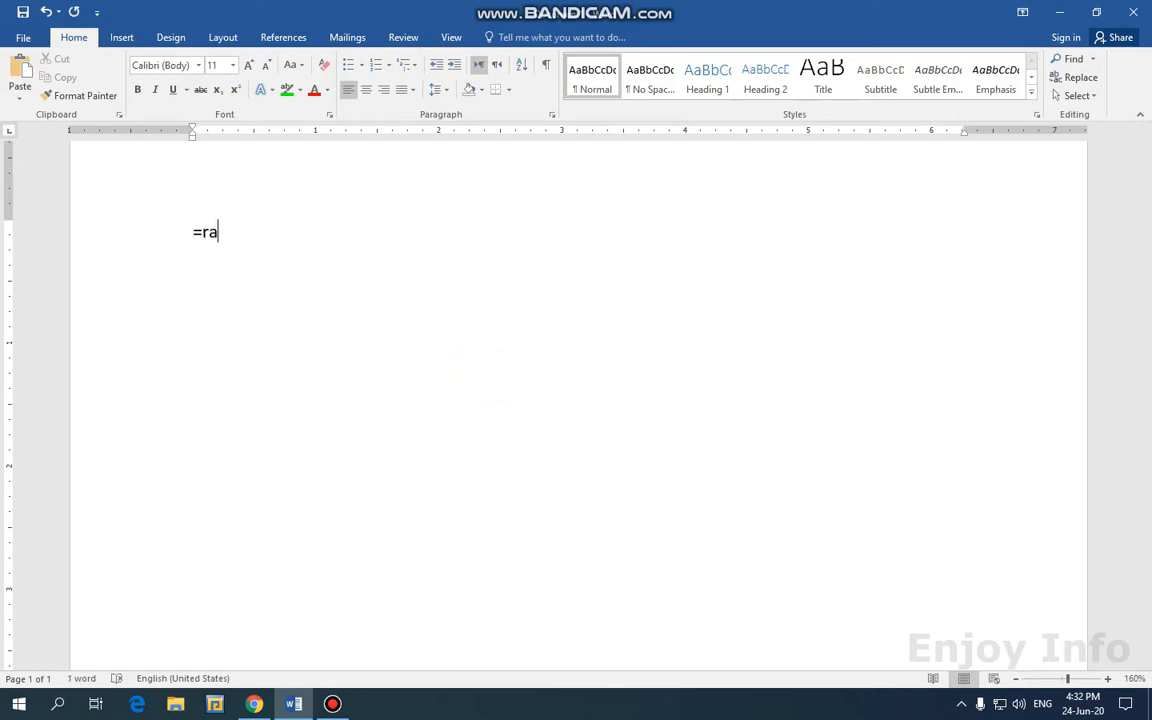
text(nd90)
key(BackSpace)
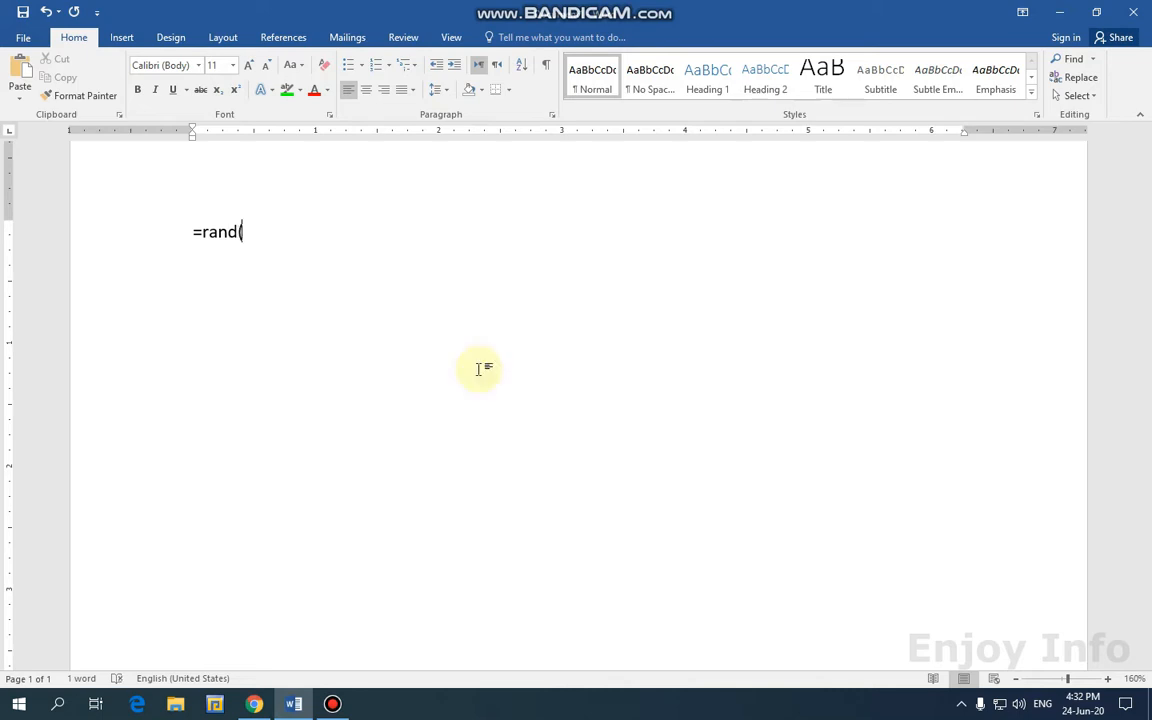
text((20)
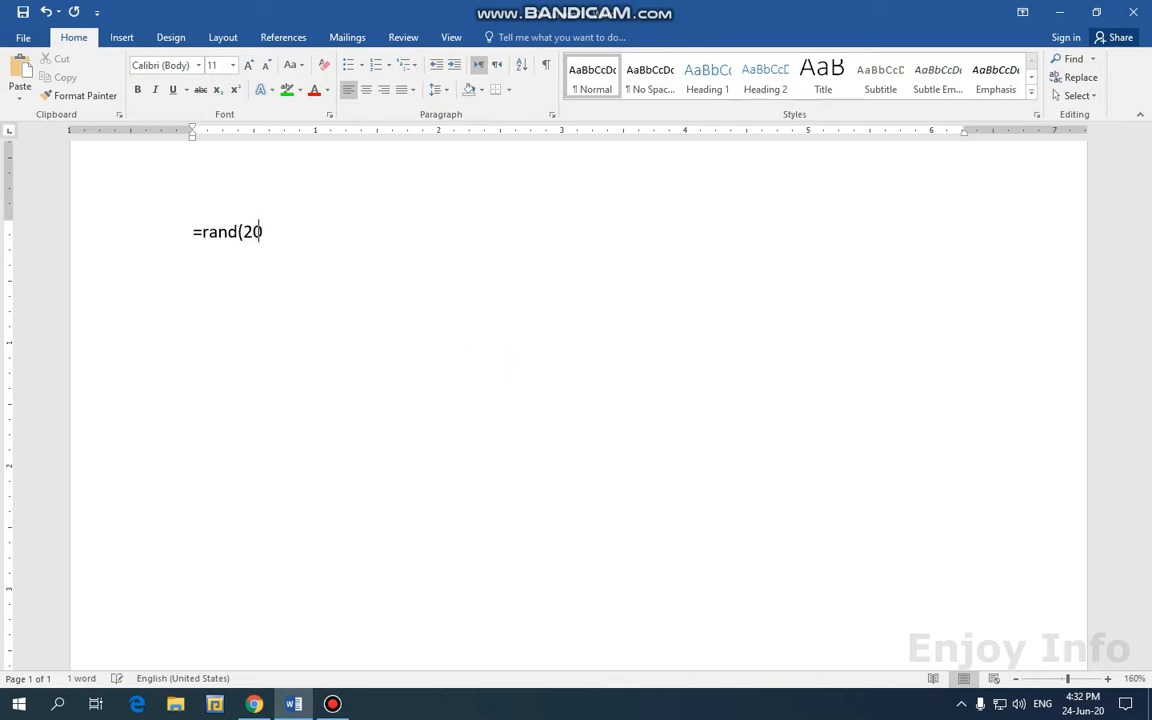
text(,5))
key(Return)
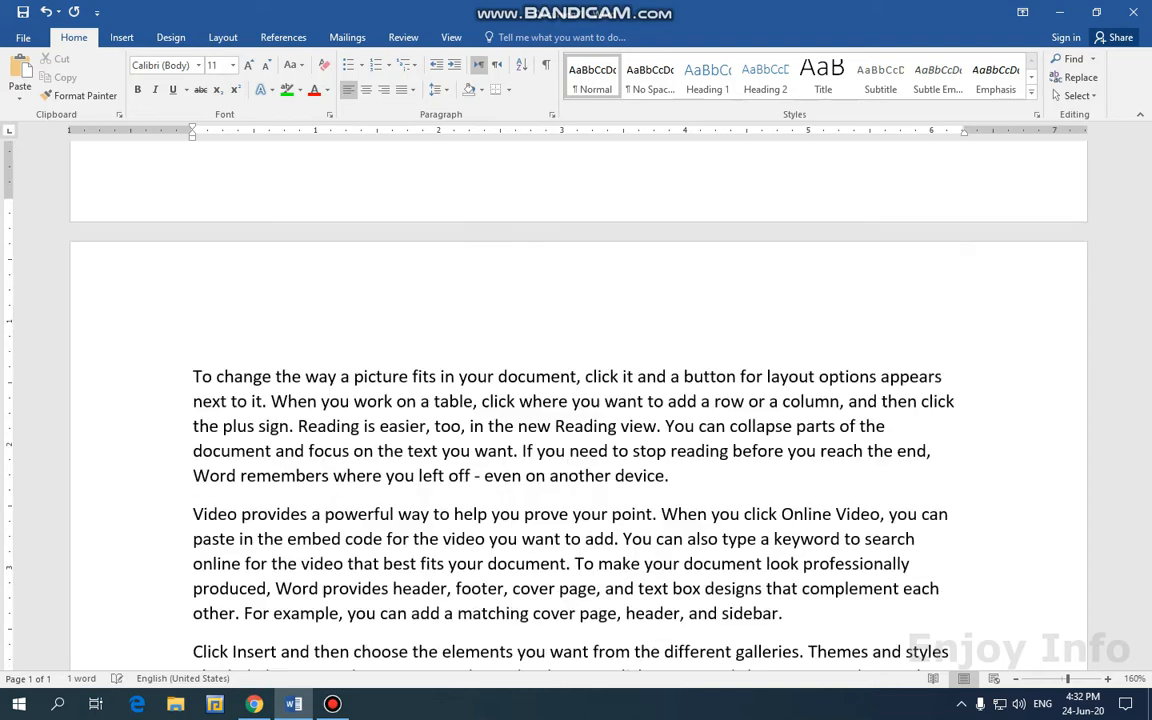
Select all the text and paste two copies after the last paragraph.
scroll(425, 352, up, 7)
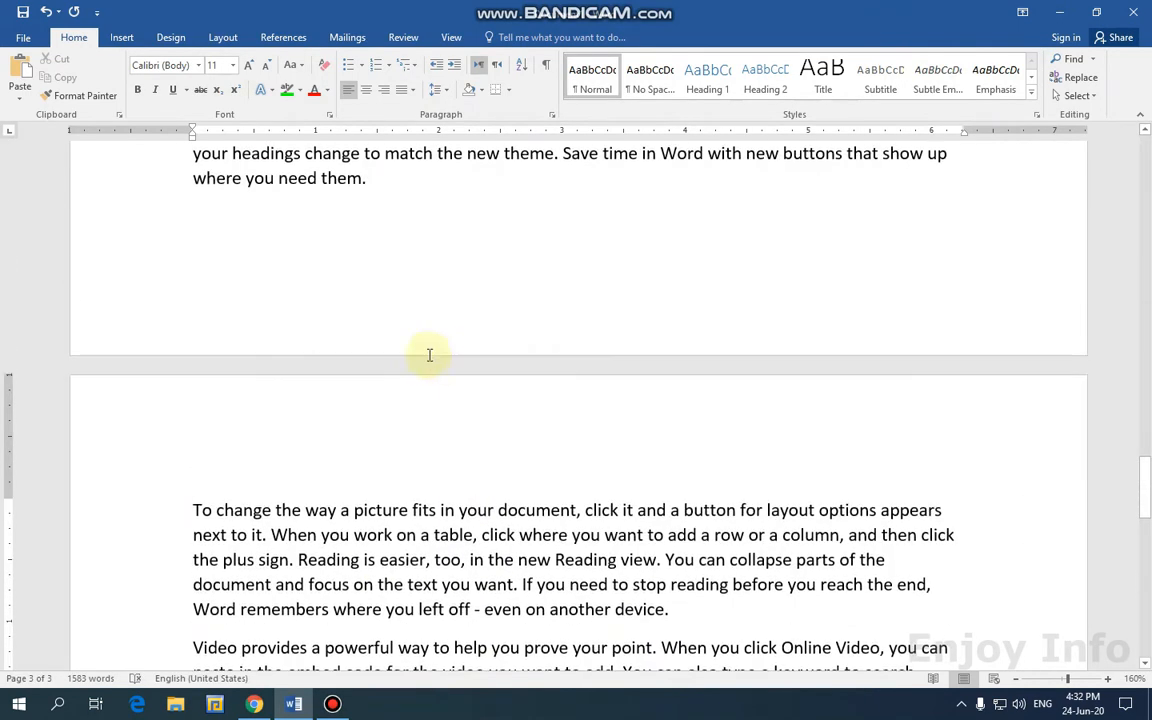
scroll(413, 340, up, 1)
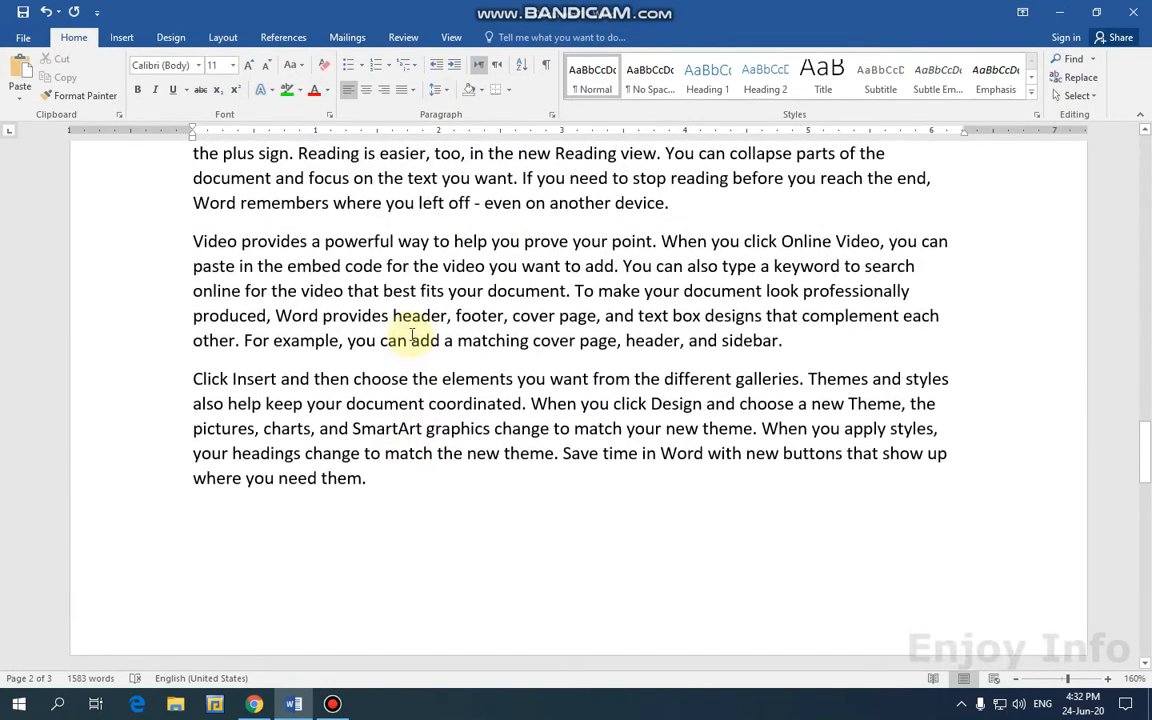
key(ctrl+a)
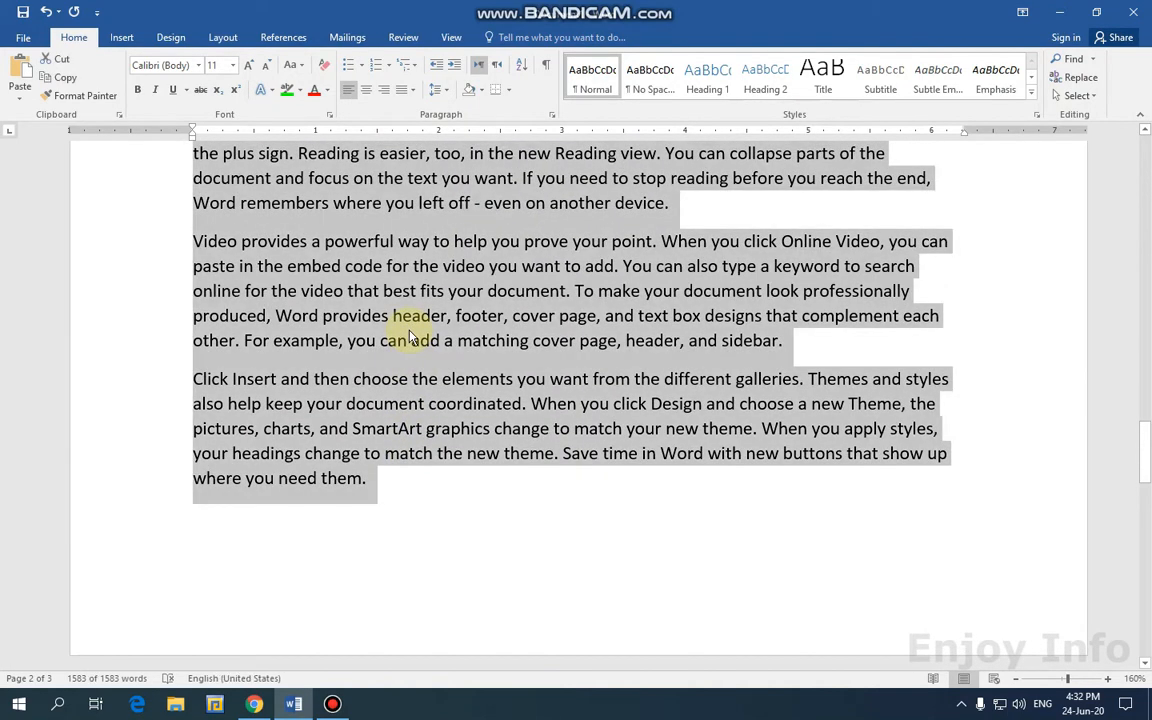
click(260, 537)
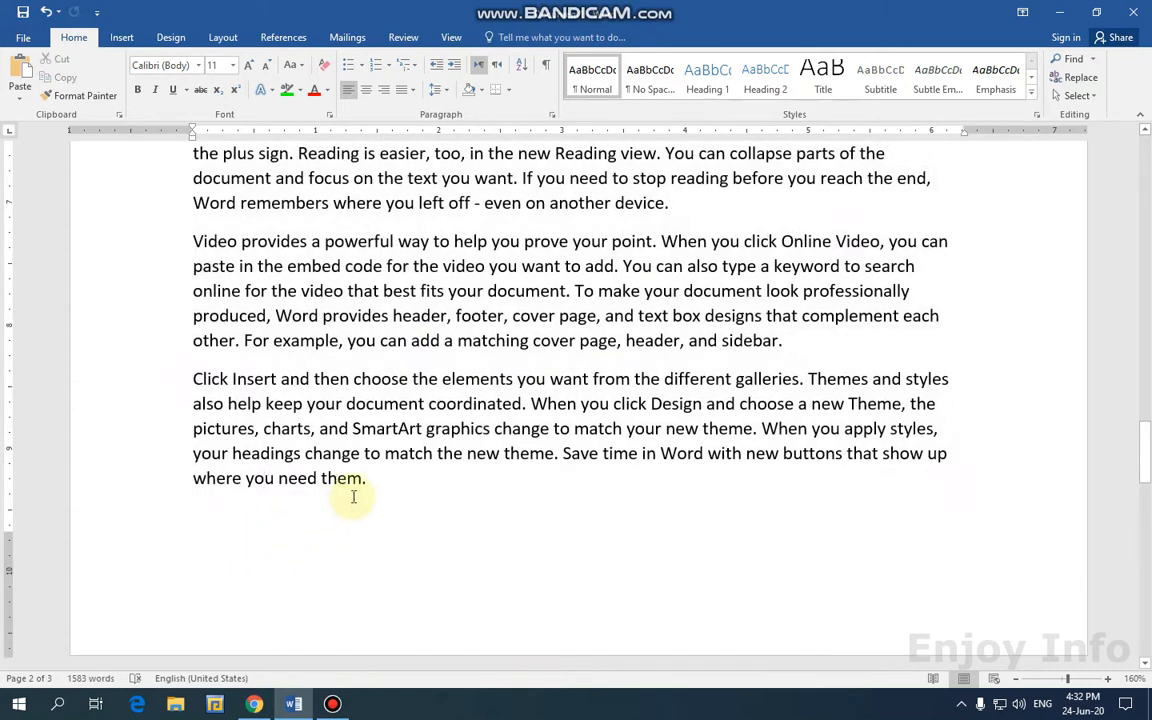
key(Return)
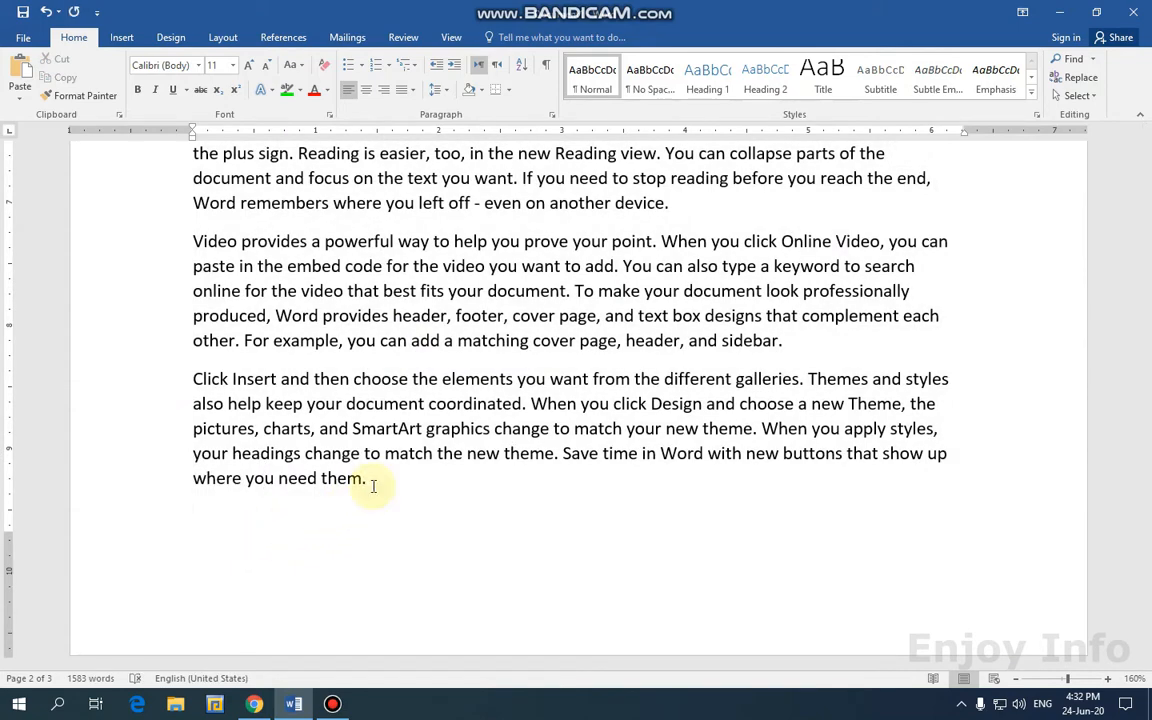
key(ctrl+v)
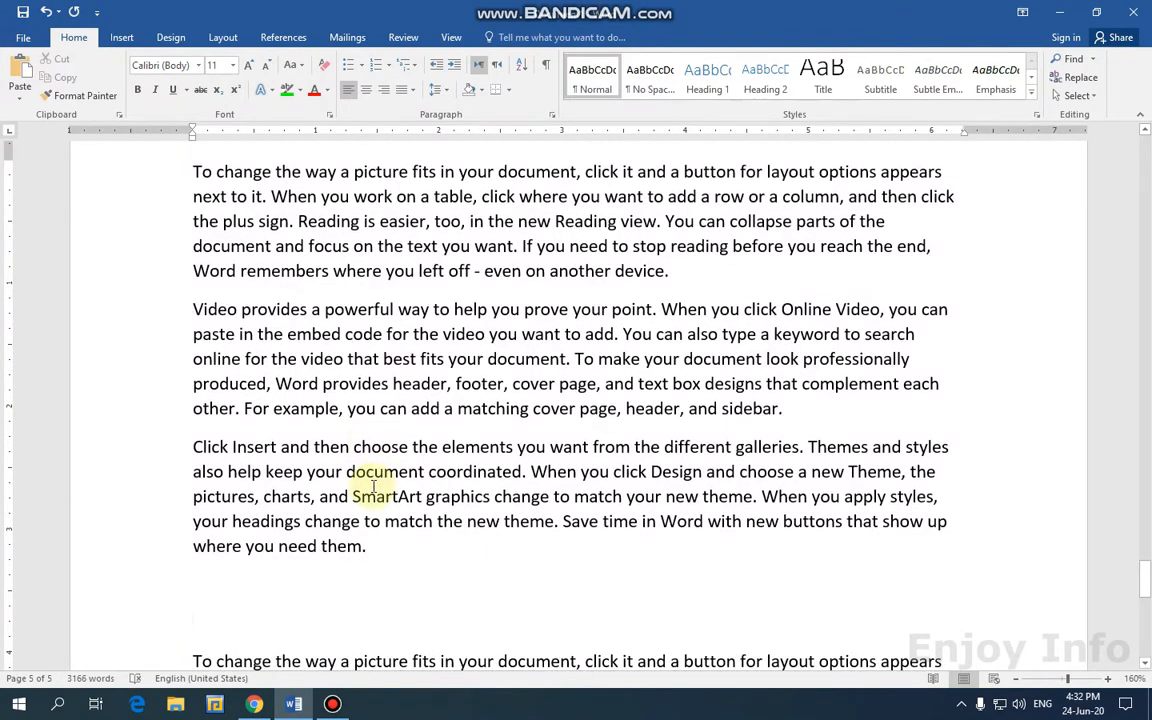
key(ctrl+v)
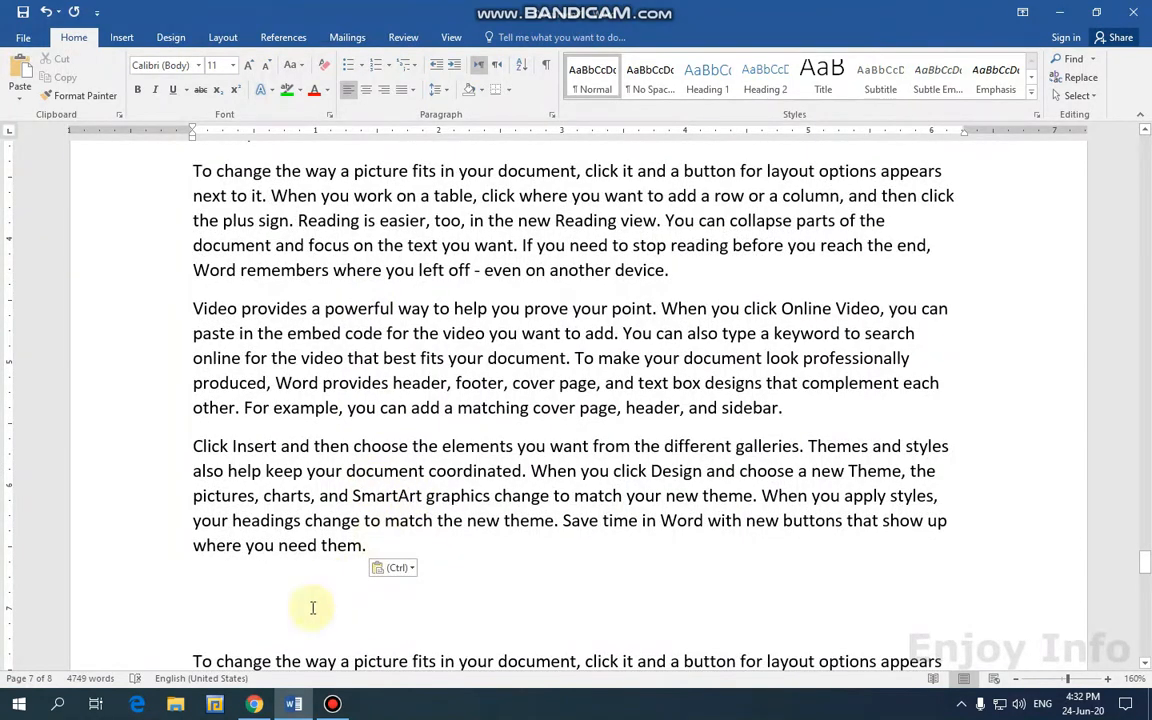
Check the 8 pages in the Navigation pane thumbnails and return to page 1.
click(340, 624)
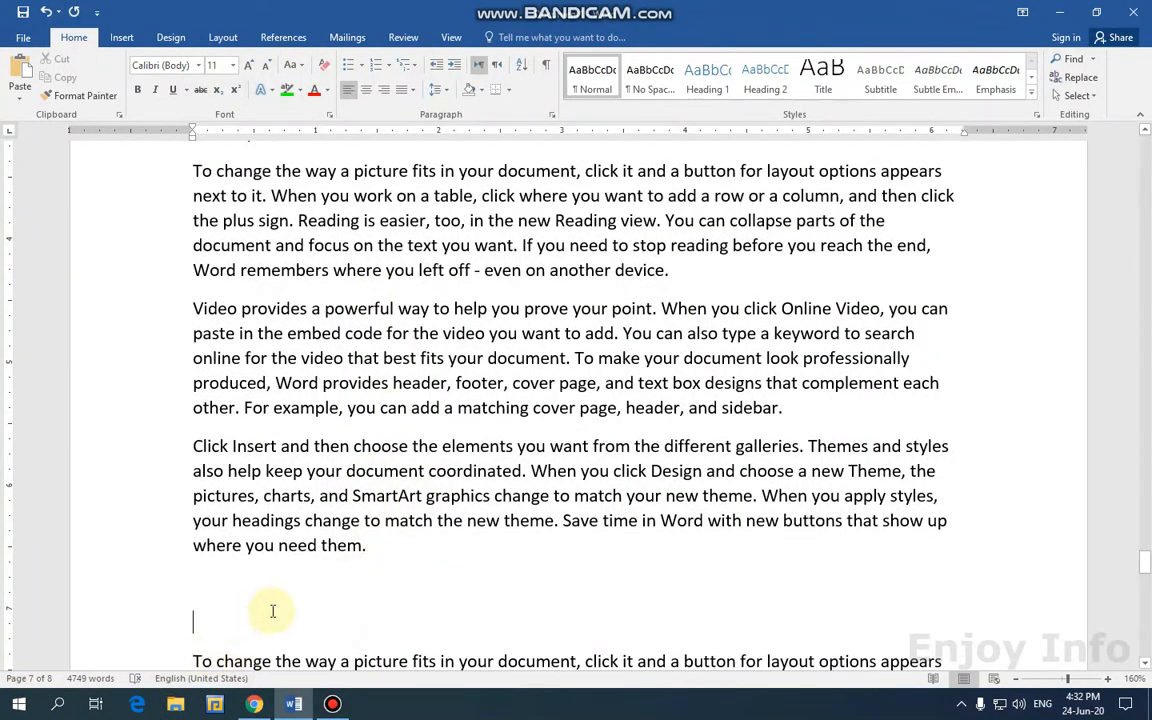
scroll(265, 600, down, 3)
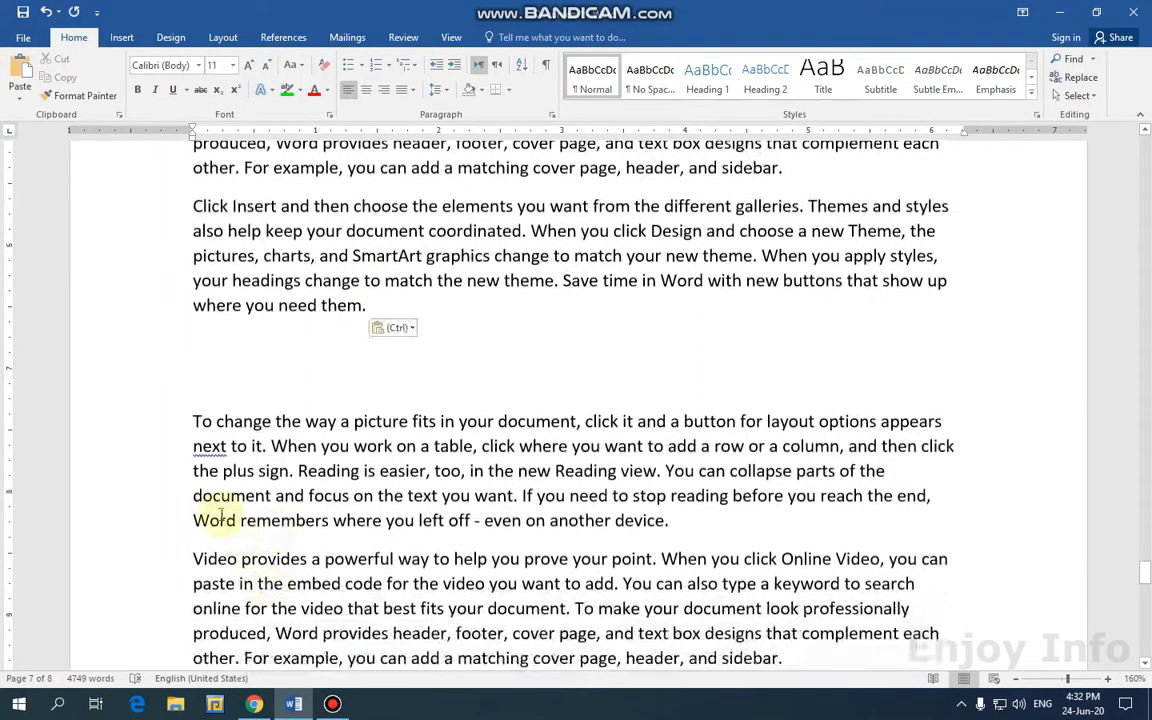
click(30, 679)
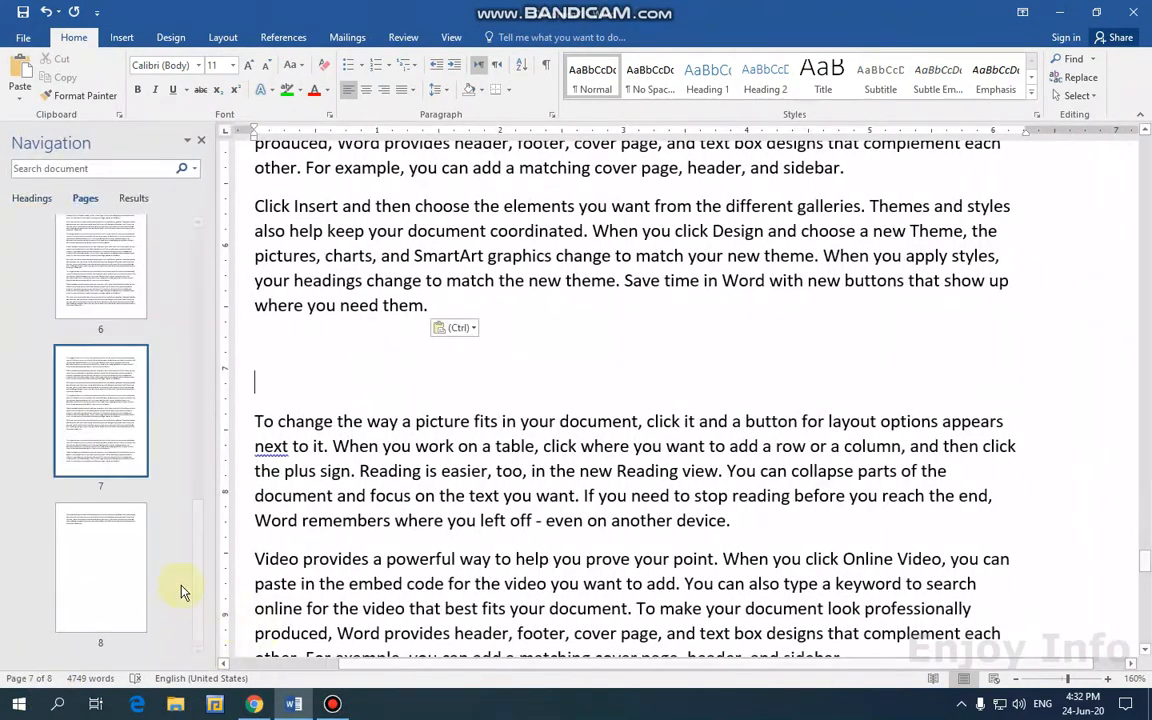
click(200, 140)
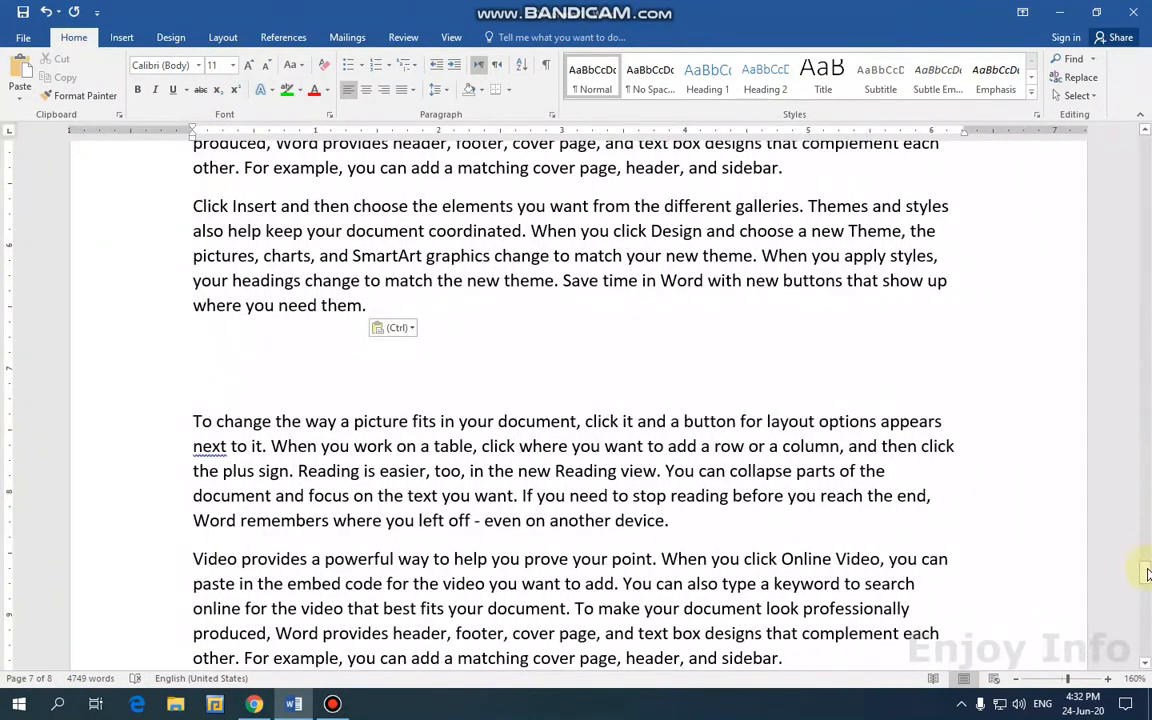
drag(1143, 585, 1140, 150)
click(327, 244)
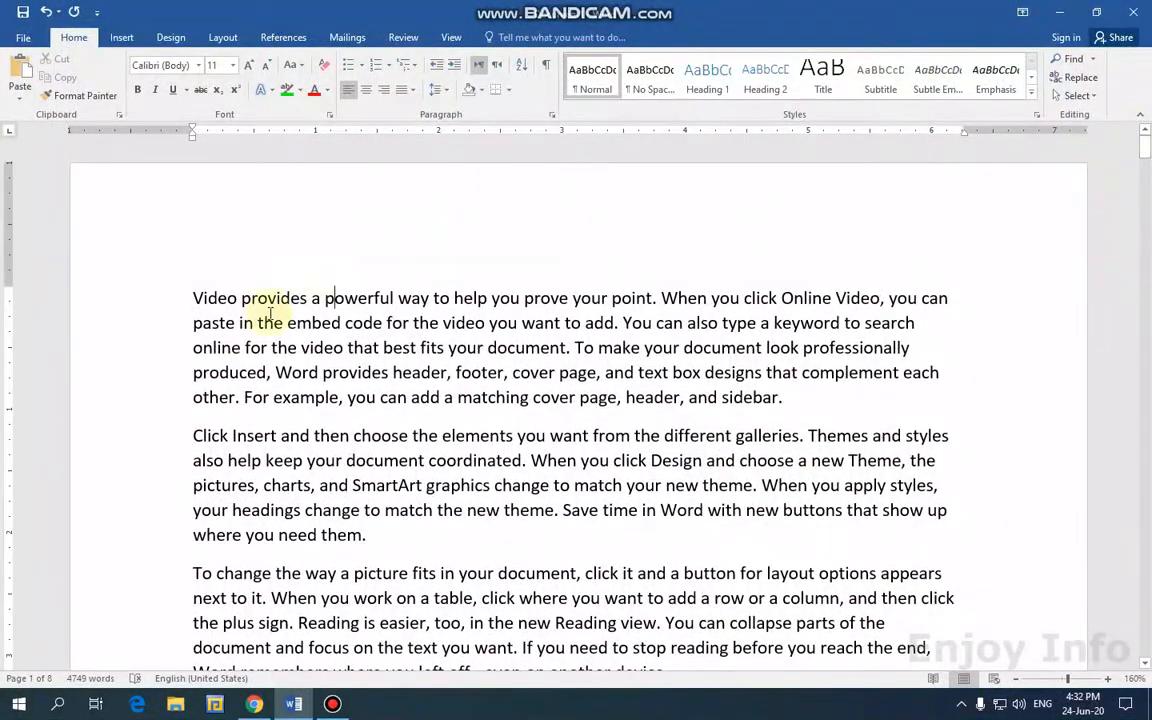
Insert the orange Integral built-in header, with HEADER on the right, from the Insert tab.
click(194, 298)
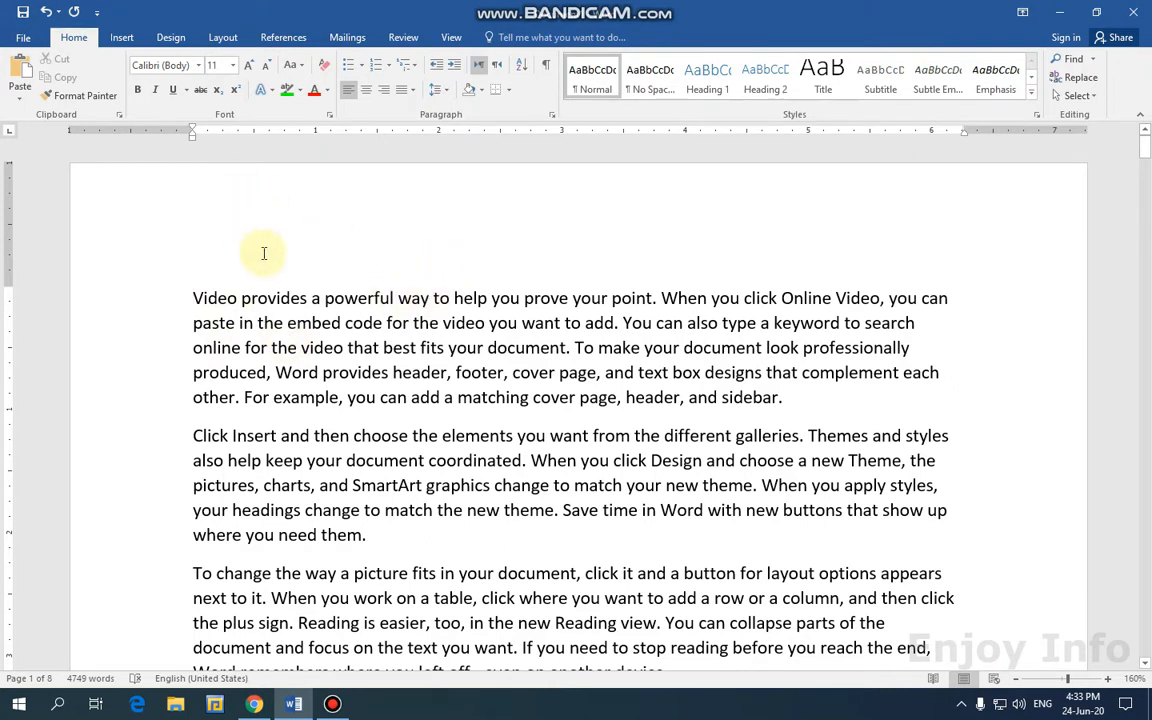
click(119, 40)
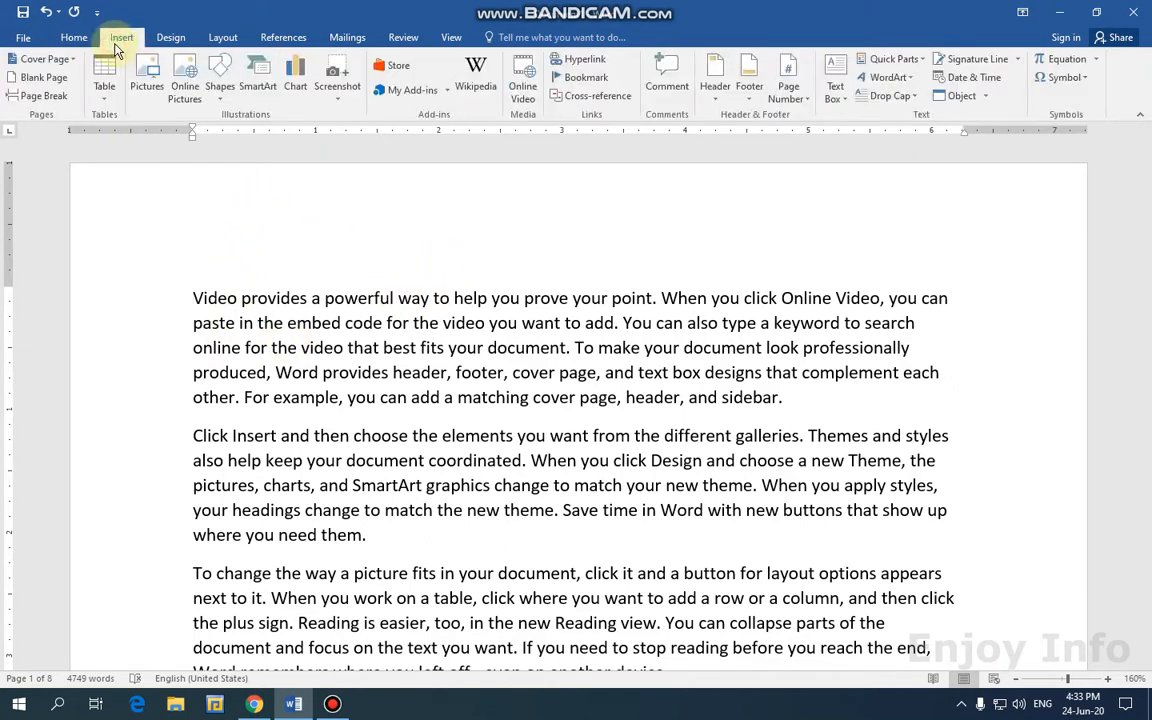
click(717, 102)
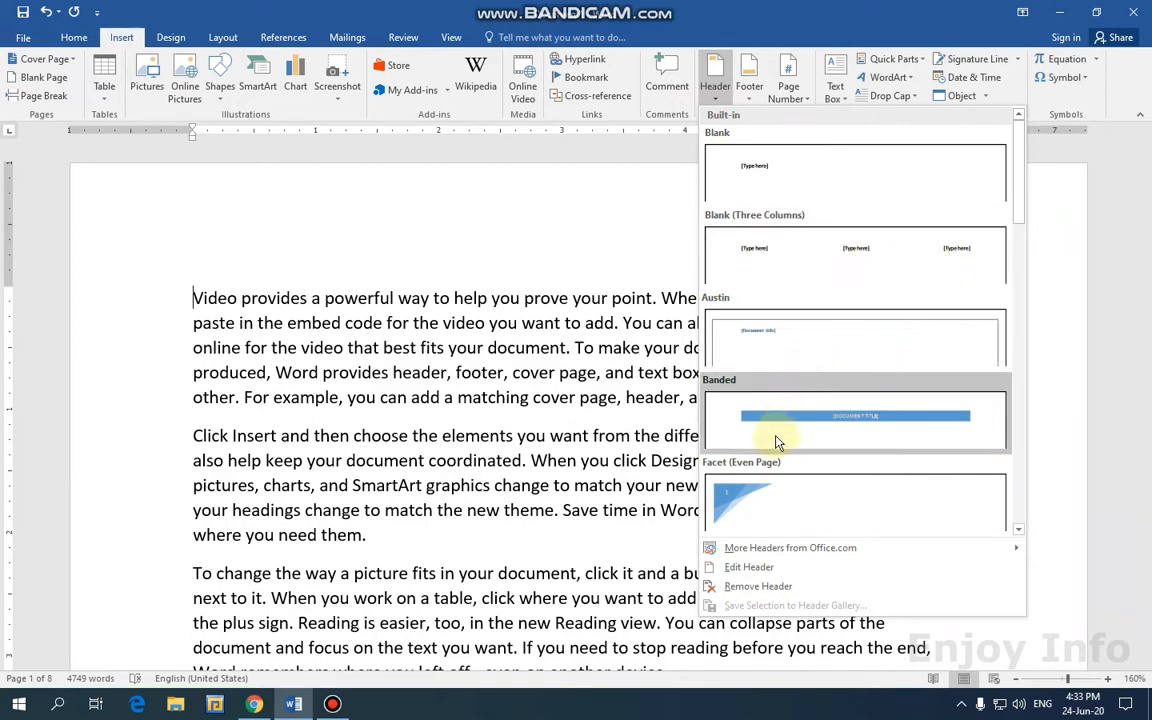
drag(1023, 200, 1023, 333)
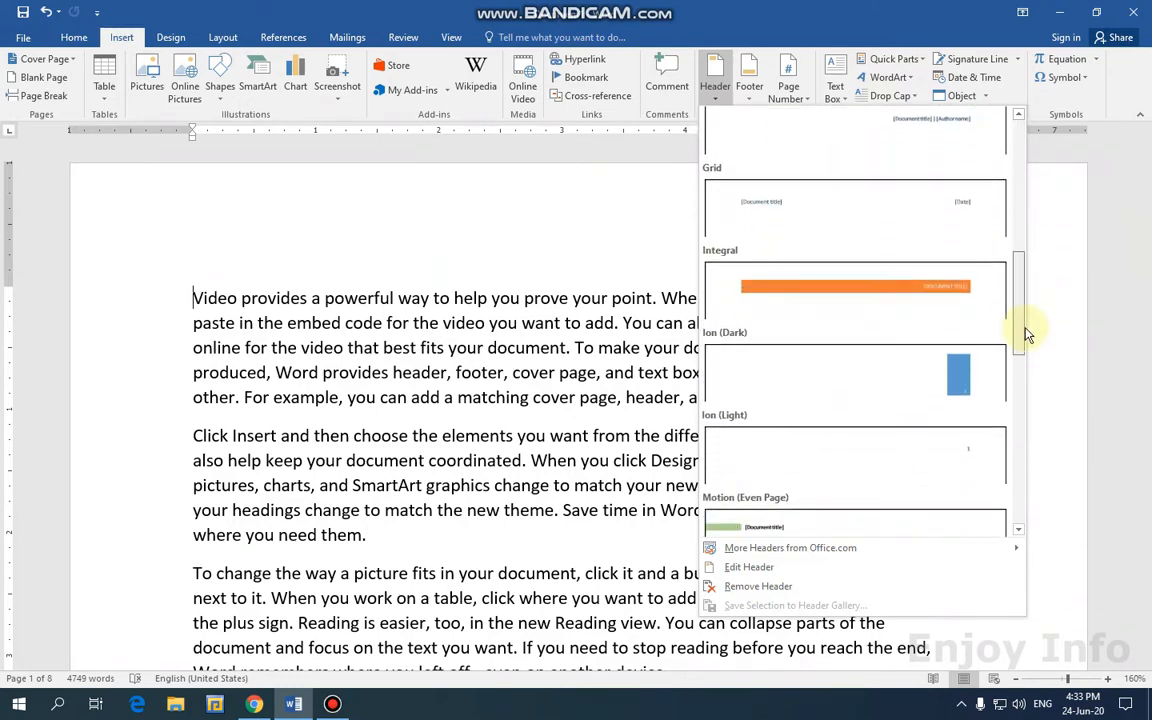
click(814, 268)
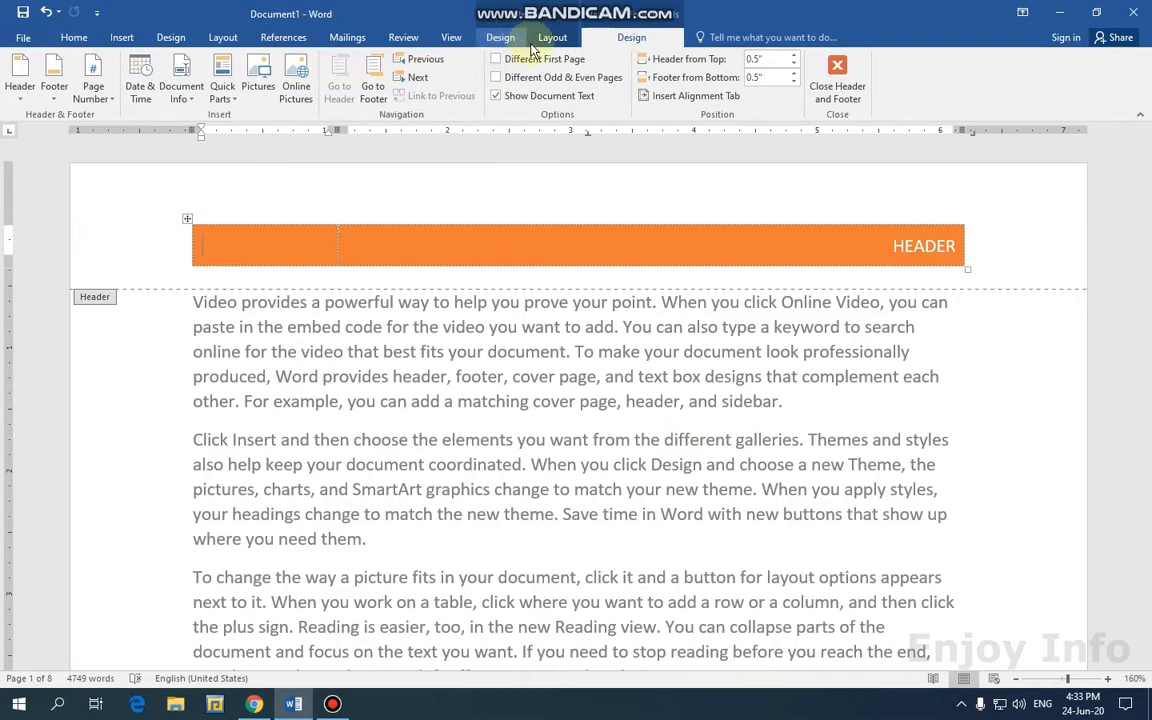
Look over the header's Table Design and Layout options, then open the built-in Header gallery.
click(501, 40)
click(548, 42)
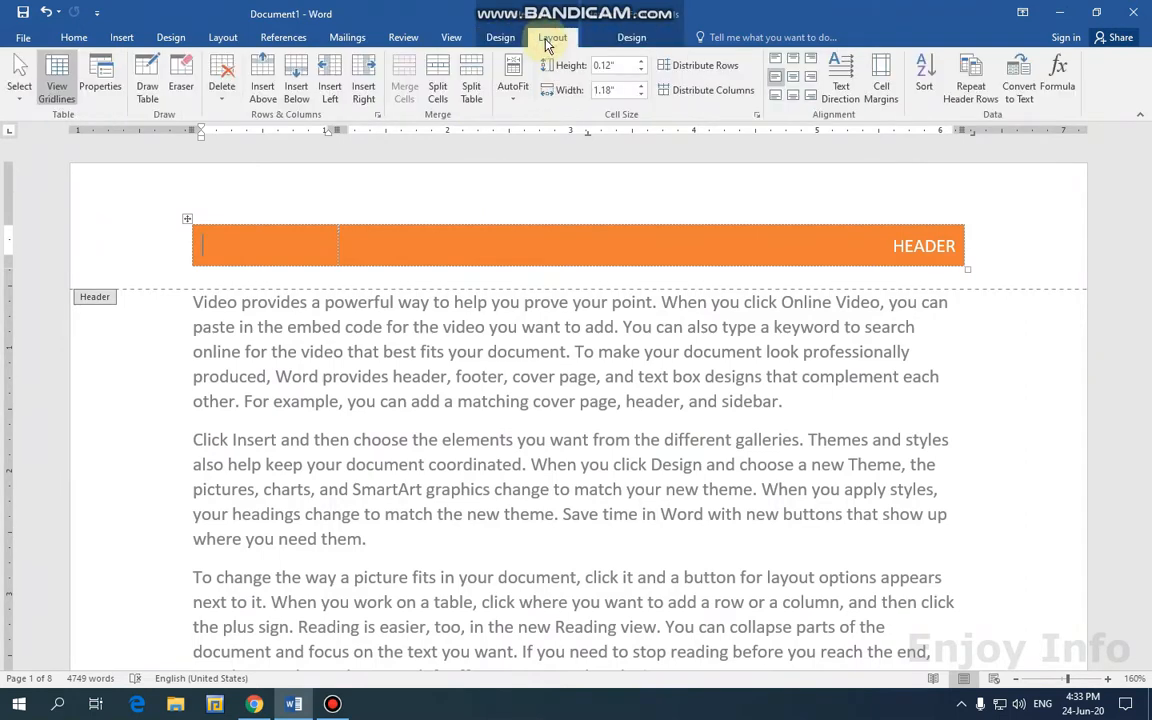
click(628, 42)
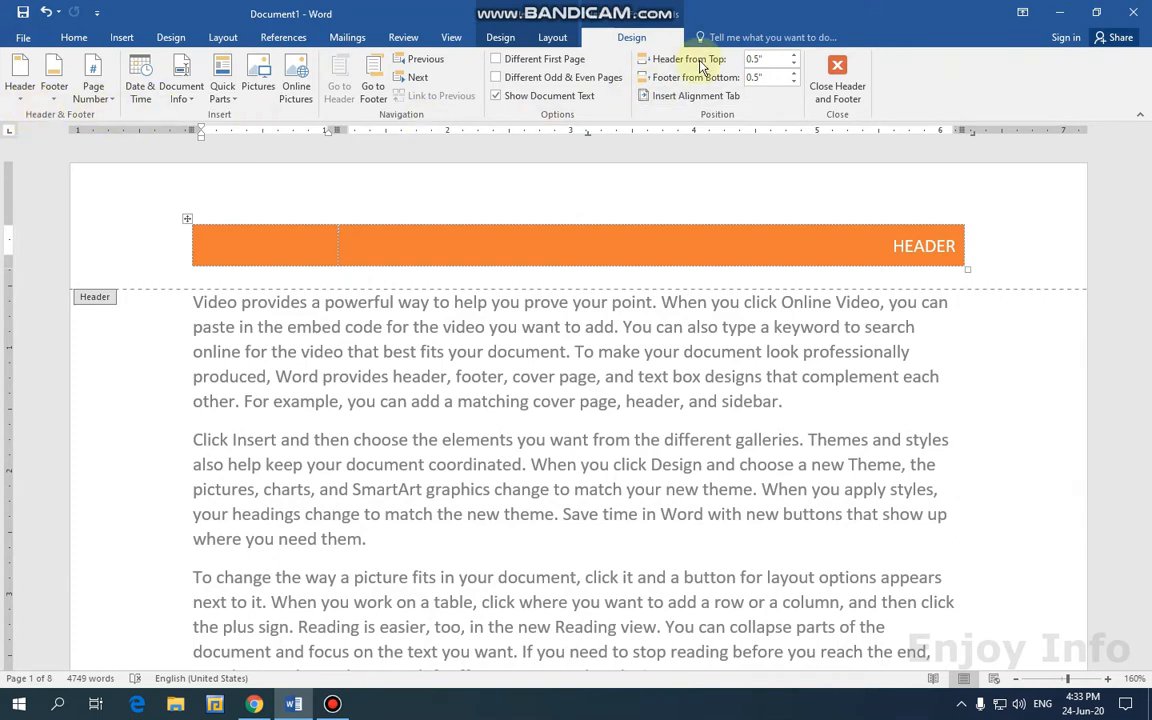
click(17, 100)
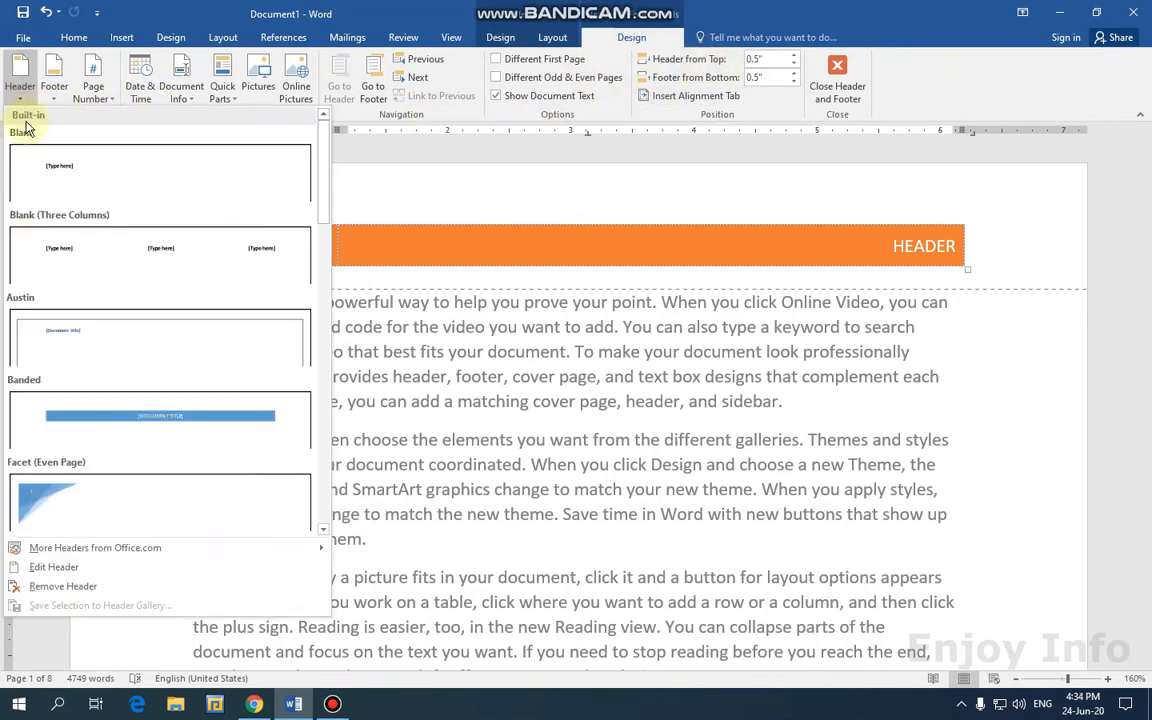
Try Blank (Three Columns), settle on the blue Banded header, and select its HEADER placeholder.
click(98, 420)
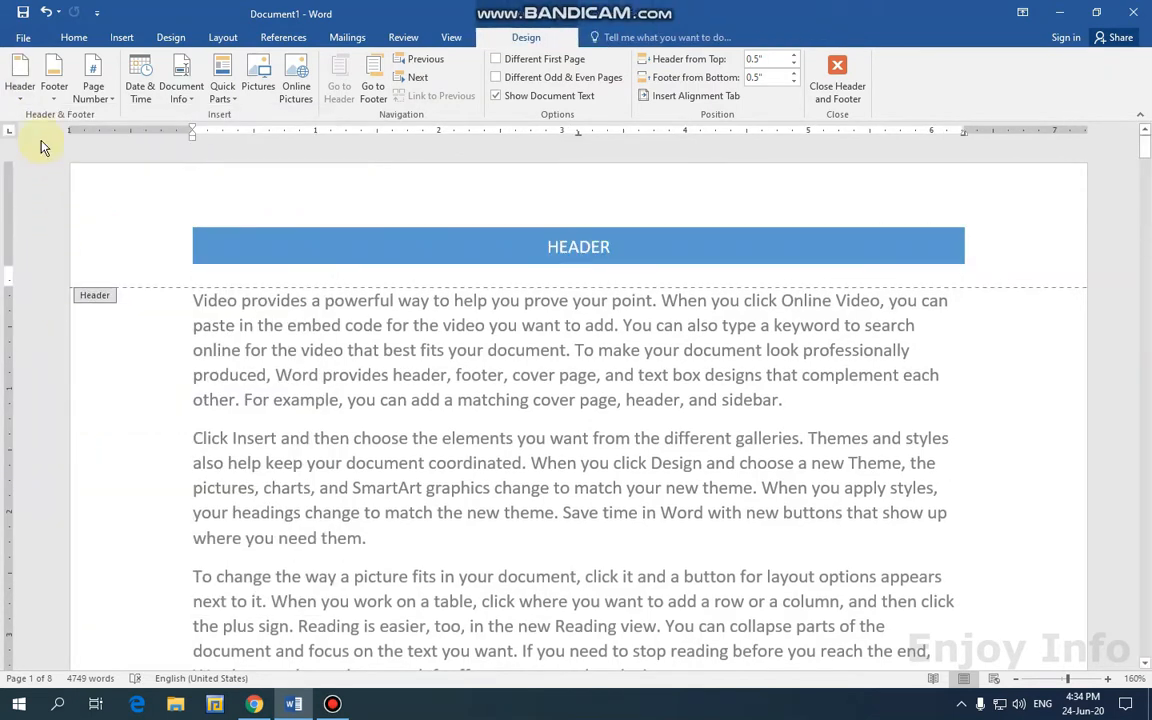
click(20, 92)
click(66, 249)
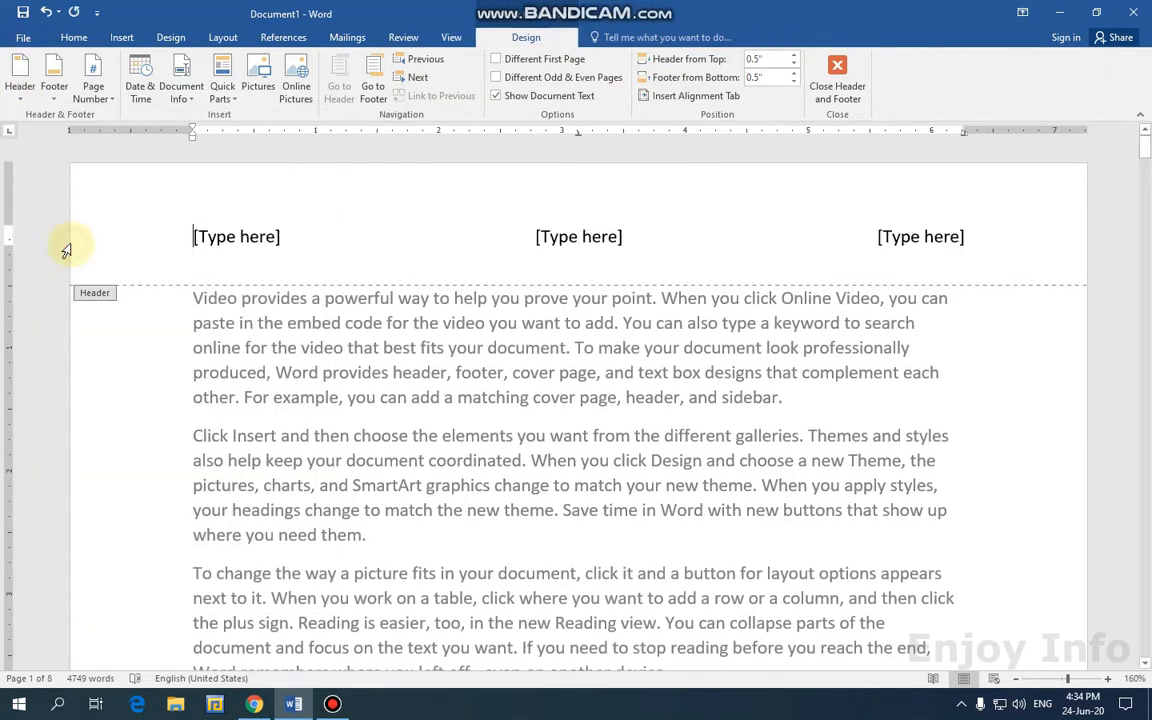
click(20, 88)
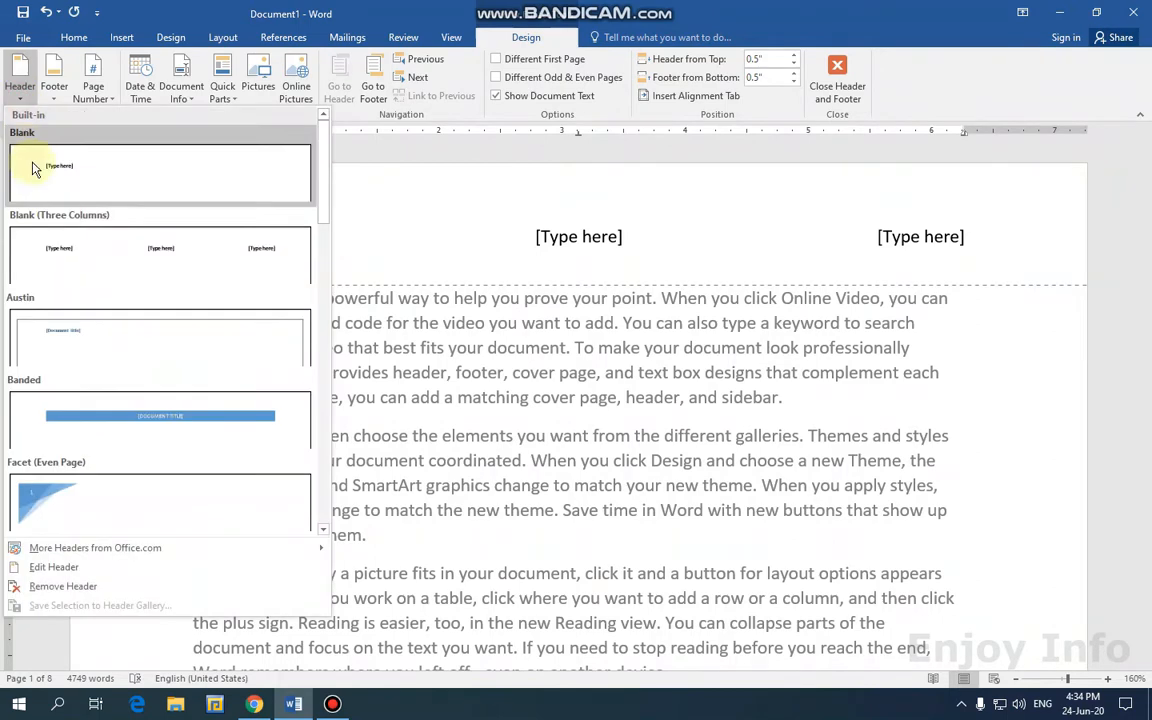
click(92, 408)
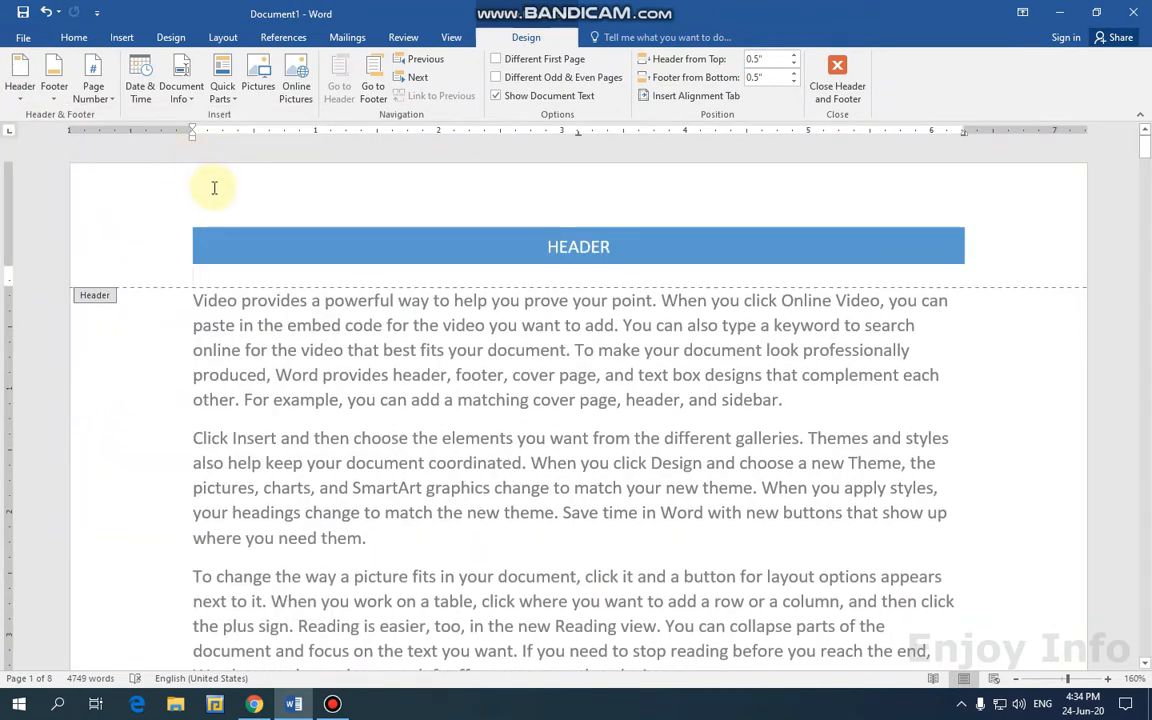
drag(610, 251, 547, 249)
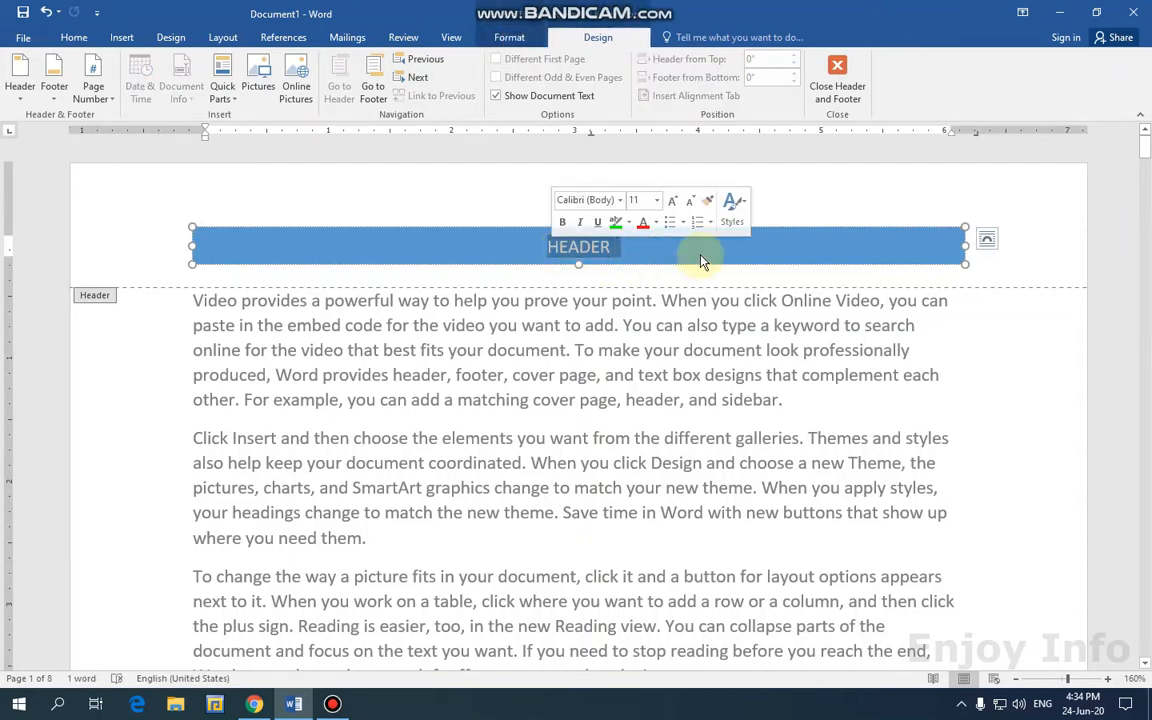
Replace HEADER with ENJOY INFO and switch it to lowercase with Shift+F3.
key(BackSpace)
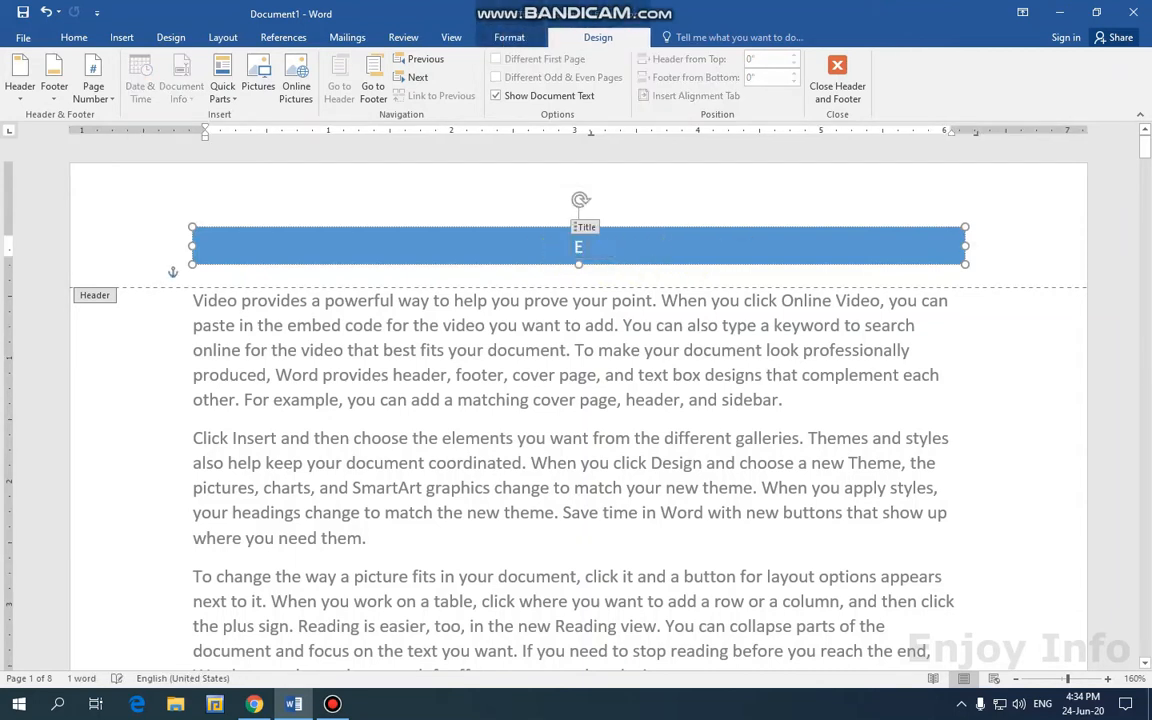
text(ENJOY INFO)
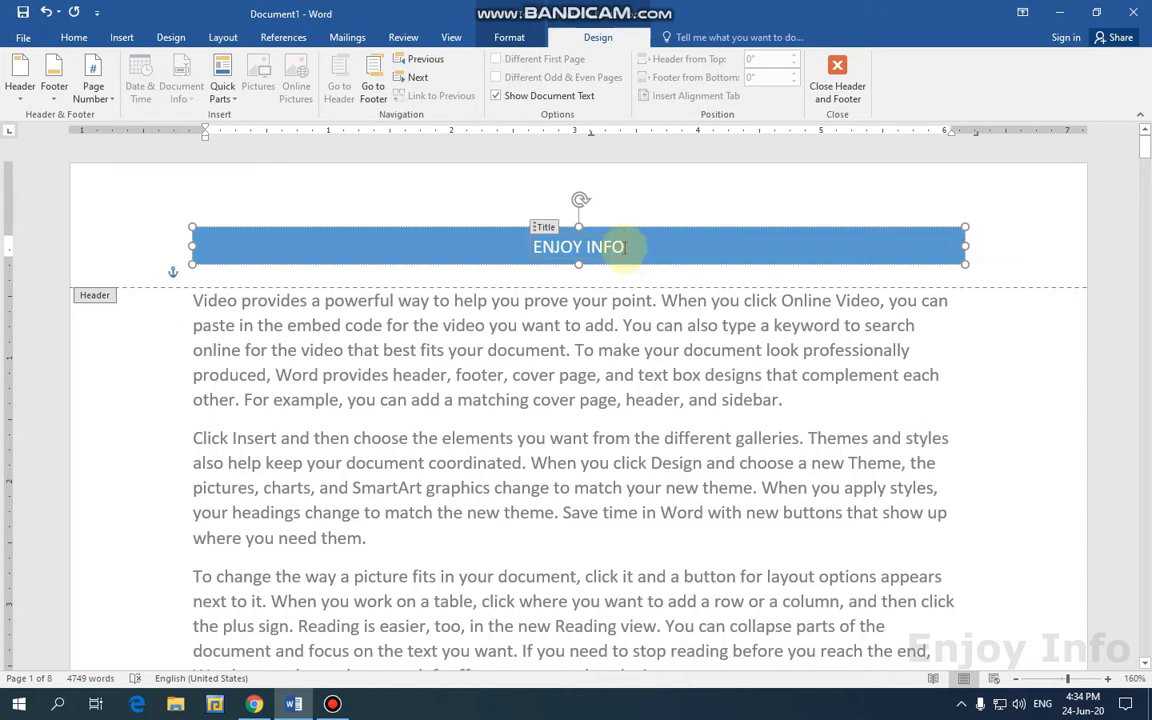
drag(625, 248, 533, 248)
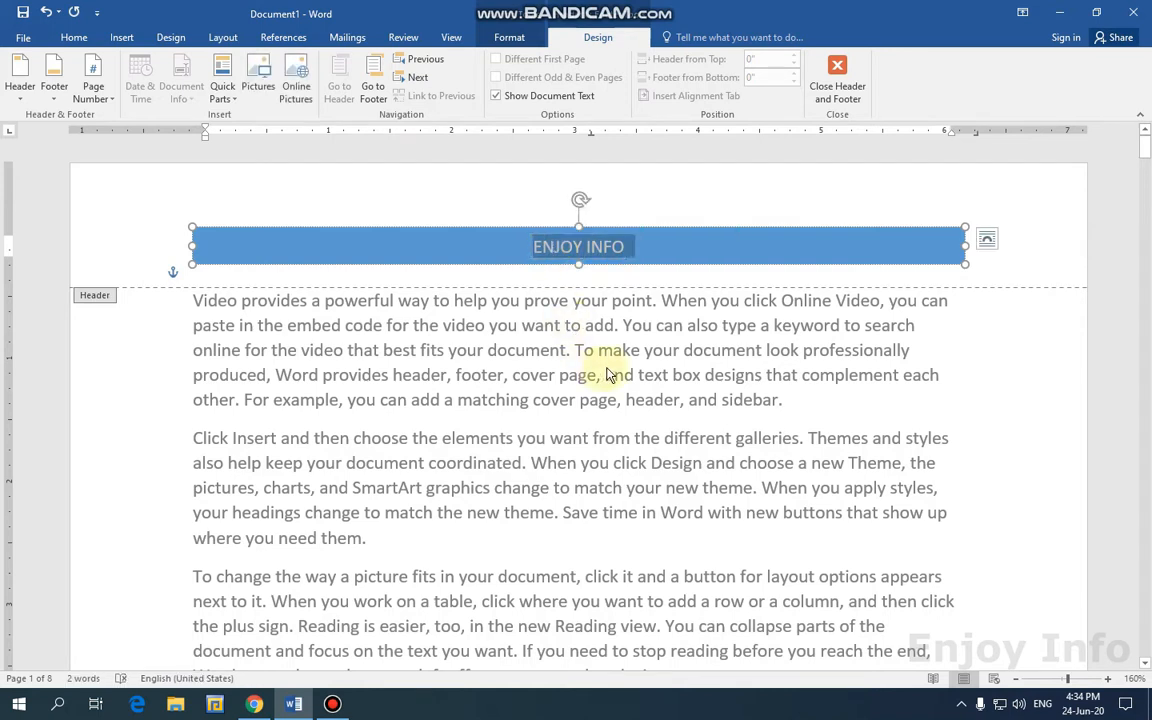
key(shift+F3)
key(shift+F3)
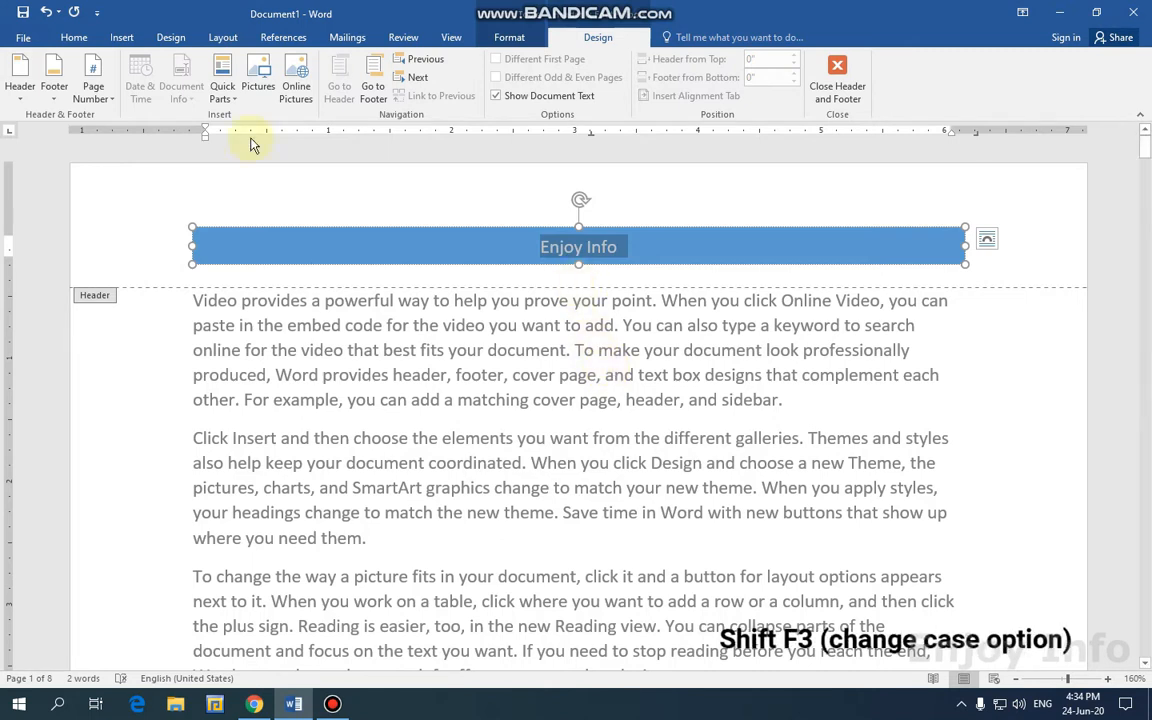
Apply Capitalize Each Word to the header title so it reads Enjoy Info.
click(73, 38)
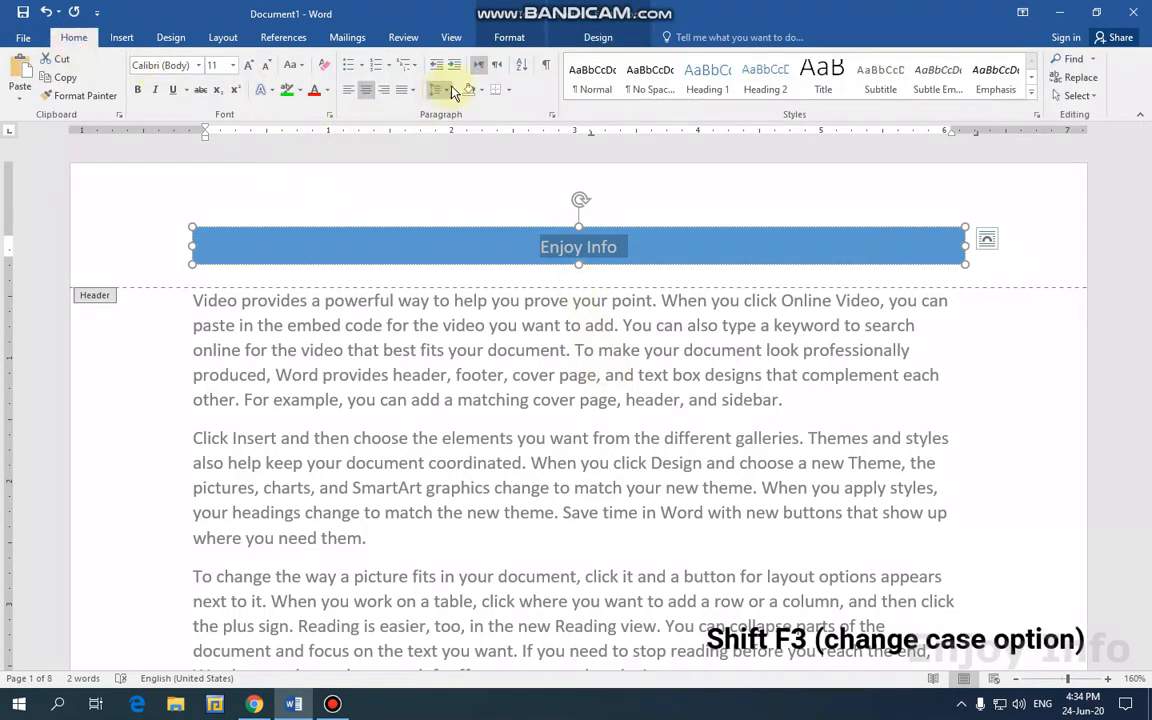
click(292, 66)
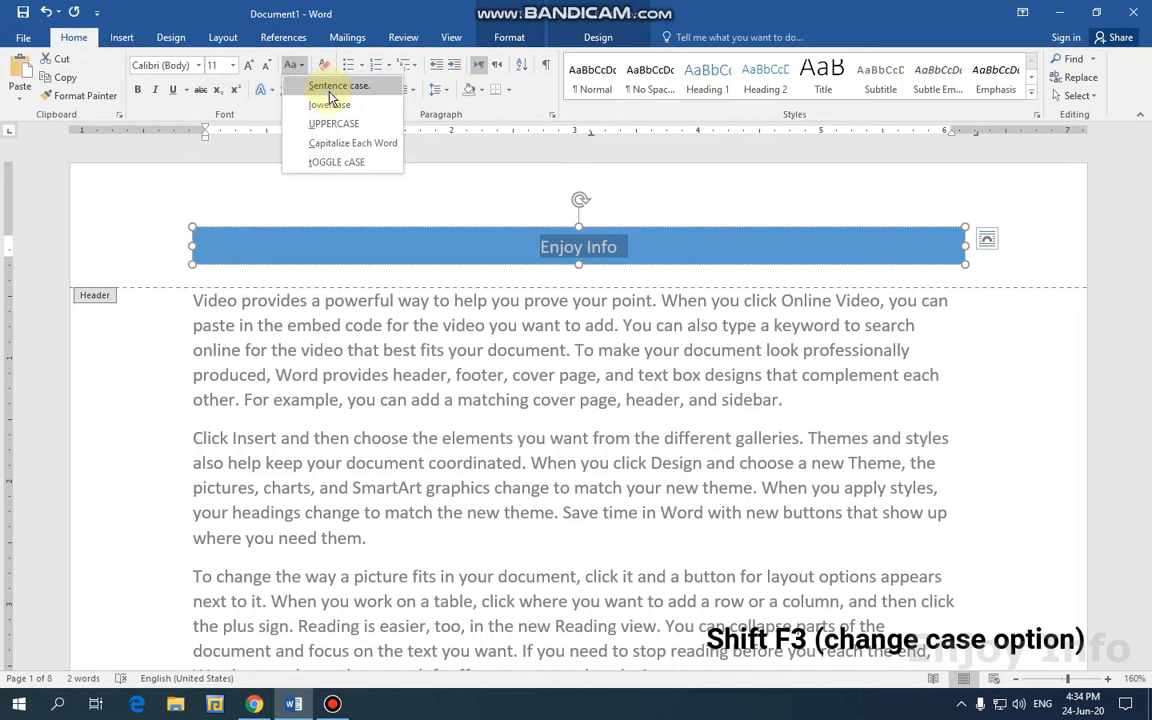
click(343, 148)
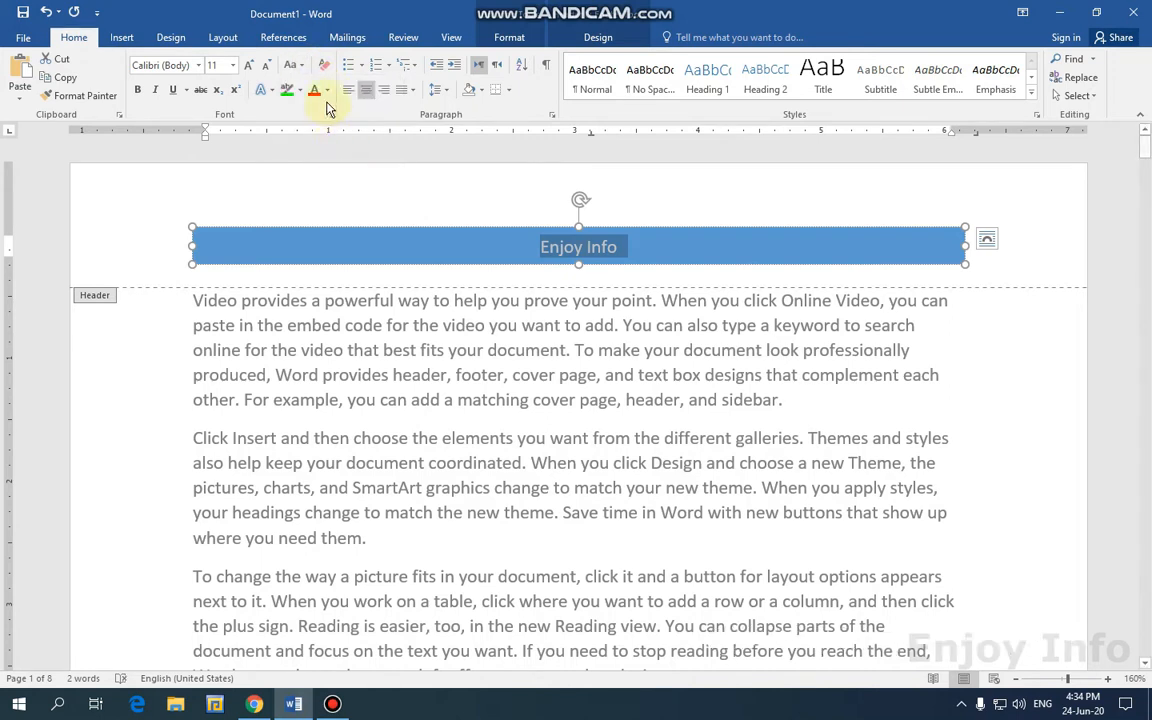
click(292, 66)
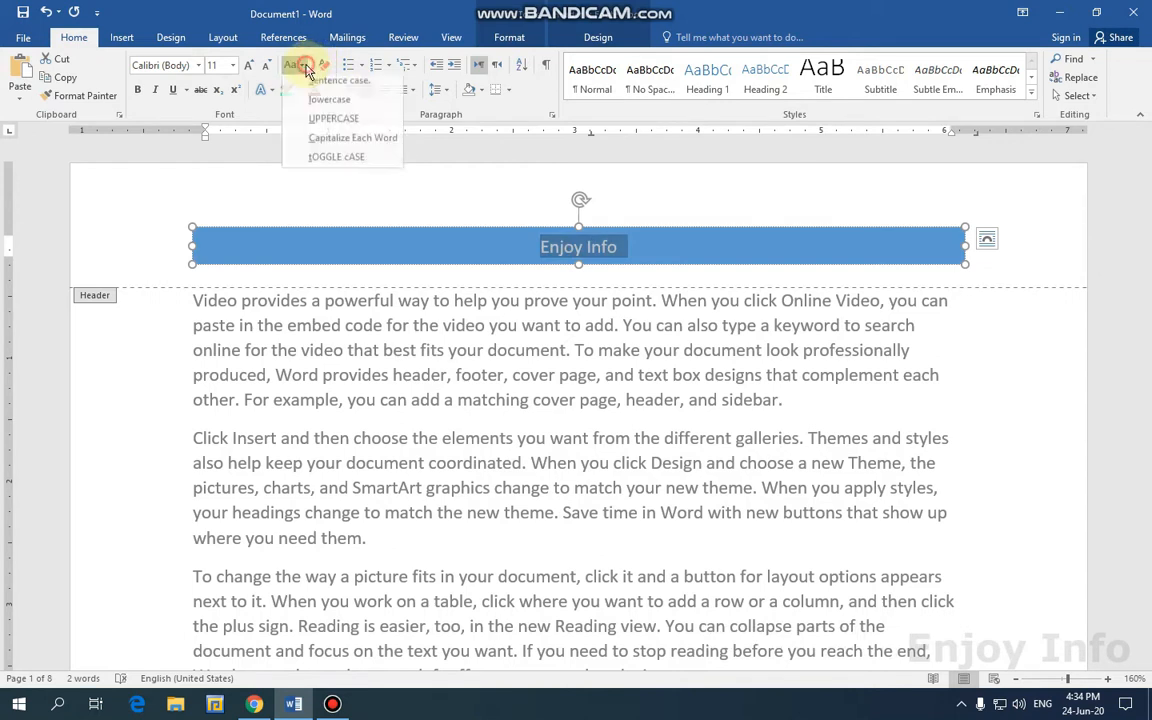
click(355, 150)
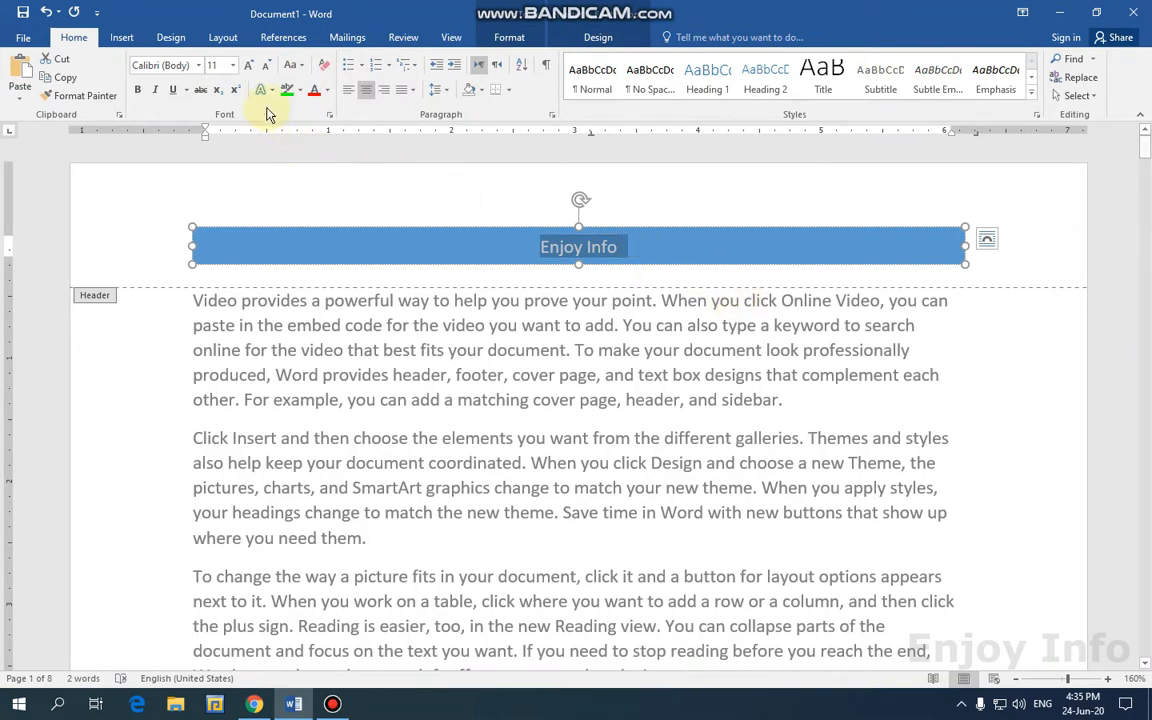
Enlarge the Enjoy Info title to 14 pt and make it bold.
click(250, 66)
click(250, 66)
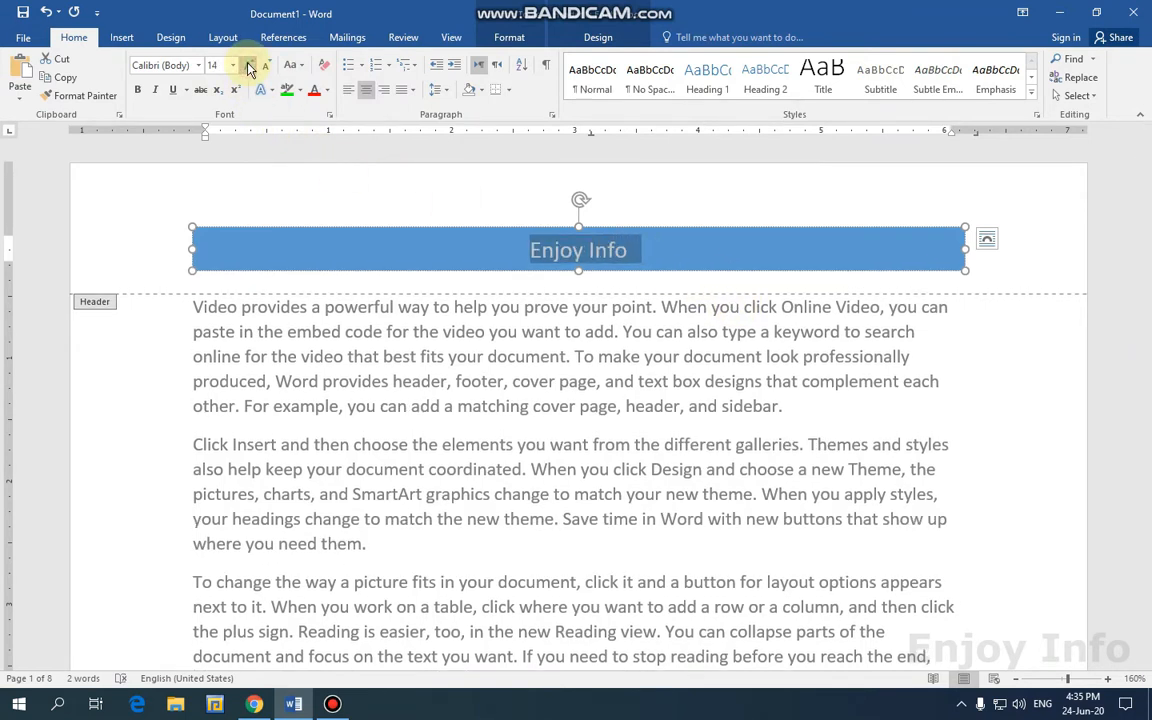
click(138, 90)
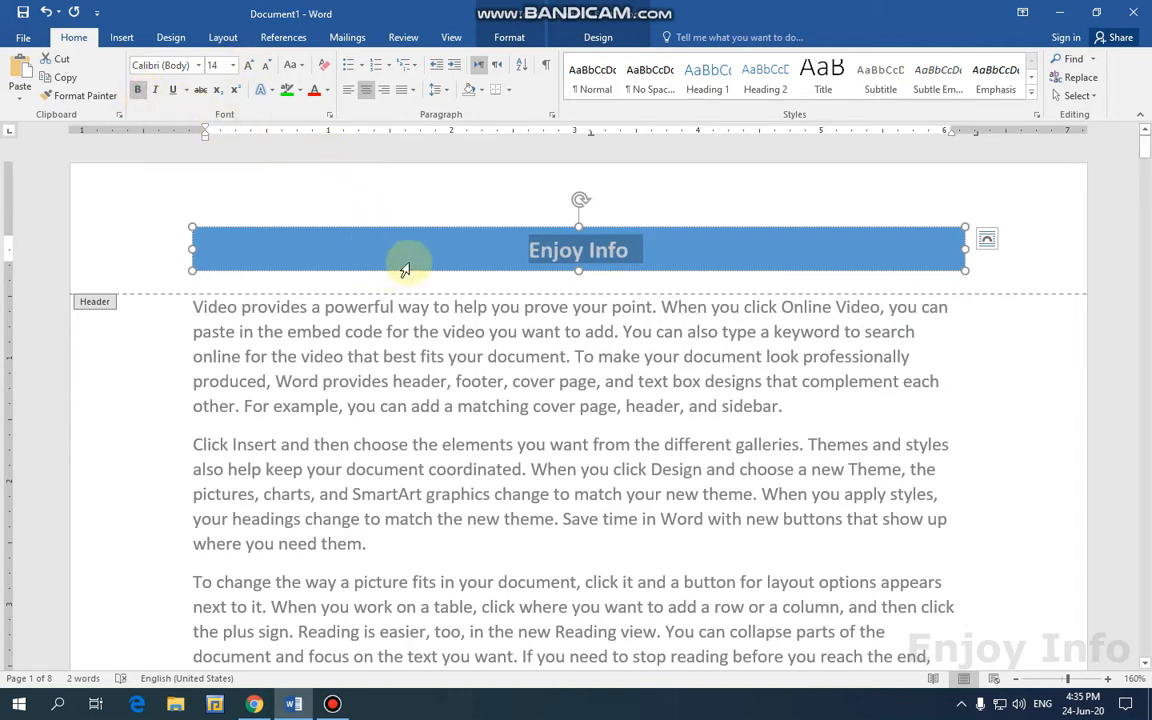
click(165, 327)
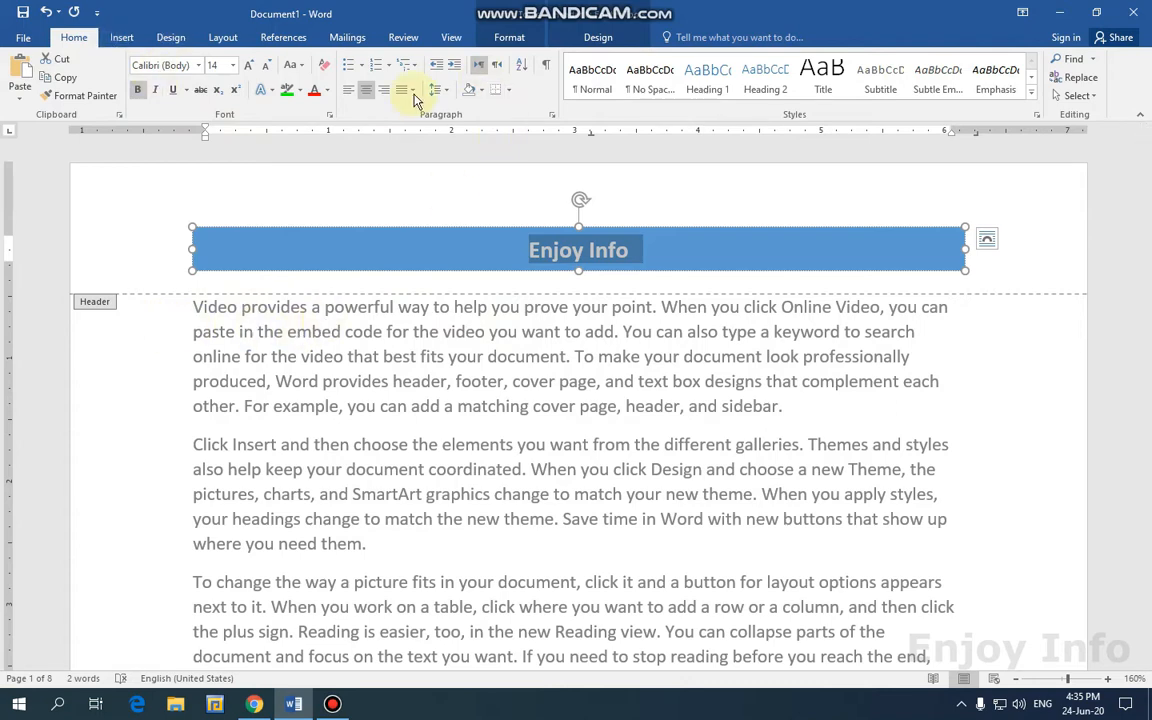
click(600, 40)
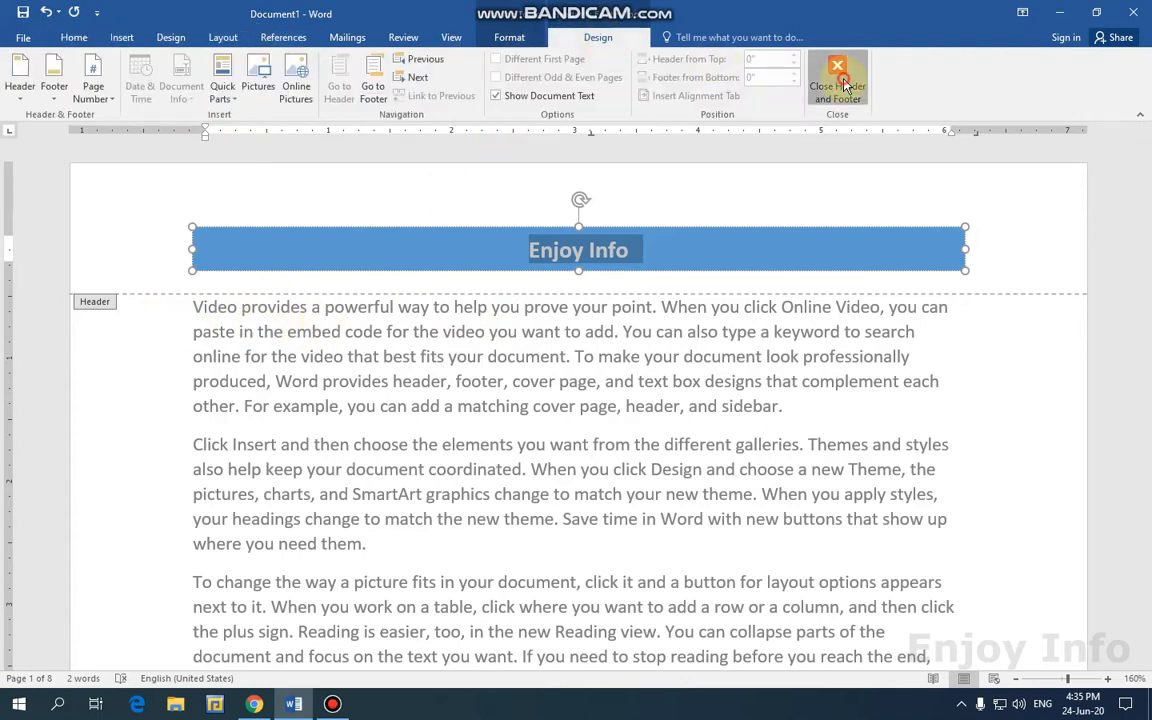
Close header editing and scroll through the pages to check the Enjoy Info banner.
click(837, 80)
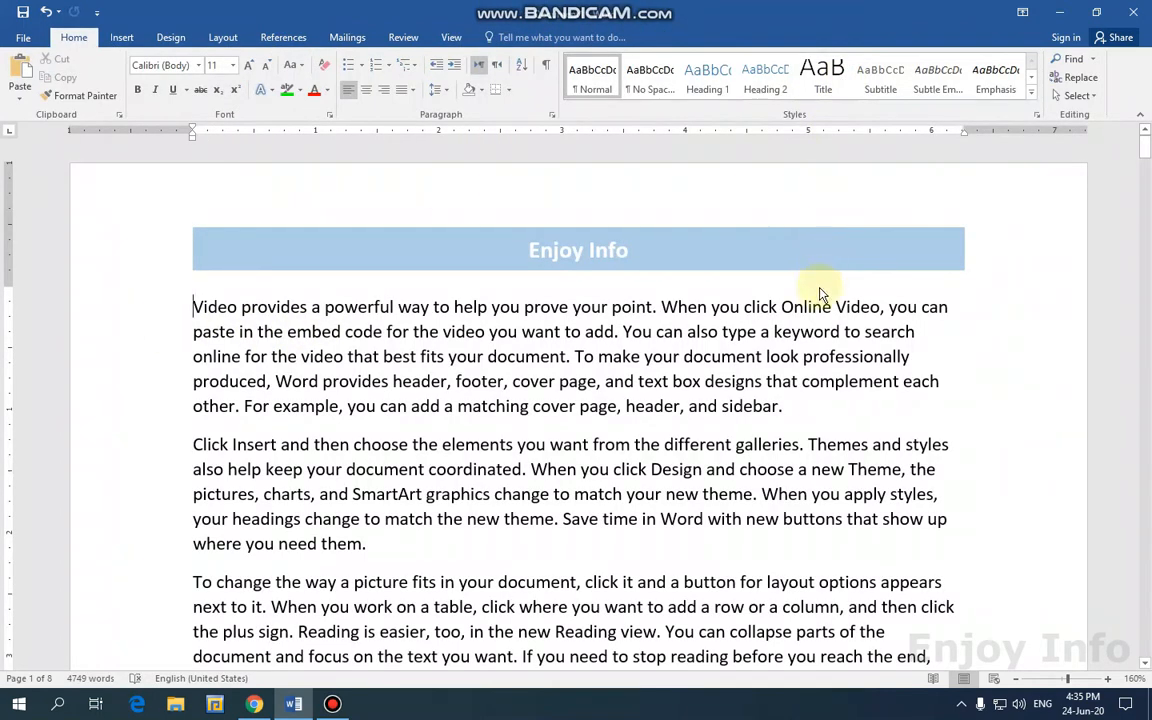
scroll(820, 292, down, 8)
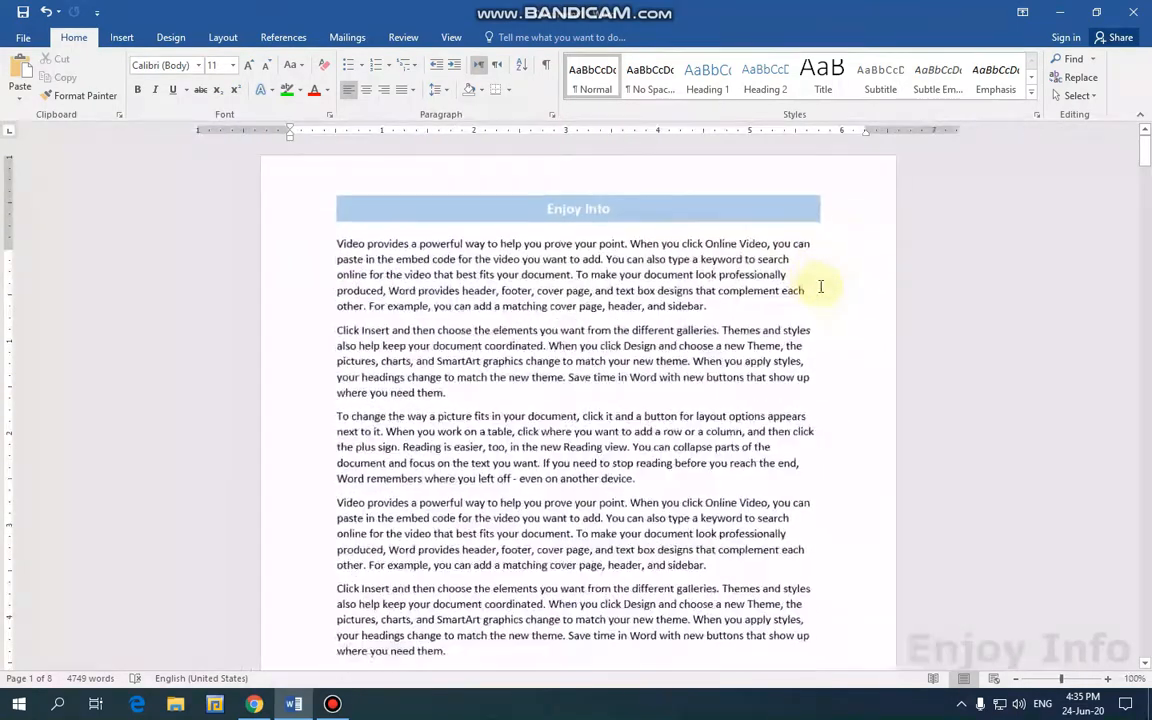
scroll(820, 287, down, 6)
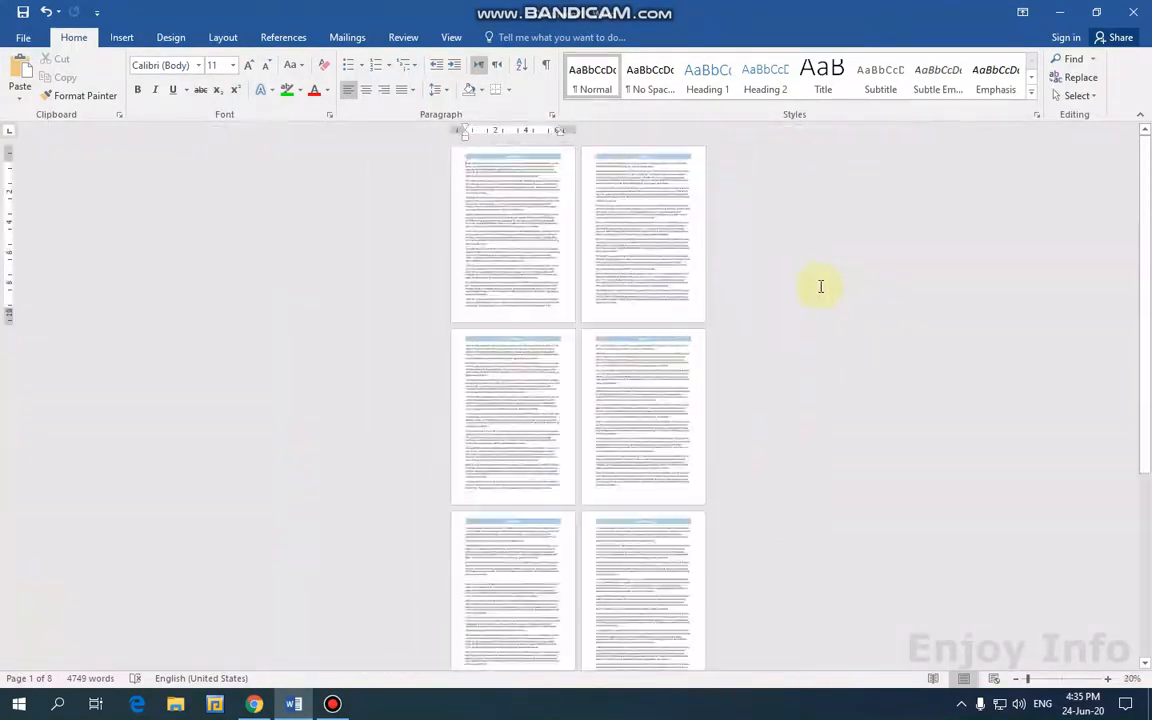
scroll(640, 468, down, 1)
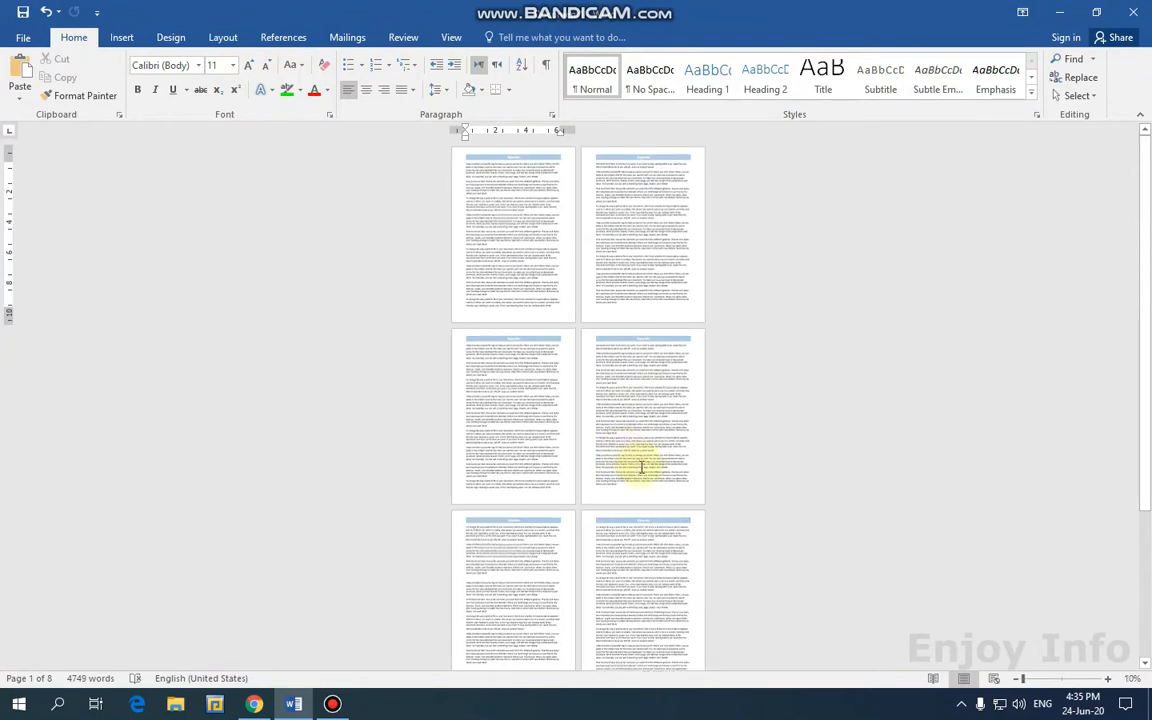
scroll(670, 459, up, 1)
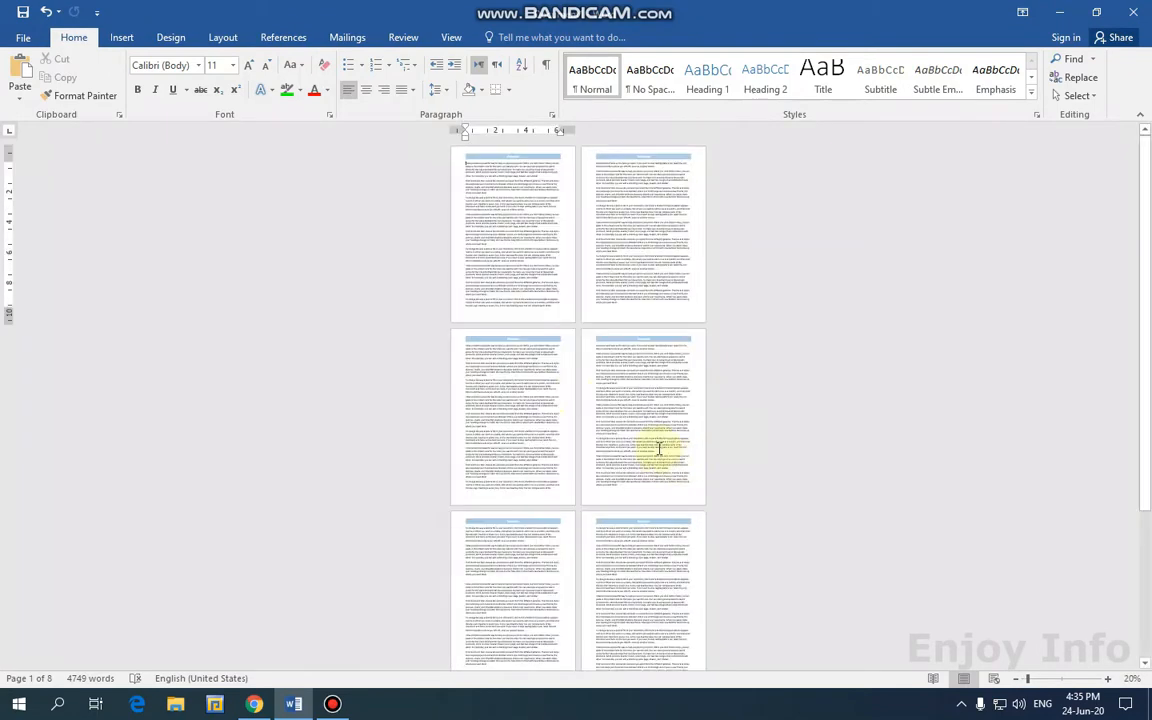
scroll(543, 210, up, 5)
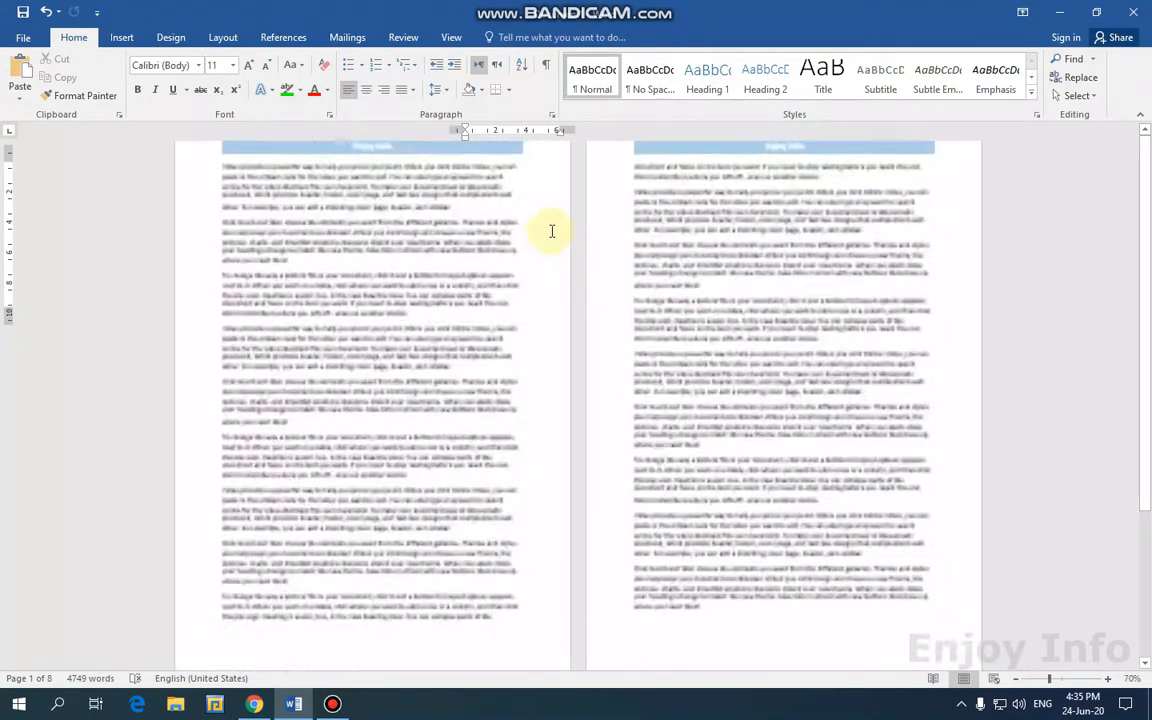
scroll(448, 243, up, 5)
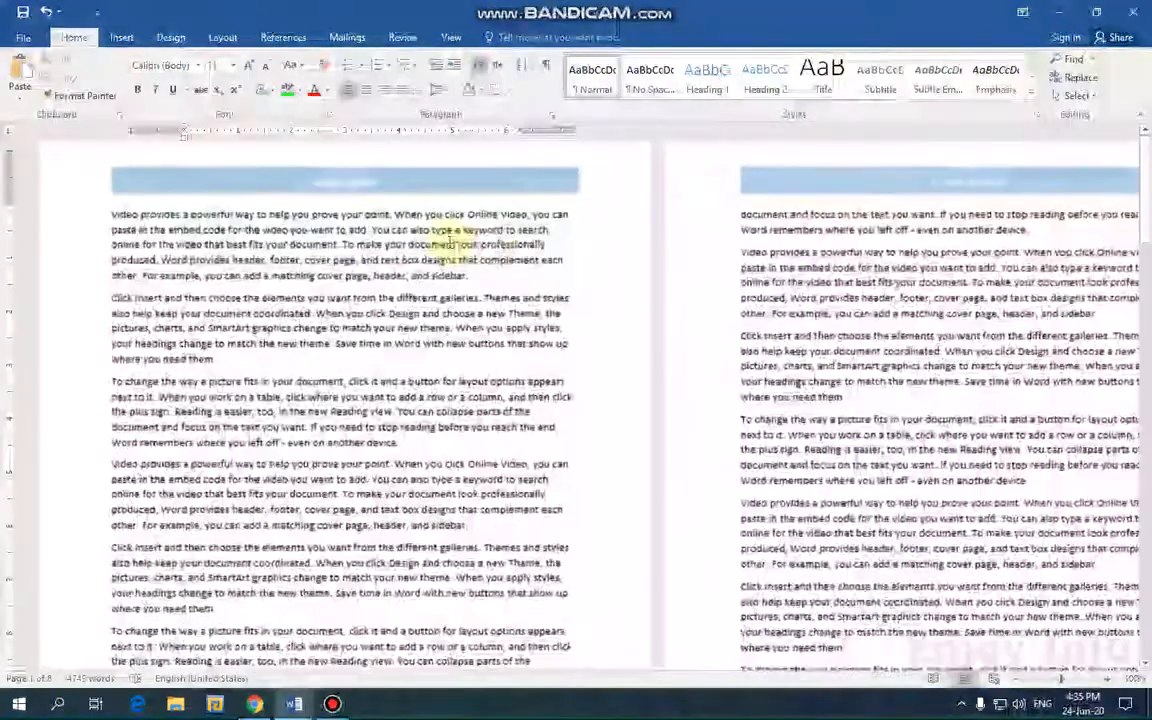
scroll(536, 266, up, 4)
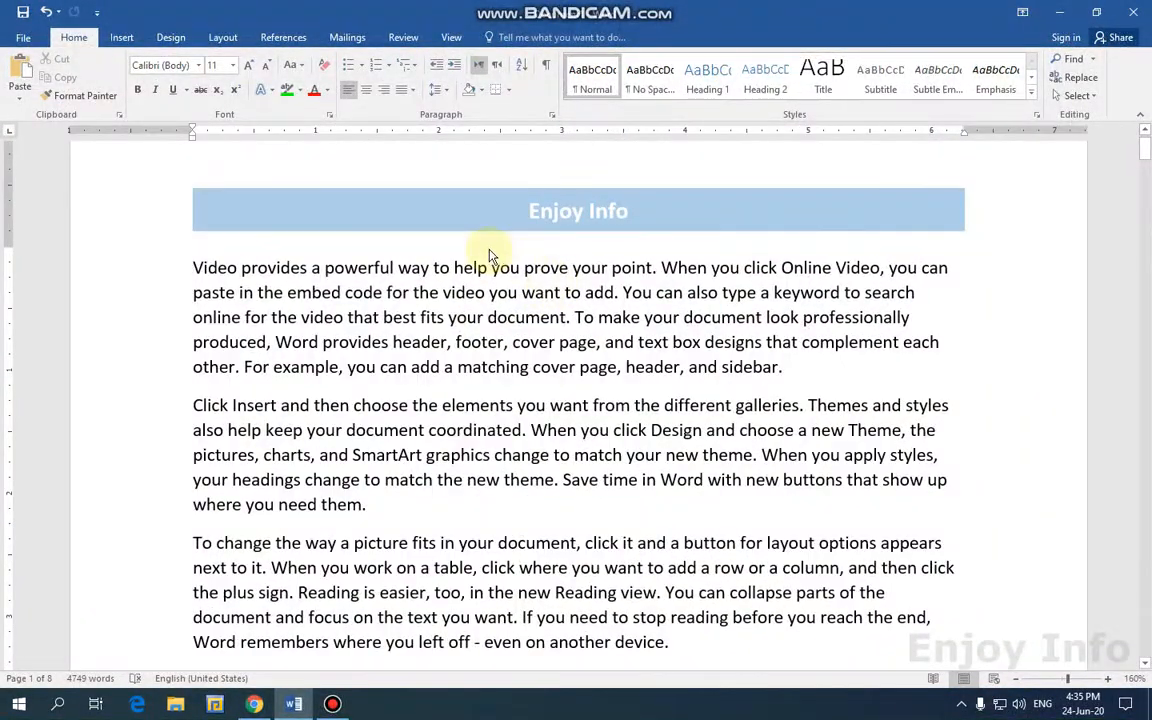
Reopen the header with Insert > Header > Edit Header, dismissing the gallery without changes.
click(117, 39)
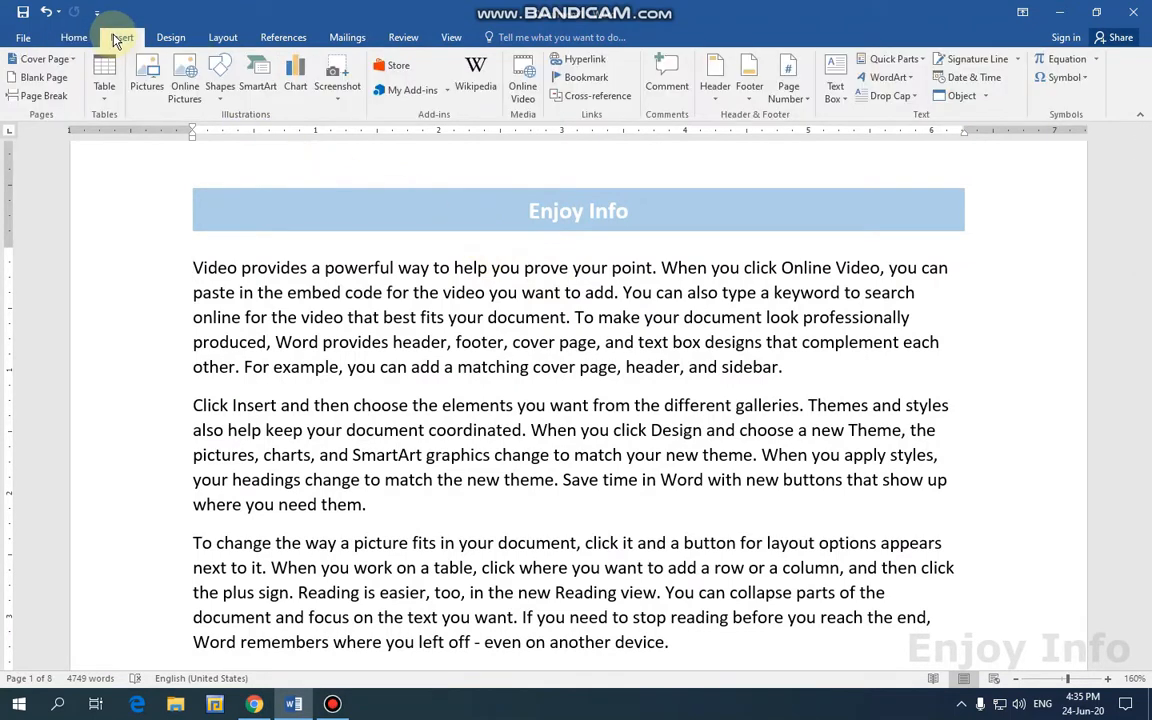
click(715, 82)
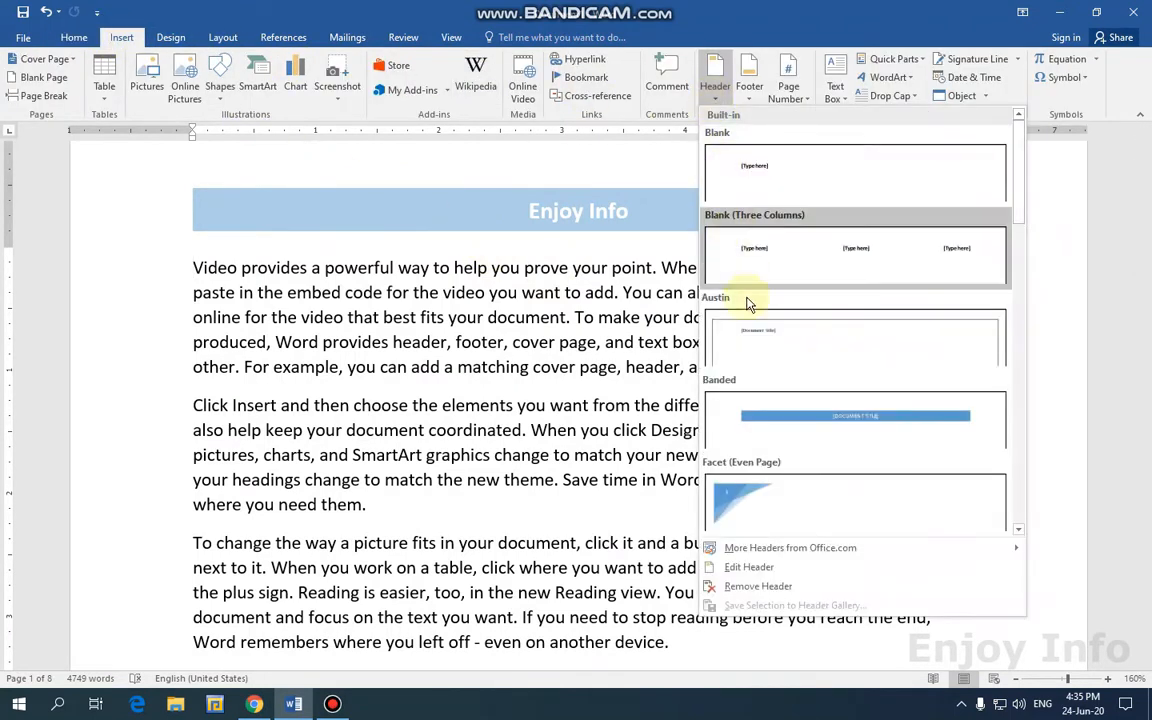
click(776, 570)
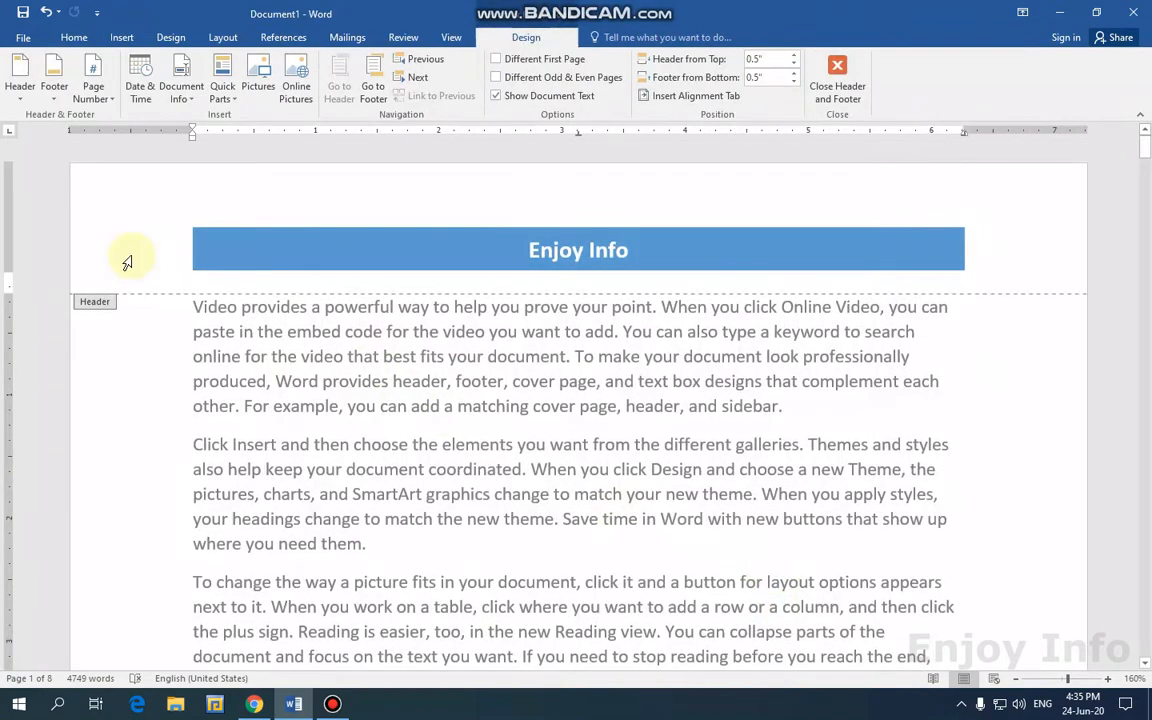
click(16, 105)
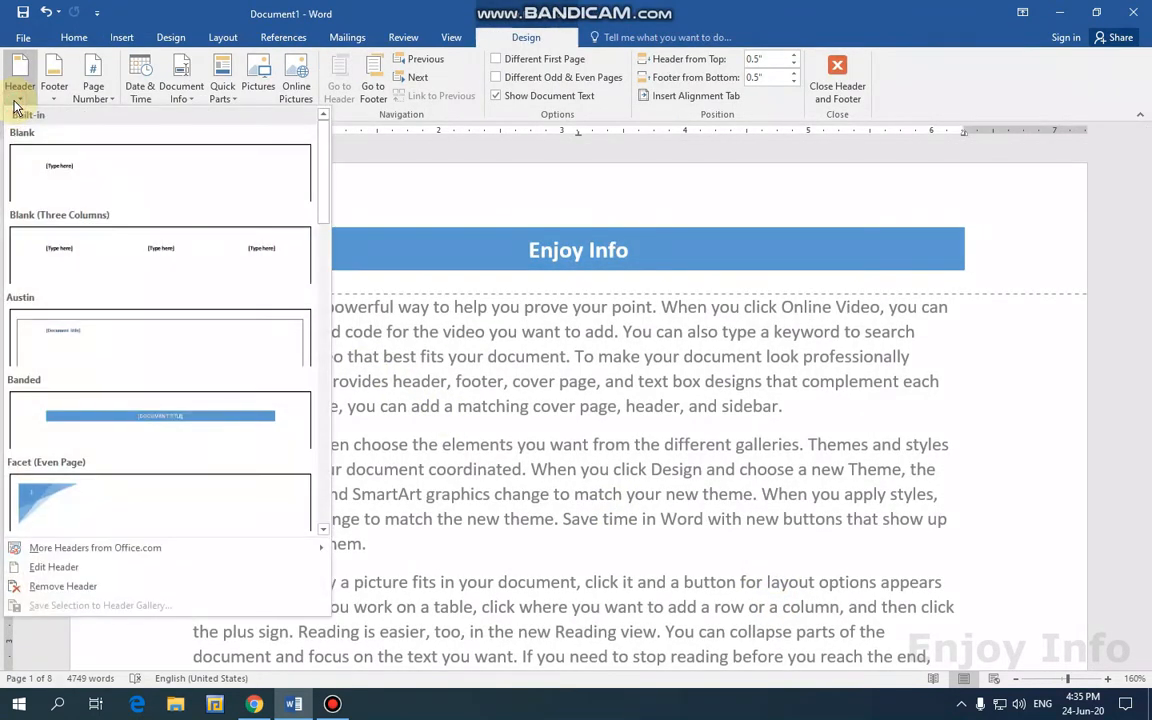
click(155, 12)
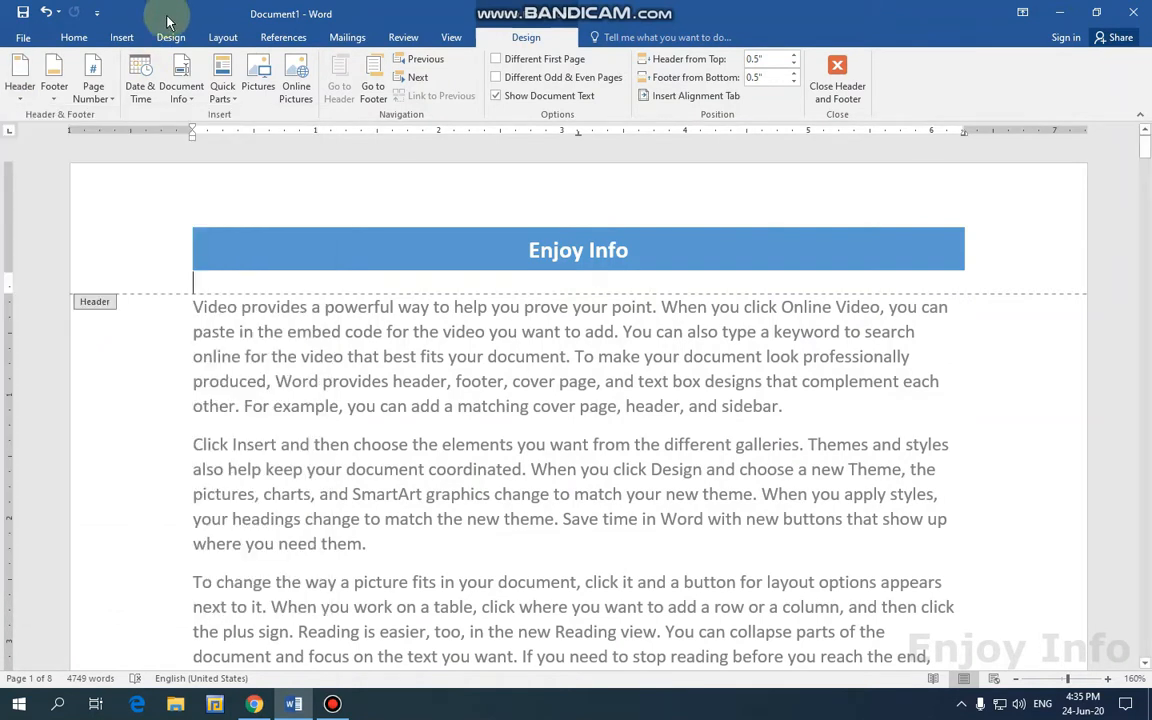
Insert the Austin built-in footer, which shows 'pg. 1' inside a page border.
click(378, 100)
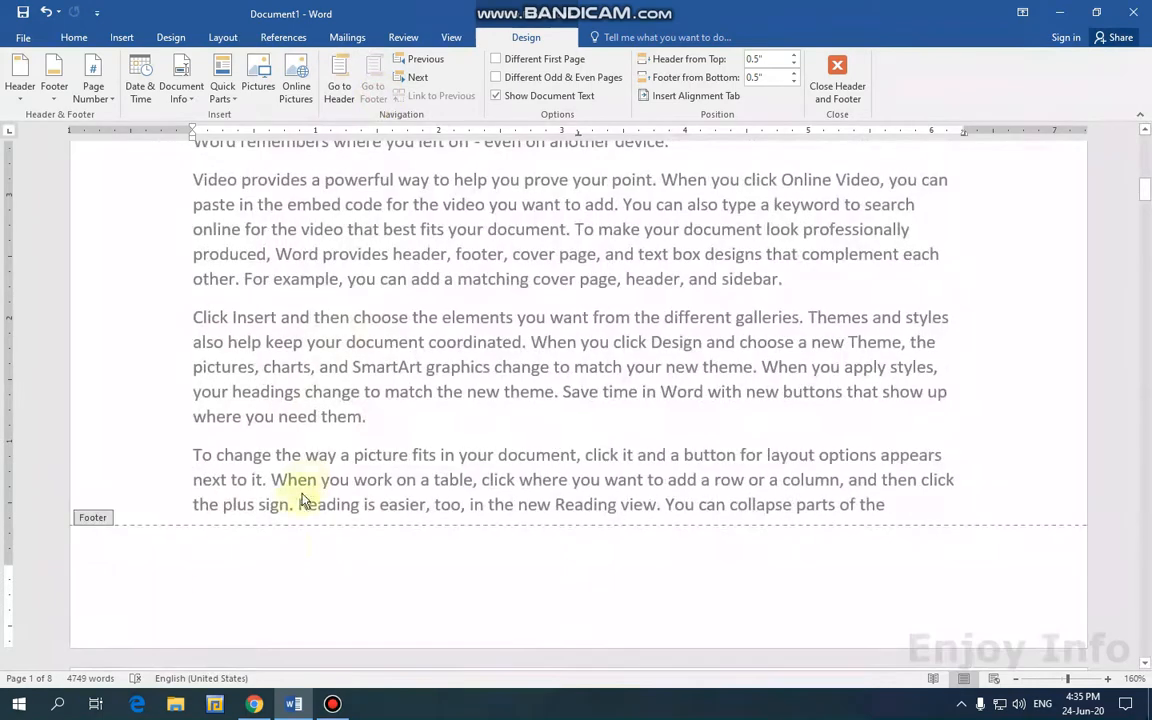
click(54, 88)
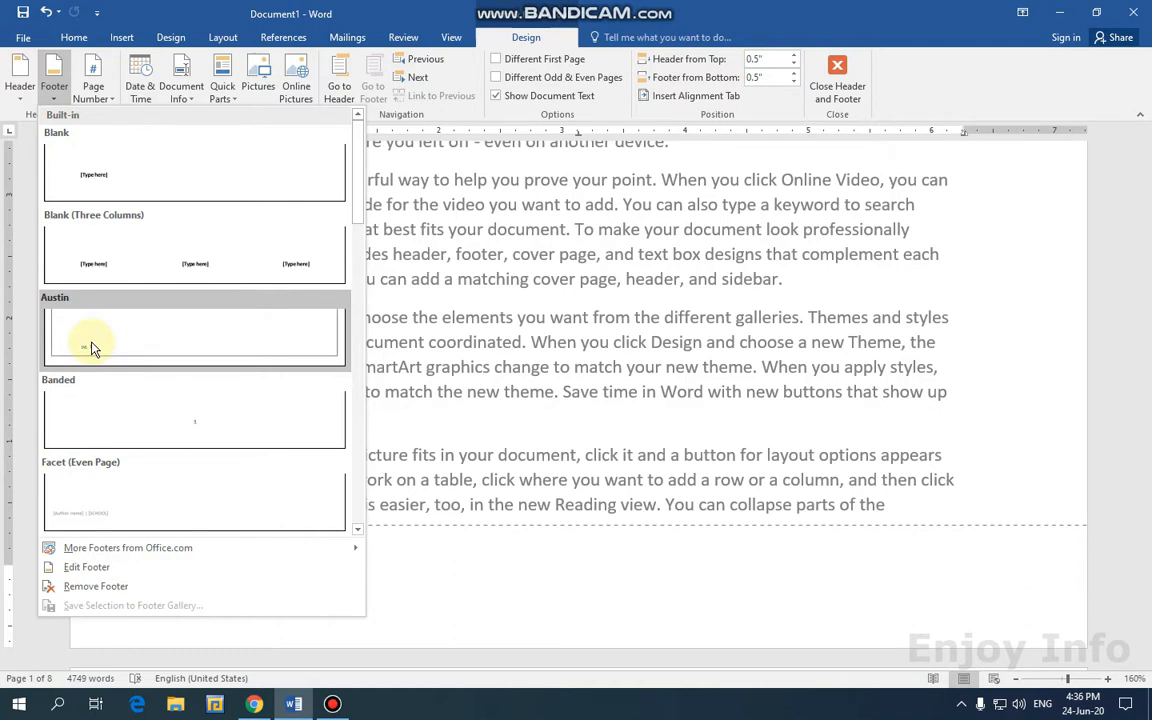
click(91, 347)
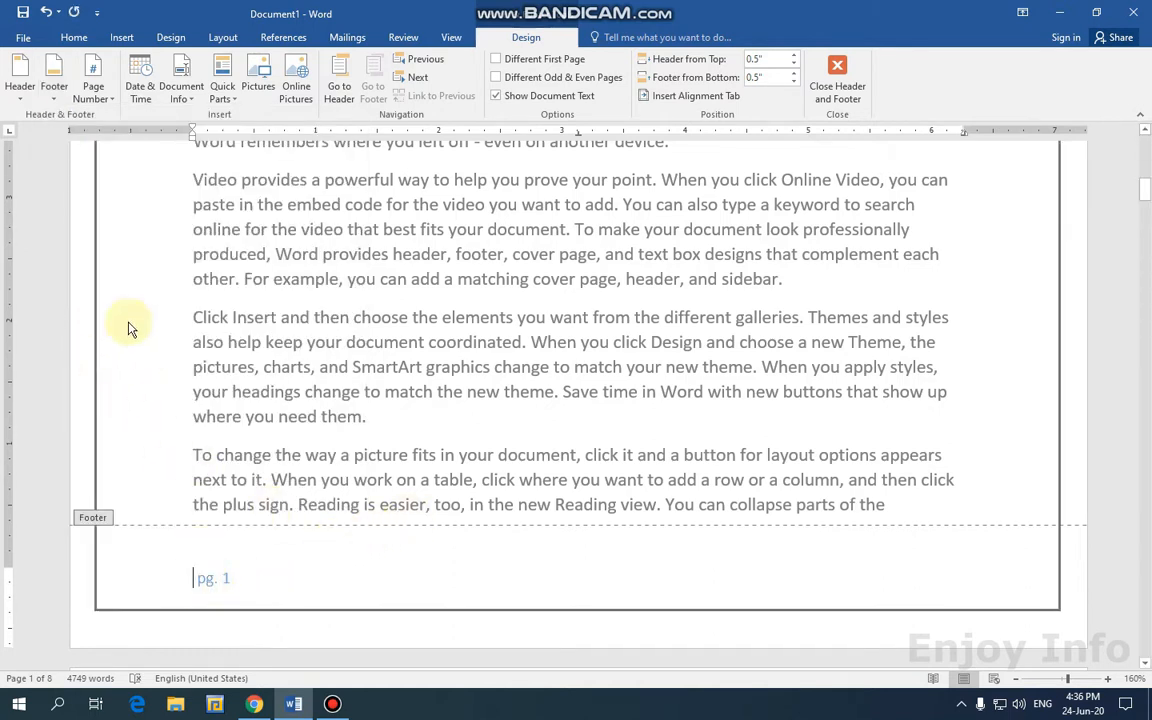
click(74, 37)
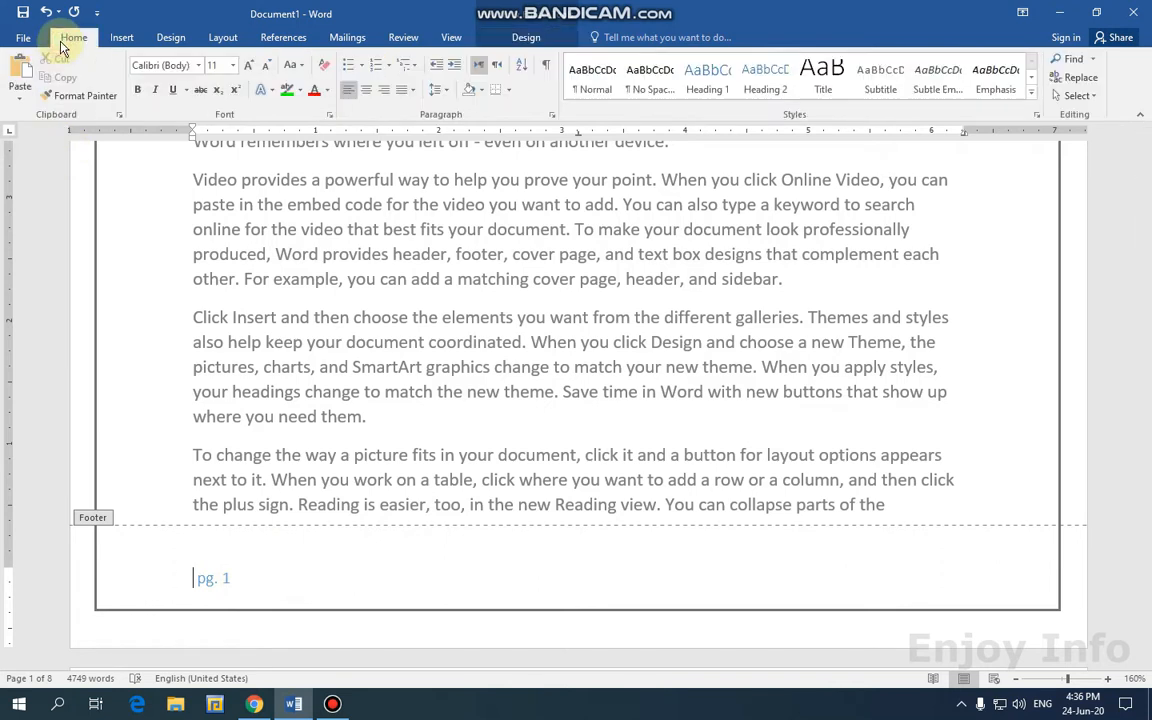
Center the 'pg. 1' footer page number.
click(366, 93)
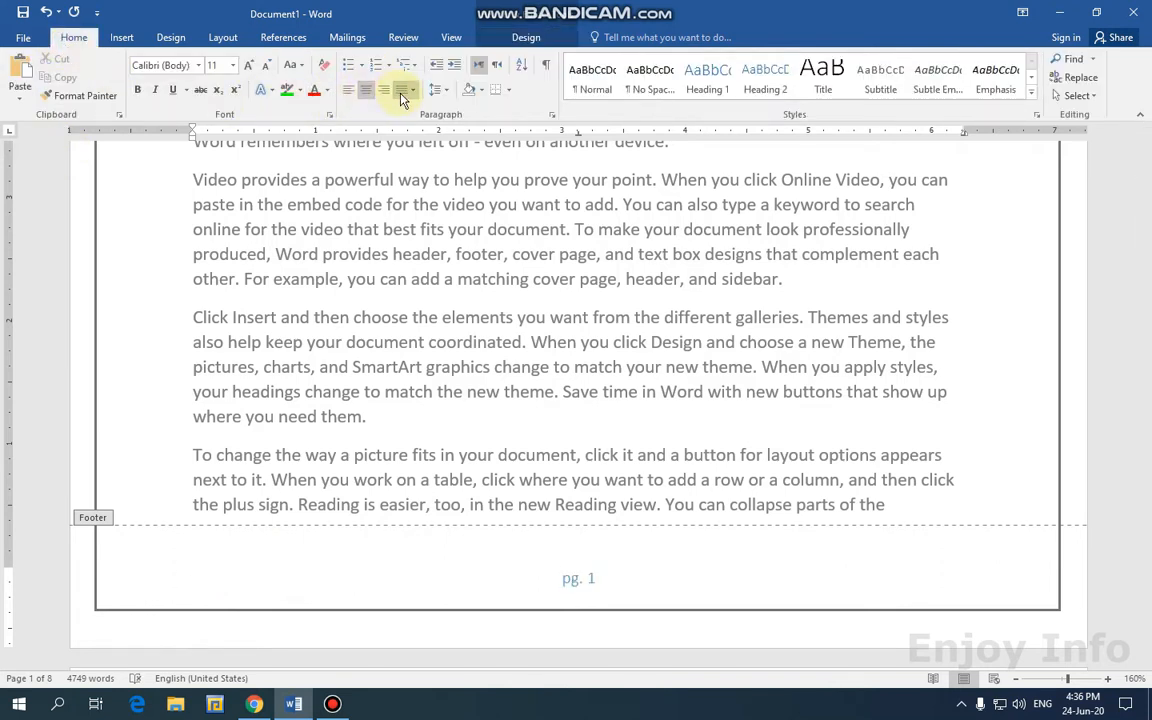
click(403, 95)
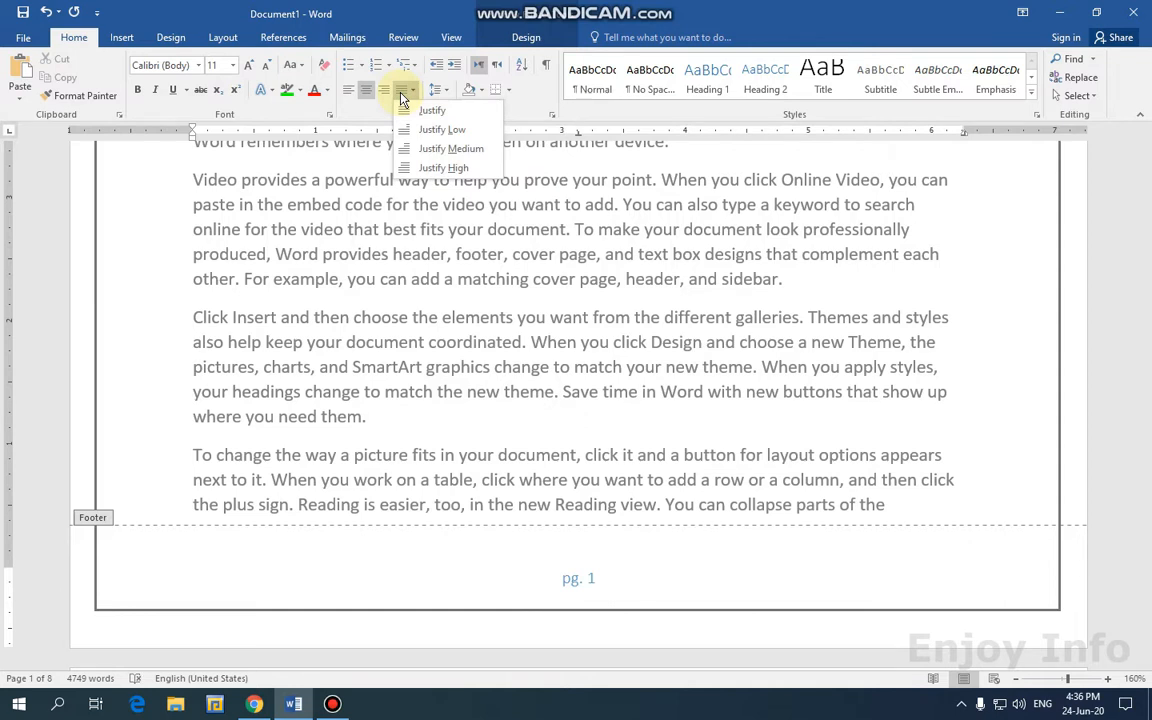
click(385, 91)
click(387, 92)
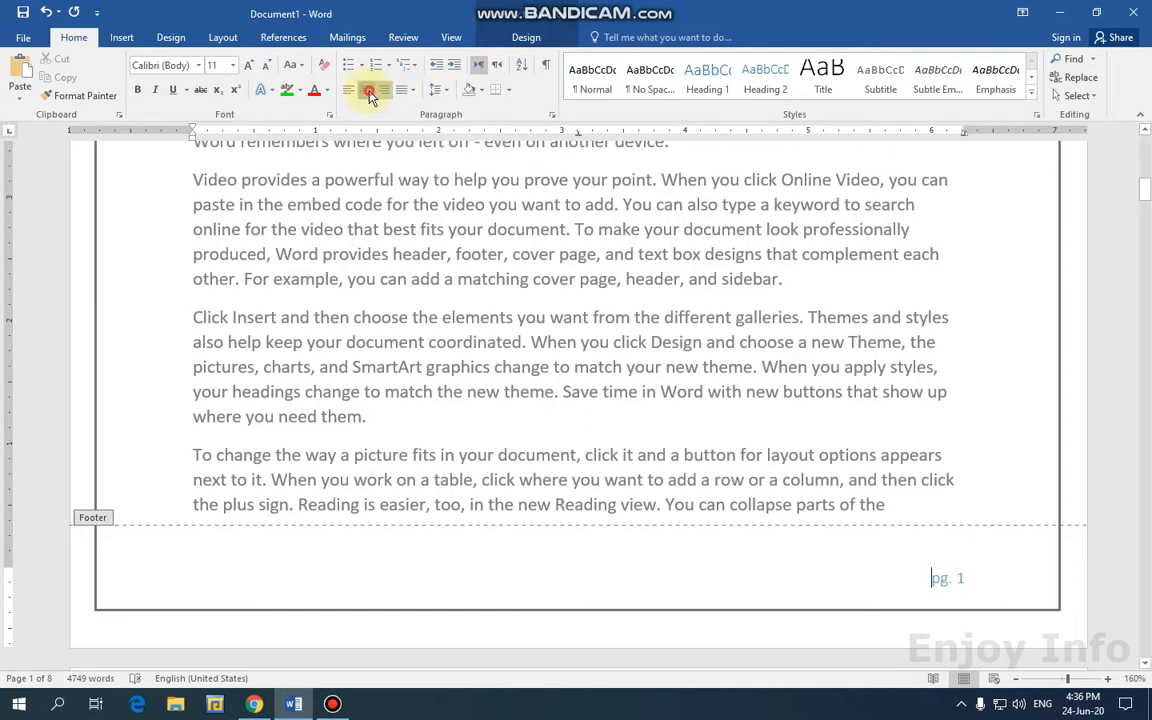
click(368, 92)
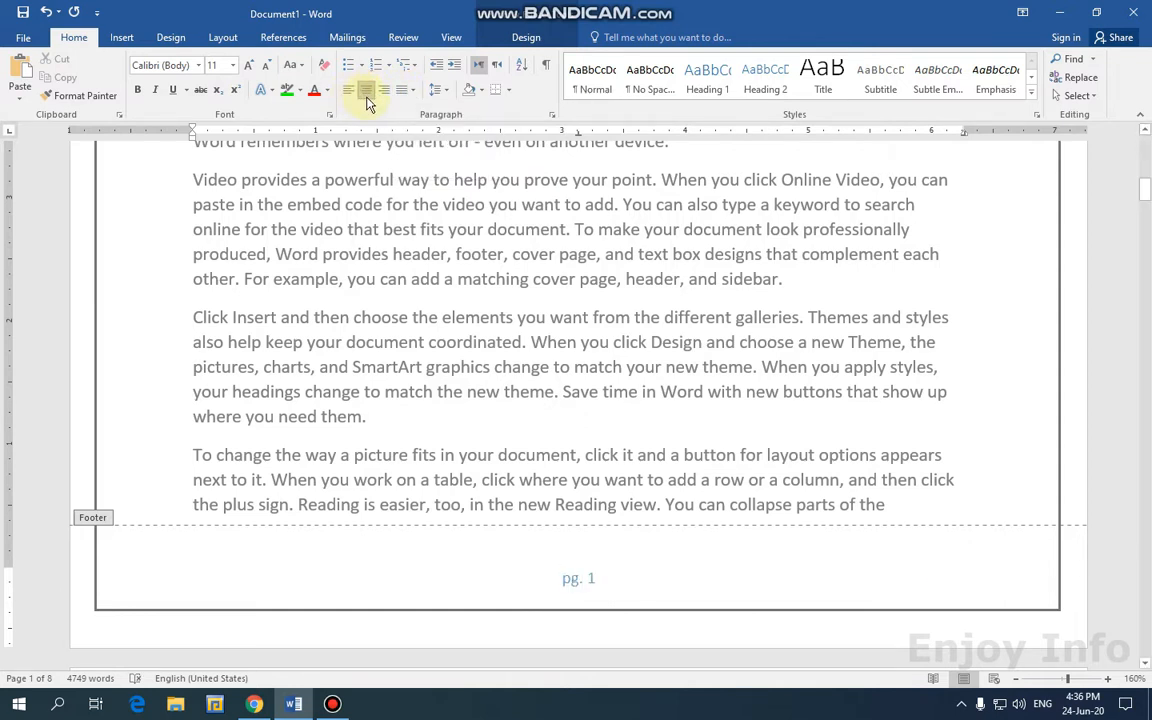
Change the footer label from 'pg.' to 'Page.'.
click(572, 580)
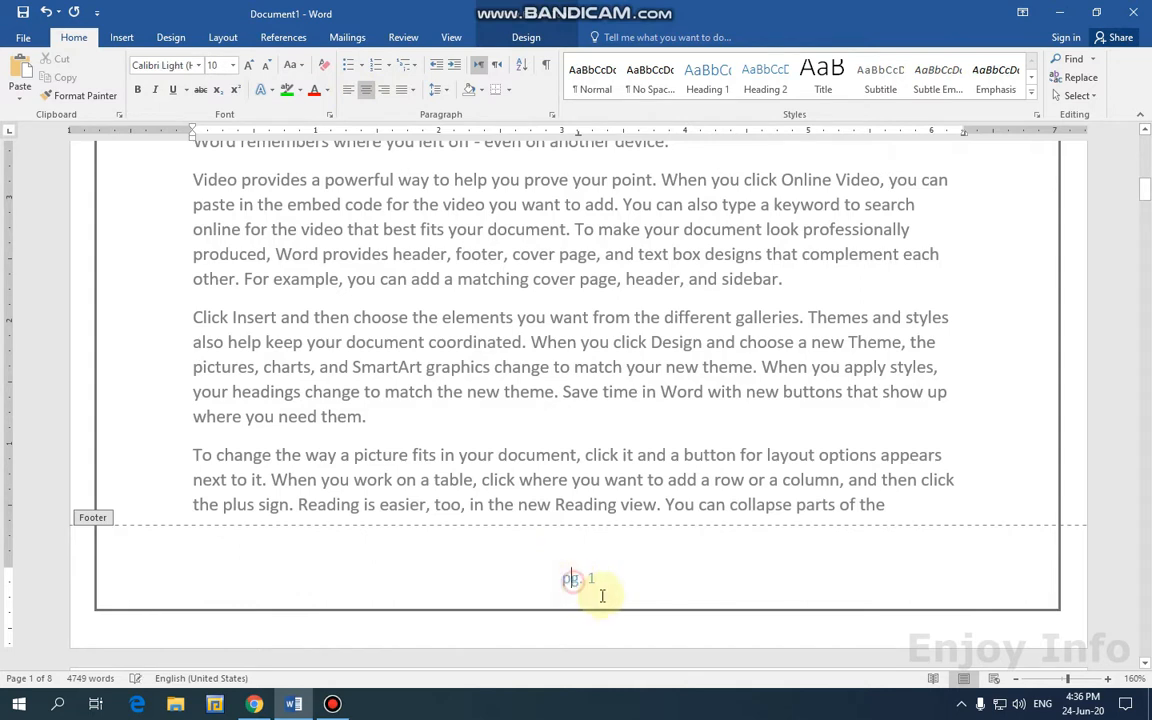
text(a)
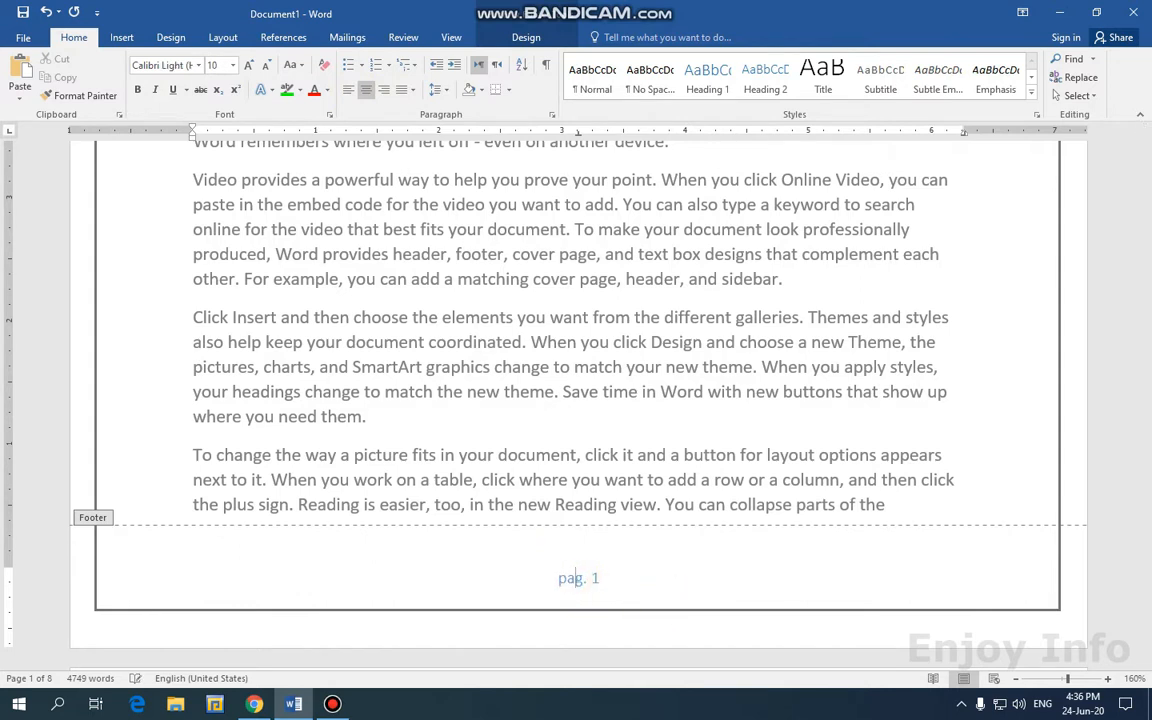
key(Left)
key(Left)
key(Left)
key(shift+Left)
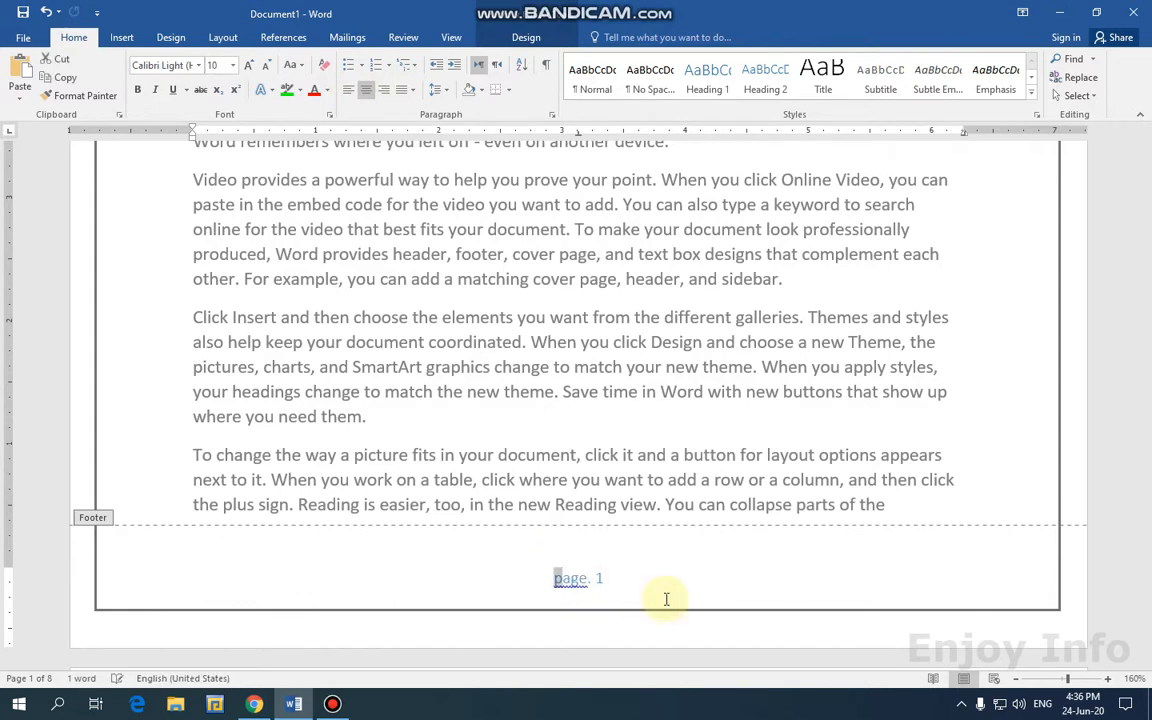
text(P)
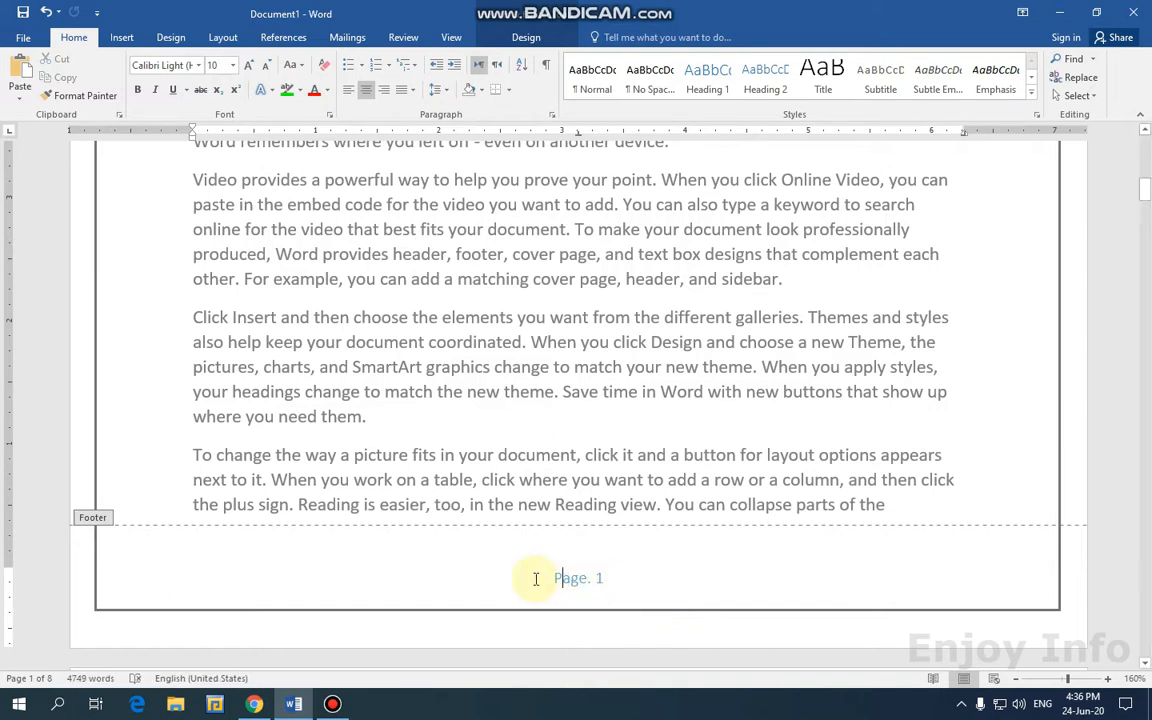
Give the 'Page. 1' footer text a darker font colour.
drag(545, 579, 617, 583)
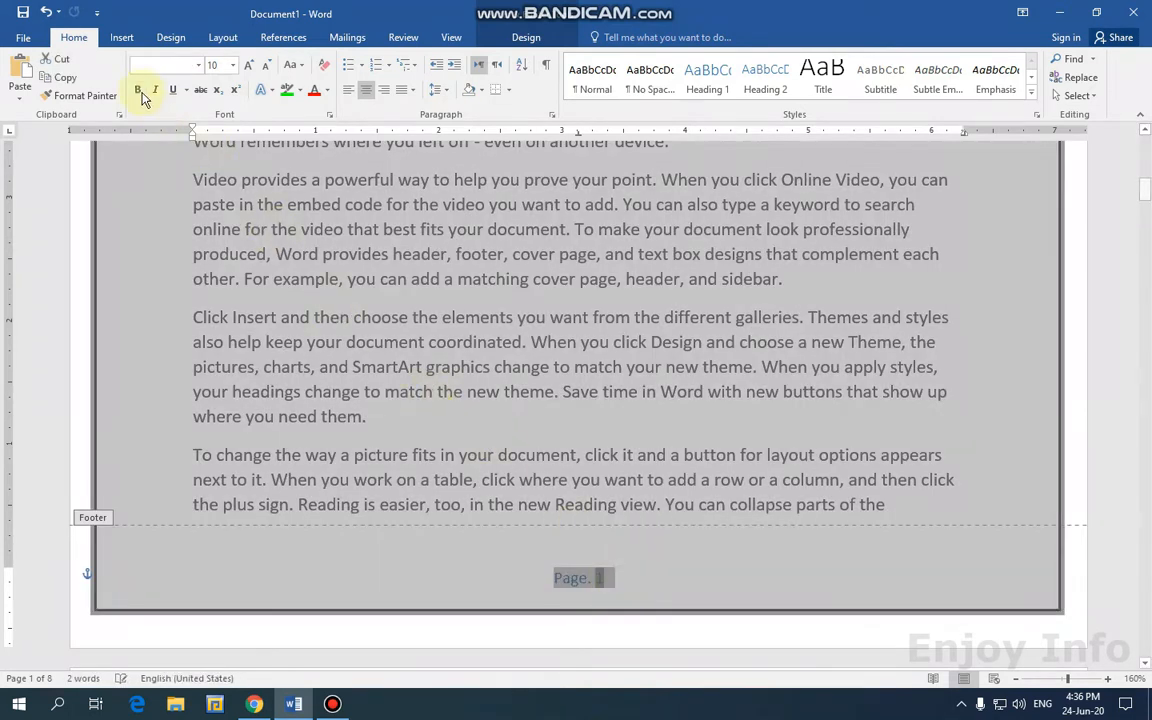
click(330, 97)
click(295, 133)
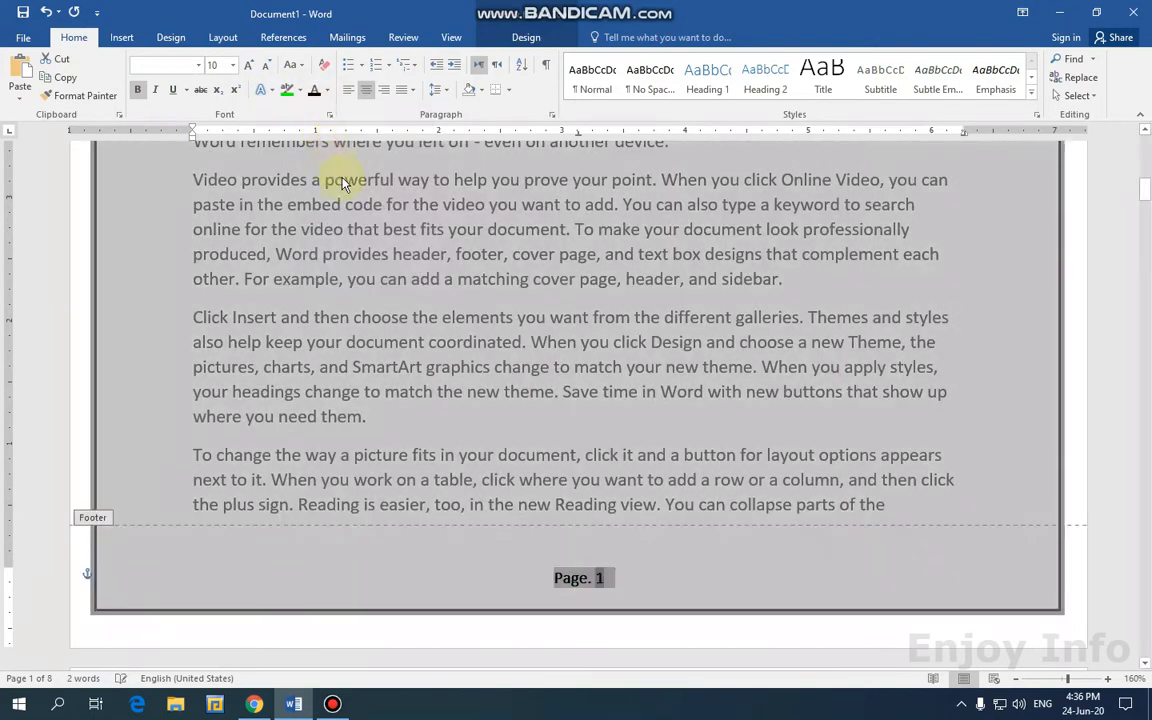
click(530, 38)
Close footer editing and scroll through the pages to confirm the 'Page. 2' and 'Page. 3' footers.
click(837, 85)
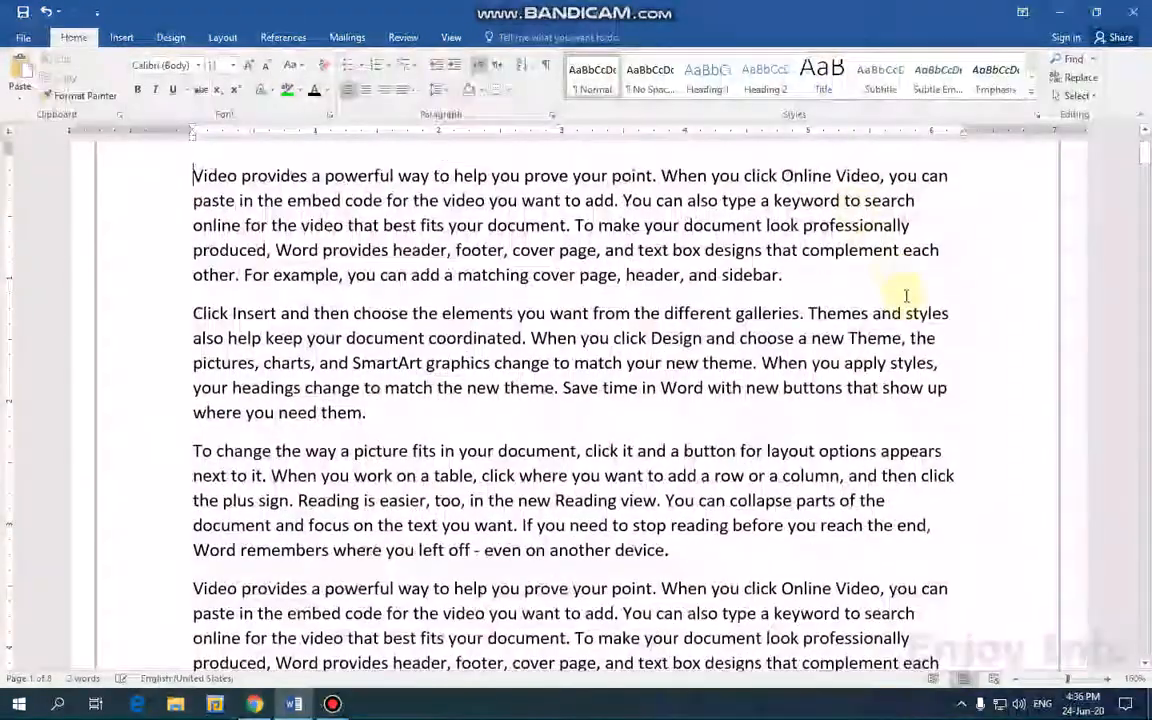
ctrl+scroll(950, 375, down, 9)
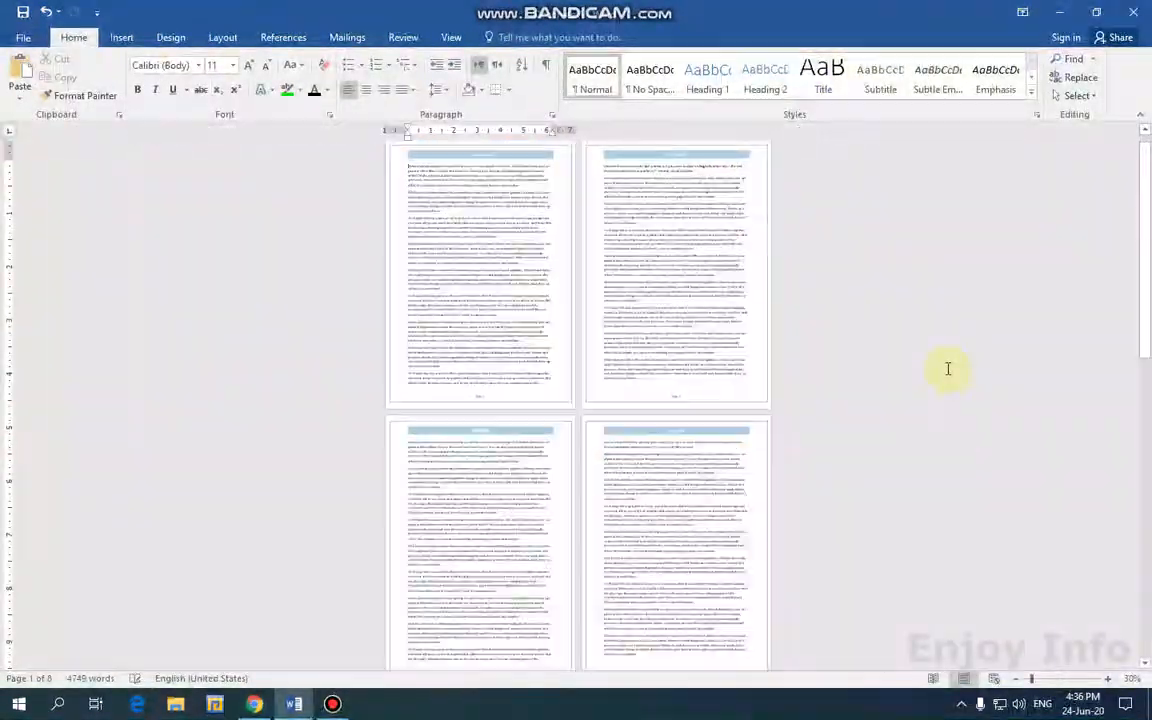
ctrl+scroll(949, 370, up, 3)
click(750, 322)
scroll(519, 335, up, 1)
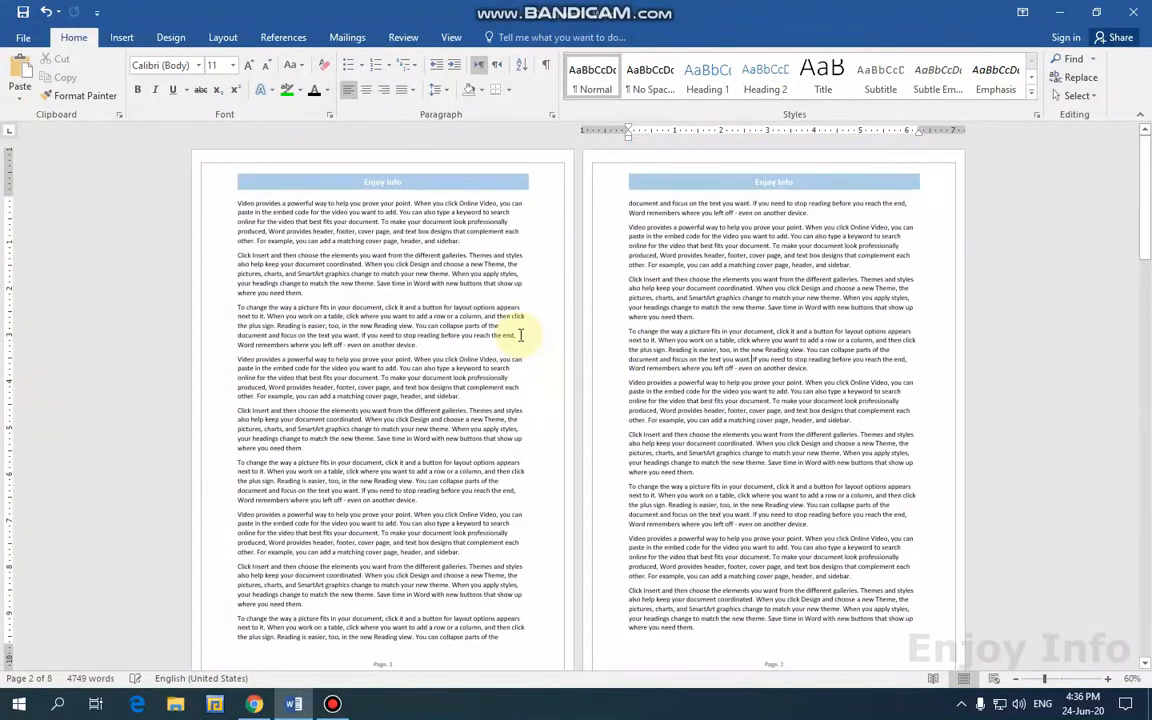
ctrl+scroll(543, 275, up, 3)
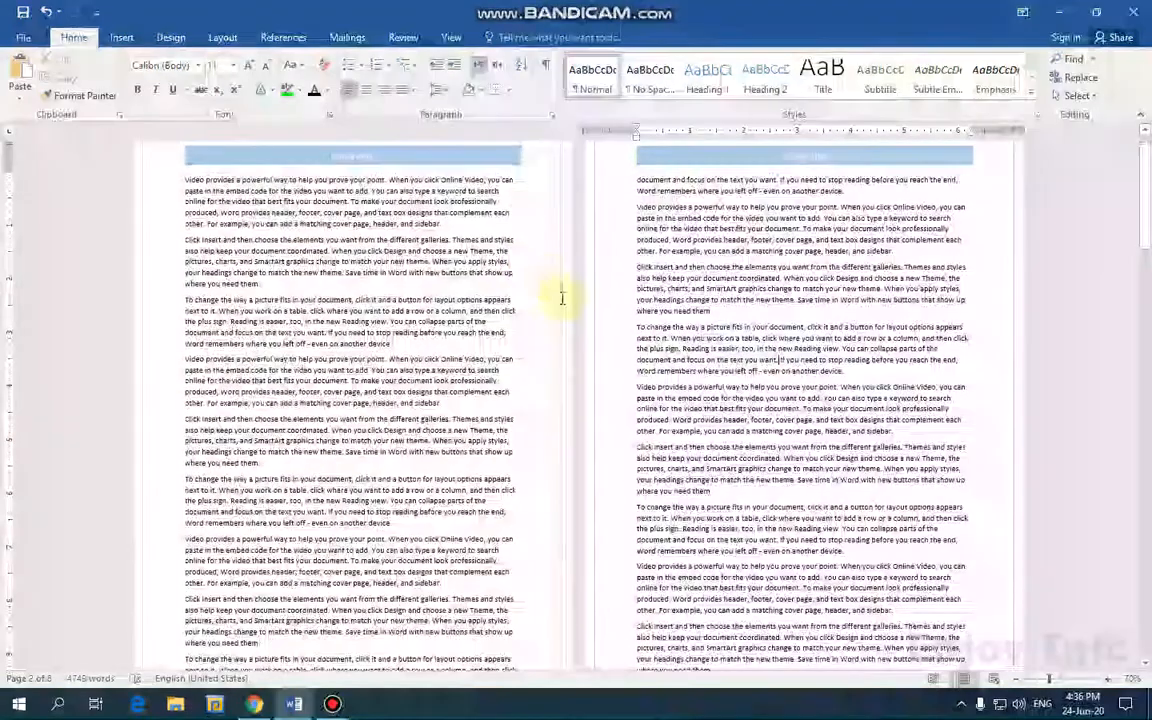
ctrl+scroll(566, 314, down, 5)
ctrl+scroll(567, 312, up, 4)
scroll(555, 320, down, 3)
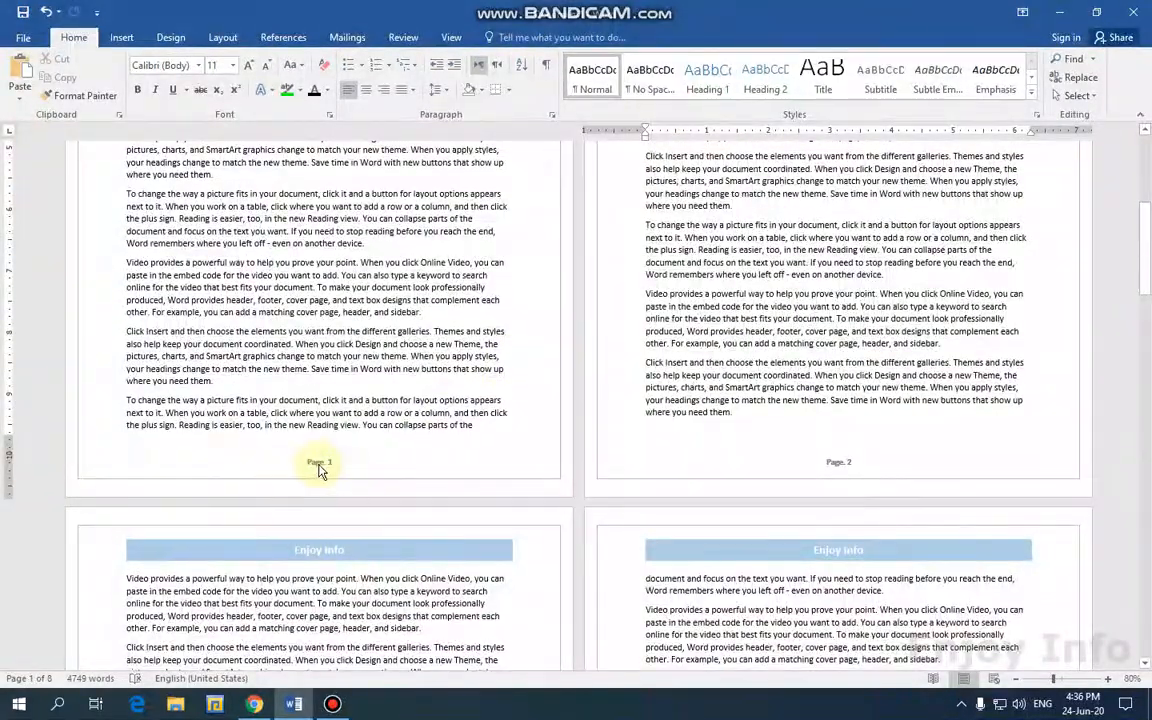
scroll(322, 470, up, 3)
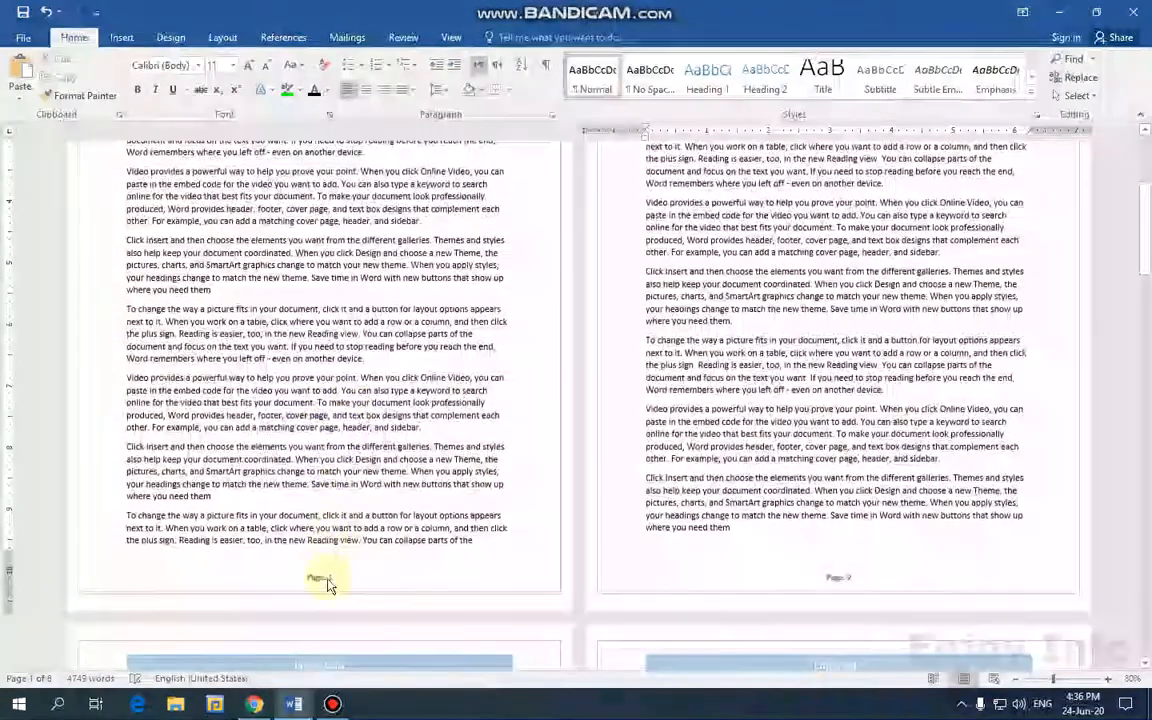
scroll(328, 585, up, 2)
scroll(330, 480, down, 5)
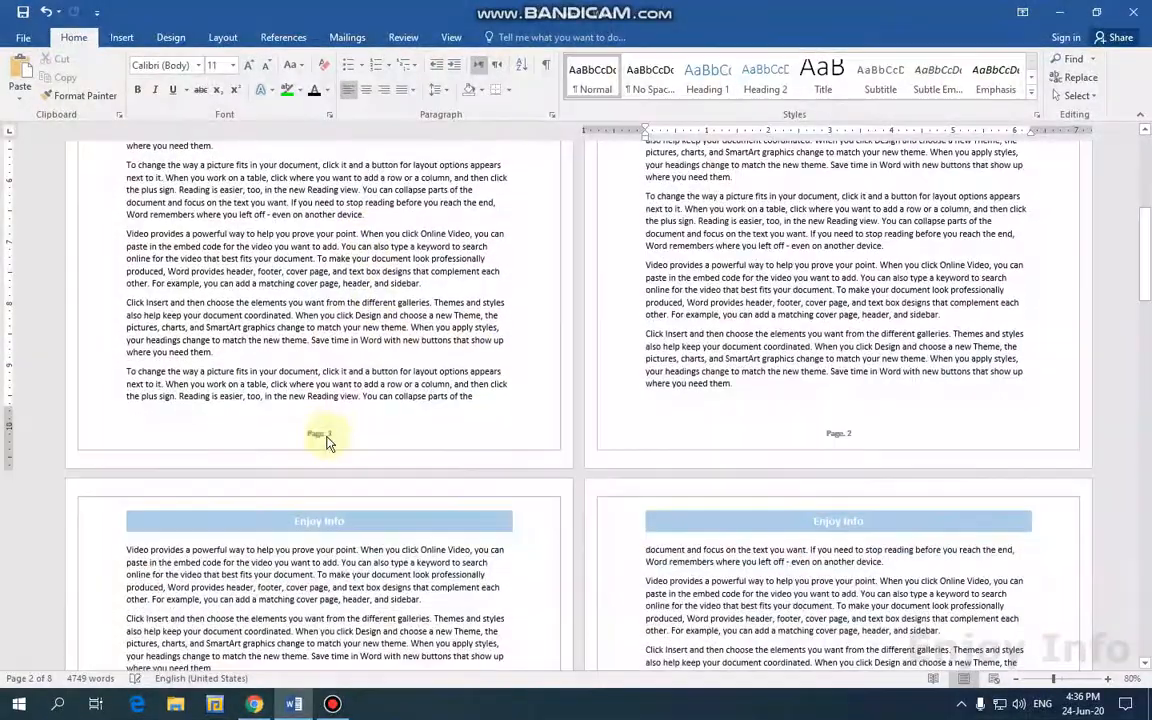
scroll(788, 425, down, 10)
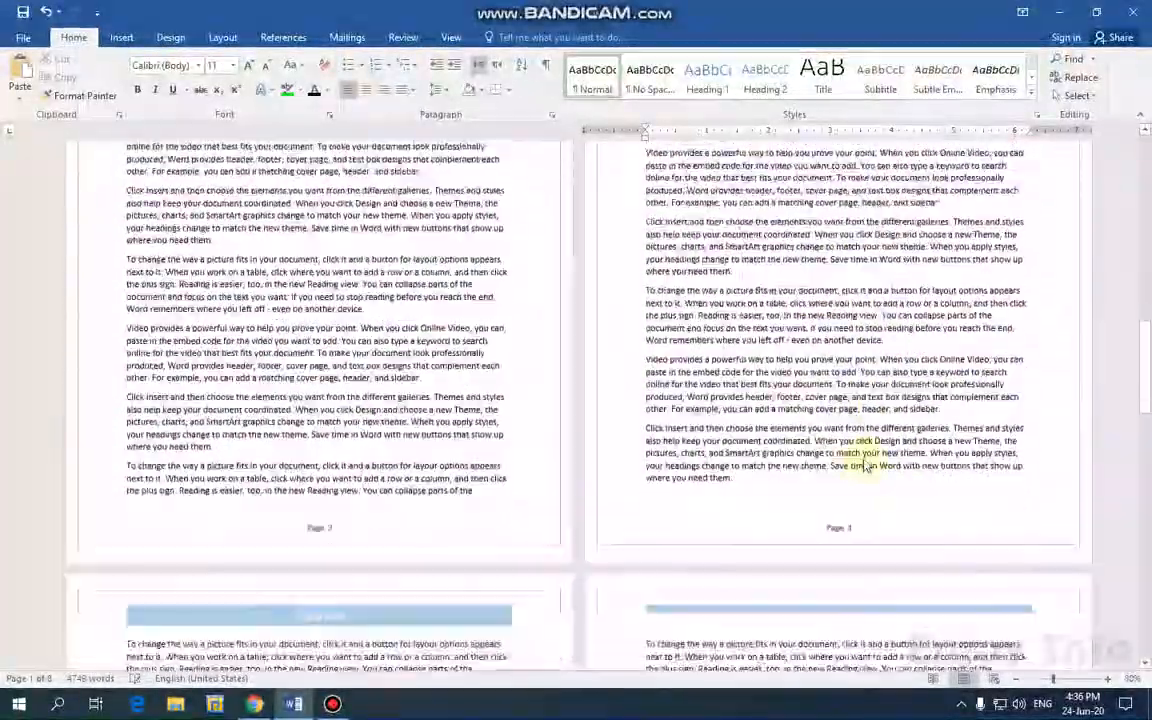
scroll(860, 450, down, 4)
scroll(640, 470, down, 1)
ctrl+scroll(617, 462, up, 6)
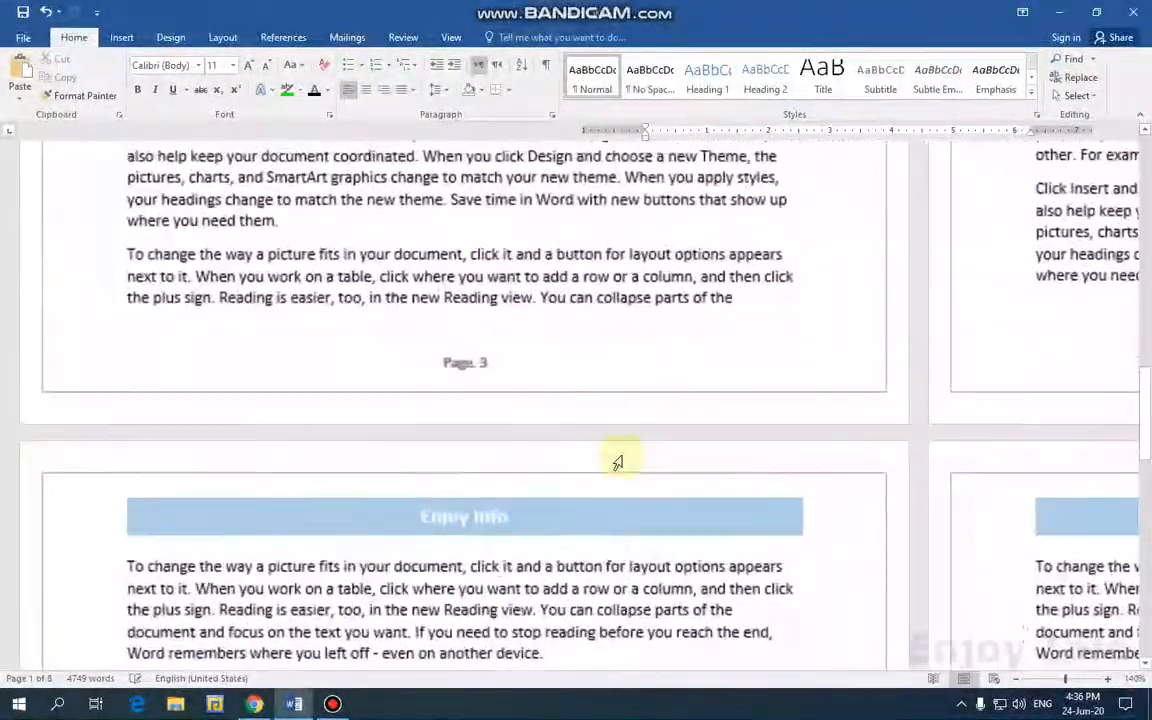
scroll(440, 379, up, 3)
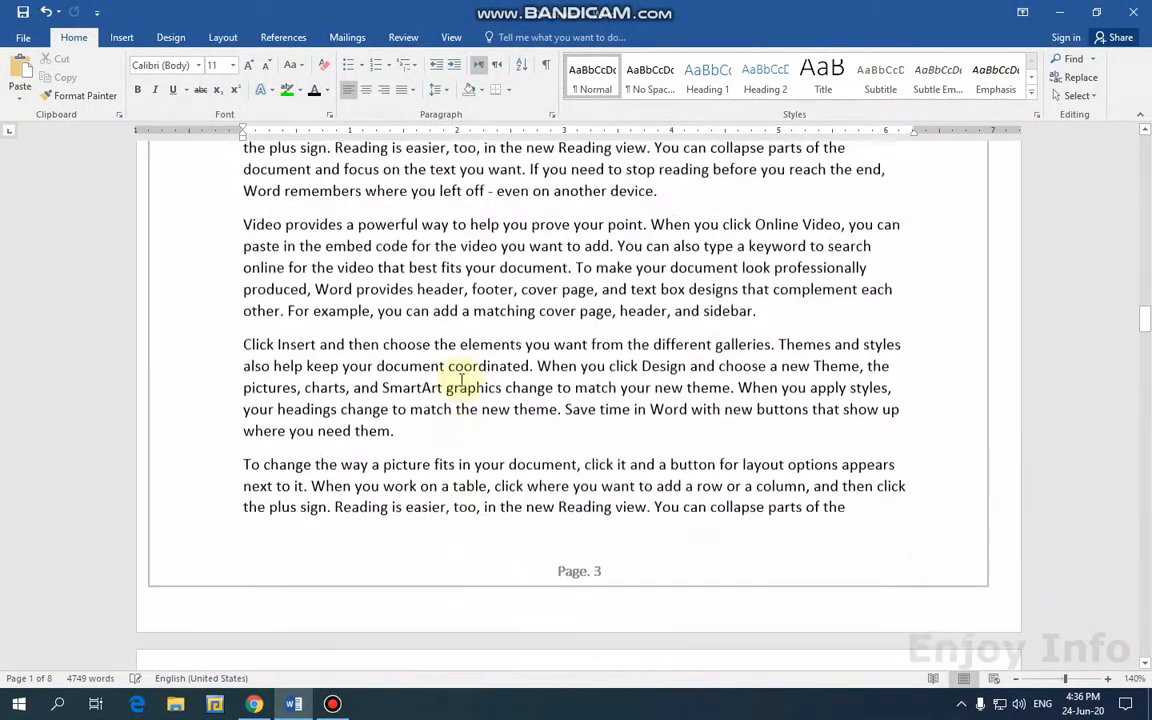
scroll(462, 379, up, 15)
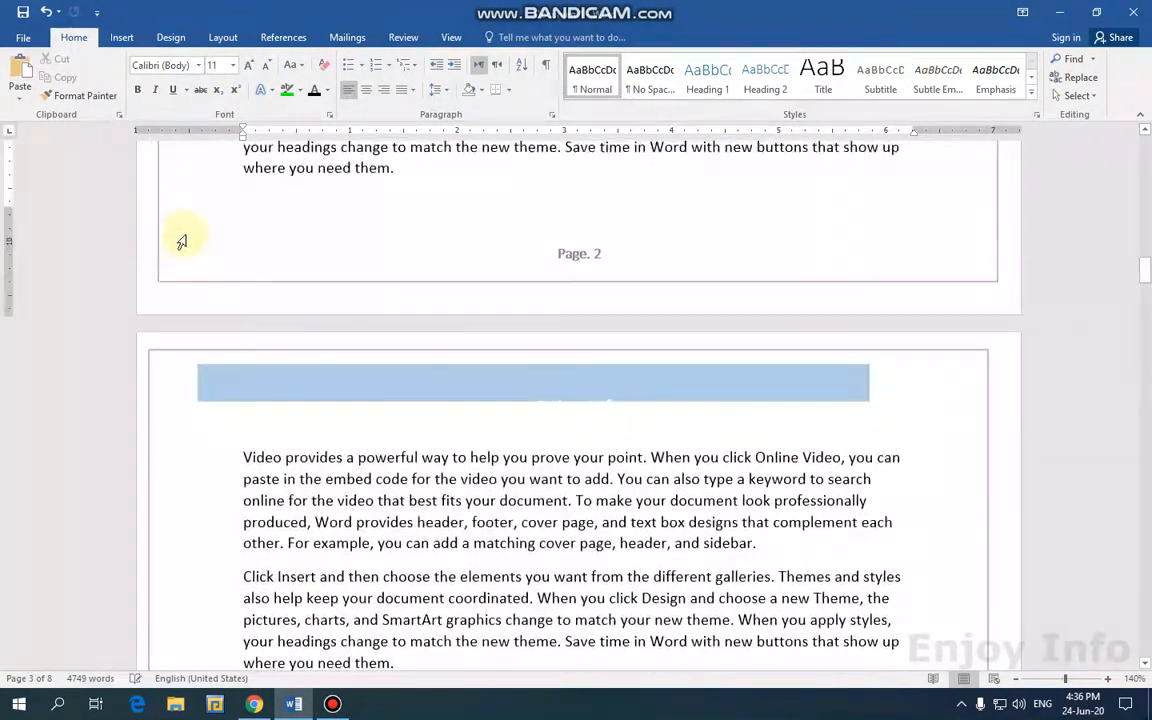
Re-enter header editing on page 3 and display the built-in Footer designs list.
click(121, 37)
click(712, 100)
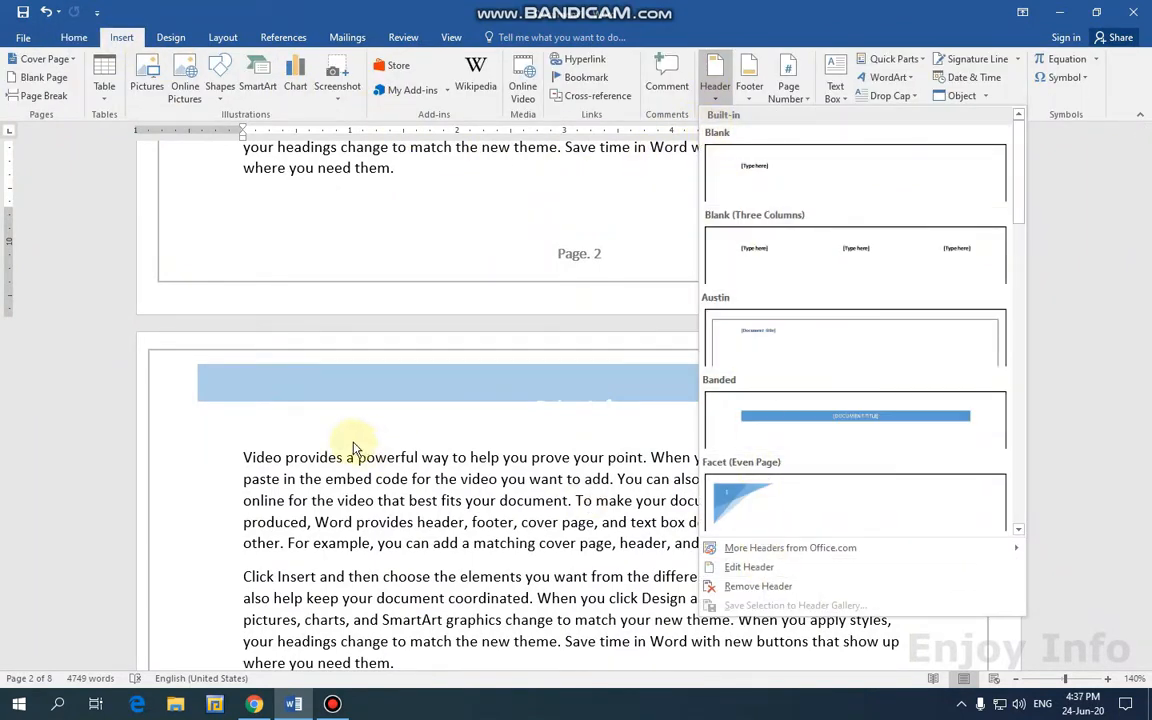
click(341, 398)
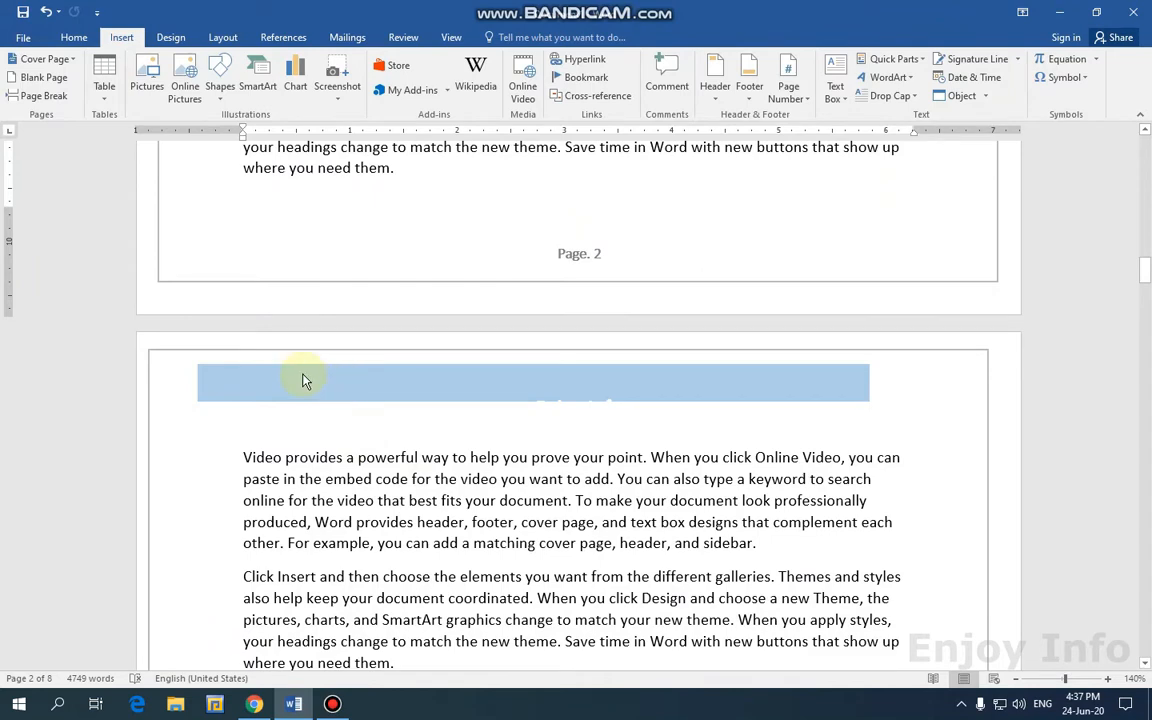
double_click(304, 377)
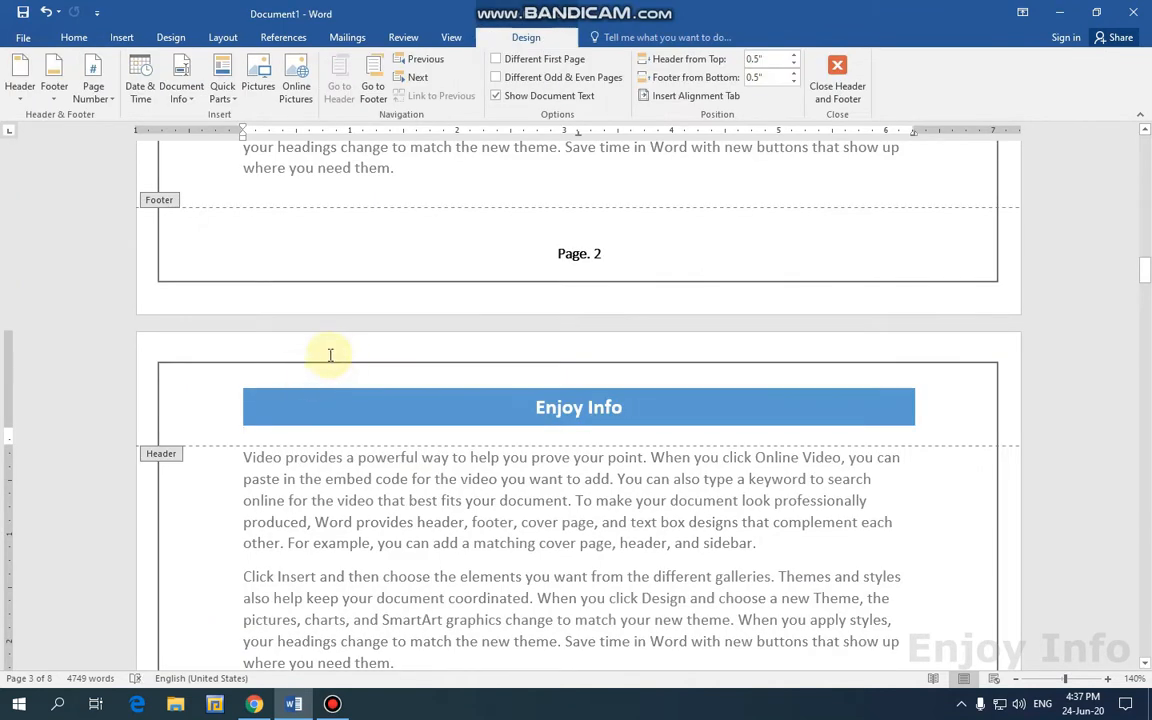
click(50, 104)
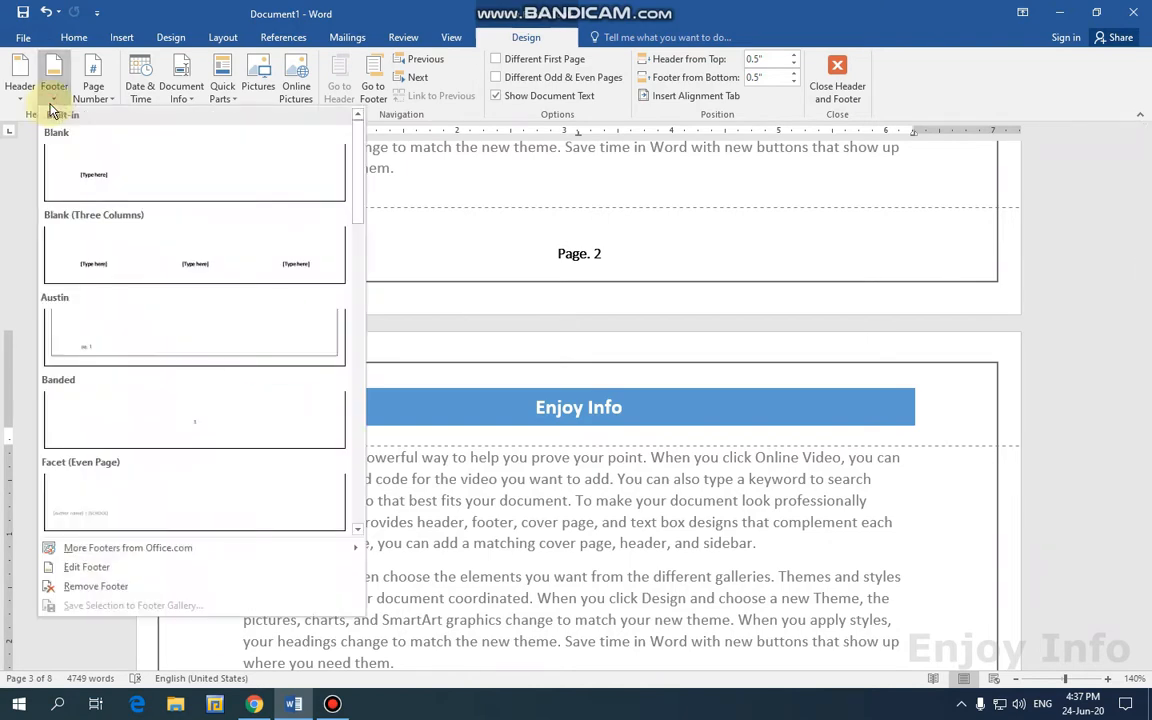
Replace the 'Page. 3' footer with the built-in Banded design.
click(111, 569)
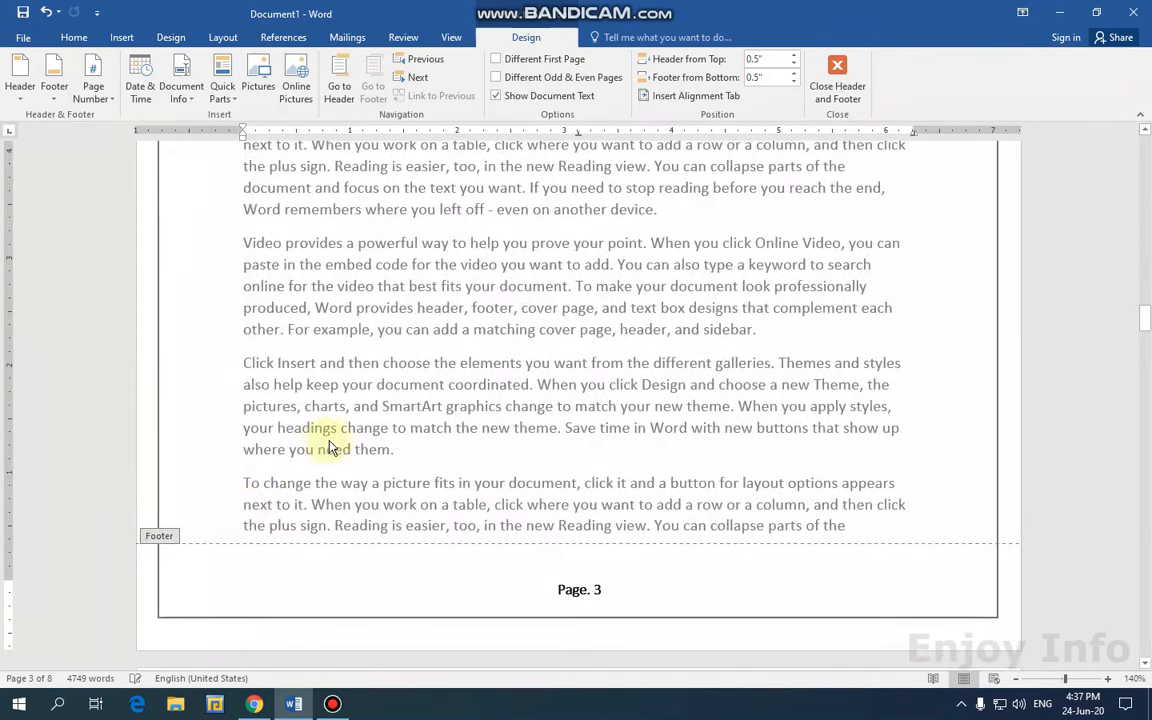
click(54, 80)
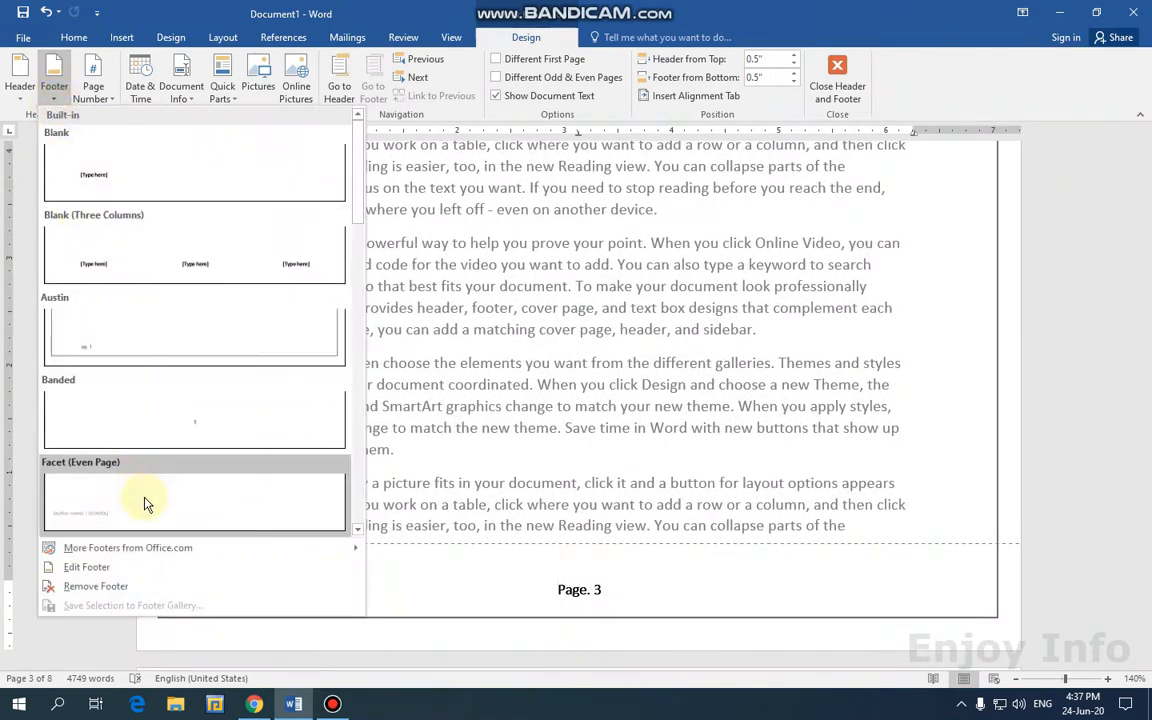
click(98, 587)
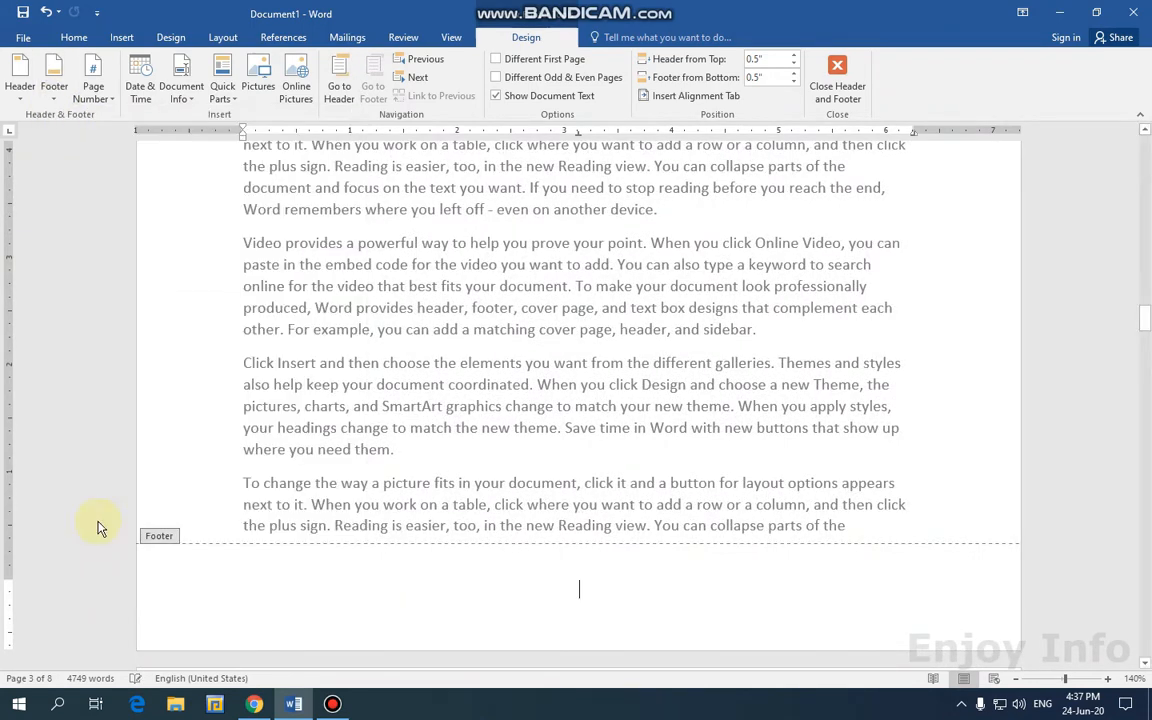
key(ctrl+z)
click(54, 92)
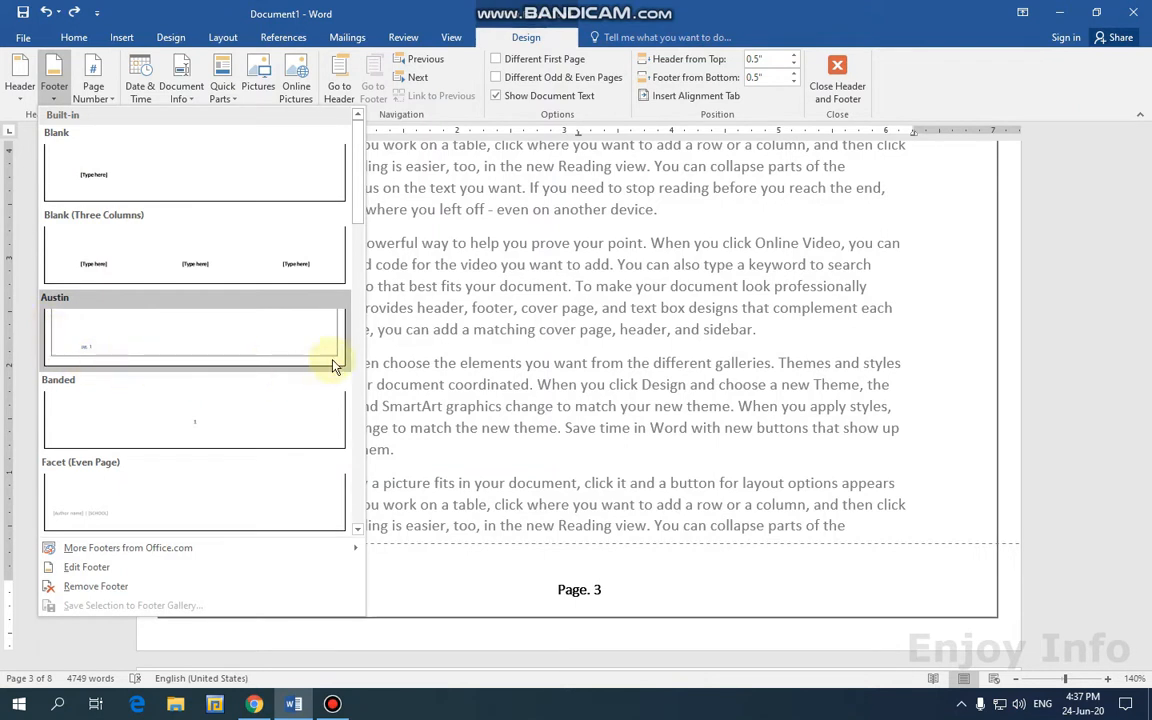
click(140, 410)
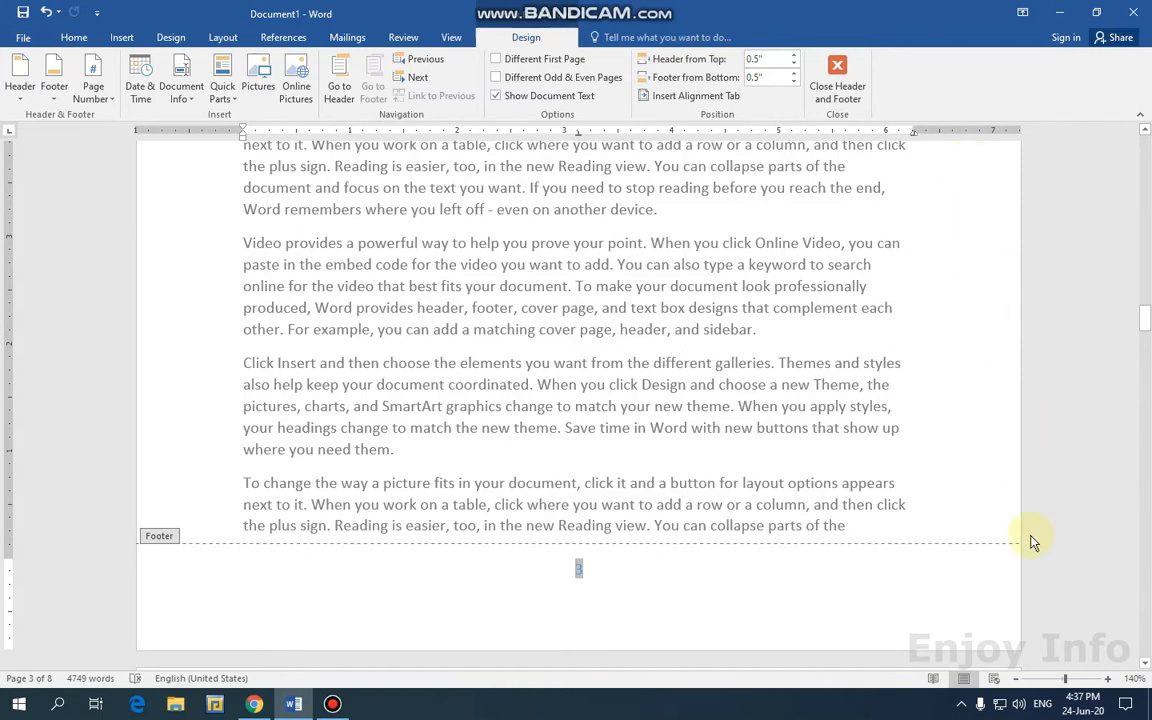
Switch the footer to the blue Ion (Dark) design with ENJOY INFO and author.
click(52, 92)
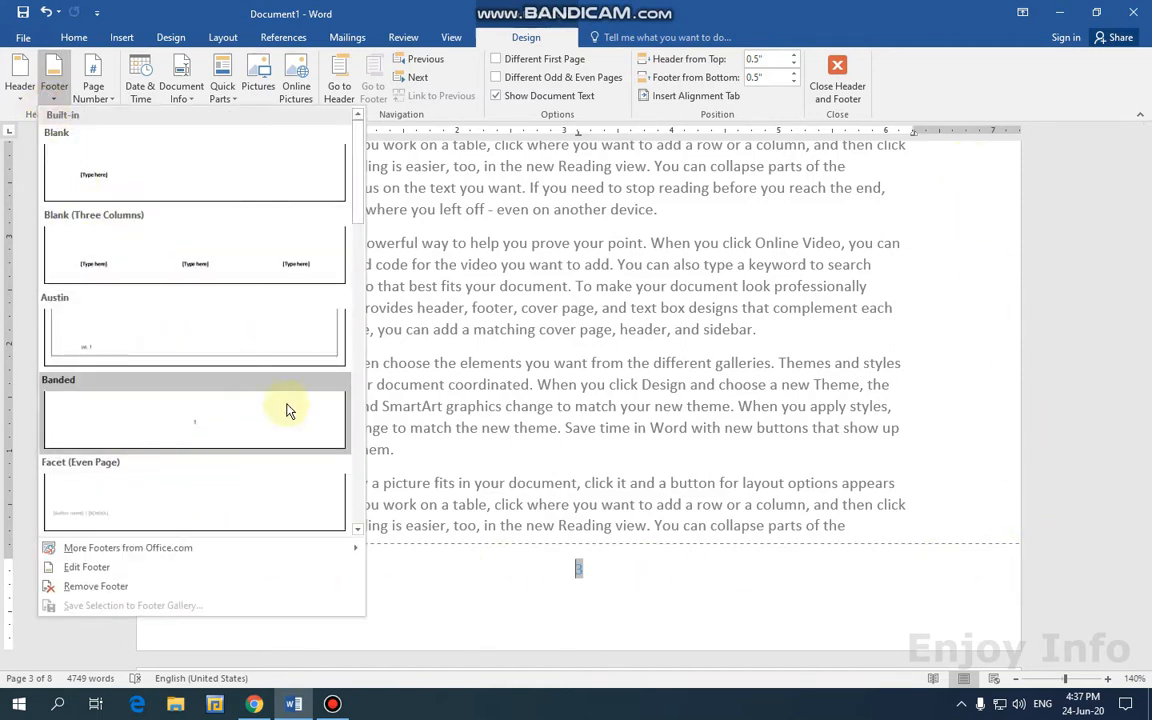
mouse_move(348, 211)
mouse_down()
mouse_move(365, 316)
mouse_move(352, 373)
mouse_up()
click(214, 216)
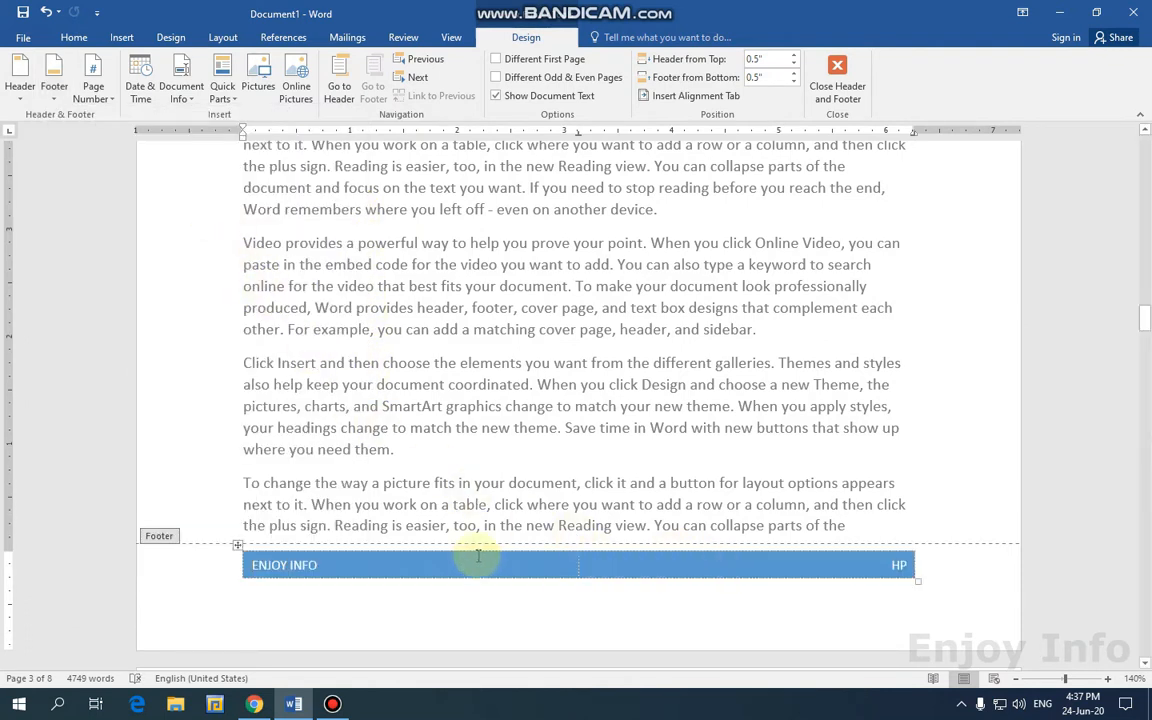
Apply the Retrospect footer design with its thin blue line and page number.
click(898, 567)
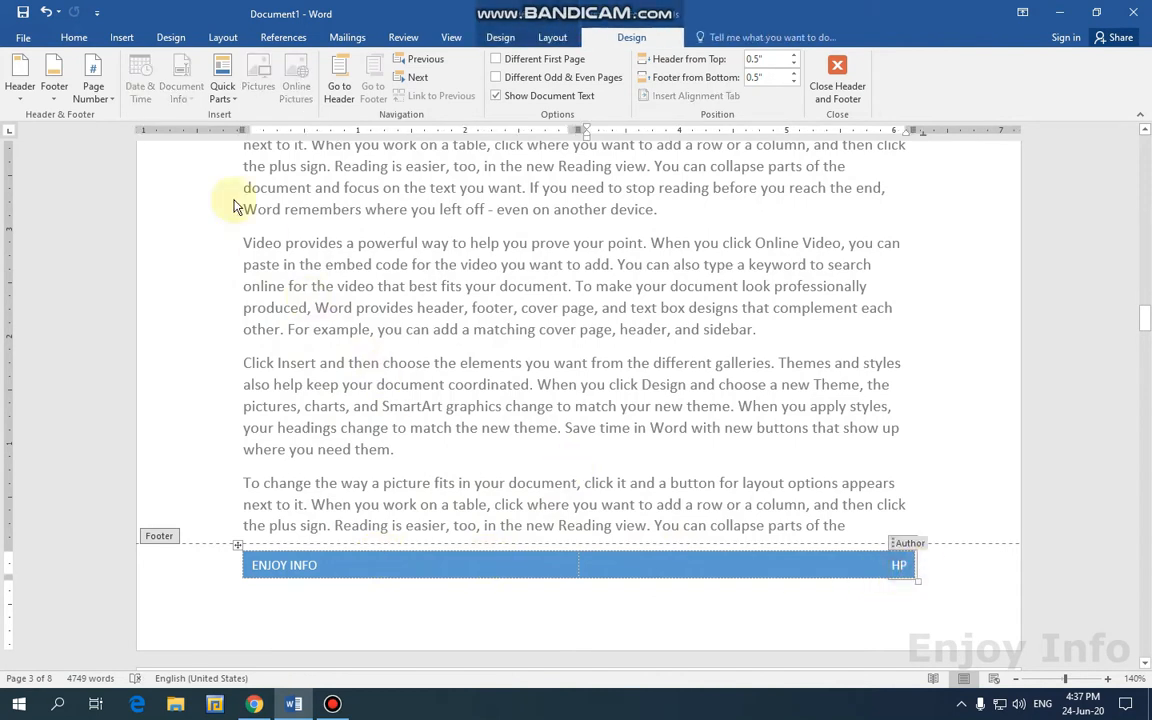
click(53, 92)
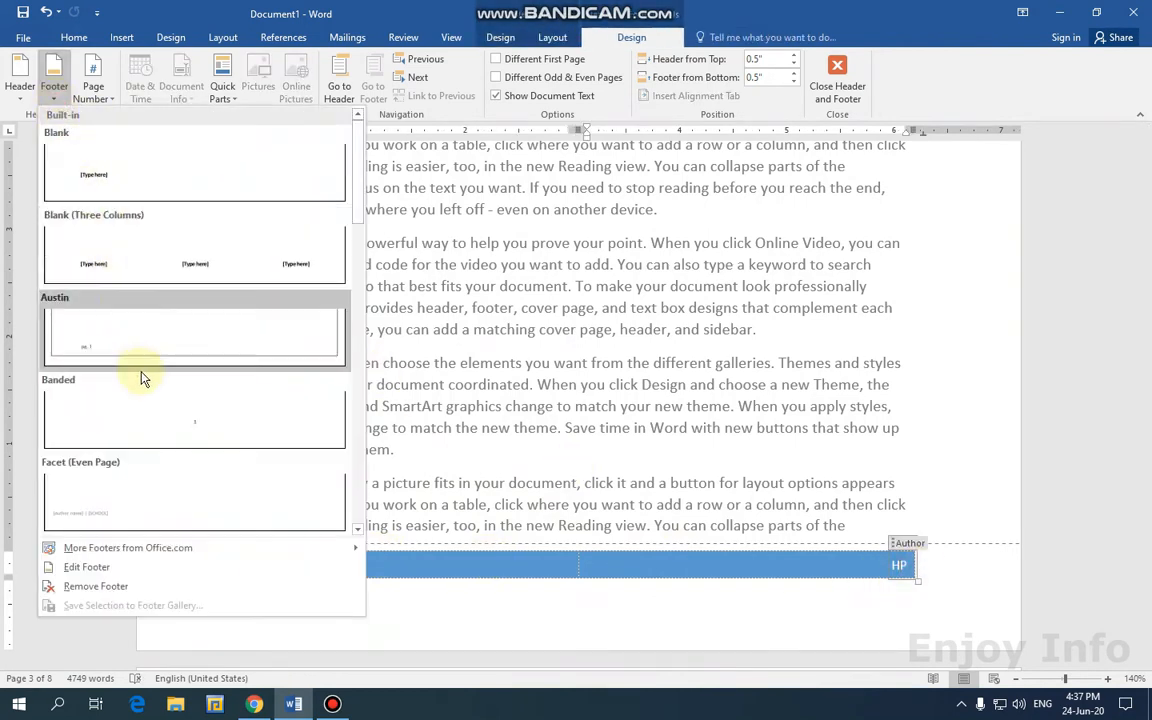
scroll(232, 449, down, 5)
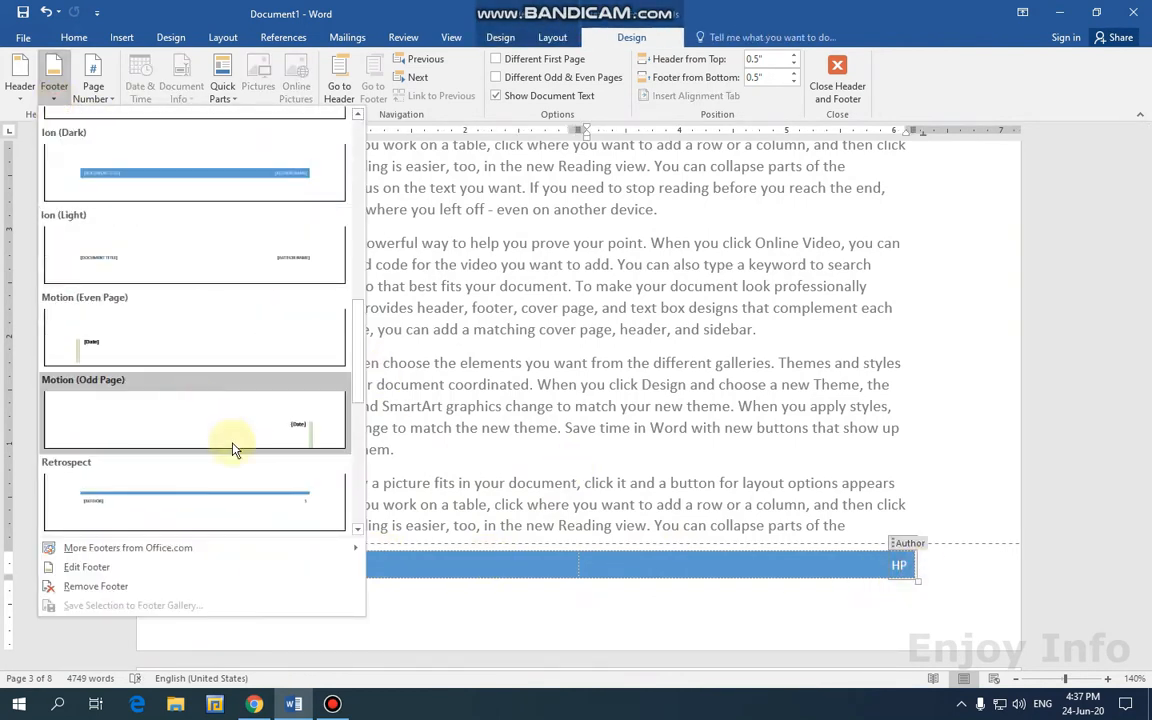
click(262, 506)
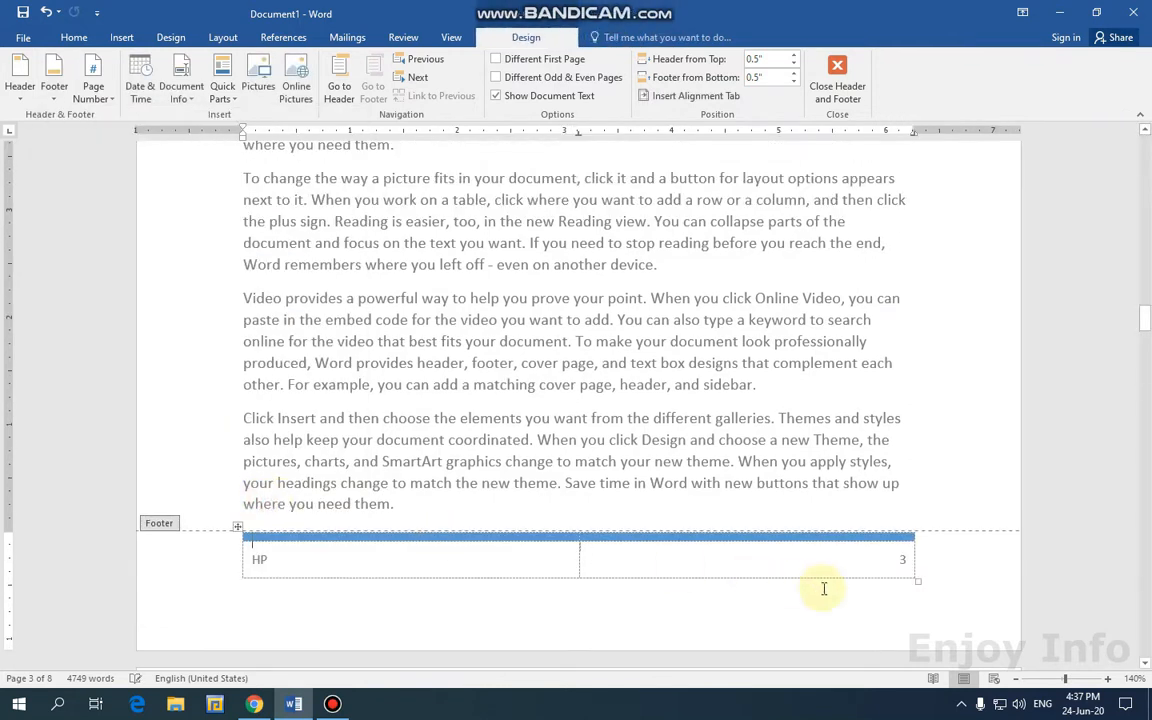
Replace the author text in the footer with 'ENJOY INFO' and return to the body.
click(290, 537)
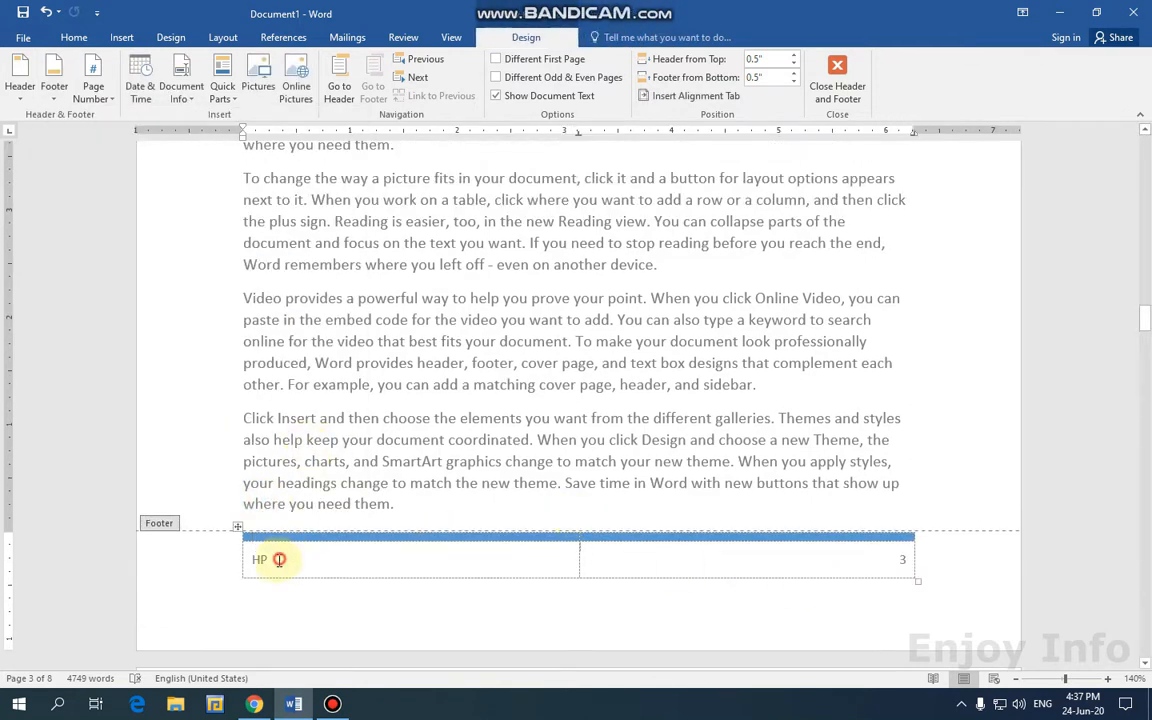
double_click(279, 559)
text(EN)
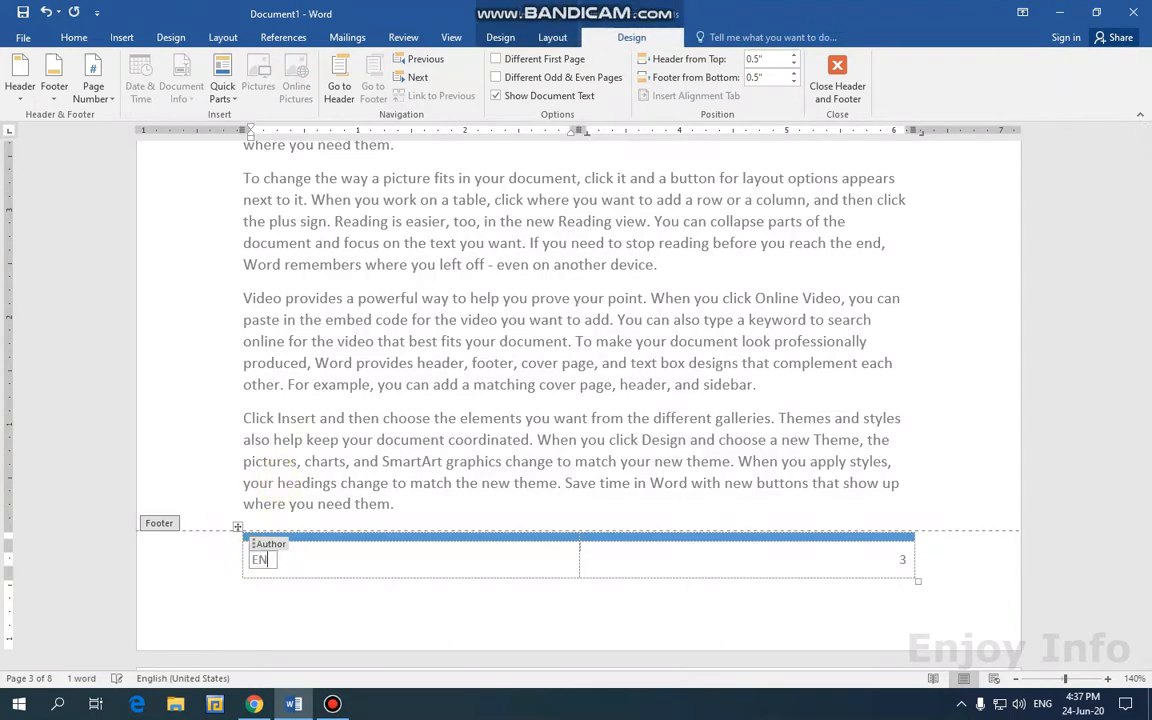
text(JOY INFO)
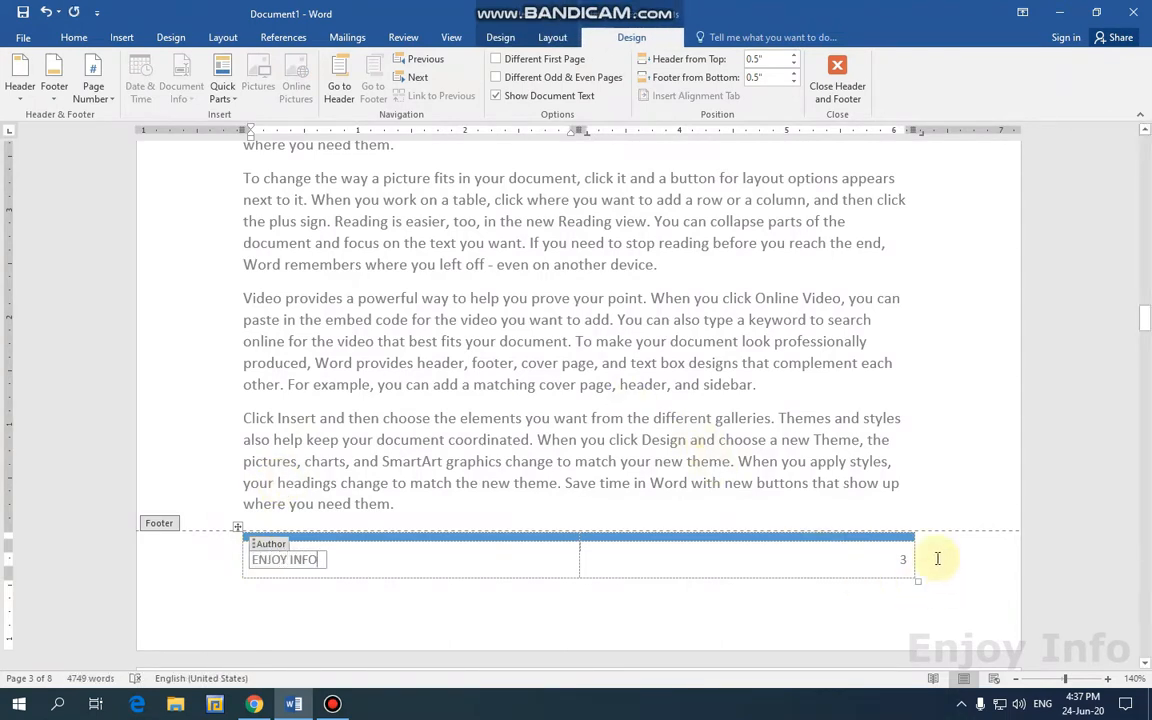
click(836, 88)
scroll(928, 354, down, 4)
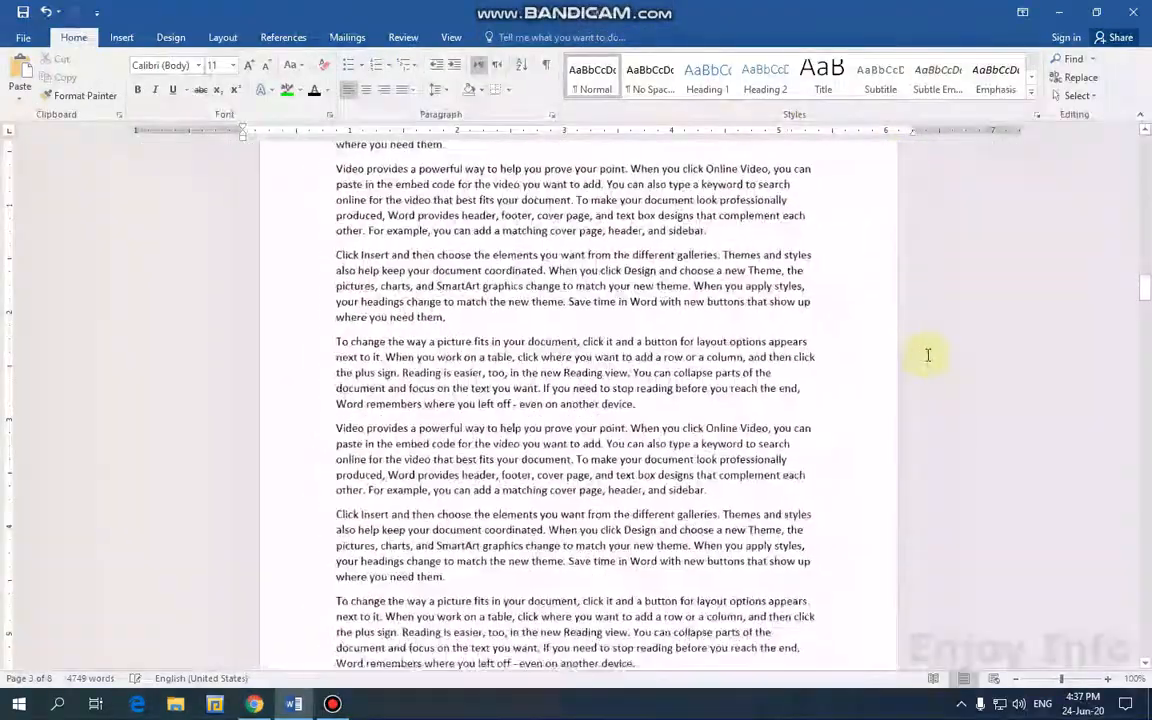
scroll(926, 350, up, 3)
scroll(926, 346, up, 5)
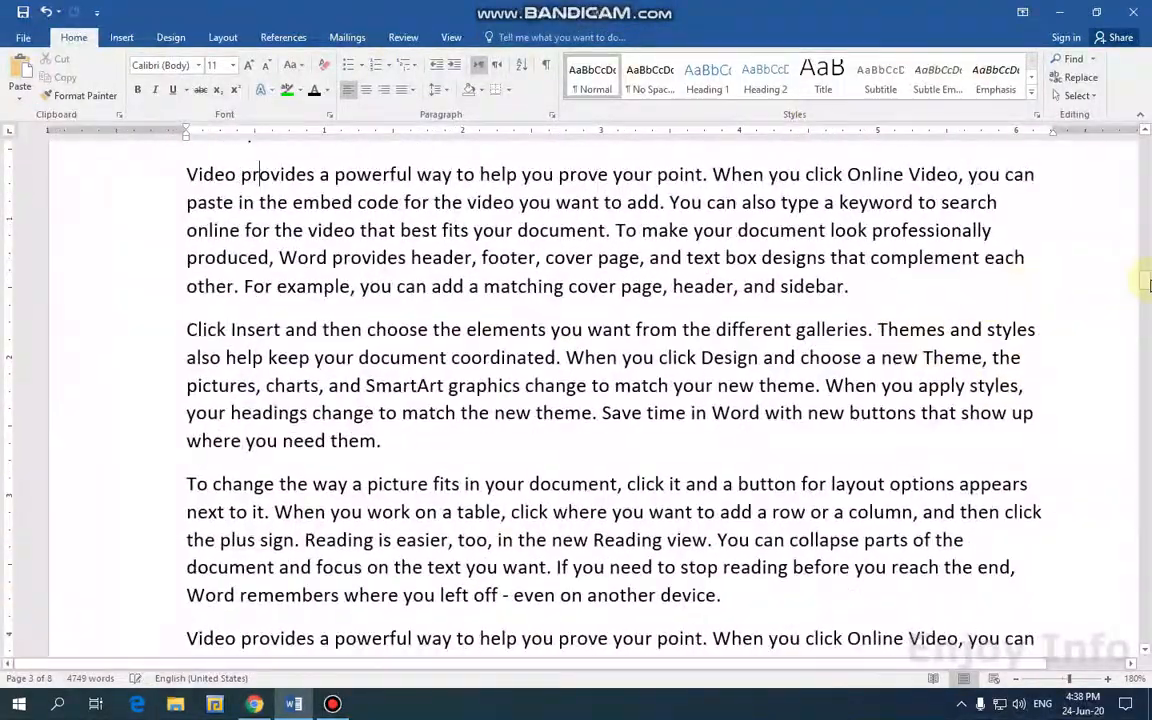
mouse_move(1144, 252)
mouse_down()
mouse_move(1145, 232)
mouse_move(1144, 262)
mouse_up()
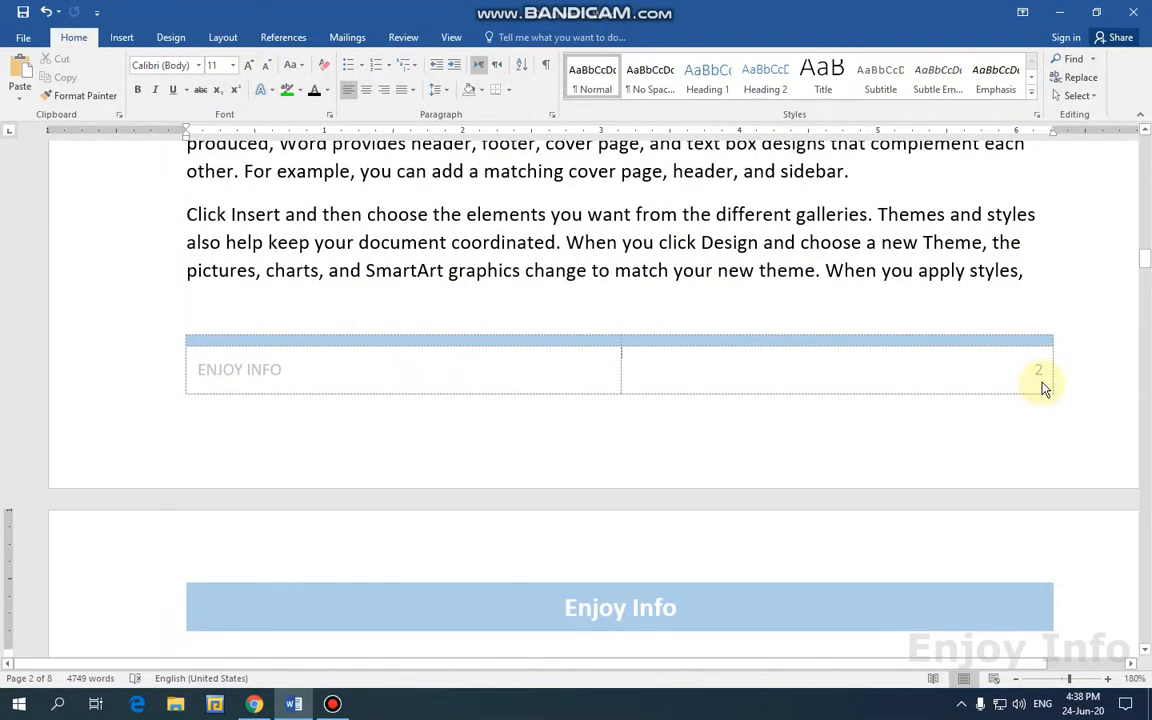
drag(1144, 266, 1145, 621)
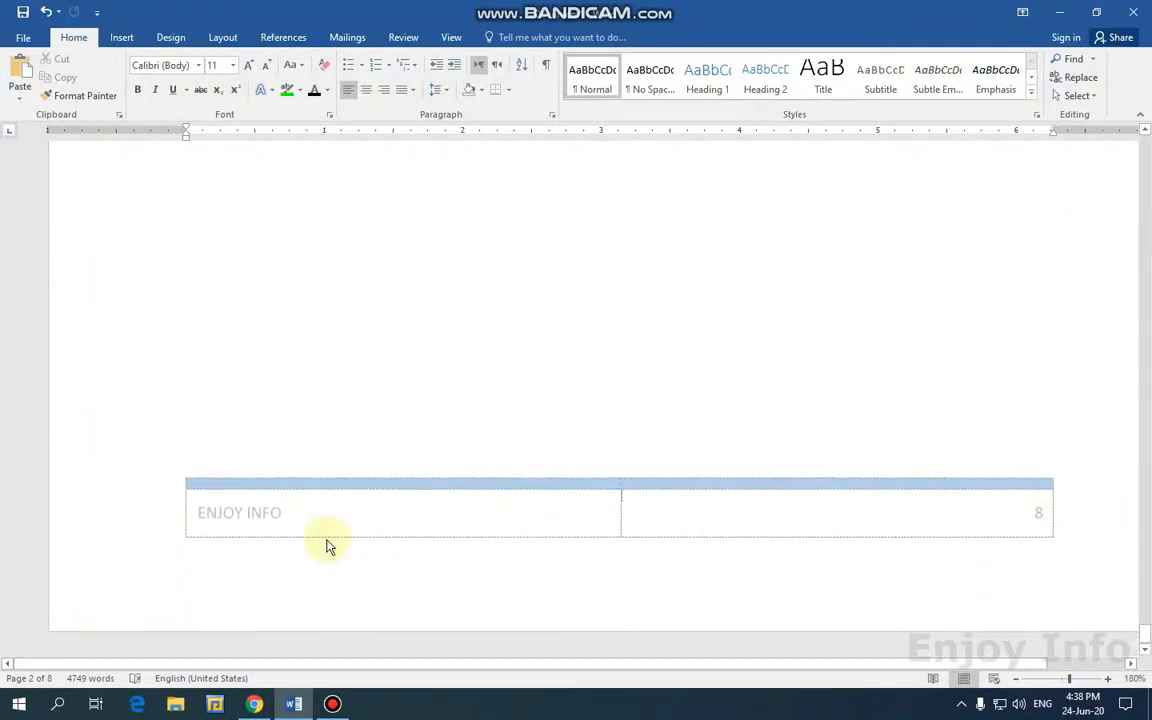
ctrl+scroll(1006, 443, down, 11)
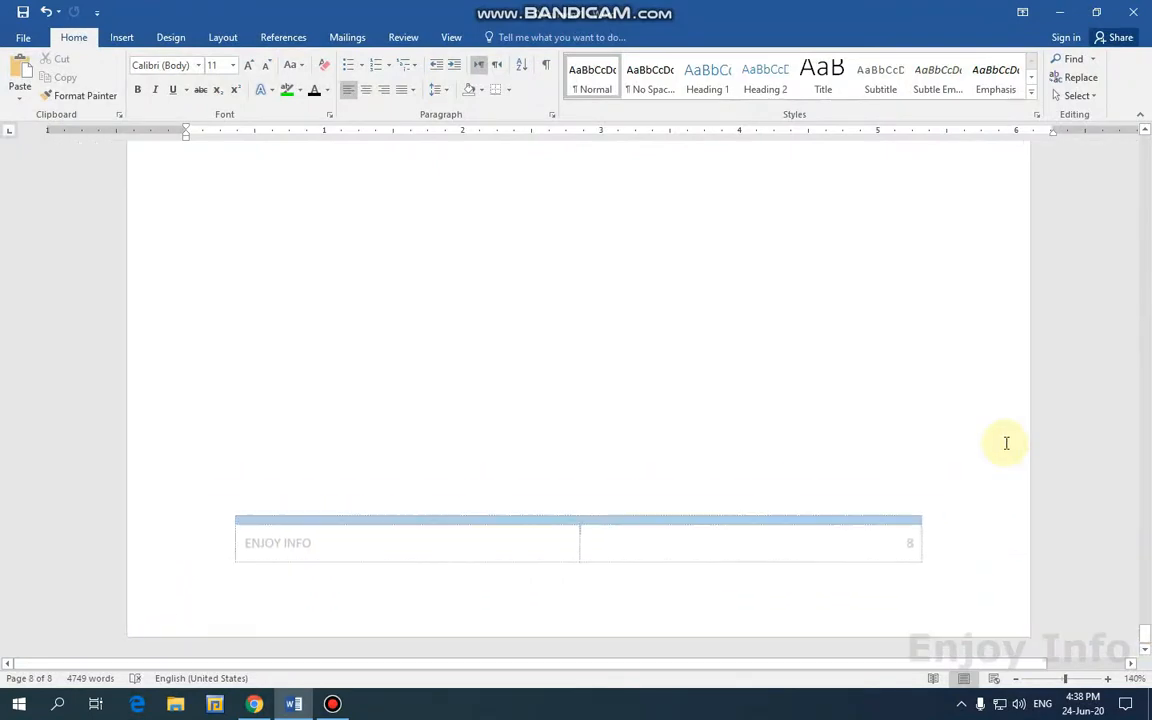
scroll(700, 385, down, 6)
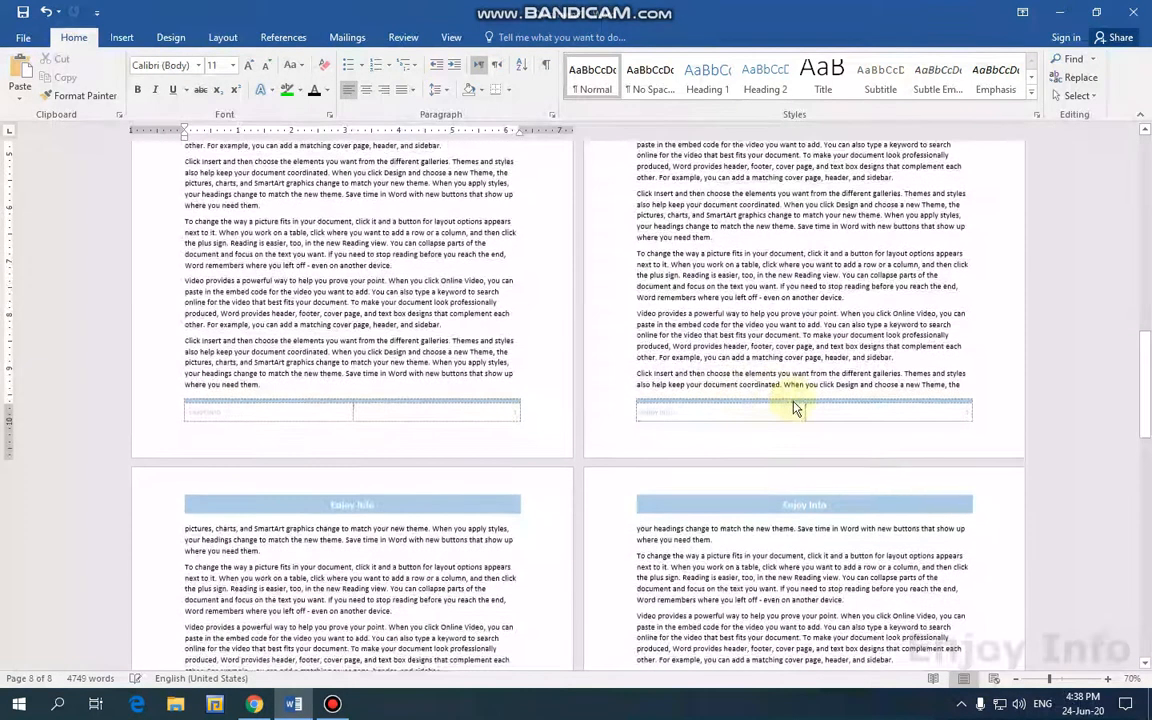
Copy the two filler paragraphs on page 8 and paste them at the document end.
drag(1148, 402, 1147, 628)
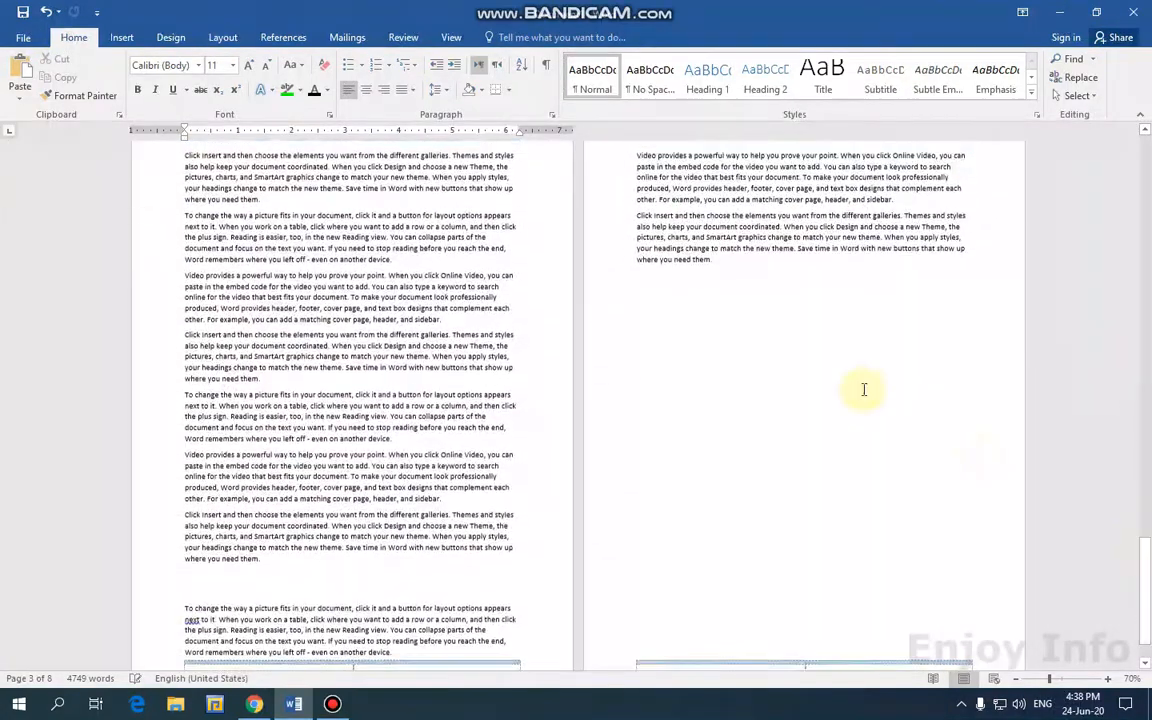
scroll(850, 330, down, 2)
scroll(797, 297, up, 1)
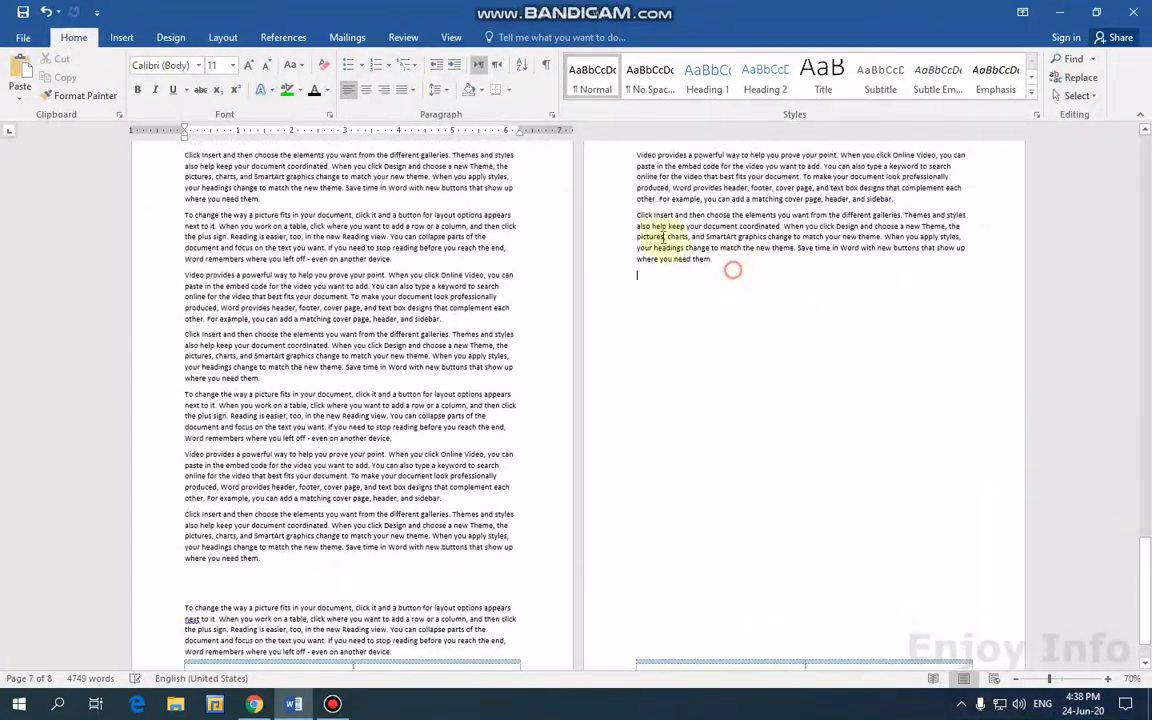
drag(716, 262, 631, 155)
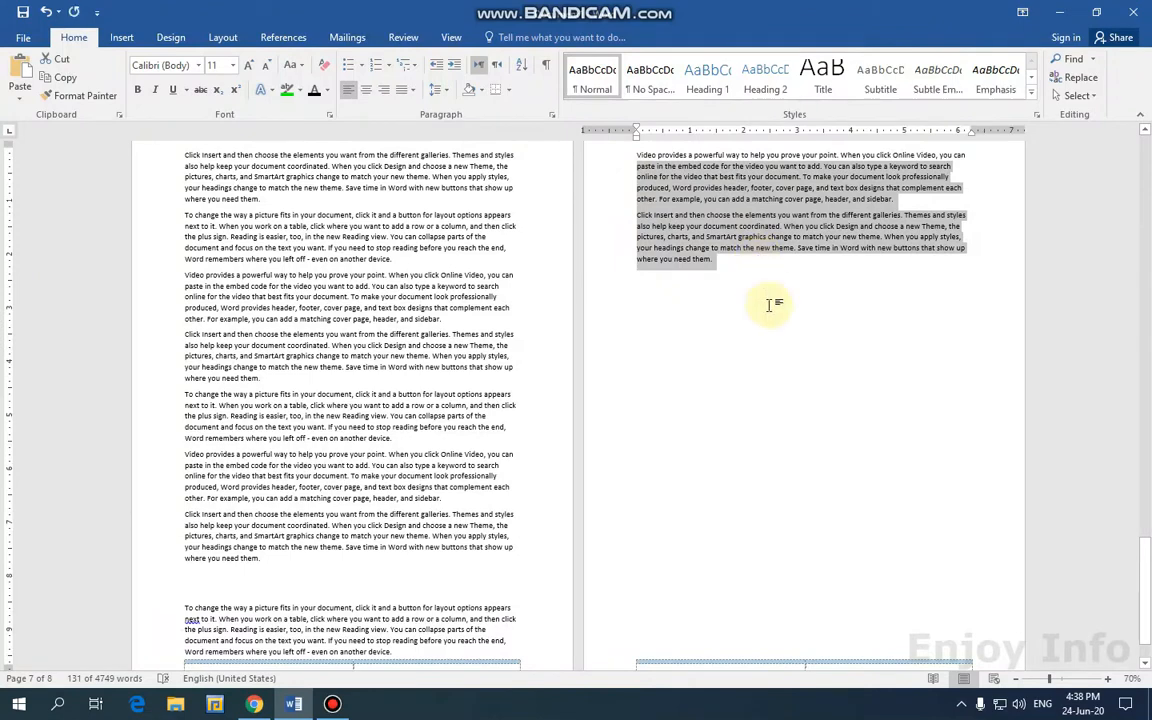
click(700, 292)
key(ctrl+v)
key(ctrl+v)
key(ctrl+v)
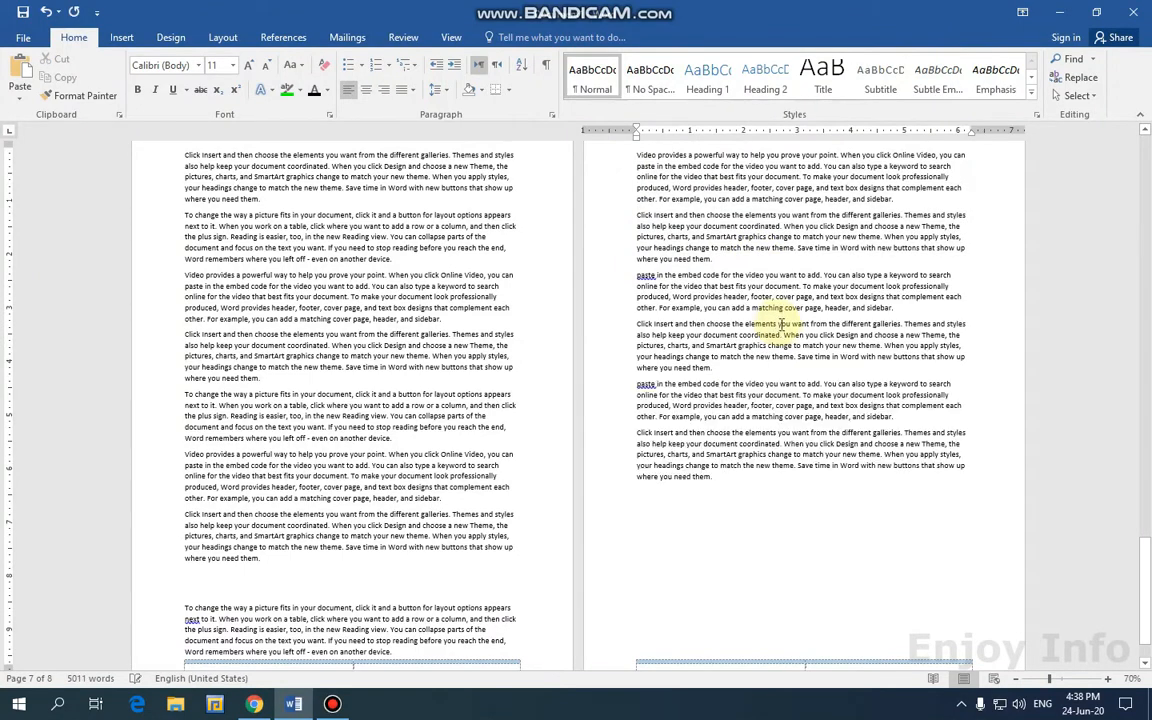
scroll(965, 450, down, 1)
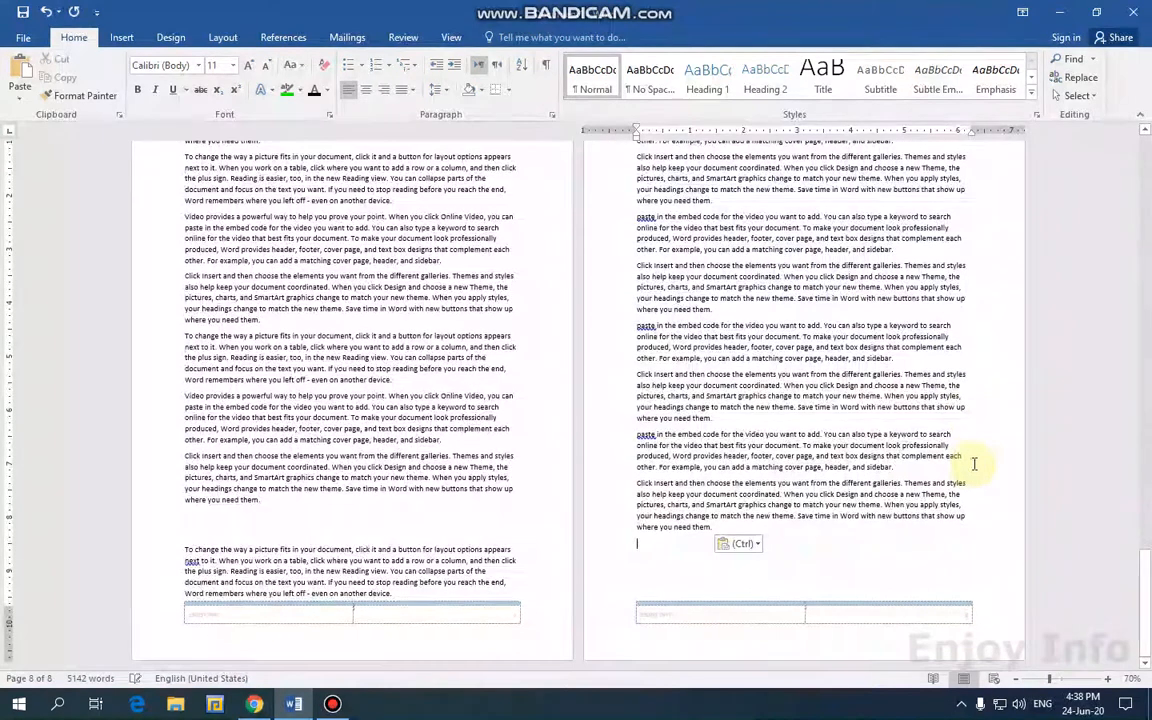
Jump to the start of the document and zoom the view to 60%.
key(ctrl+Home)
scroll(640, 340, up, 2)
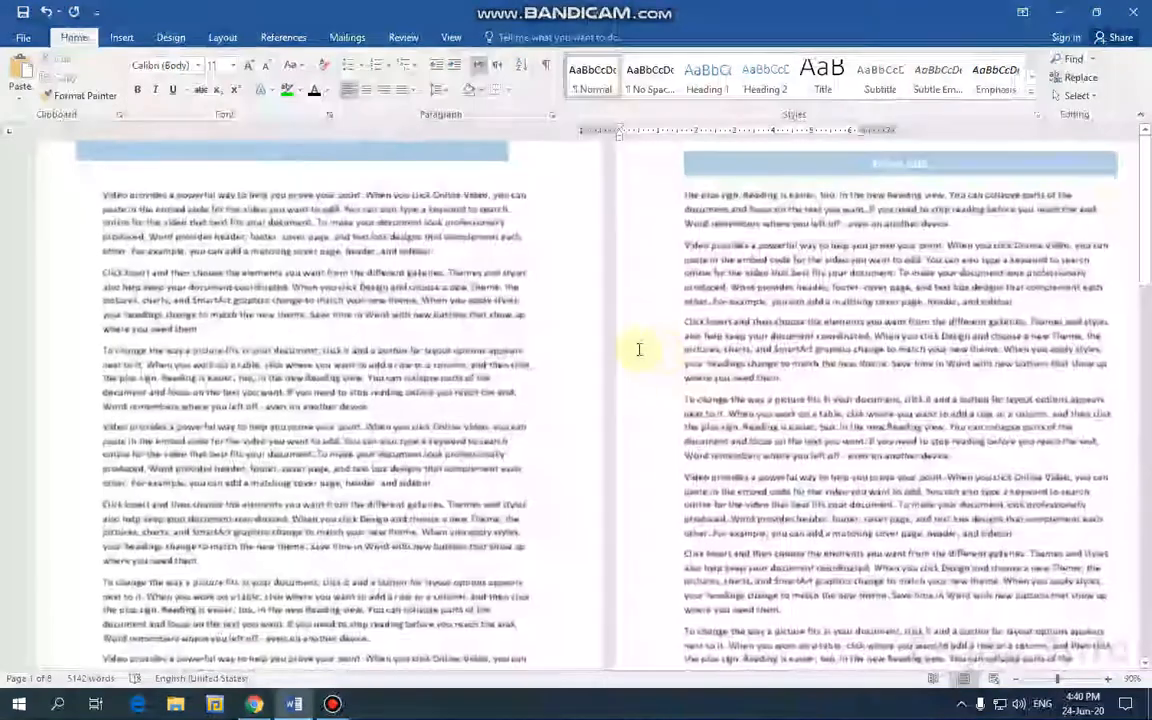
scroll(726, 299, up, 1)
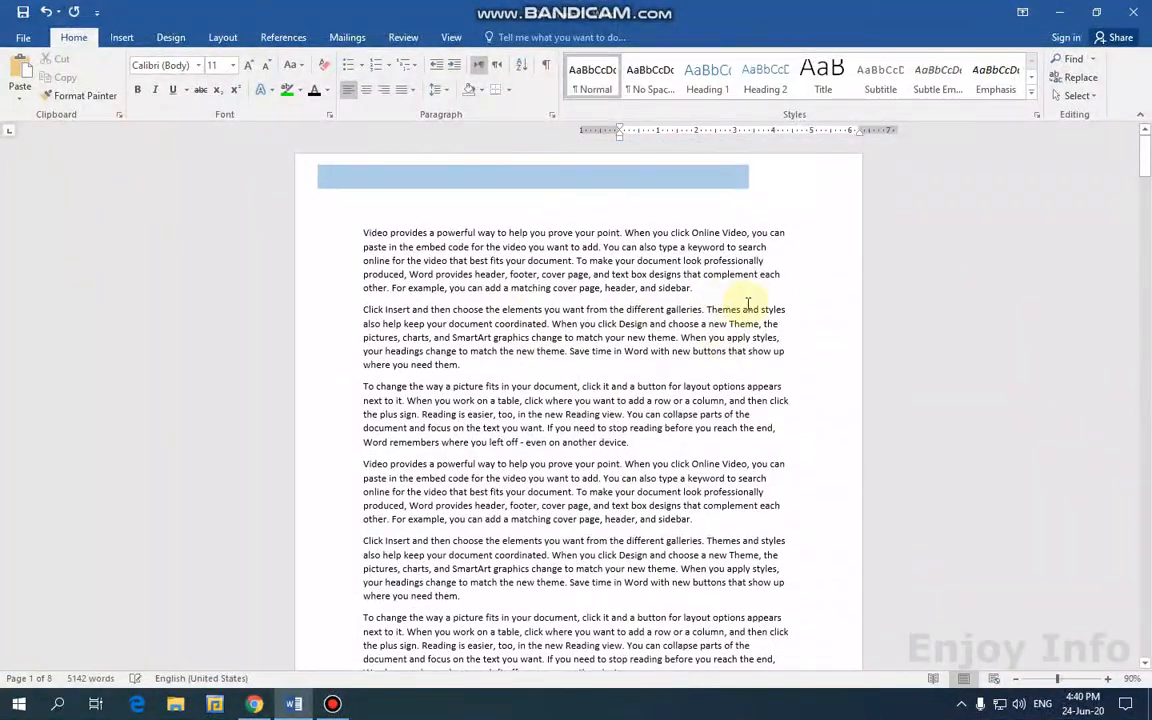
scroll(836, 357, down, 4)
scroll(836, 357, up, 4)
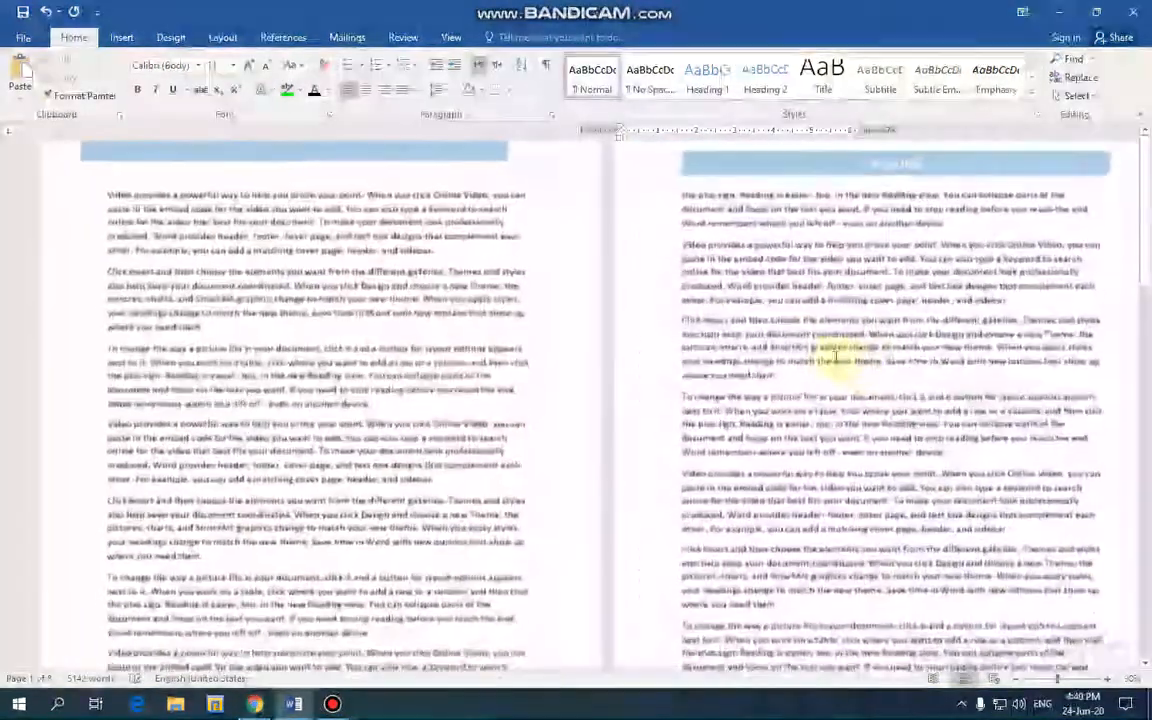
scroll(718, 327, up, 4)
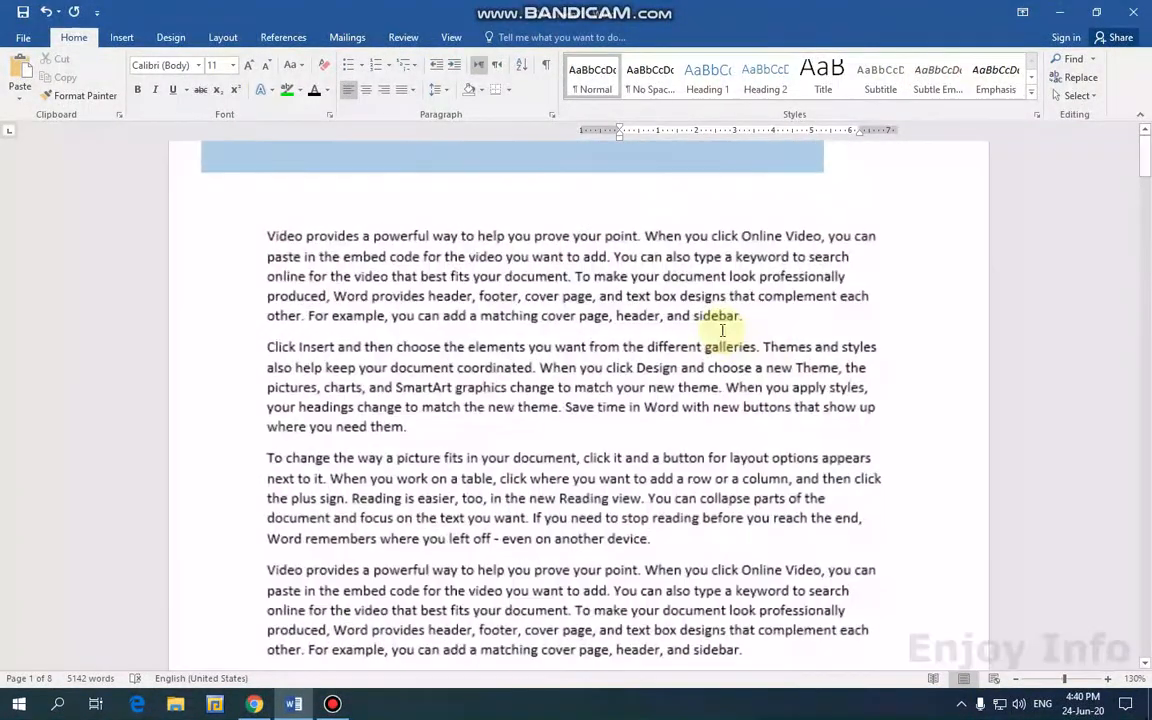
scroll(722, 330, up, 1)
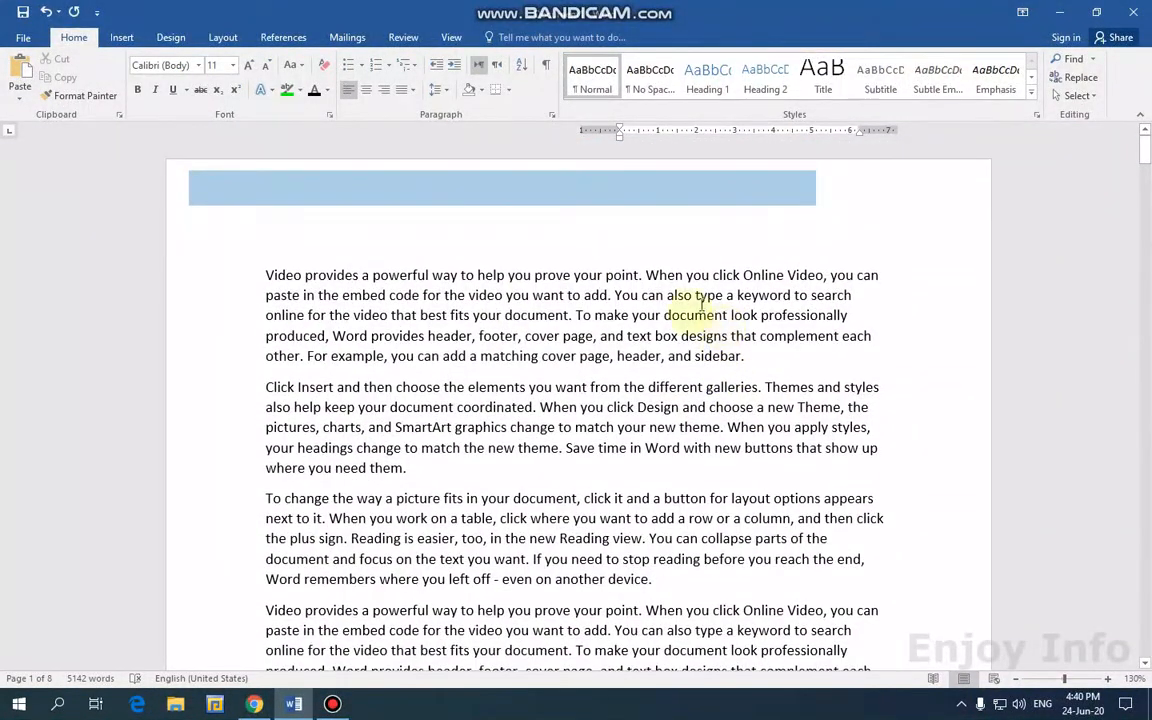
scroll(838, 291, down, 3)
scroll(892, 314, down, 8)
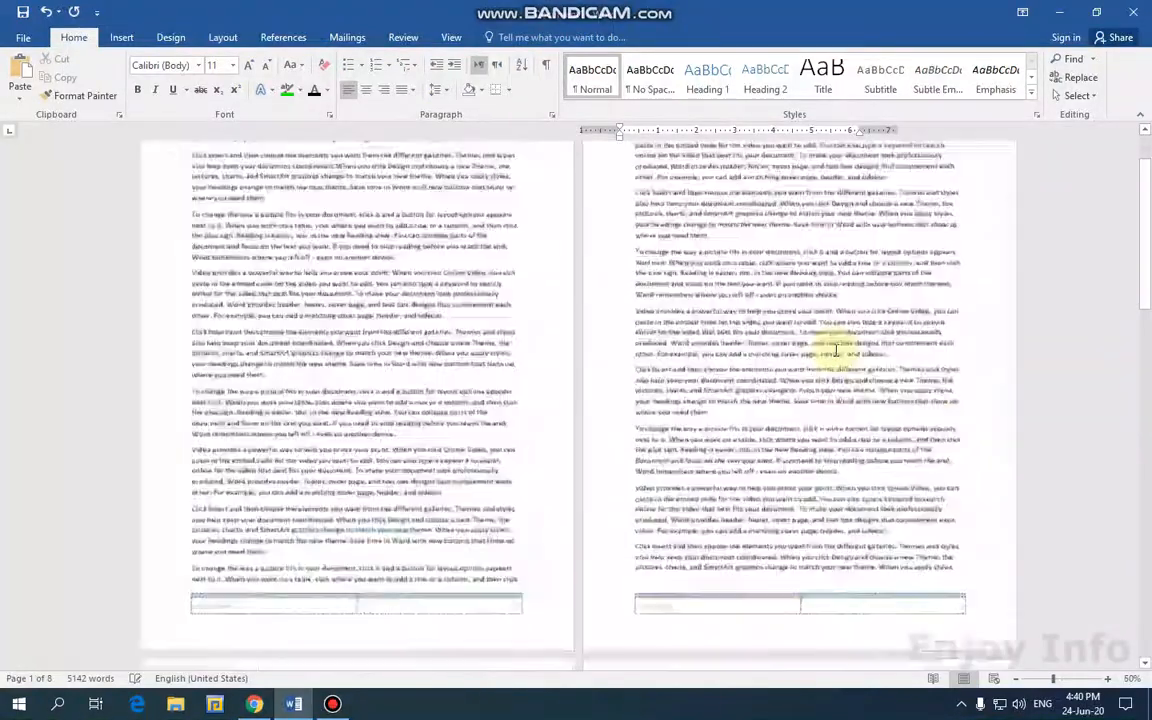
scroll(836, 347, up, 4)
scroll(1126, 338, up, 2)
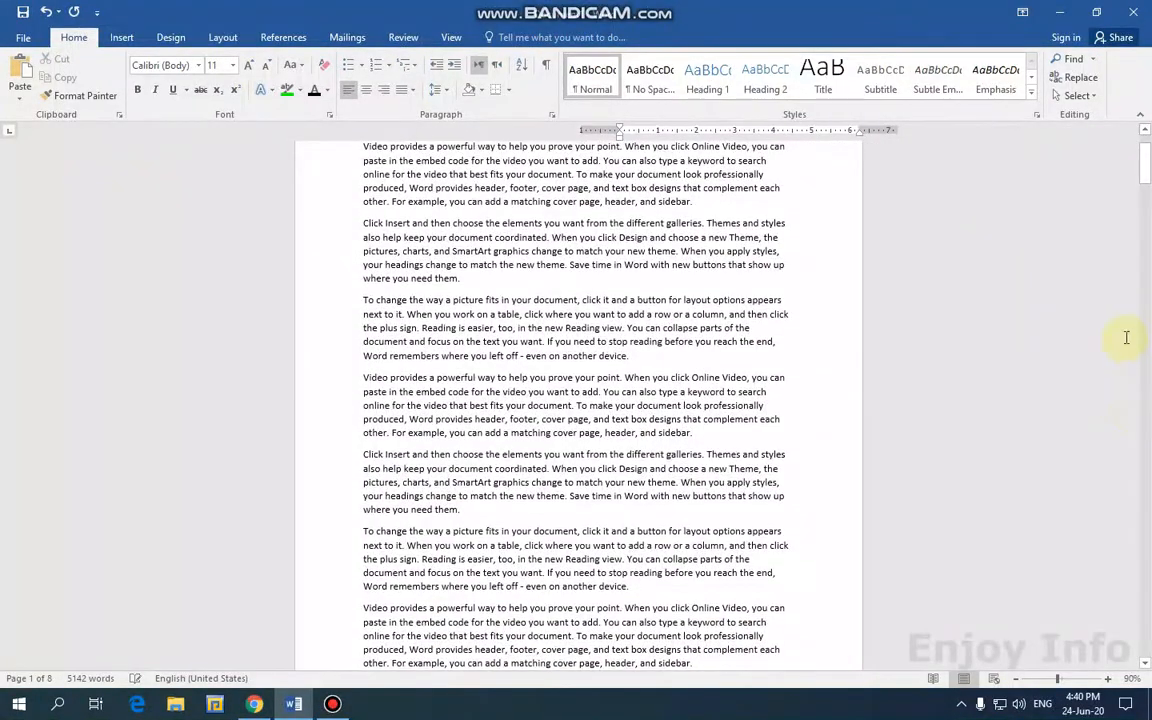
scroll(1126, 338, up, 2)
scroll(812, 280, up, 5)
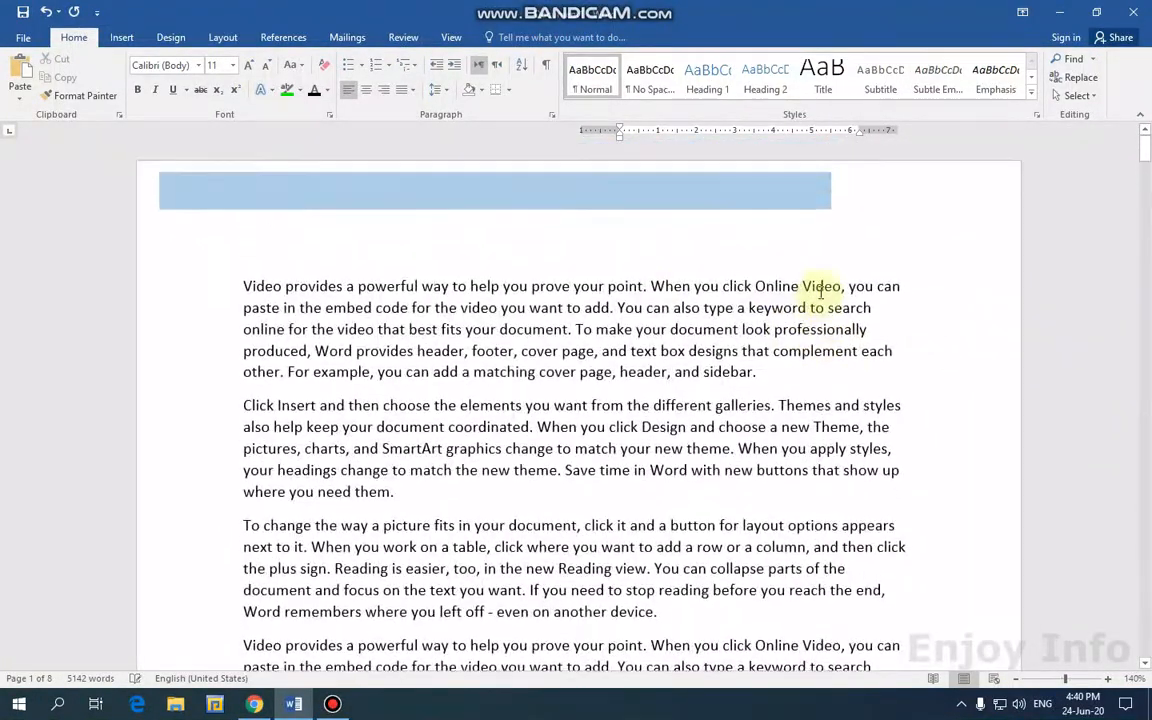
click(486, 270)
Enter header editing on the blue 'Enjoy Info' page header.
double_click(260, 203)
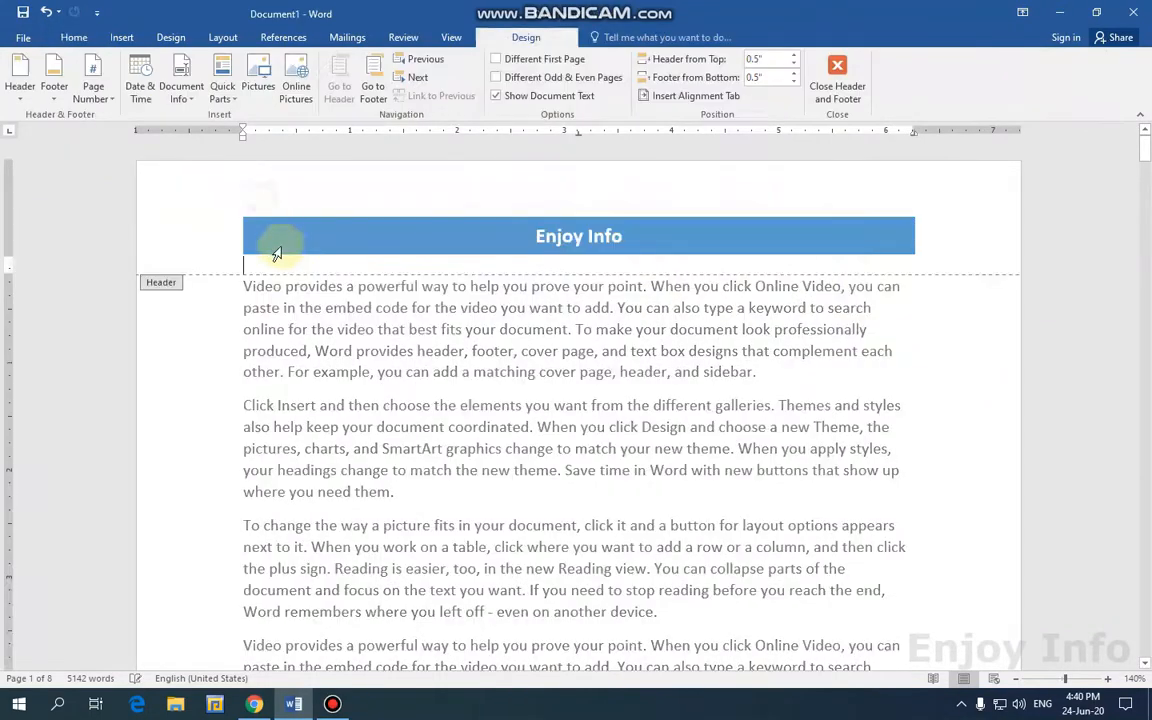
double_click(362, 327)
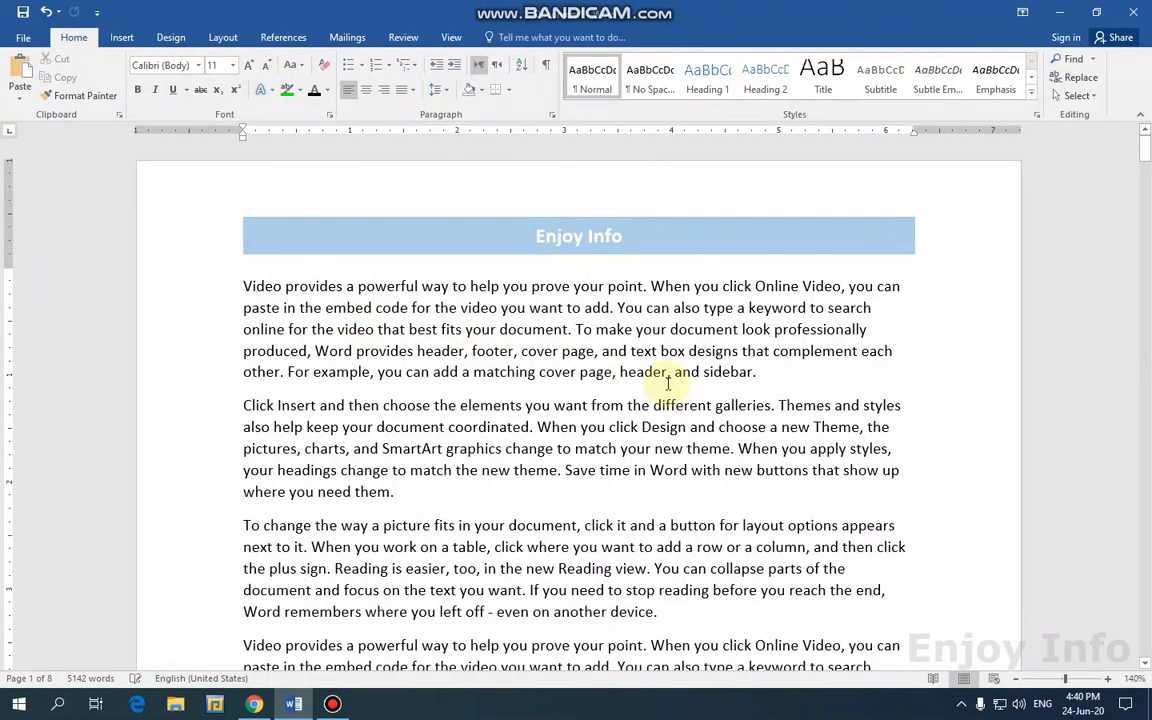
ctrl+scroll(668, 383, down, 12)
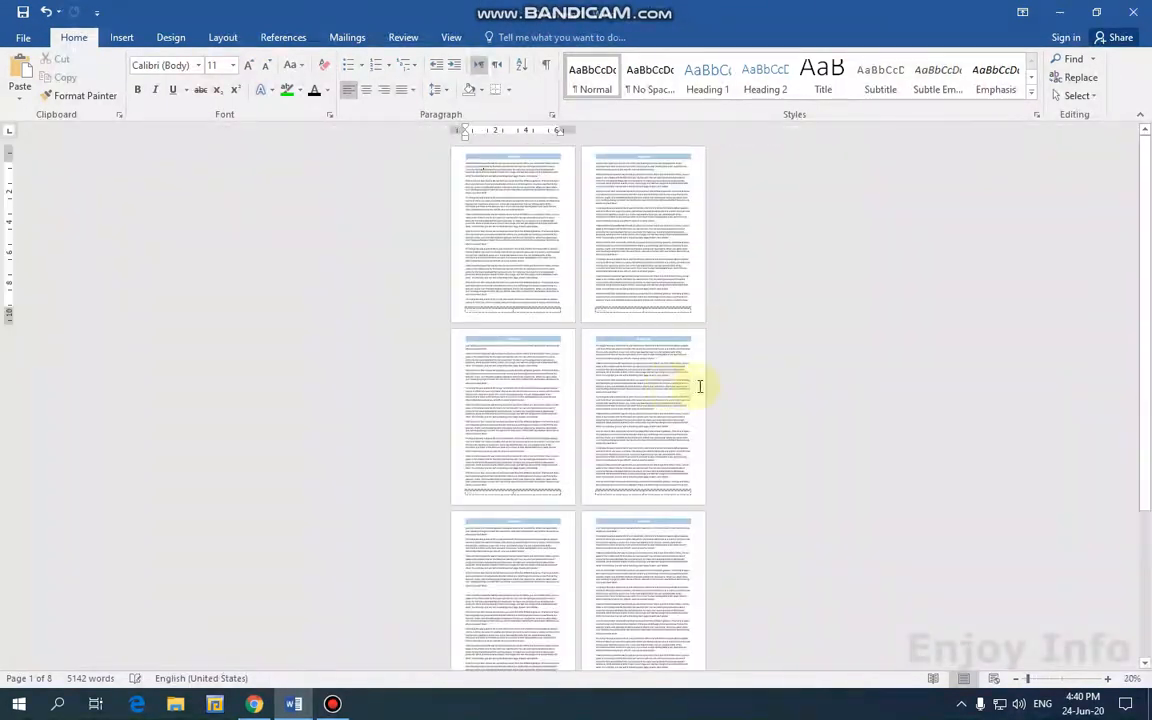
ctrl+scroll(753, 393, up, 4)
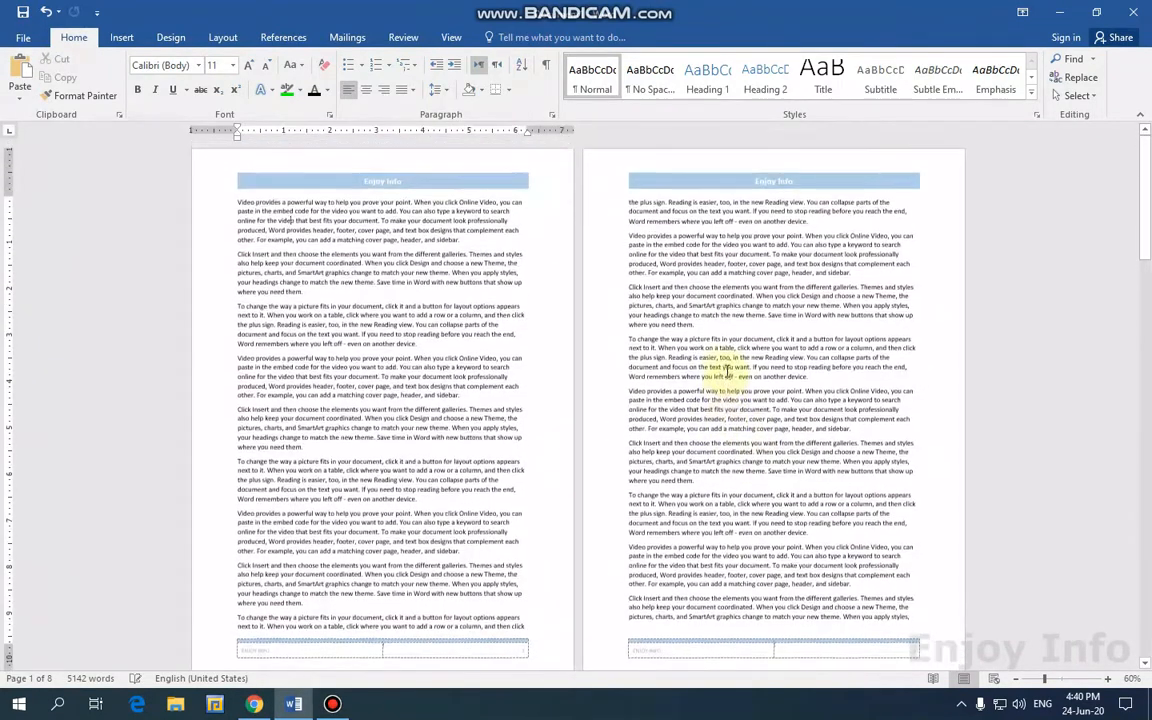
double_click(454, 184)
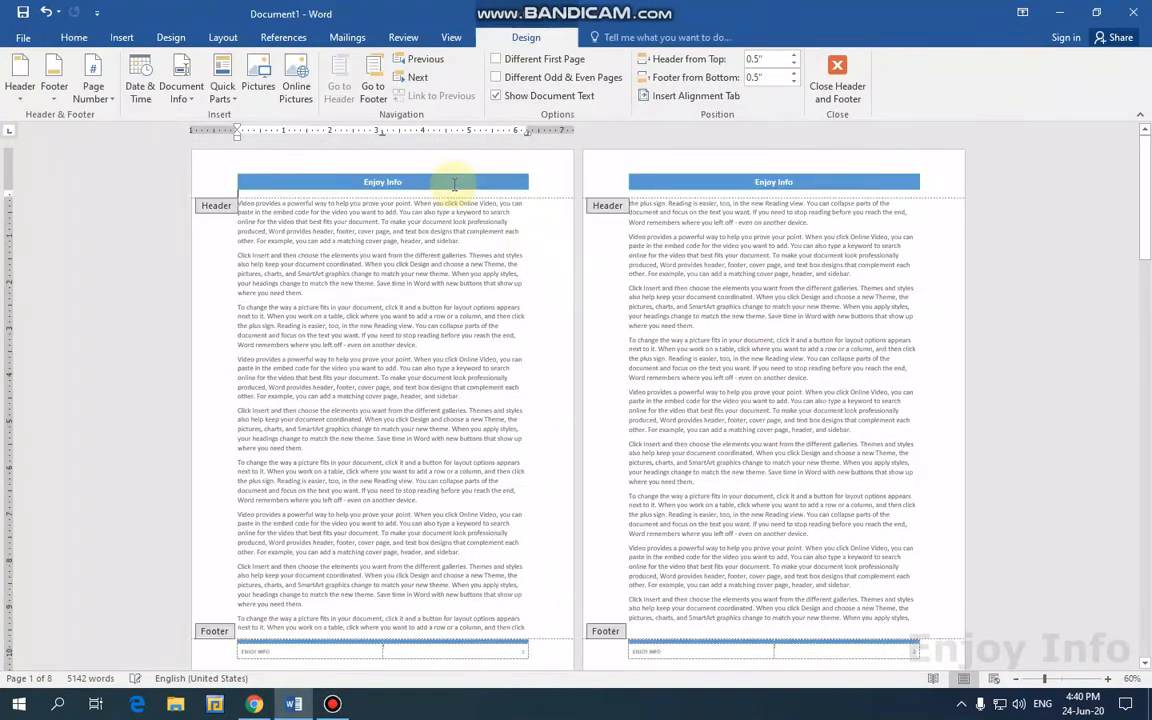
Apply the Integral built-in header, an orange band with ENJOY INFO on the right.
click(18, 86)
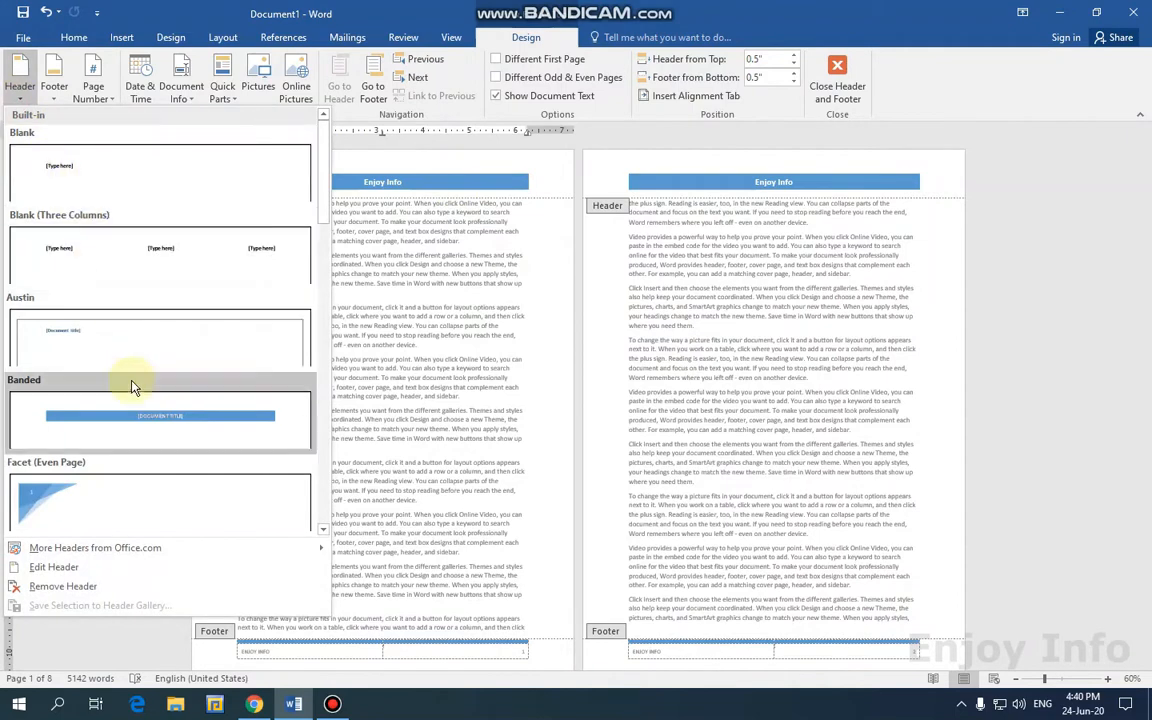
scroll(120, 345, down, 3)
click(122, 338)
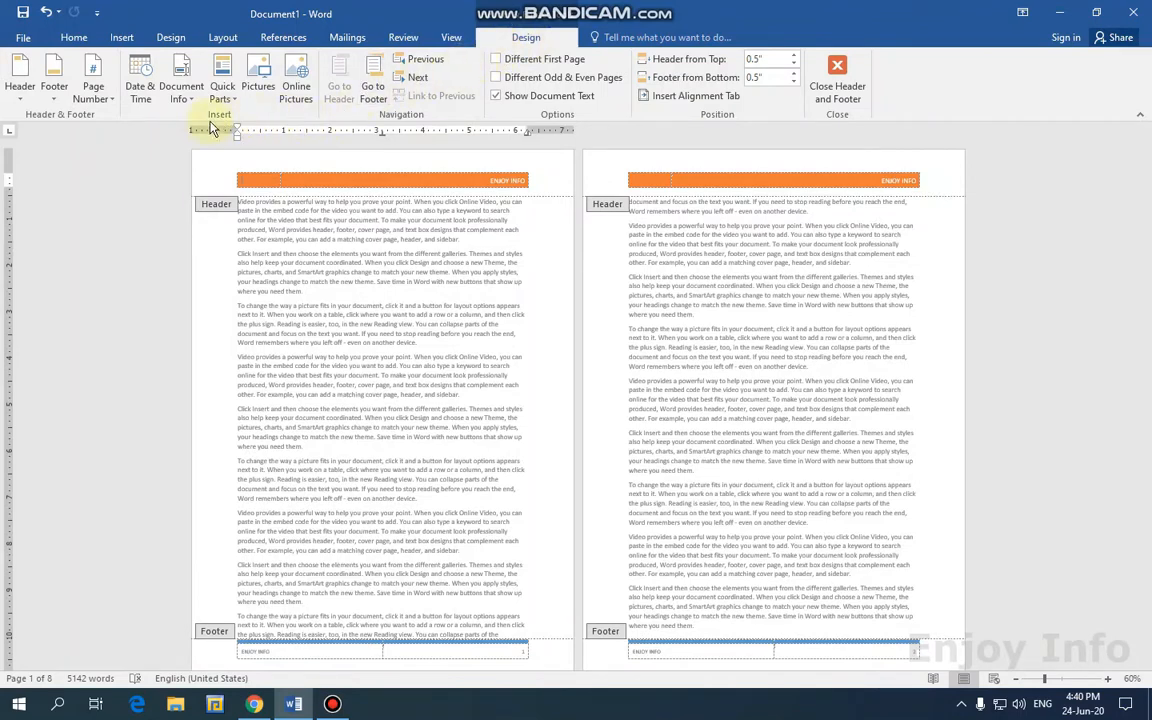
click(292, 180)
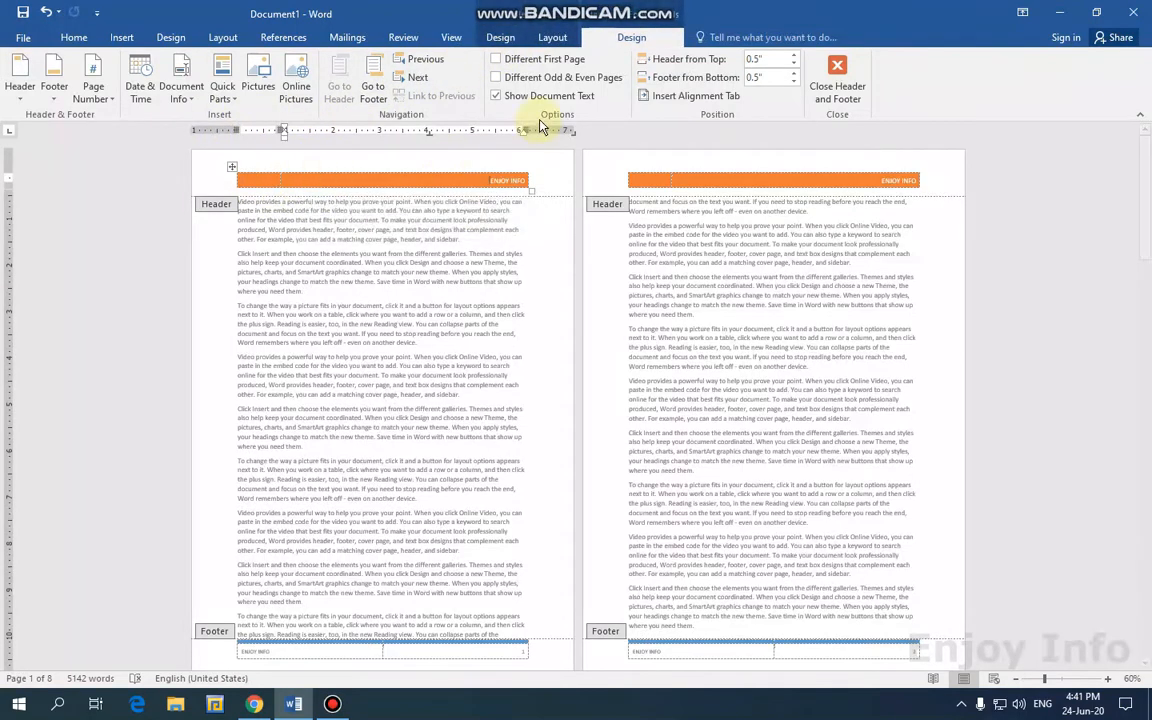
Shade the whole header table dark blue-grey using Table Tools Design Shading.
click(500, 38)
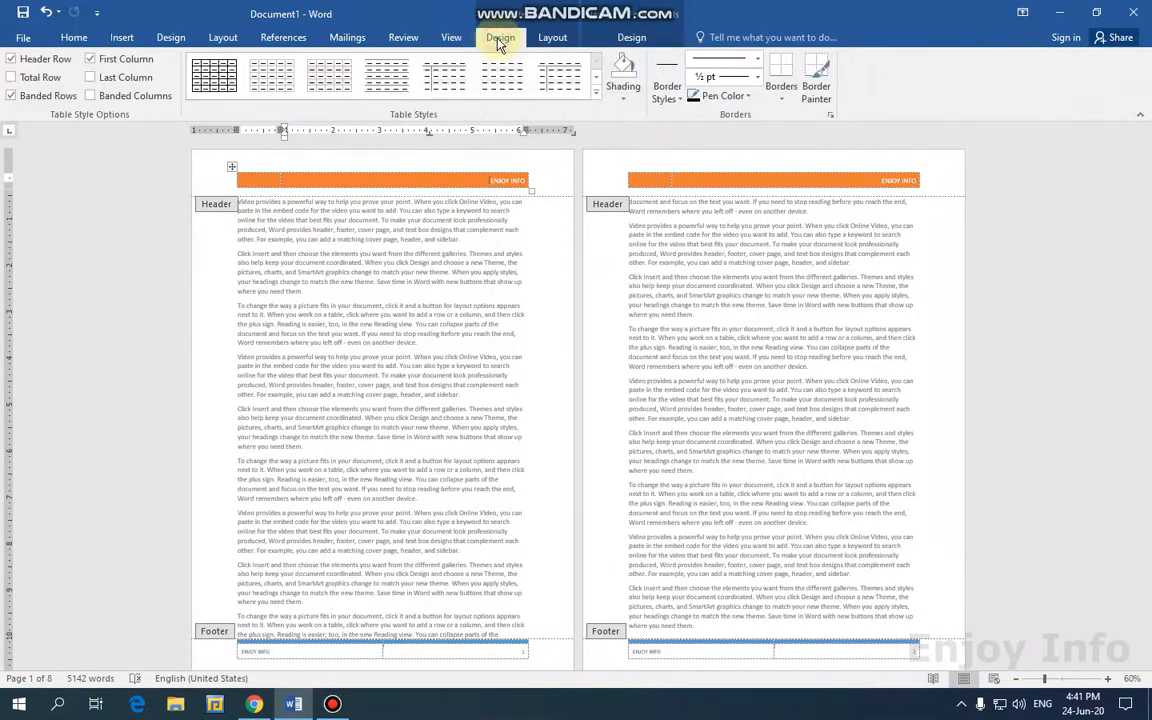
click(626, 99)
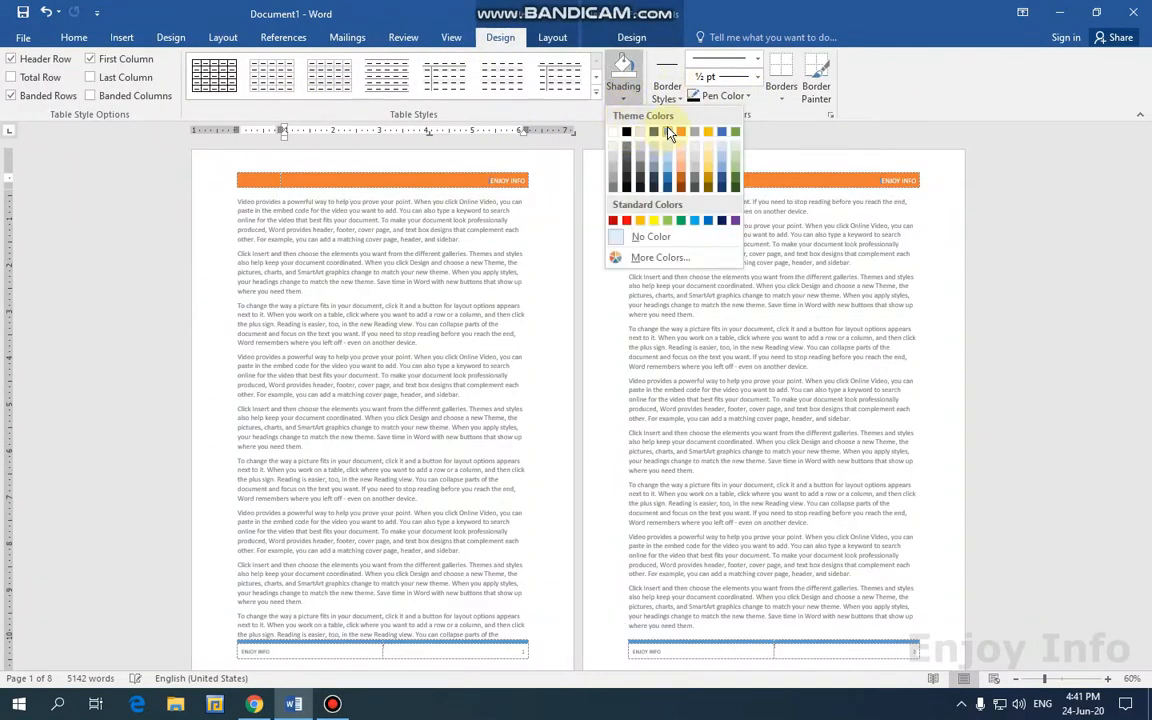
click(666, 132)
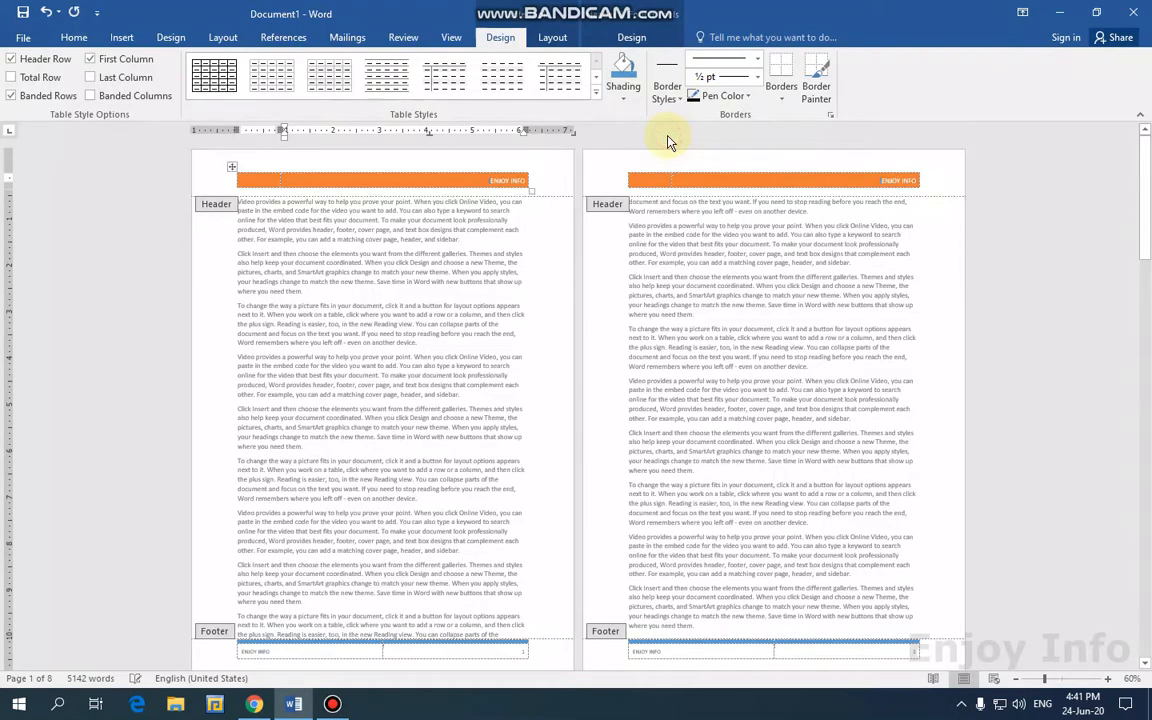
click(370, 166)
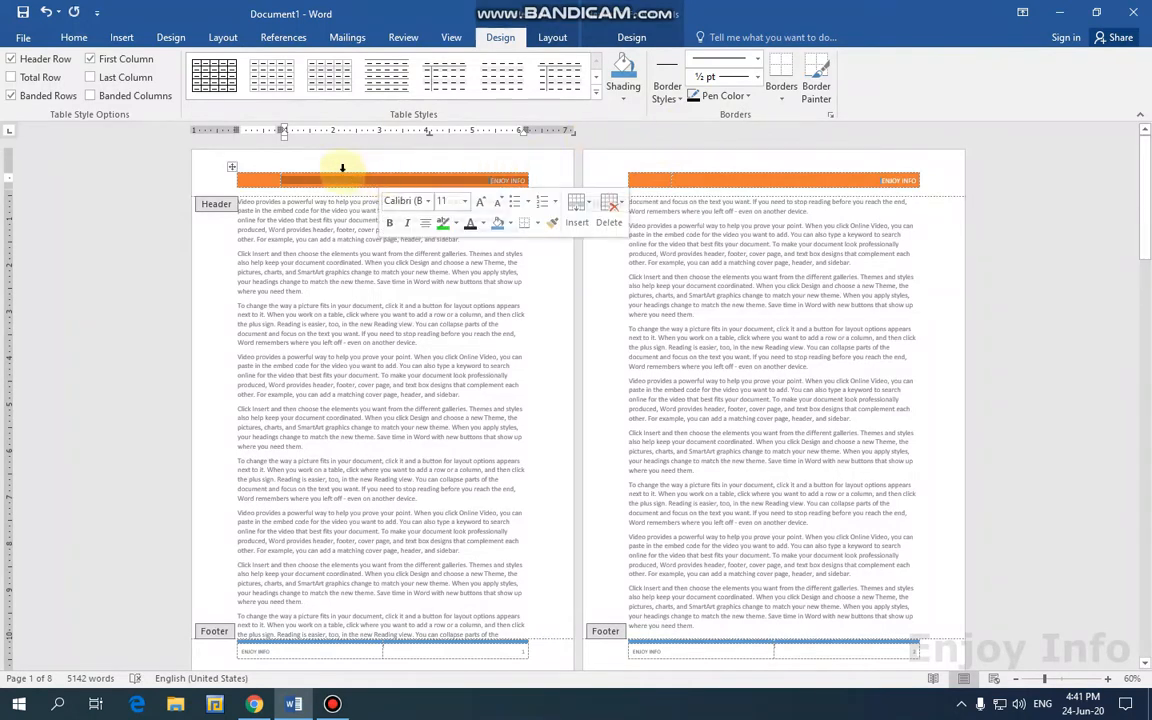
click(232, 167)
click(623, 99)
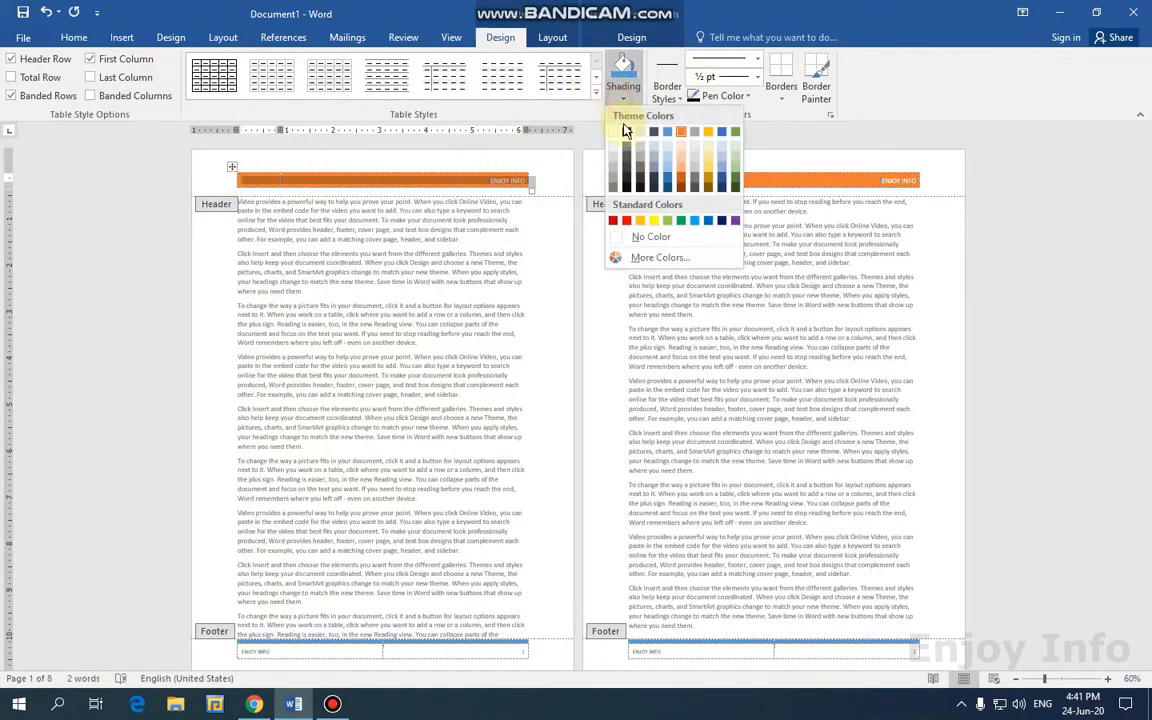
click(670, 176)
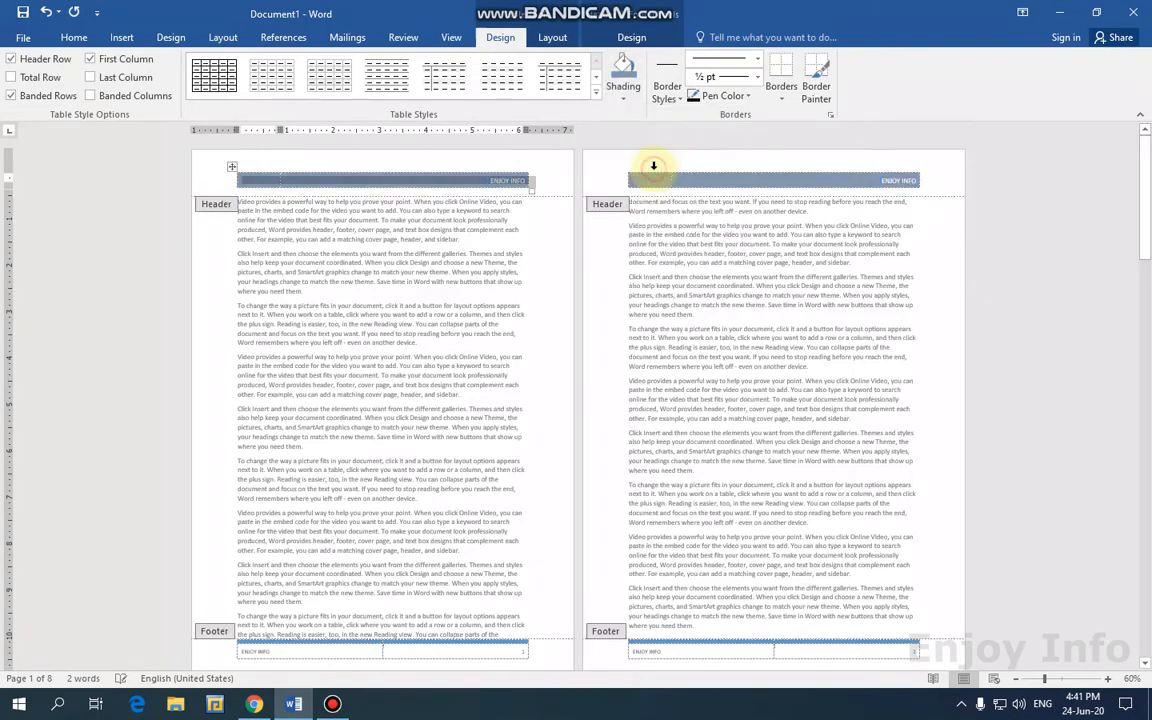
click(510, 165)
click(383, 182)
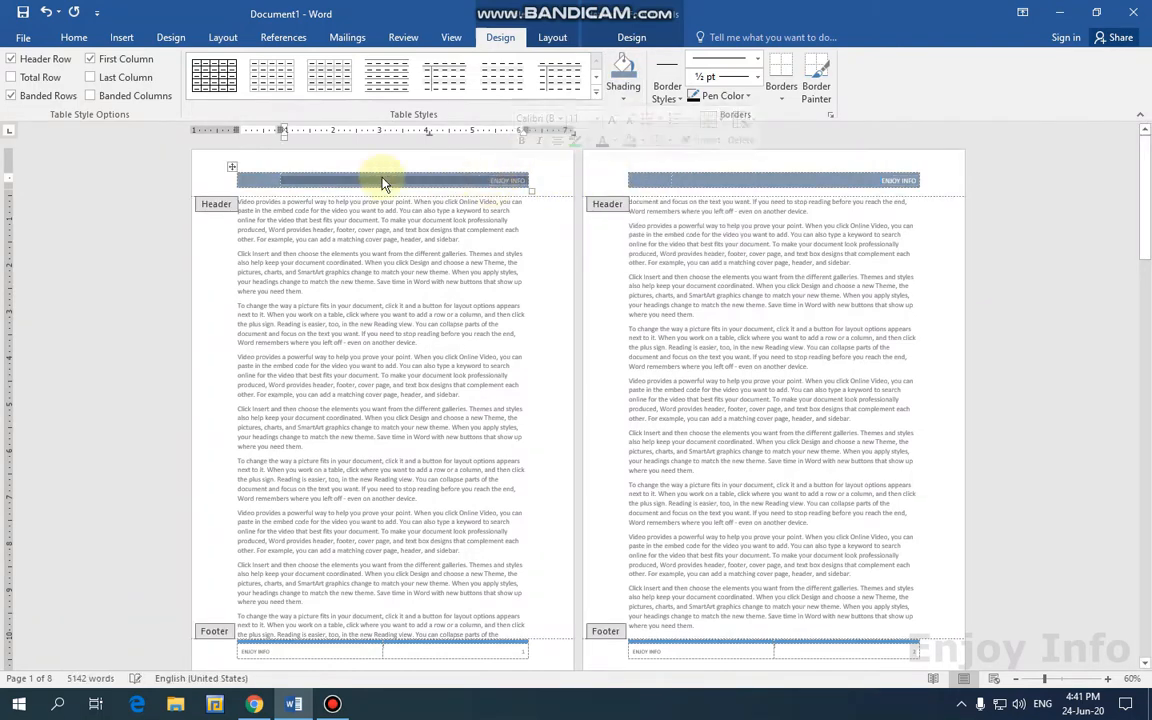
click(559, 160)
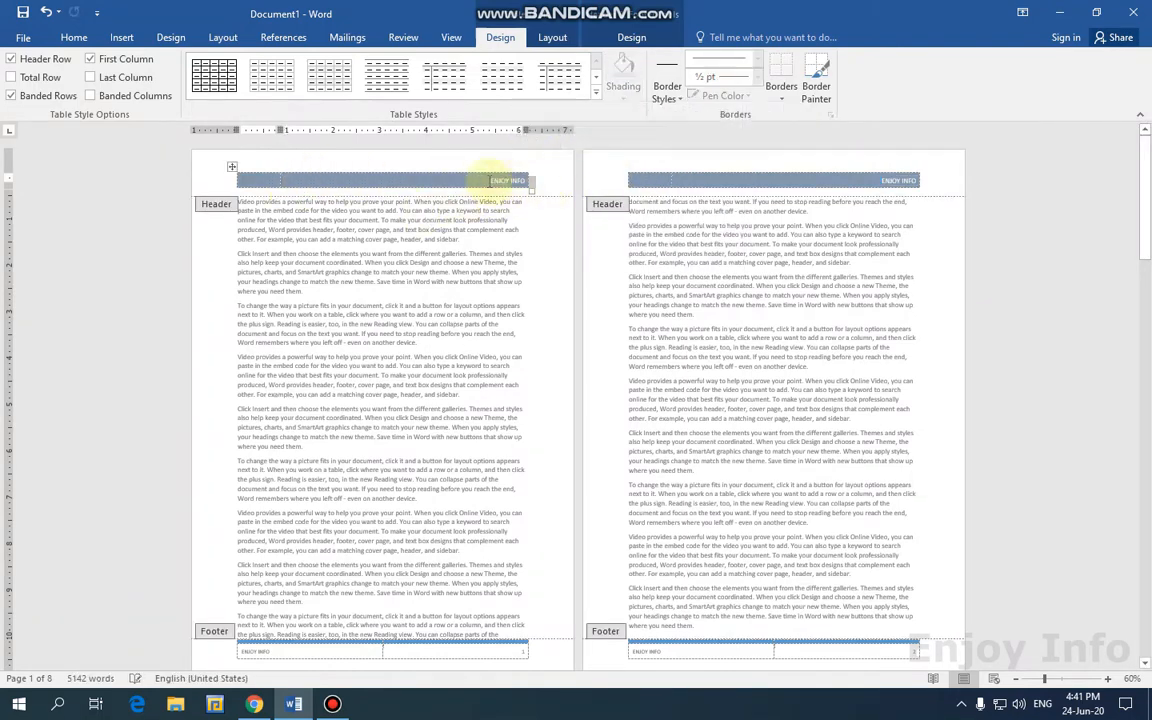
click(74, 37)
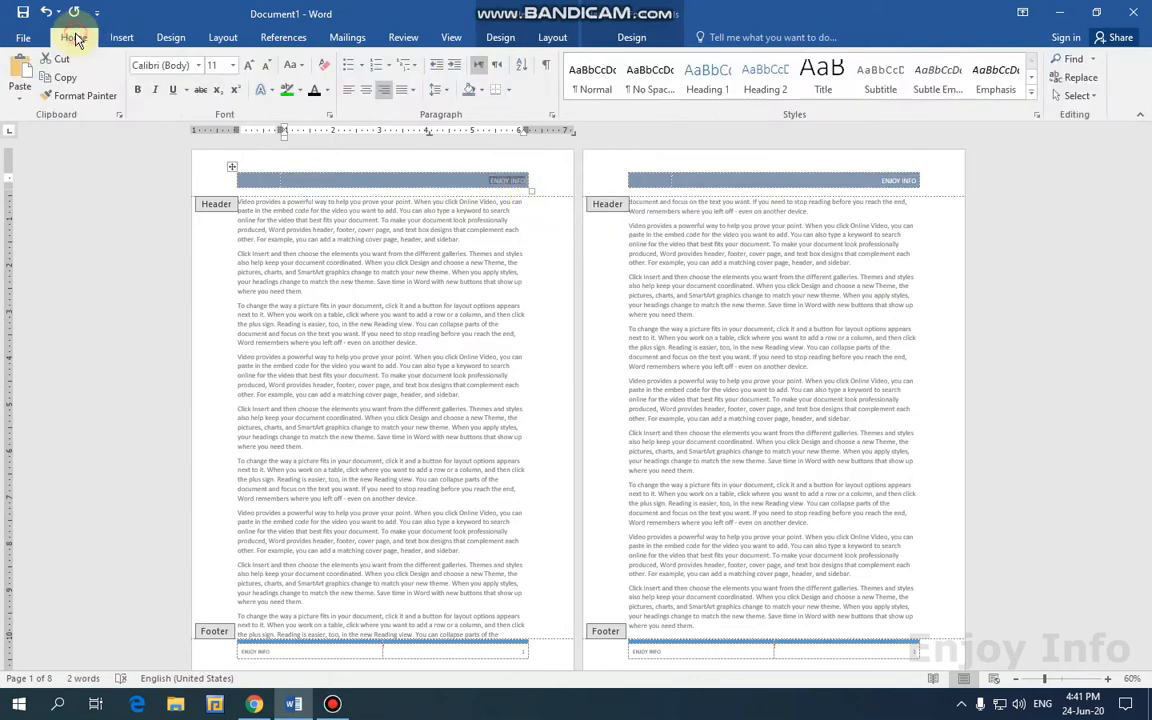
Colour the ENJOY INFO header text red.
click(327, 92)
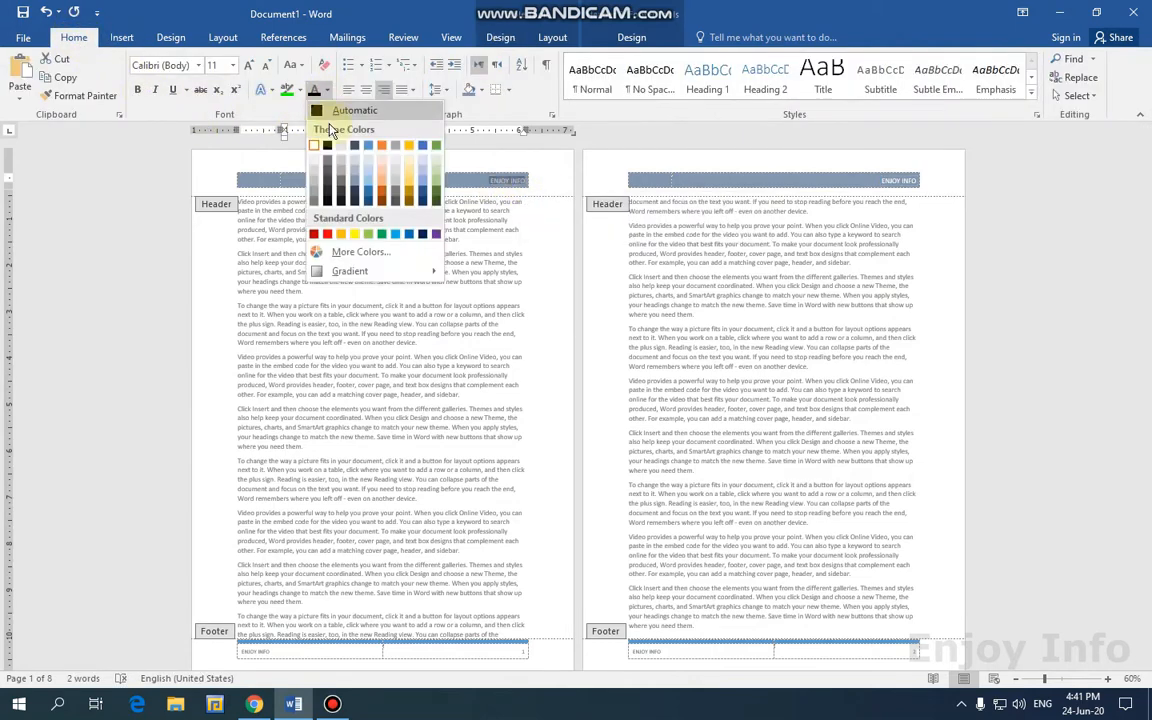
click(327, 235)
scroll(762, 280, down, 3)
scroll(733, 380, up, 3)
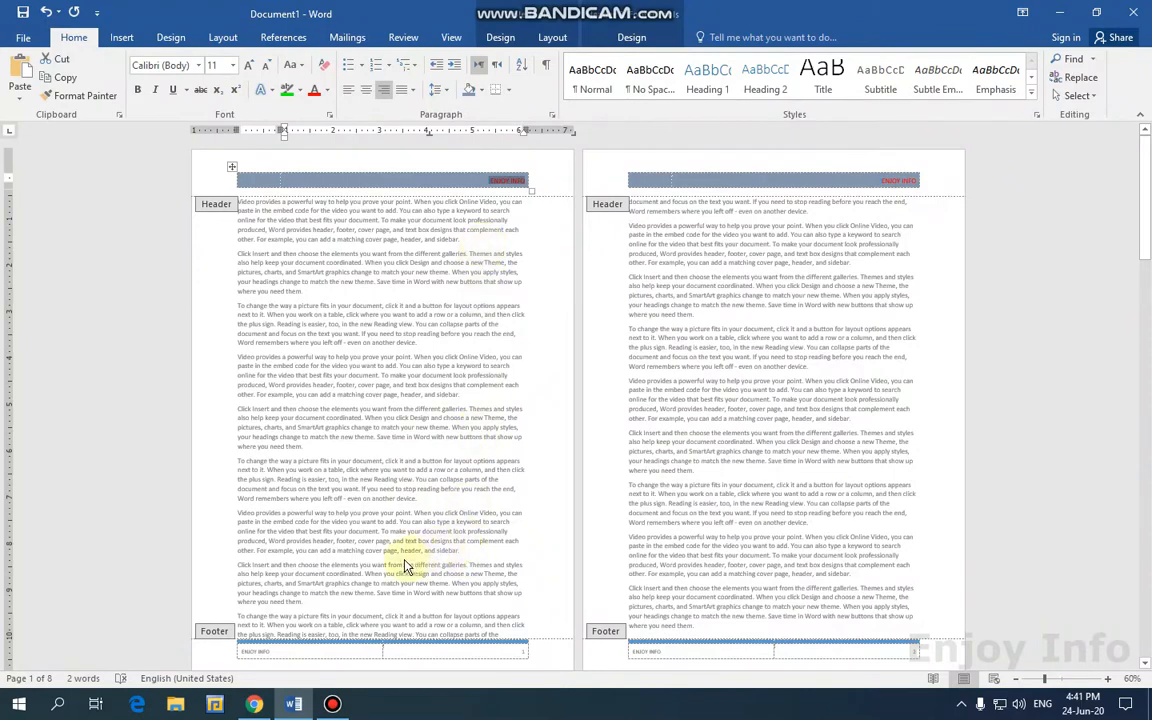
Move editing from the header down to the page footer.
scroll(338, 608, down, 1)
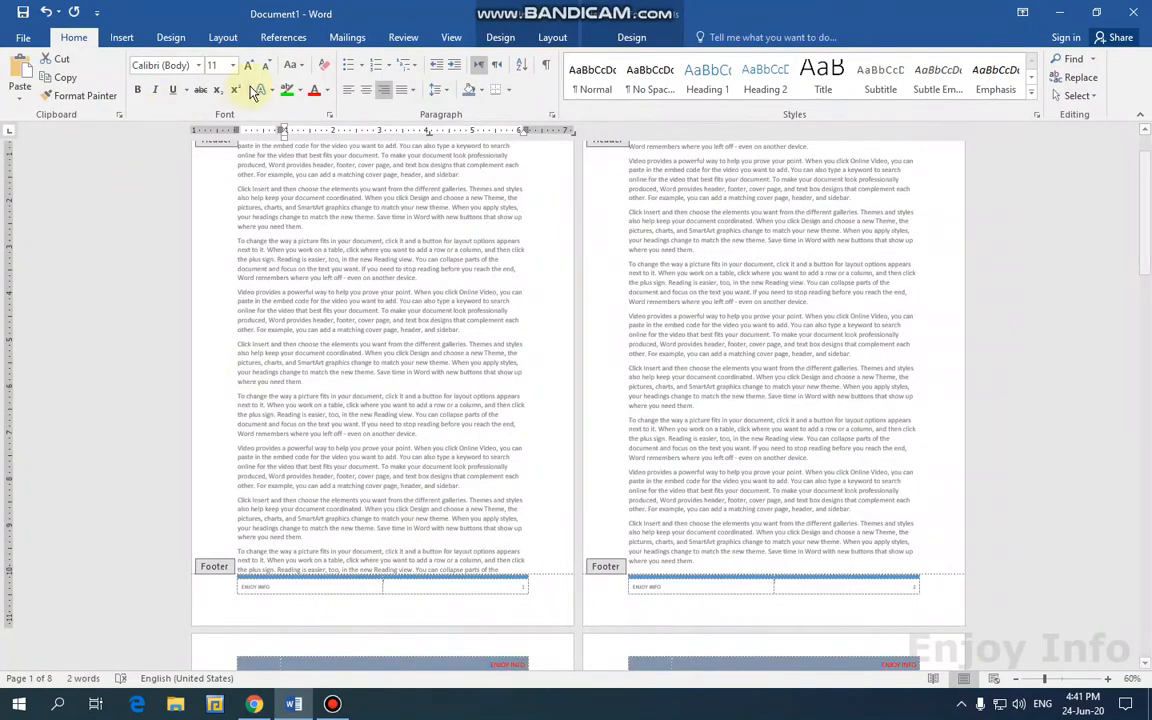
click(622, 38)
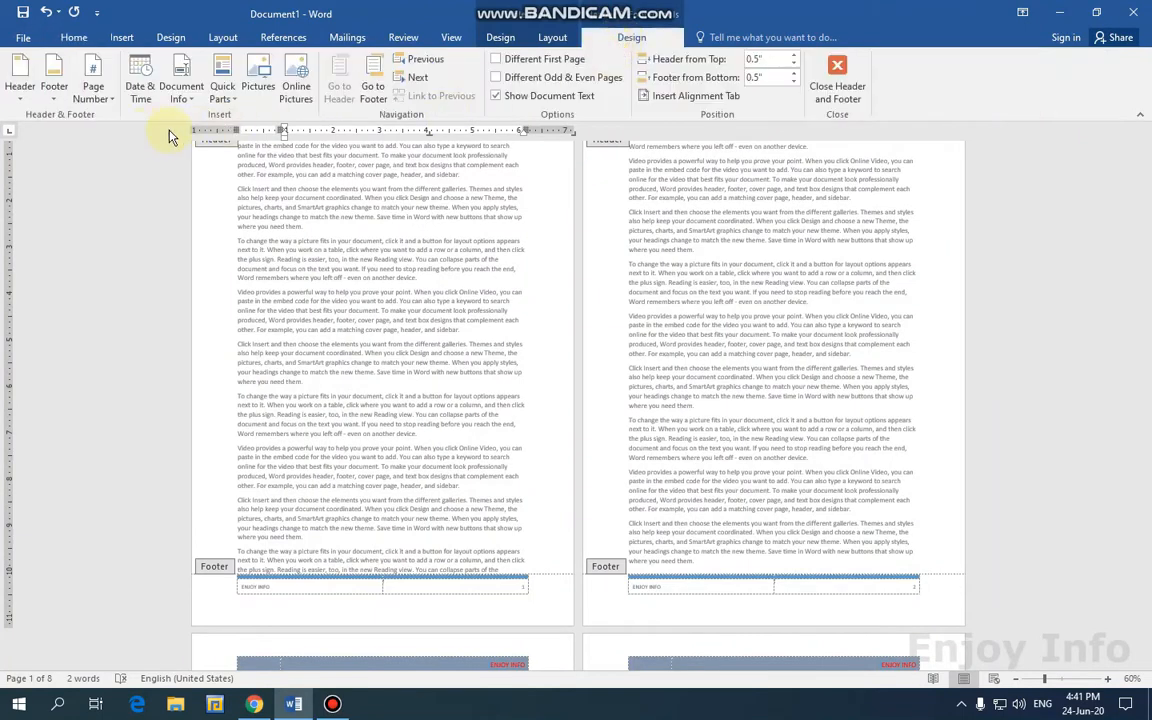
click(372, 100)
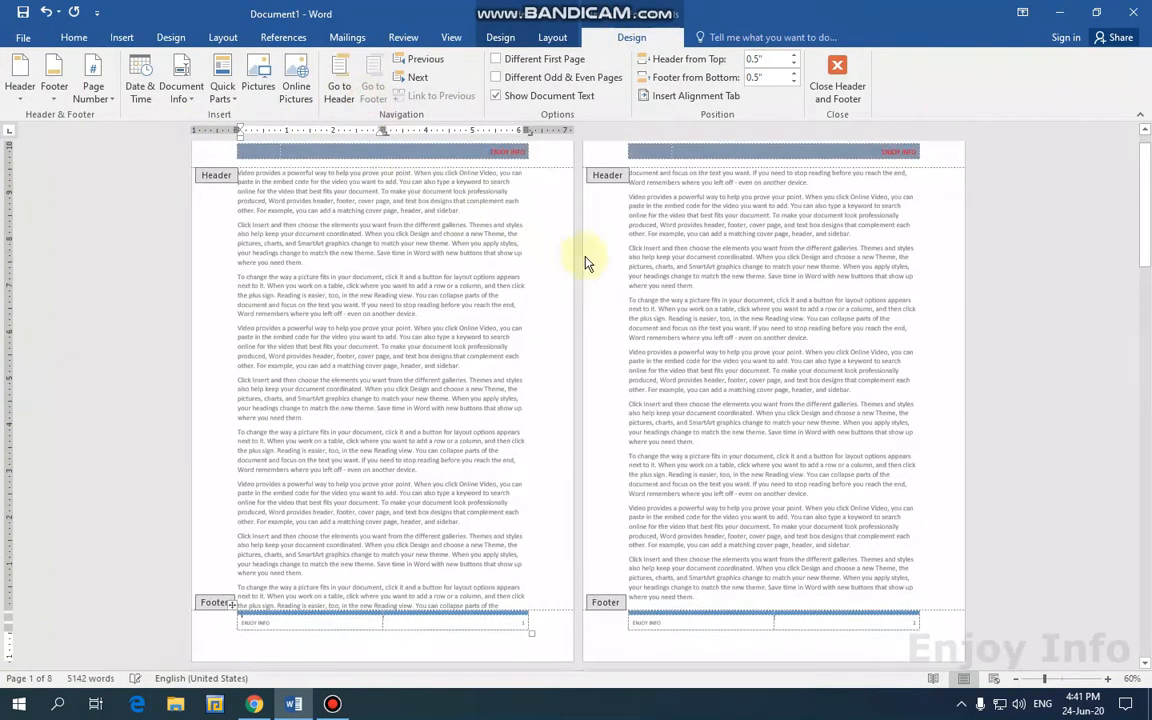
Shade the footer's ENJOY INFO cell dark blue-grey.
scroll(460, 510, up, 8)
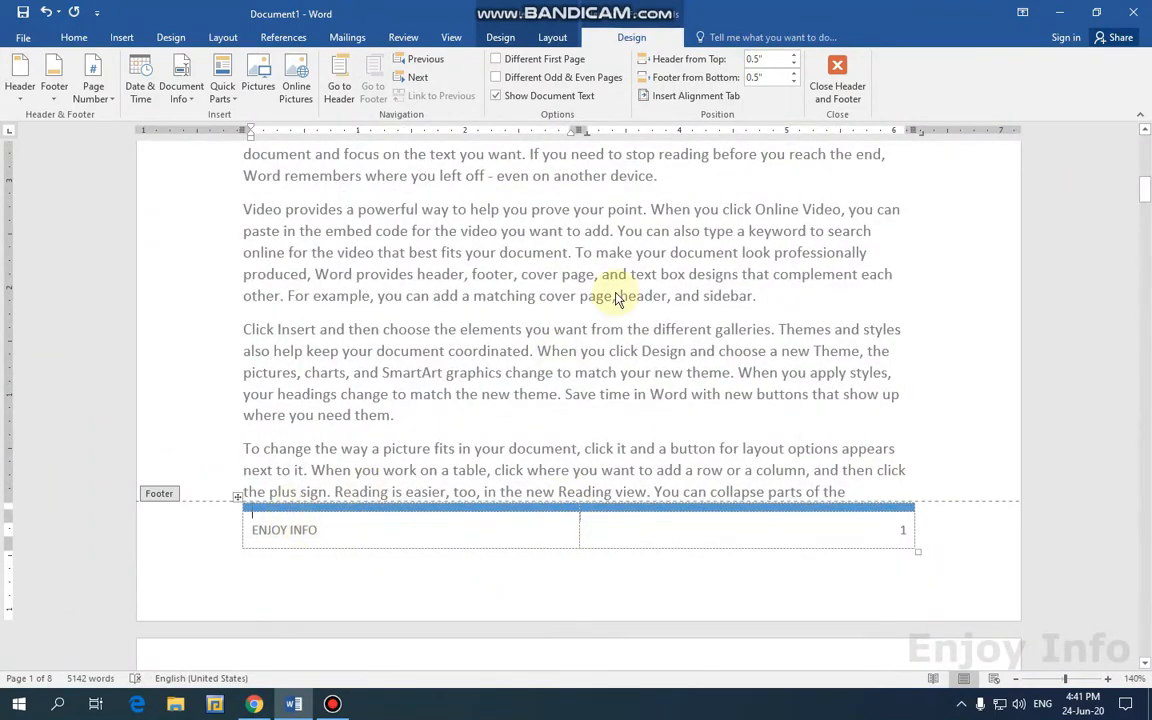
click(500, 37)
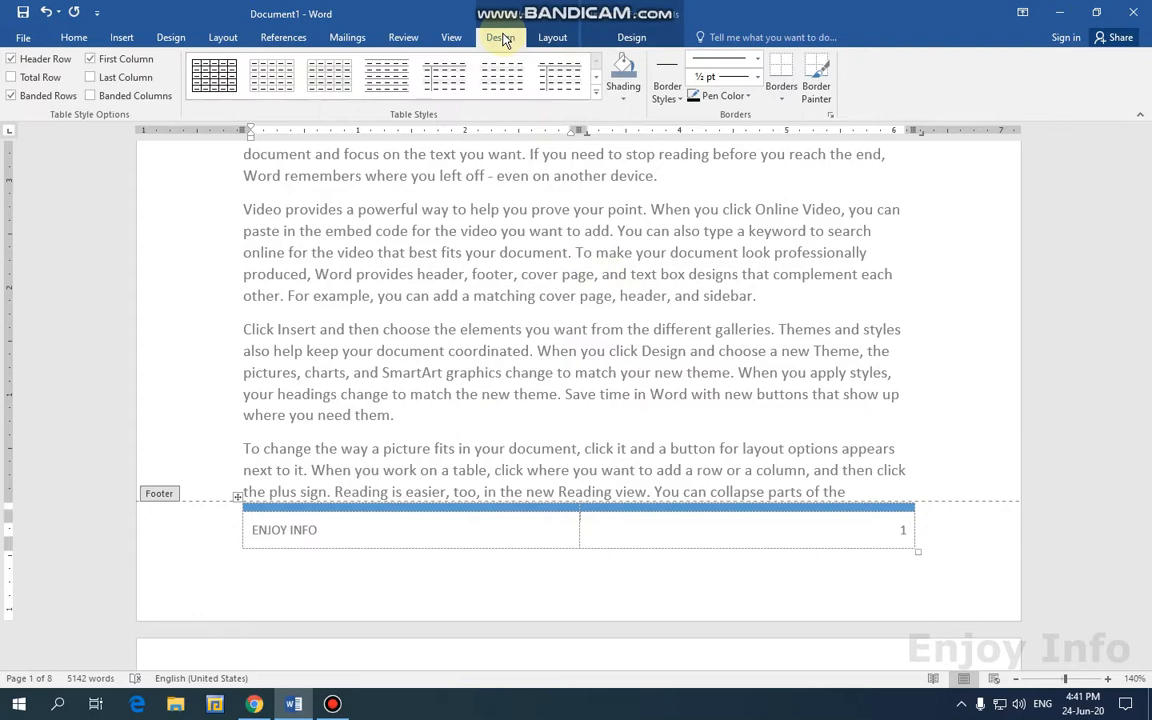
click(623, 104)
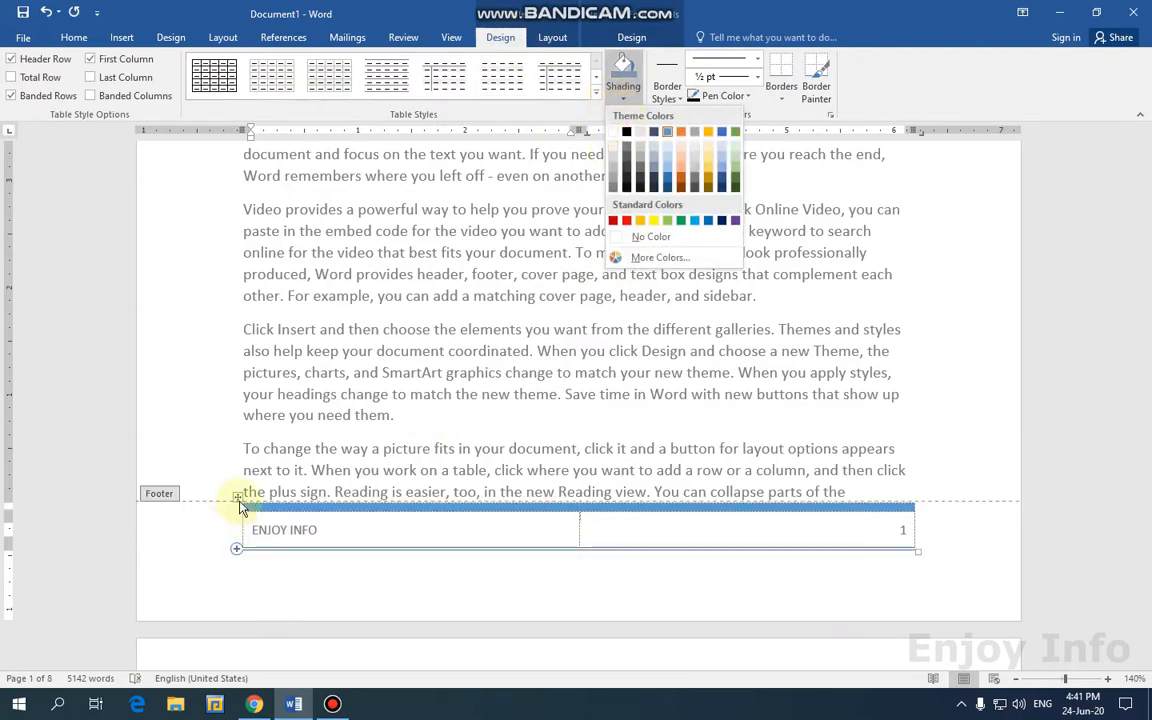
click(239, 499)
click(238, 497)
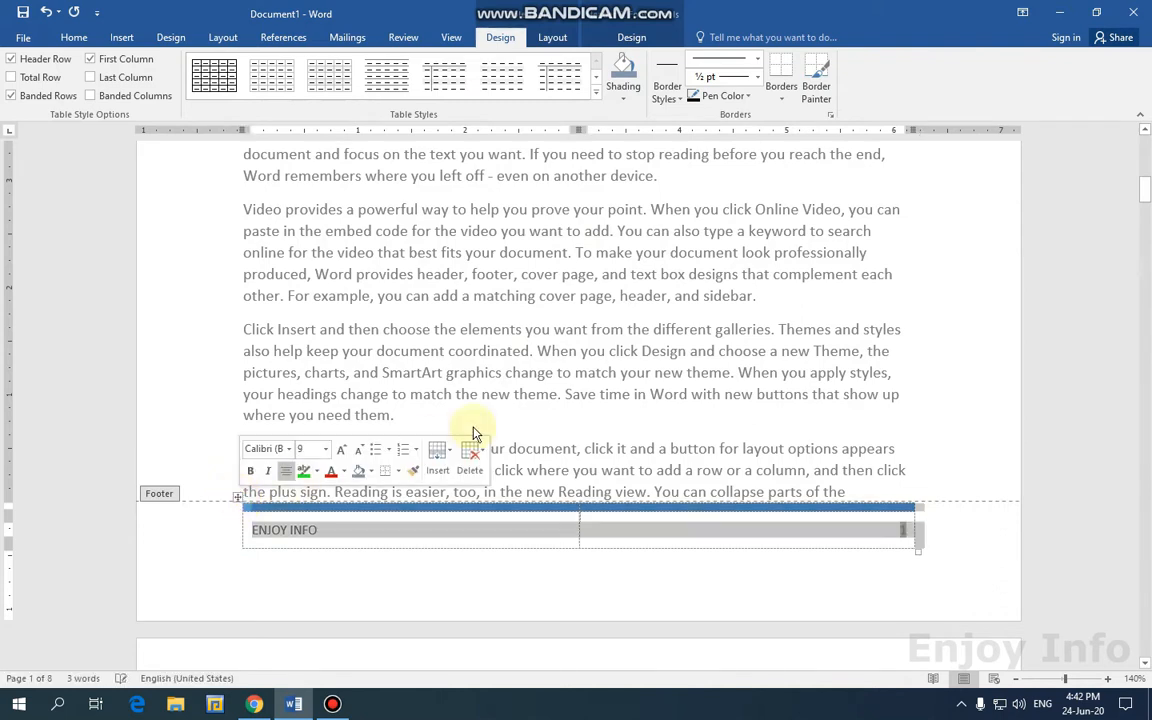
click(623, 97)
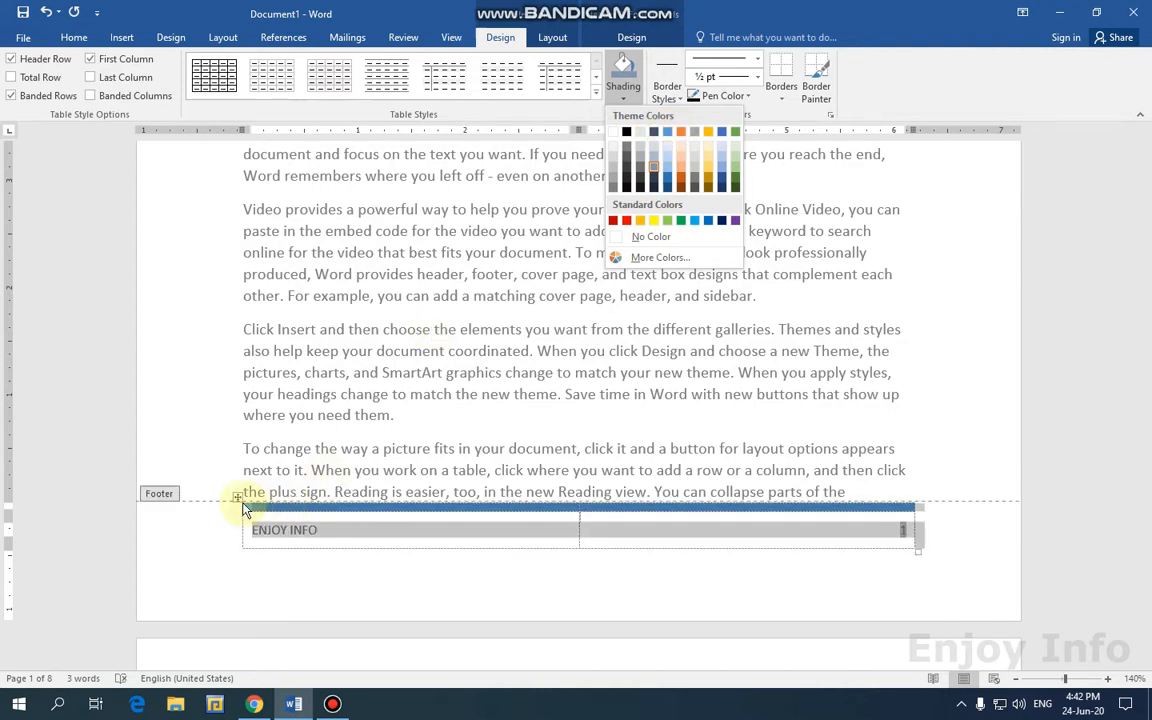
click(281, 500)
click(283, 500)
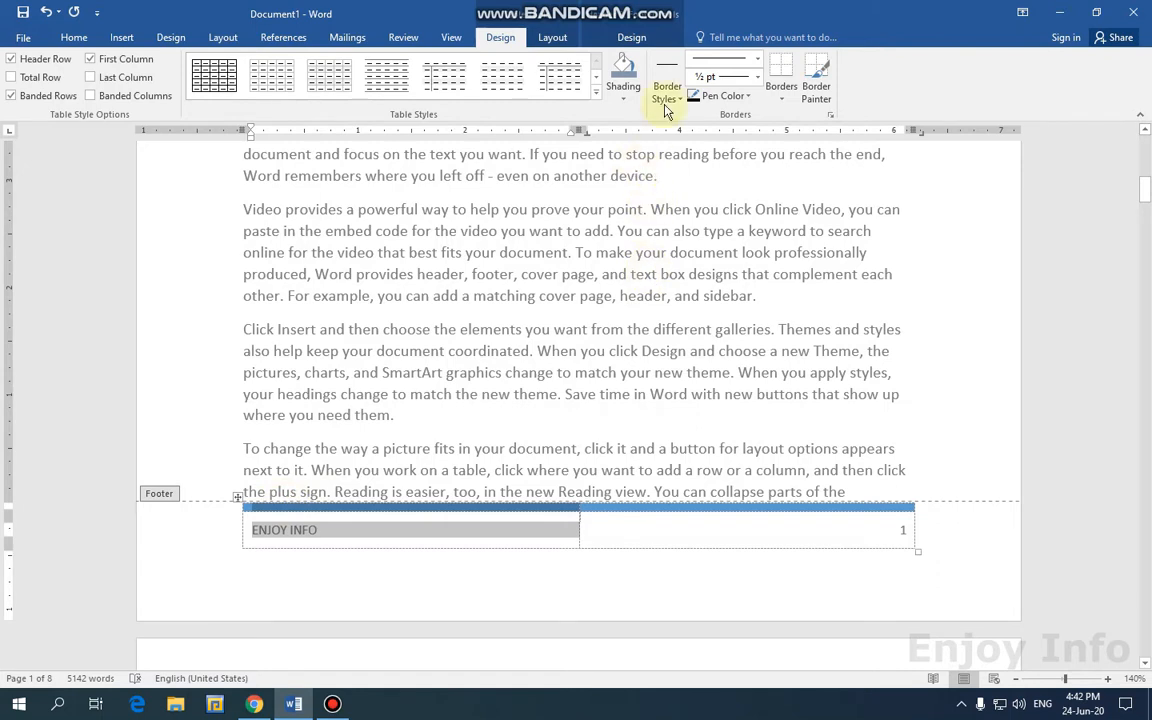
click(628, 106)
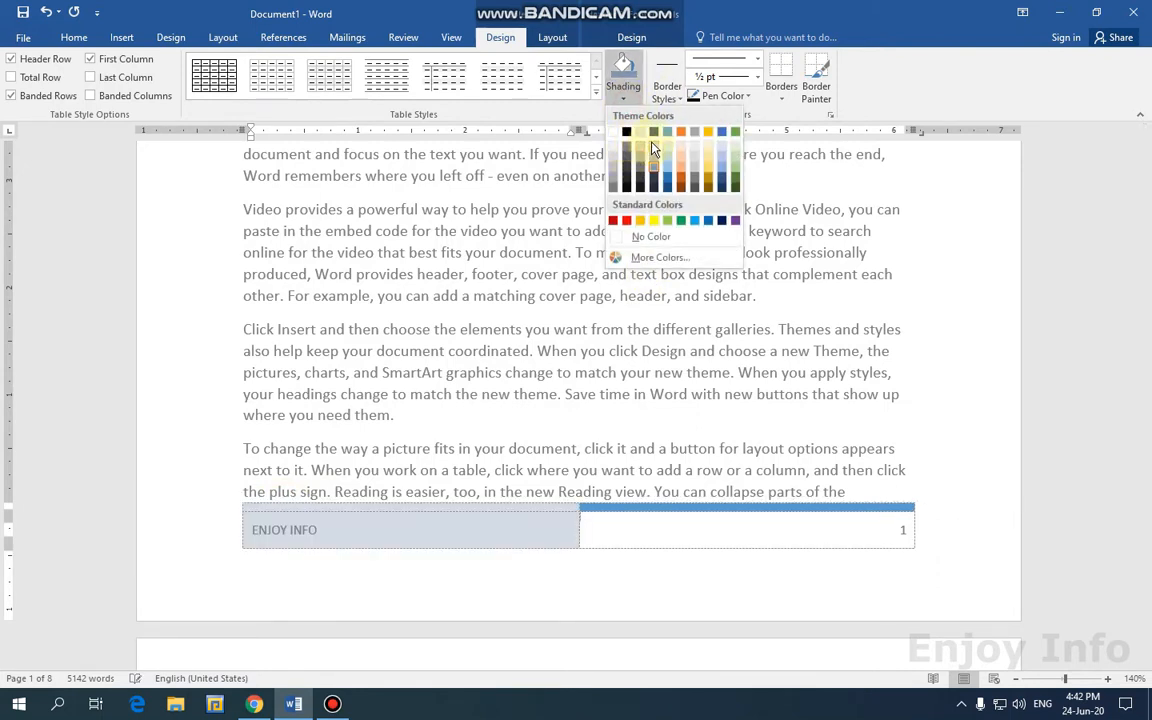
click(652, 133)
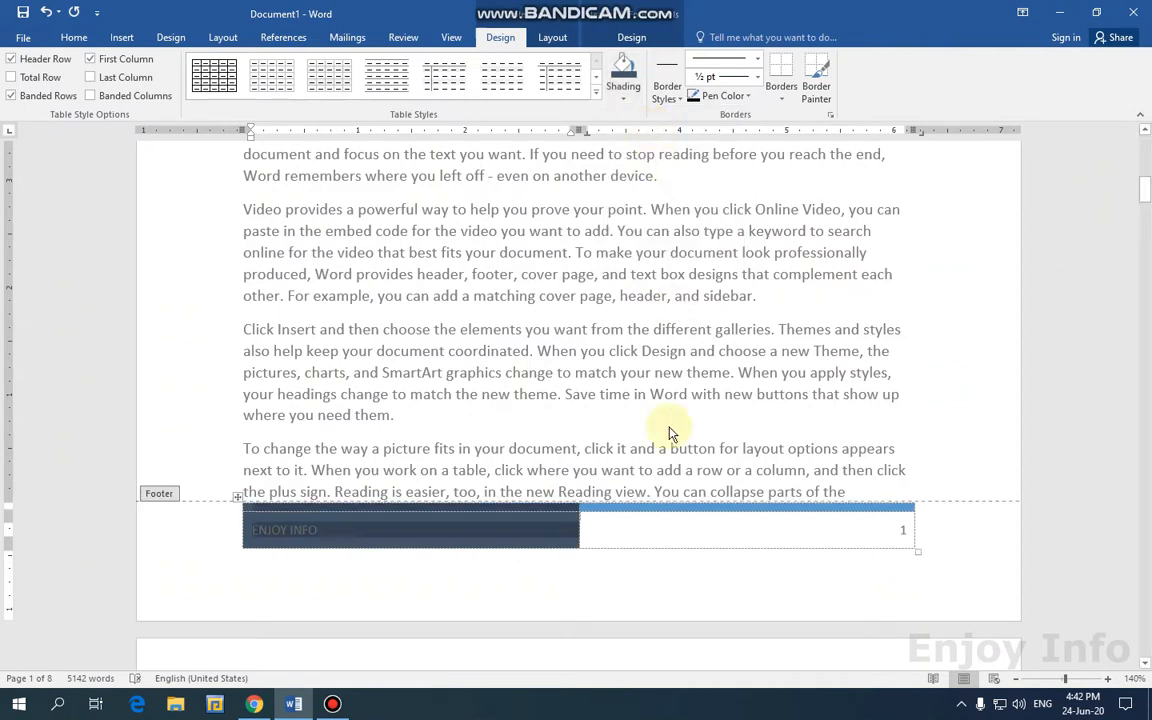
Shade the footer's page-number cell blue.
click(634, 500)
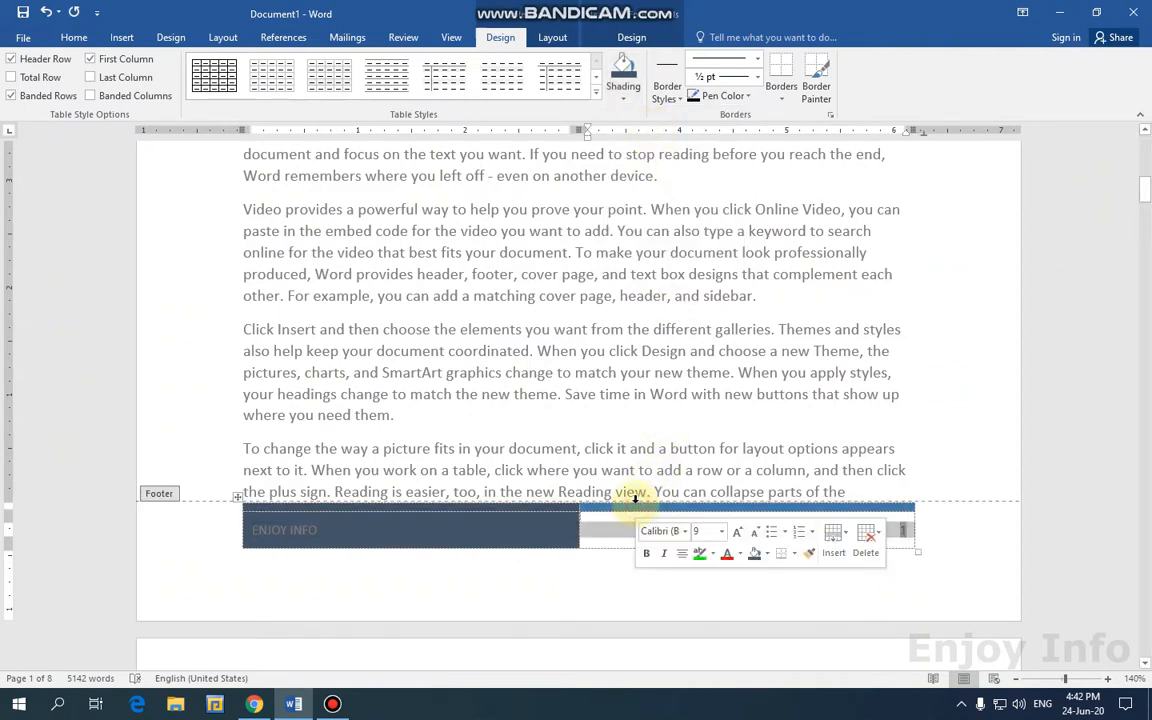
click(623, 98)
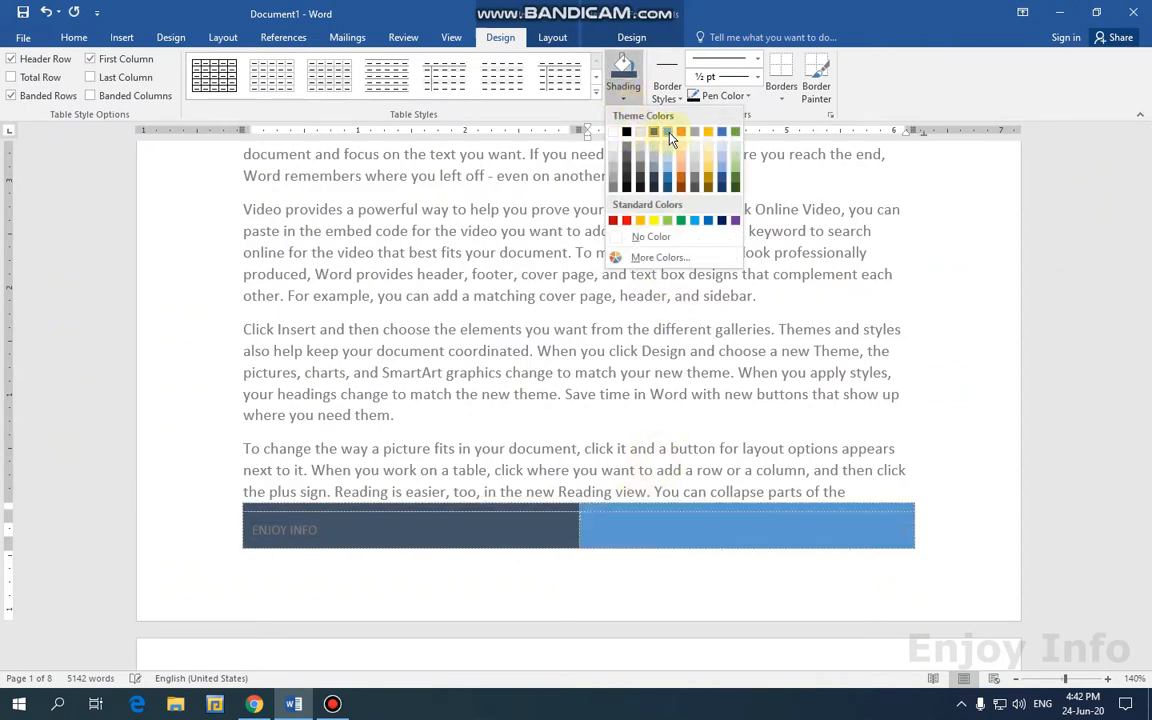
click(656, 144)
click(308, 531)
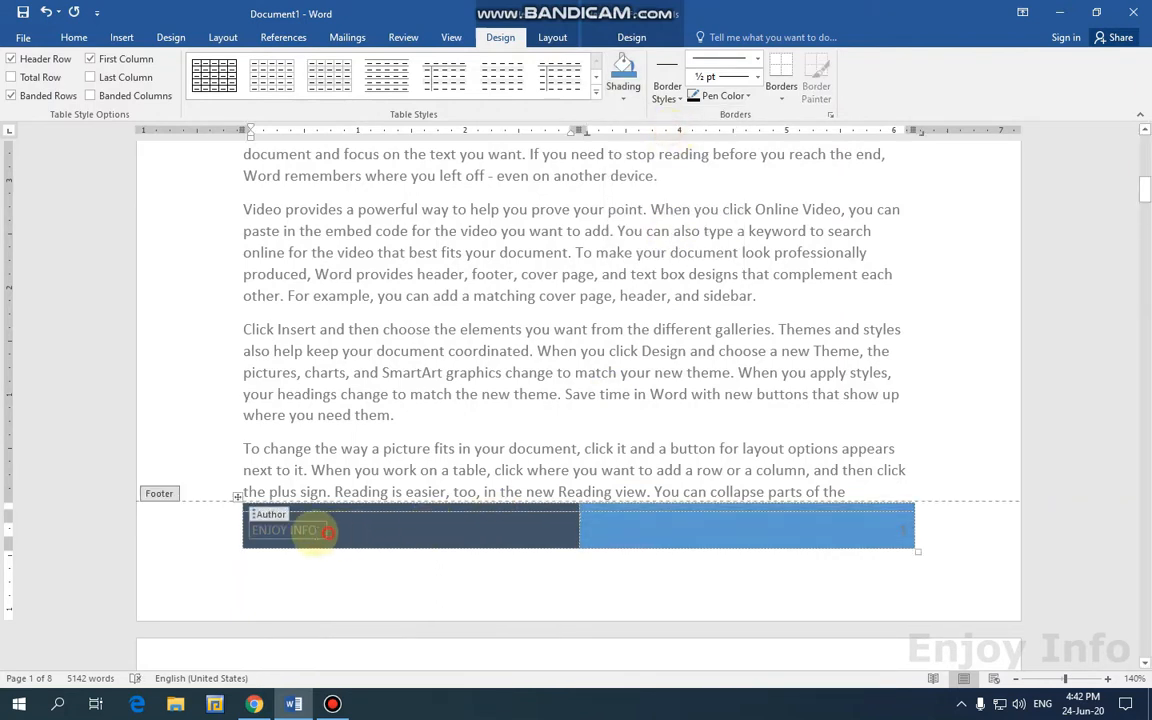
click(88, 40)
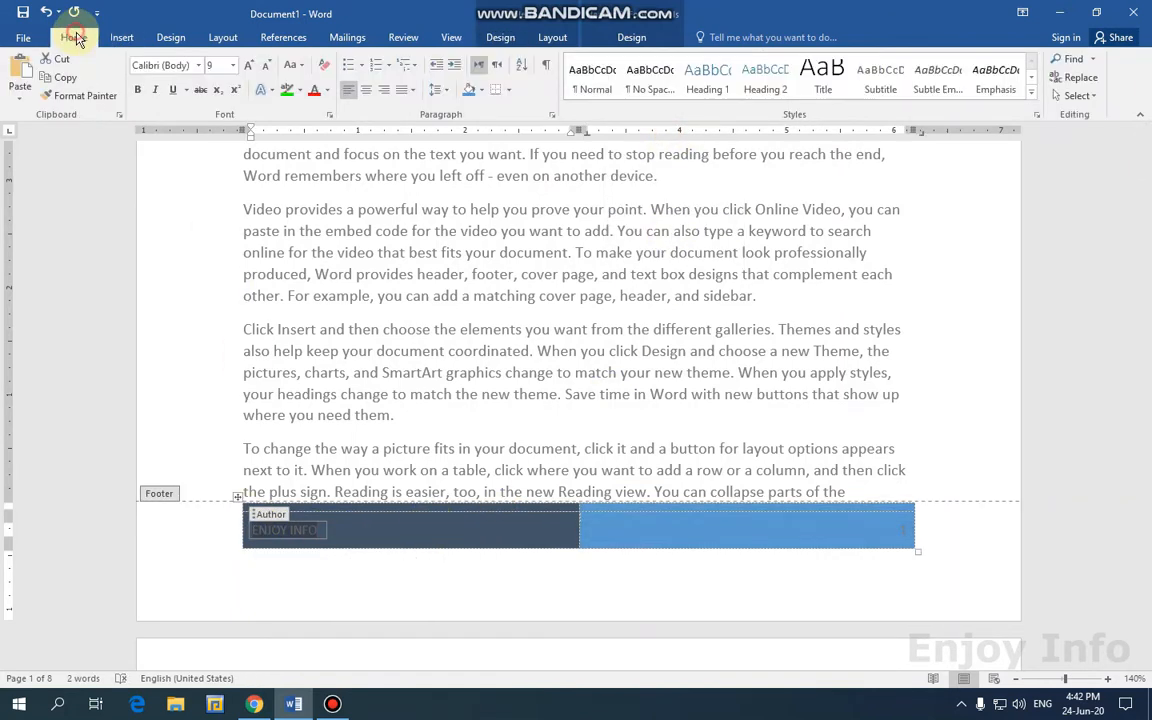
Make the footer's ENJOY INFO text orange and grow it to 11 pt.
click(326, 90)
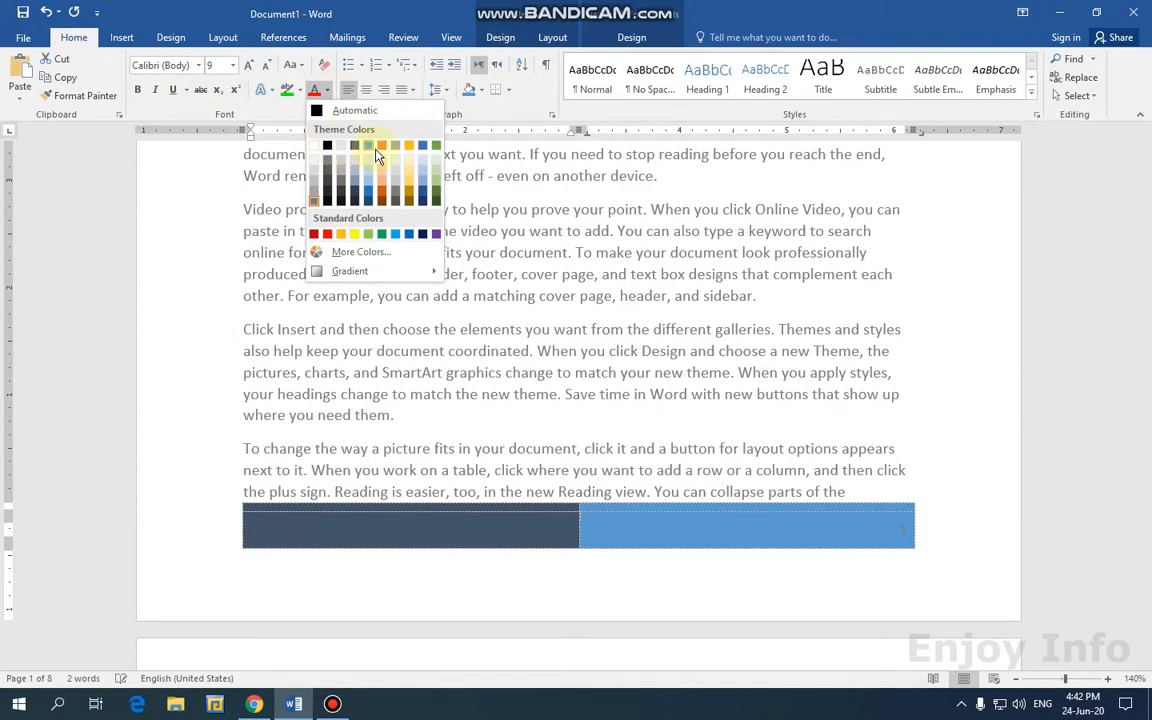
click(341, 235)
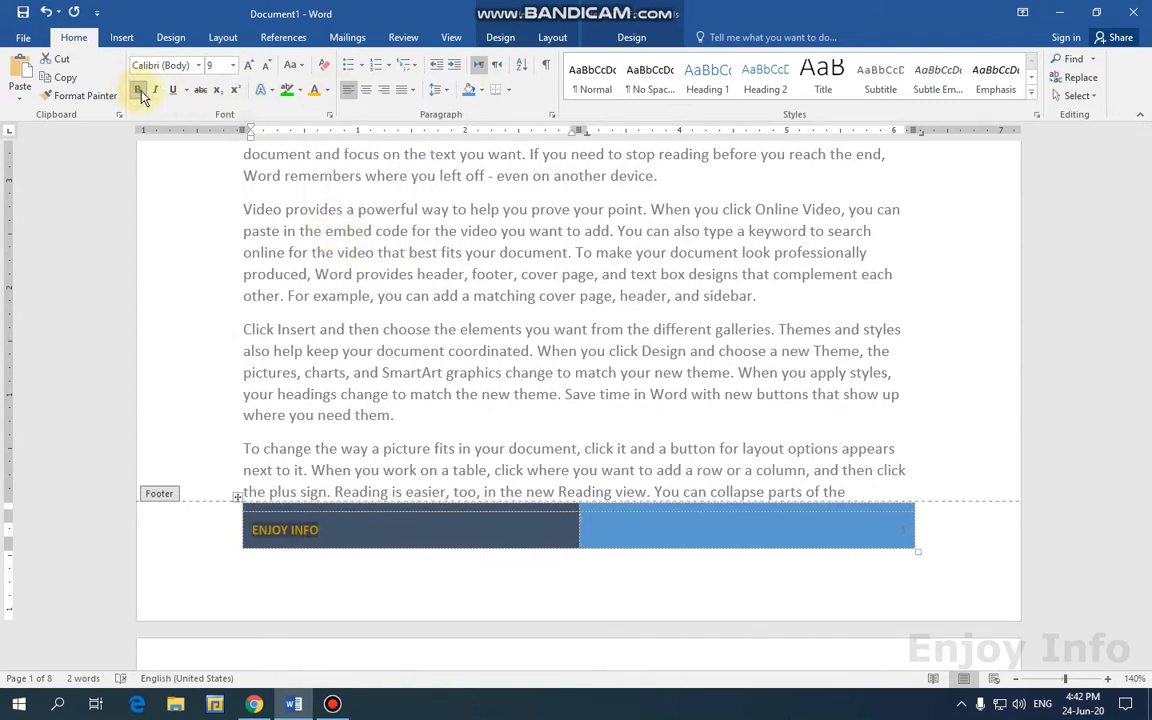
click(254, 64)
click(254, 64)
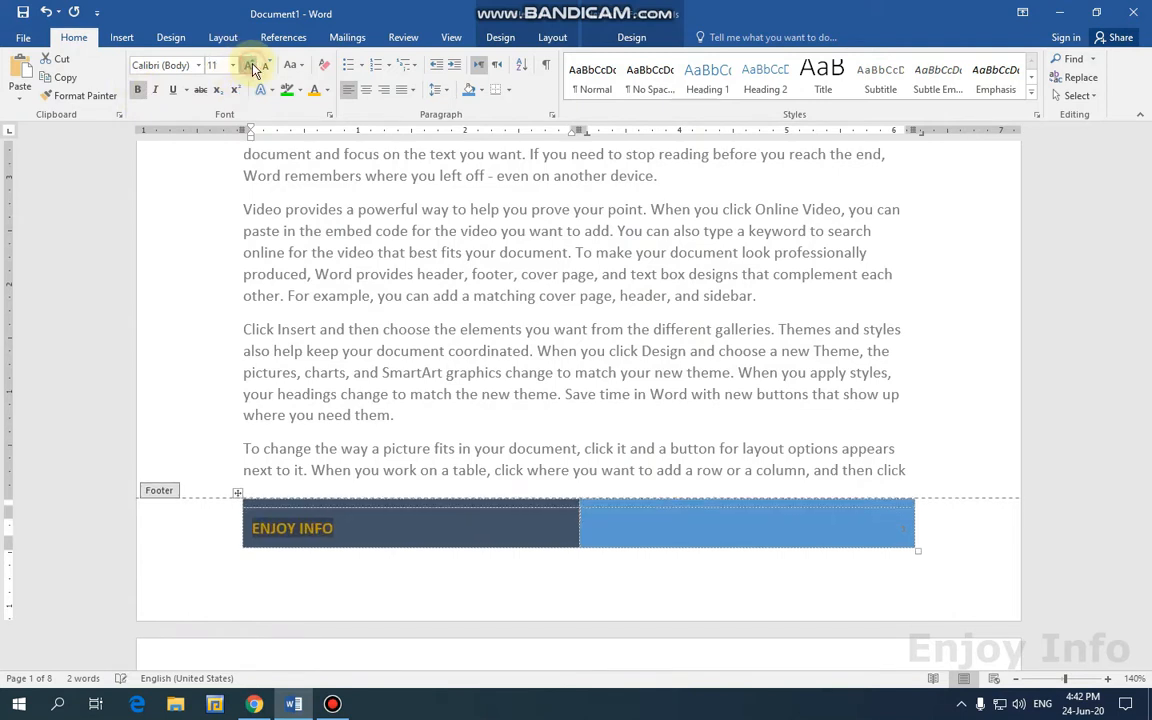
Colour the footer page number 1 orange, then return to the body text.
drag(900, 534, 910, 533)
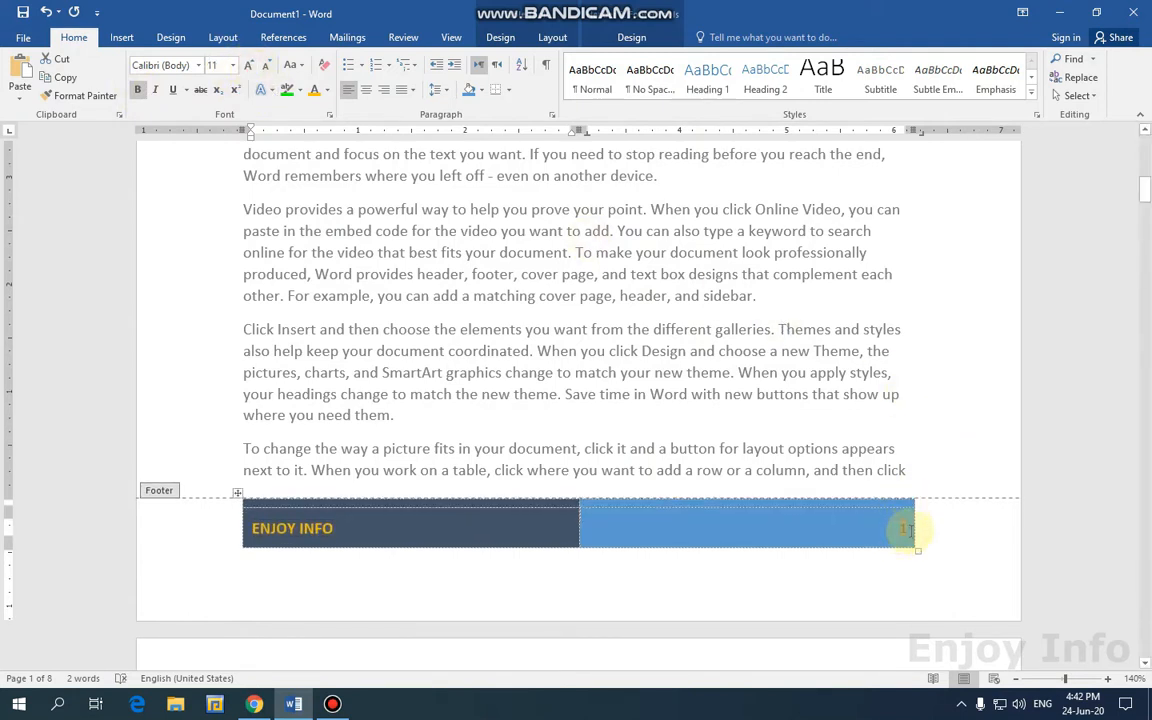
click(328, 92)
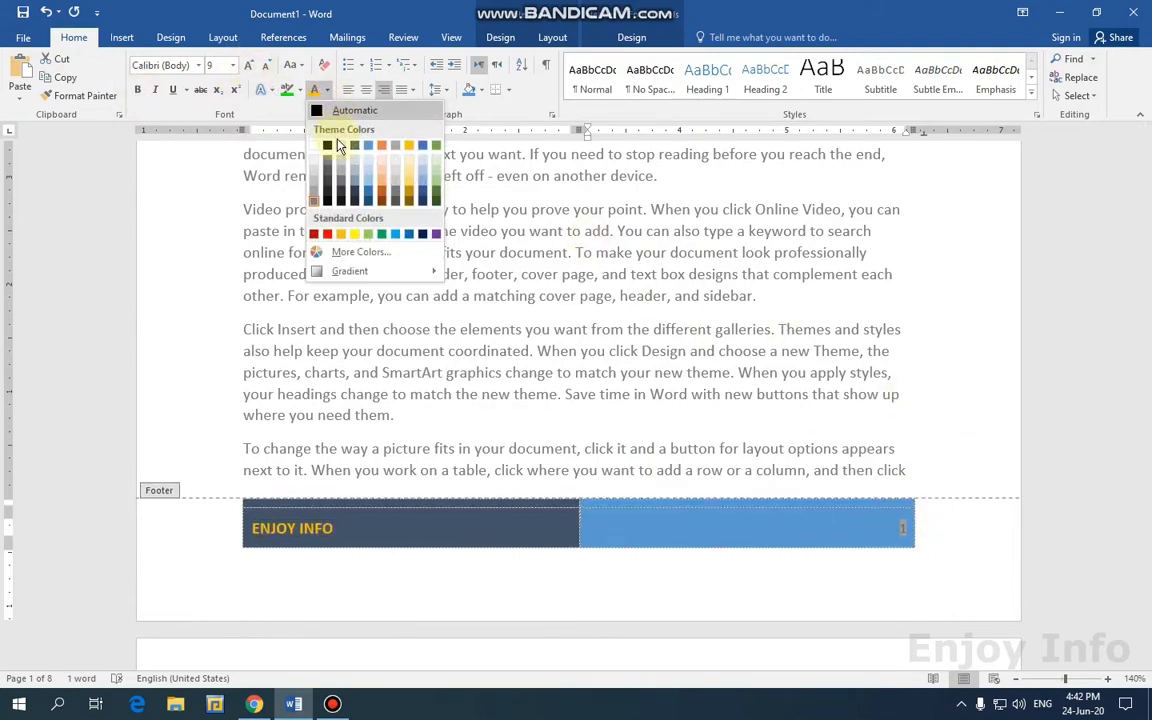
click(322, 235)
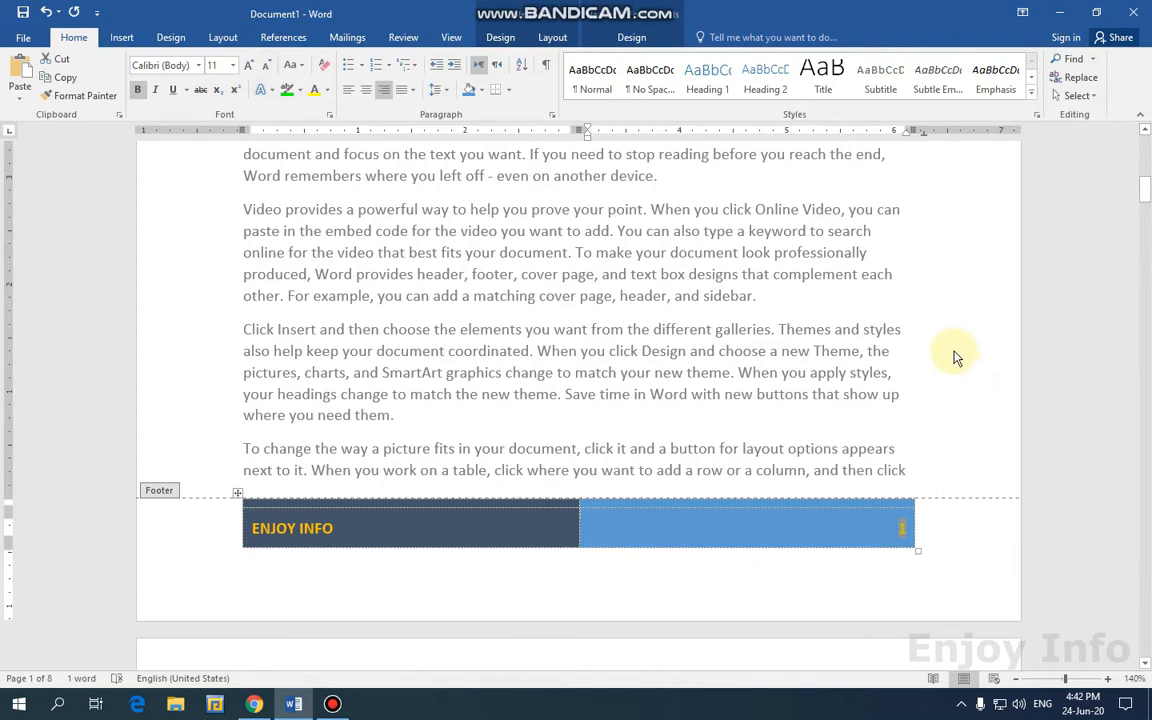
scroll(700, 250, up, 2)
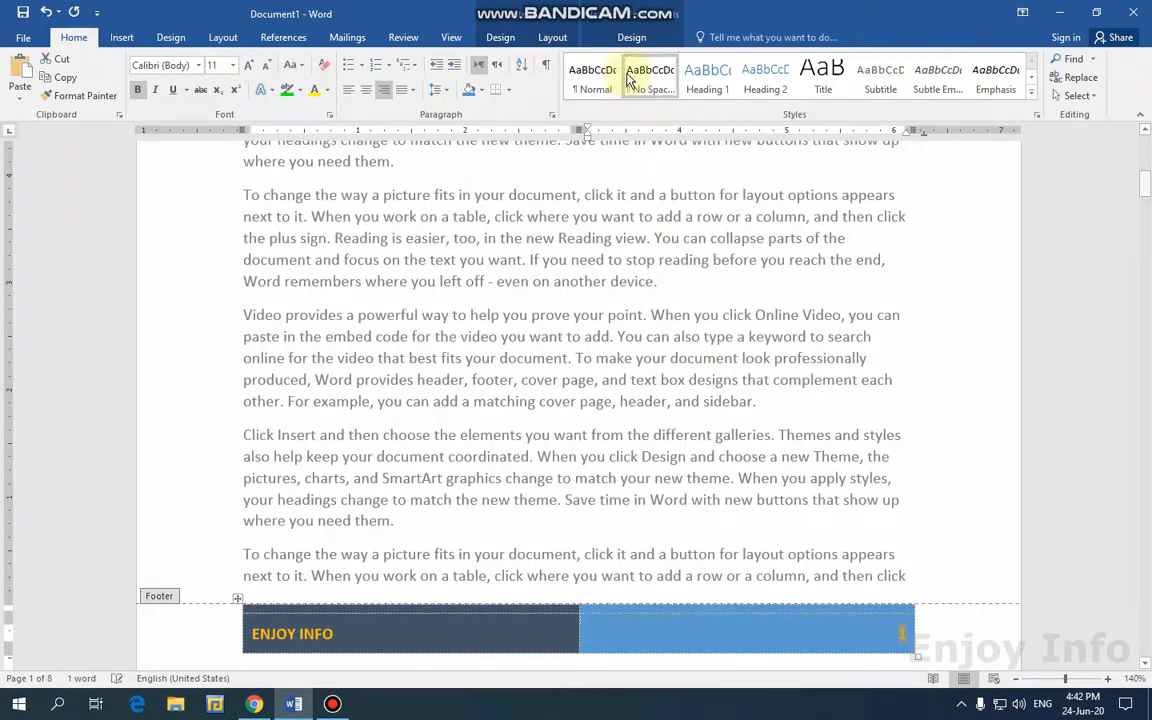
double_click(661, 288)
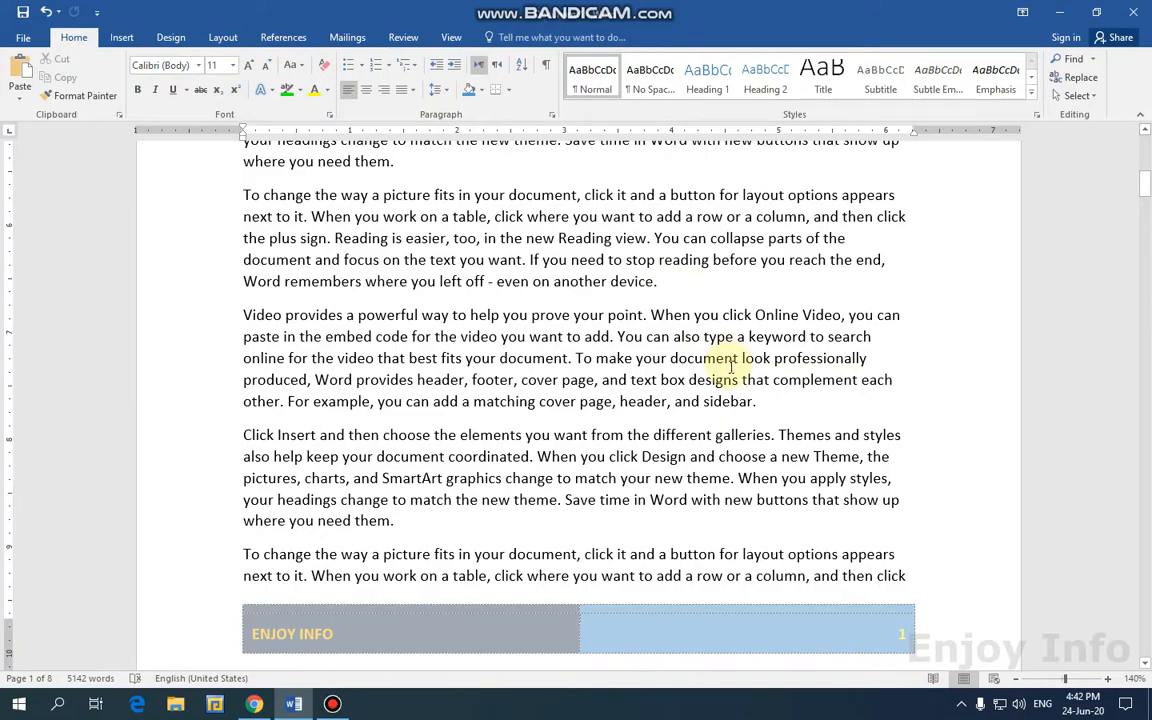
ctrl+scroll(730, 367, up, 2)
scroll(733, 370, down, 12)
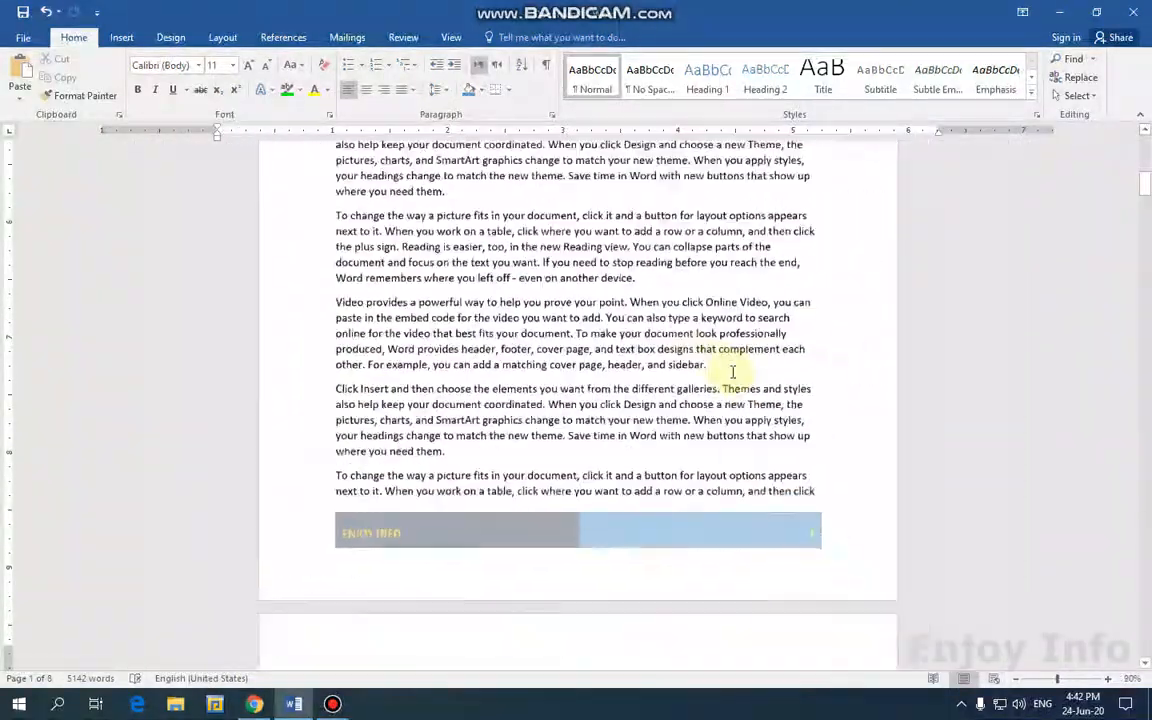
scroll(750, 376, up, 3)
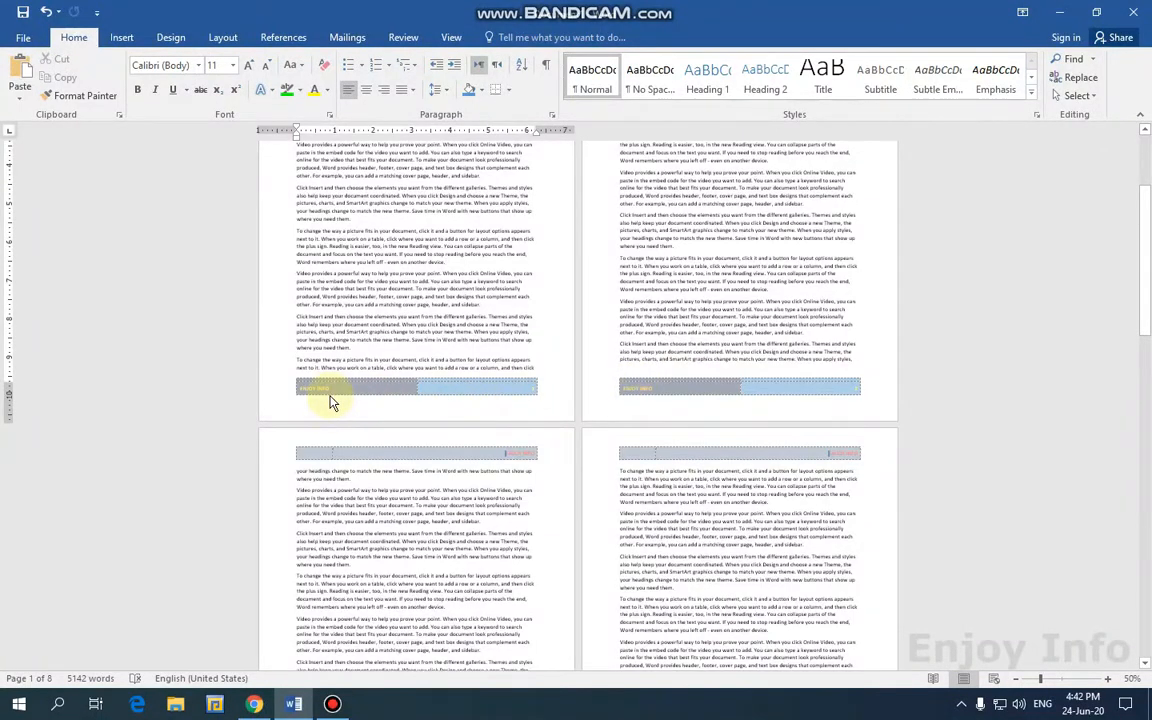
scroll(411, 334, up, 4)
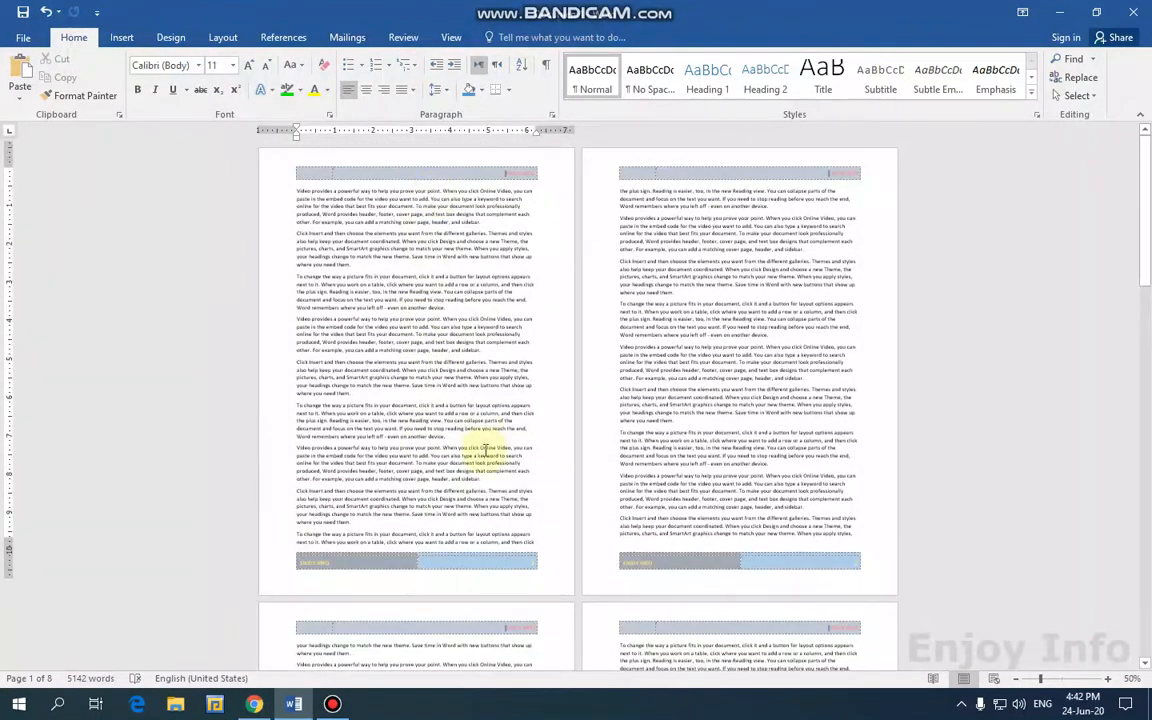
scroll(381, 489, down, 2)
scroll(472, 298, up, 2)
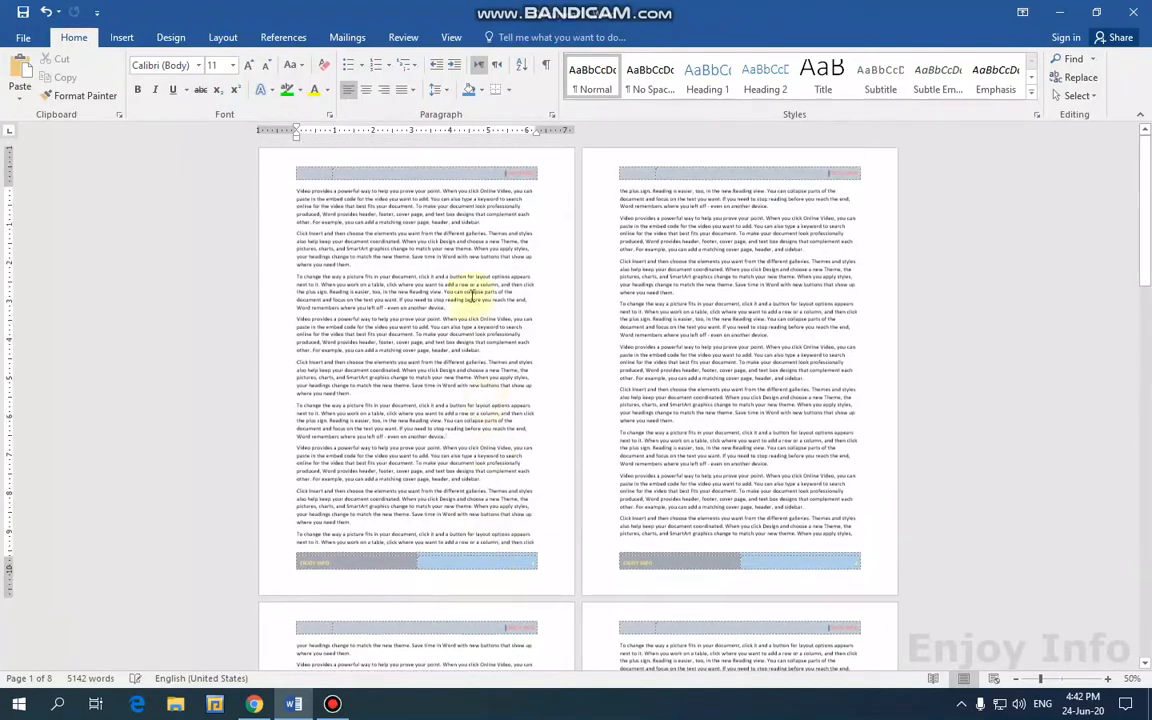
scroll(471, 280, up, 5)
scroll(507, 335, up, 3)
scroll(286, 225, up, 2)
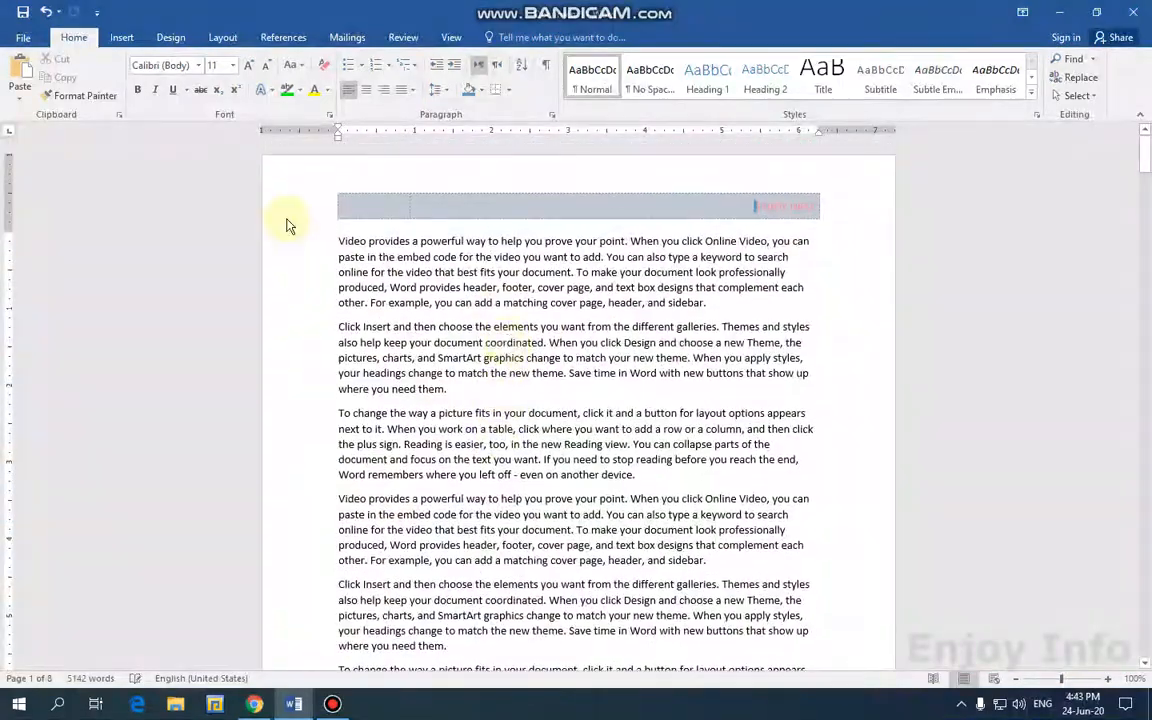
Remove the ENJOY INFO header with Remove Header.
double_click(403, 210)
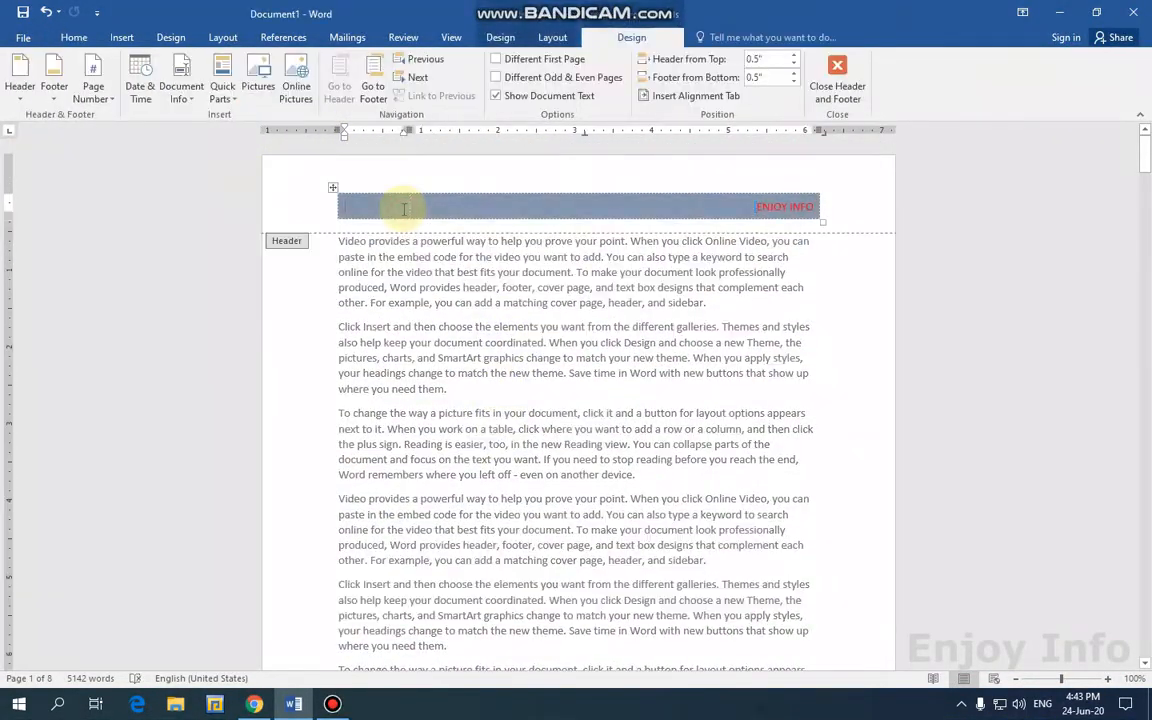
click(21, 100)
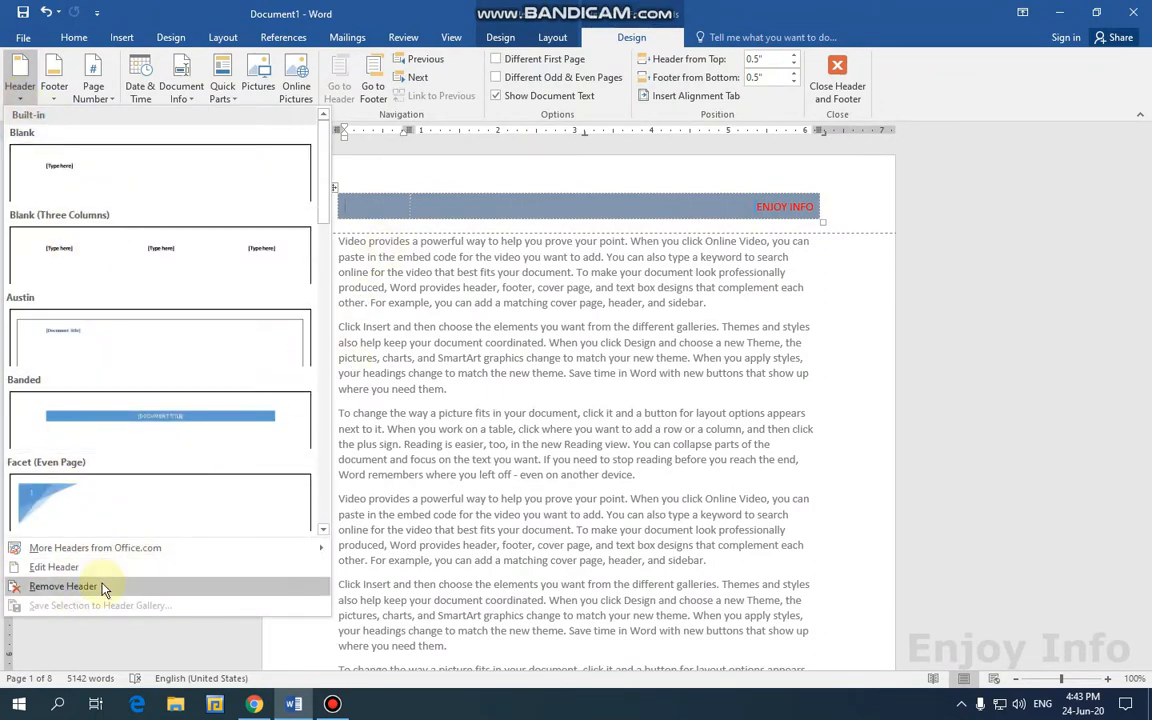
click(62, 586)
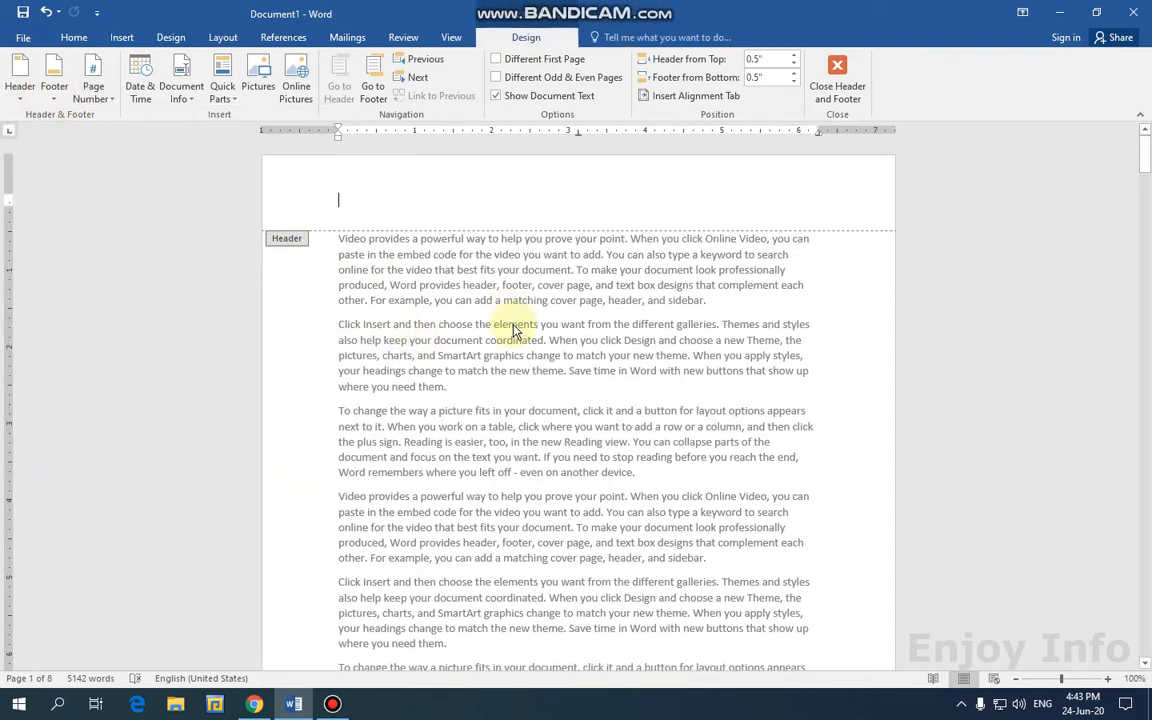
scroll(117, 174, down, 3)
Remove the ENJOY INFO footer and close header and footer editing.
click(54, 82)
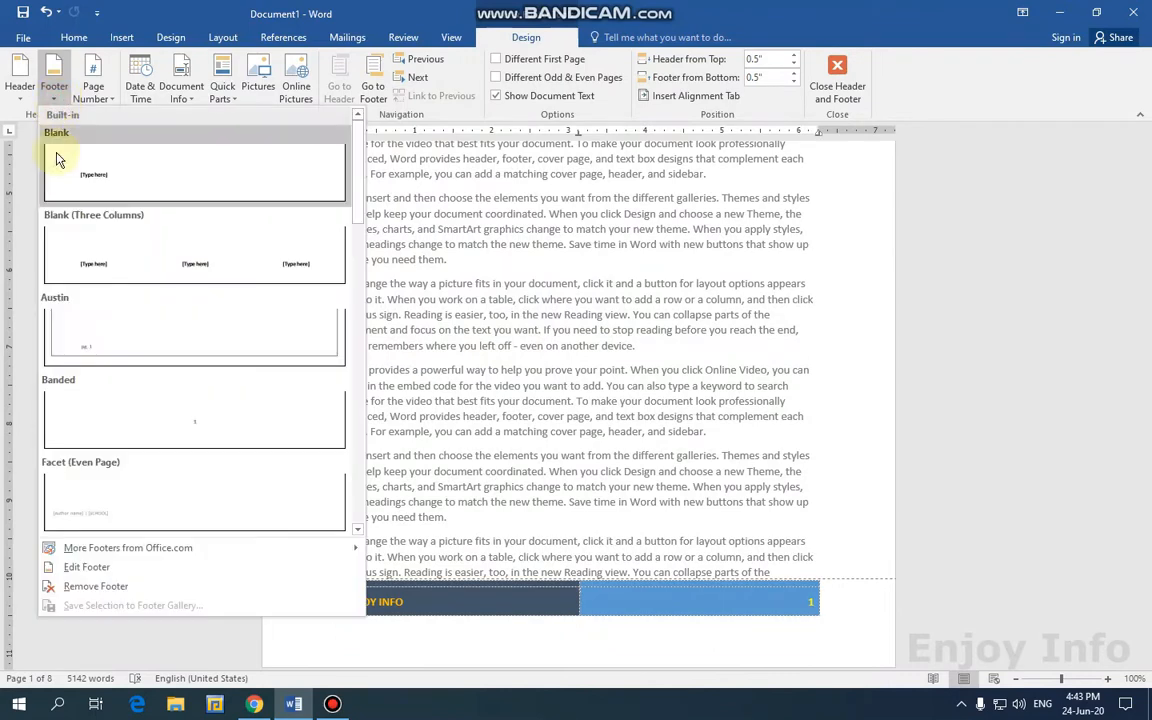
click(96, 586)
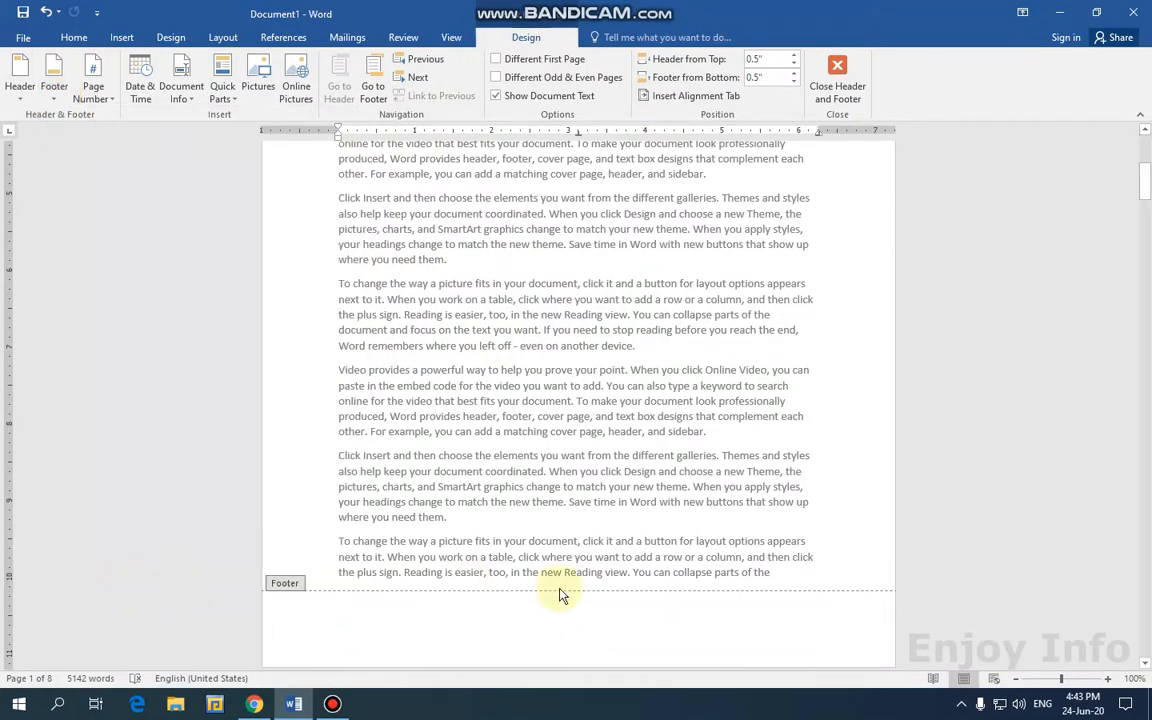
scroll(591, 604, up, 4)
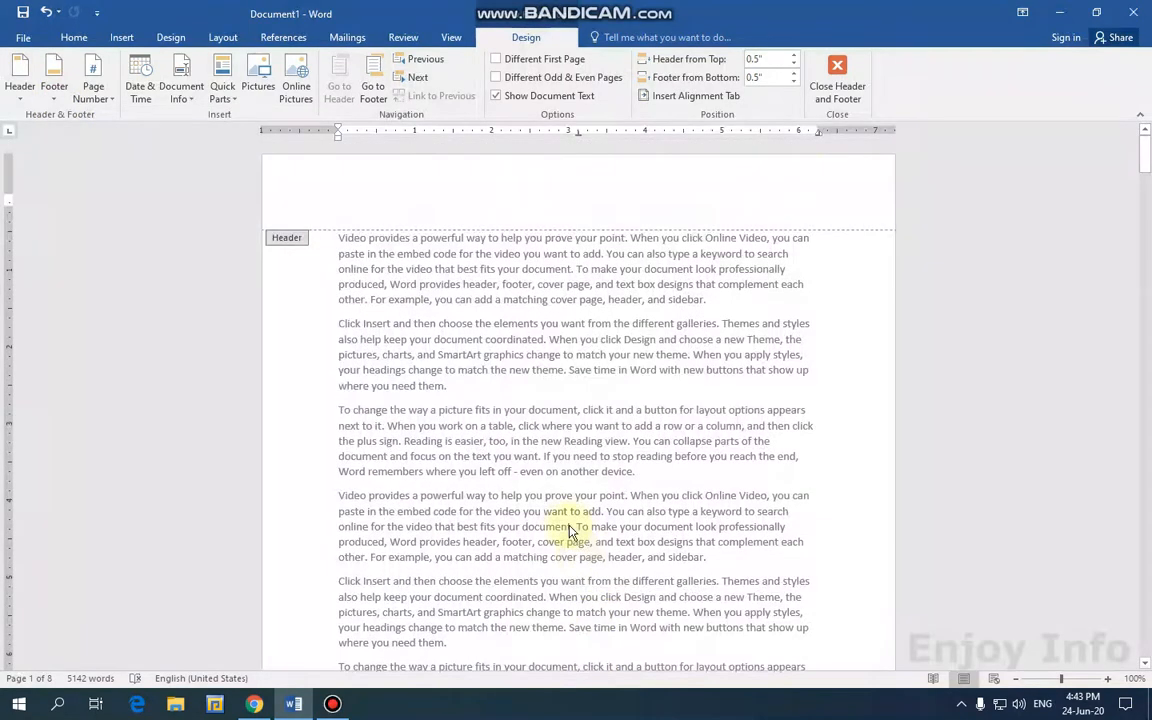
click(838, 86)
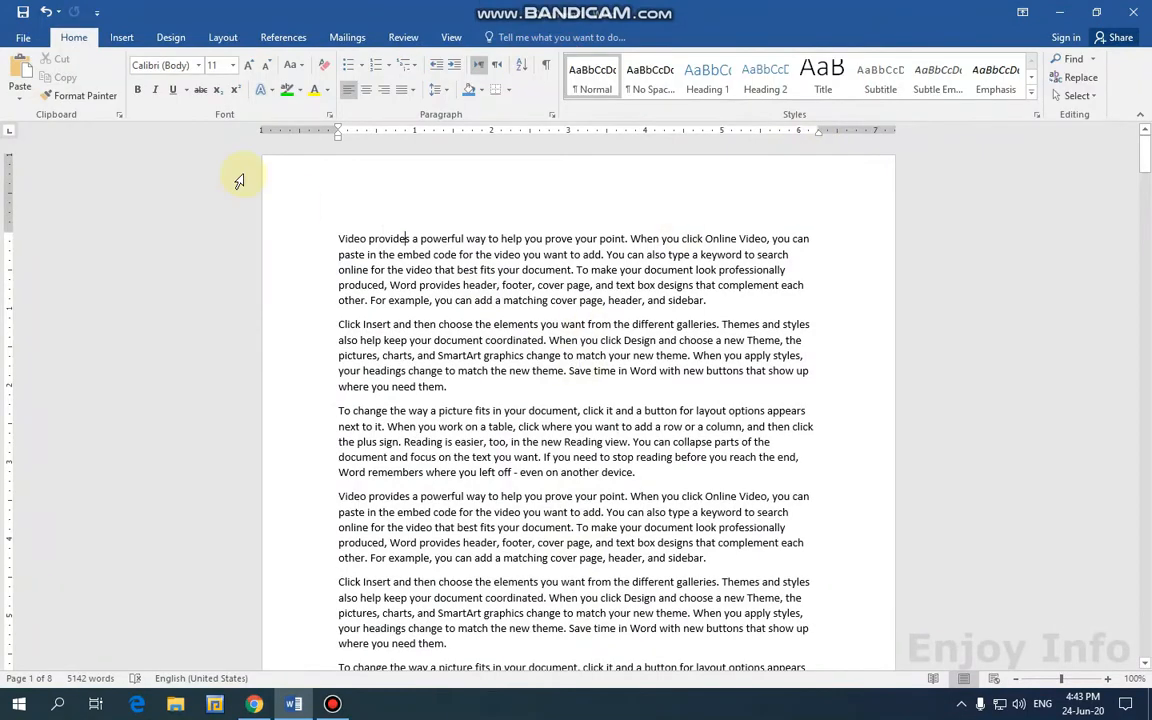
Insert Accent Bar 2 page numbers at the top of each page, showing 'Page | 1'.
click(121, 37)
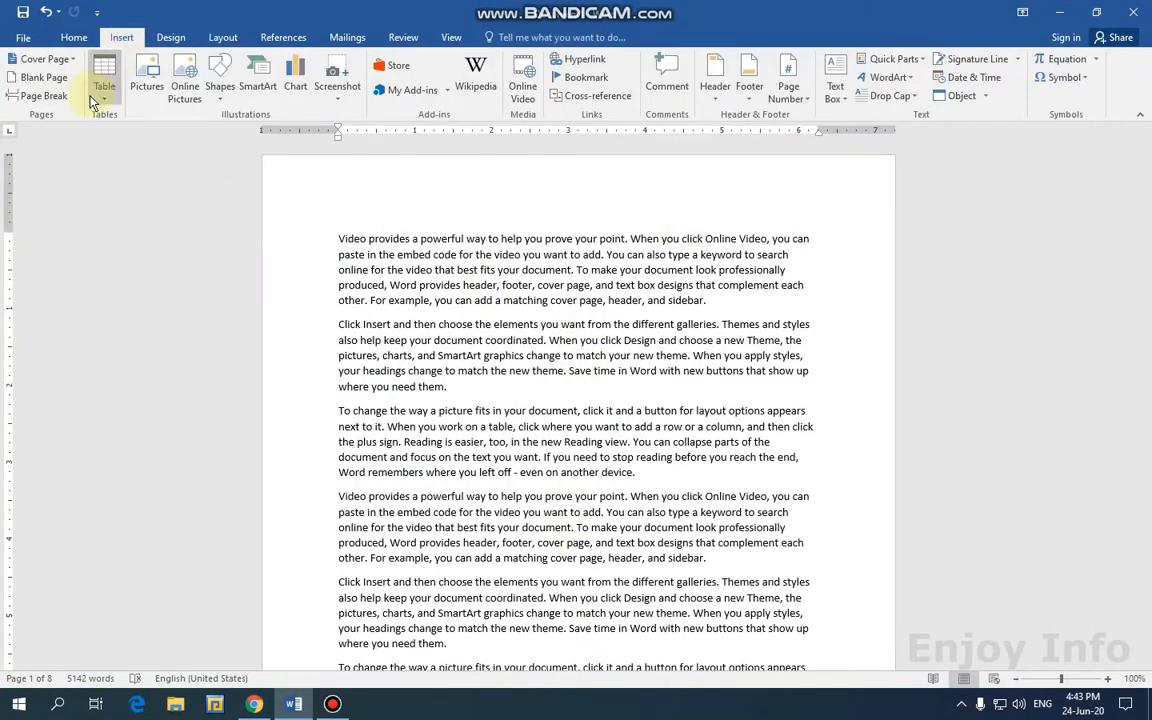
click(786, 107)
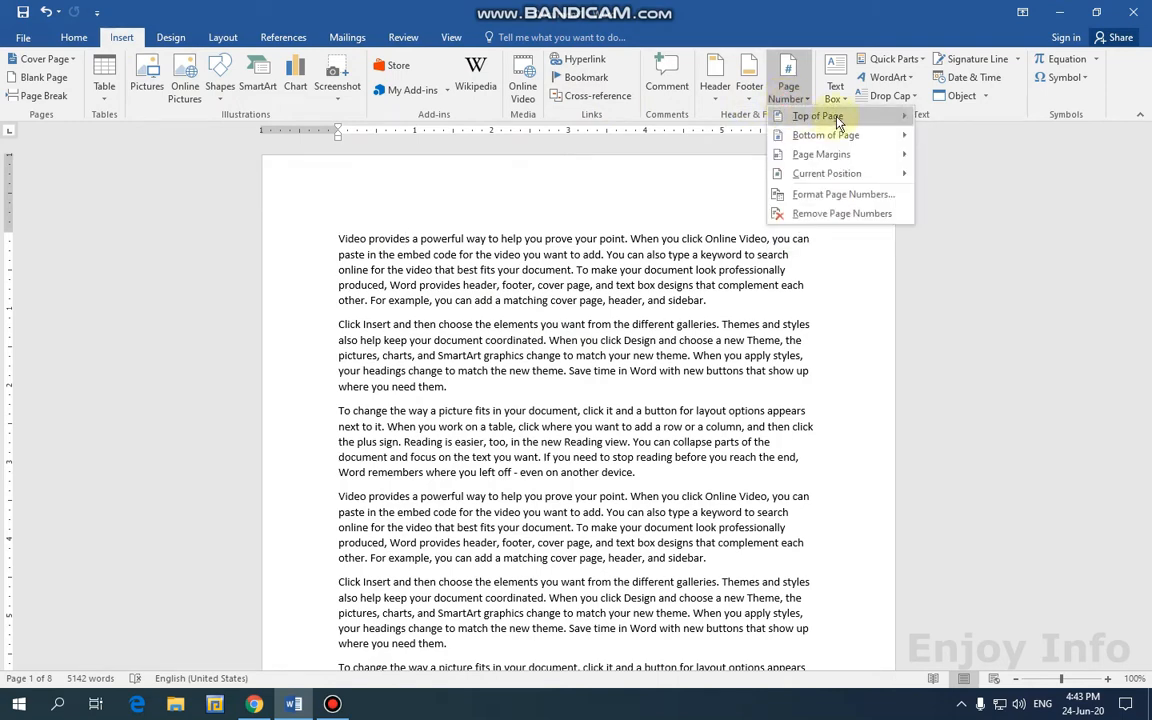
mouse_move(853, 120)
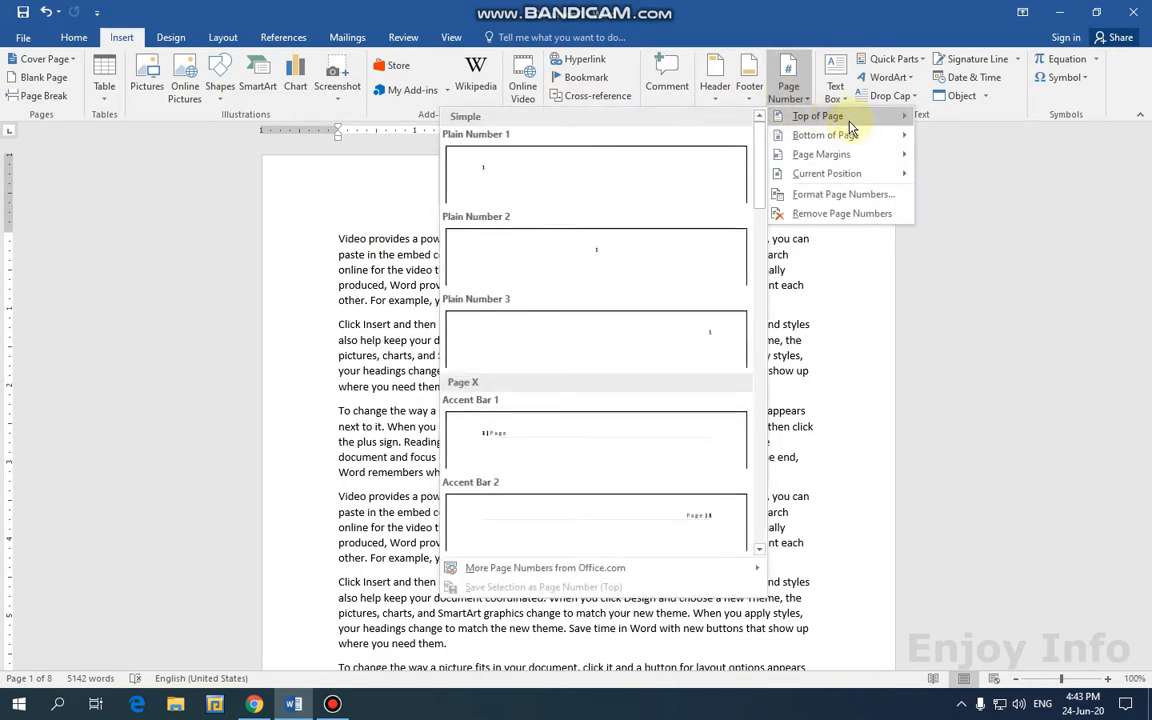
mouse_move(818, 142)
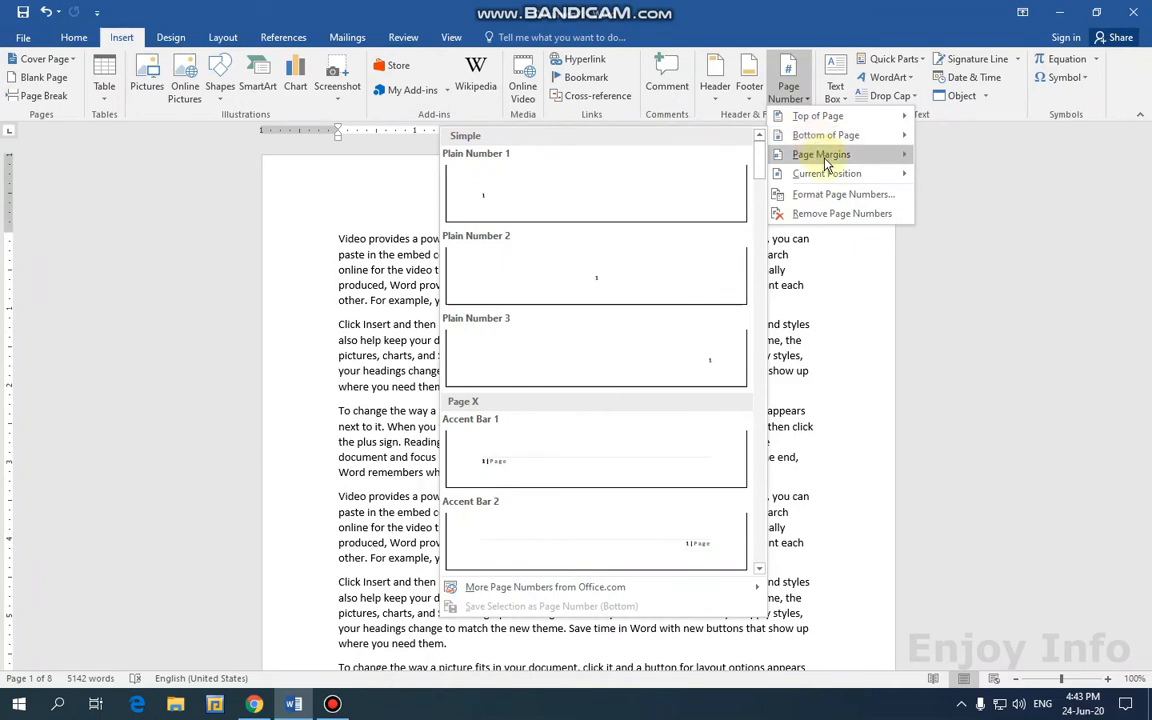
mouse_move(848, 180)
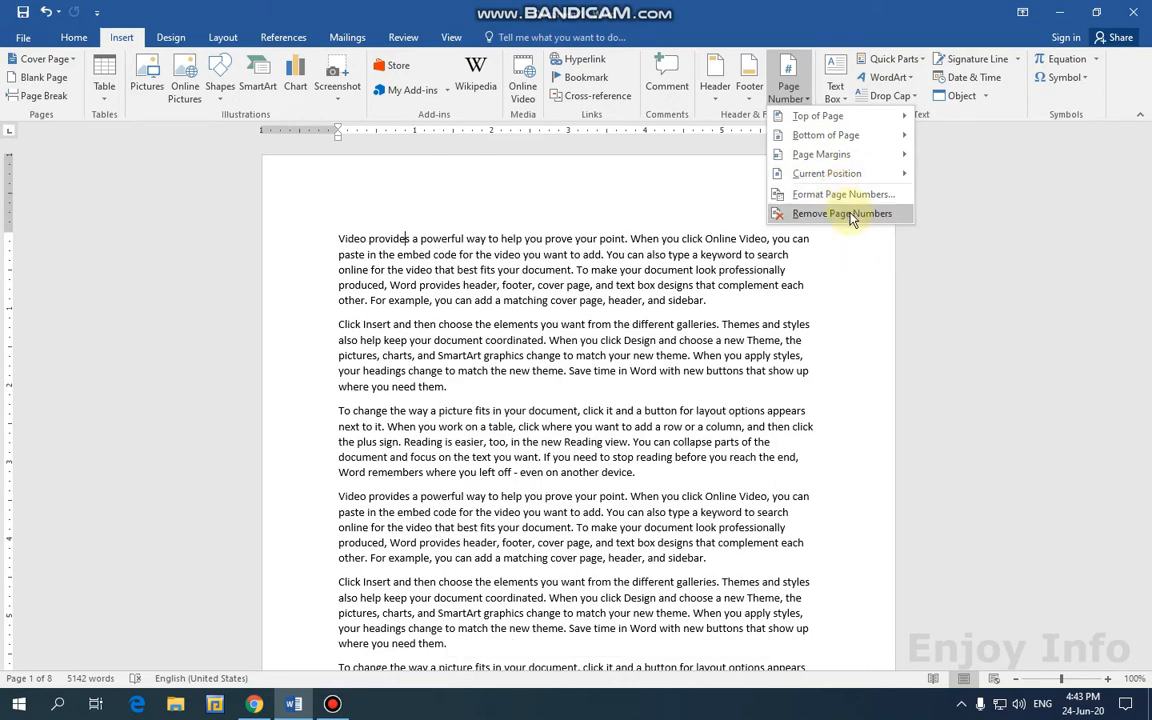
mouse_move(800, 116)
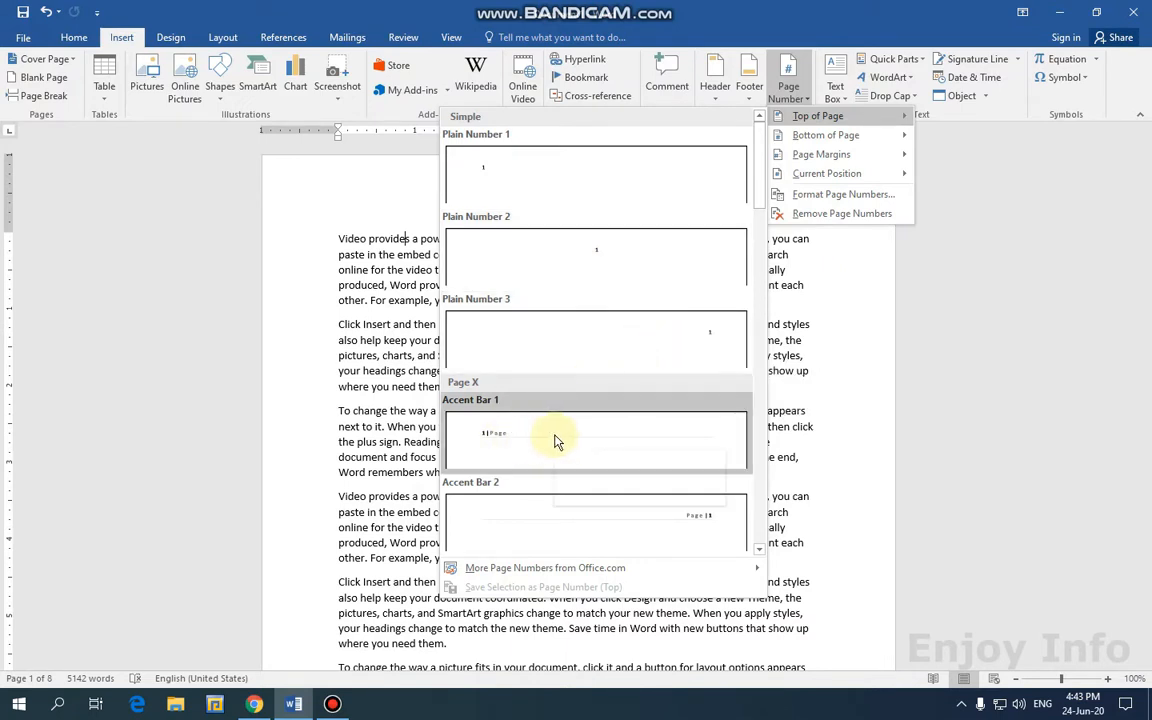
scroll(560, 430, down, 5)
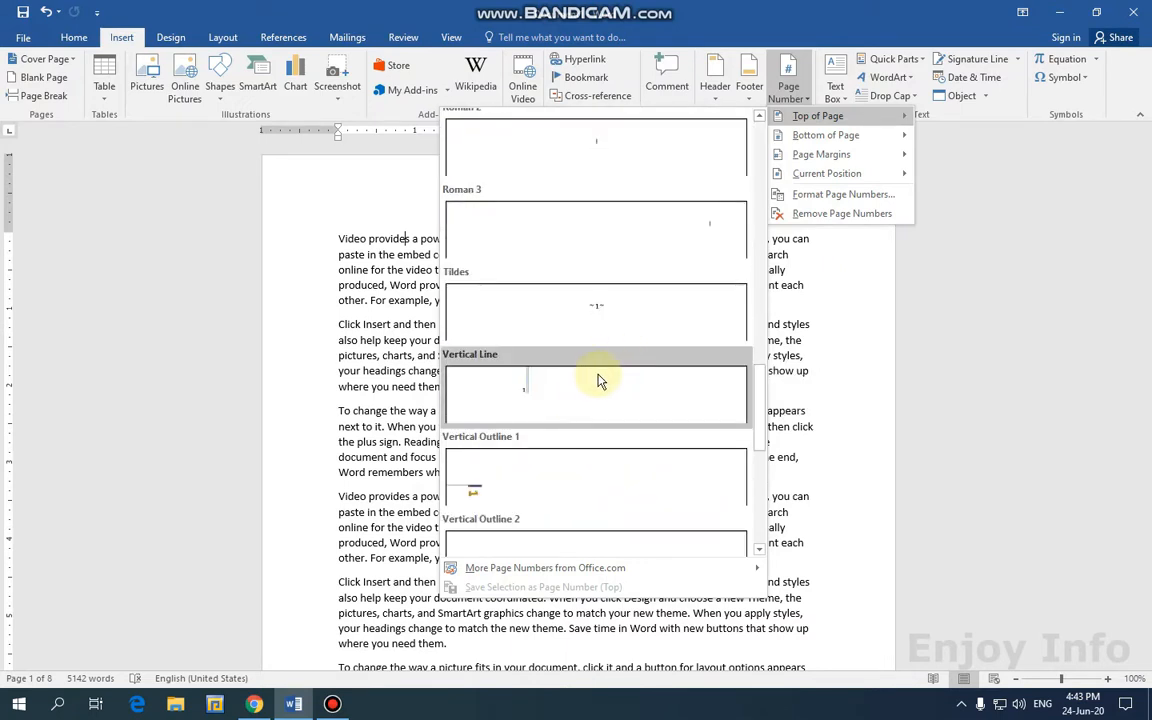
scroll(598, 382, up, 5)
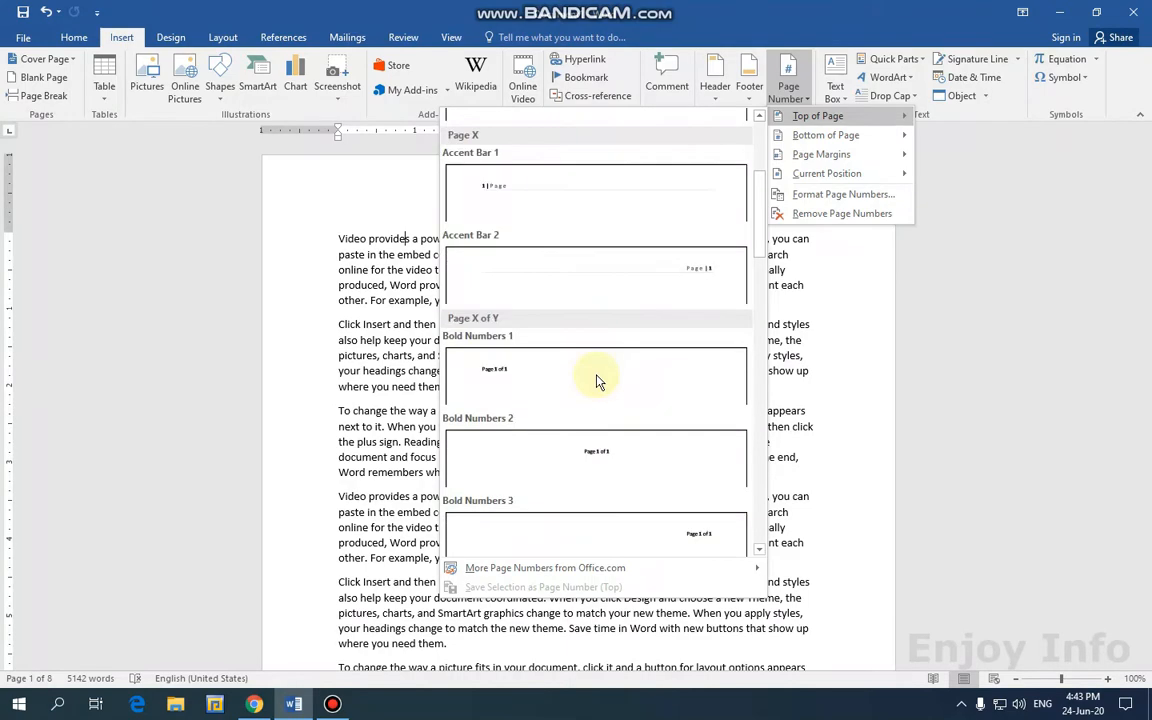
click(658, 273)
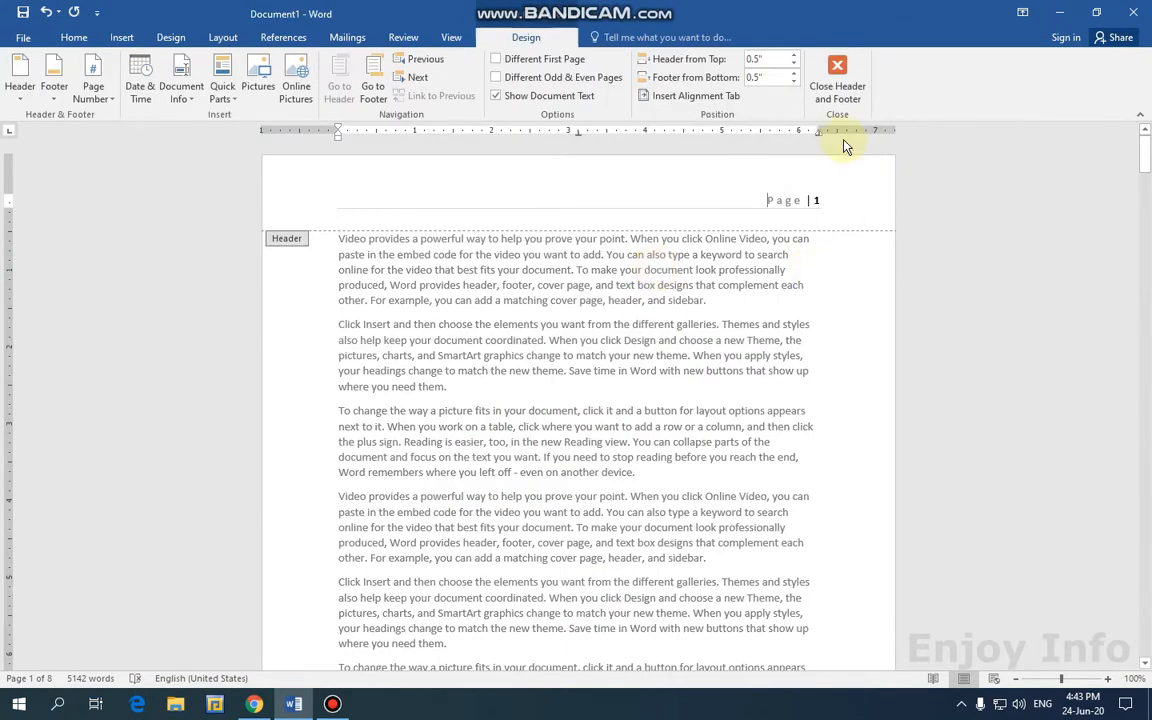
Reopen the page 7 header and put a centred Plain Number 2 page number at the top.
click(843, 98)
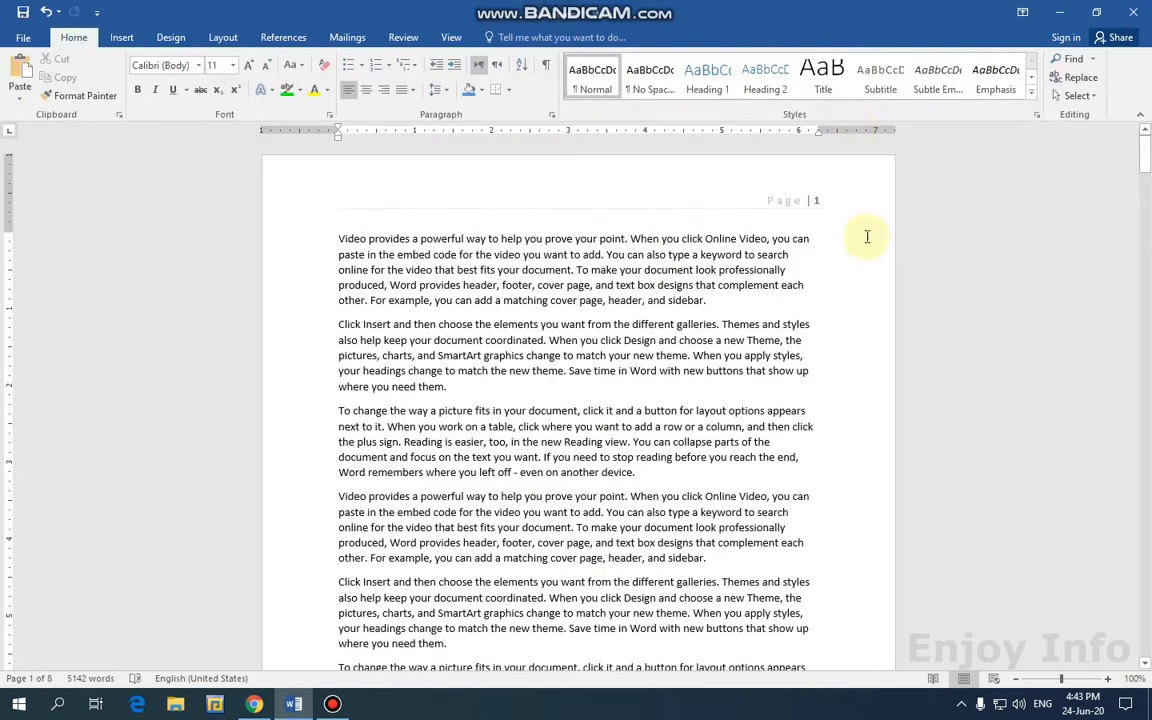
drag(1142, 168, 1146, 553)
scroll(850, 330, up, 3)
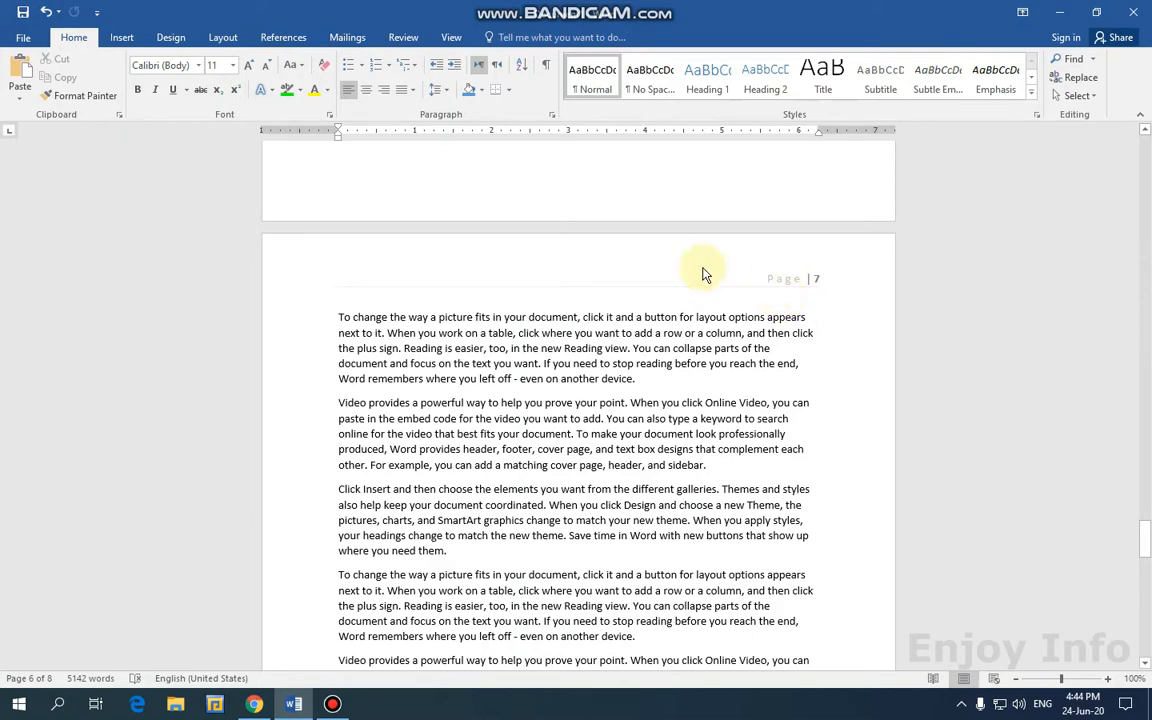
click(776, 281)
double_click(776, 281)
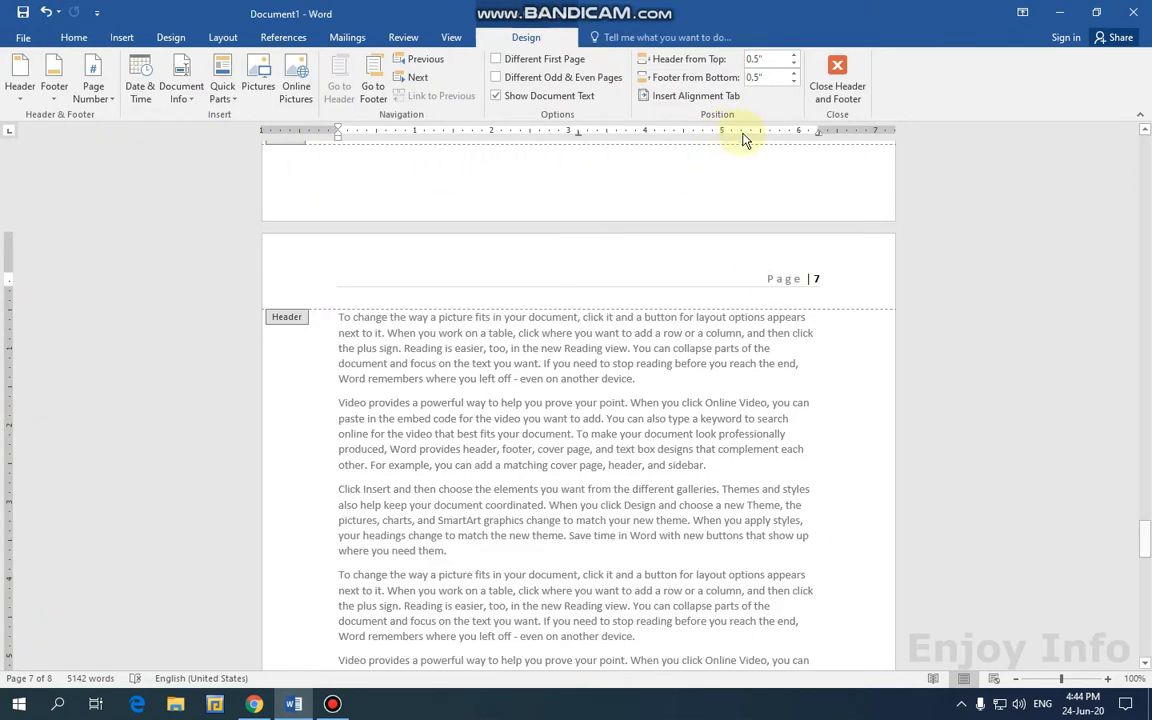
click(100, 92)
mouse_move(130, 118)
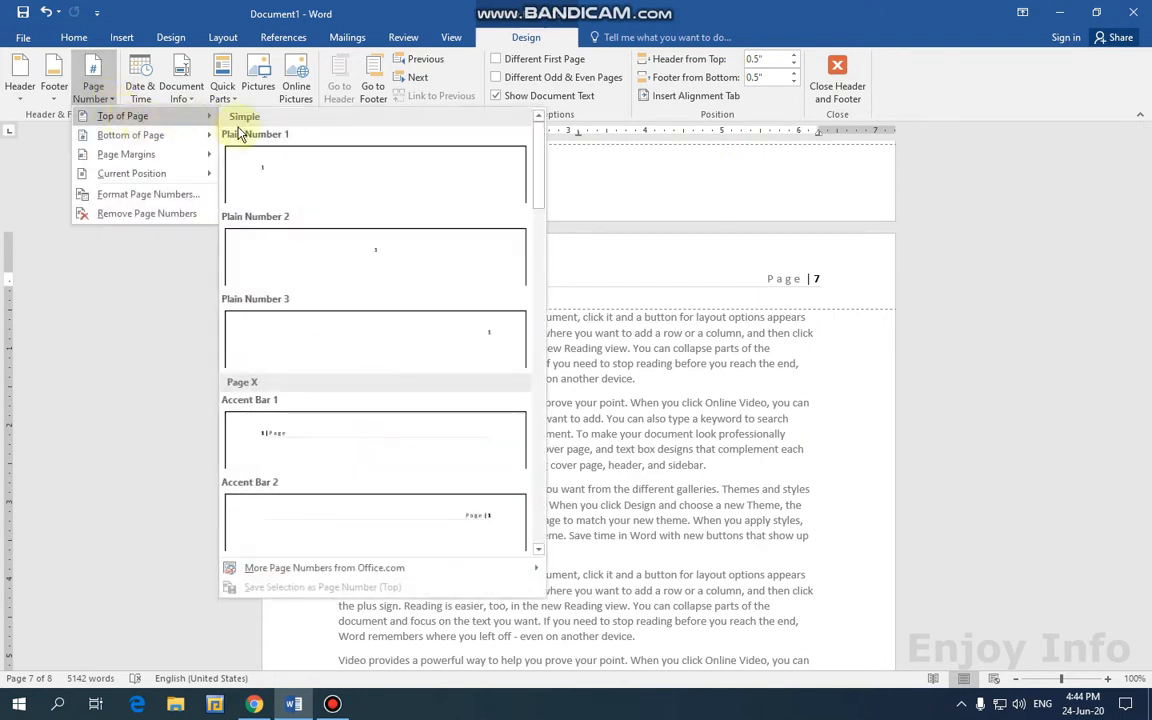
click(347, 252)
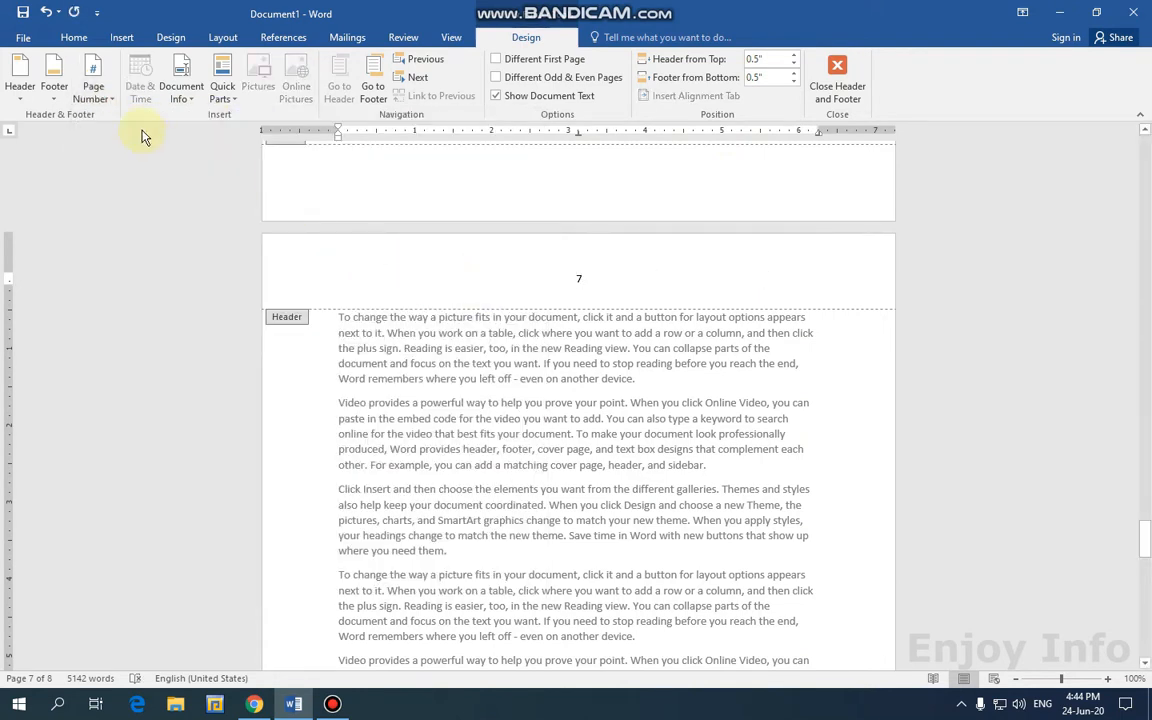
Switch to a right-aligned Plain Number 3, then remove the page numbers entirely.
click(97, 92)
mouse_move(190, 117)
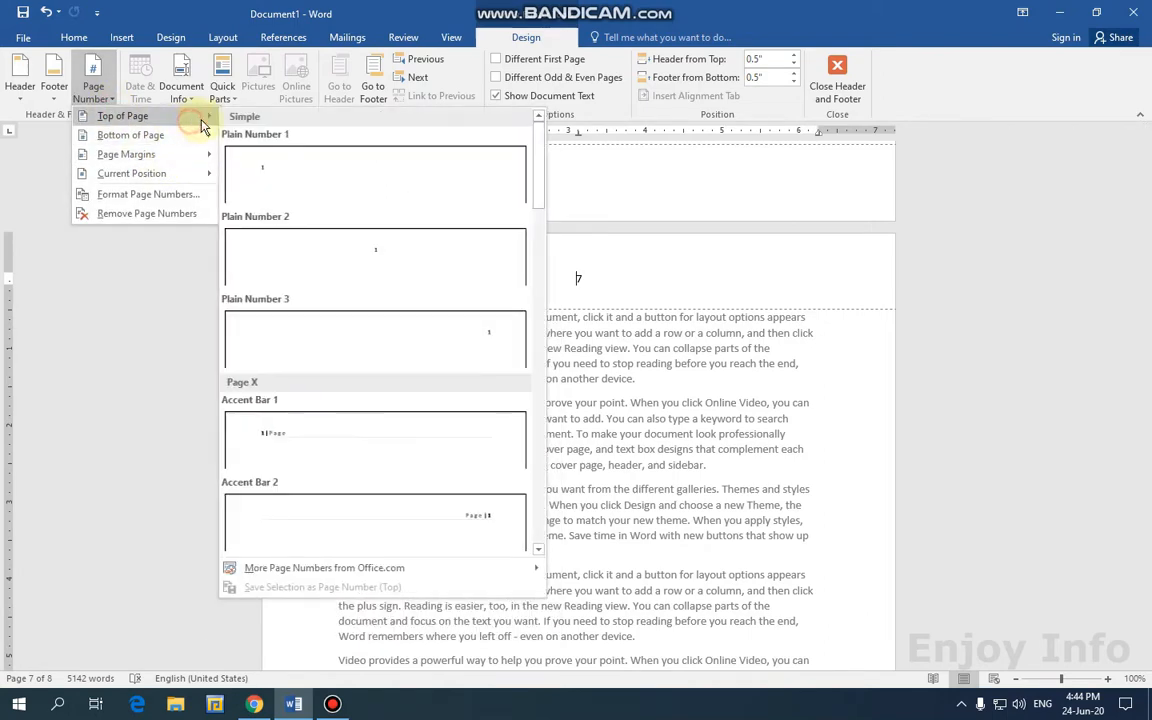
click(449, 354)
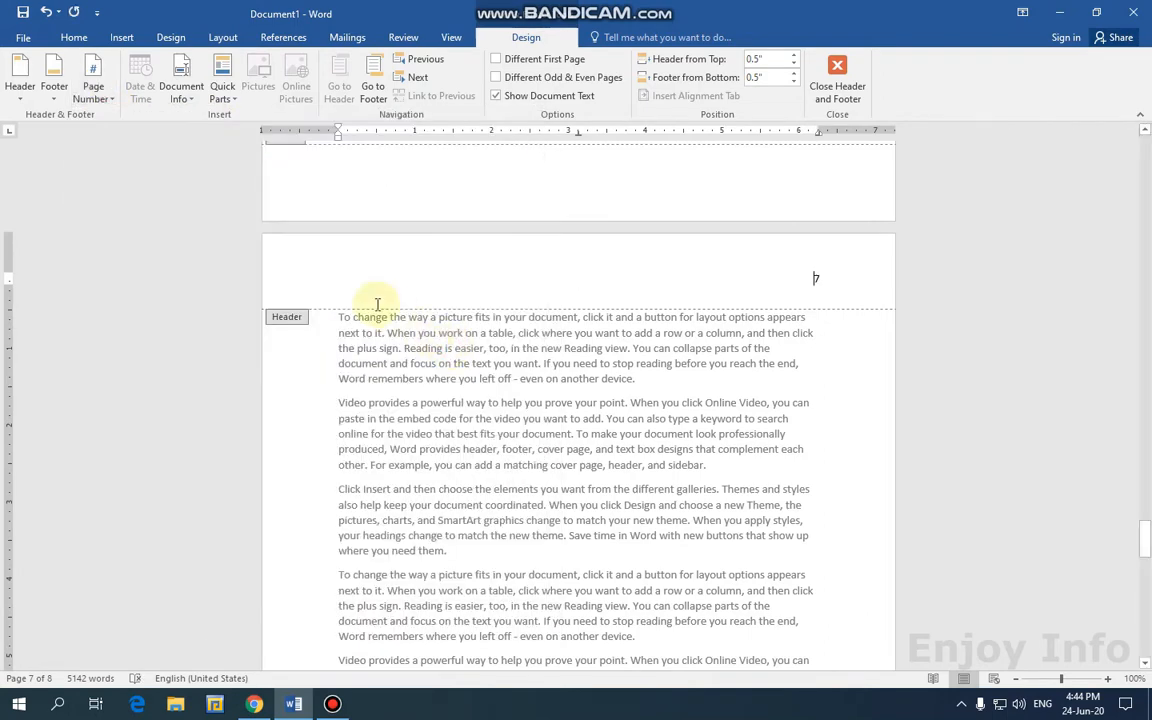
click(93, 90)
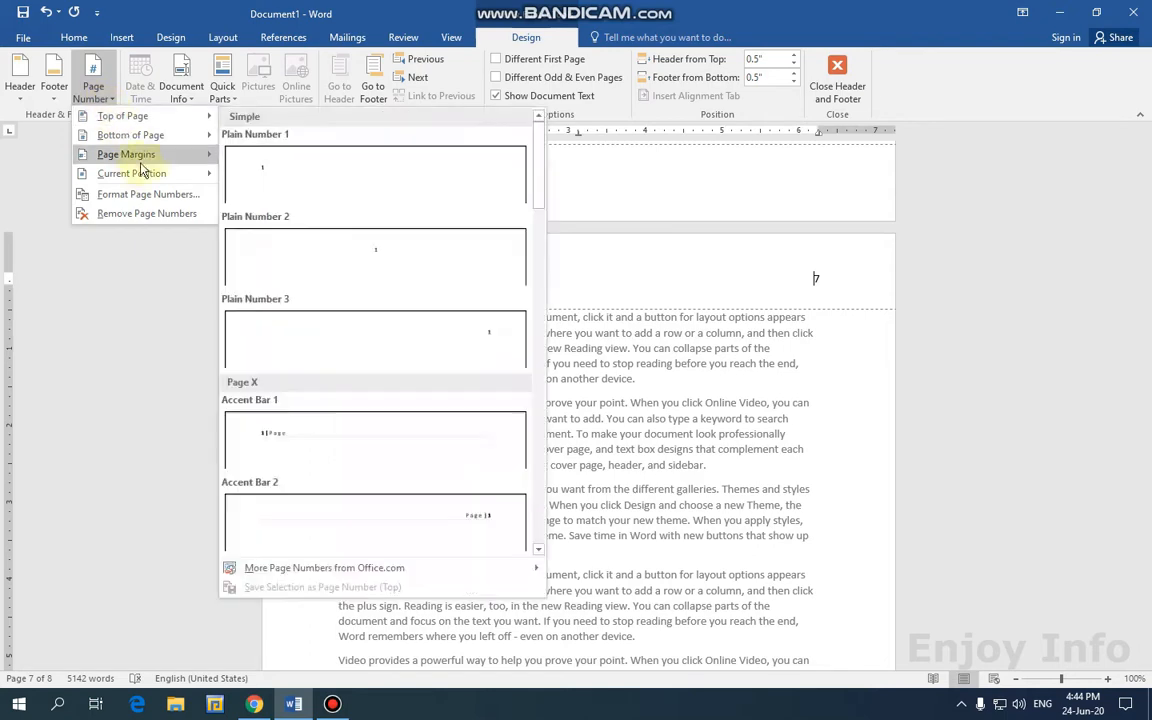
click(165, 214)
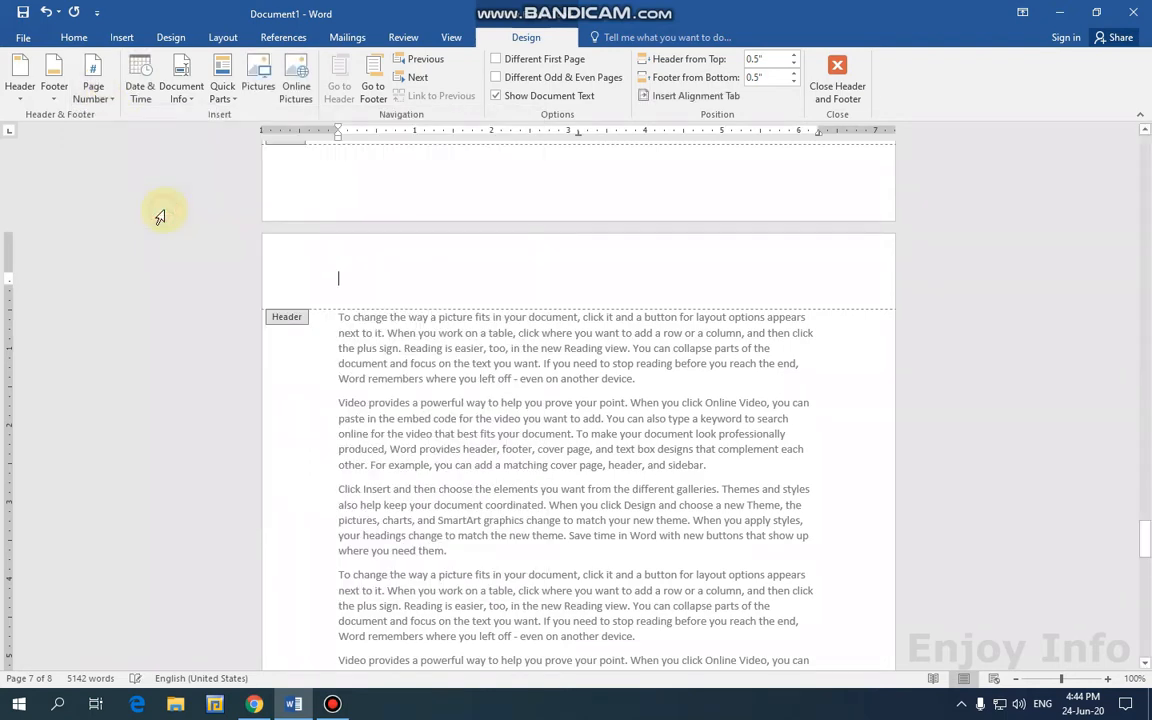
Add a Dots-style page number at the bottom of the page and close header and footer editing.
click(113, 104)
mouse_move(178, 150)
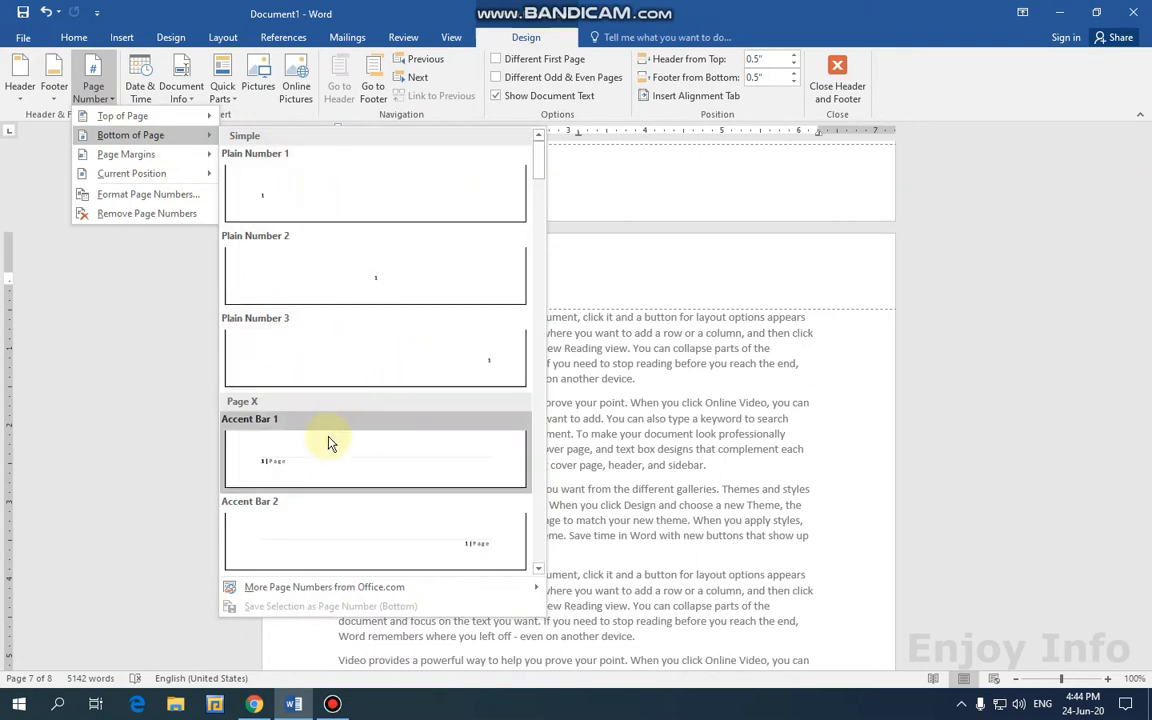
scroll(380, 398, down, 5)
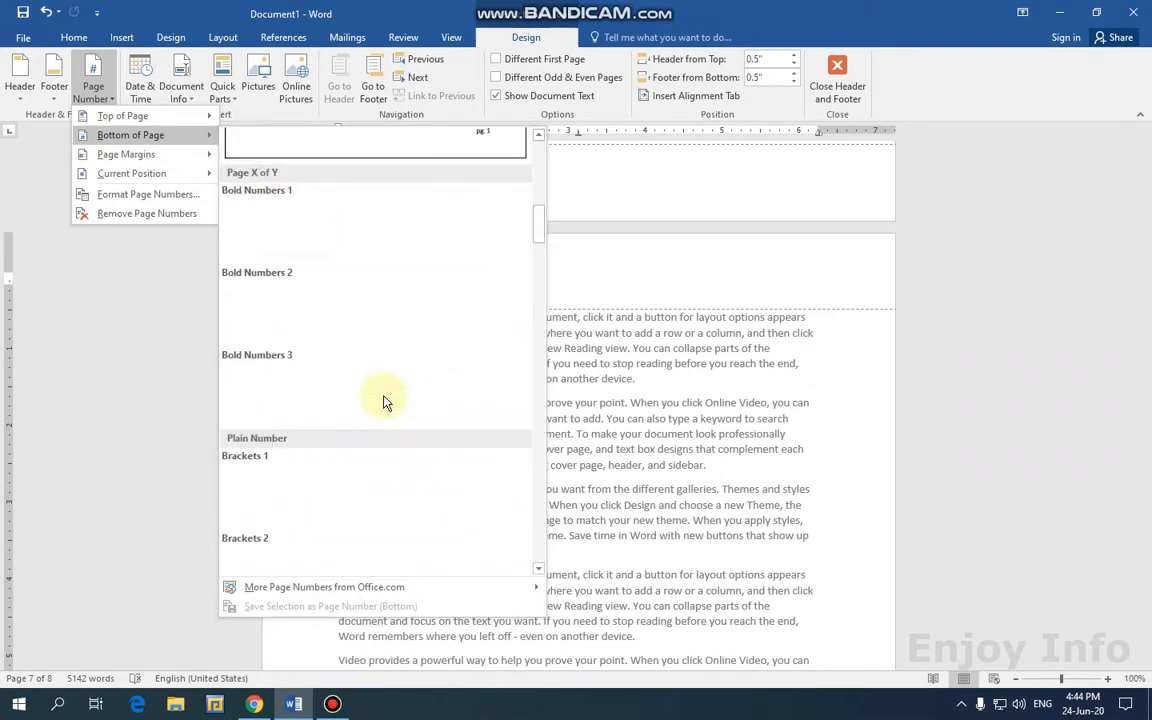
scroll(410, 415, down, 5)
scroll(400, 415, up, 3)
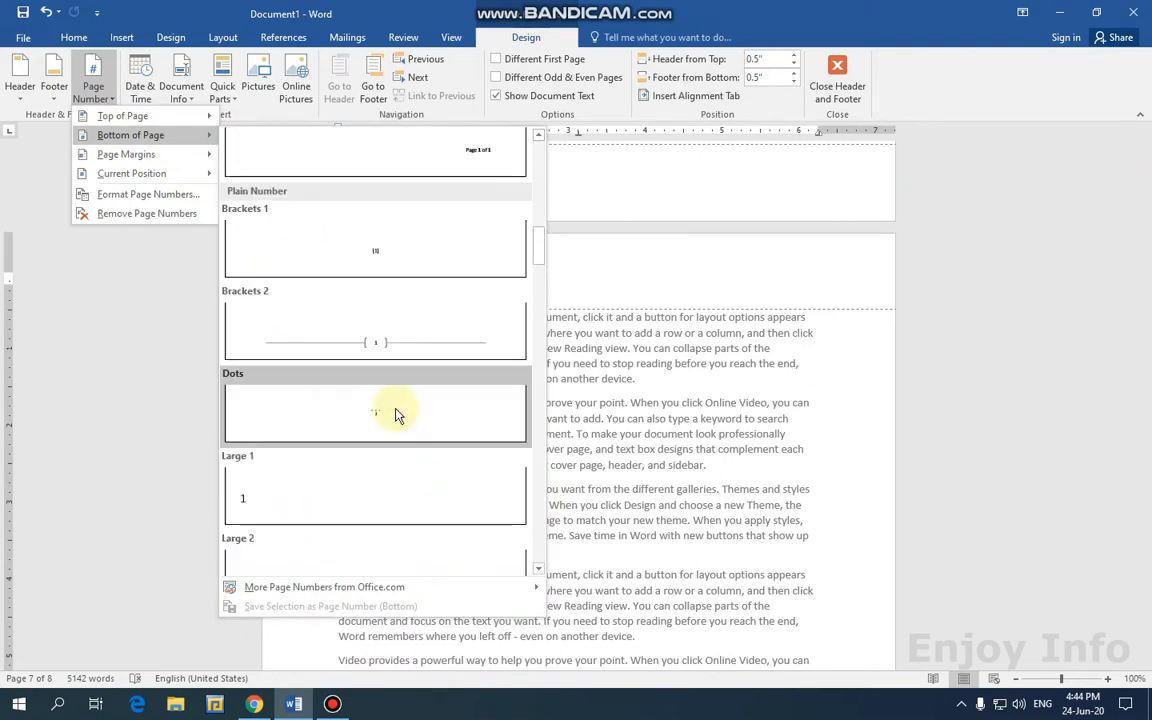
click(386, 414)
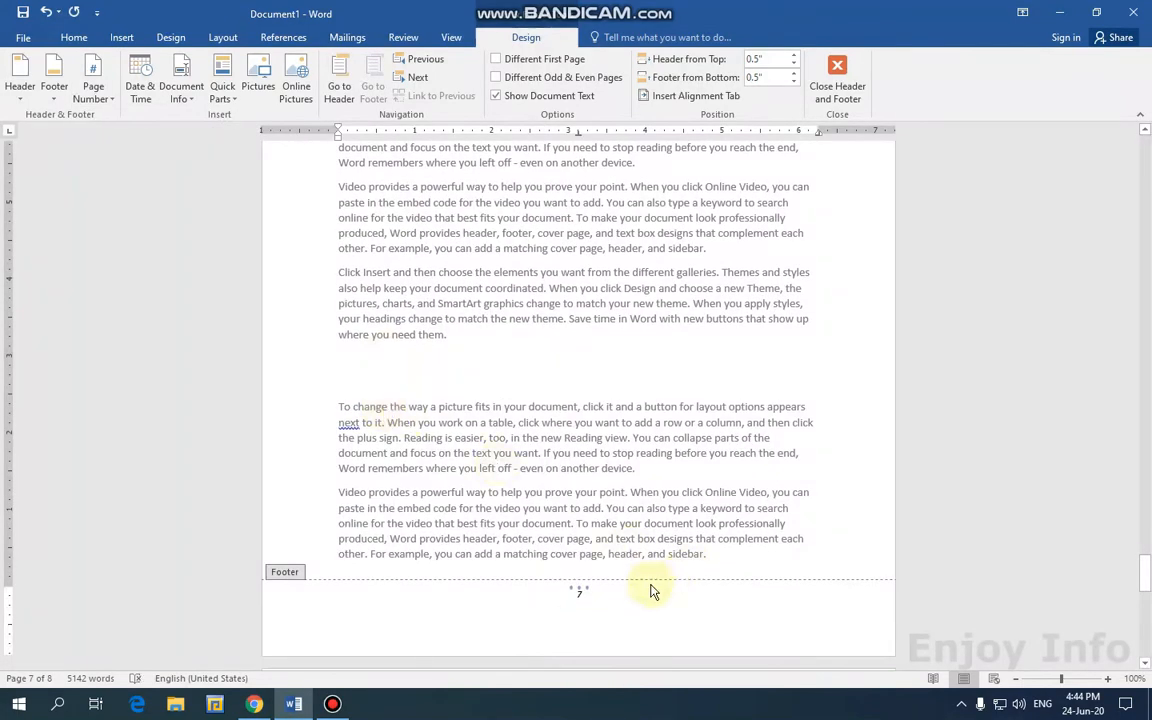
click(837, 82)
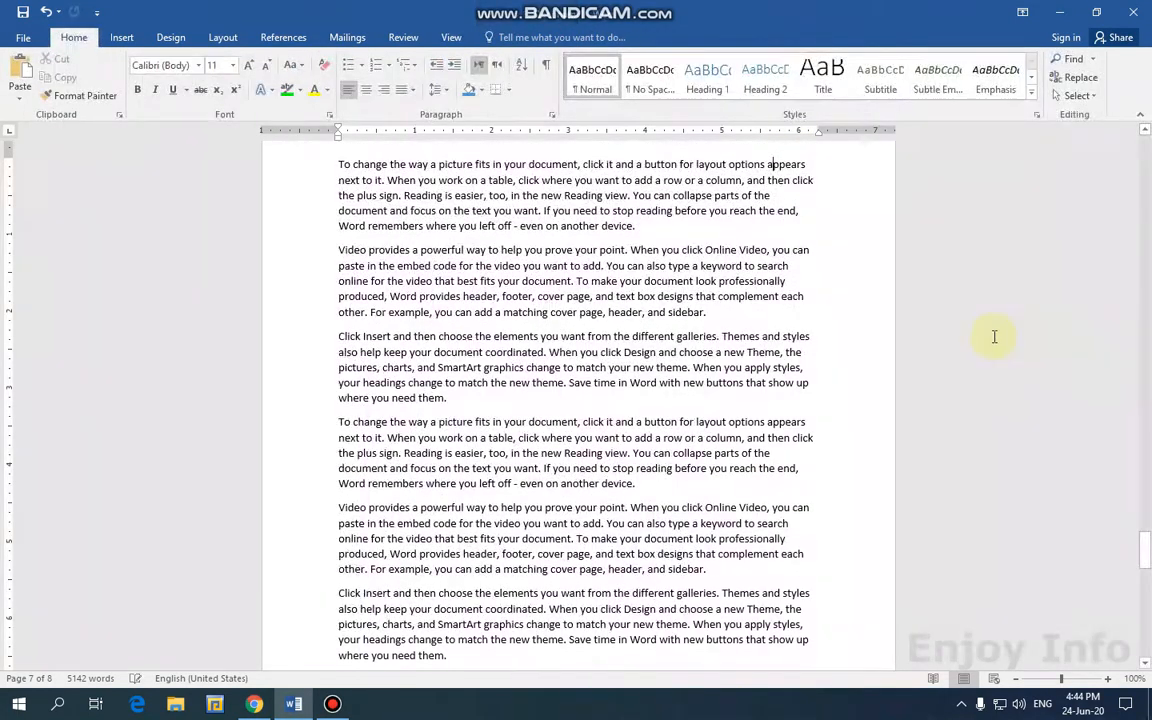
Review the page 7 number at the bottom, then return to the body text.
scroll(985, 340, down, 7)
scroll(951, 378, down, 3)
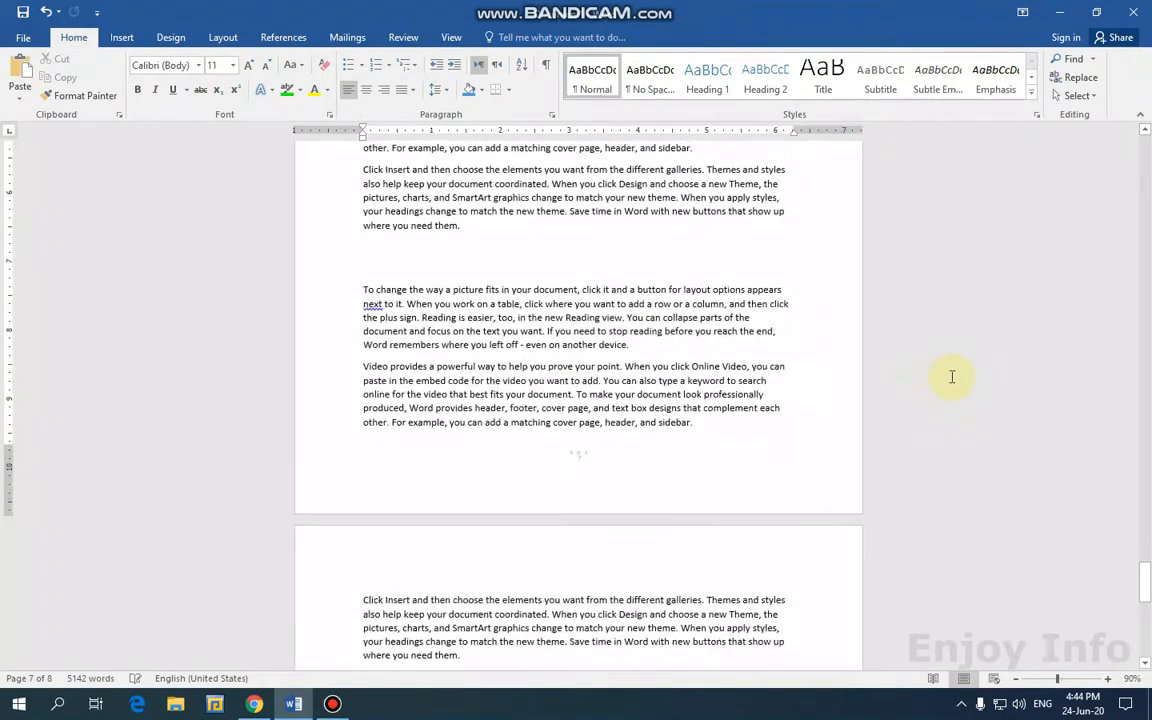
ctrl+scroll(951, 378, down, 1)
scroll(612, 328, up, 3)
scroll(645, 335, down, 12)
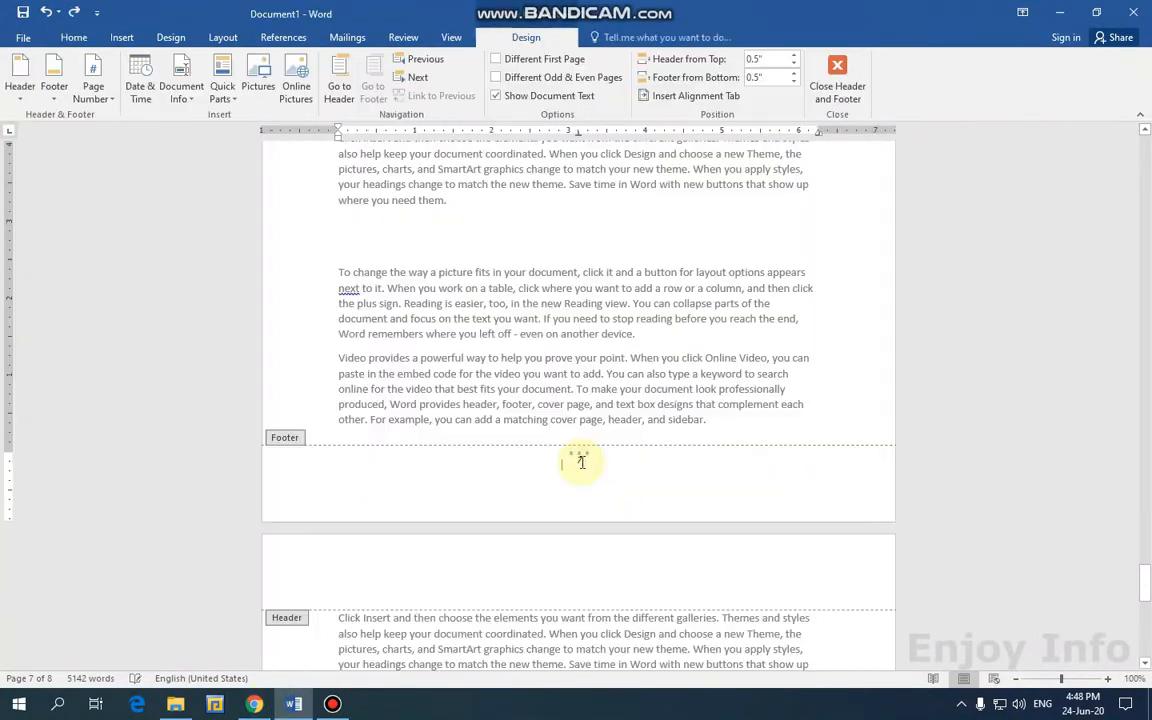
click(105, 98)
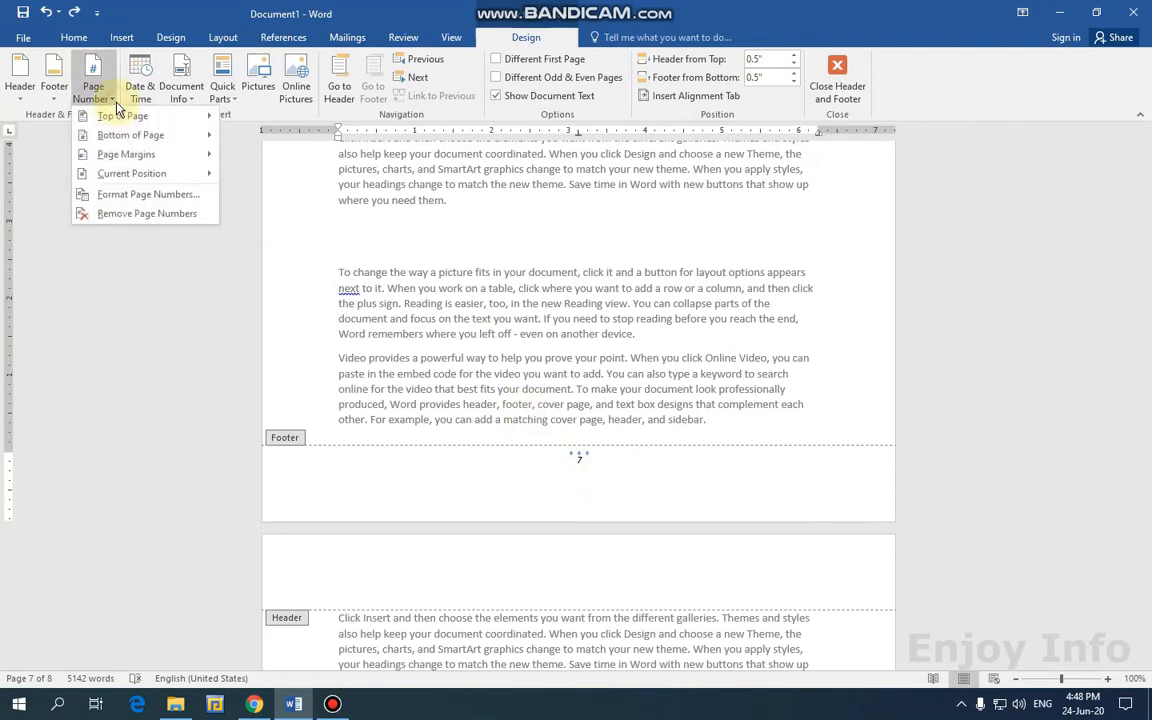
mouse_move(128, 155)
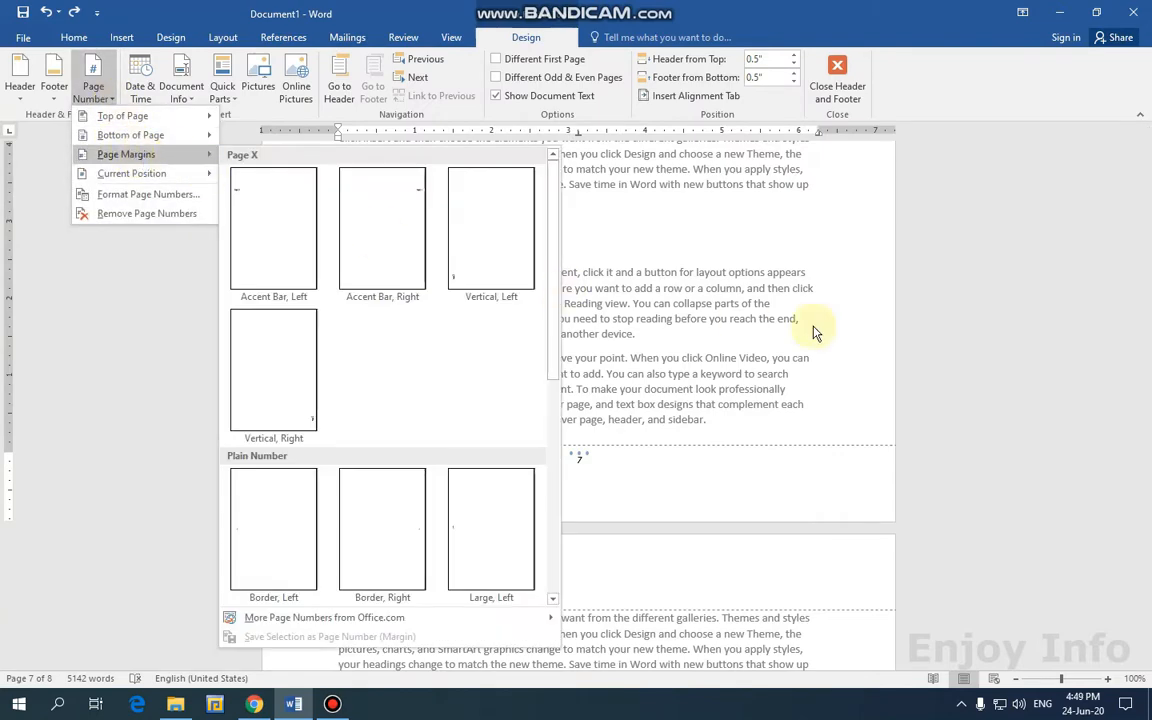
click(855, 313)
double_click(771, 296)
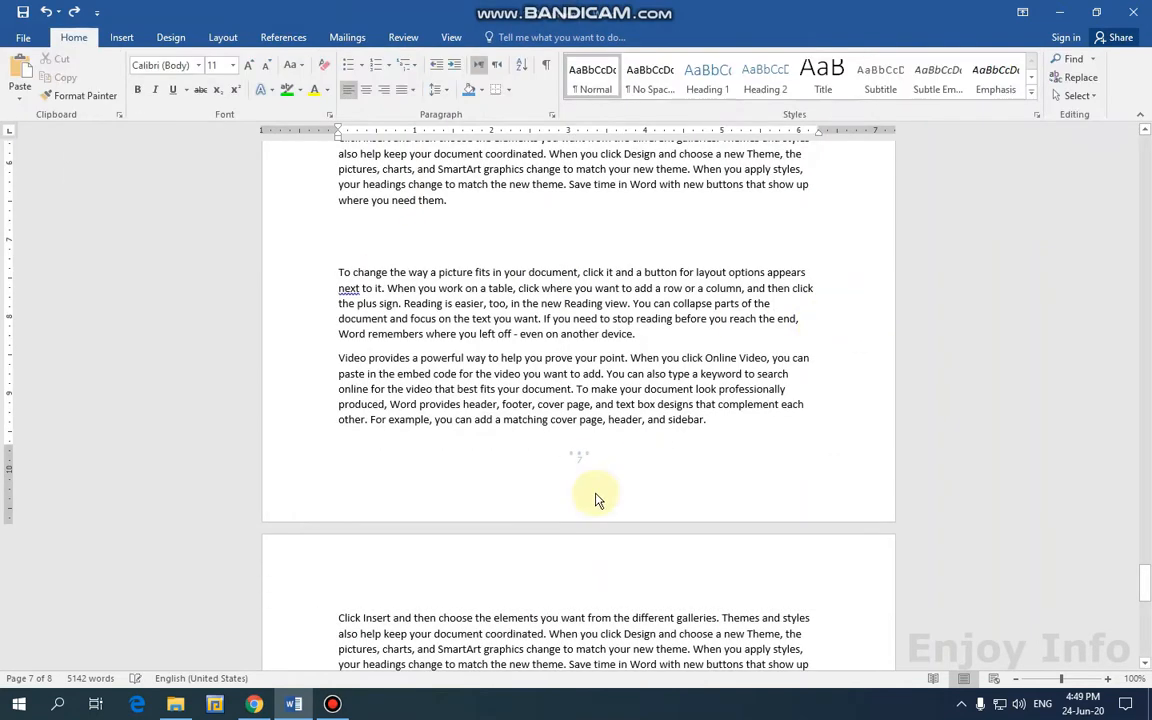
Double-click the page 6 footer and show the built-in Header designs gallery.
scroll(595, 500, up, 10)
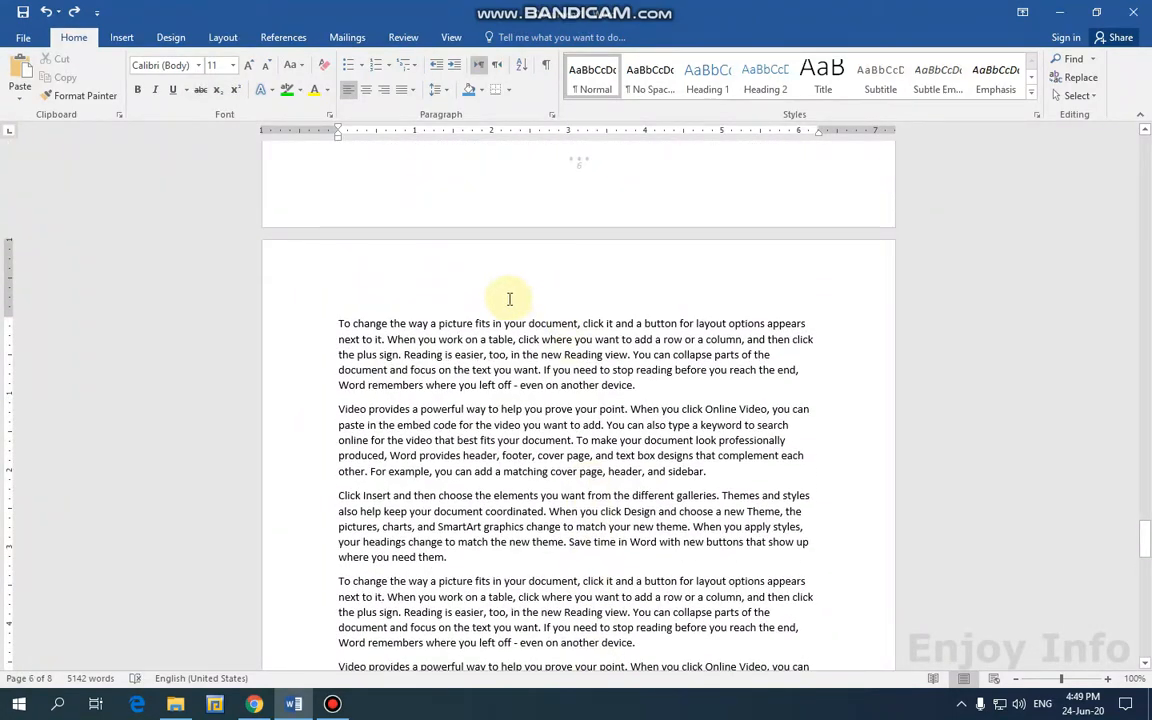
double_click(579, 163)
click(20, 92)
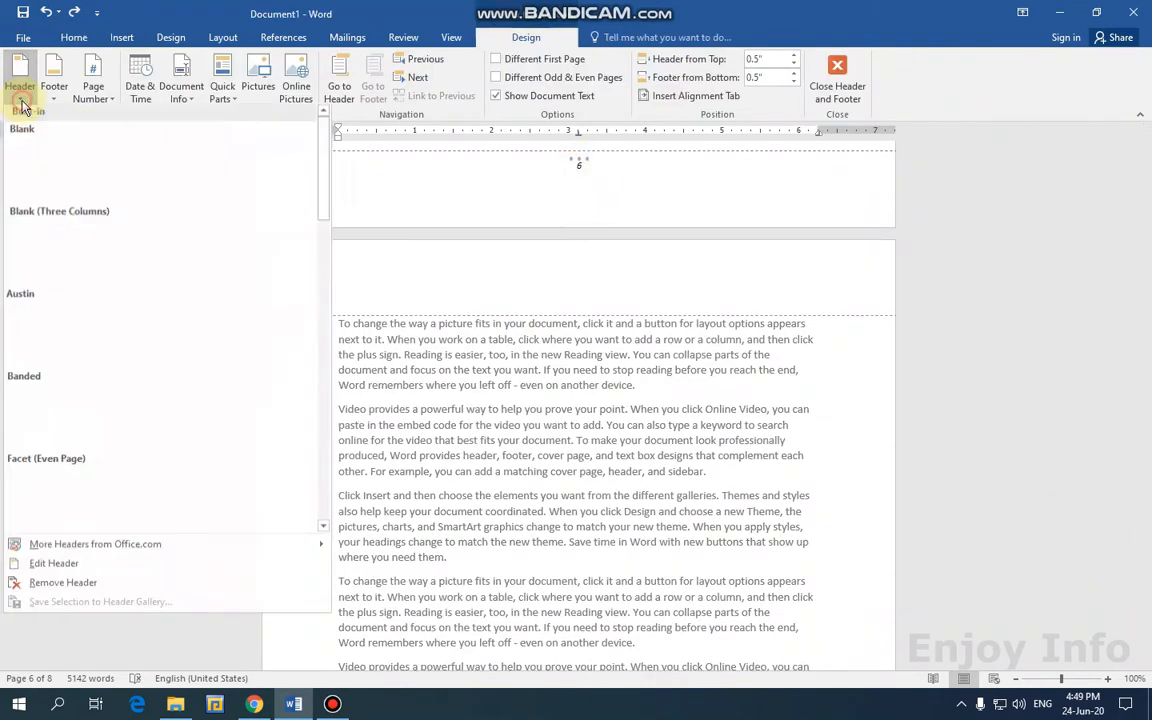
Insert the Banded header with the blue ENJOY INFO bar.
click(168, 417)
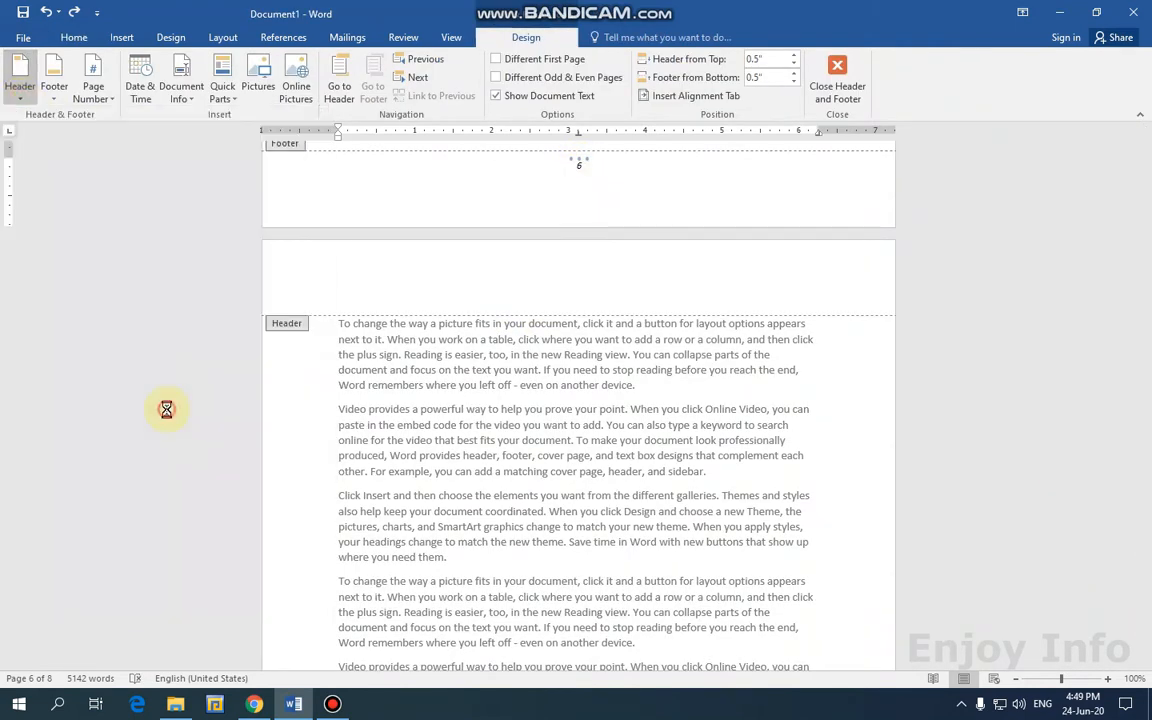
scroll(479, 309, down, 7)
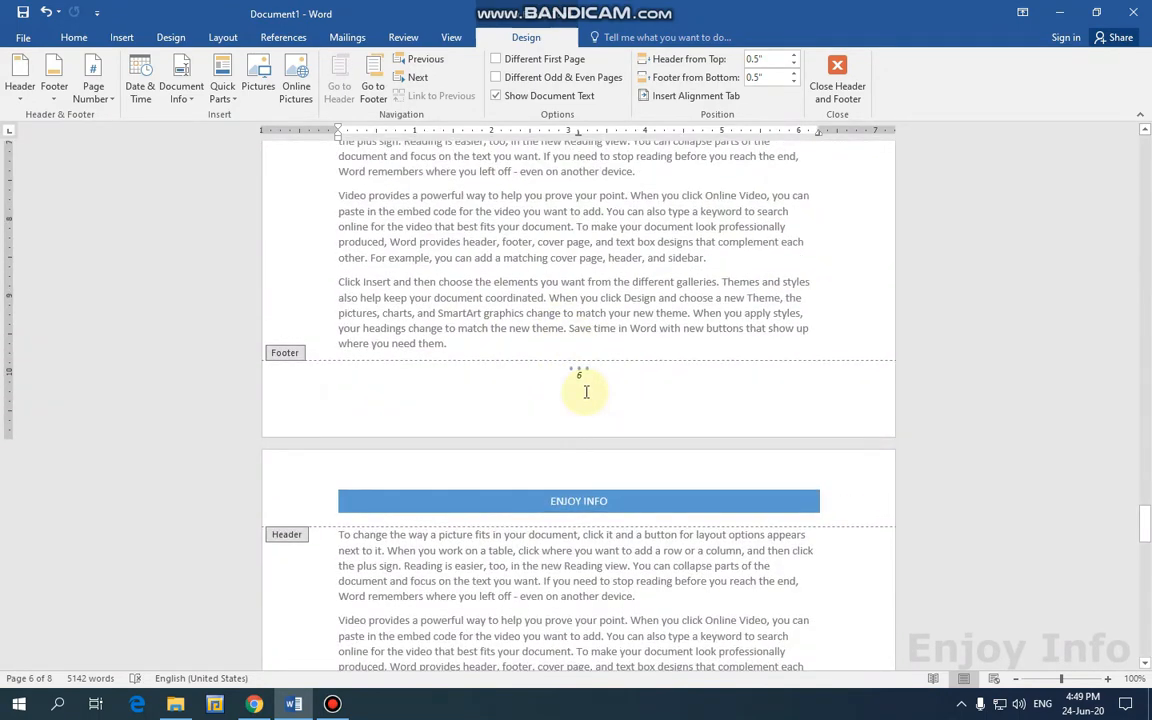
scroll(586, 391, up, 8)
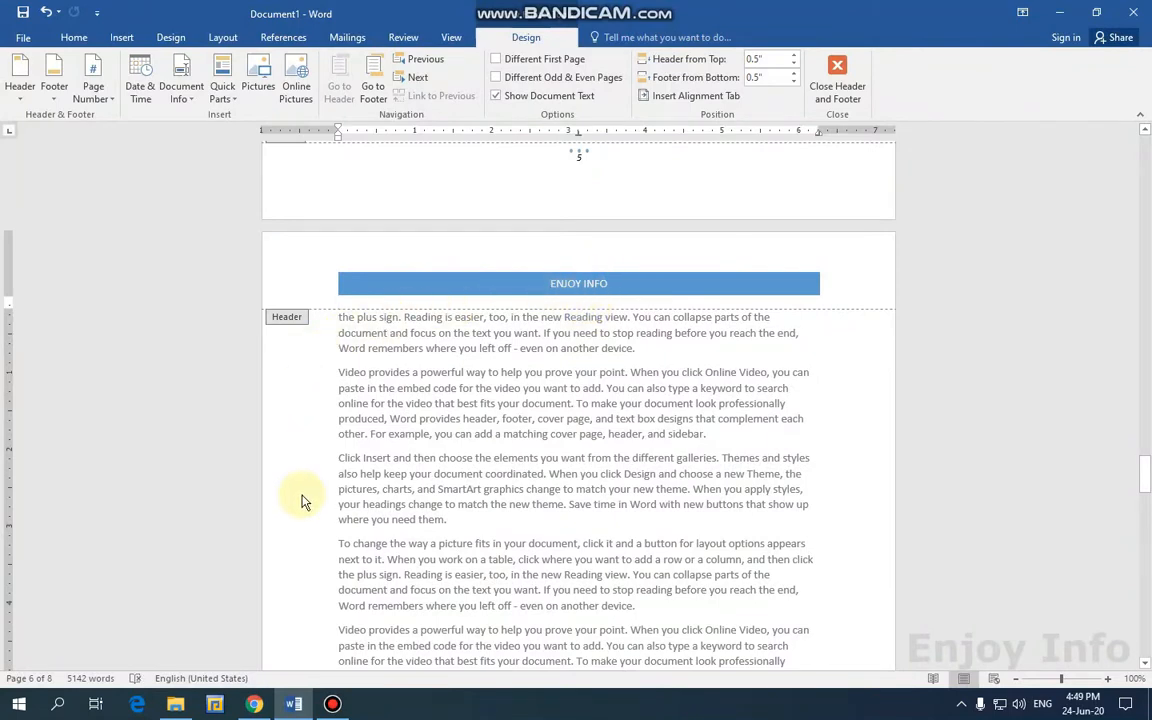
scroll(305, 450, down, 4)
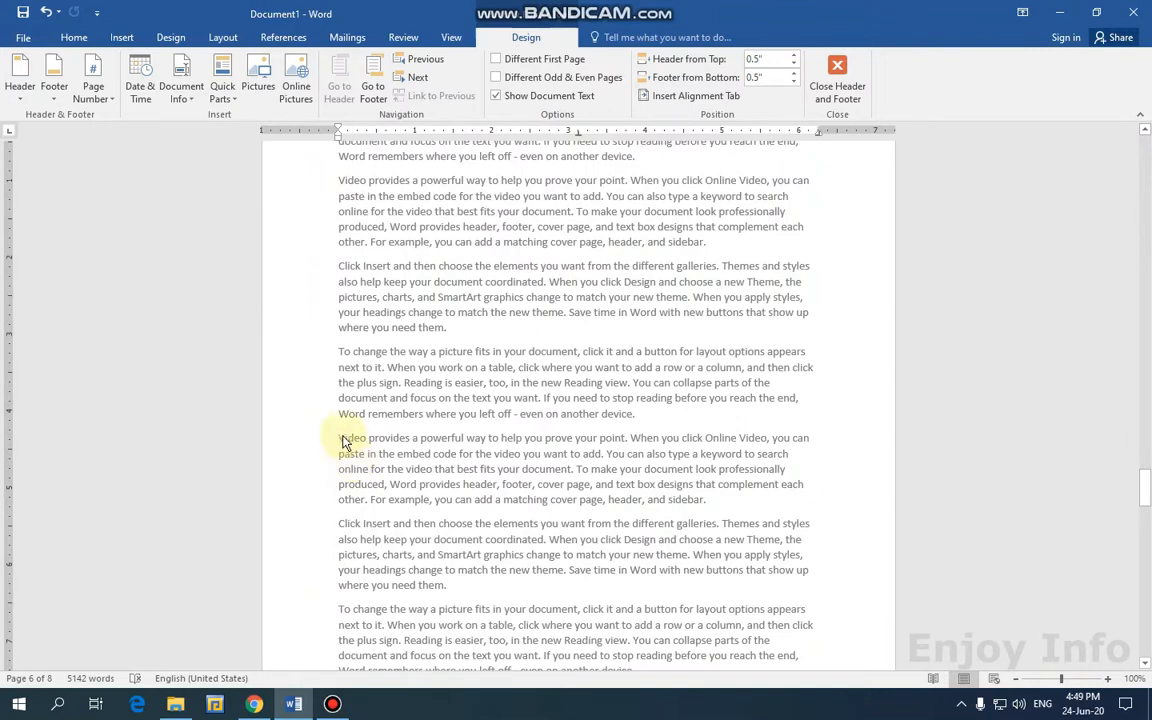
scroll(312, 333, up, 2)
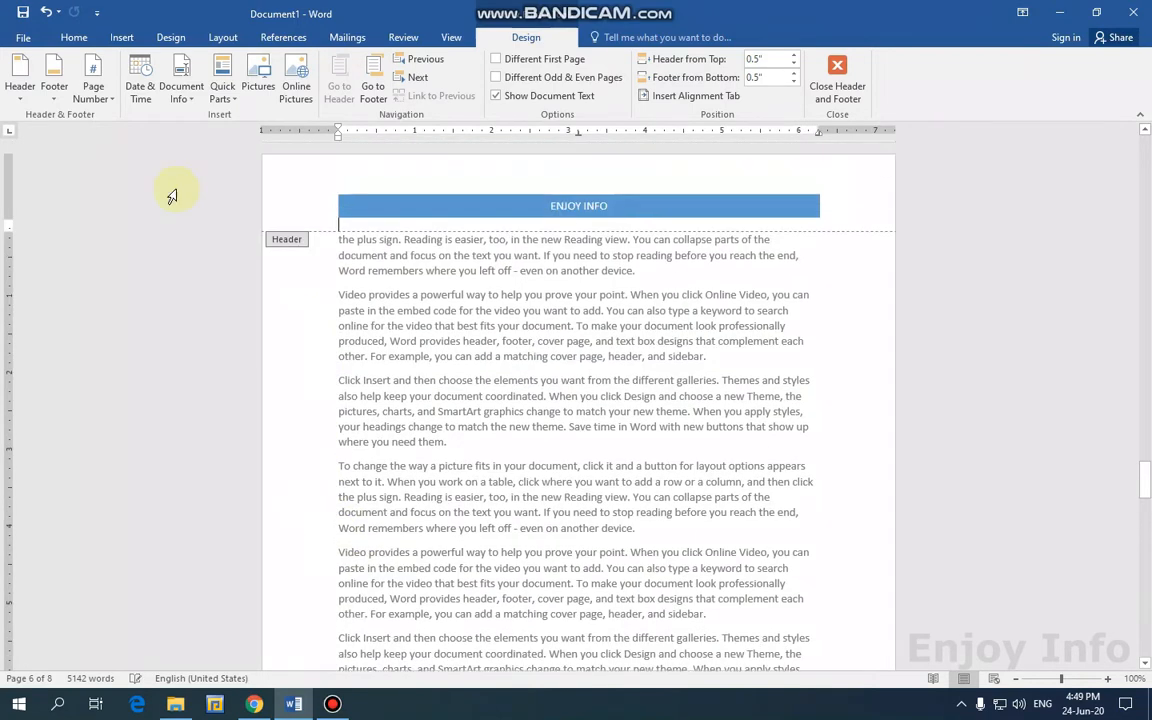
Add an Accent Bar, Left margin page number reading 'Page | 6'.
click(93, 92)
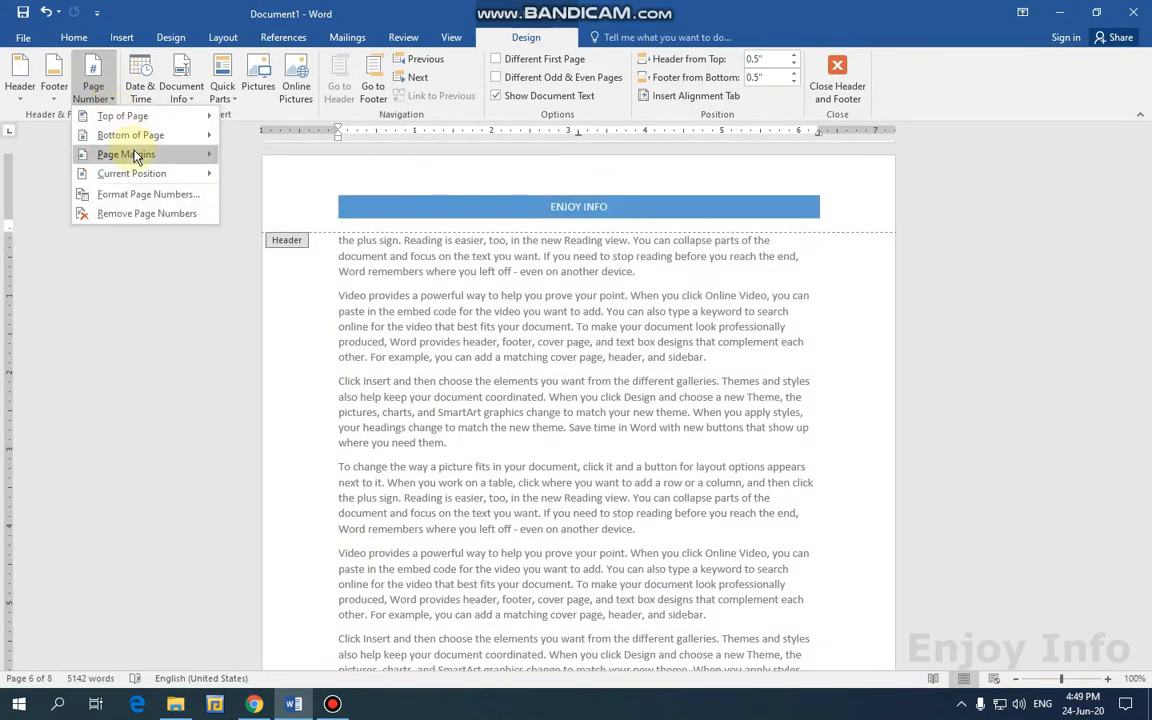
mouse_move(137, 157)
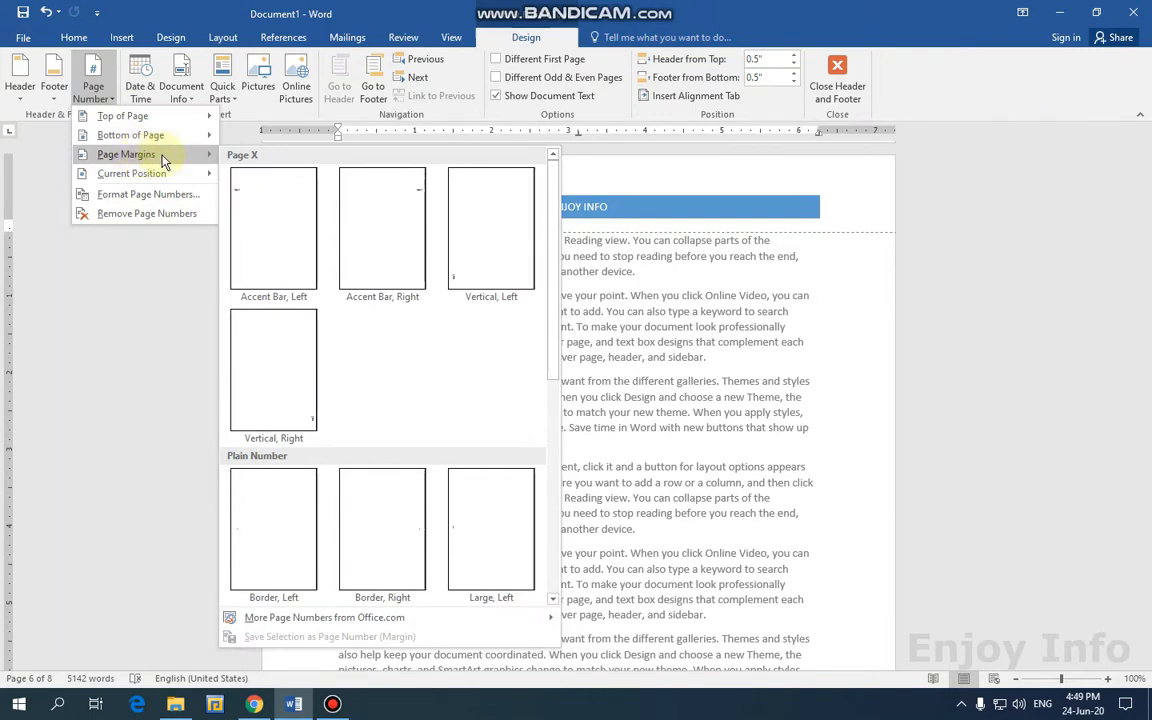
click(869, 301)
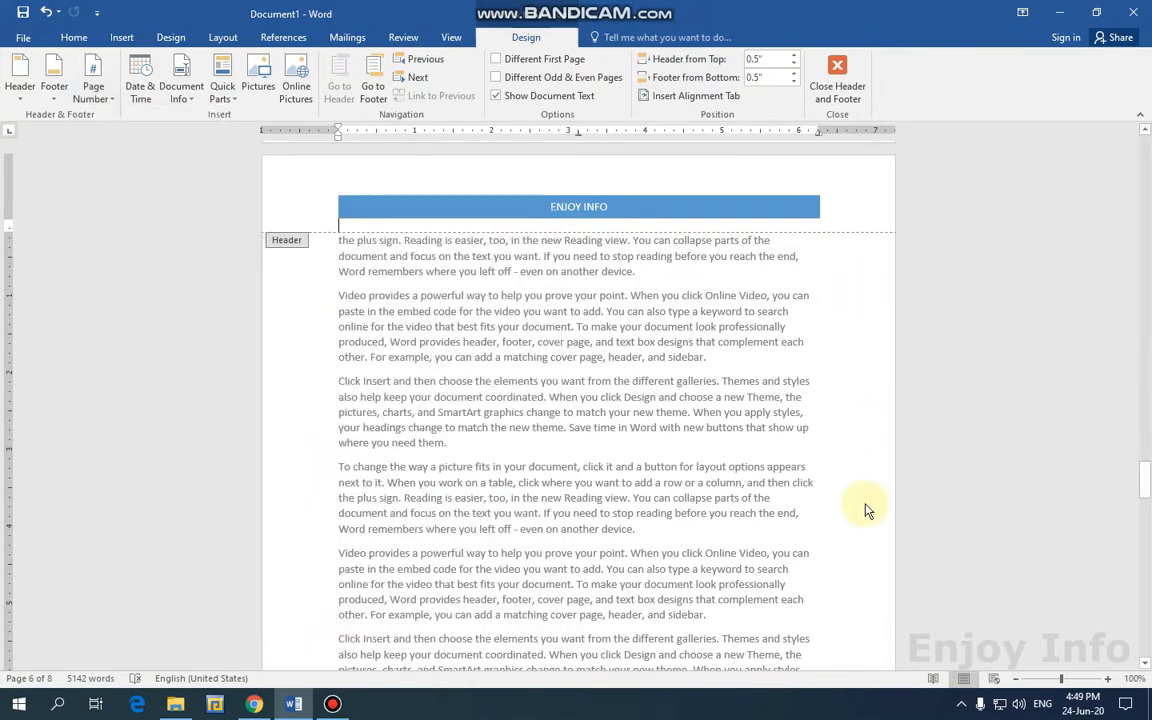
scroll(840, 518, down, 2)
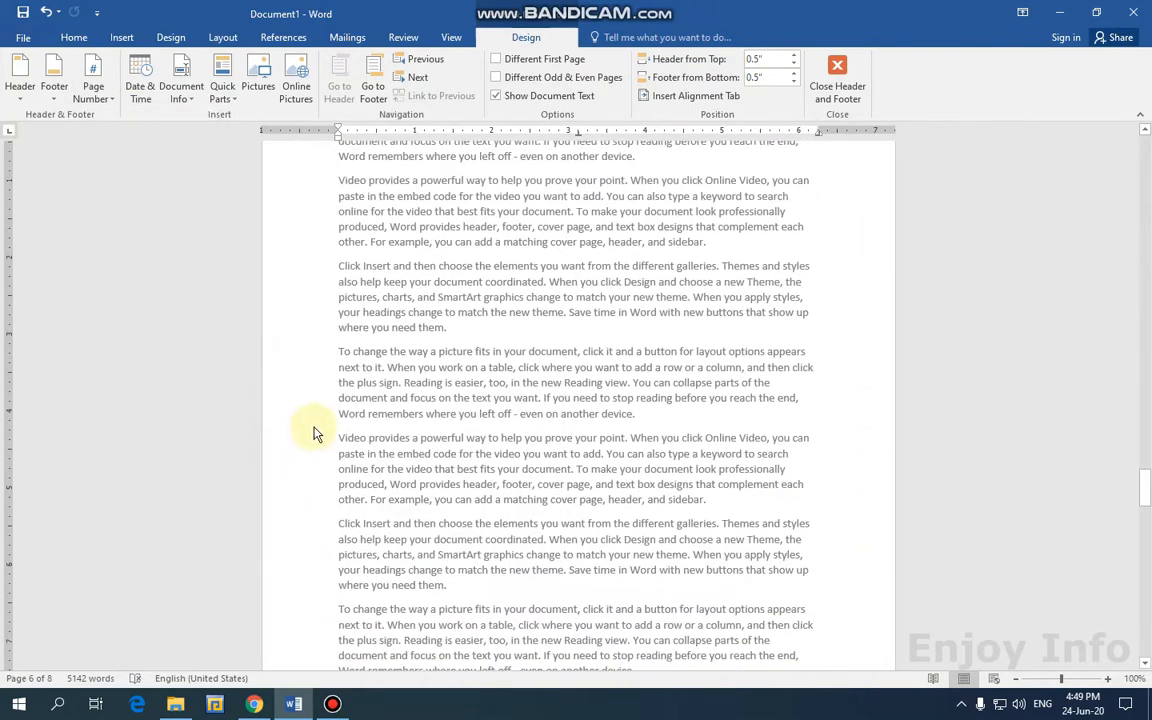
click(105, 100)
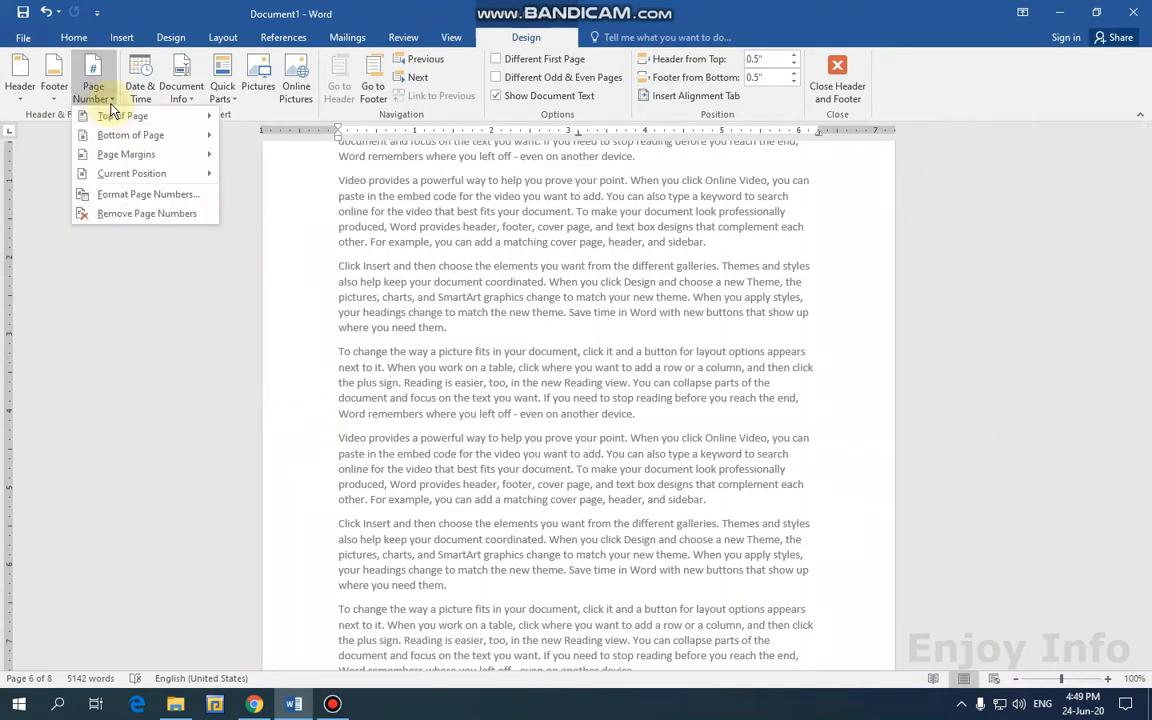
mouse_move(125, 154)
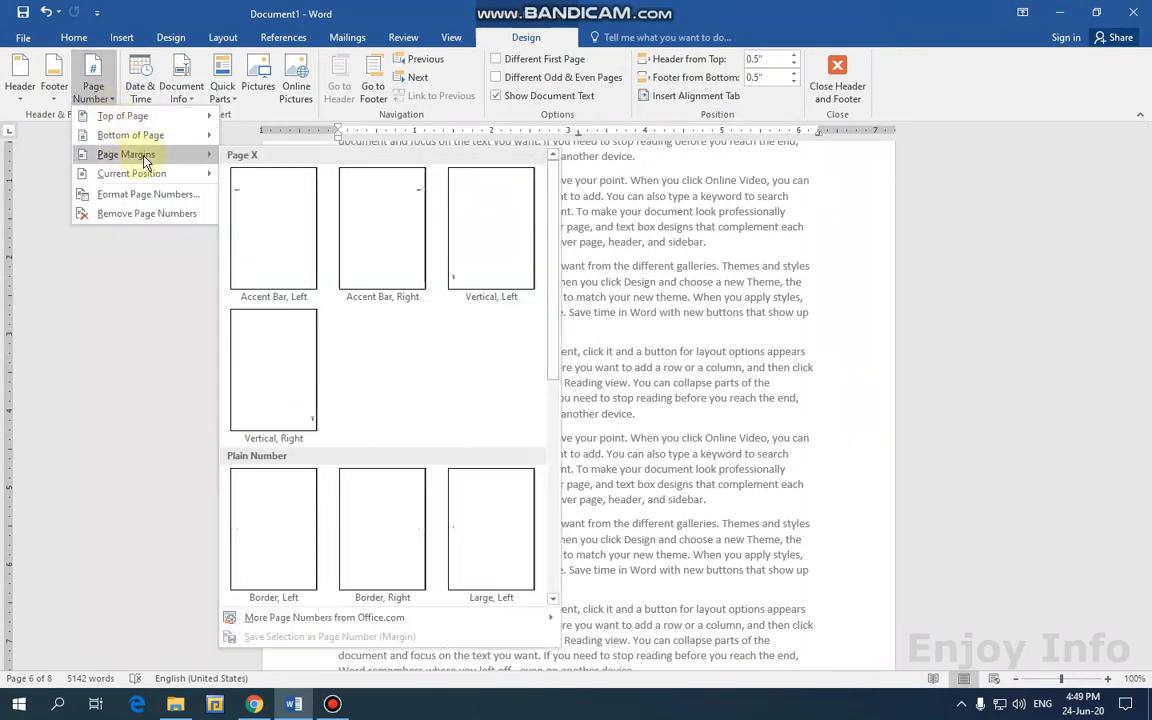
click(270, 222)
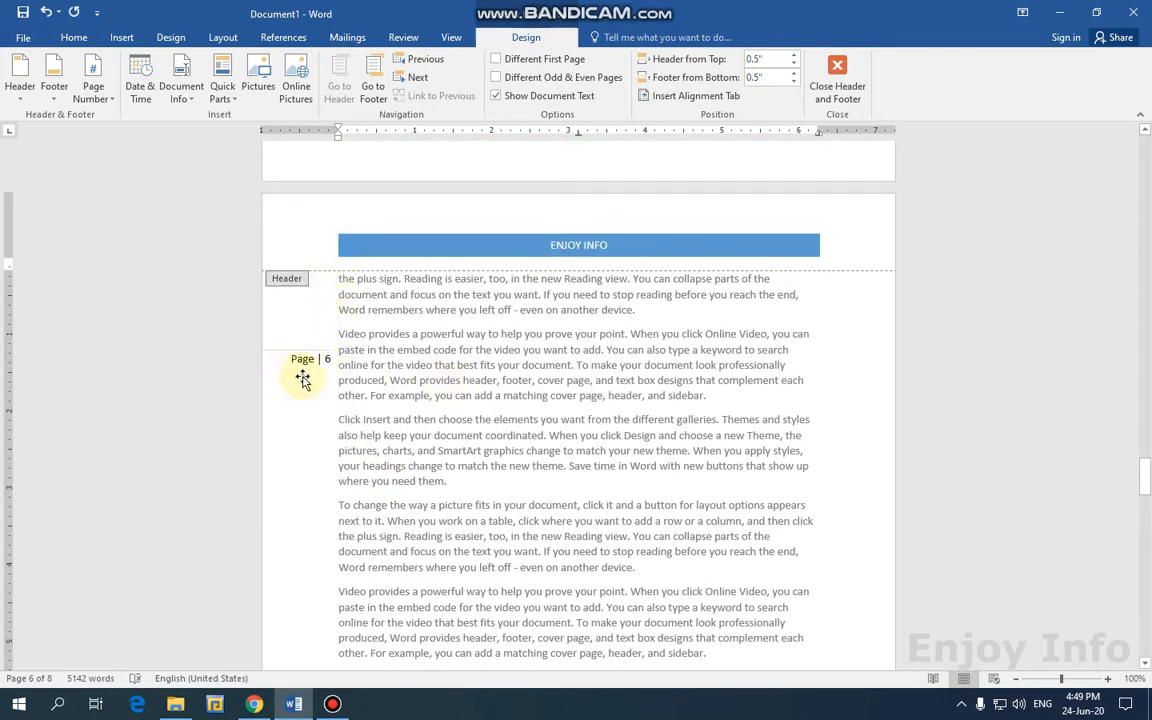
Remove the existing page number from page 6.
scroll(597, 437, down, 12)
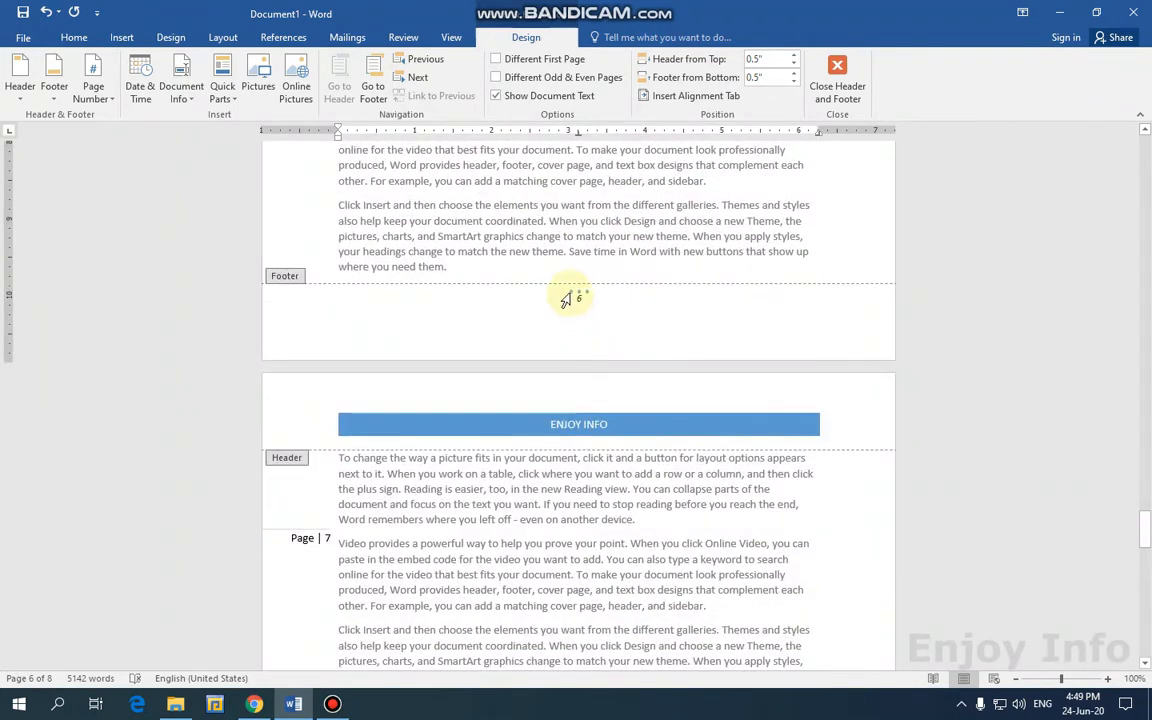
click(94, 90)
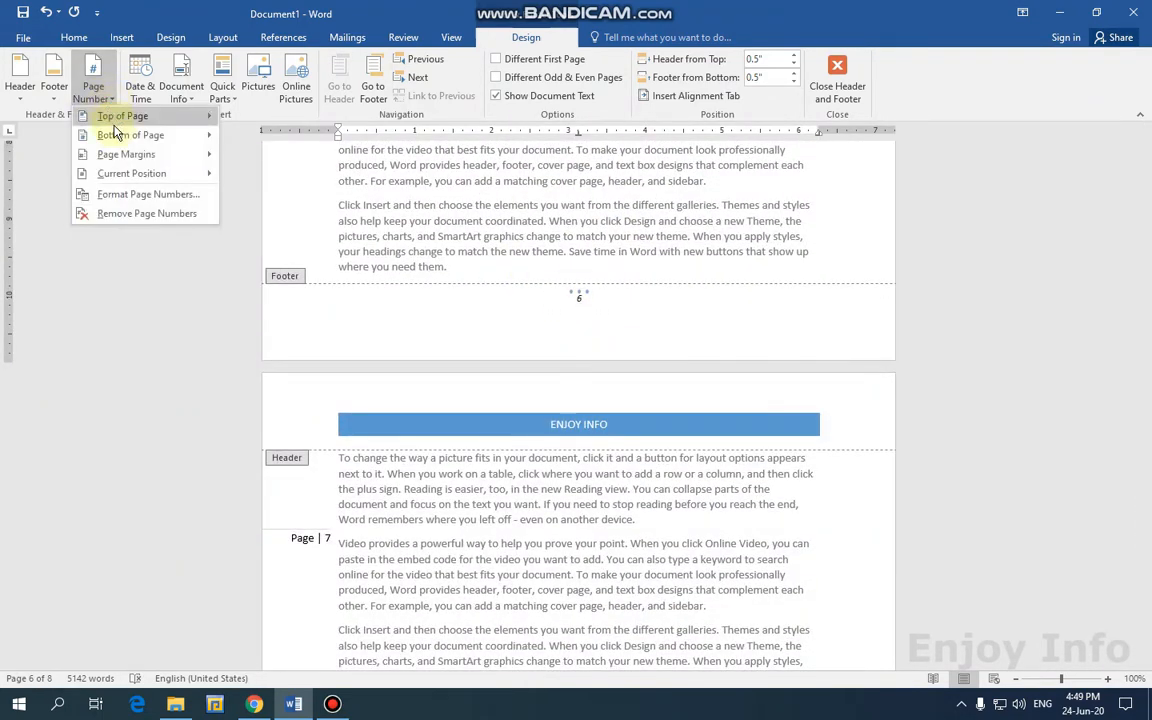
click(151, 216)
scroll(278, 299, up, 3)
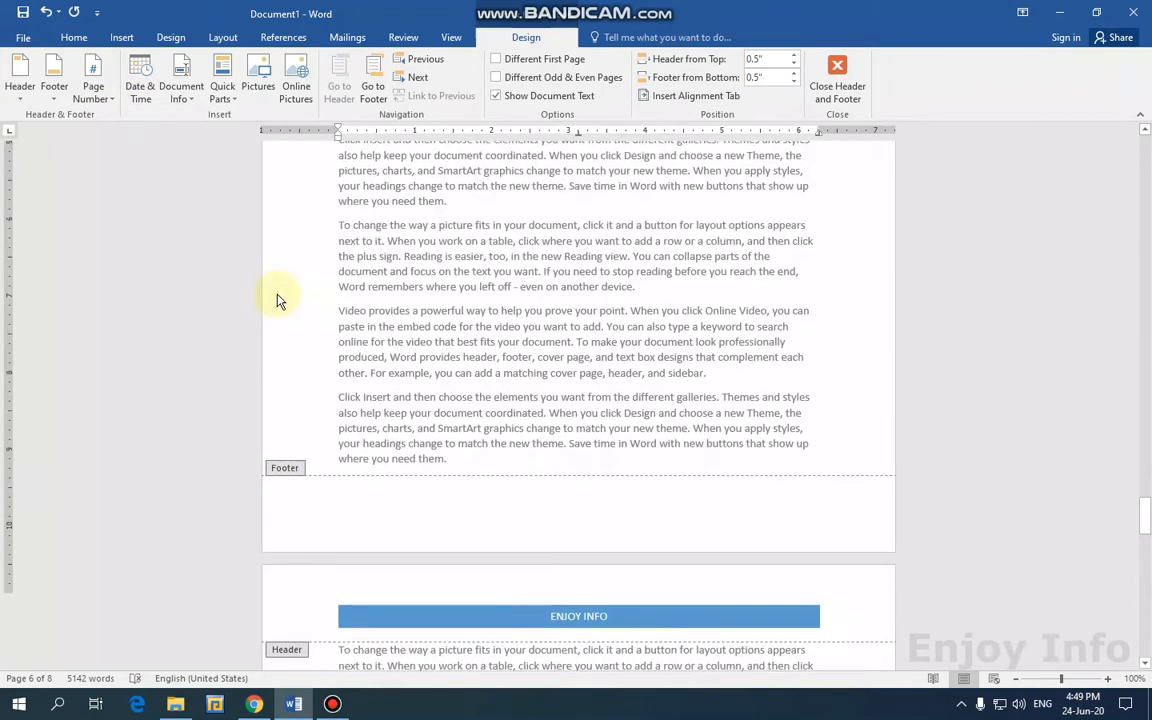
scroll(278, 299, down, 8)
scroll(287, 292, up, 1)
Insert an Accent Bar, Right margin number and drag the 'Page | 6' box into the left margin.
click(103, 102)
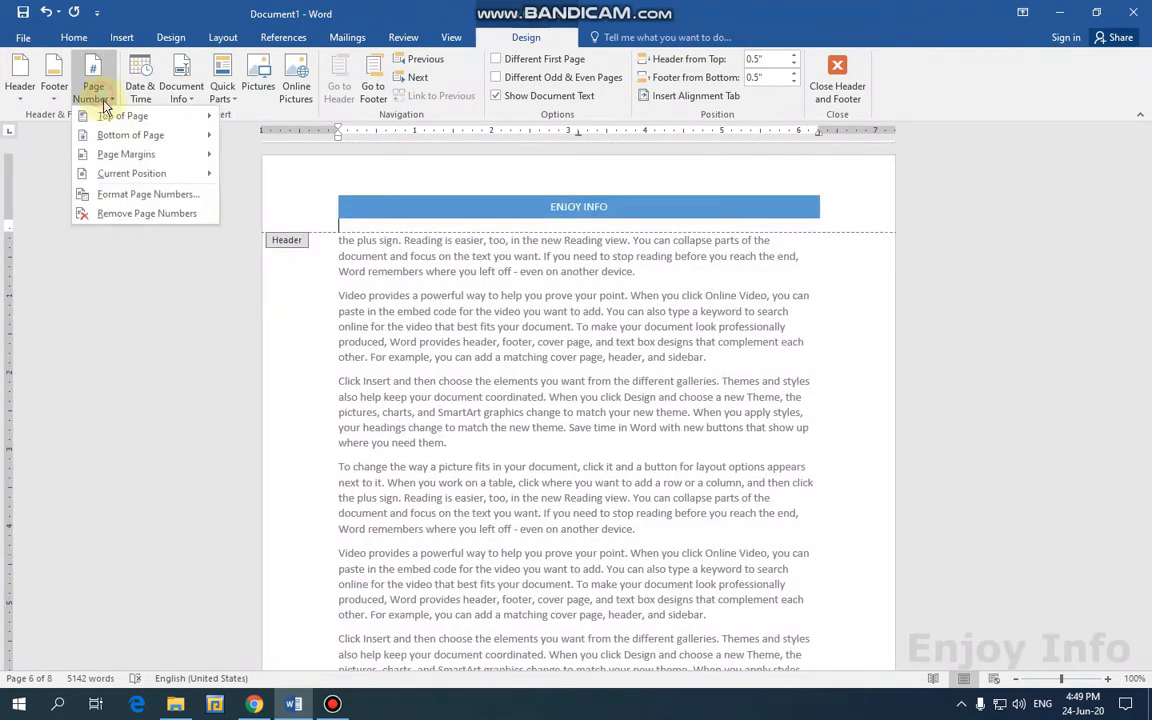
mouse_move(125, 154)
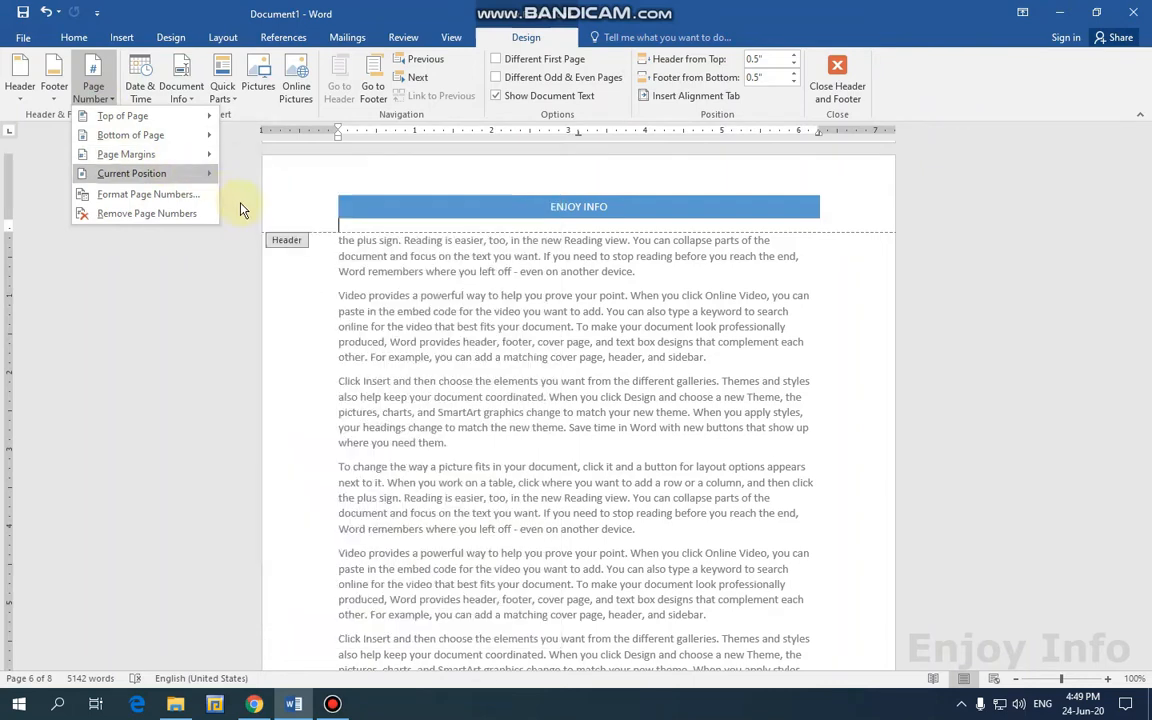
mouse_move(168, 158)
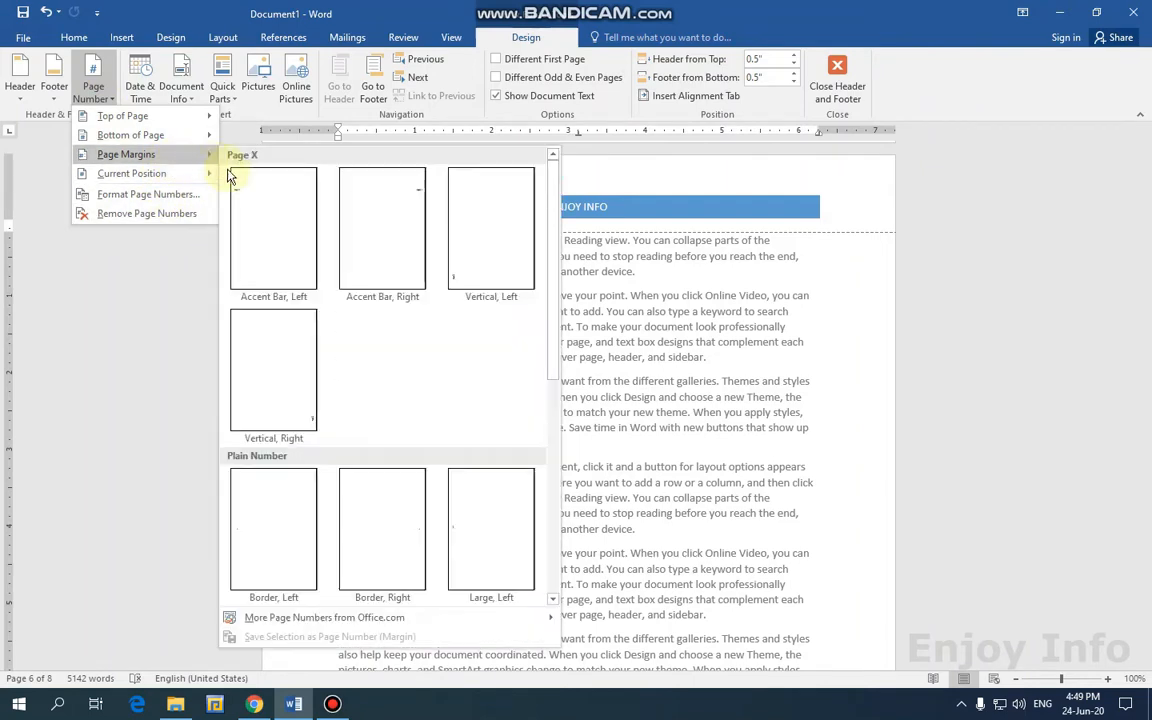
click(403, 237)
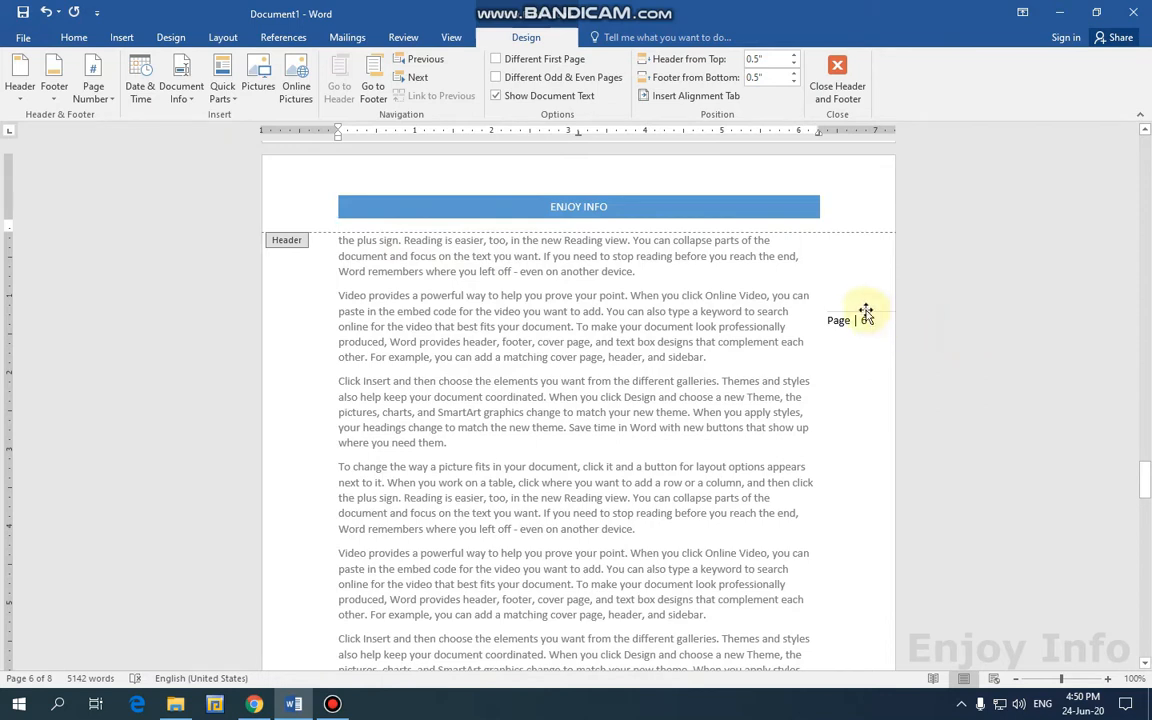
drag(866, 312, 745, 418)
mouse_move(641, 413)
mouse_down()
mouse_move(303, 399)
mouse_move(319, 396)
mouse_up()
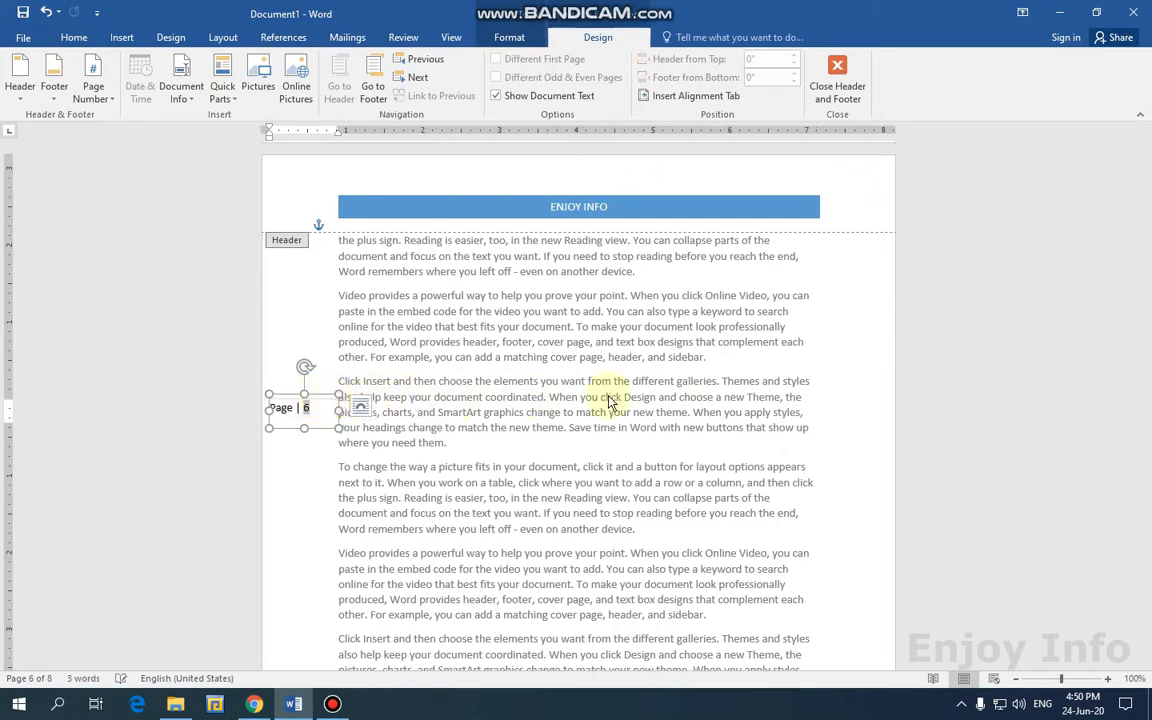
Close header and footer editing and move down through the document to page 5.
click(838, 90)
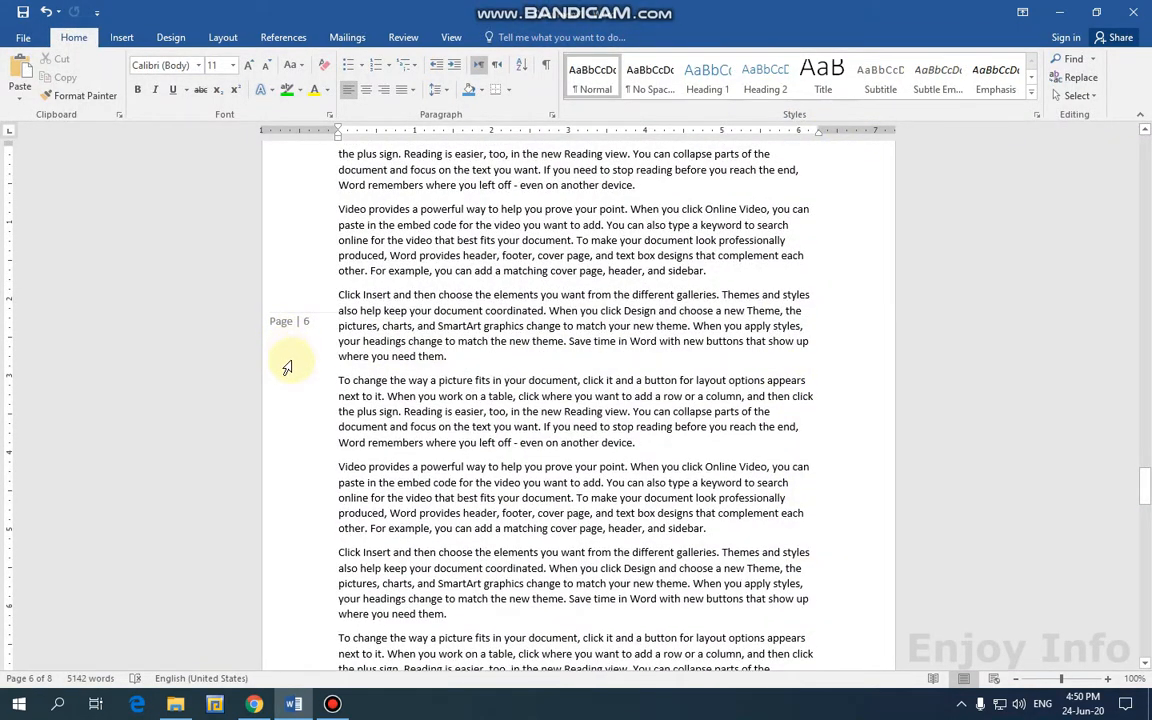
scroll(287, 368, up, 10)
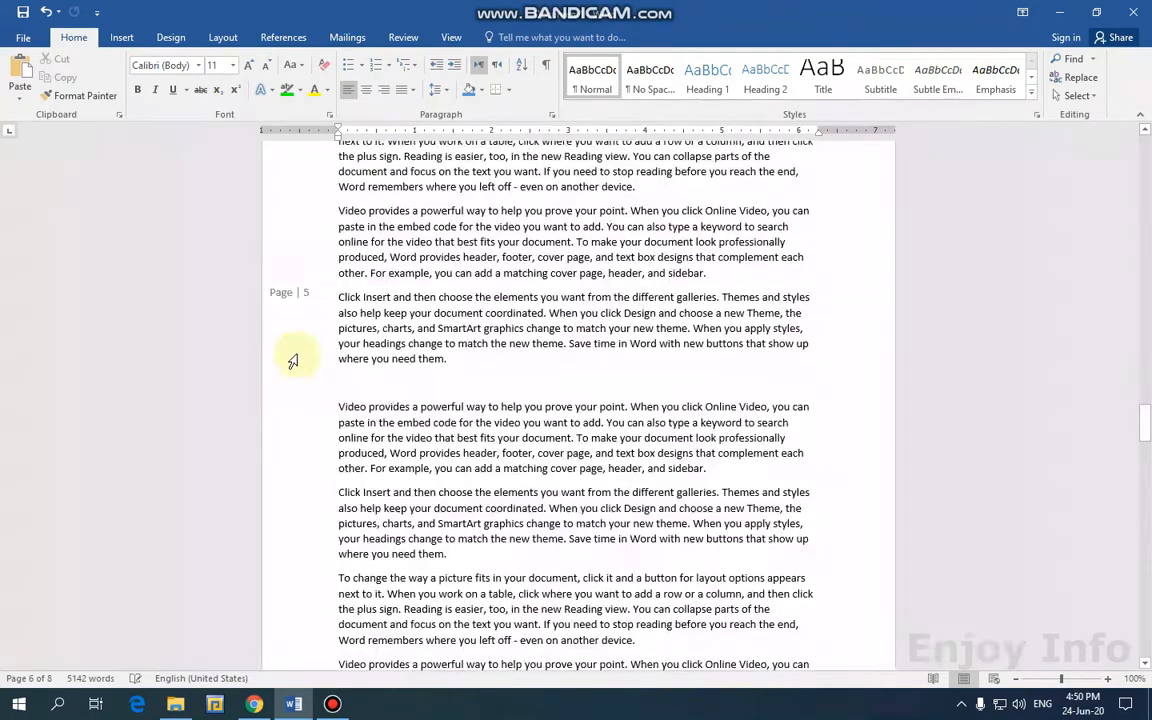
scroll(292, 360, up, 6)
scroll(298, 337, down, 3)
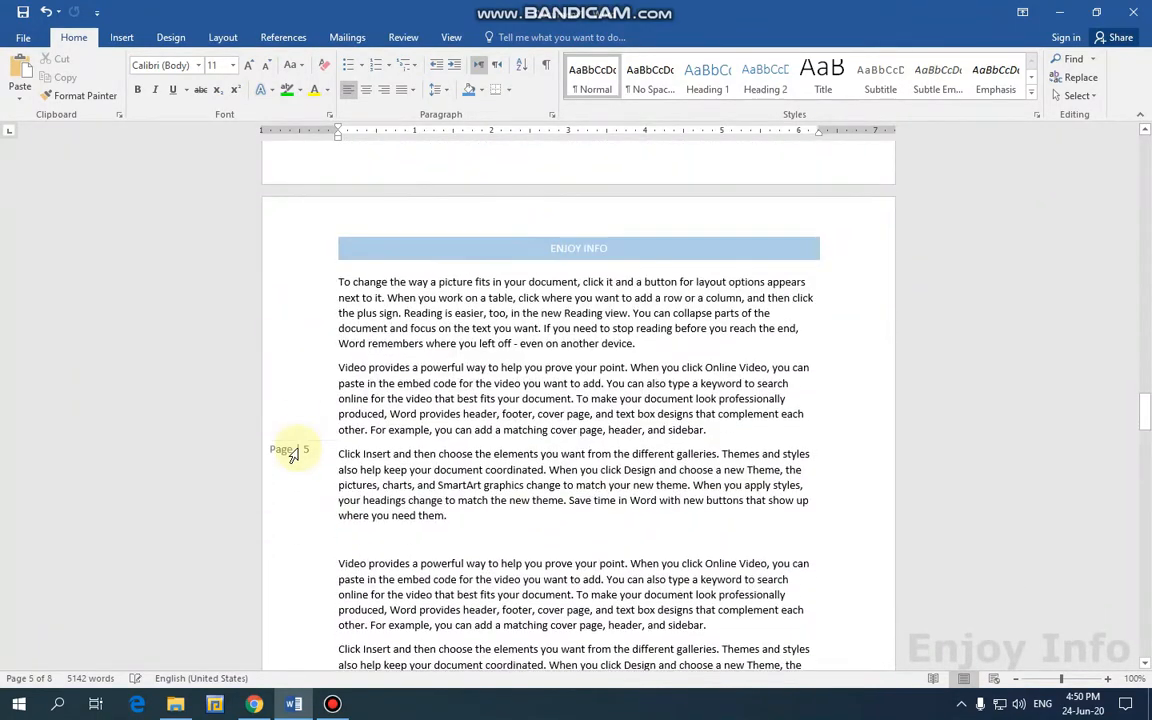
click(292, 455)
click(300, 313)
scroll(752, 392, down, 2)
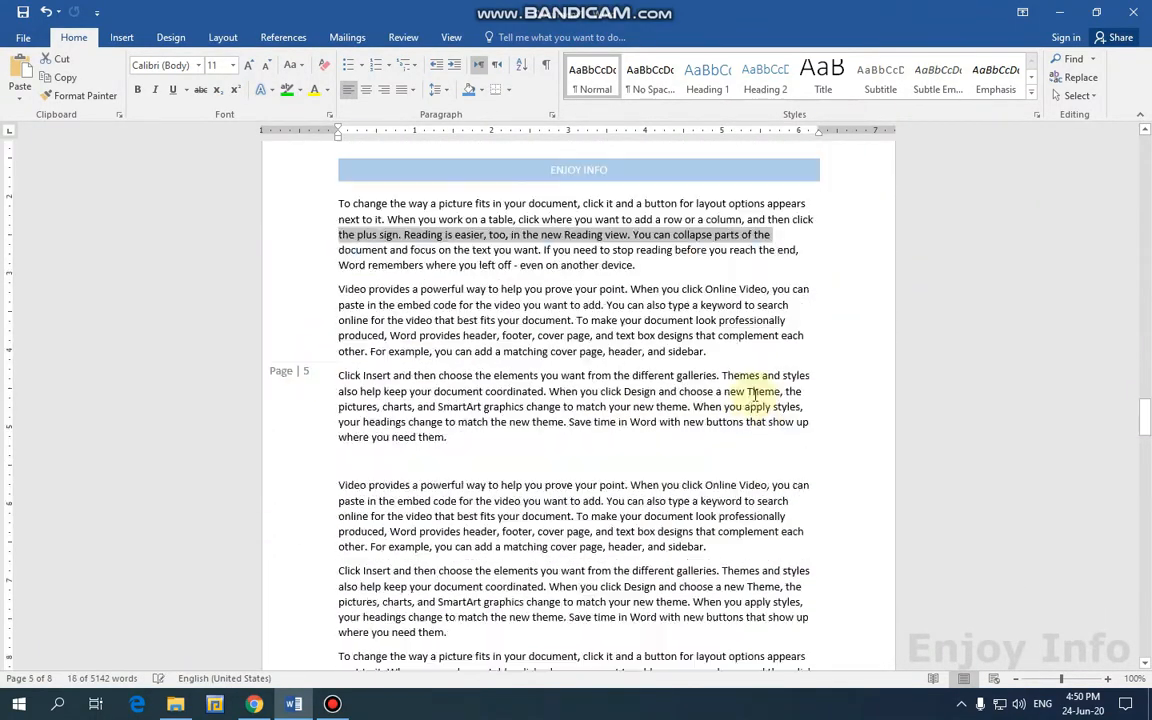
scroll(752, 392, down, 5)
click(316, 398)
Reopen the page 5 header and drag the Page | 5 box into the right margin.
double_click(300, 188)
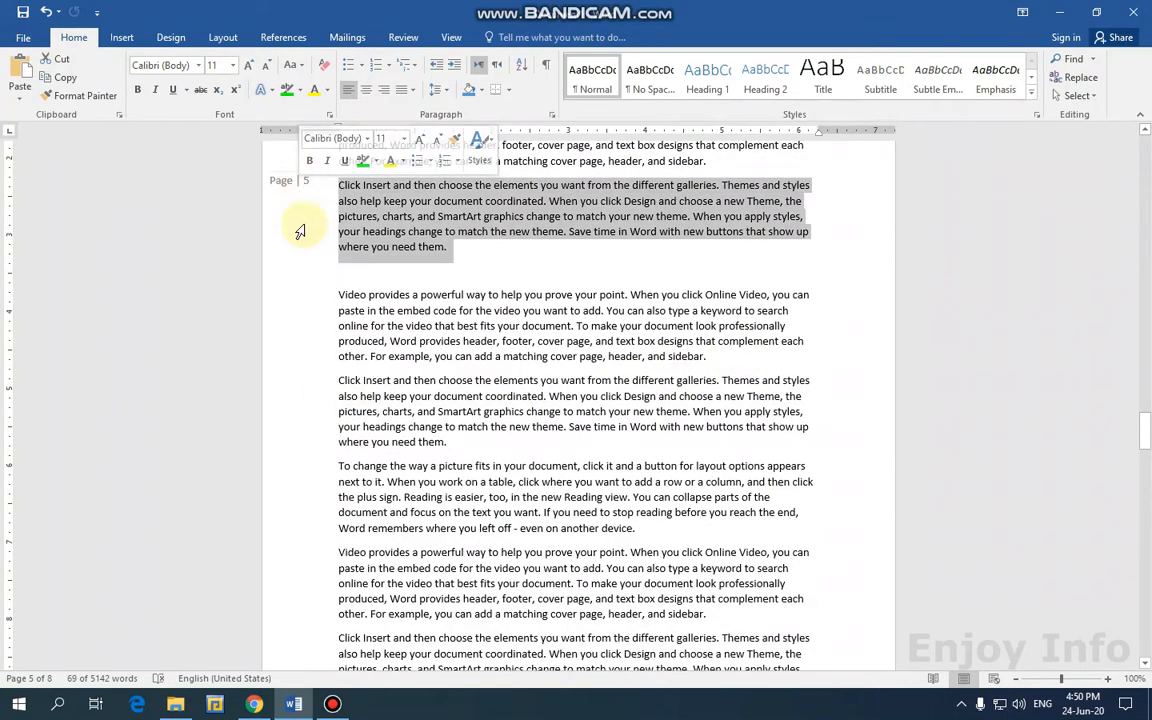
scroll(300, 240, up, 7)
double_click(424, 251)
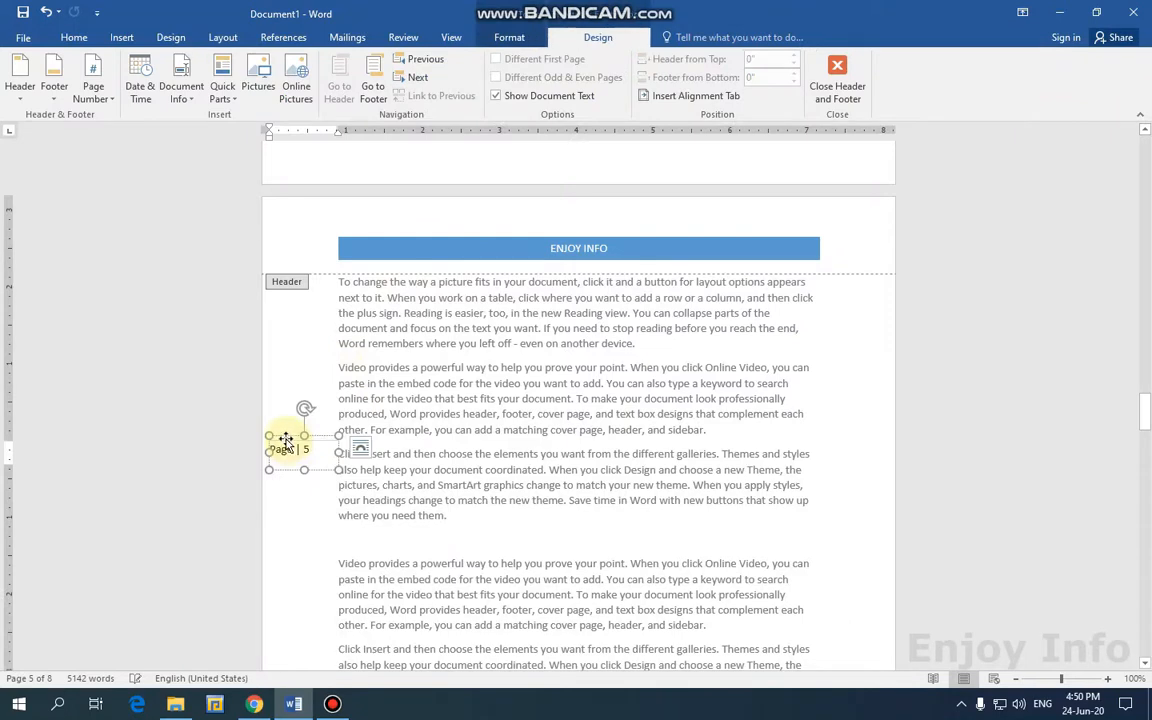
drag(285, 441, 818, 437)
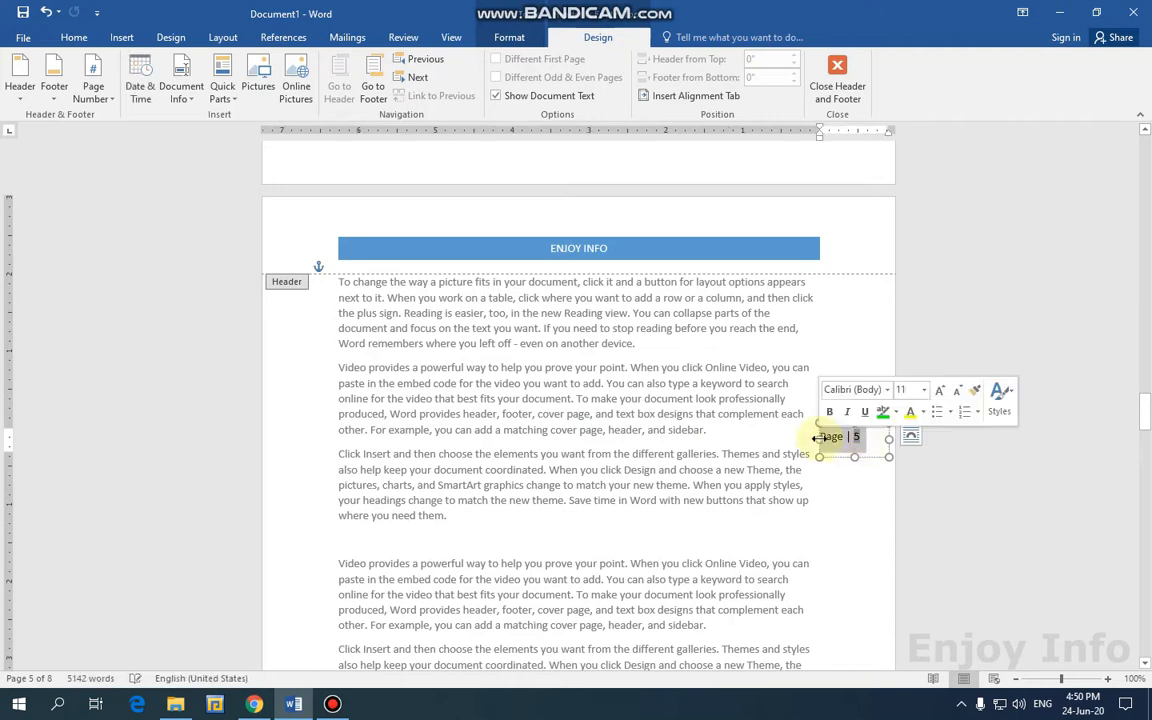
Format the Page | 5 number red, underlined, italic and bold, then return to the body text.
click(74, 37)
click(325, 91)
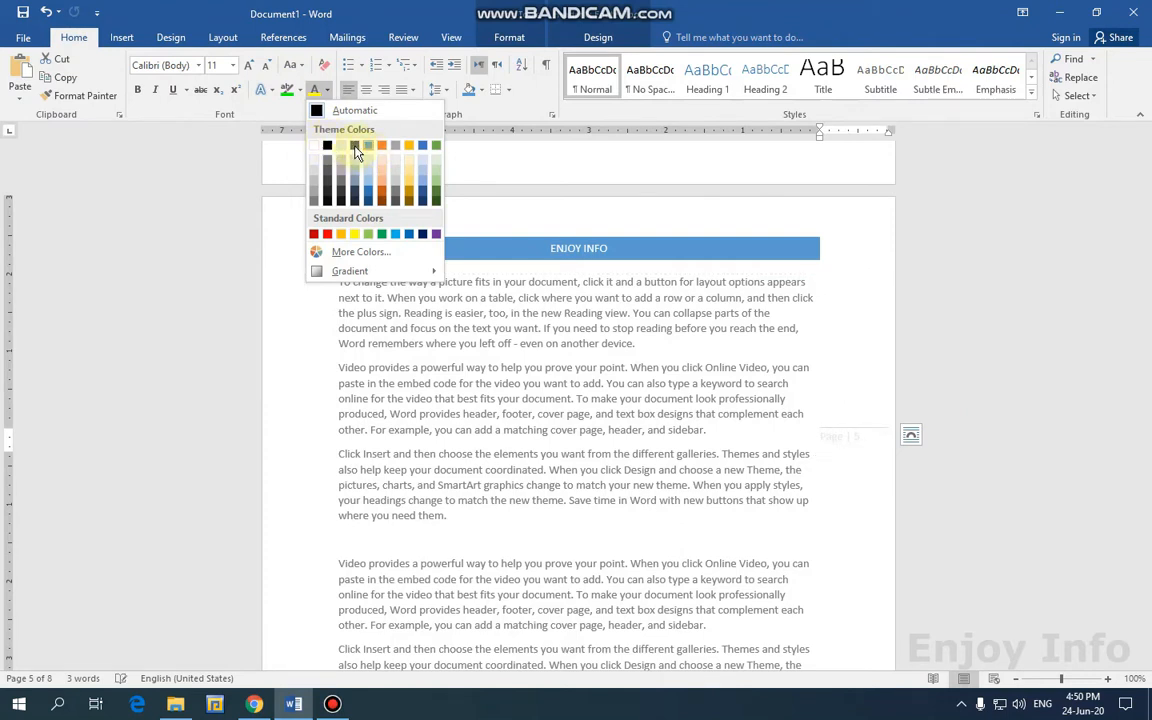
click(330, 243)
click(175, 93)
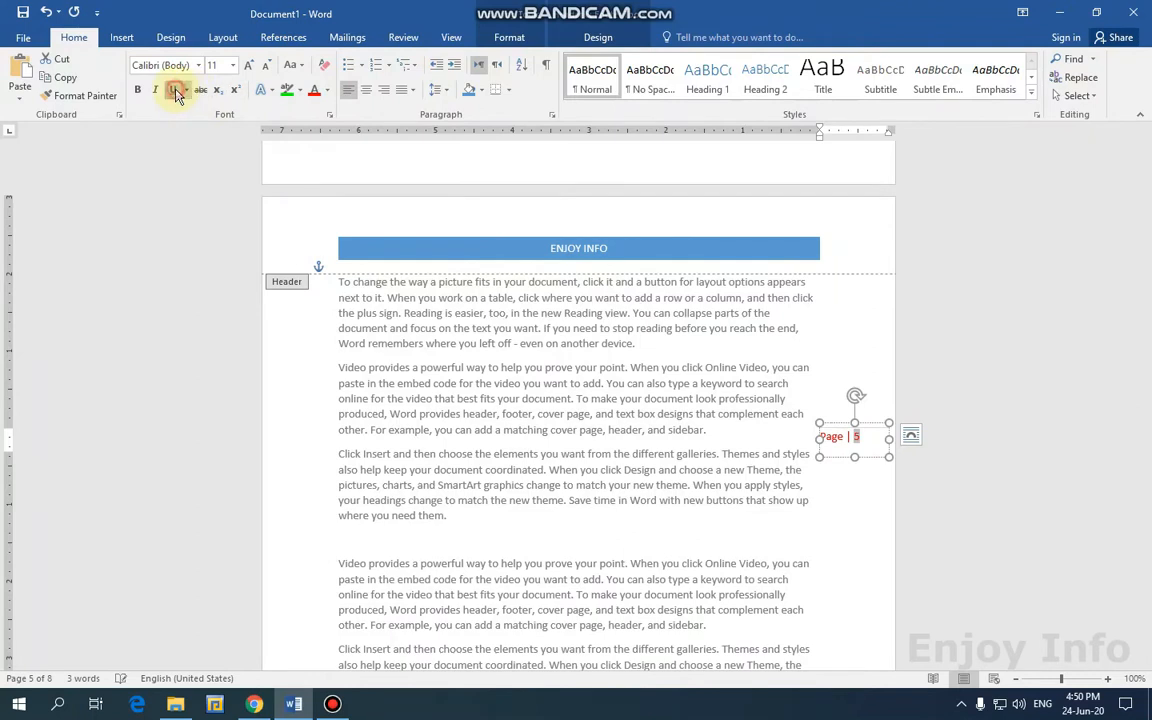
click(155, 94)
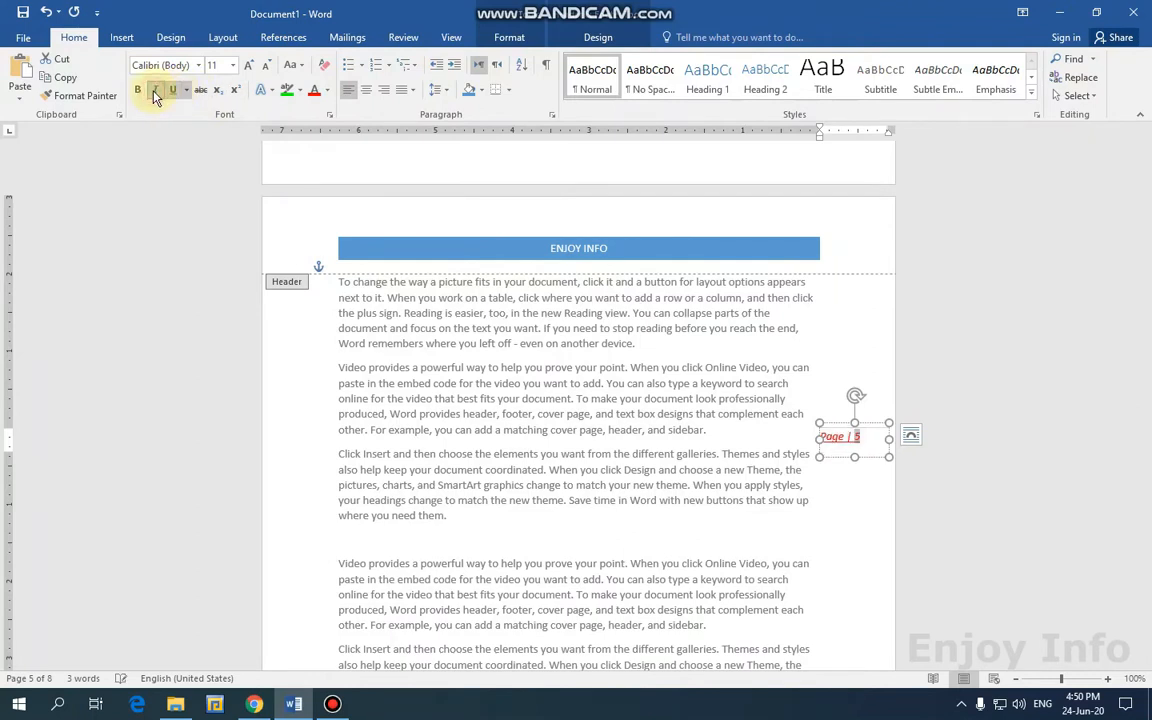
click(138, 94)
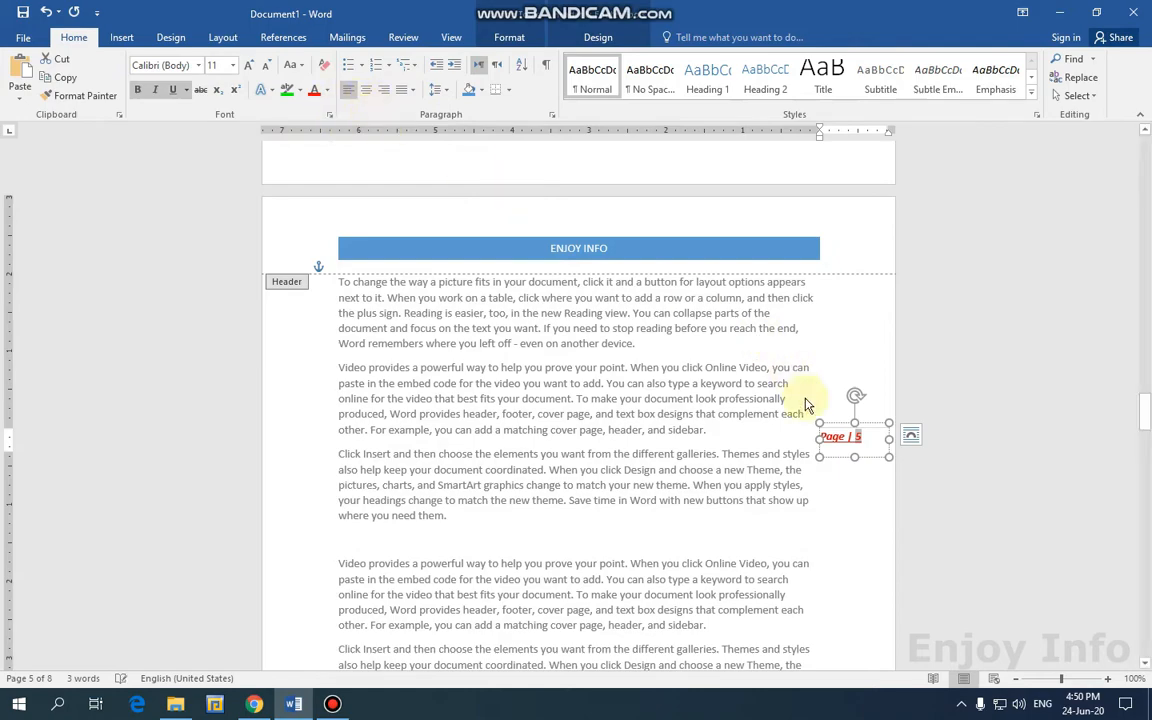
double_click(877, 350)
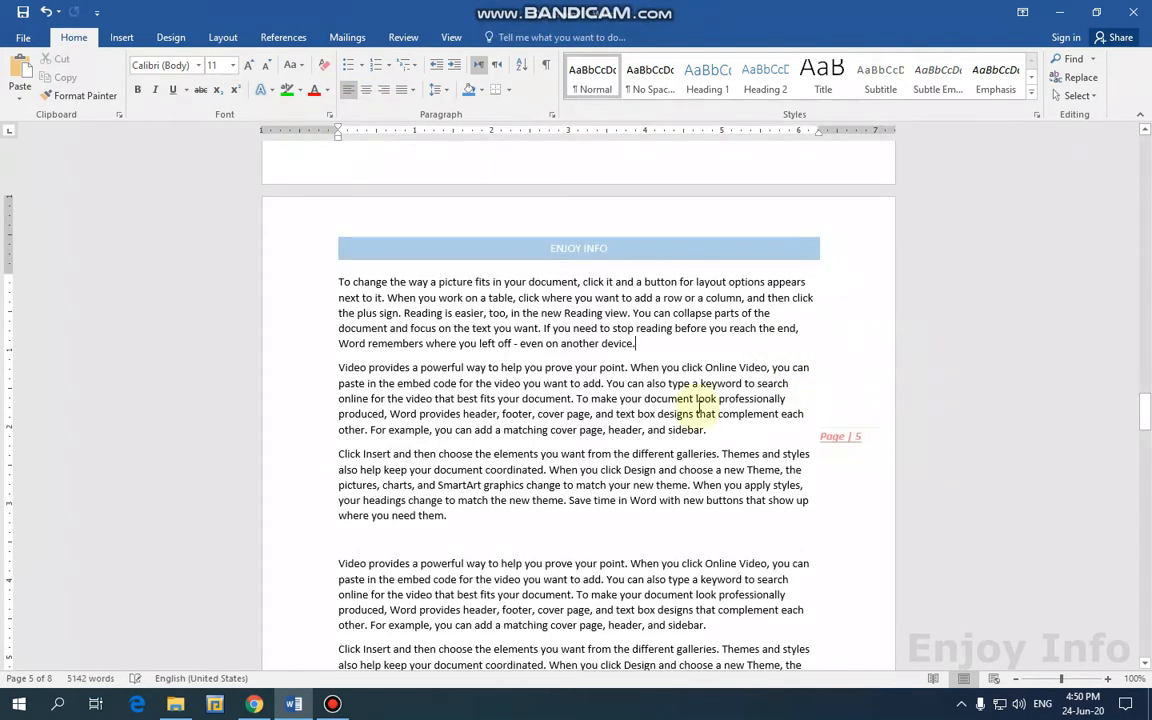
Reopen the page 4 header and insert a Top of Page Plain Number 1 page number.
scroll(571, 386, up, 10)
scroll(140, 160, up, 1)
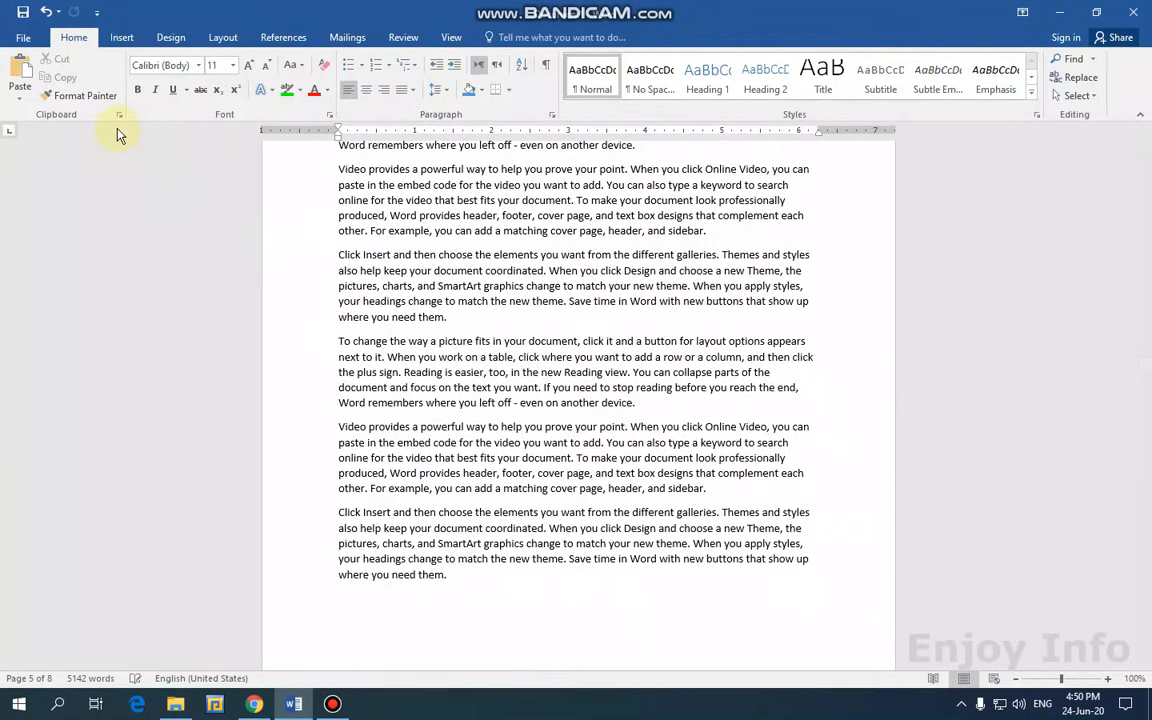
scroll(505, 283, up, 5)
scroll(505, 283, up, 3)
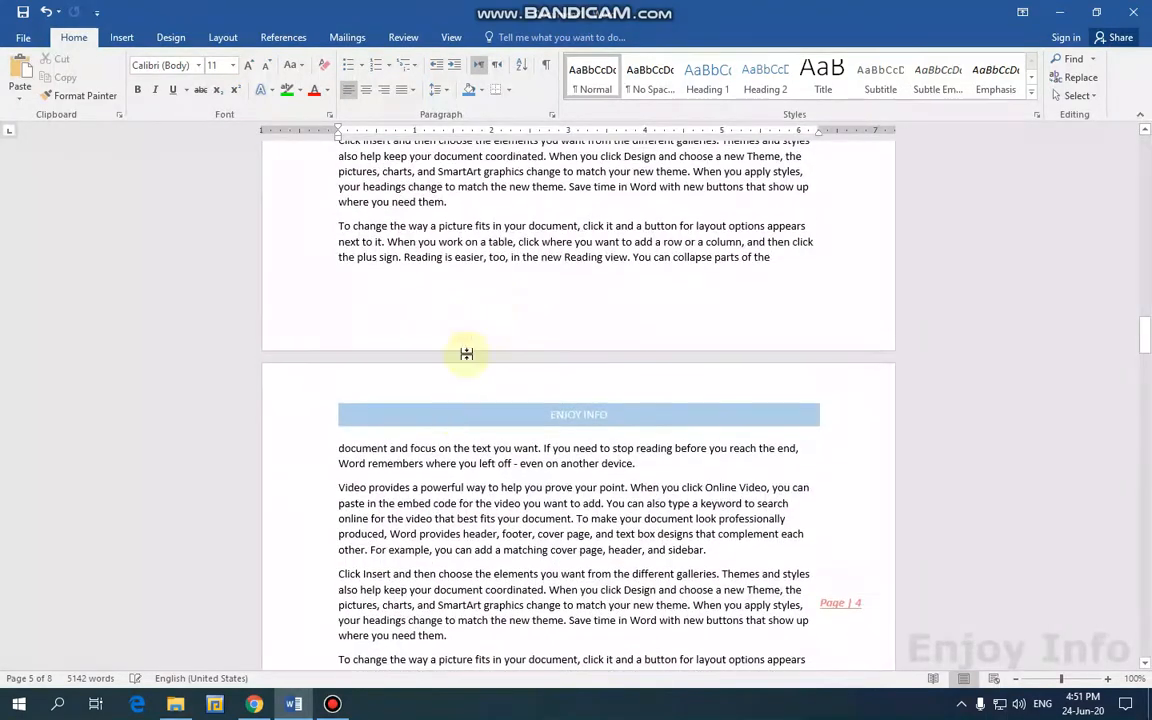
double_click(458, 412)
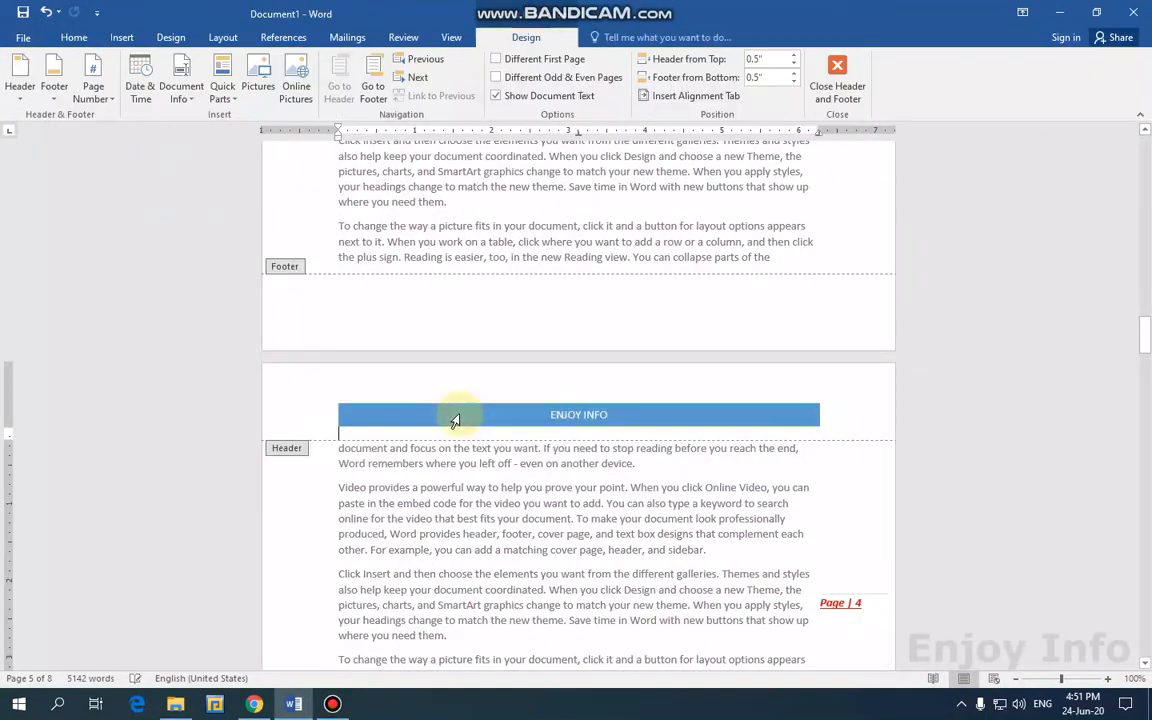
click(94, 90)
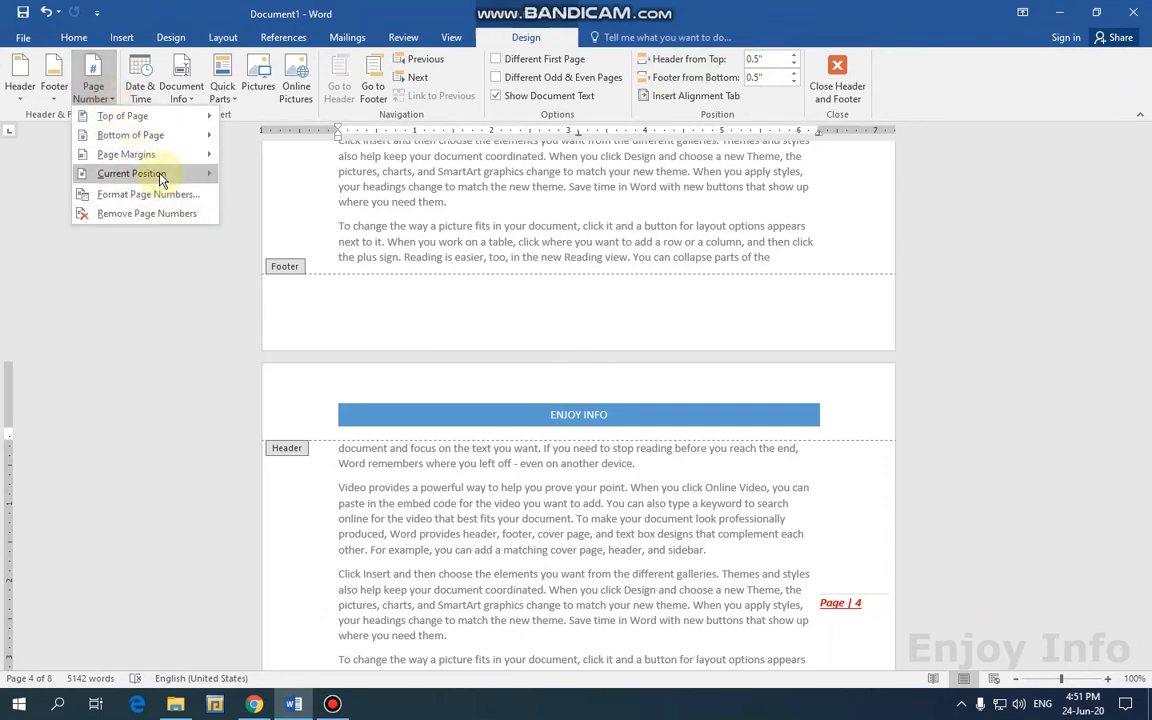
mouse_move(160, 180)
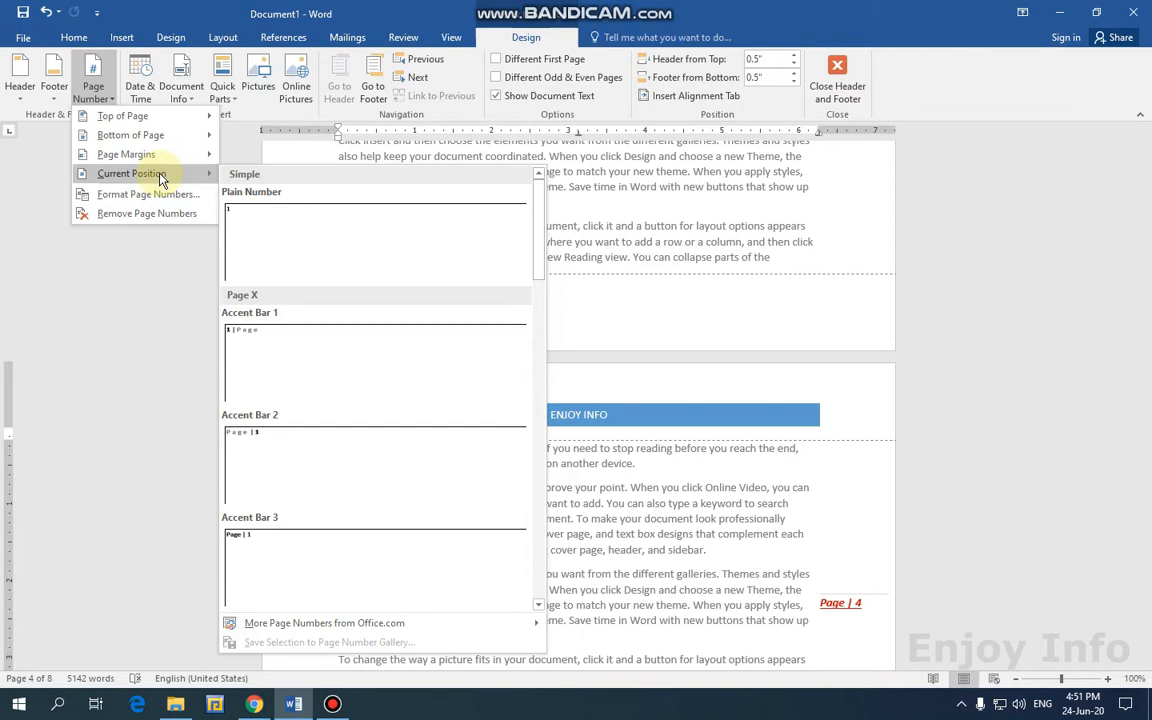
click(636, 414)
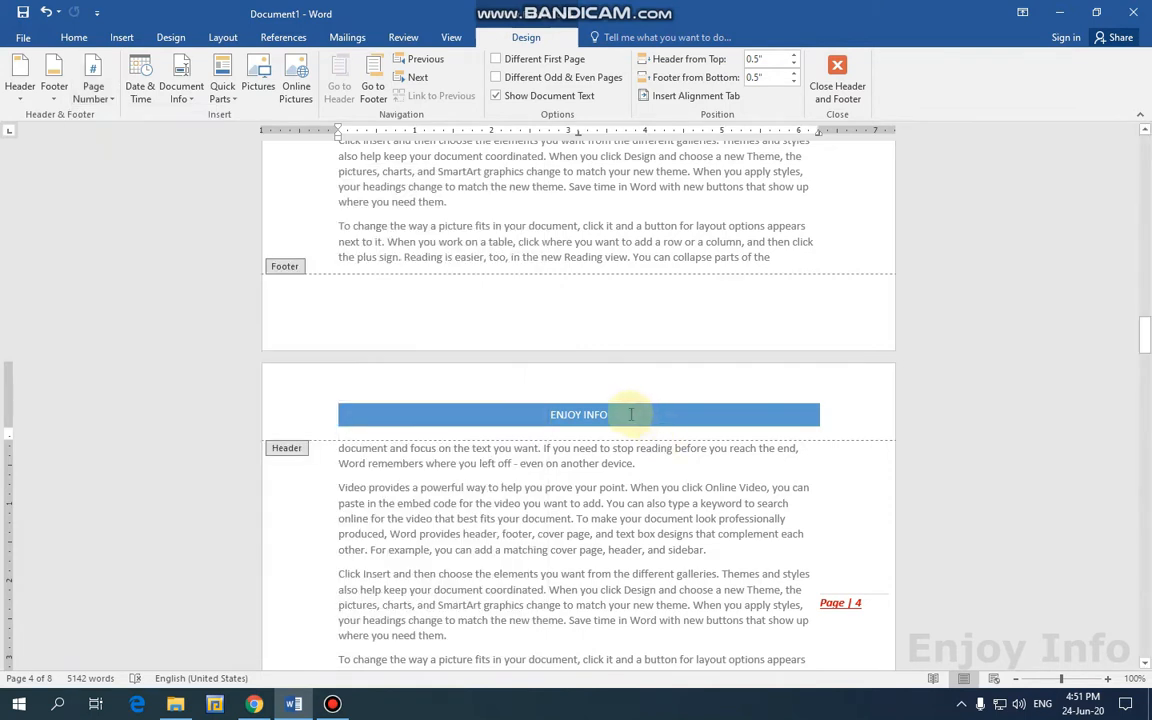
click(96, 100)
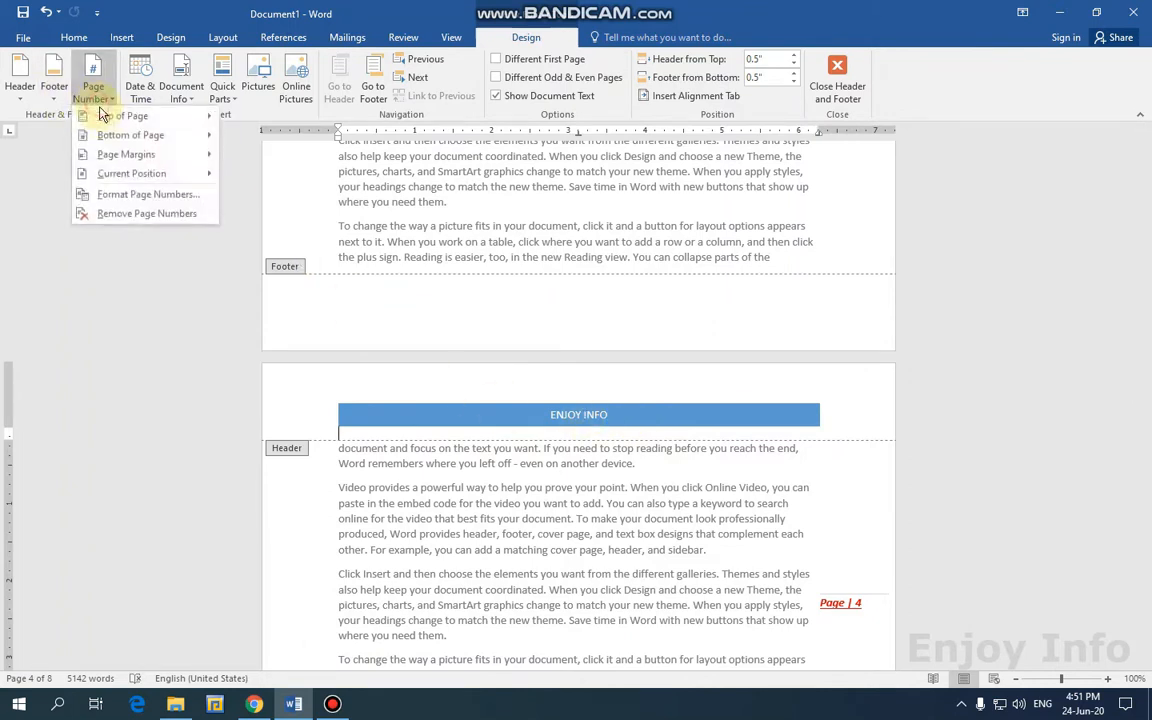
mouse_move(103, 115)
click(270, 172)
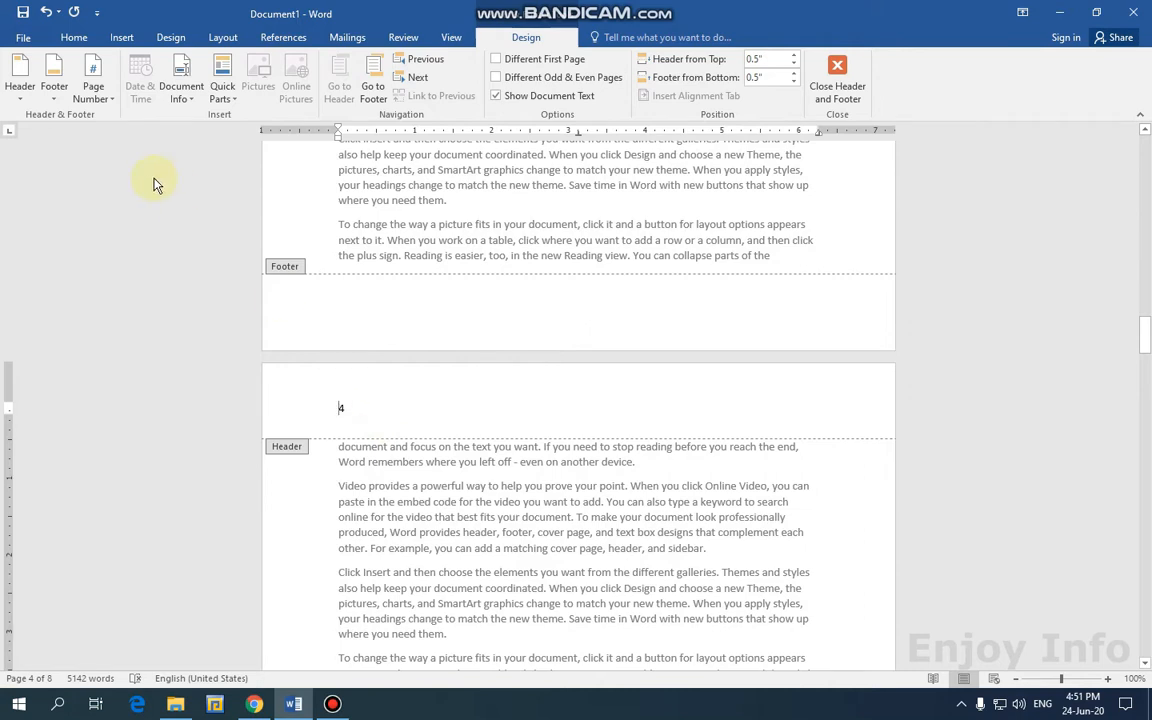
Insert the Filigree footer design.
click(56, 102)
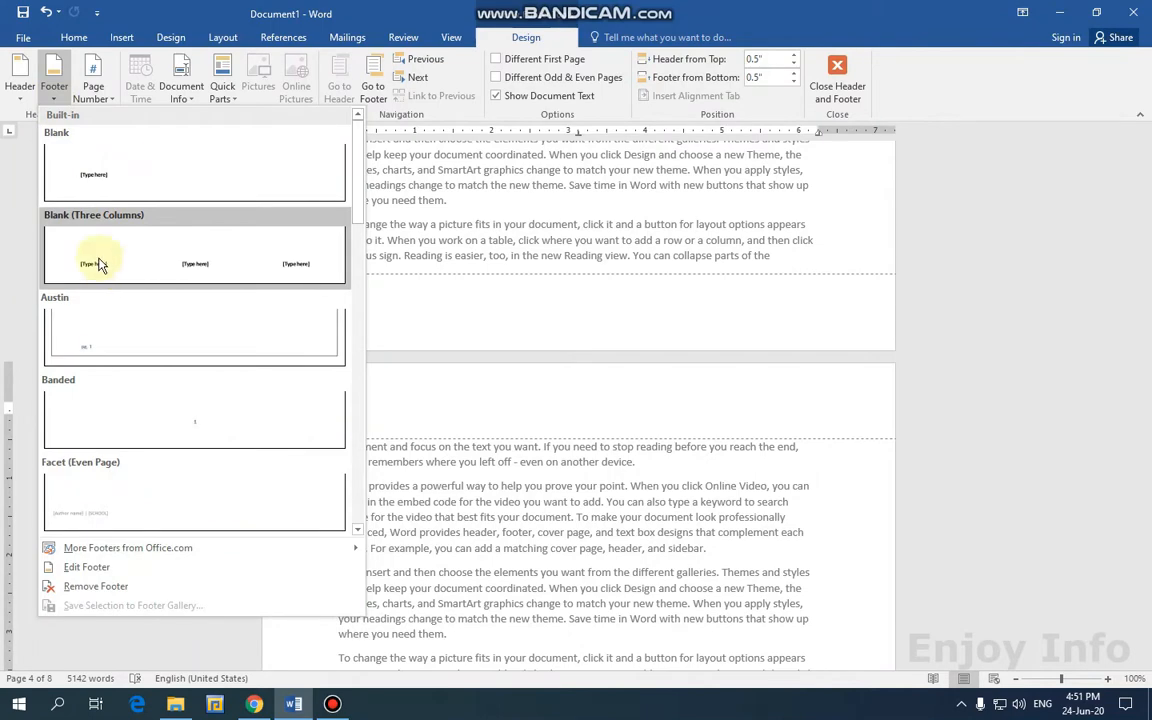
scroll(120, 265, down, 5)
click(170, 162)
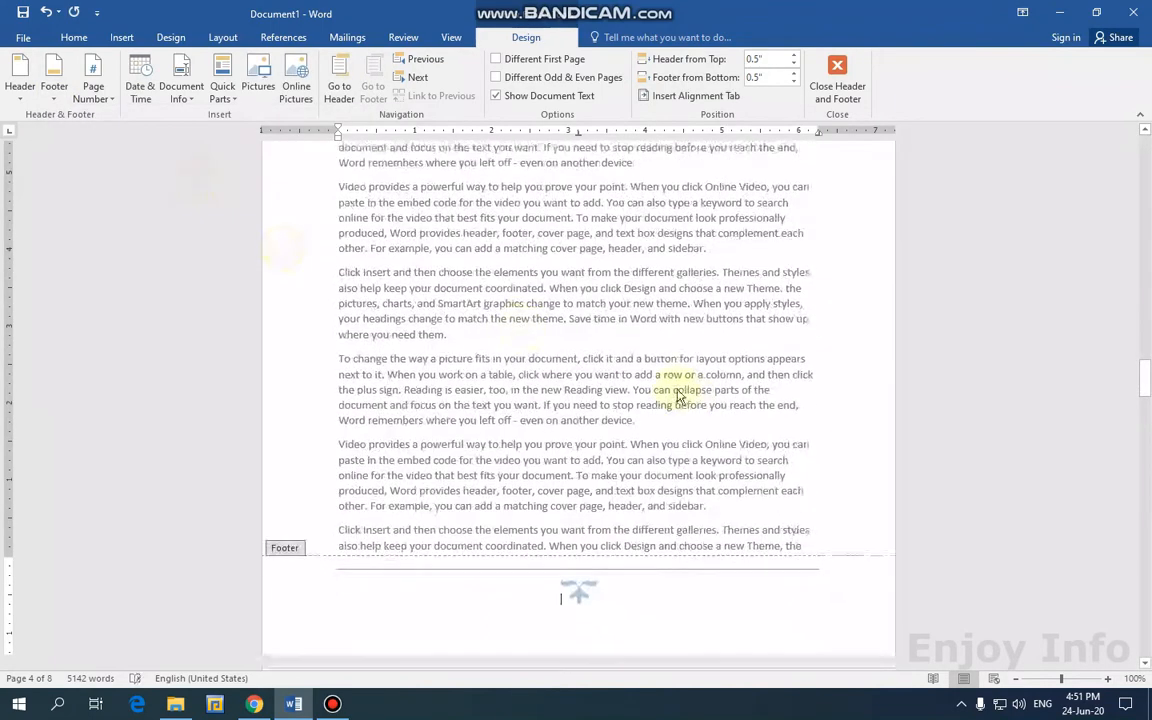
Add a Bottom of Page Plain Number 1 page number to the footer.
click(113, 108)
mouse_move(121, 124)
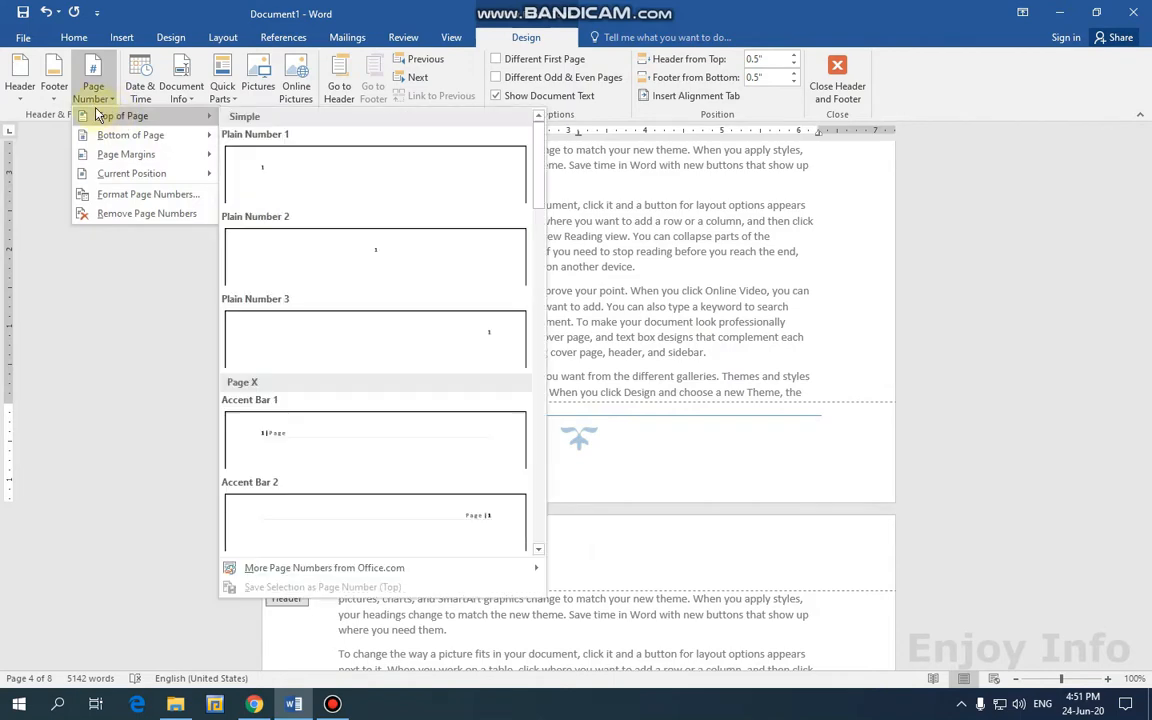
click(267, 200)
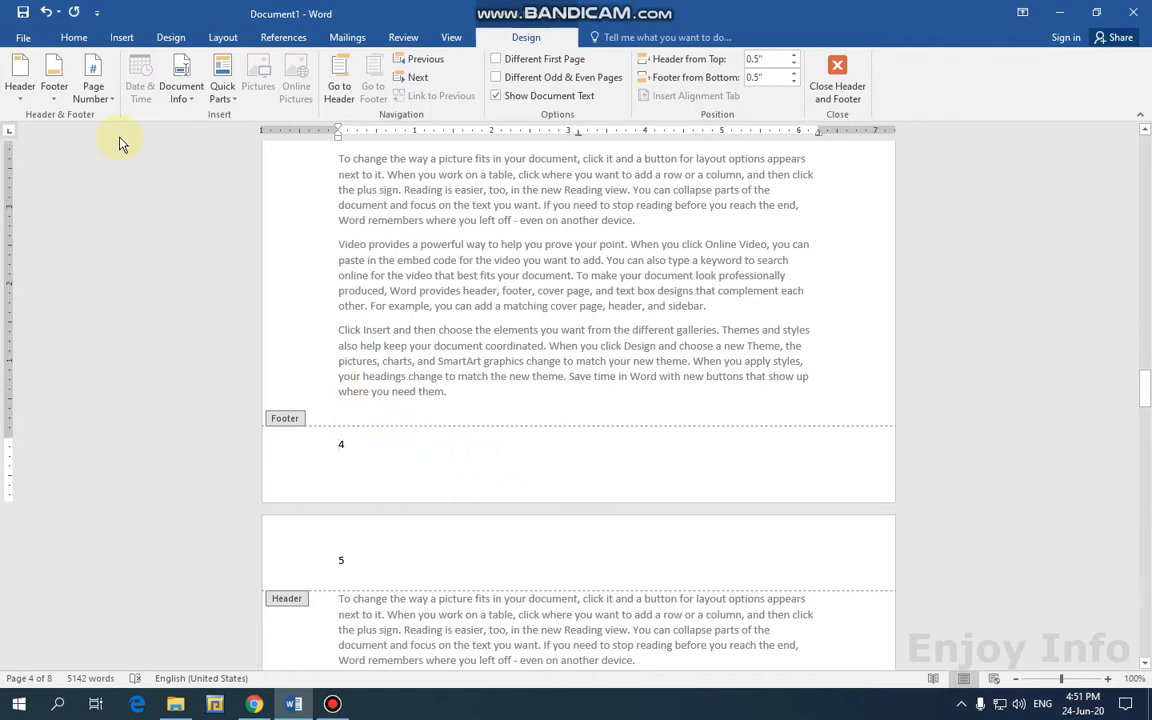
Remove all page numbers and insert the Banded ENJOY INFO header.
click(95, 92)
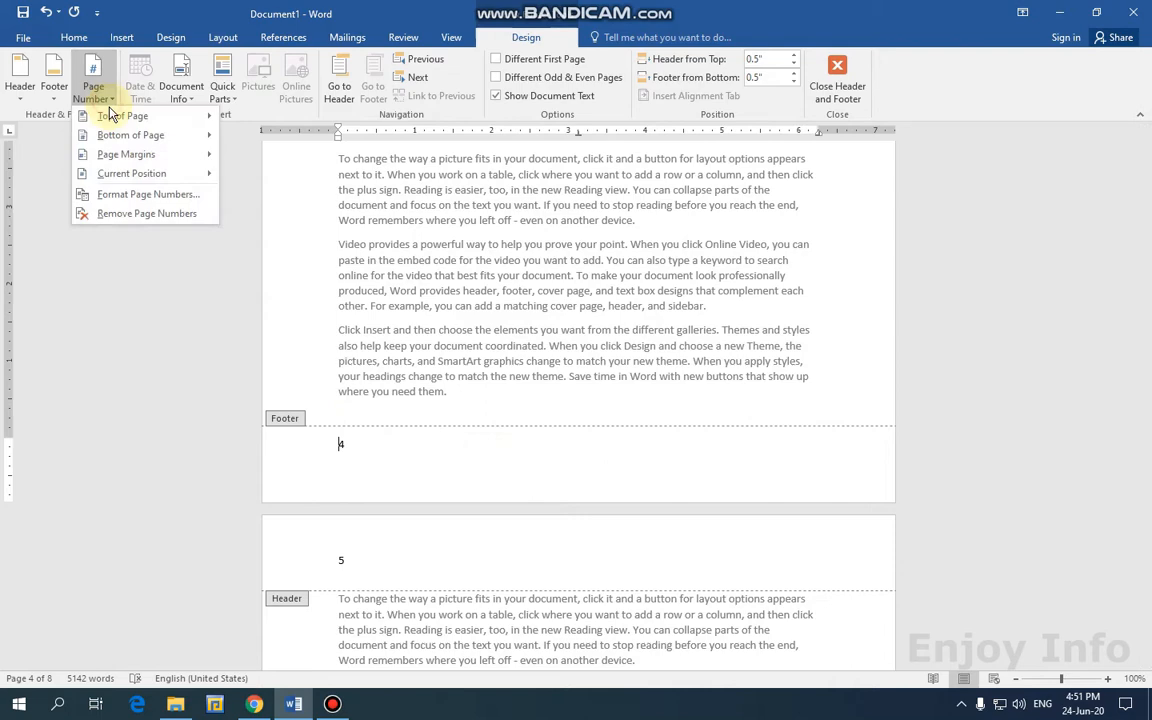
click(141, 213)
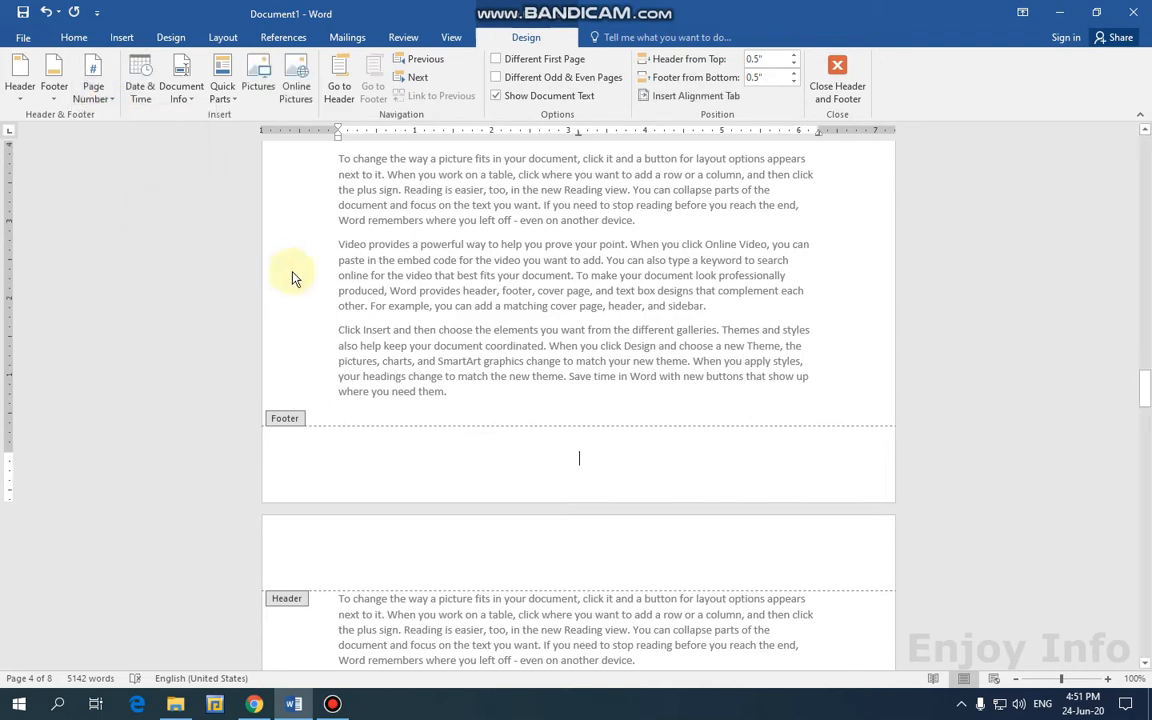
click(22, 88)
click(155, 417)
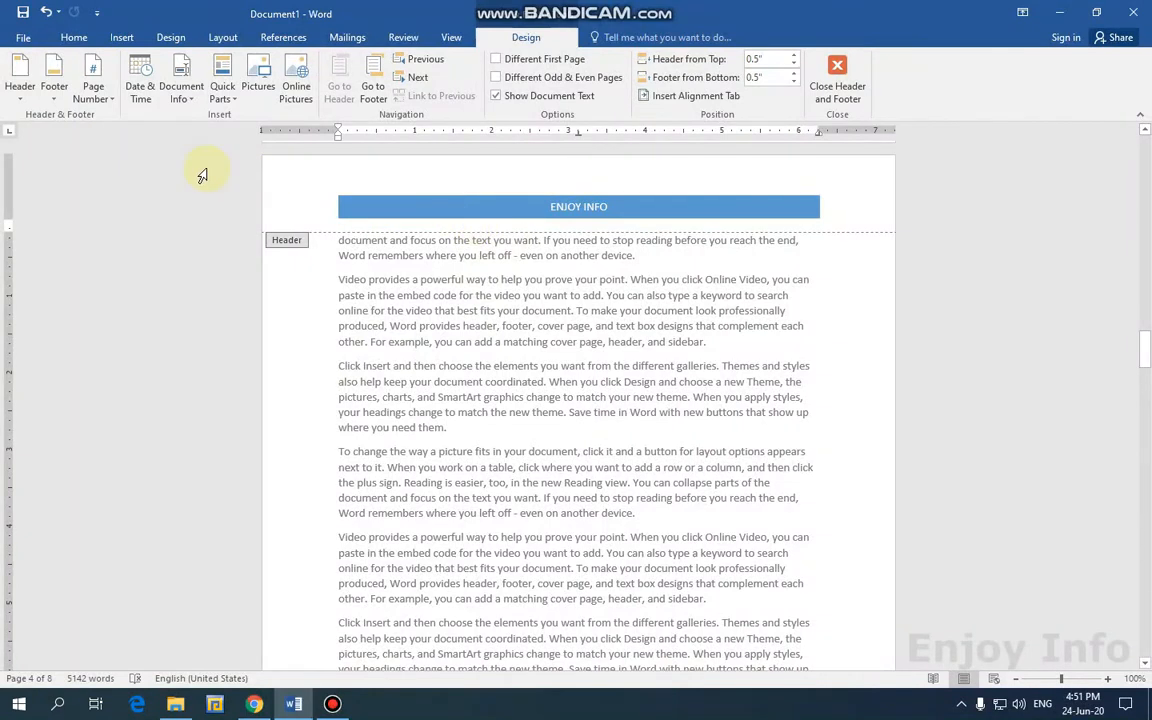
Add a Current Position Rounded Rectangle page number below the header banner.
click(103, 99)
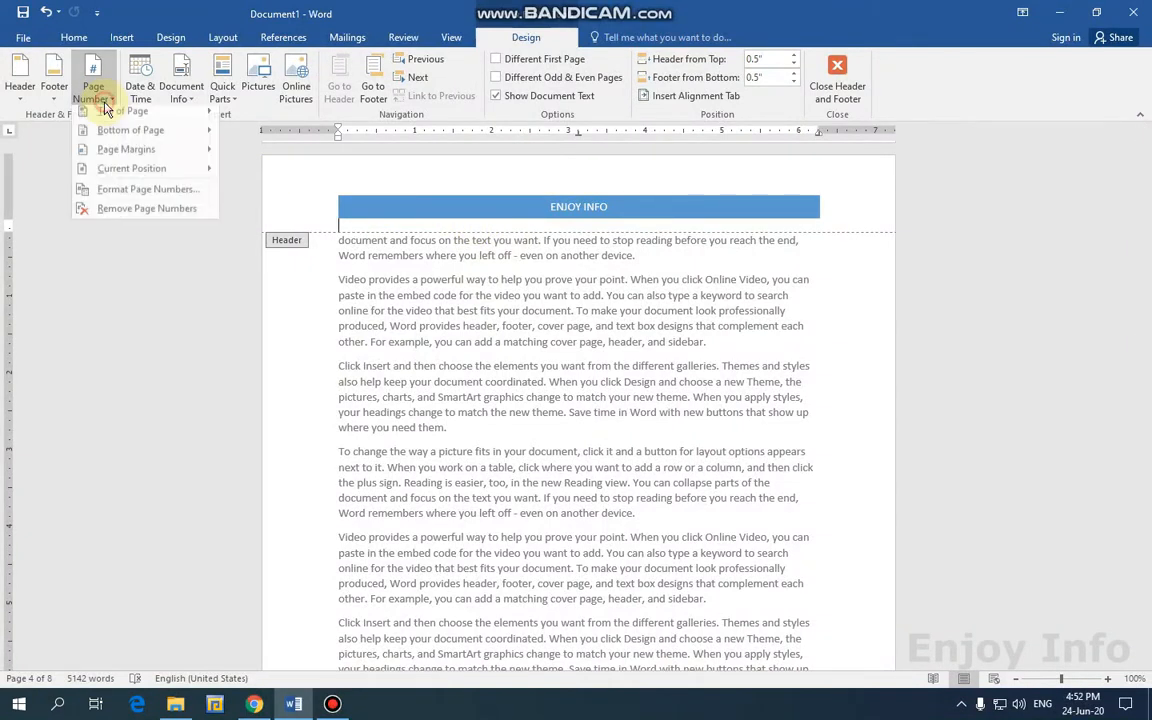
mouse_move(135, 172)
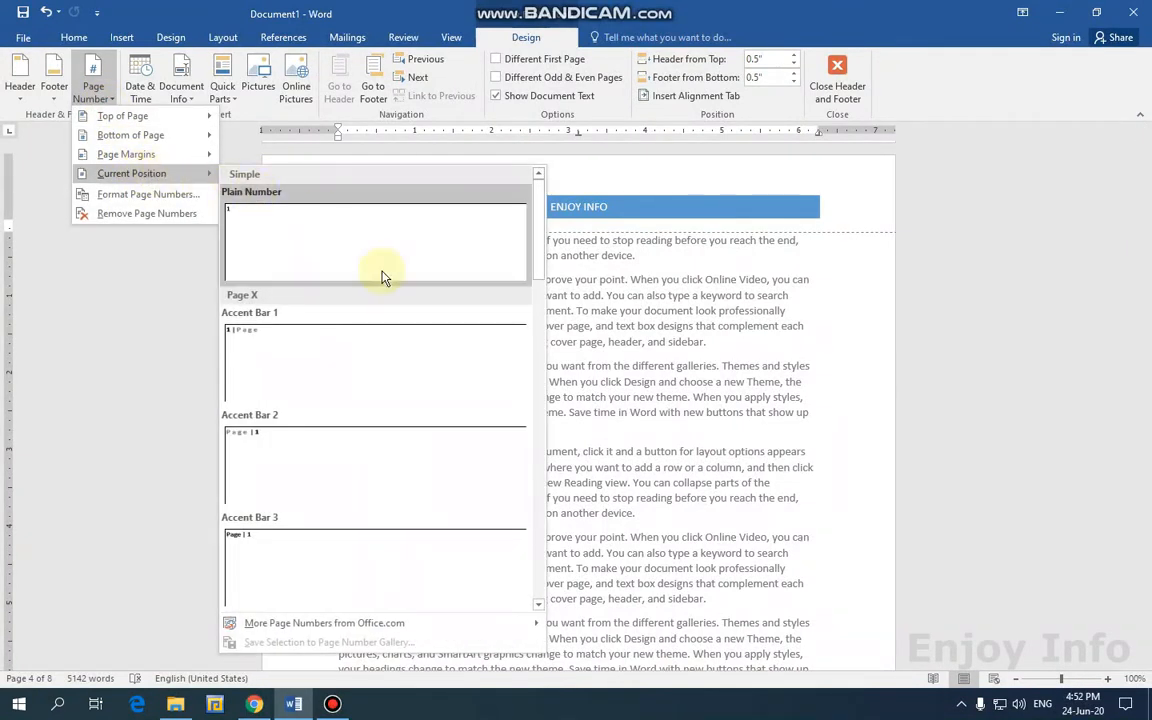
scroll(388, 290, down, 5)
scroll(393, 301, down, 3)
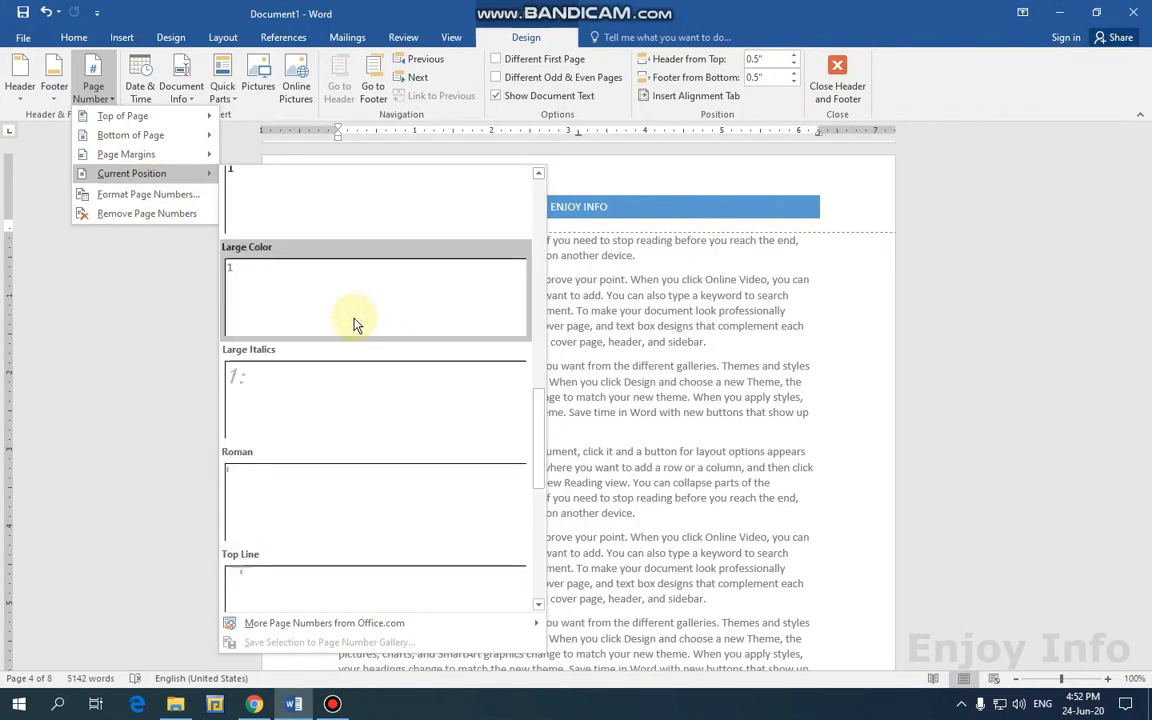
scroll(321, 378, down, 5)
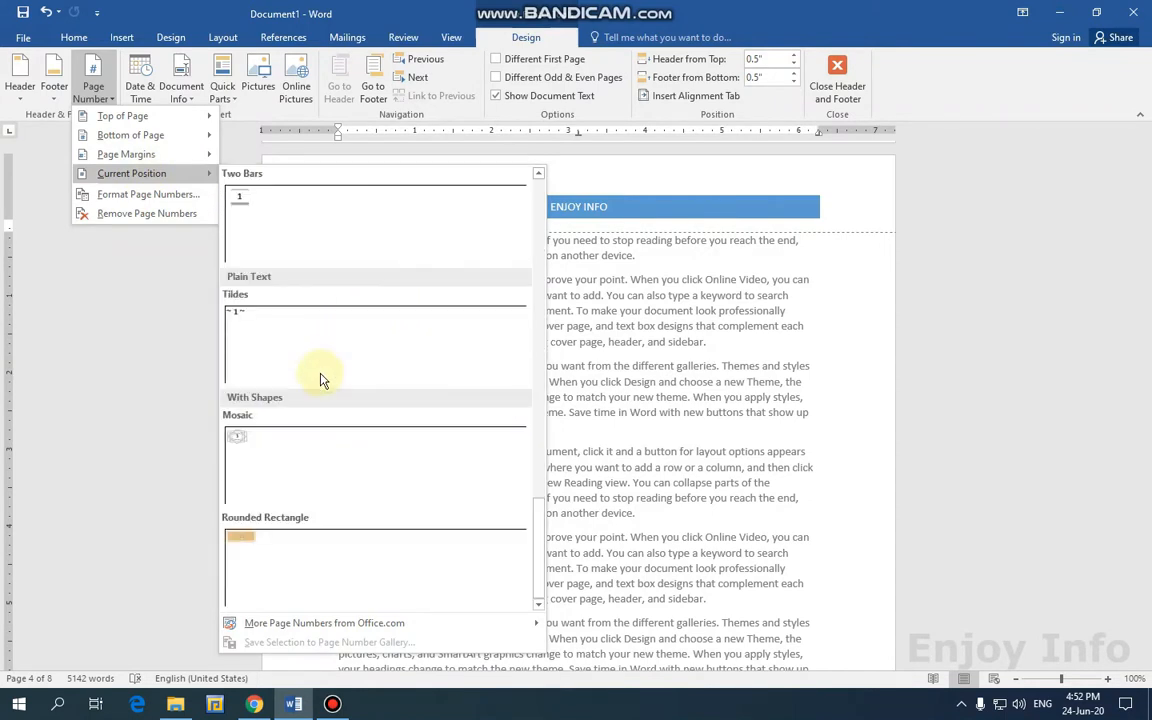
click(250, 547)
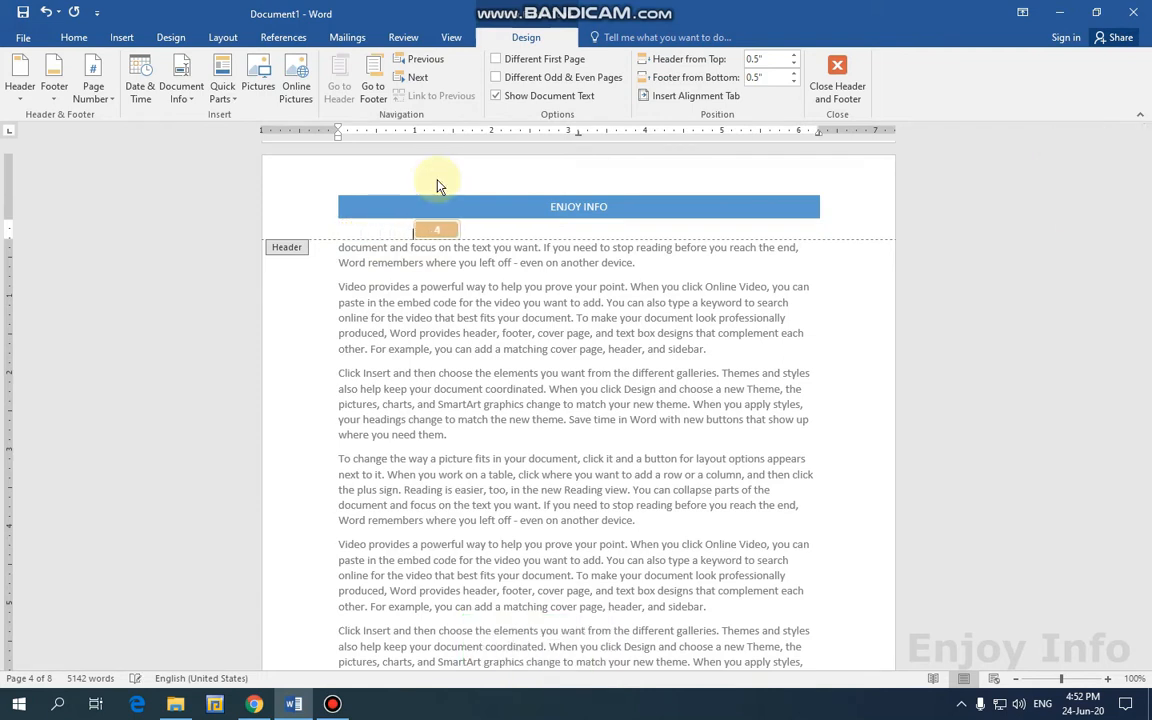
Center the rounded page number beneath the ENJOY INFO banner, after trying right alignment.
click(72, 38)
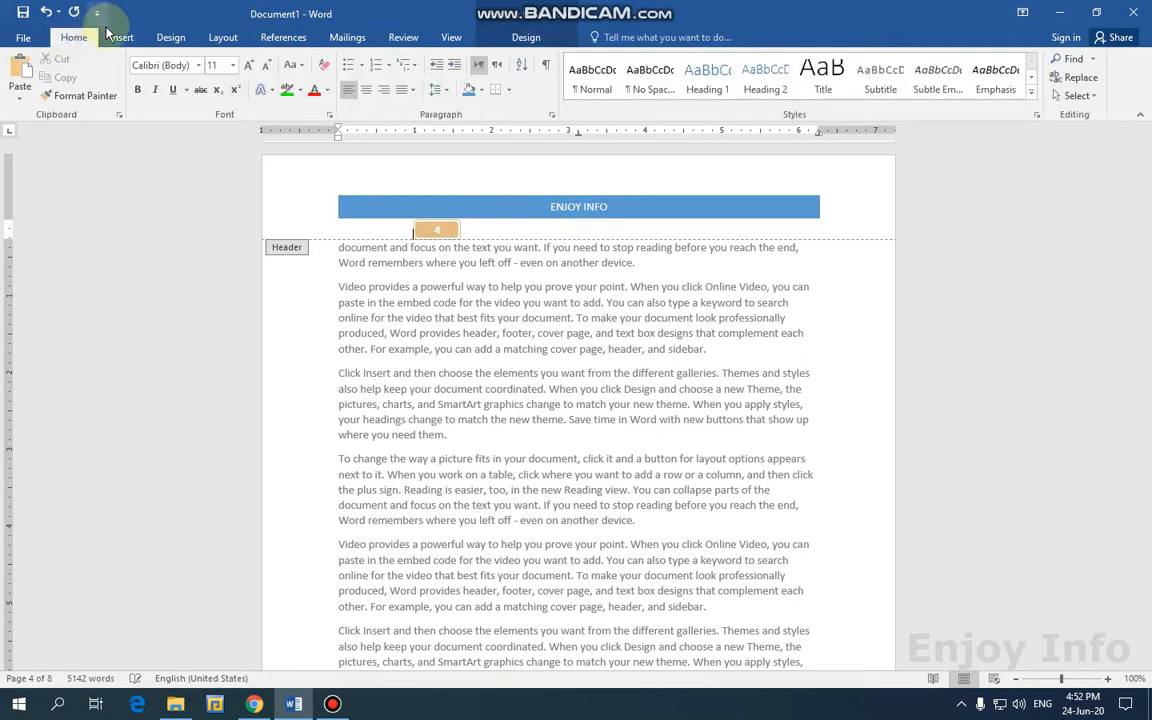
click(368, 92)
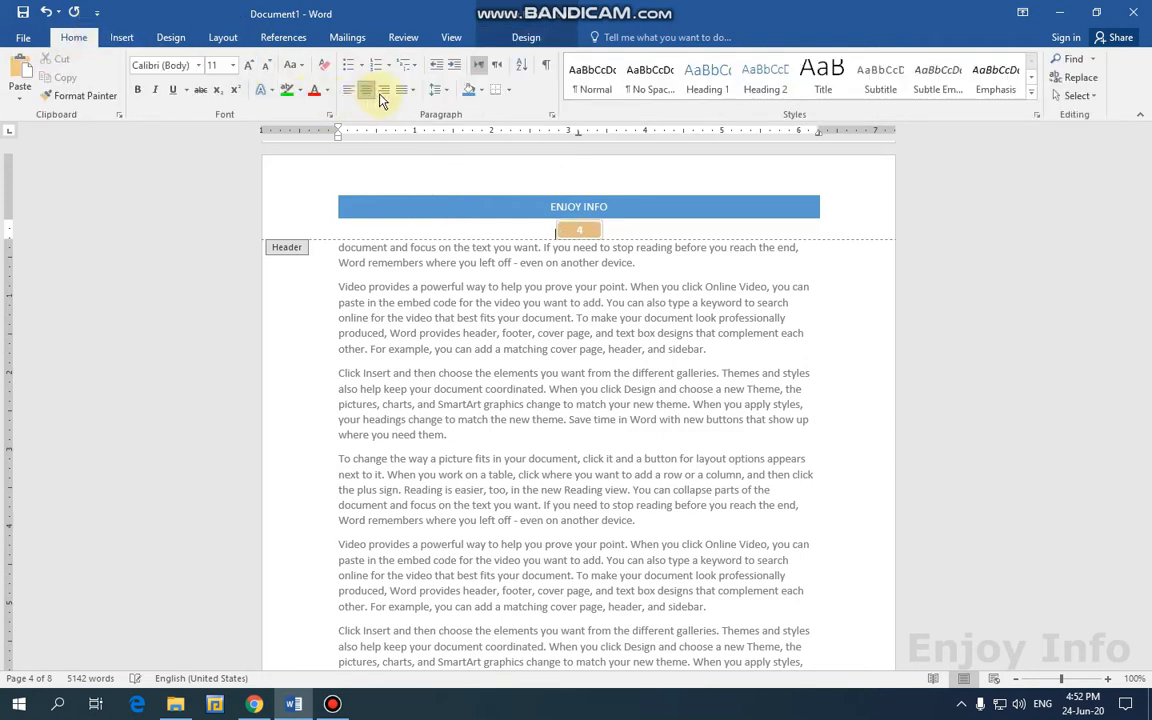
click(384, 92)
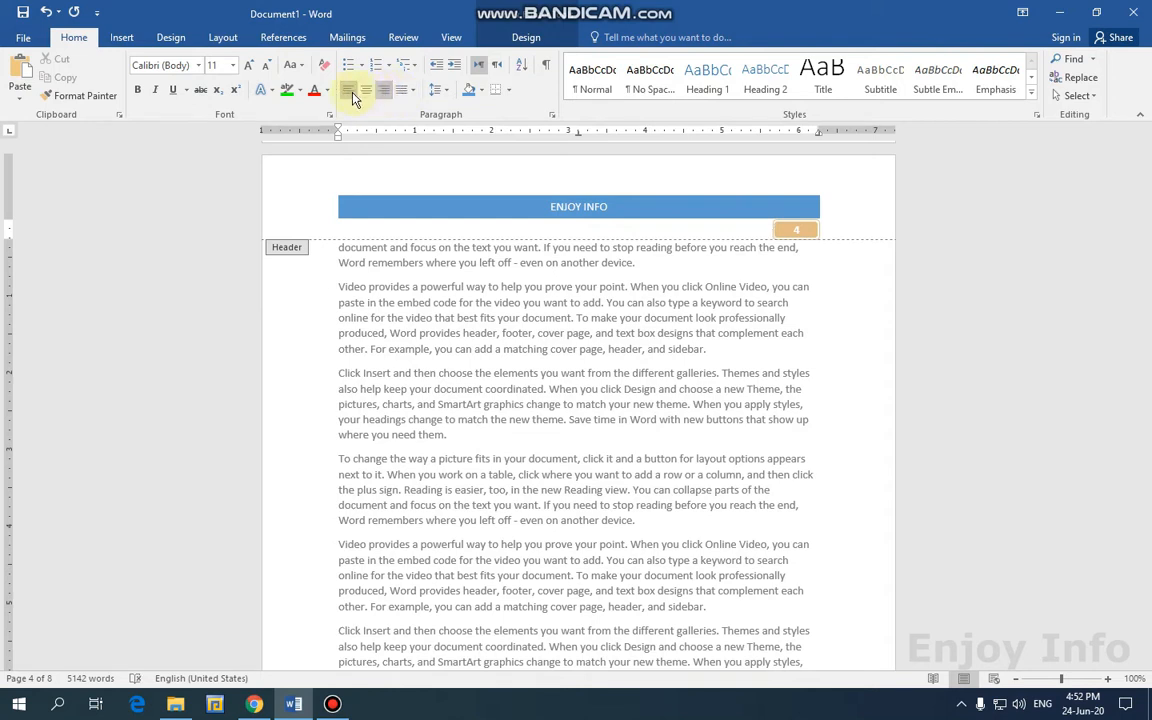
click(365, 92)
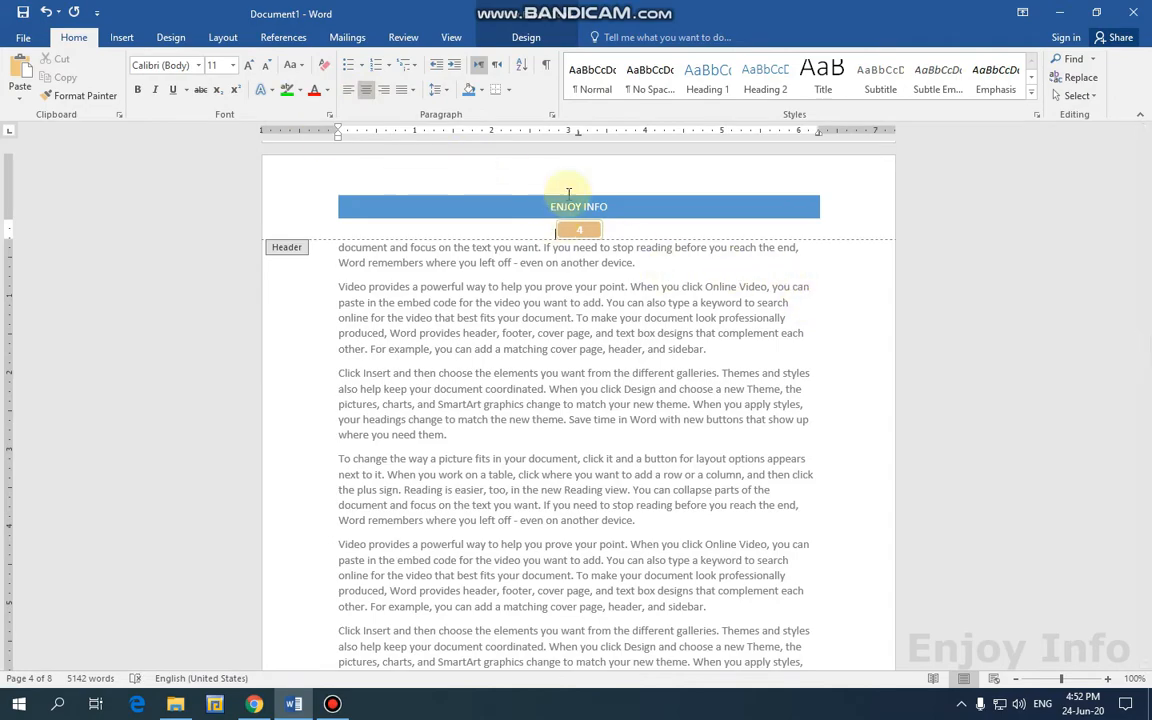
Close header editing, scroll up and reopen the page 2 header.
click(546, 45)
click(841, 74)
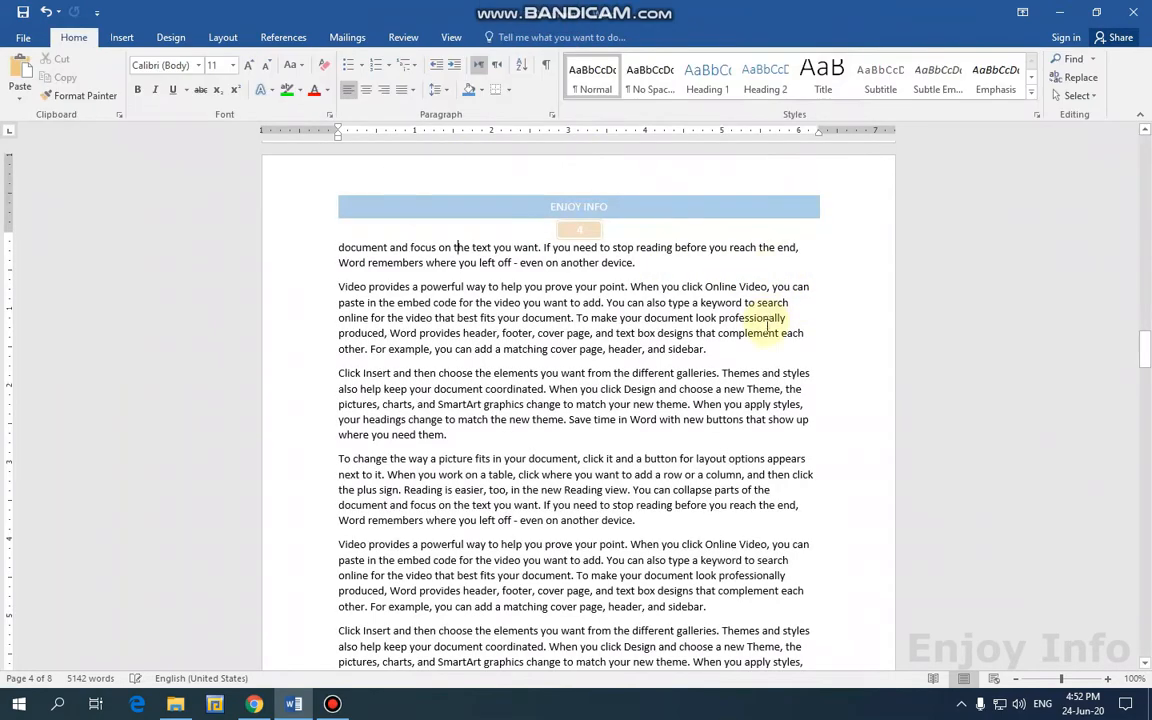
scroll(767, 325, up, 5)
scroll(767, 325, up, 15)
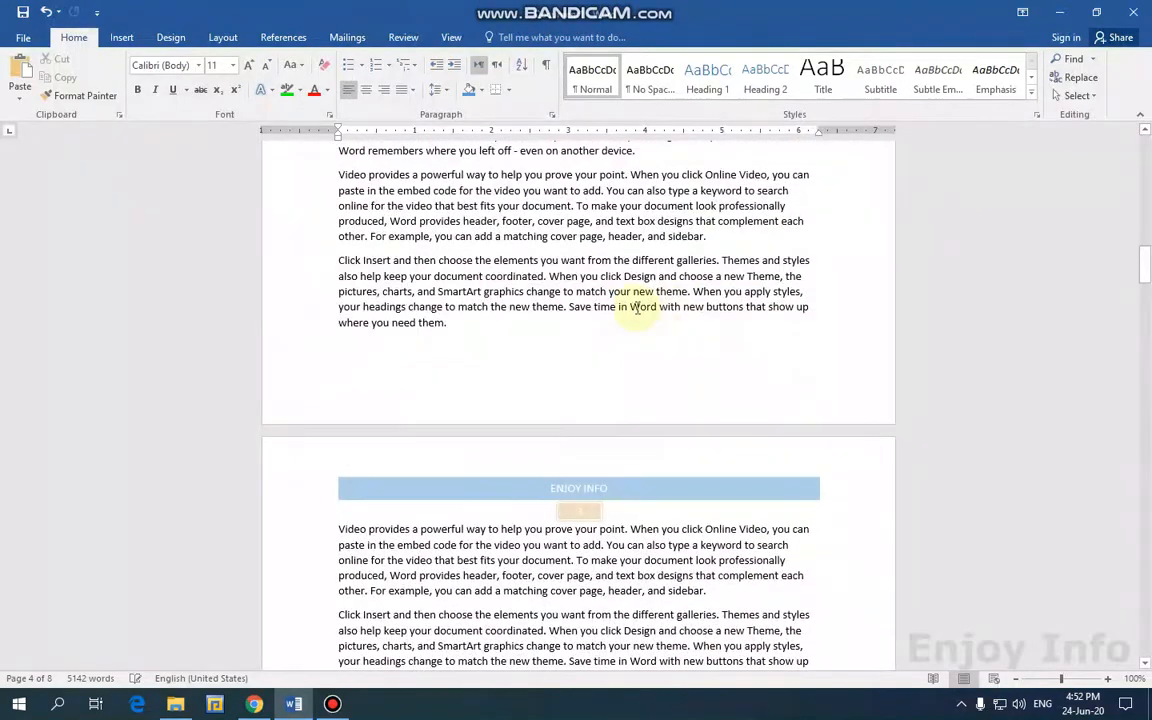
scroll(552, 257, up, 15)
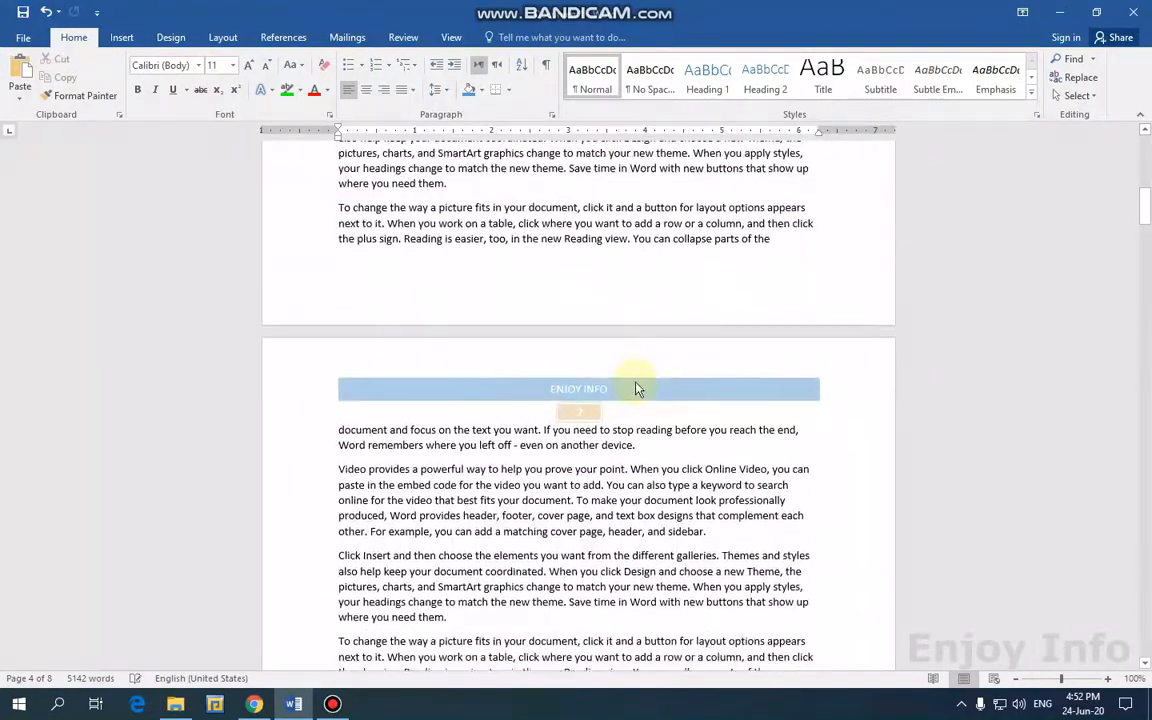
double_click(529, 390)
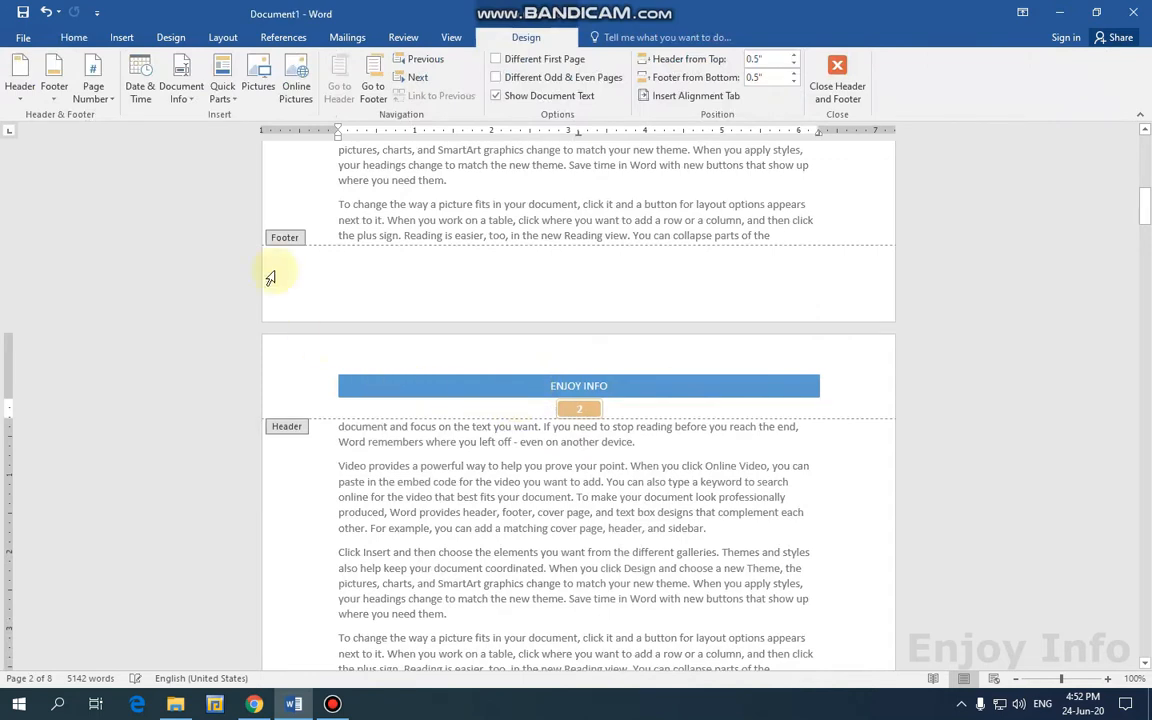
Insert the ViewMaster (Horizontal) footer and select its [Date] placeholder.
click(54, 102)
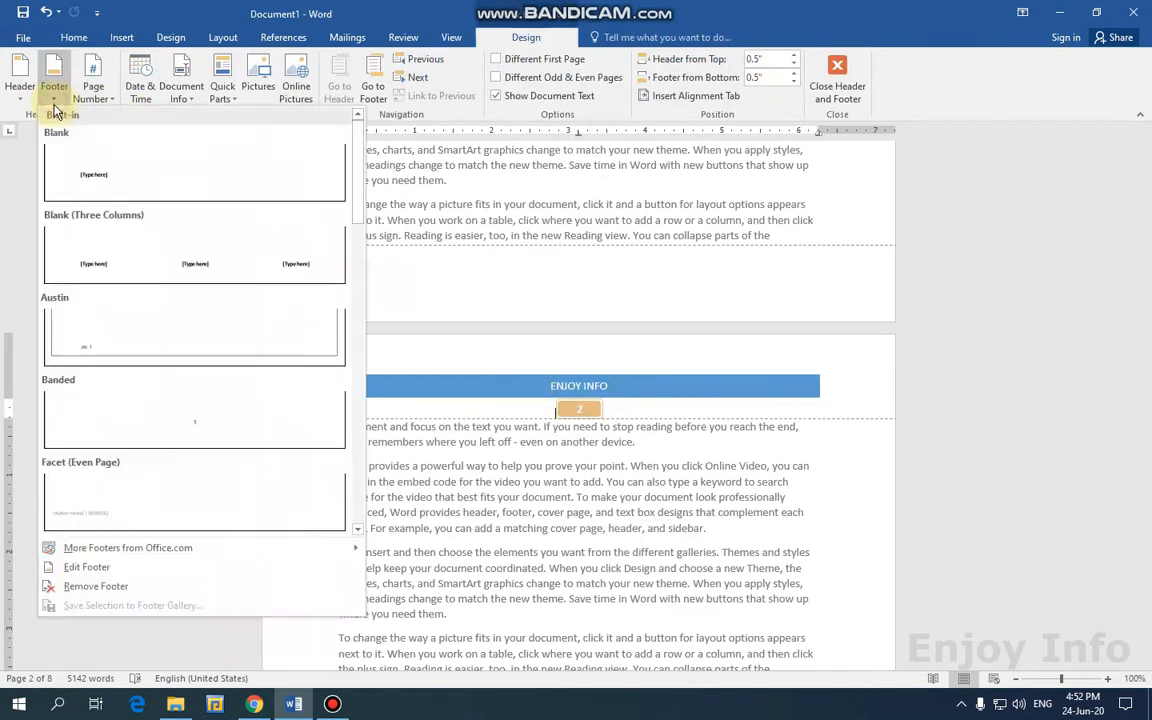
scroll(220, 422, down, 5)
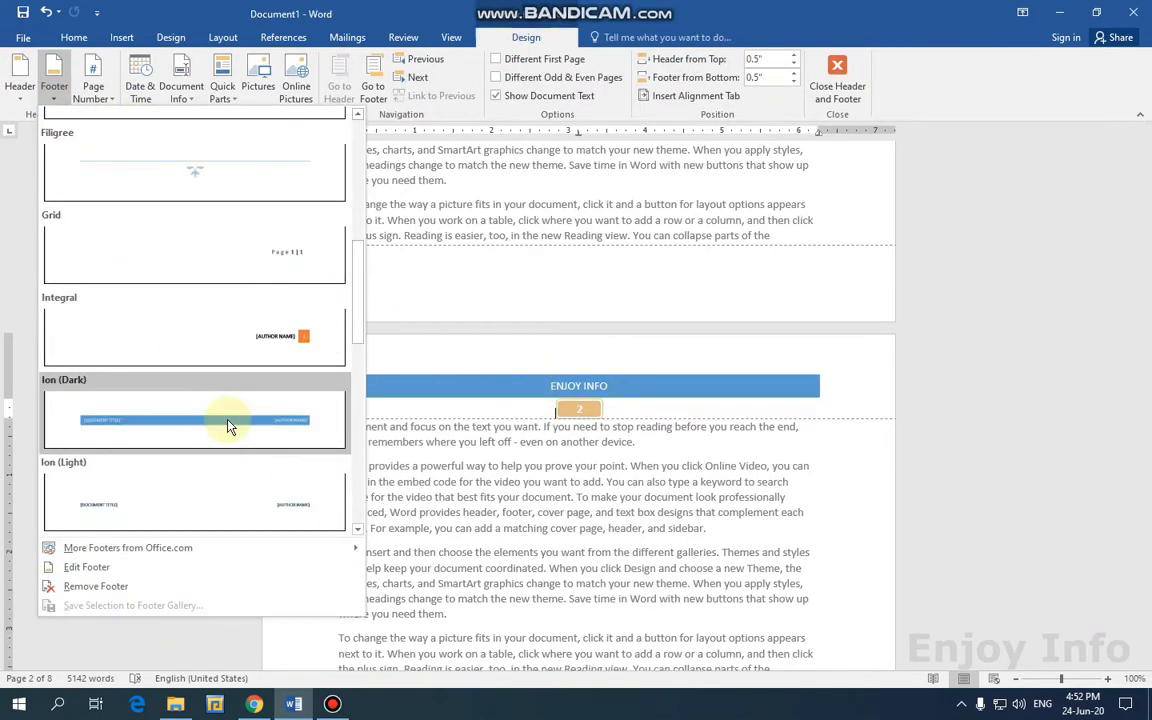
scroll(226, 420, up, 2)
scroll(230, 432, down, 3)
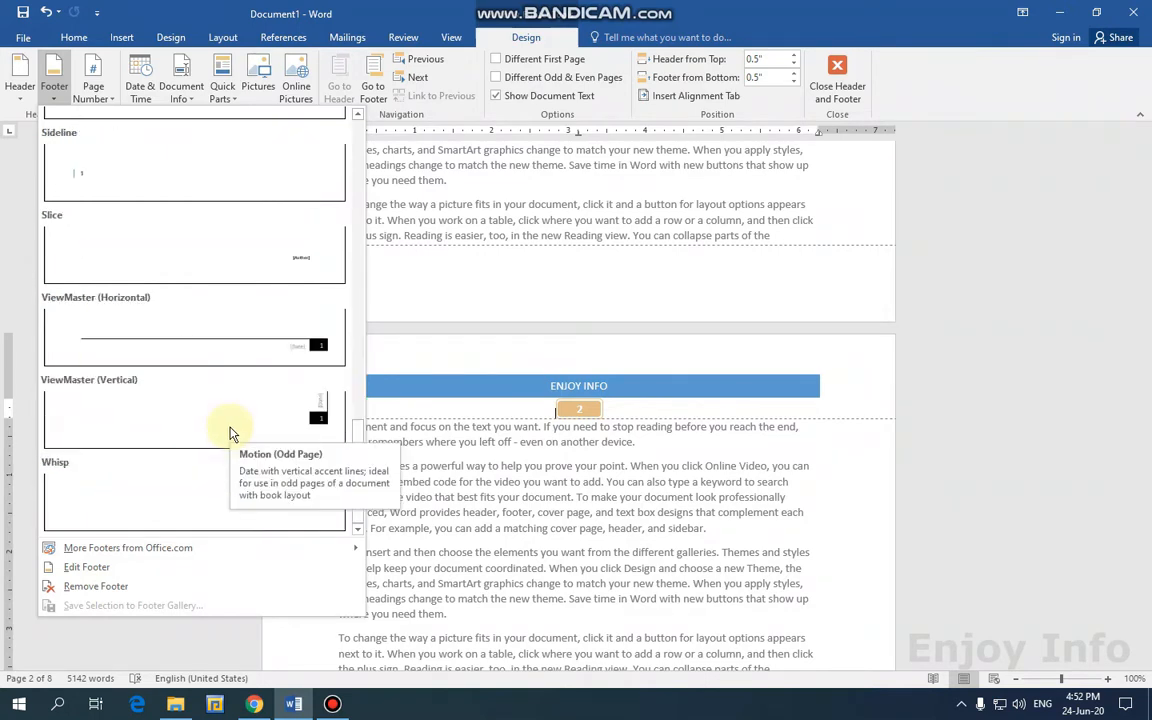
scroll(227, 414, up, 3)
drag(357, 375, 362, 482)
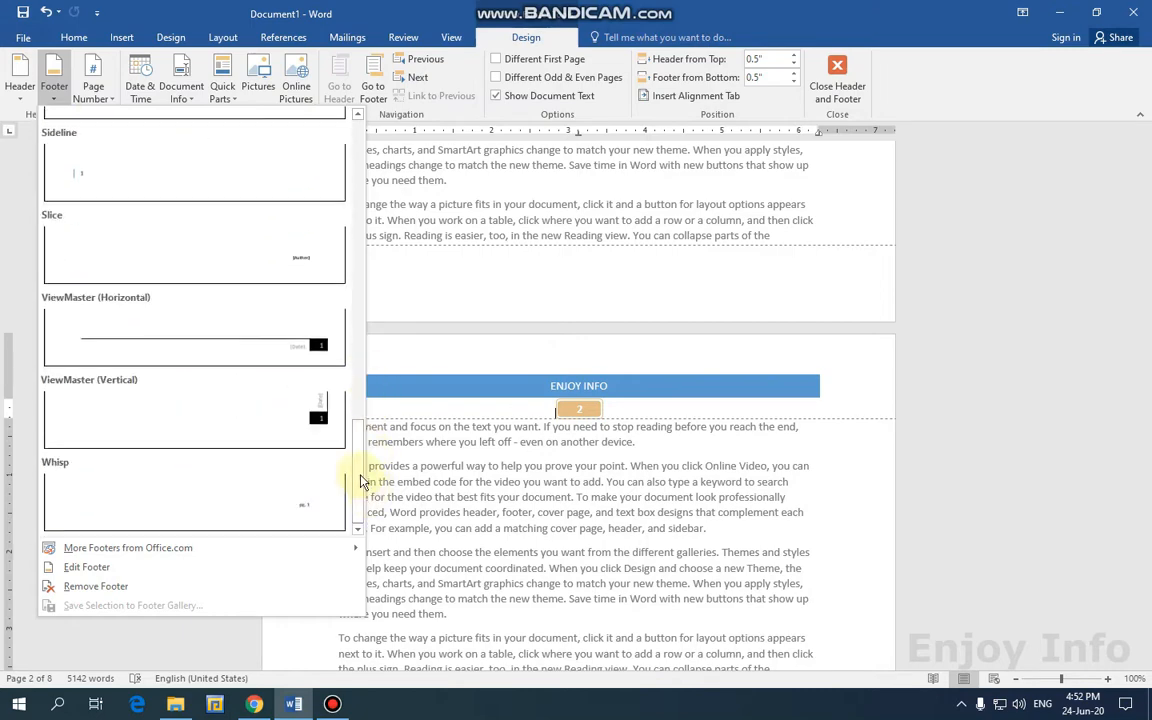
click(310, 357)
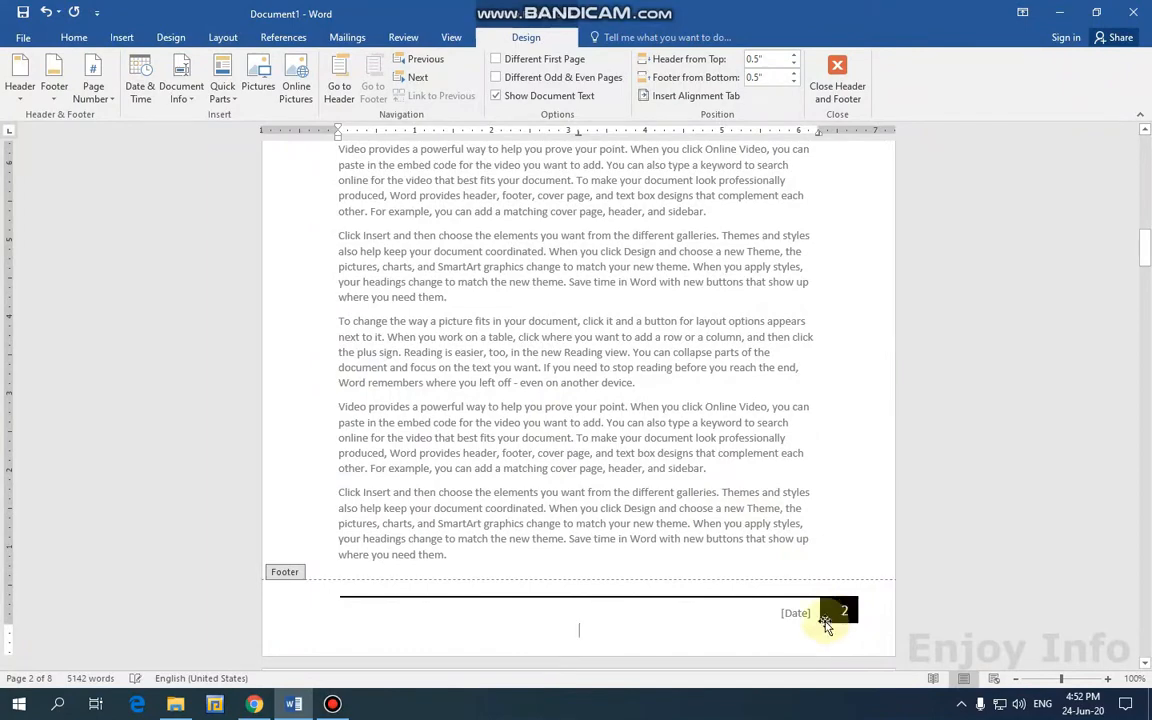
click(844, 562)
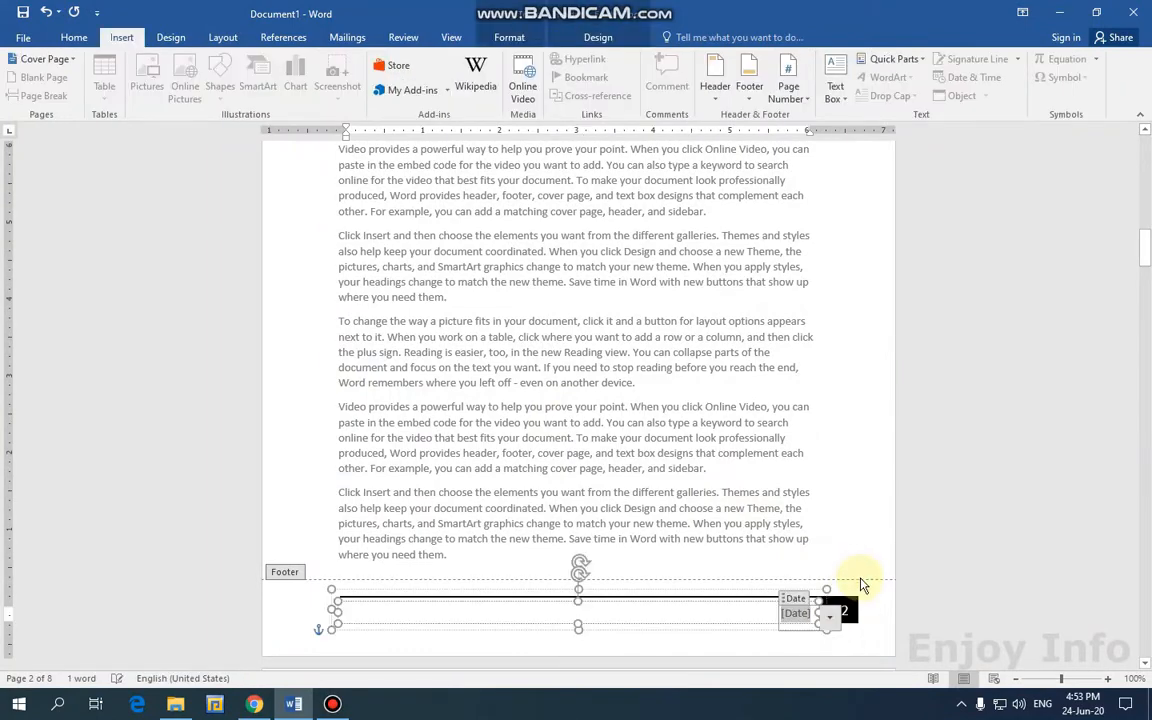
Undo the ViewMaster footer and insert the Retrospect footer design instead.
key(ctrl+z)
scroll(570, 300, down, 3)
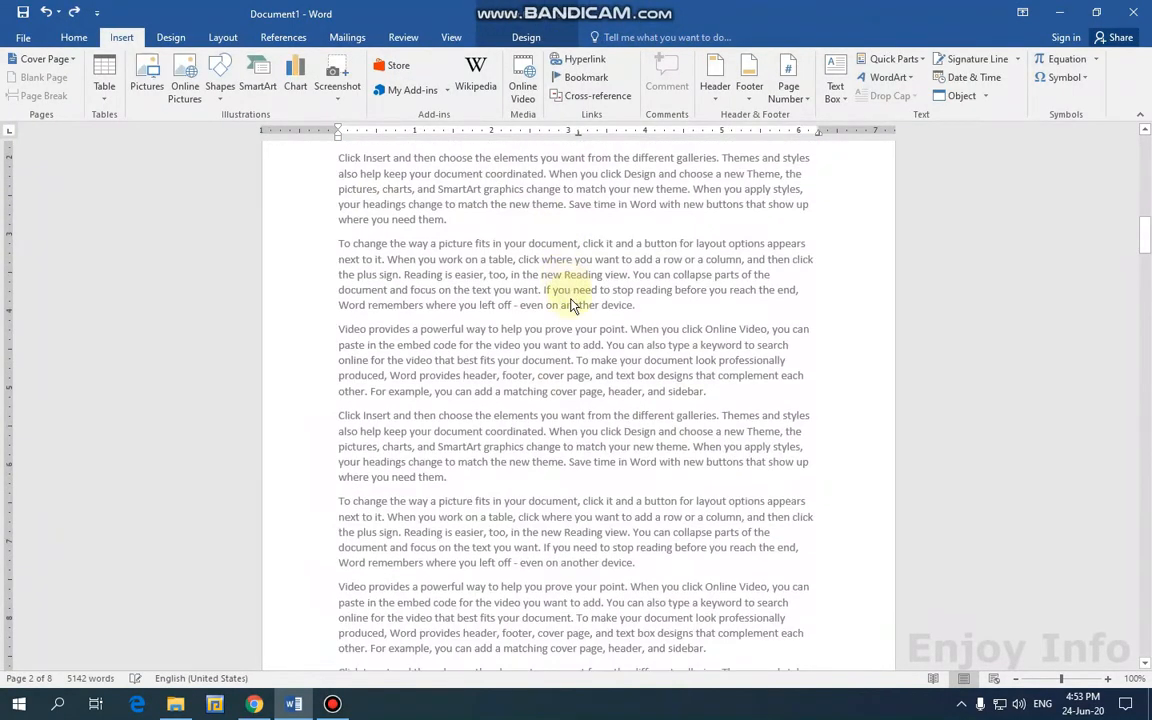
scroll(571, 305, down, 3)
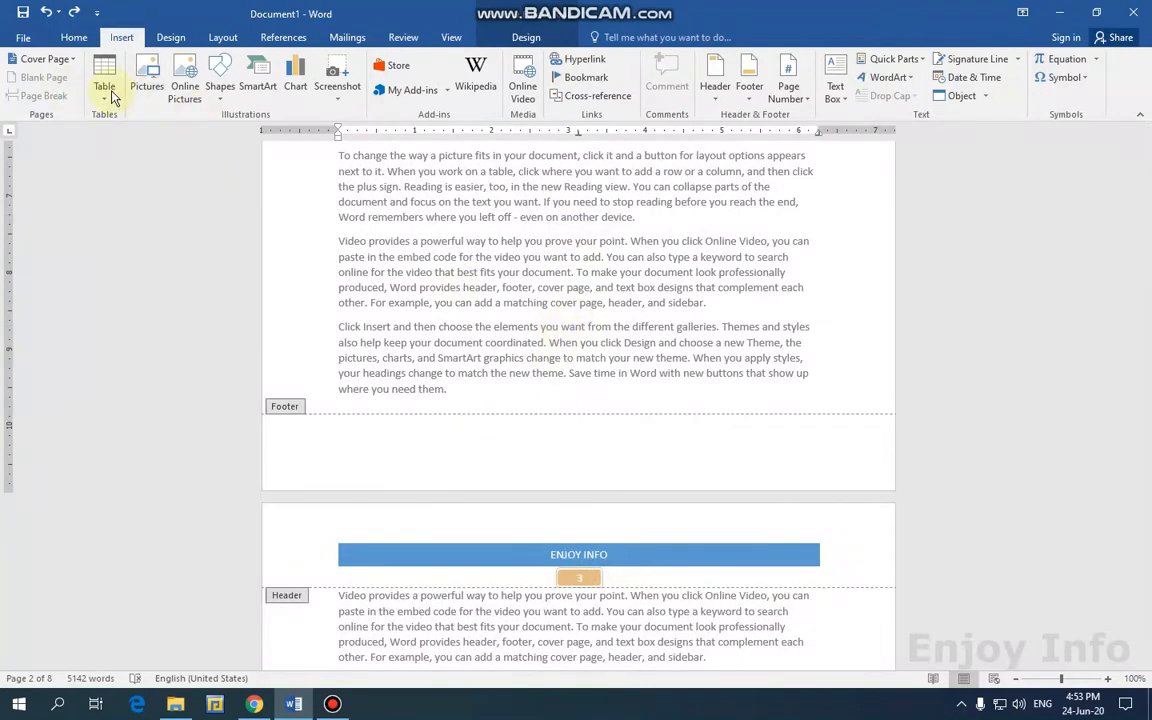
click(510, 38)
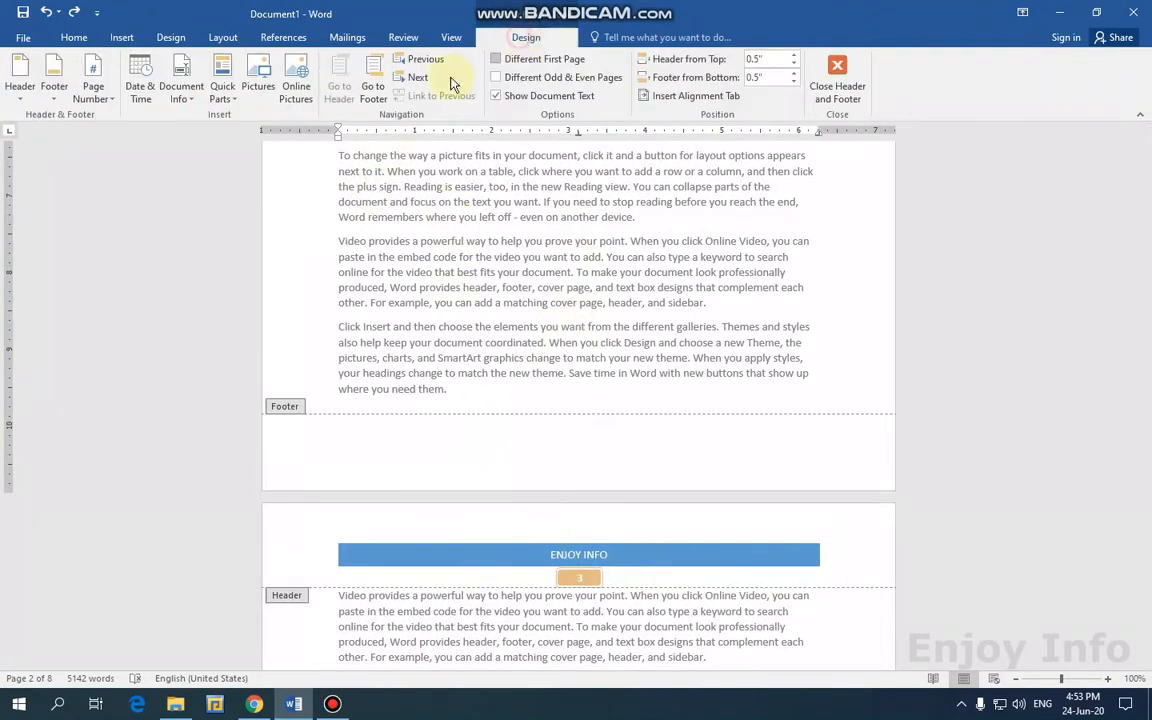
click(53, 104)
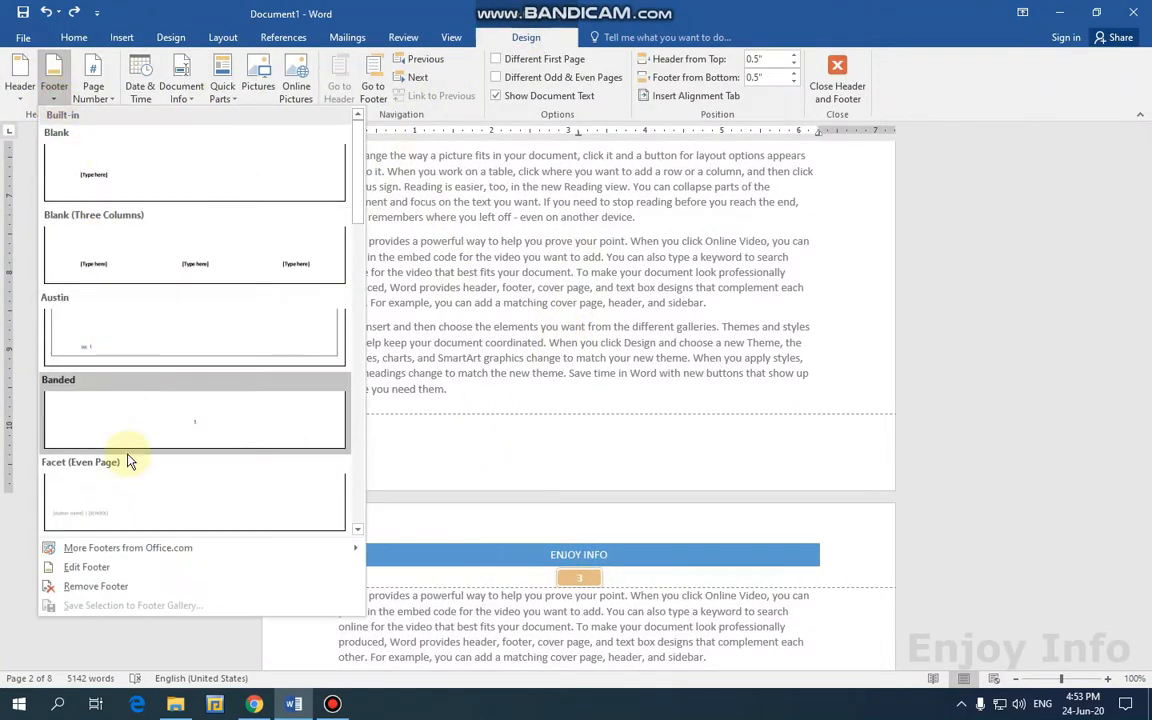
scroll(150, 430, down, 5)
click(211, 483)
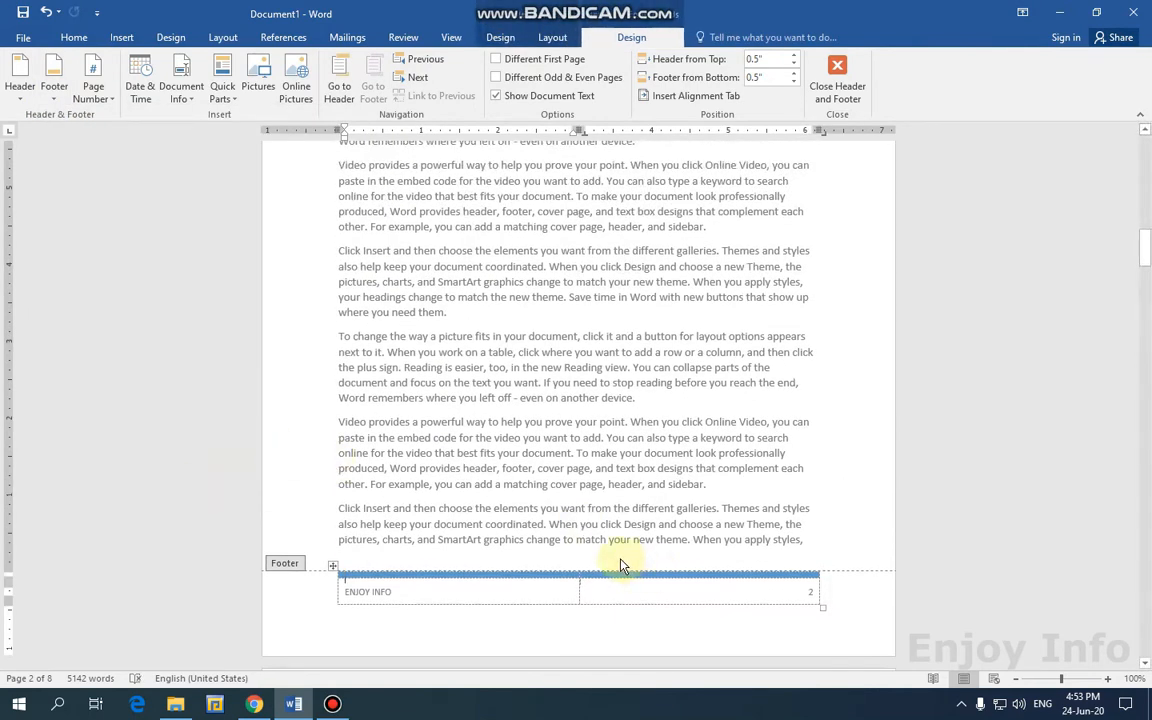
Switch the footer to the Filigree design.
scroll(612, 545, down, 8)
click(54, 86)
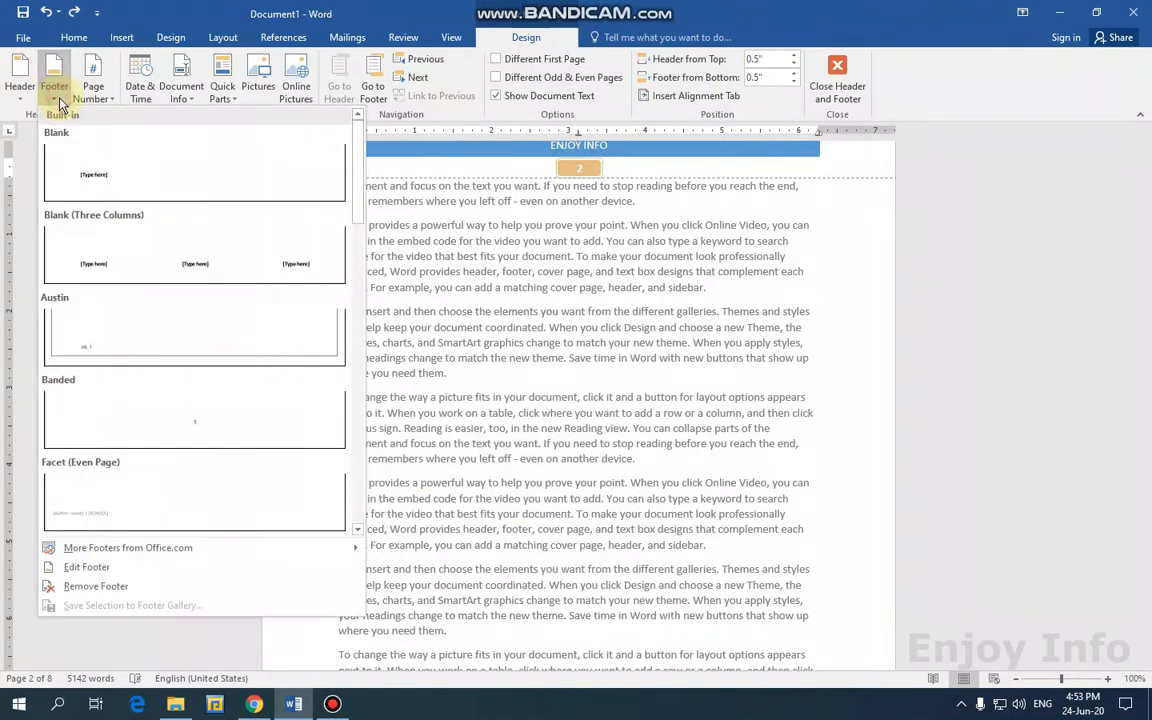
scroll(342, 228, down, 5)
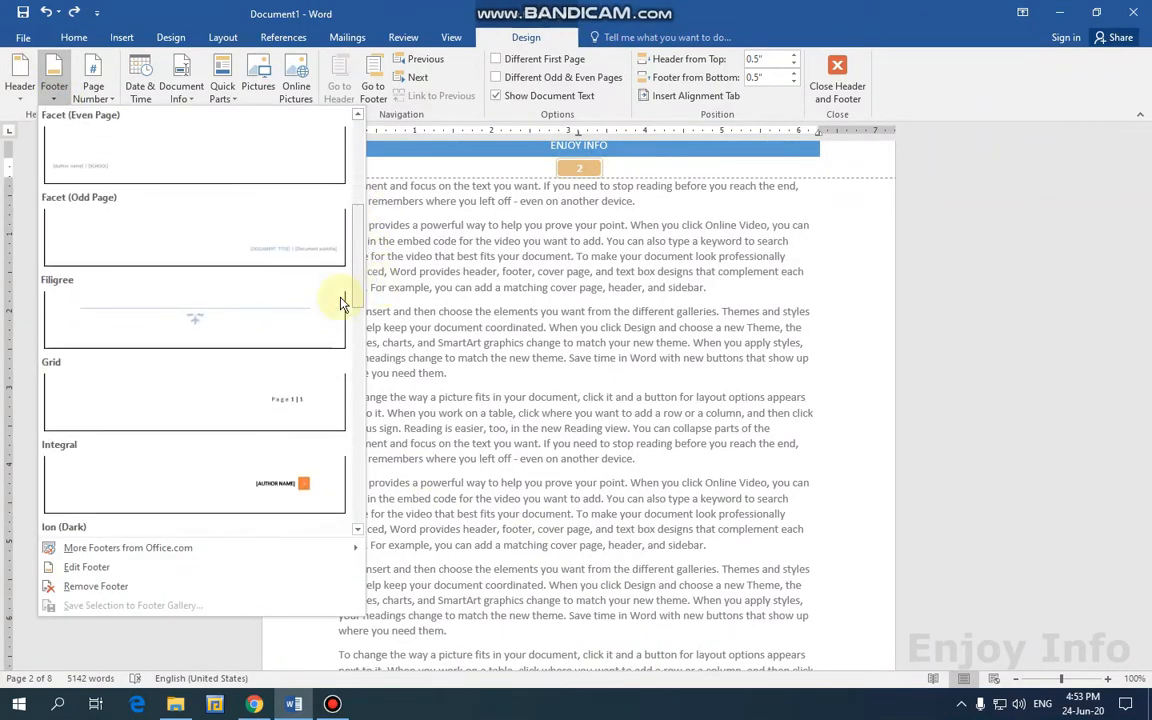
click(281, 305)
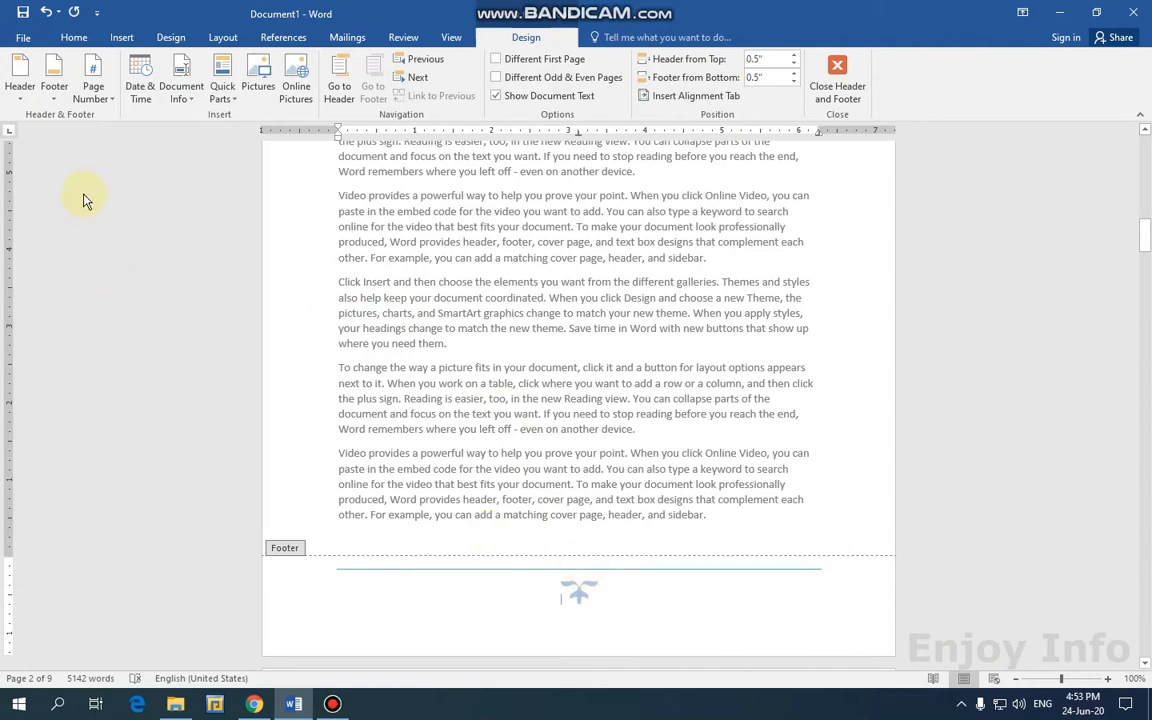
Add a Current Position Plain Number page number and close footer editing.
click(94, 95)
mouse_move(148, 183)
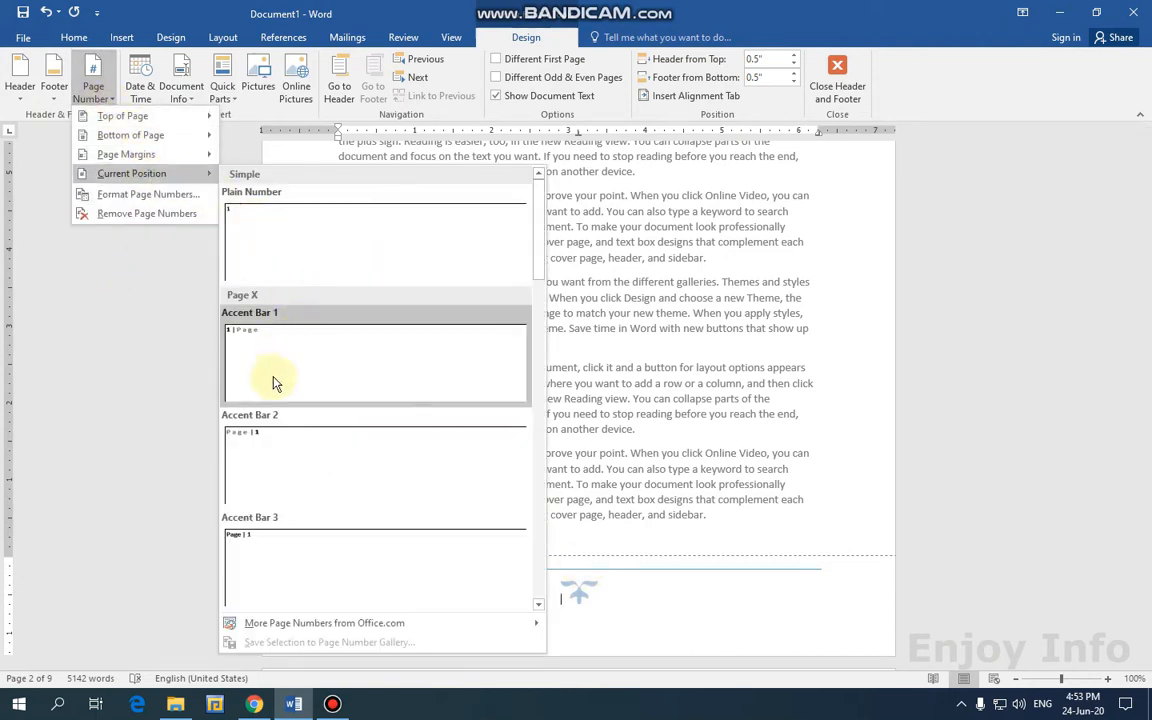
click(241, 222)
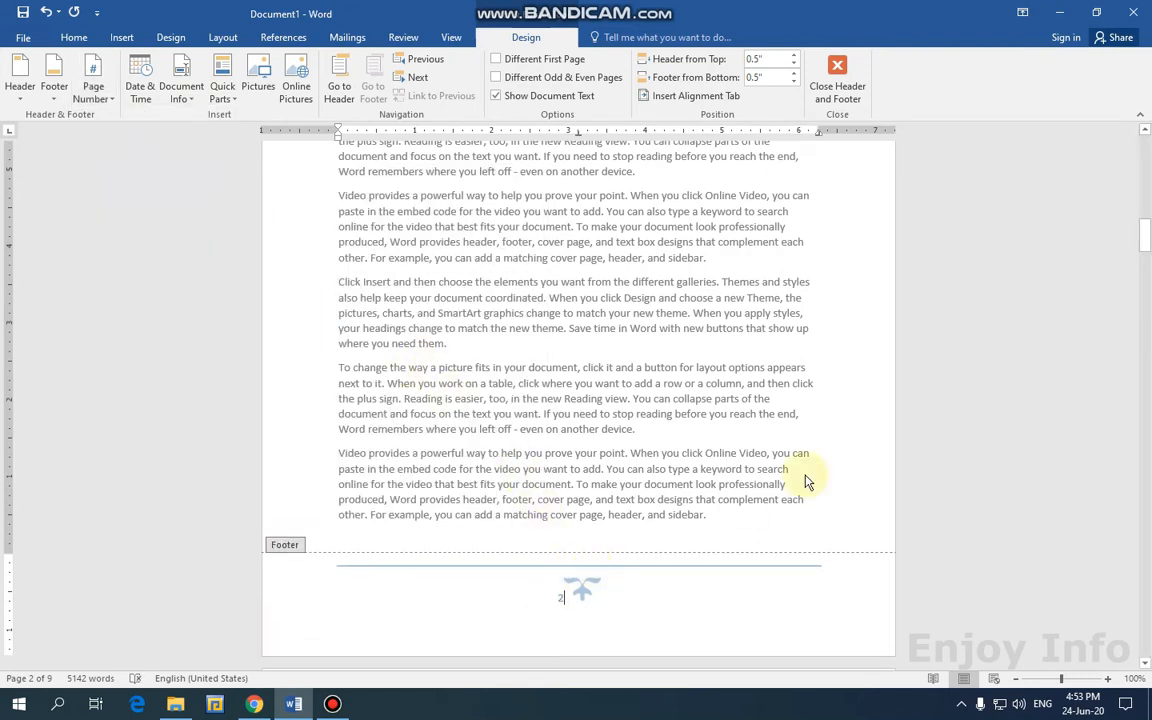
click(838, 92)
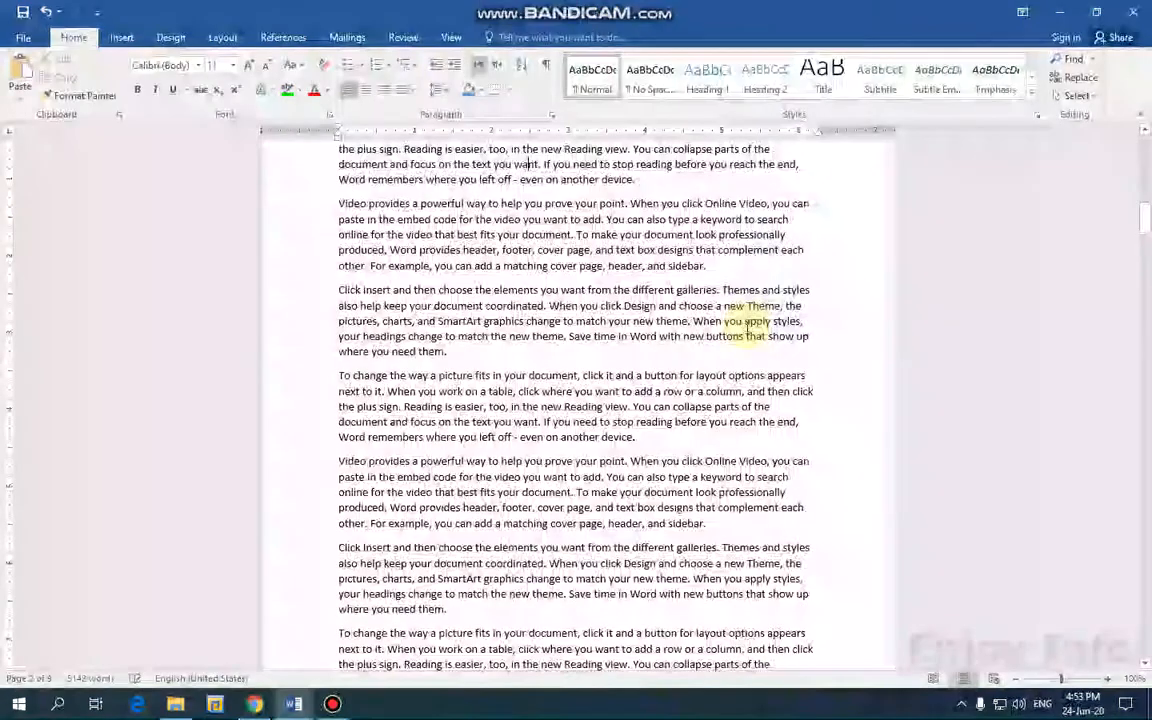
Scroll through the pages checking headers and footers, ending at the top of page 1.
scroll(747, 332, up, 7)
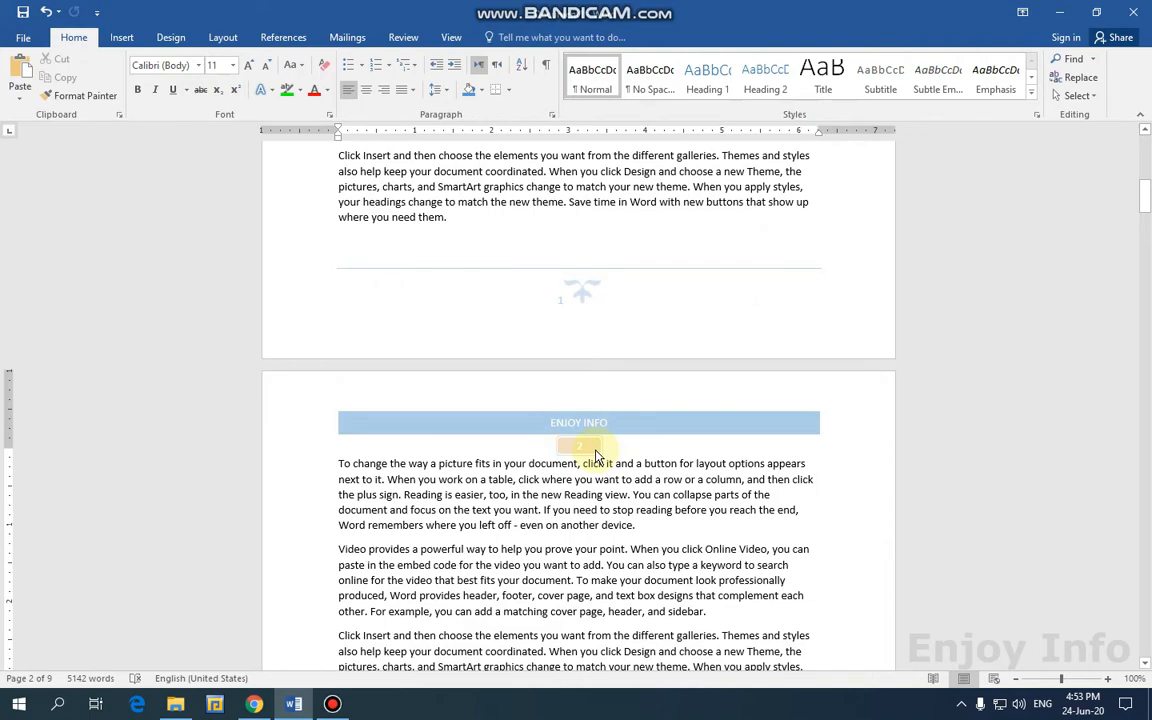
scroll(640, 370, down, 4)
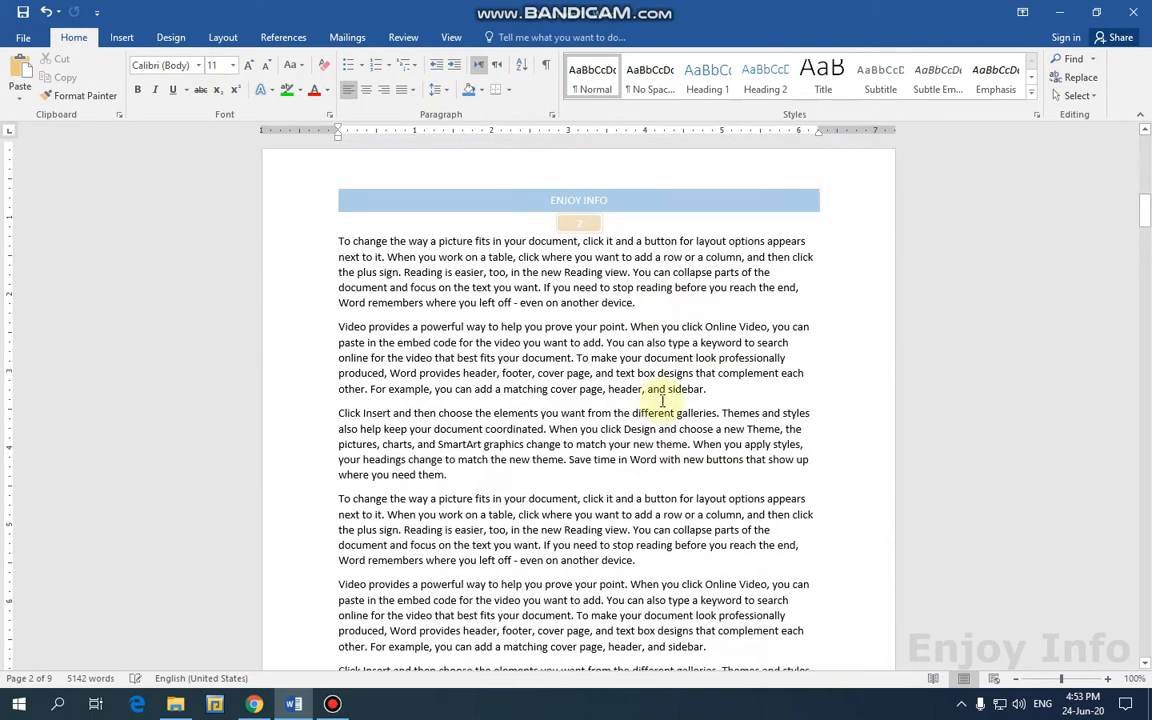
scroll(662, 400, down, 5)
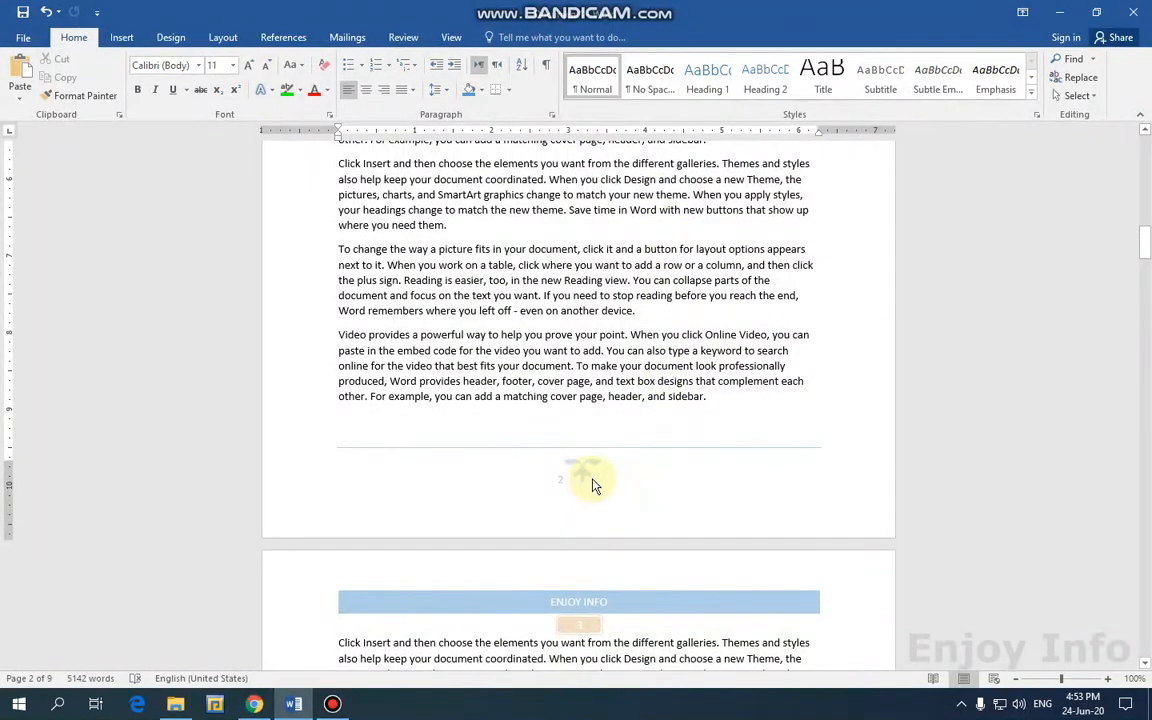
scroll(593, 485, up, 10)
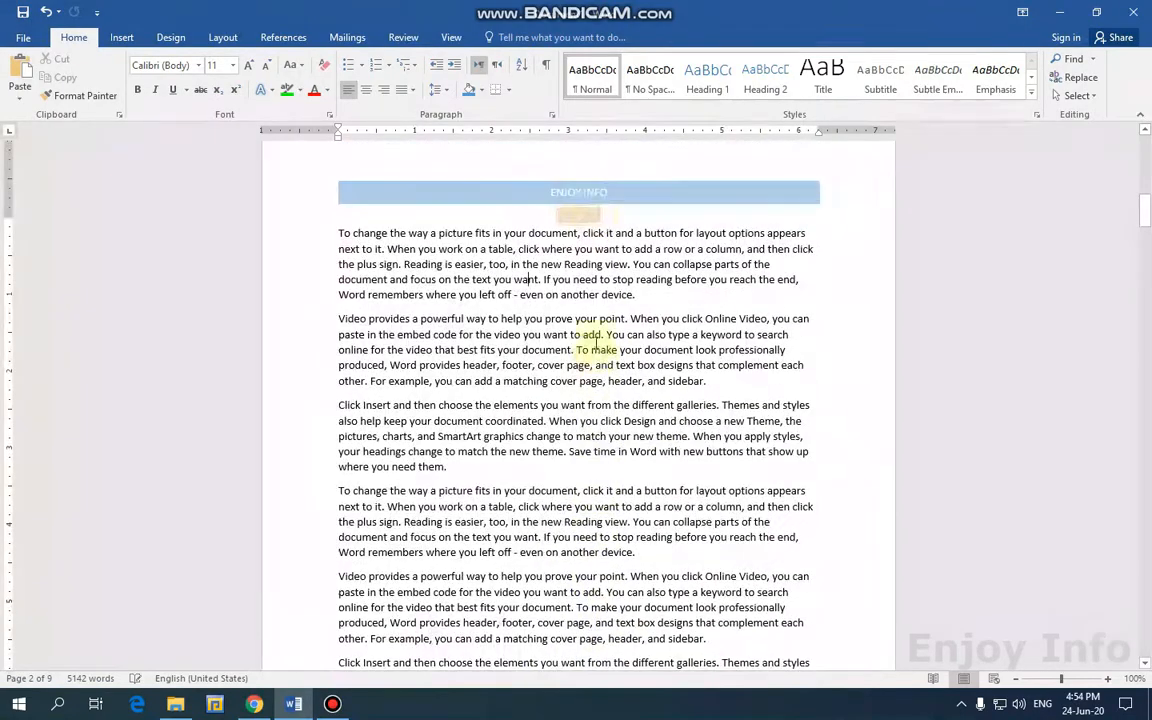
scroll(660, 485, down, 13)
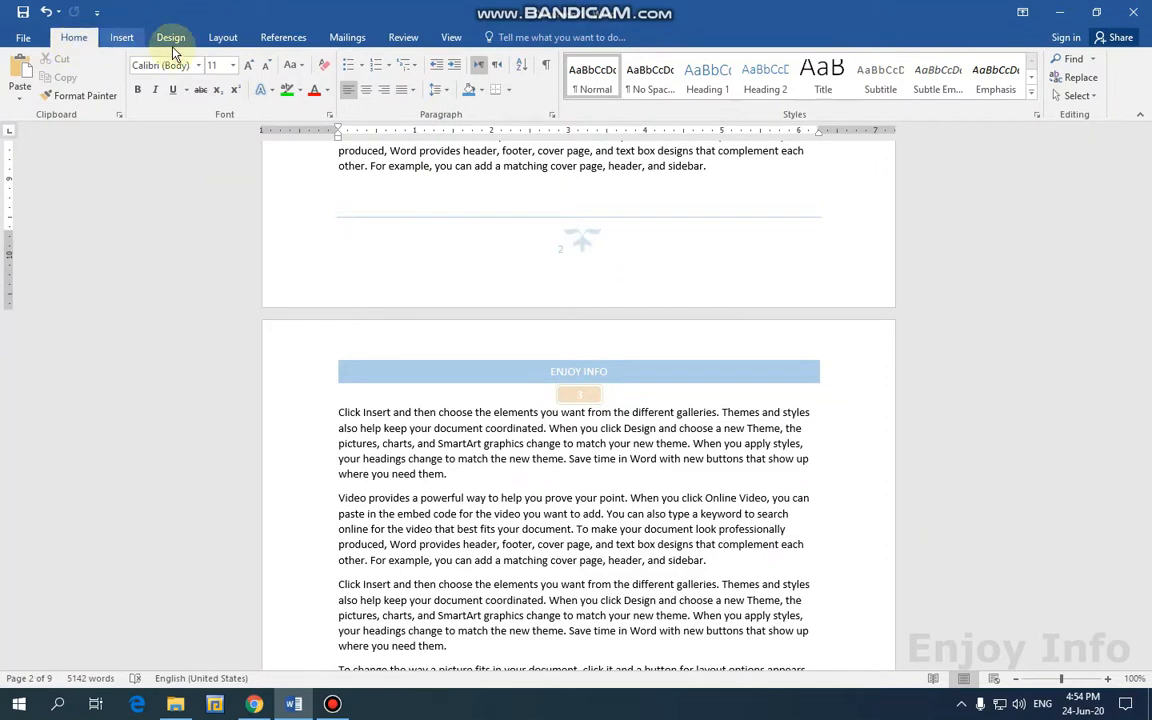
click(121, 38)
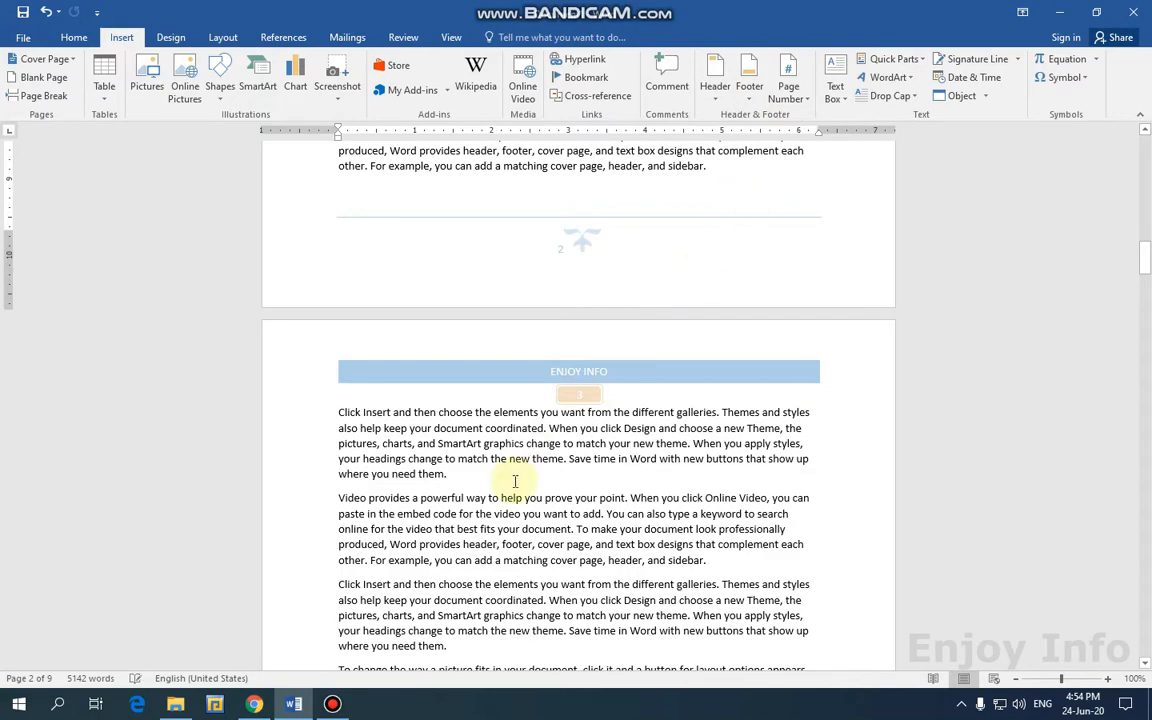
scroll(580, 450, up, 1)
scroll(645, 420, down, 10)
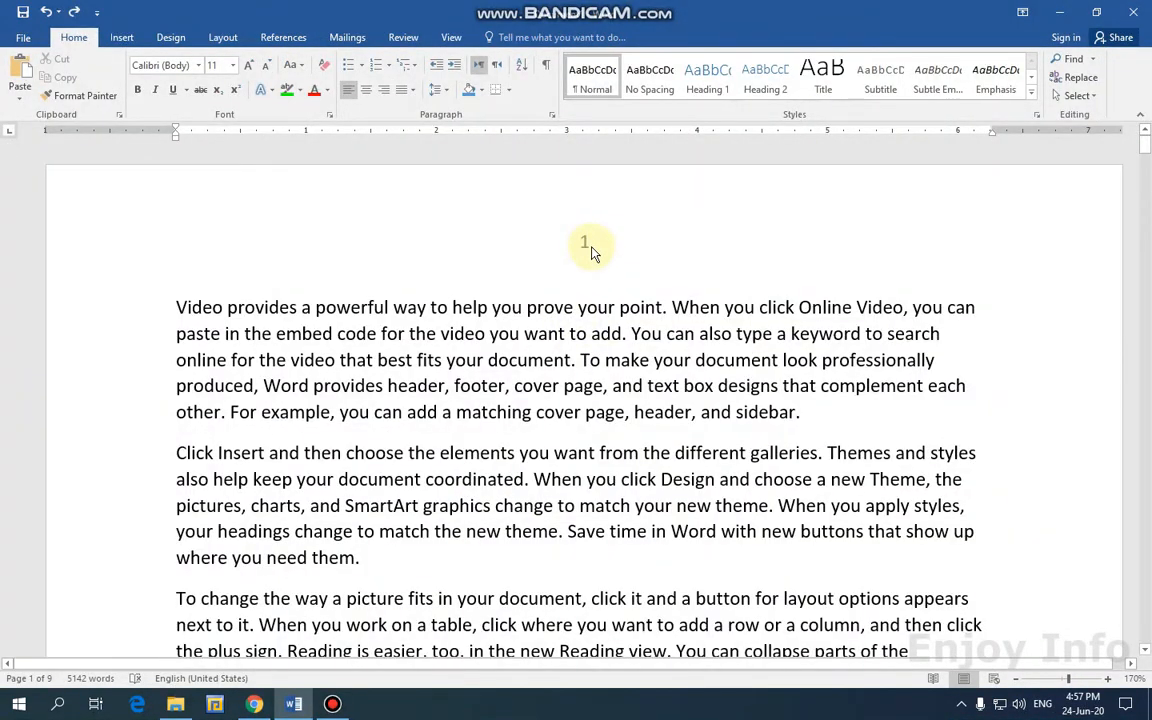
Insert a Top of Page Vertical Outline 1 page number in the header.
double_click(589, 249)
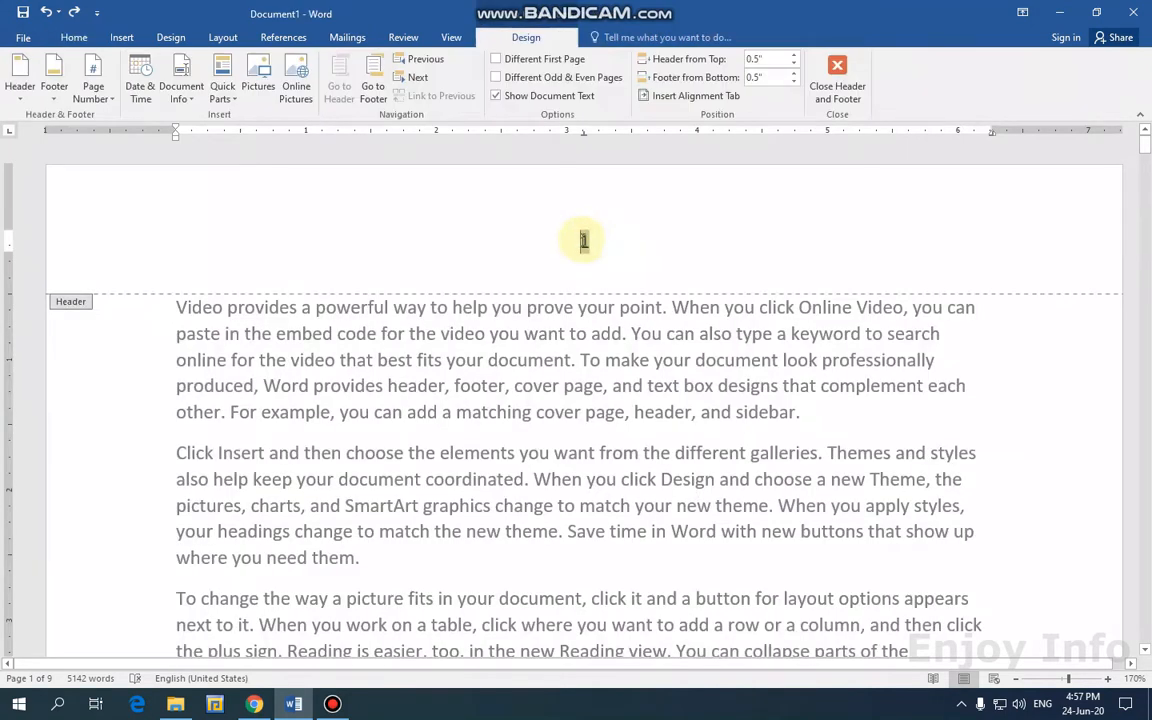
click(93, 88)
mouse_move(130, 116)
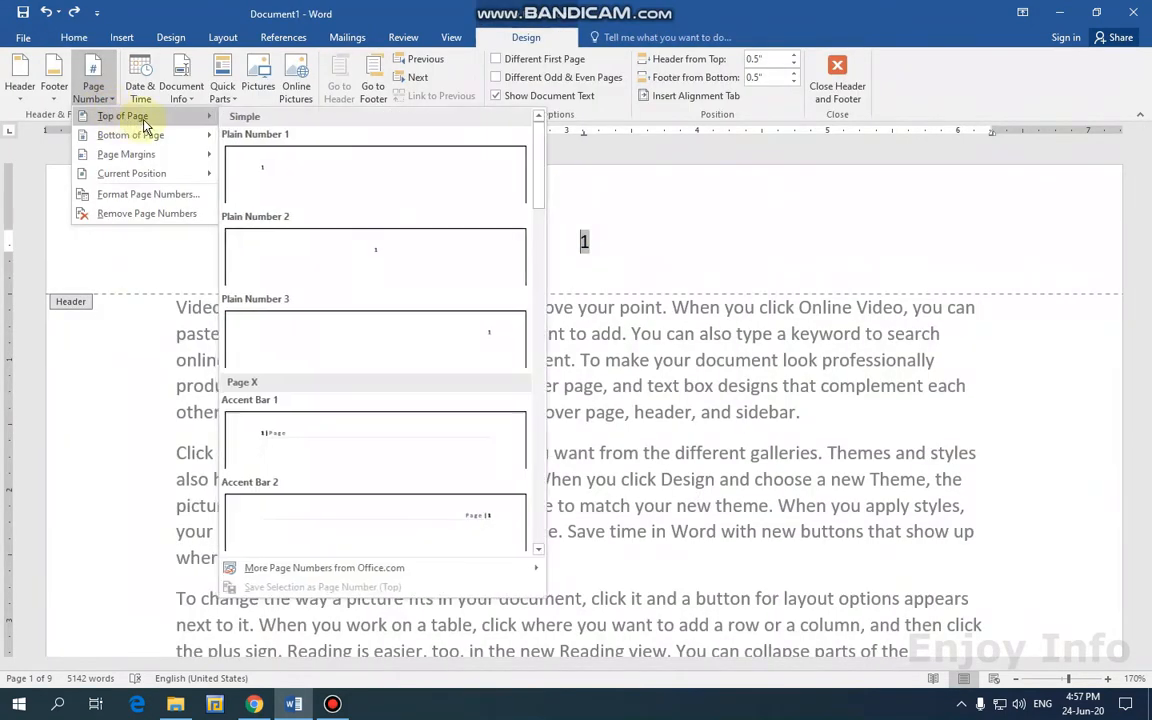
scroll(368, 404, down, 5)
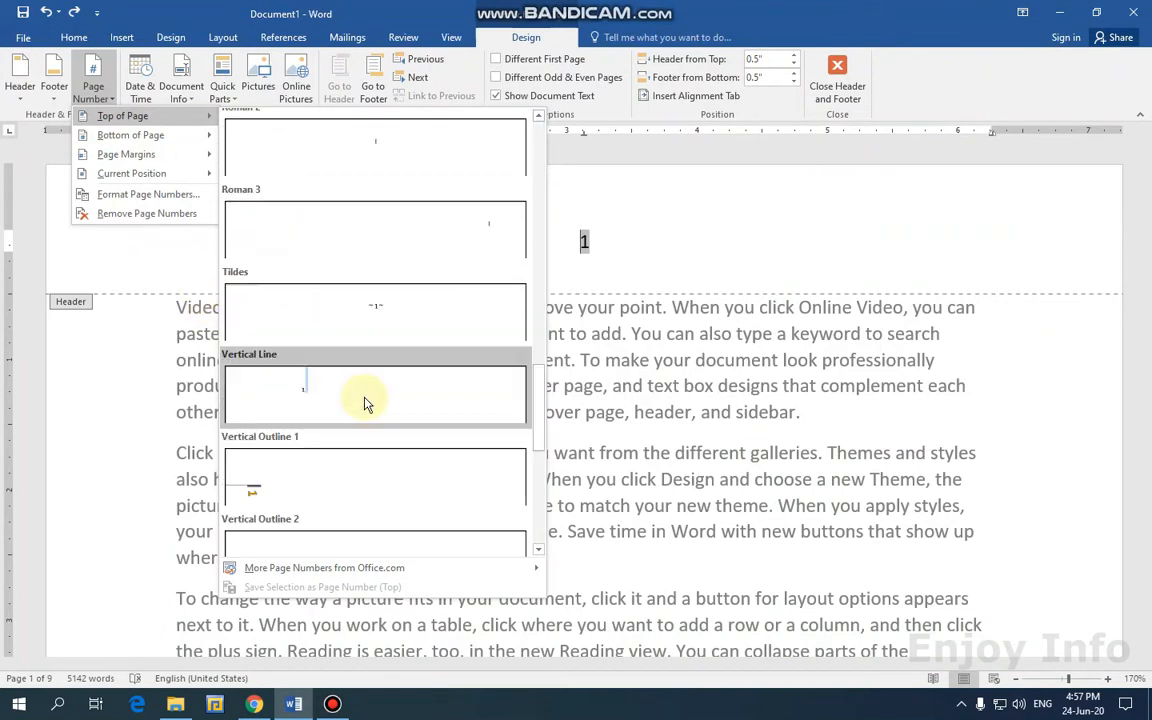
click(276, 483)
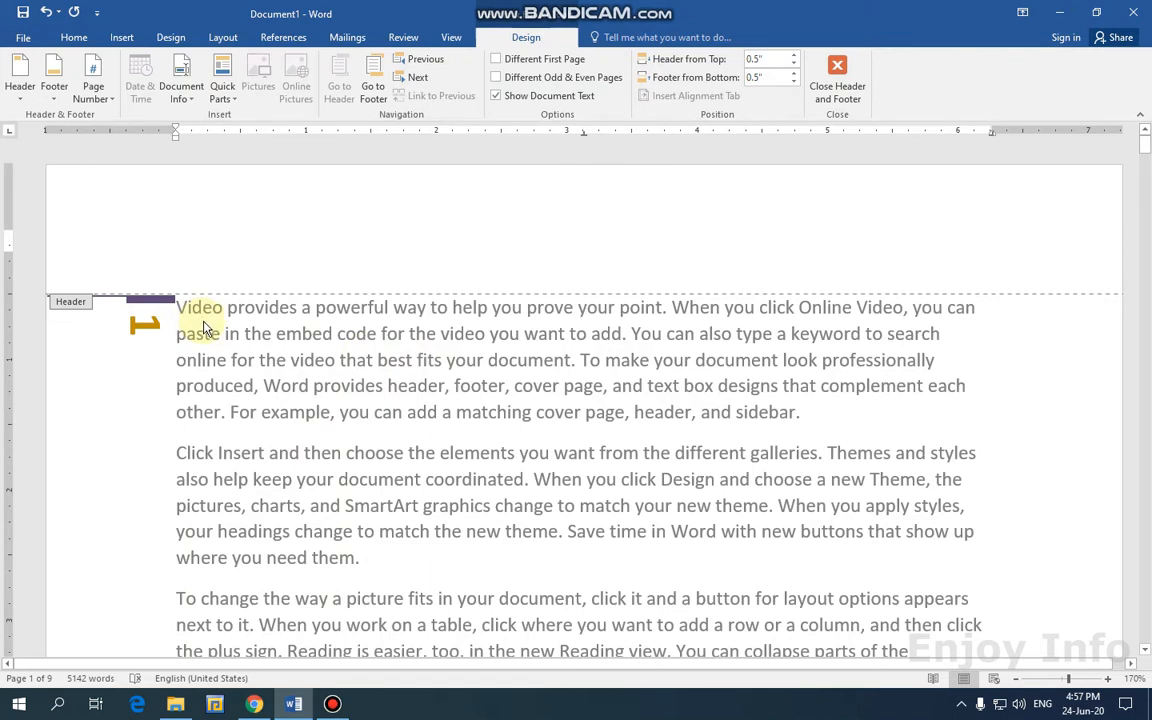
Drag the page-number tab to the top centre of the page and close the header.
click(105, 103)
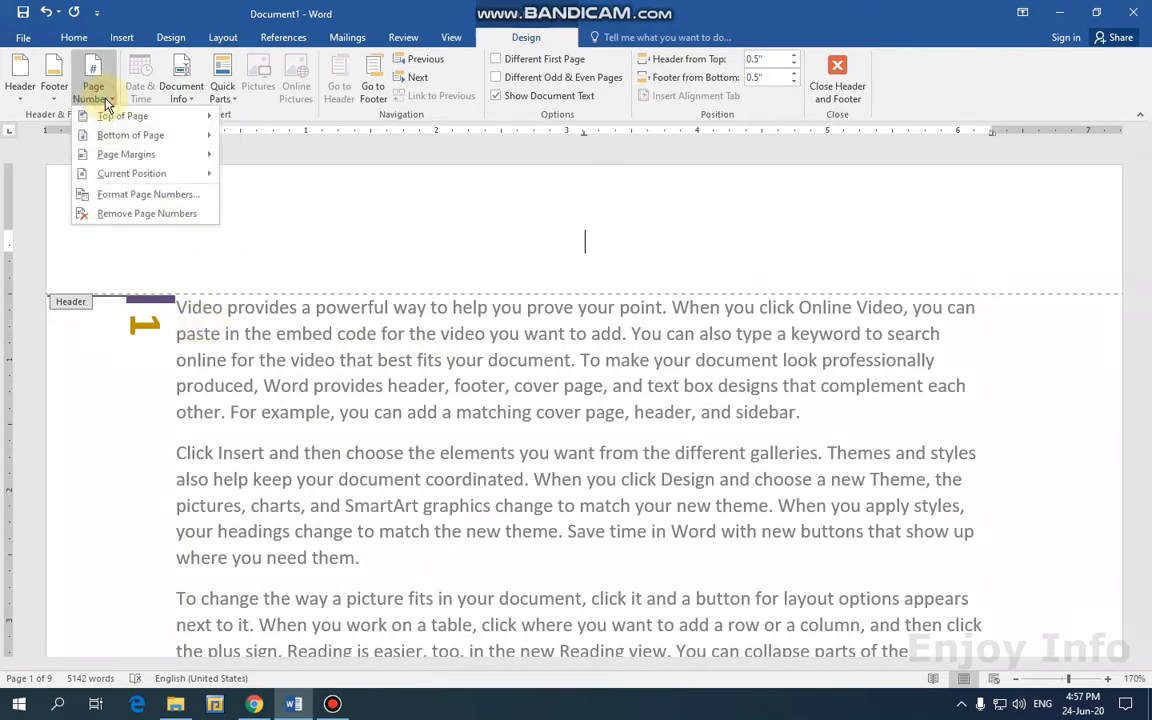
mouse_move(138, 121)
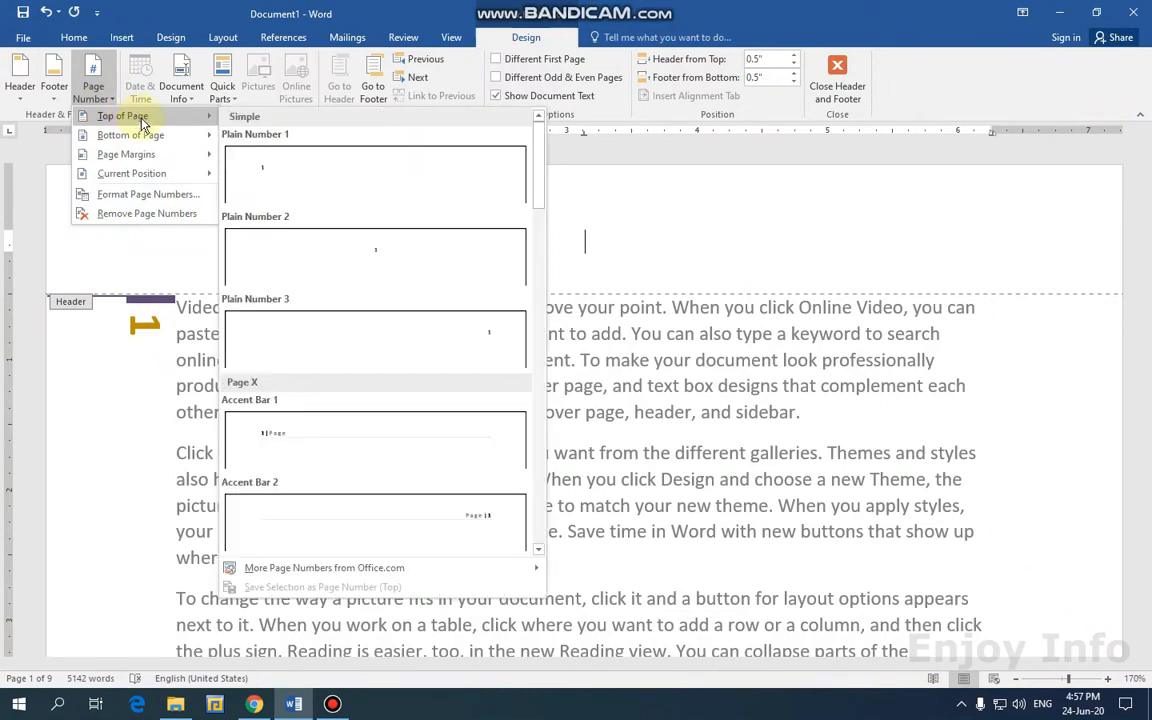
click(170, 20)
drag(151, 302, 567, 169)
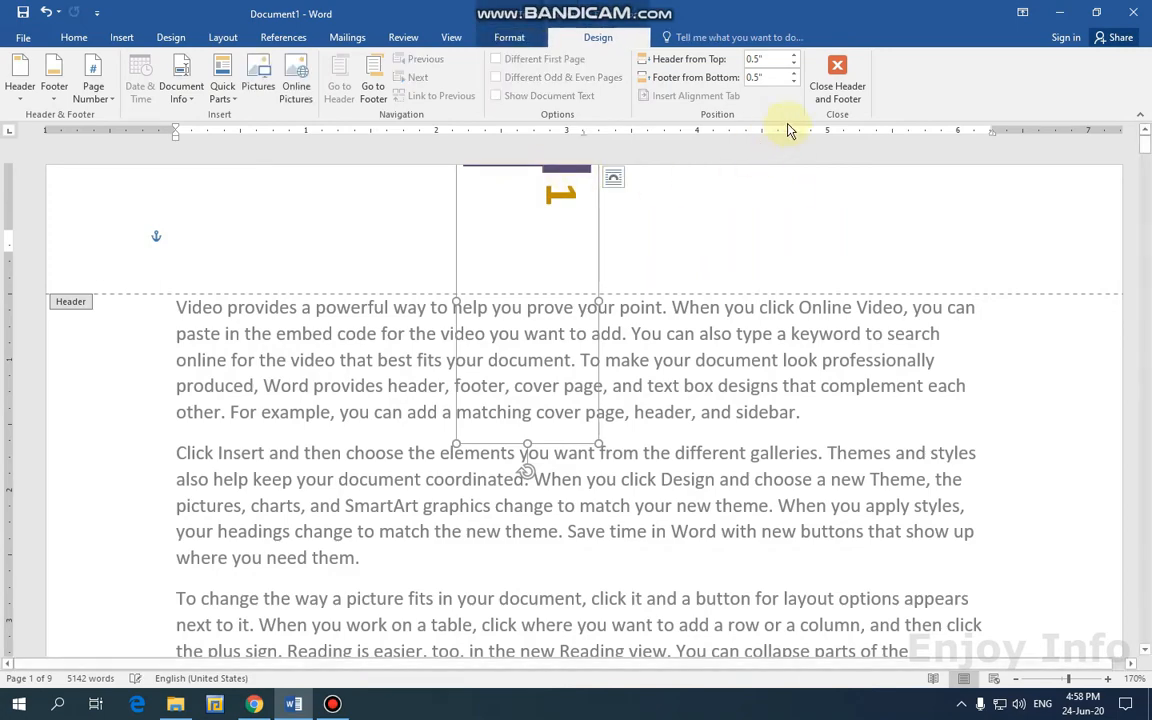
click(836, 88)
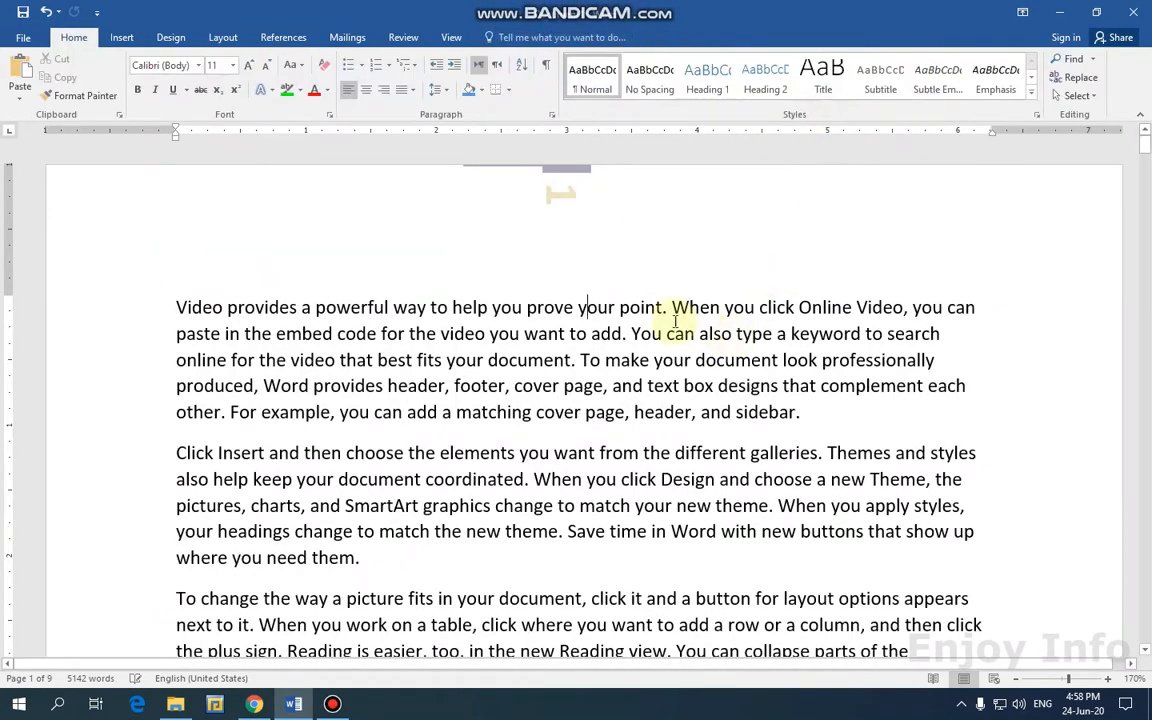
scroll(595, 240, down, 11)
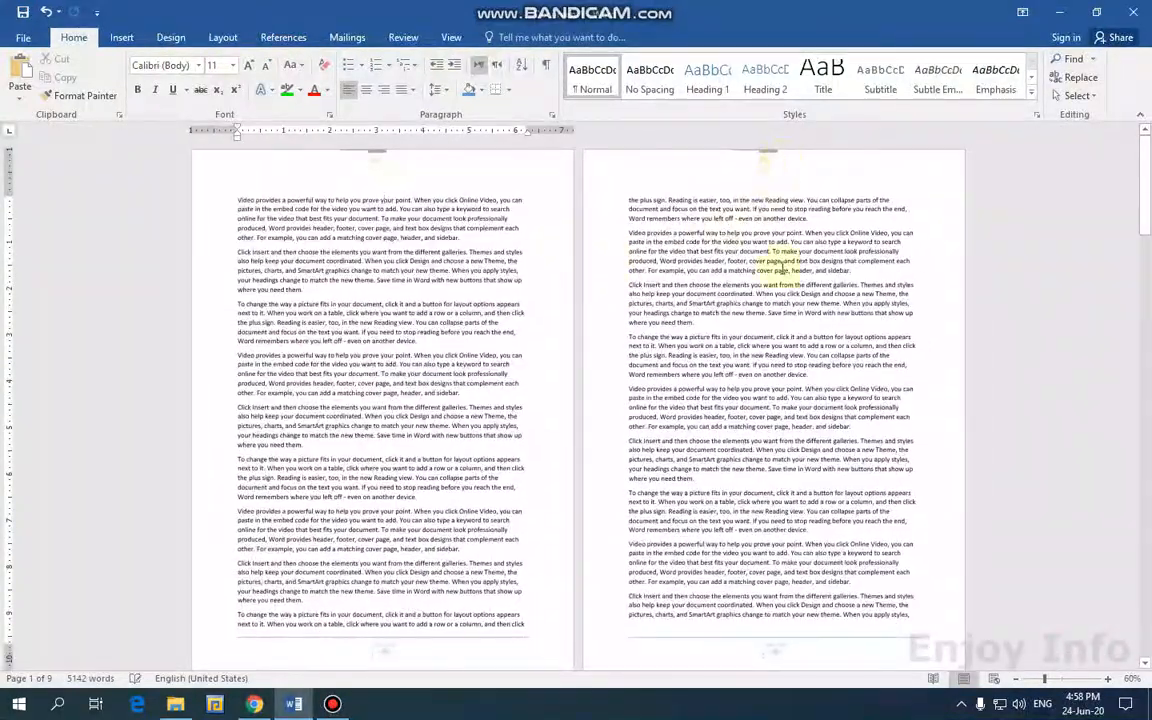
scroll(770, 260, down, 8)
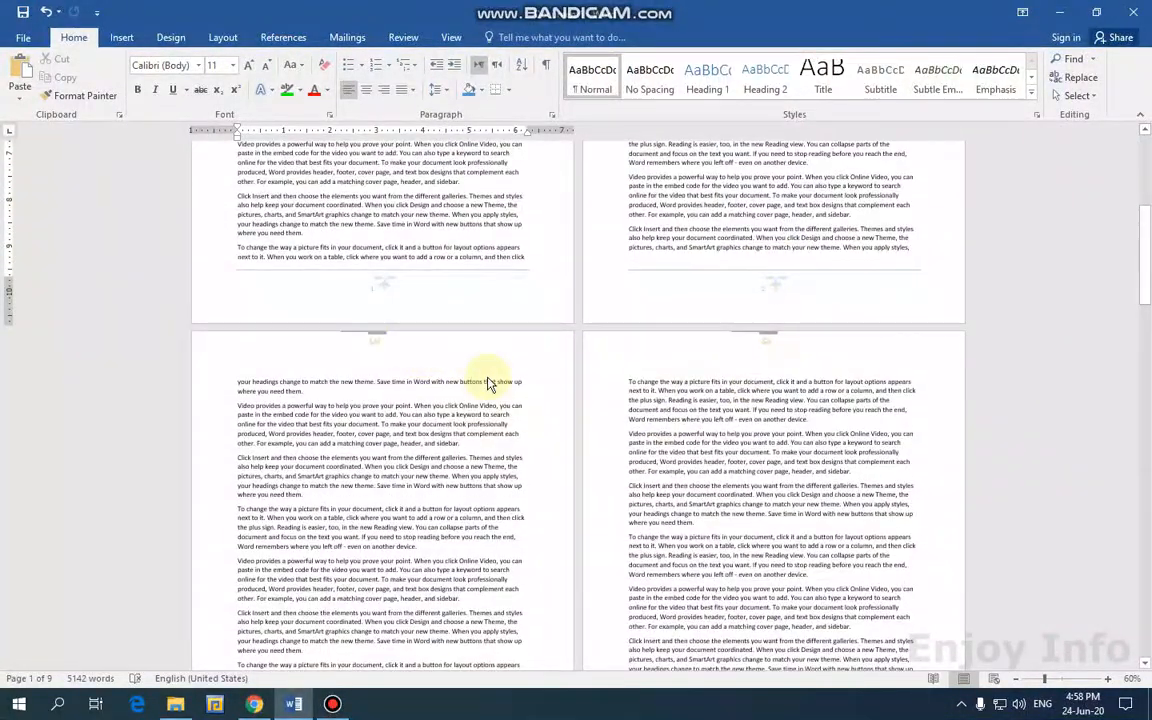
scroll(490, 383, up, 5)
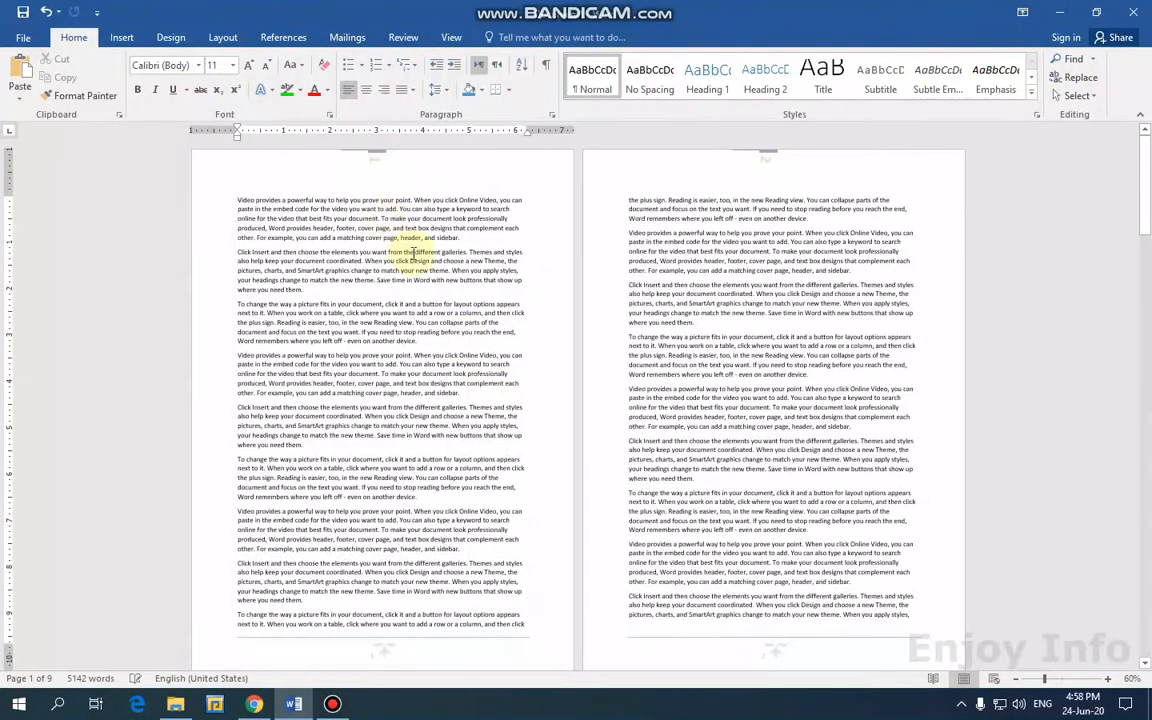
scroll(413, 255, up, 10)
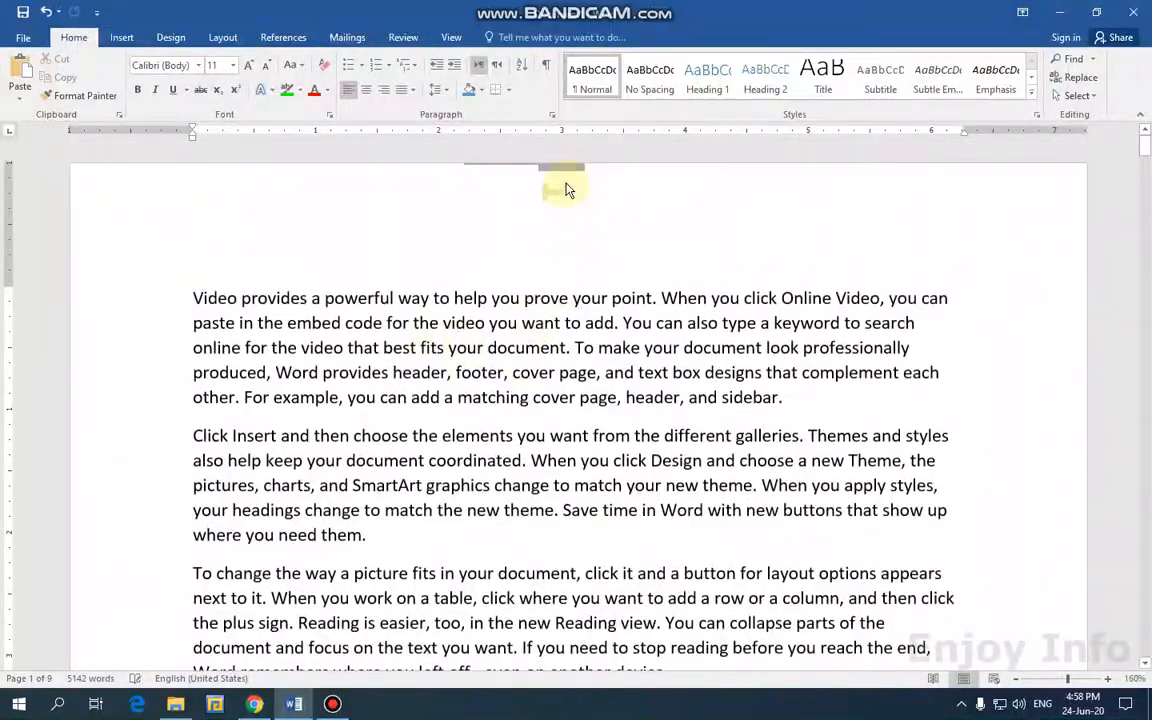
Insert an Accent Bar 1 page number in the page 1 header and centre it.
double_click(572, 172)
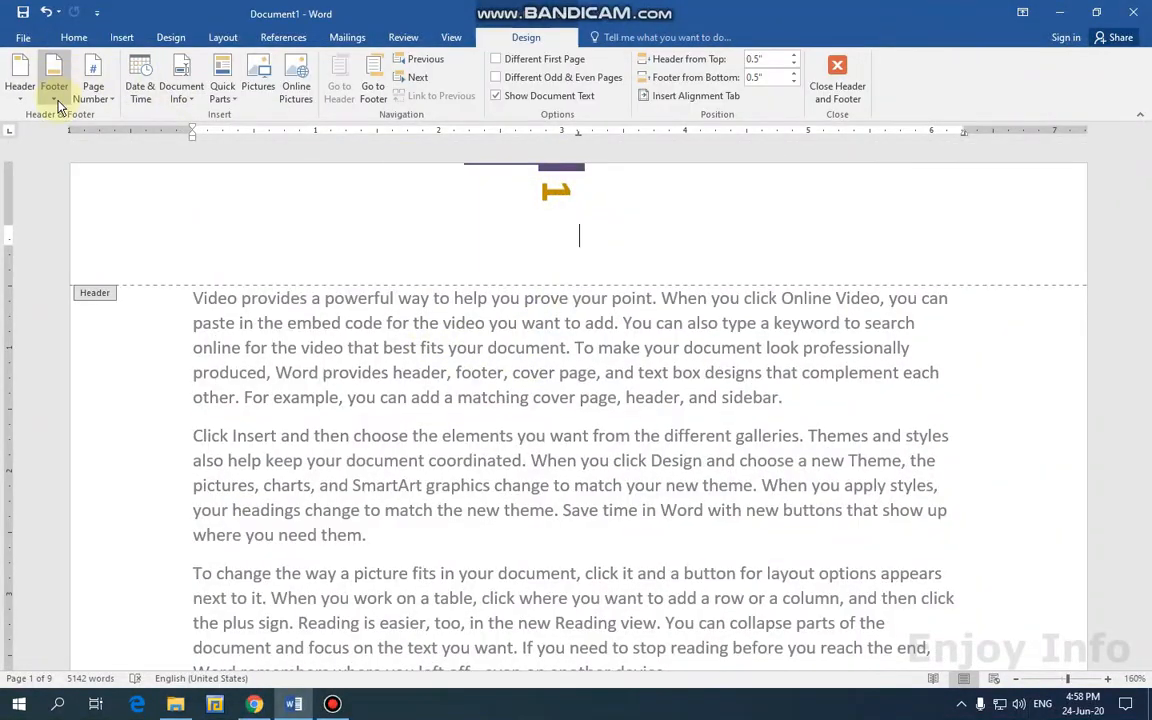
click(96, 100)
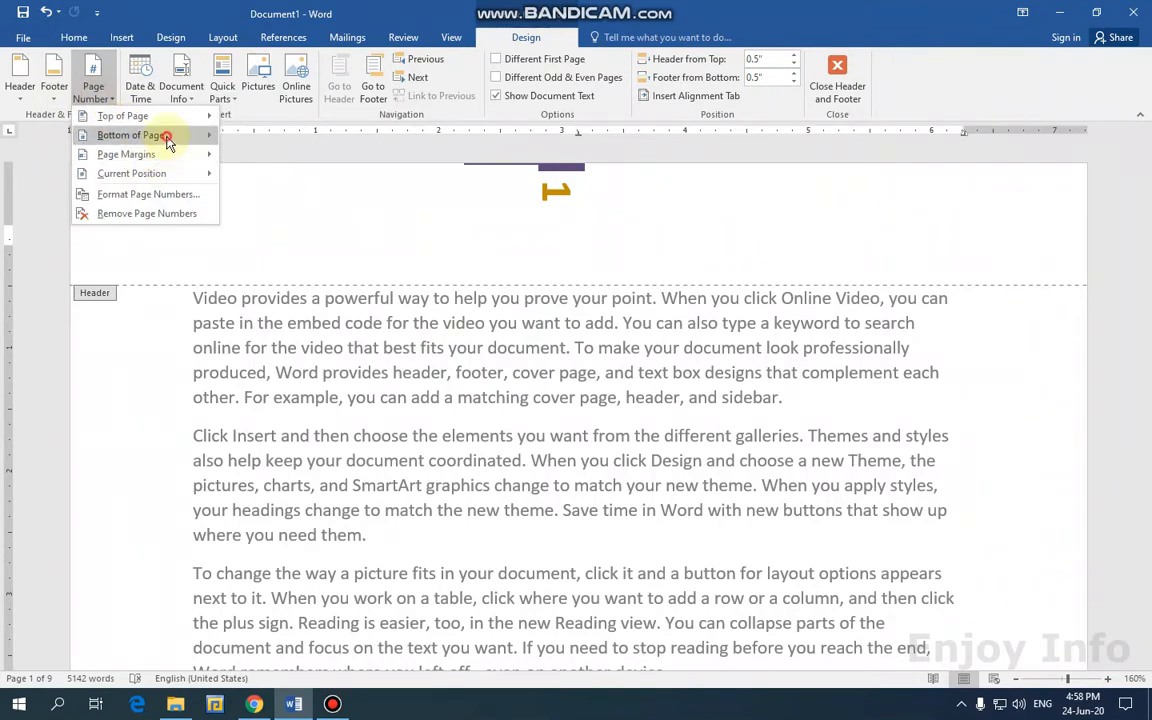
mouse_move(159, 135)
mouse_move(180, 115)
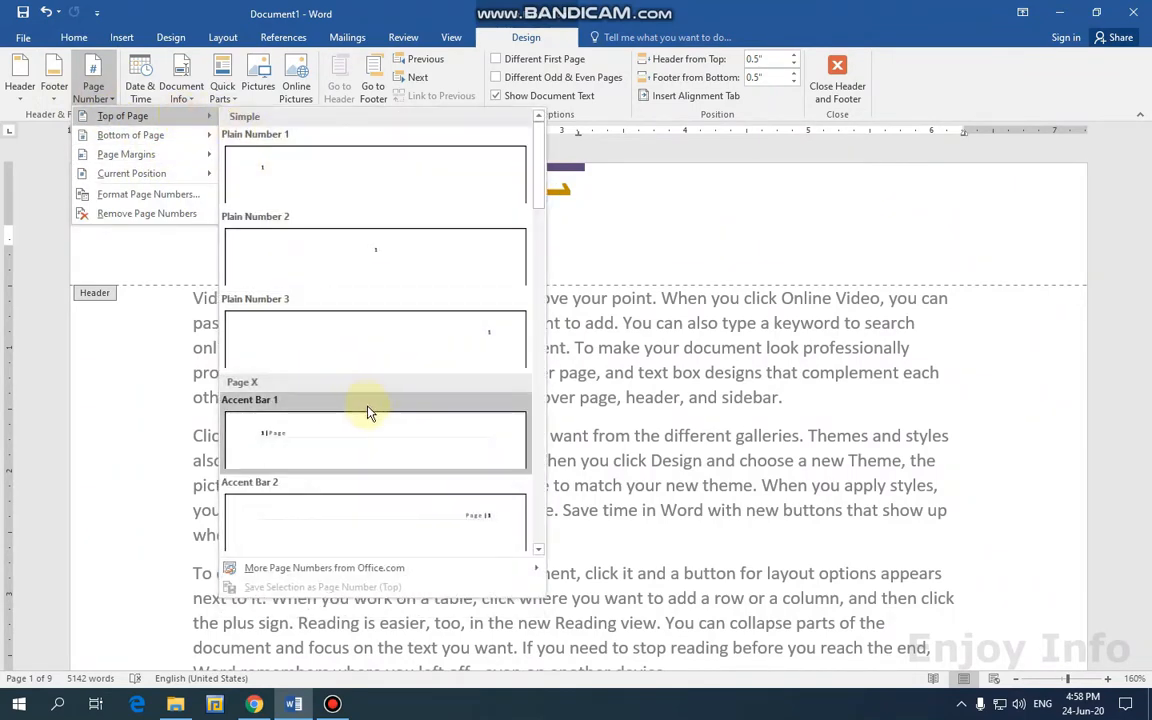
click(304, 440)
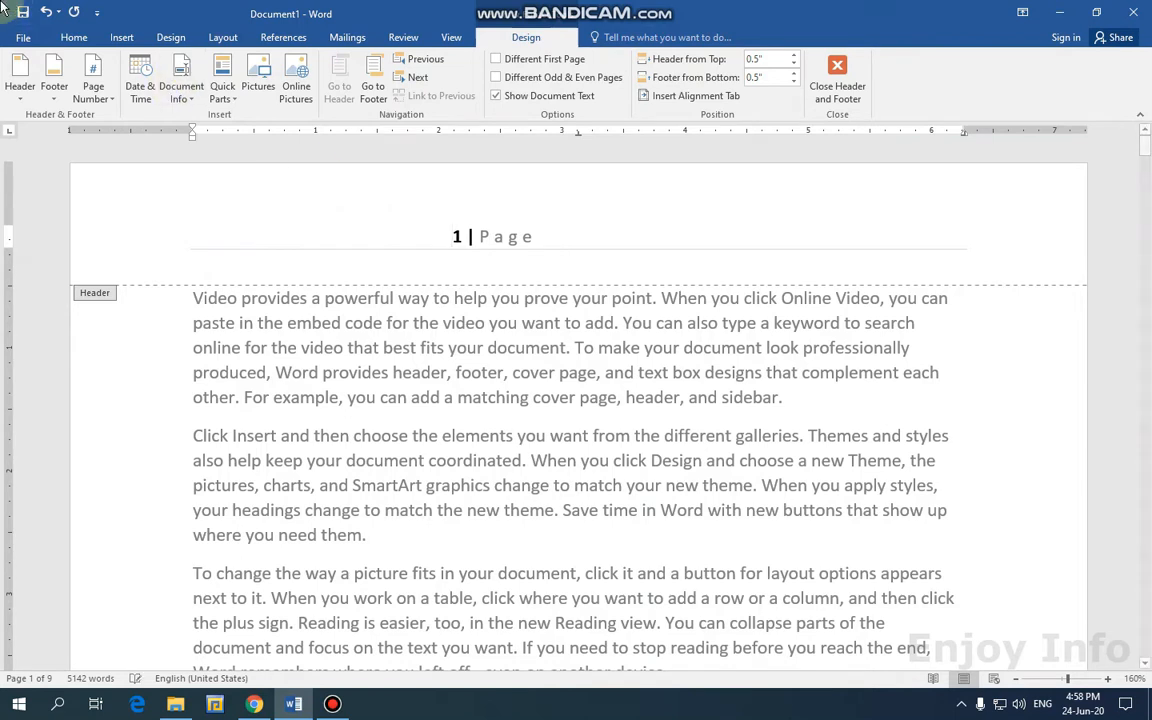
click(74, 37)
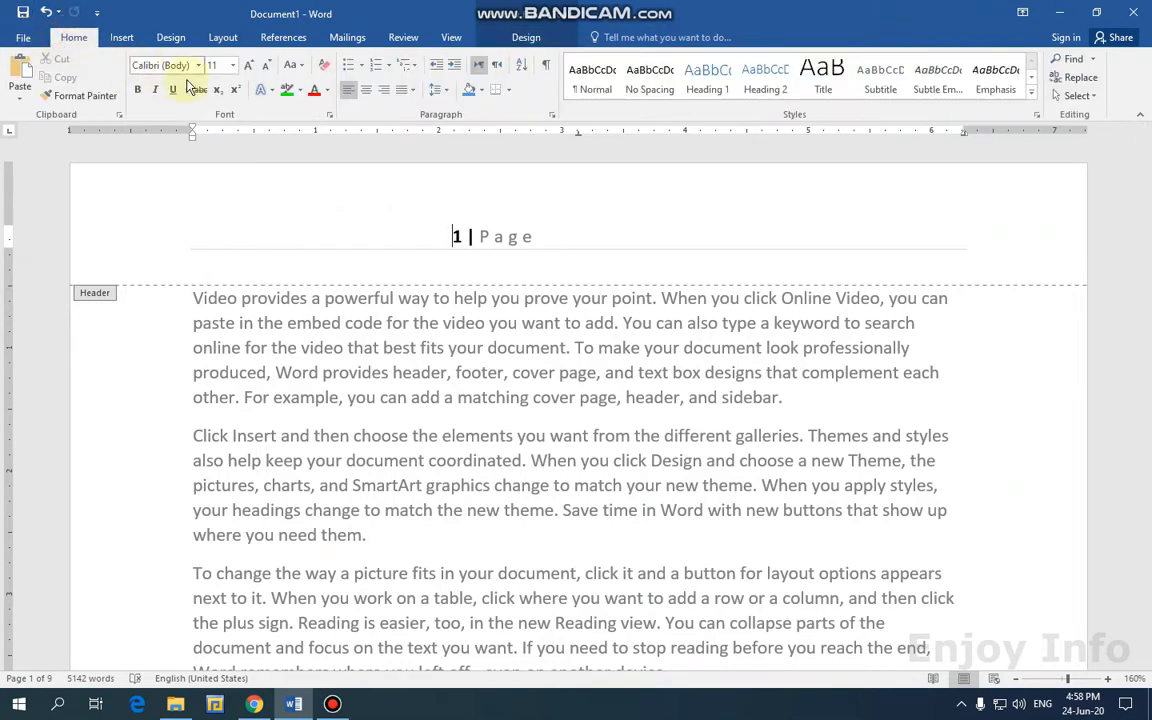
click(366, 95)
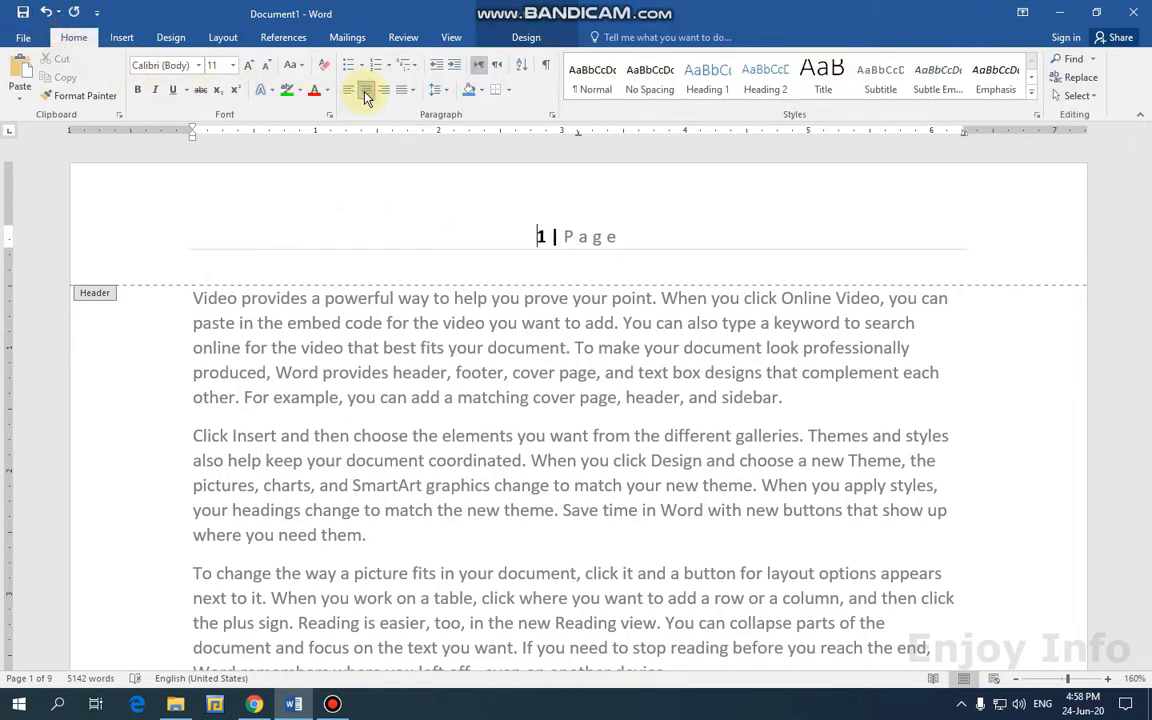
click(526, 38)
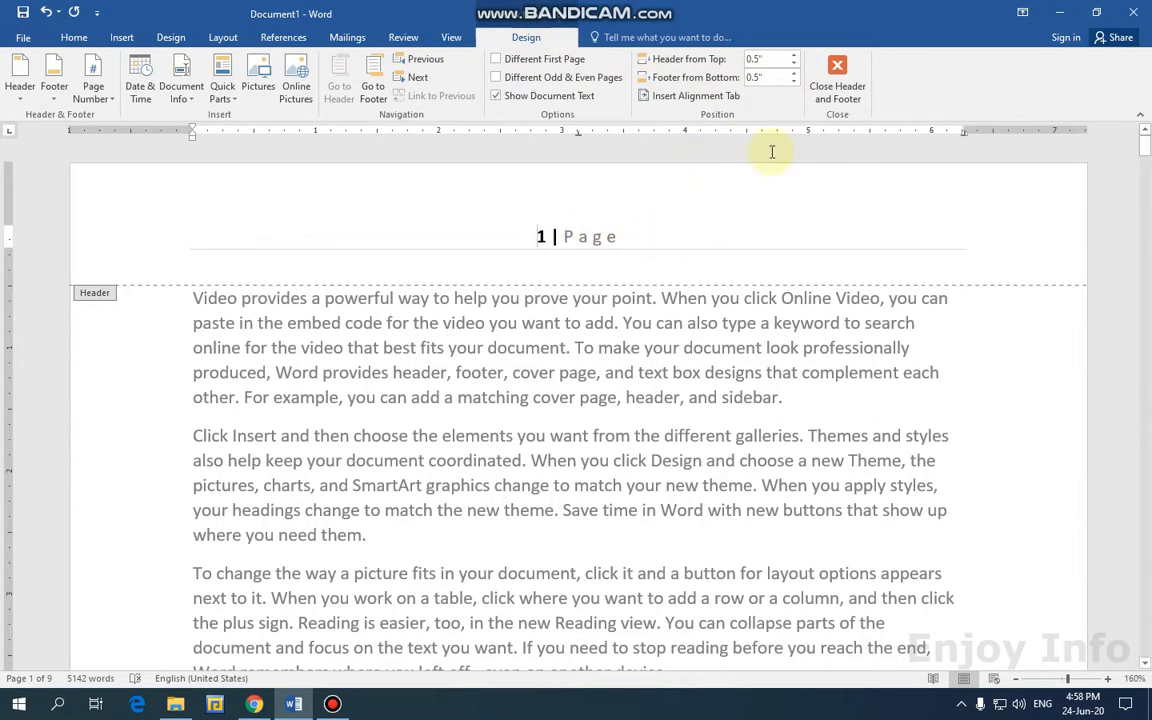
Colour the 1 | Page header text dark red, keeping the number 1 black.
drag(617, 236, 522, 239)
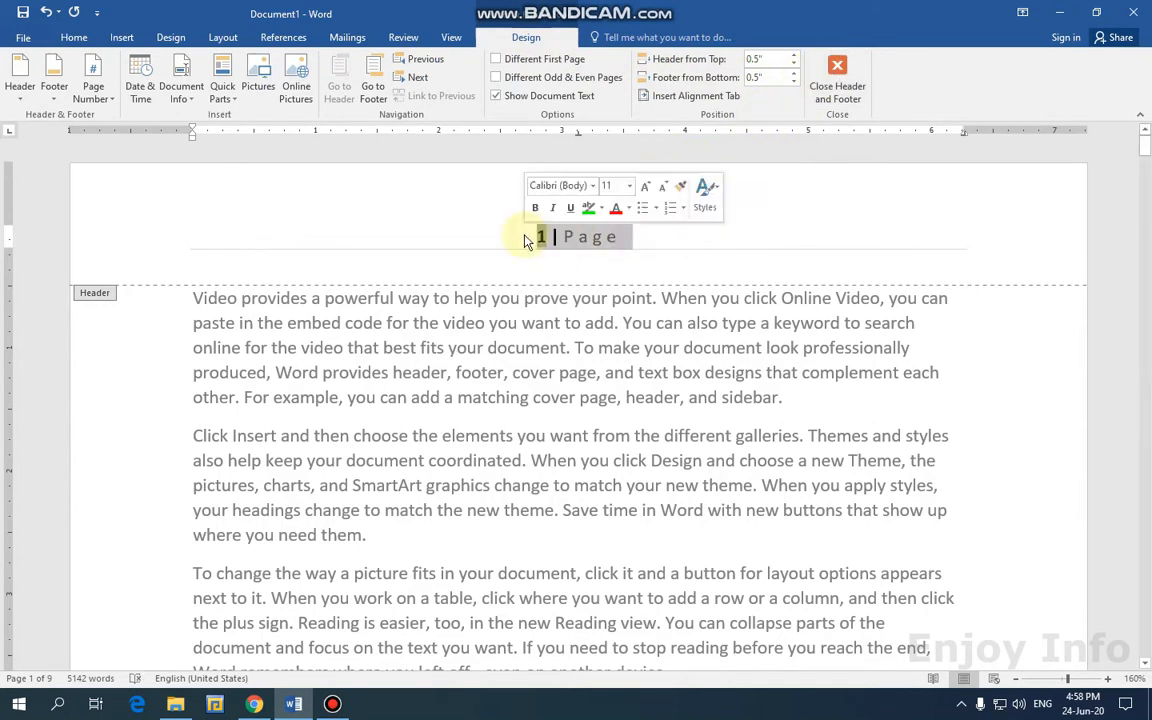
click(74, 37)
click(326, 90)
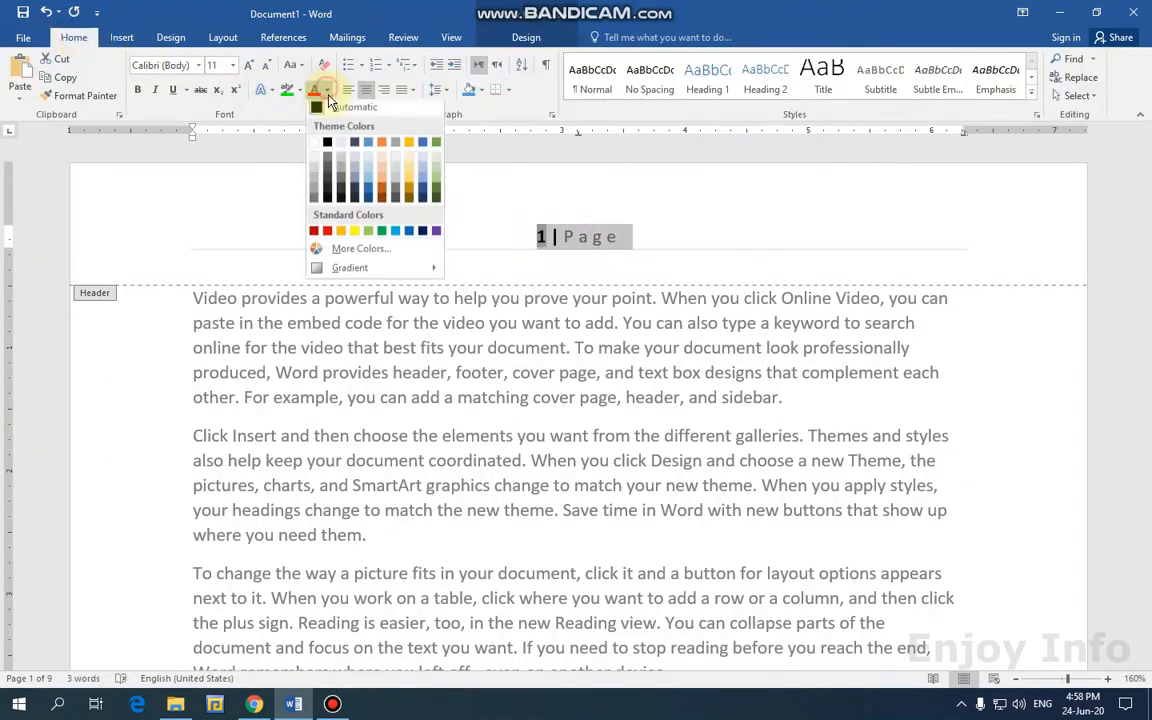
click(314, 236)
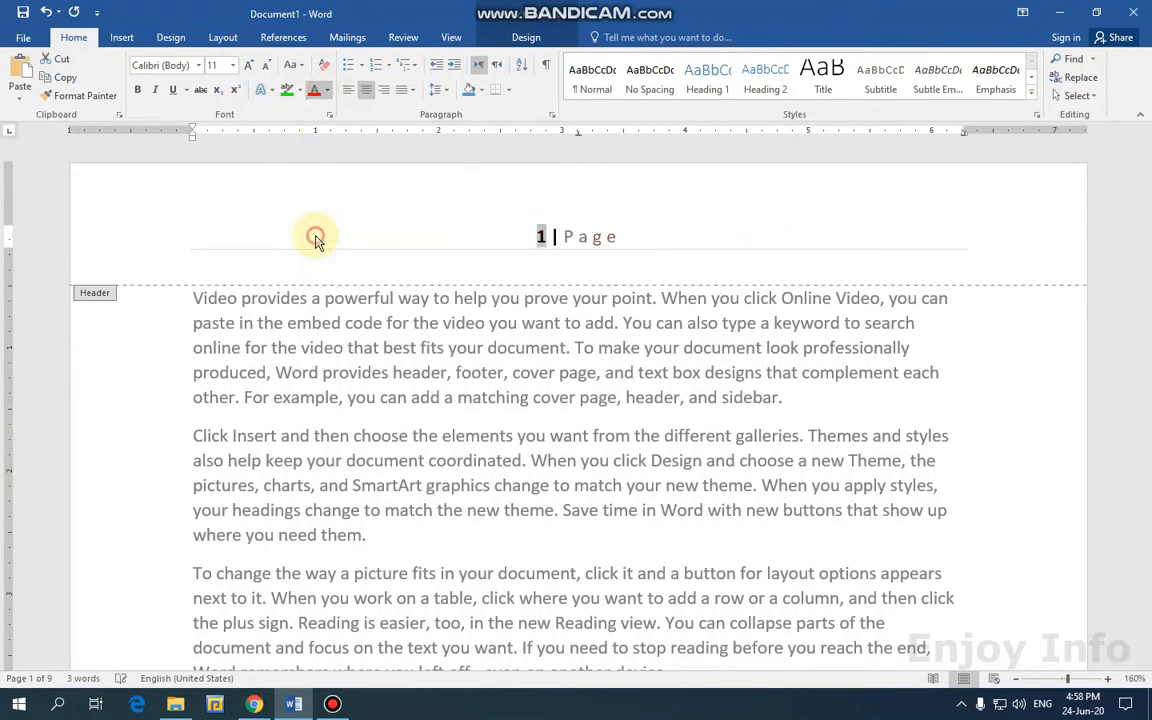
click(630, 229)
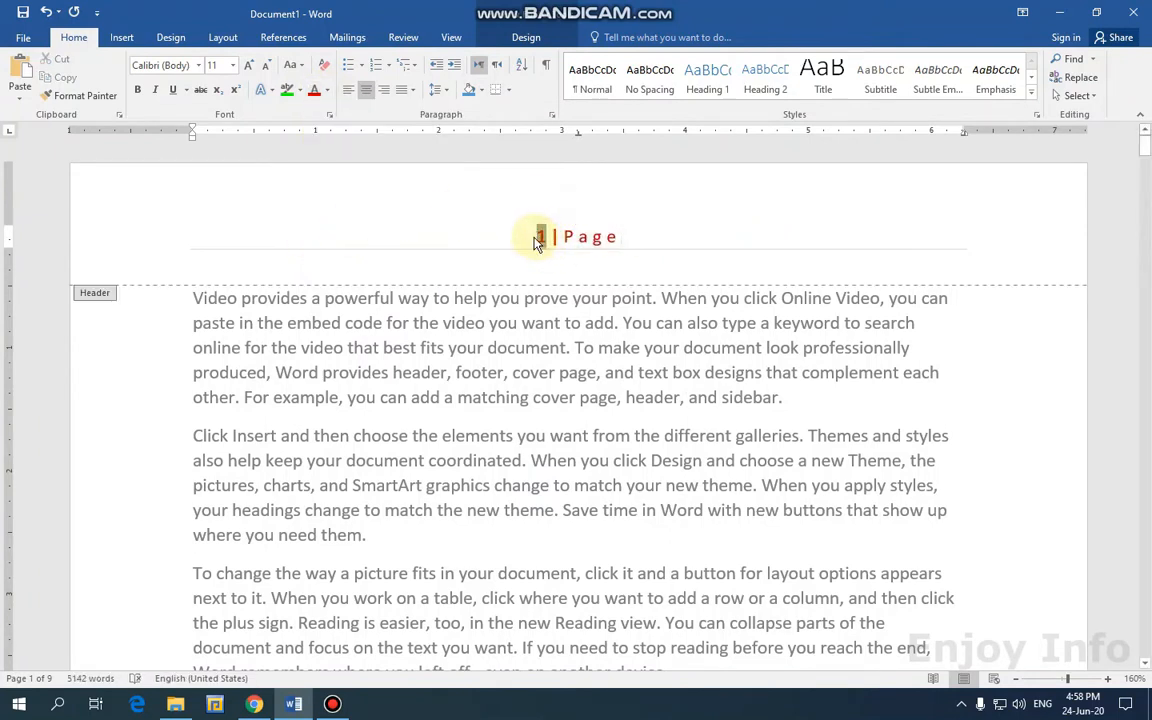
click(327, 90)
click(329, 146)
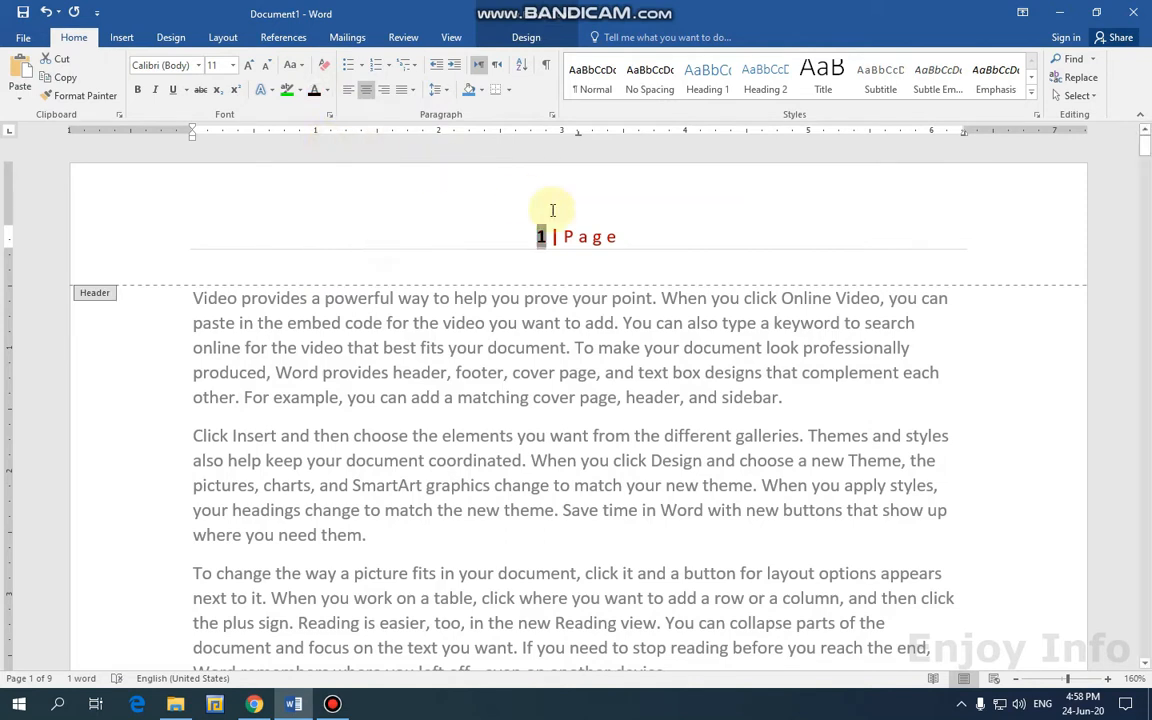
drag(636, 236, 527, 238)
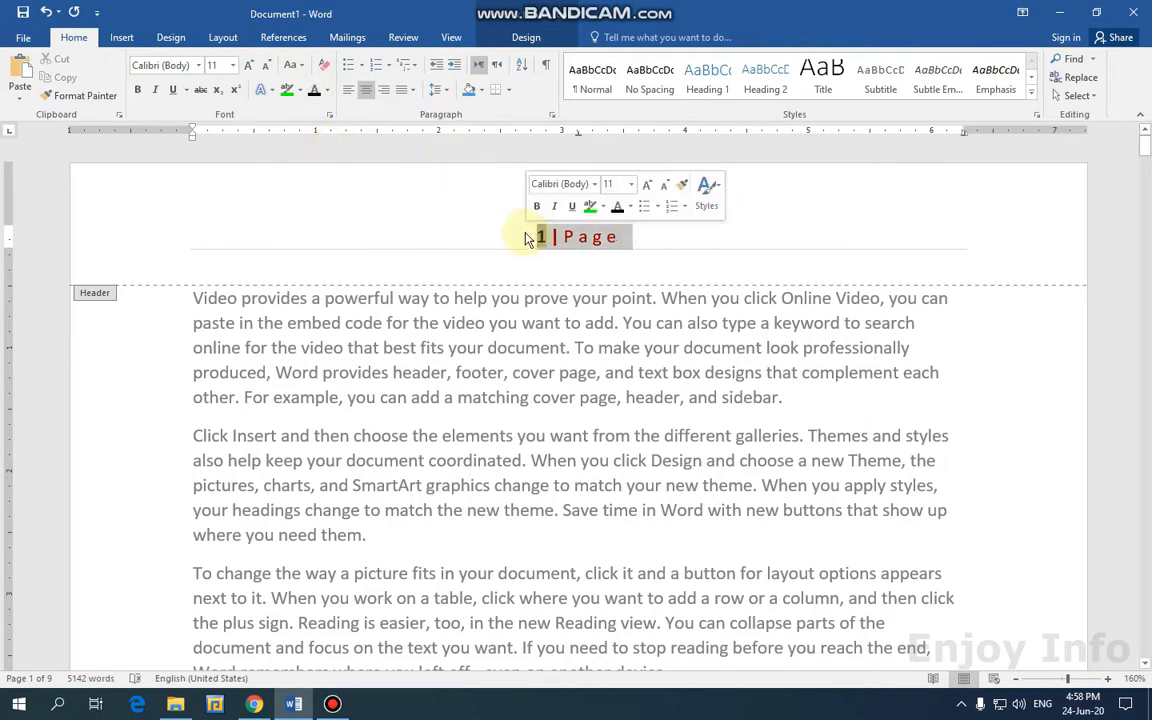
Add a box border to the header line, close the header, then undo the border.
click(509, 90)
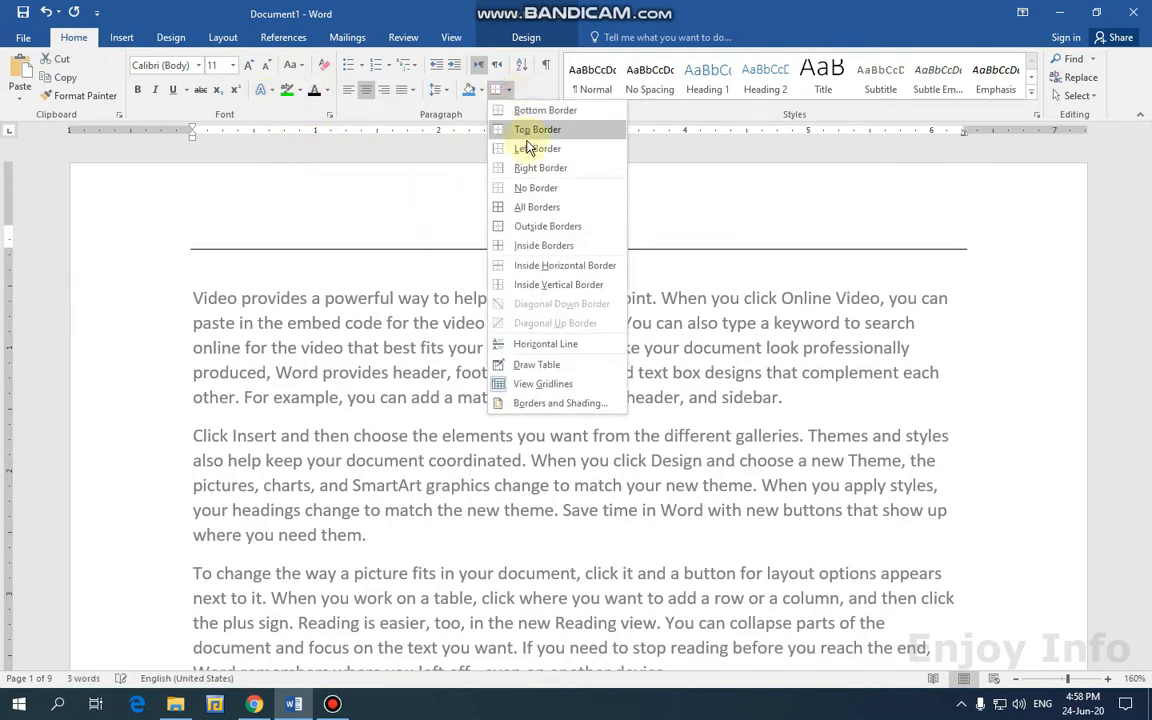
click(537, 207)
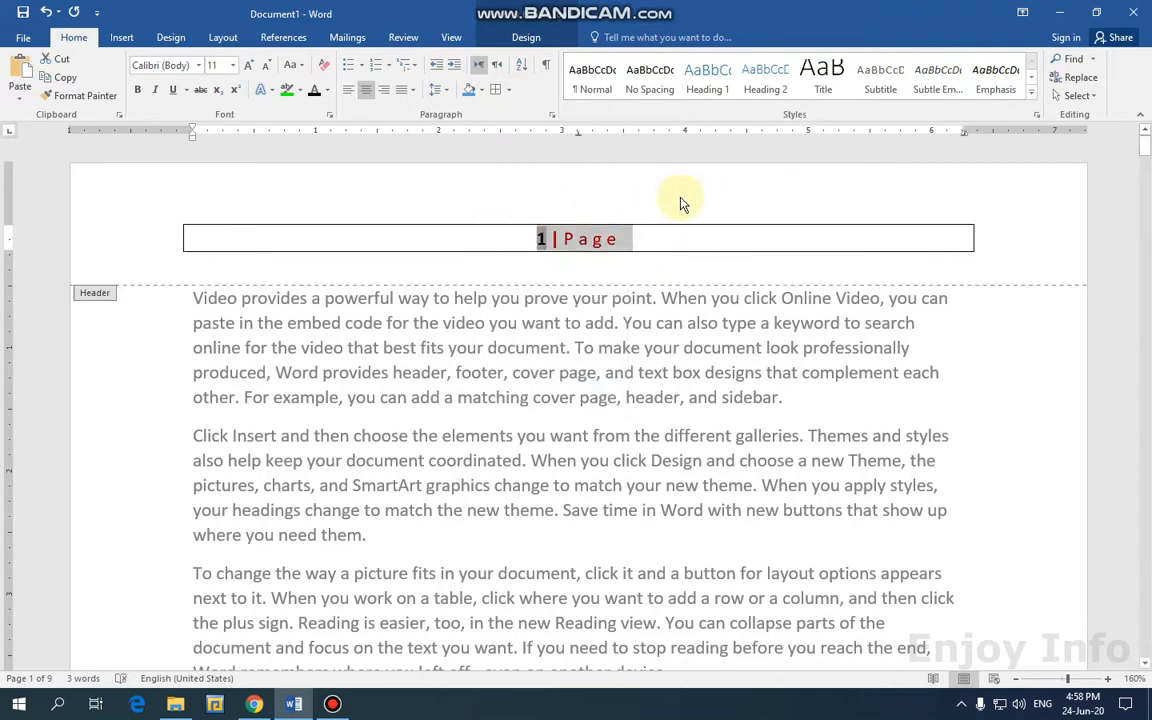
click(526, 37)
click(845, 82)
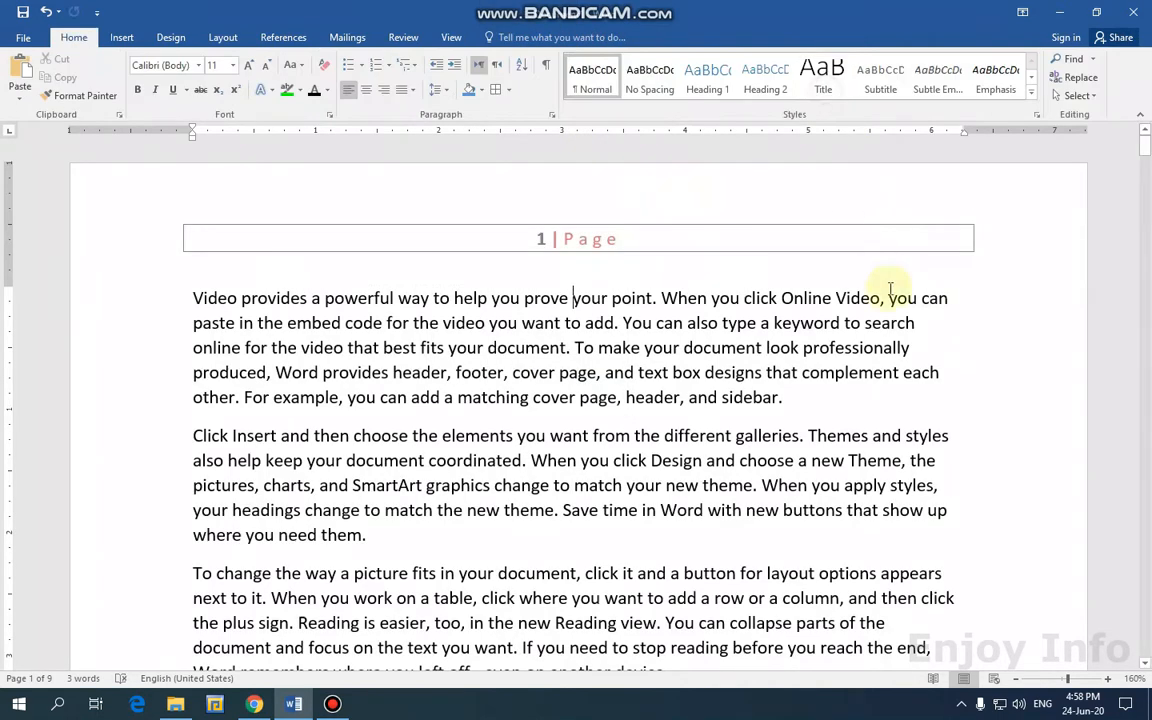
click(974, 347)
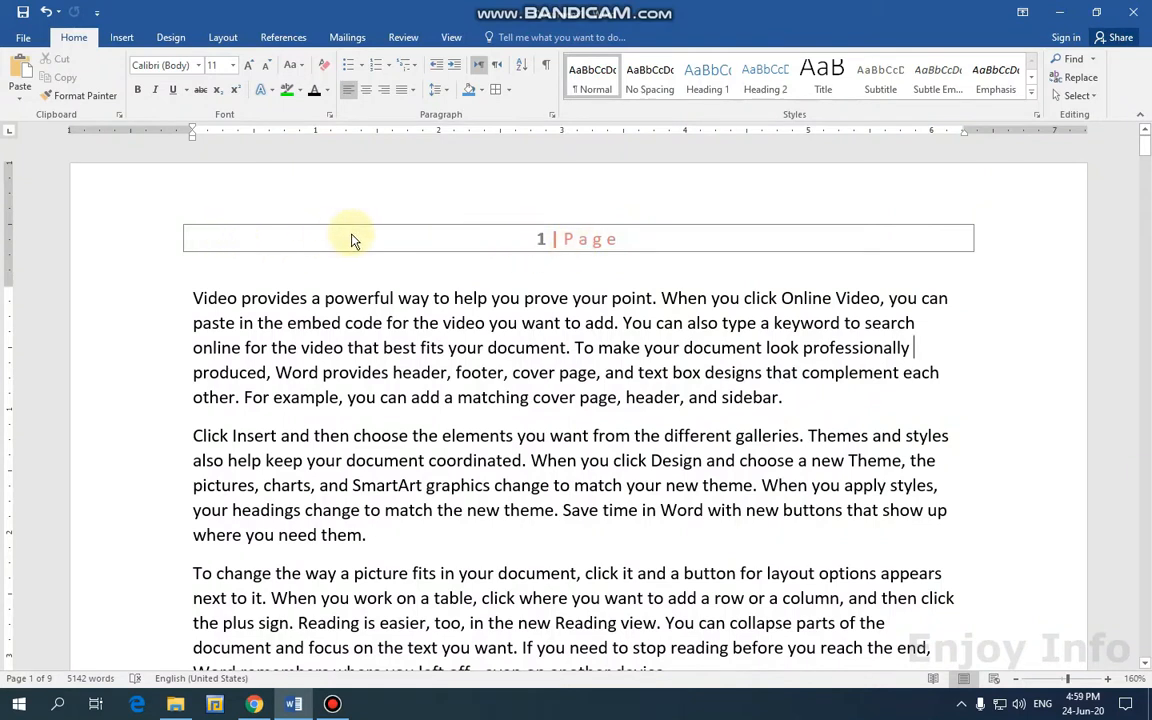
click(122, 38)
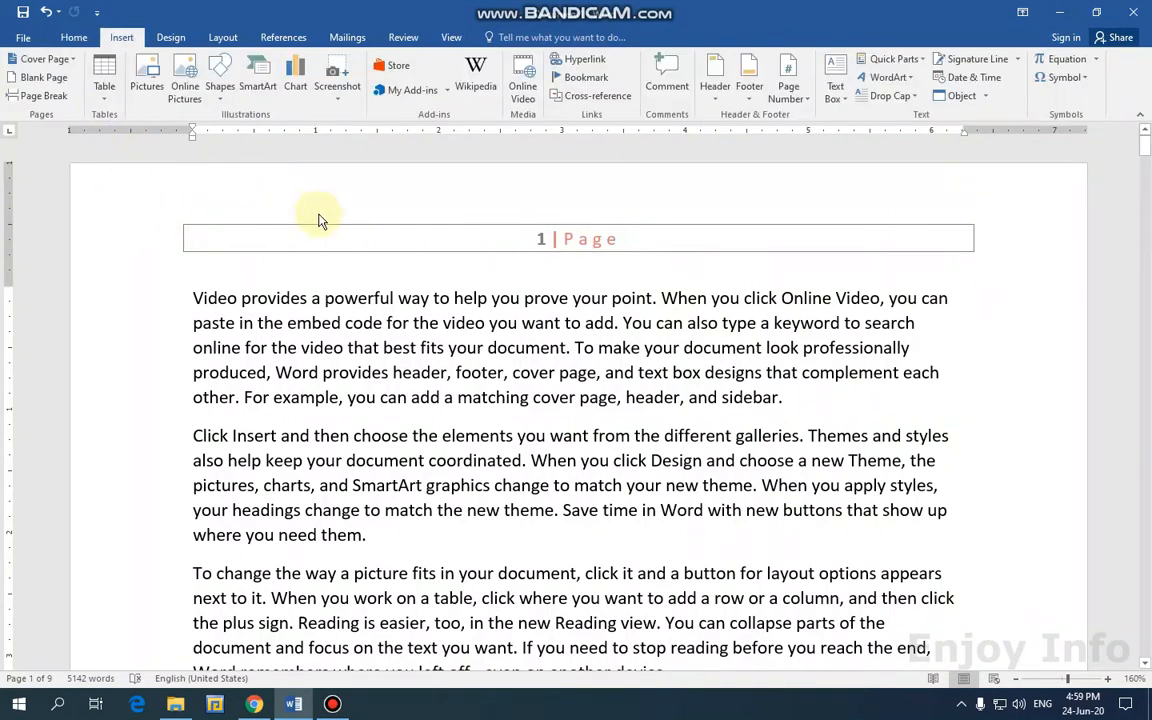
key(ctrl+z)
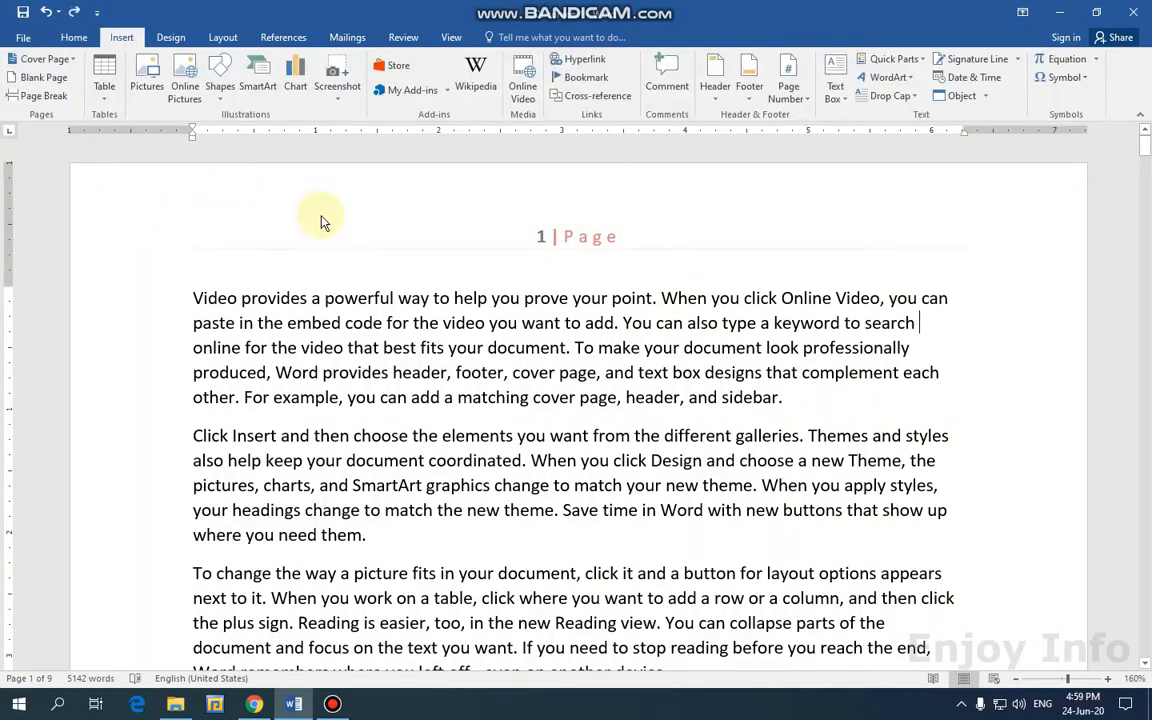
Reapply a box border with blue shading to the header line and close the header.
double_click(593, 246)
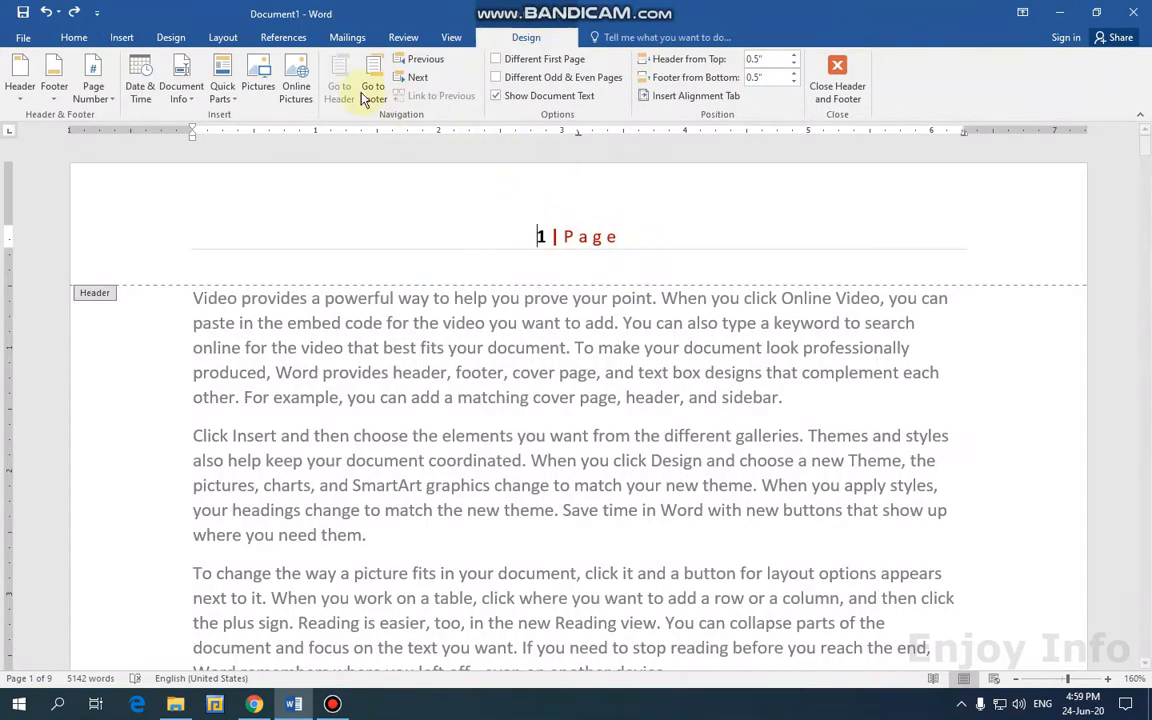
click(120, 38)
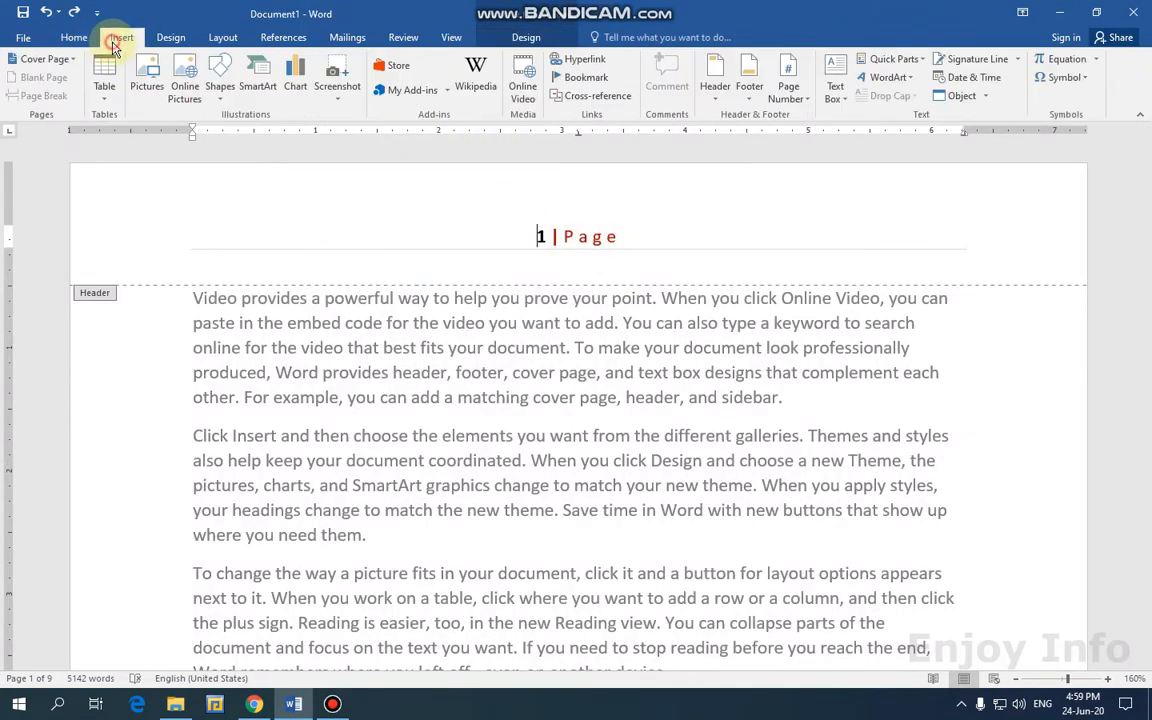
click(105, 95)
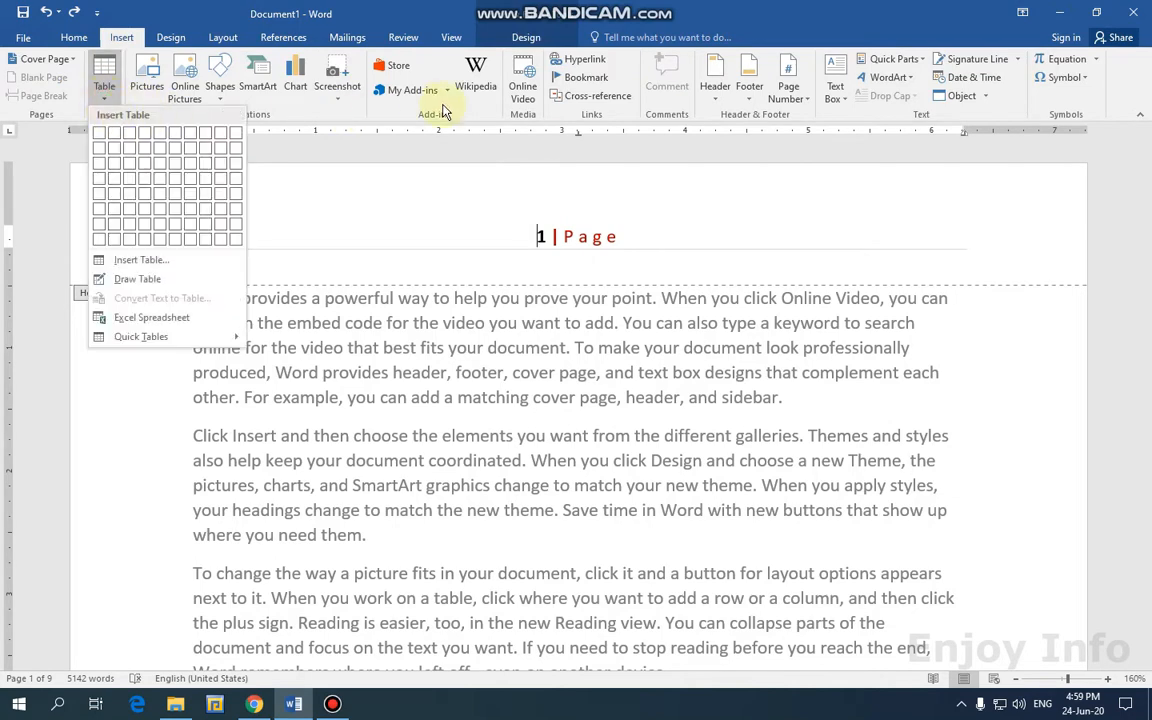
click(74, 37)
click(508, 90)
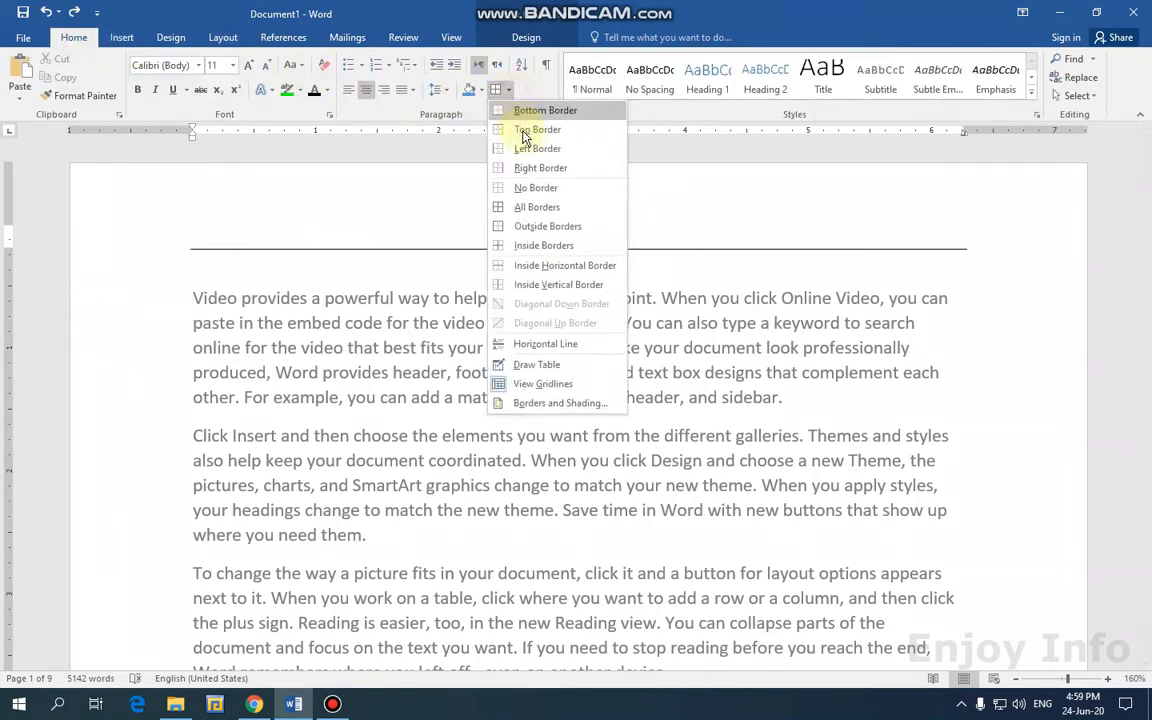
click(502, 206)
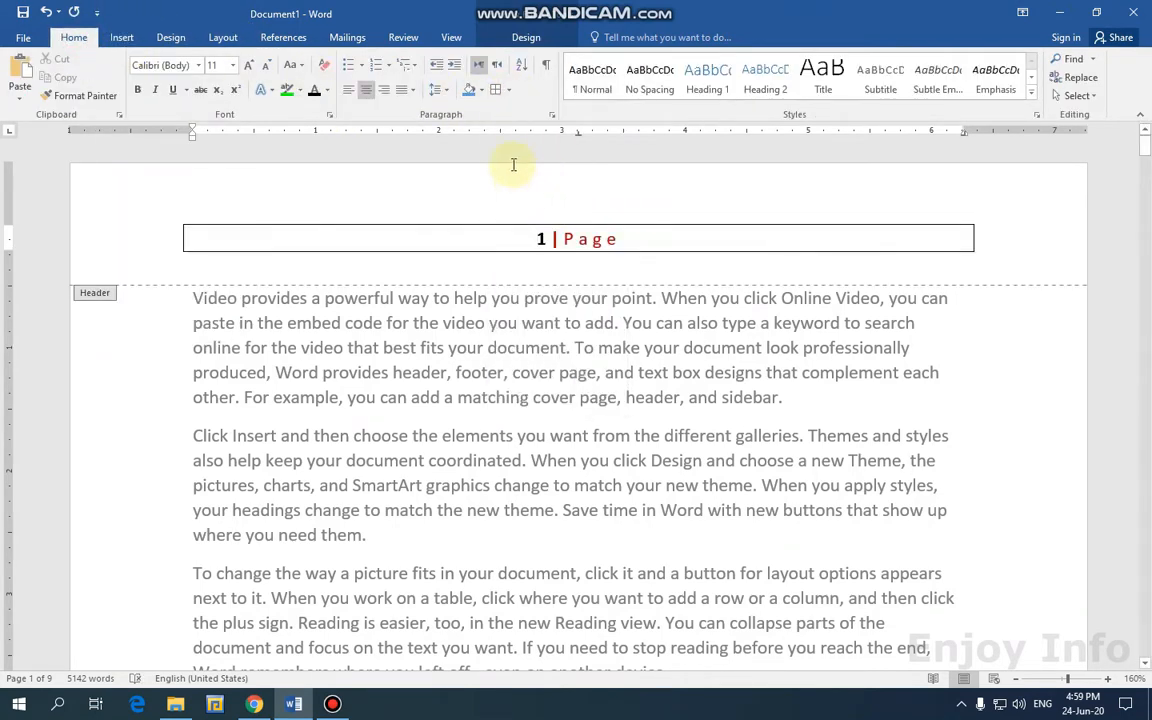
click(480, 90)
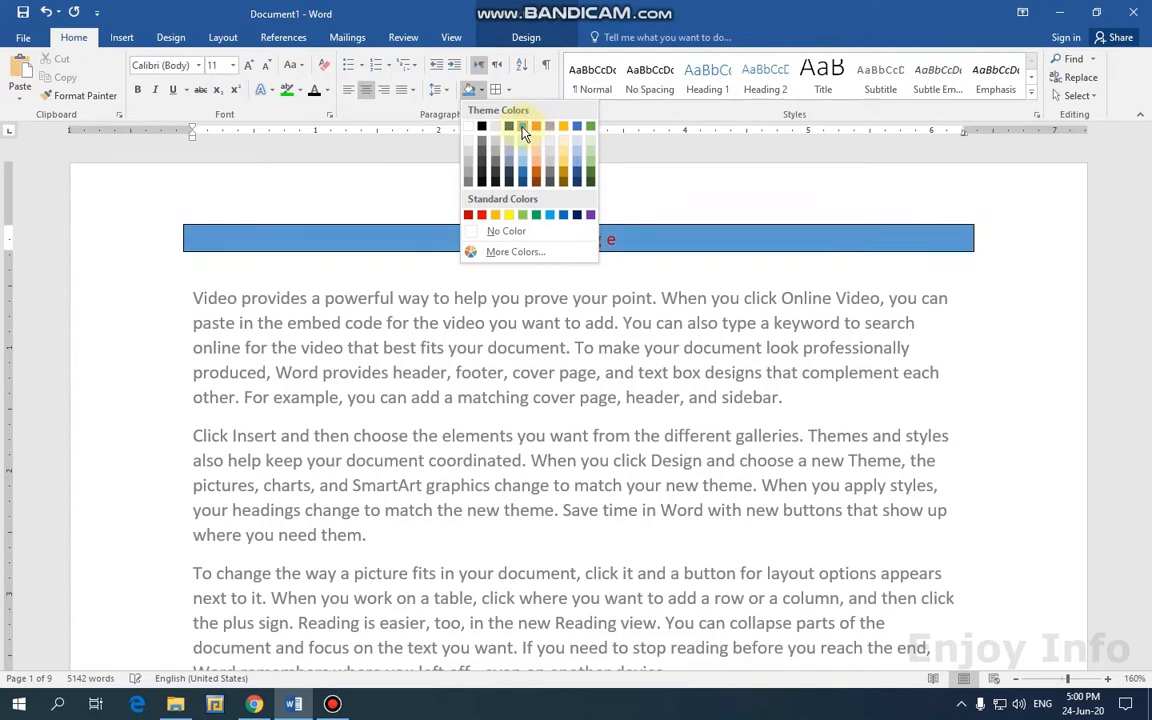
click(522, 128)
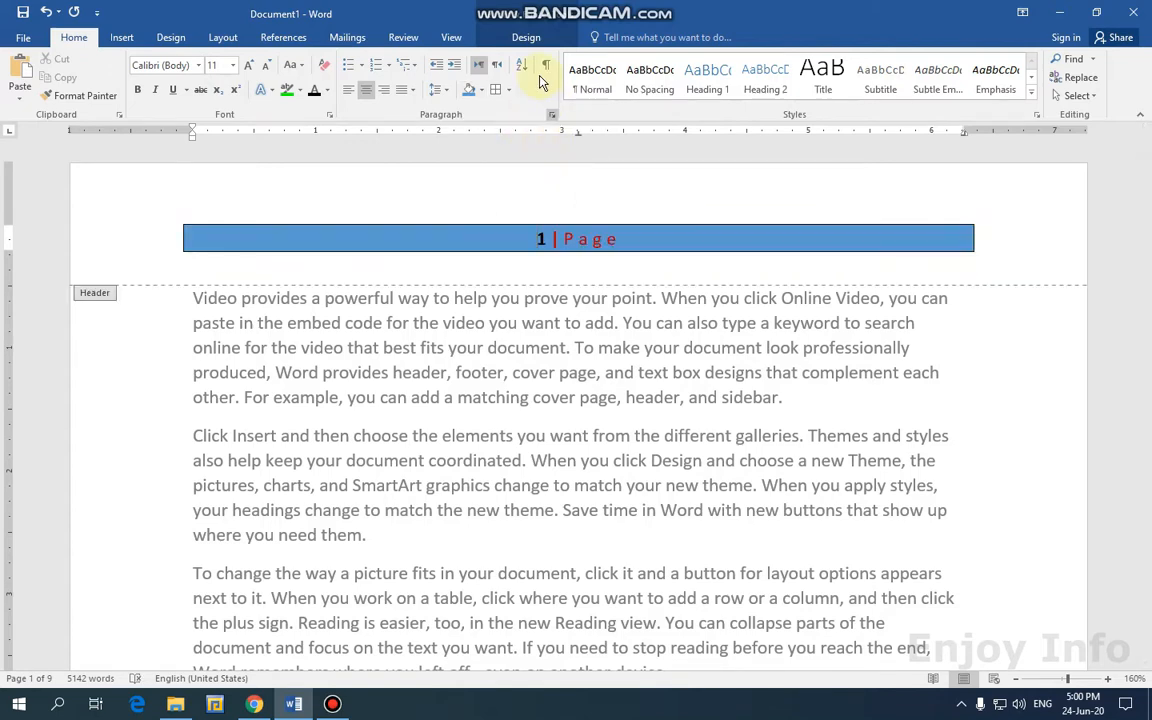
click(526, 37)
click(848, 80)
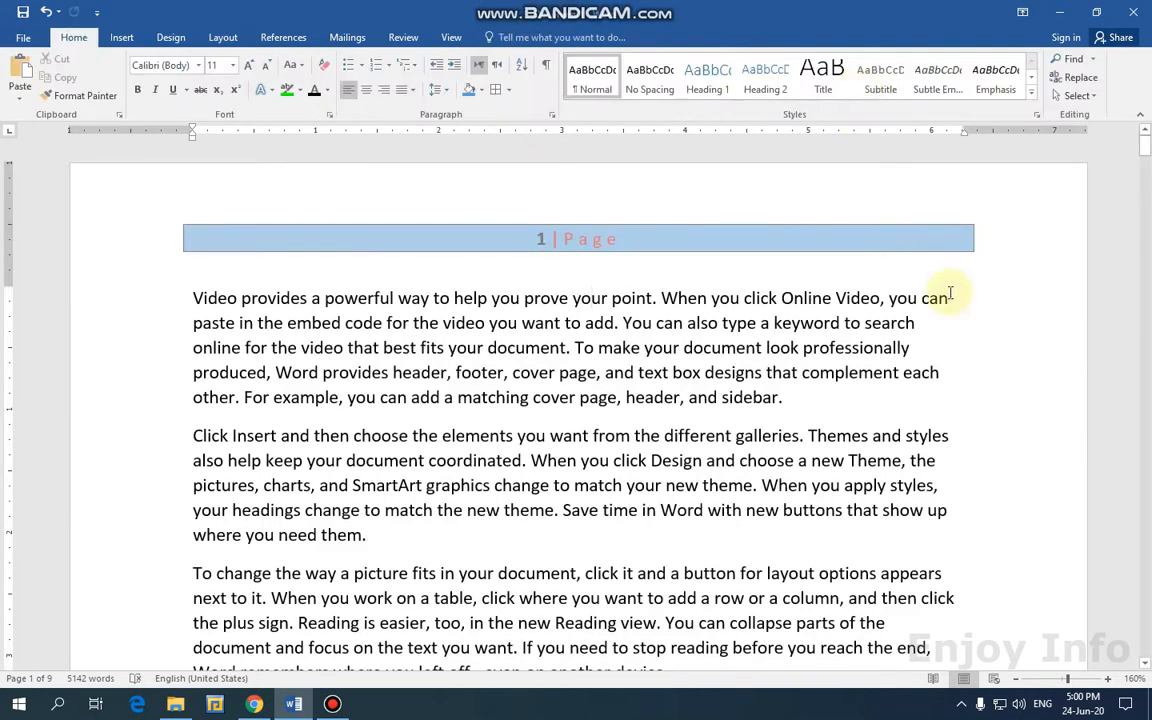
Apply the built-in Banded header design with its blue ENJOY INFO band on page 1.
scroll(887, 310, down, 10)
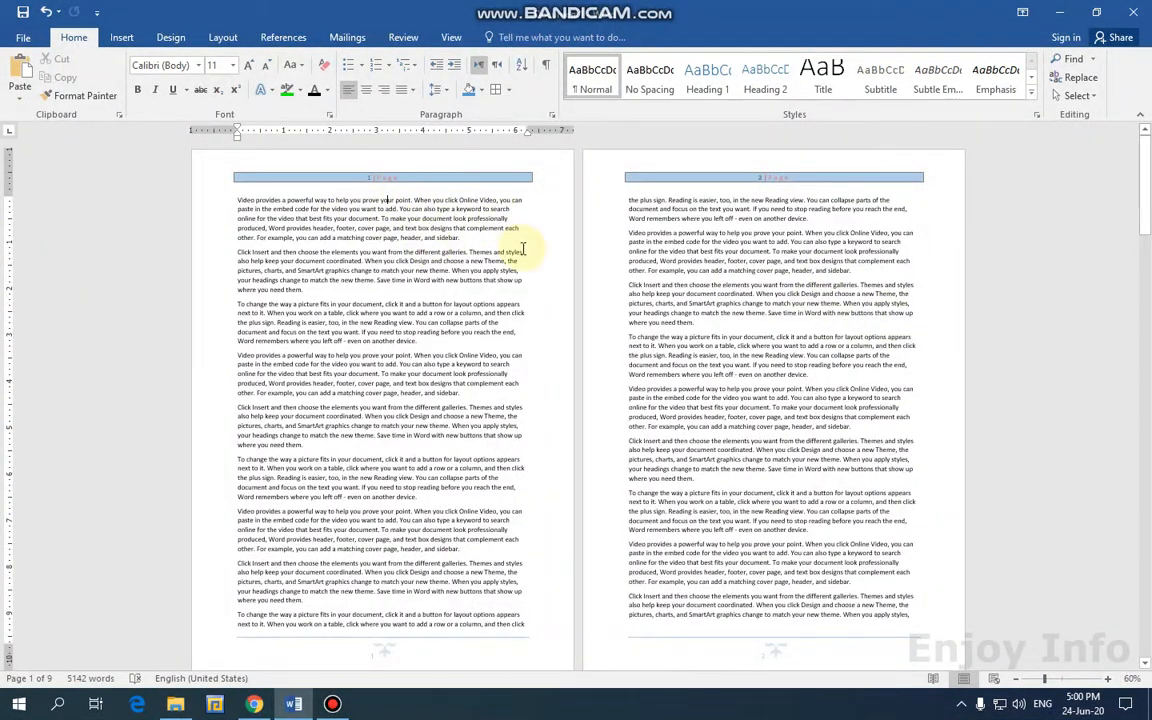
scroll(522, 249, down, 3)
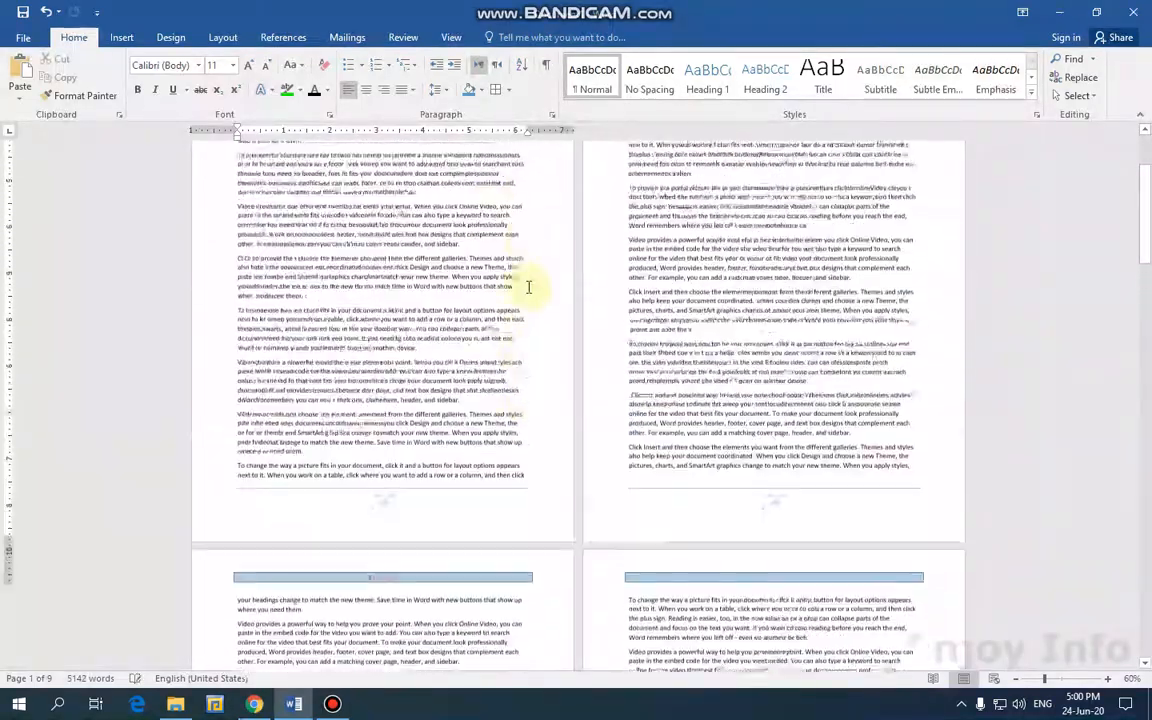
scroll(529, 287, up, 7)
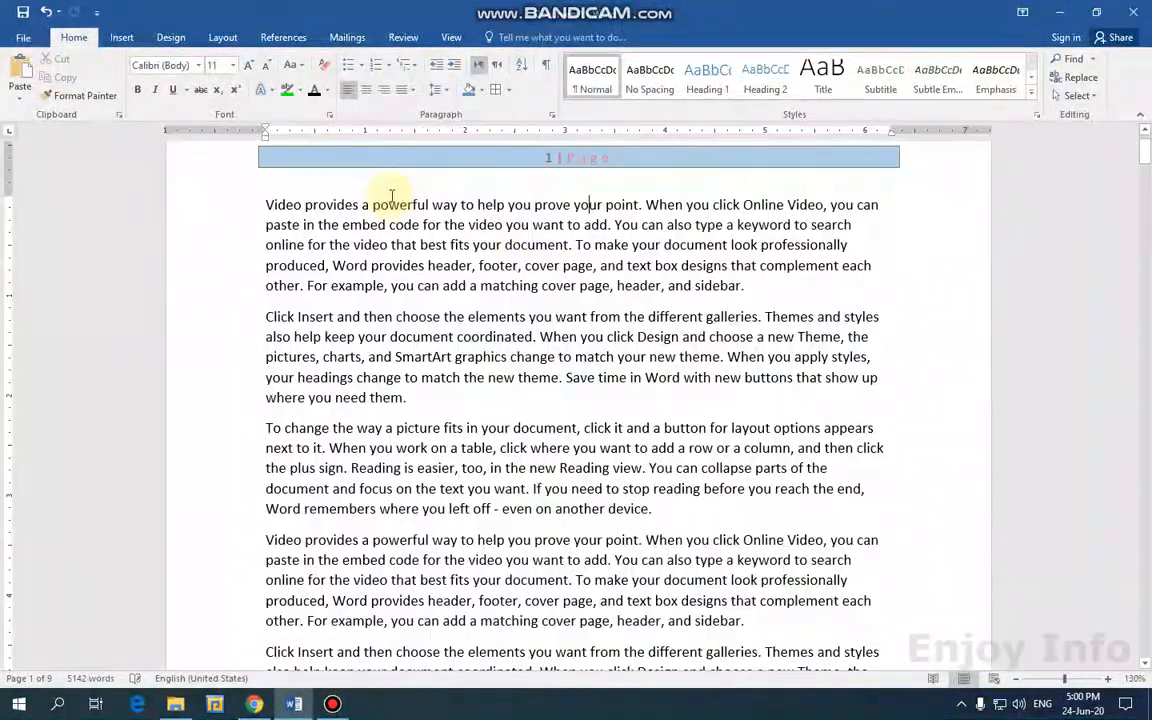
double_click(440, 160)
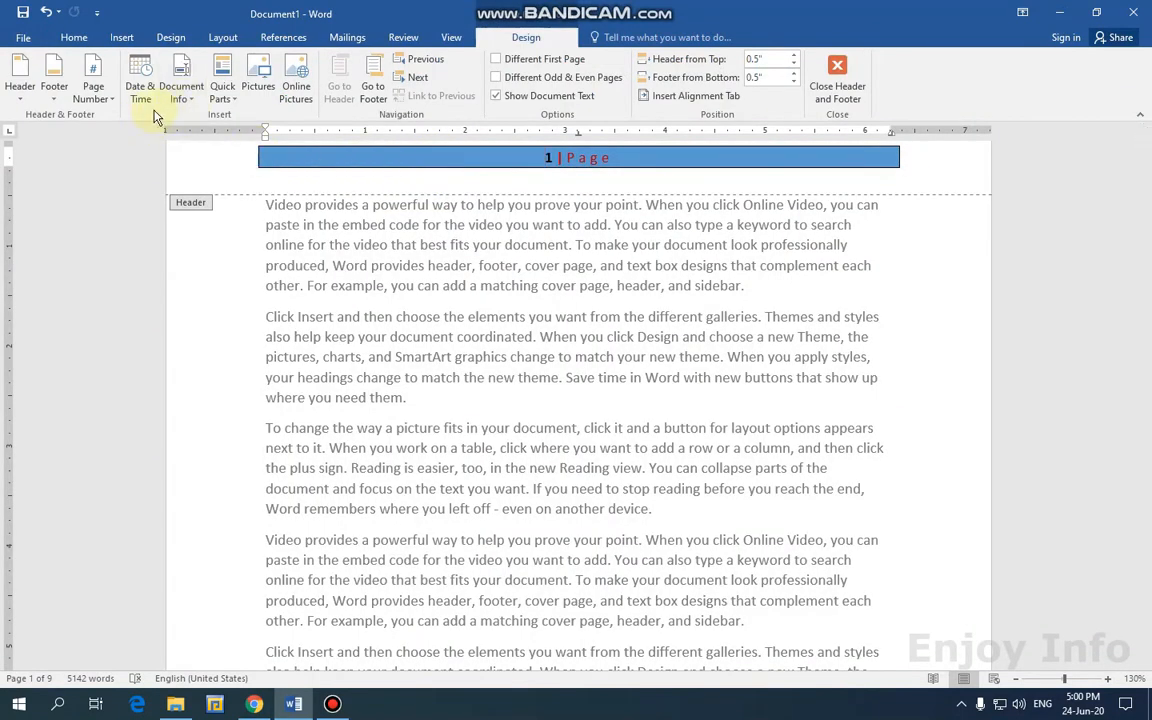
click(20, 92)
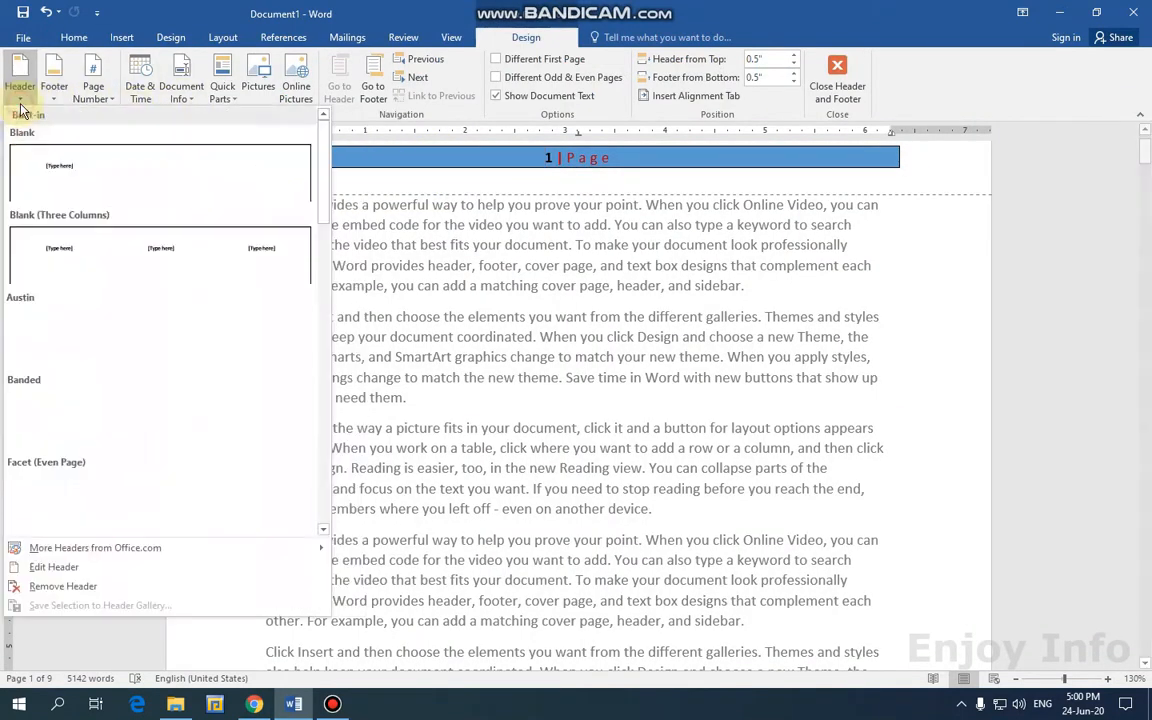
click(85, 405)
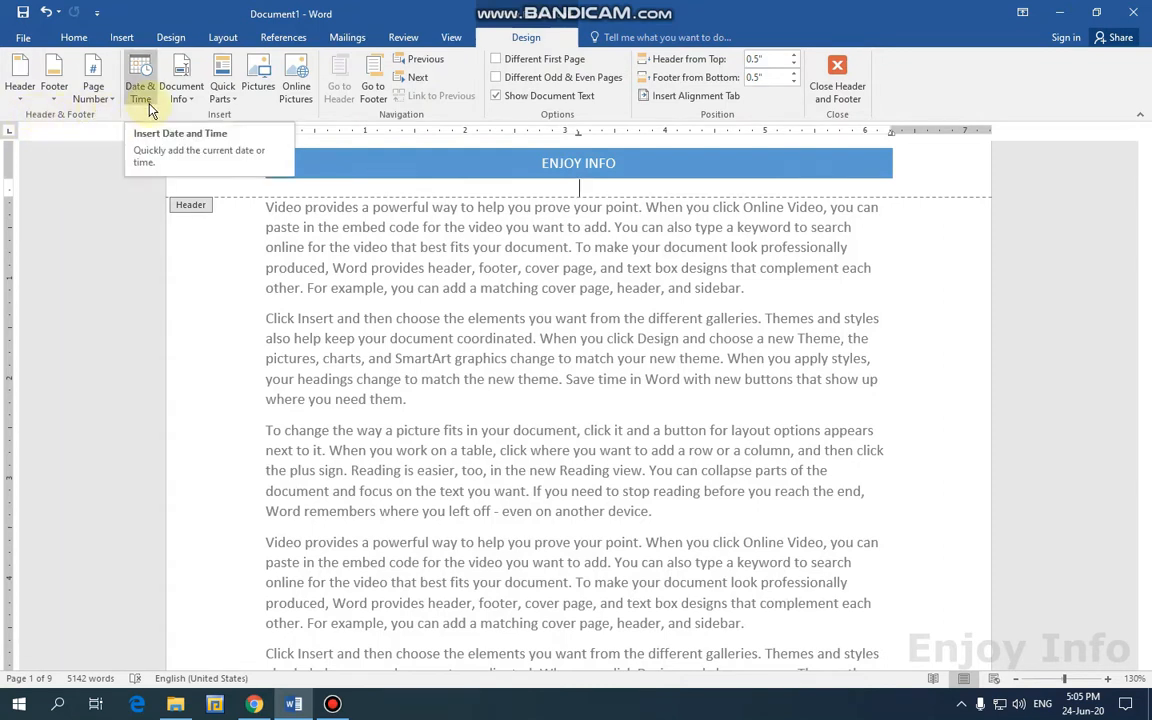
Remove the blue banner header and the footer.
click(301, 176)
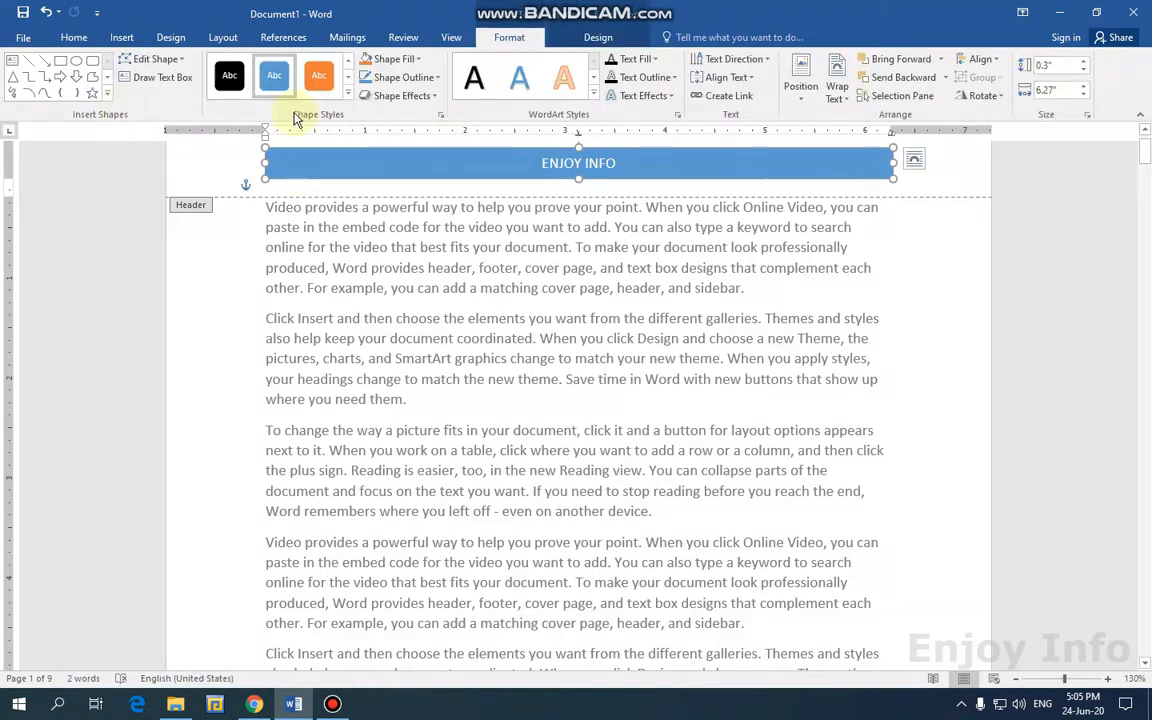
click(597, 37)
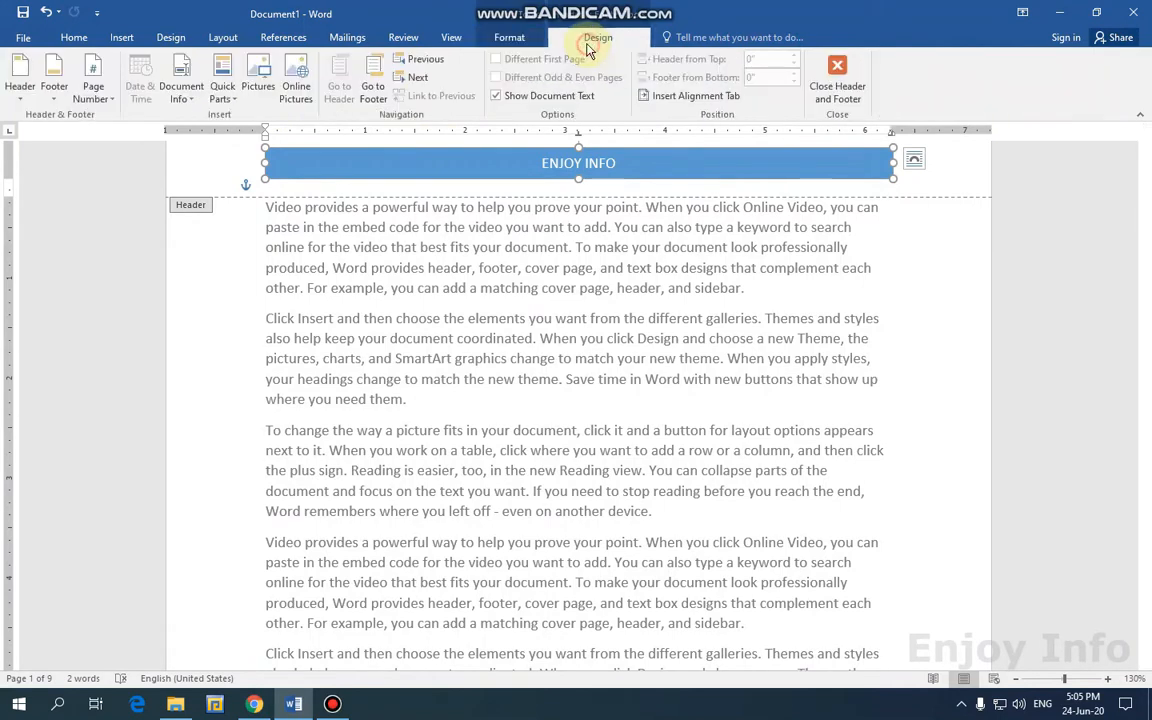
click(20, 95)
click(55, 658)
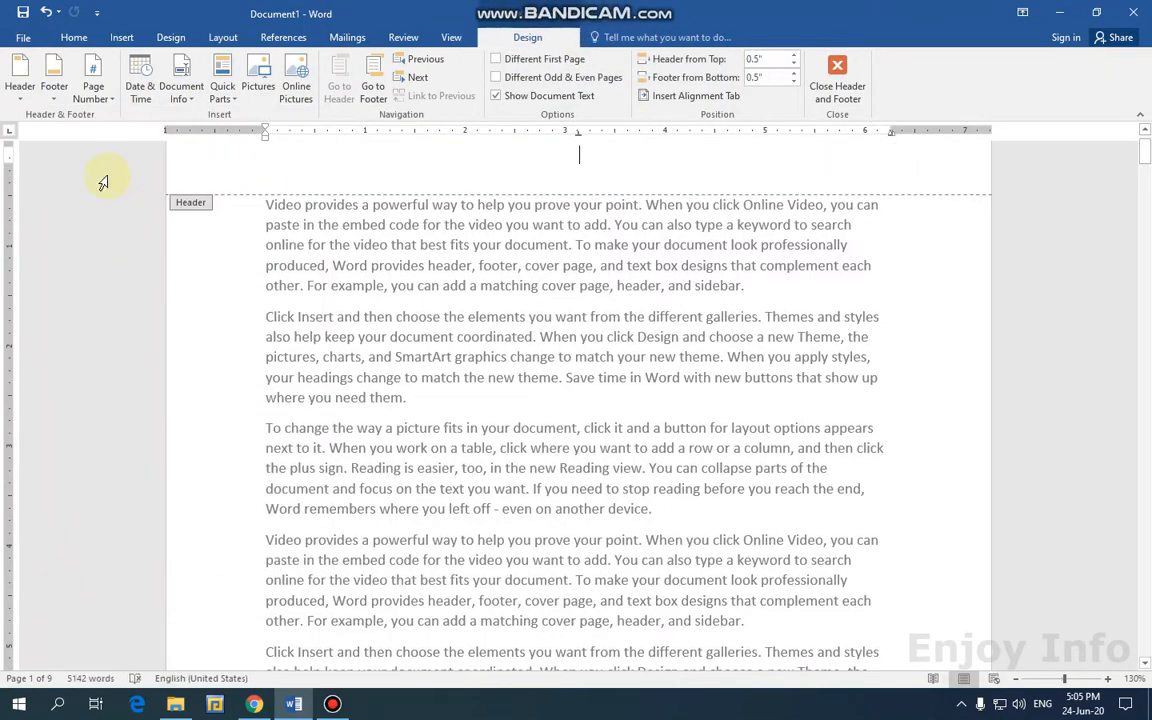
click(55, 95)
click(95, 652)
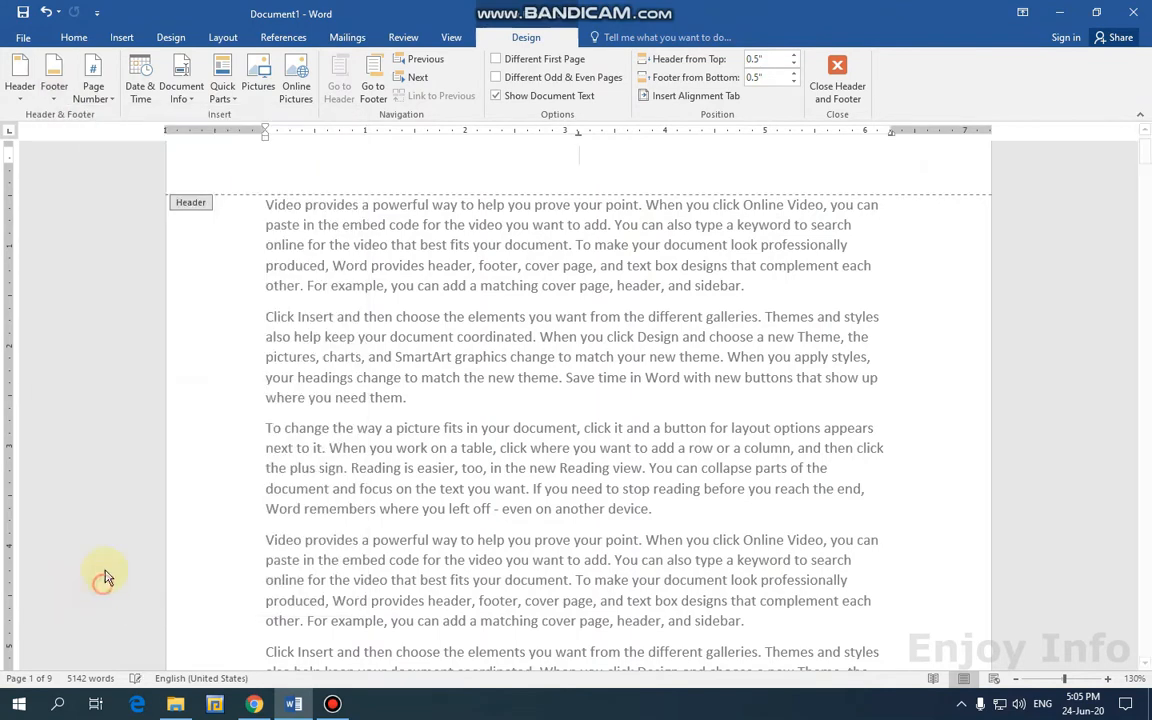
Type 'Enjoy info' in the header and insert the date June 24, 2020 on its own line.
click(128, 80)
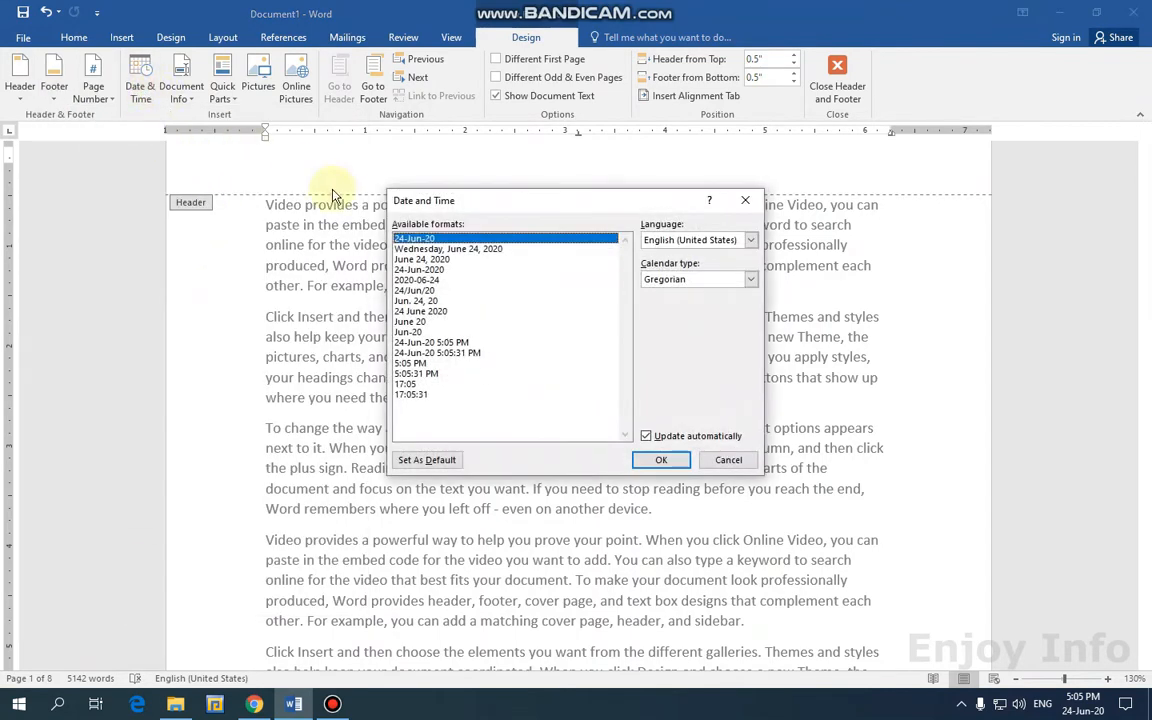
click(661, 459)
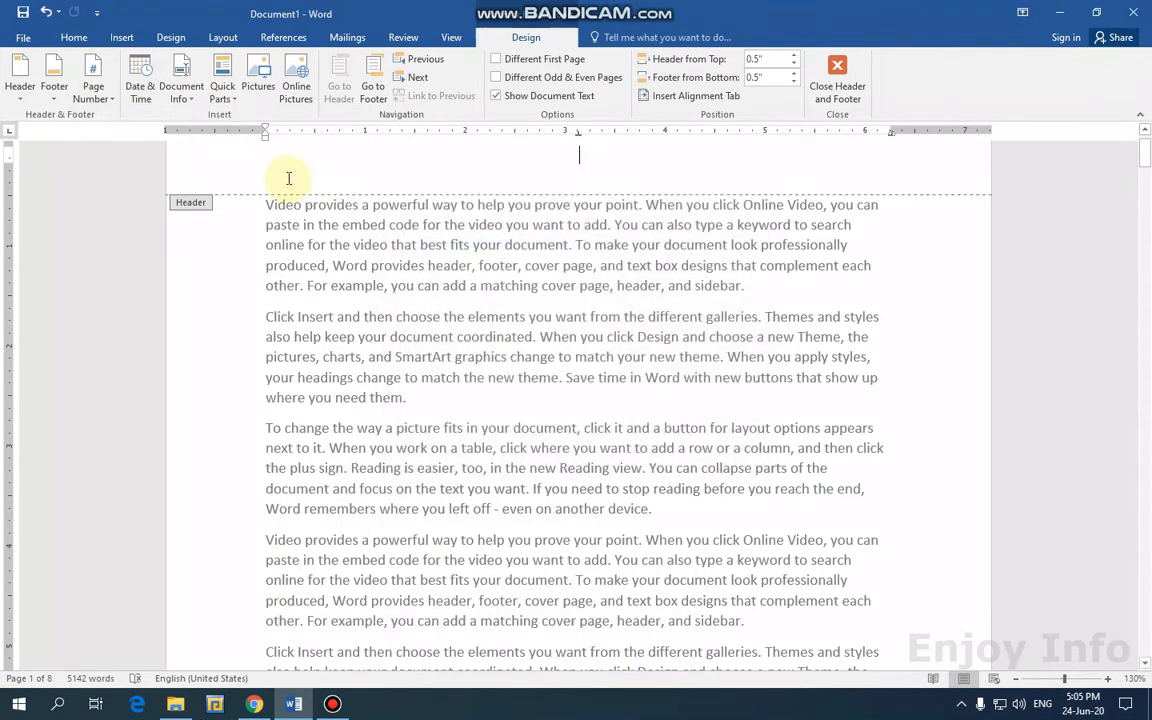
text(E)
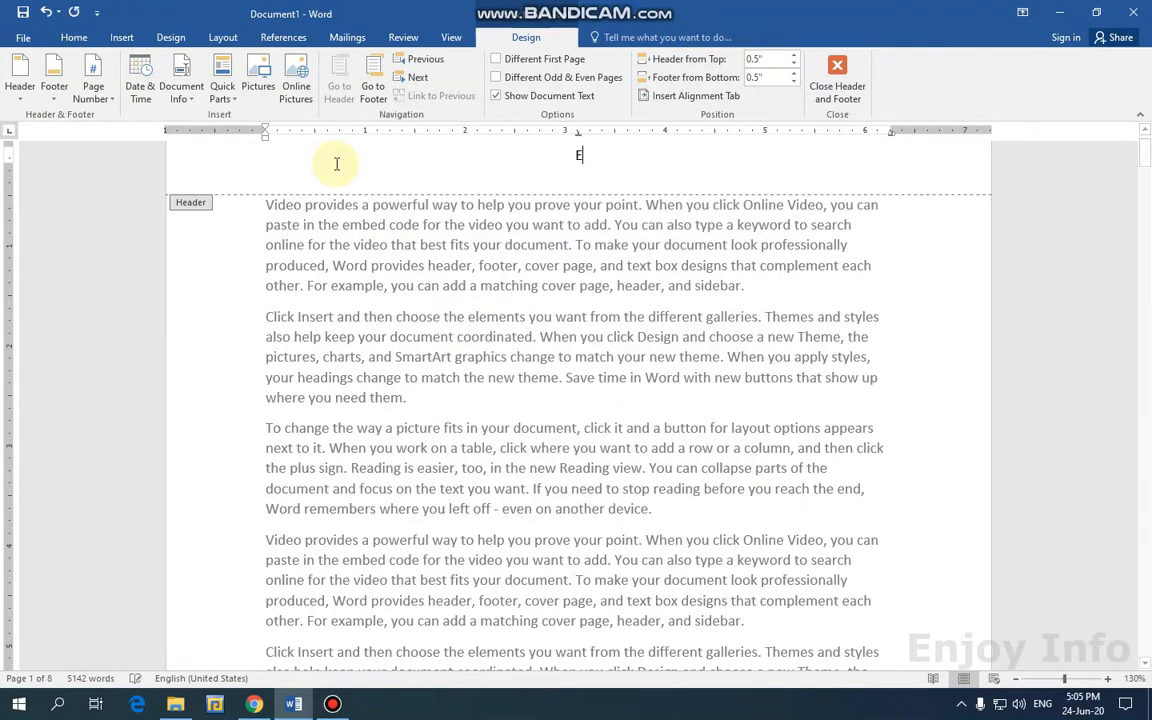
text(Njo)
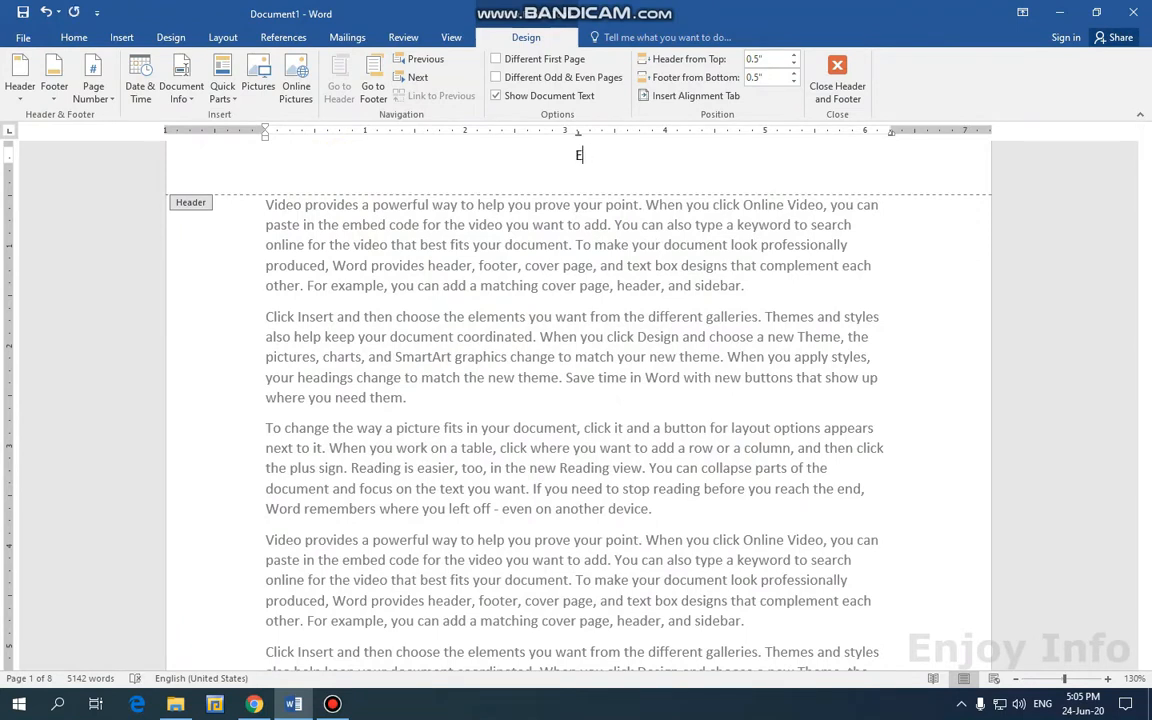
text(y info)
click(140, 88)
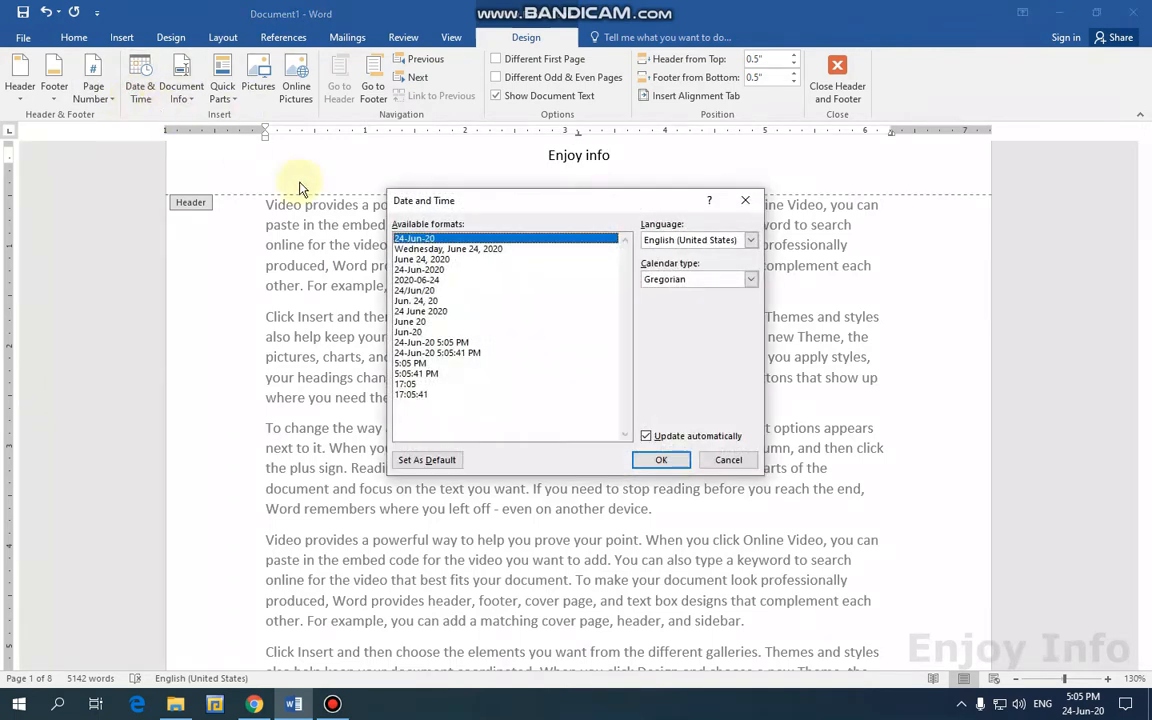
drag(425, 199, 194, 211)
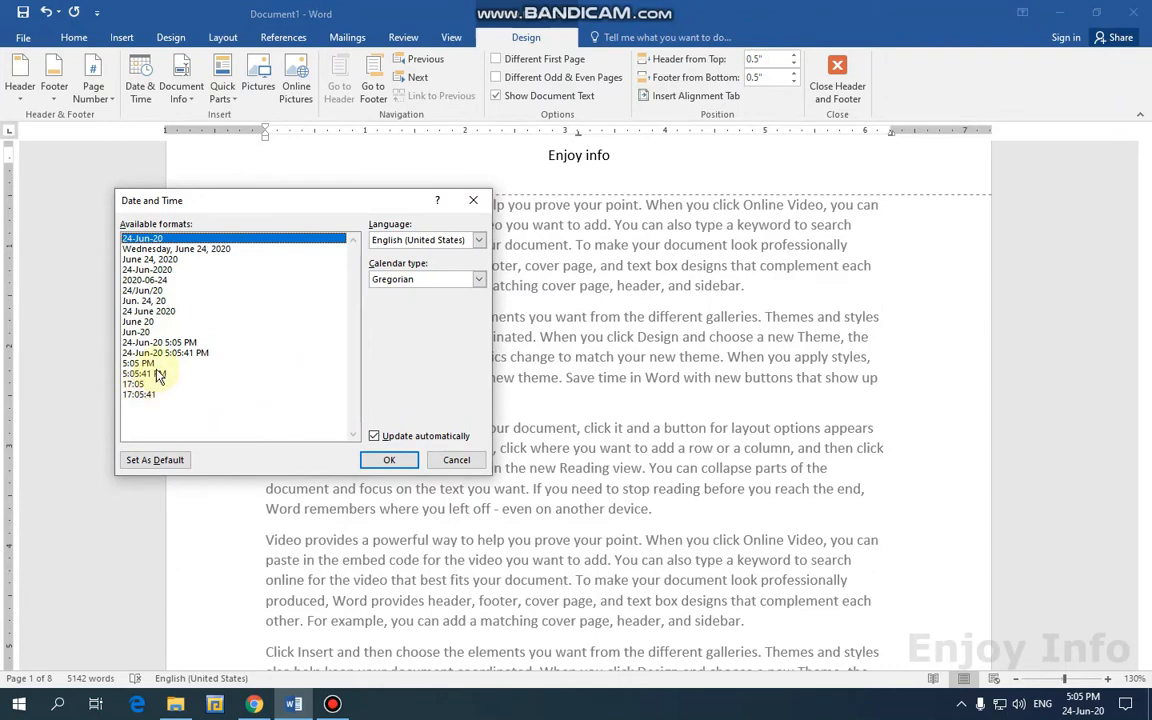
click(146, 260)
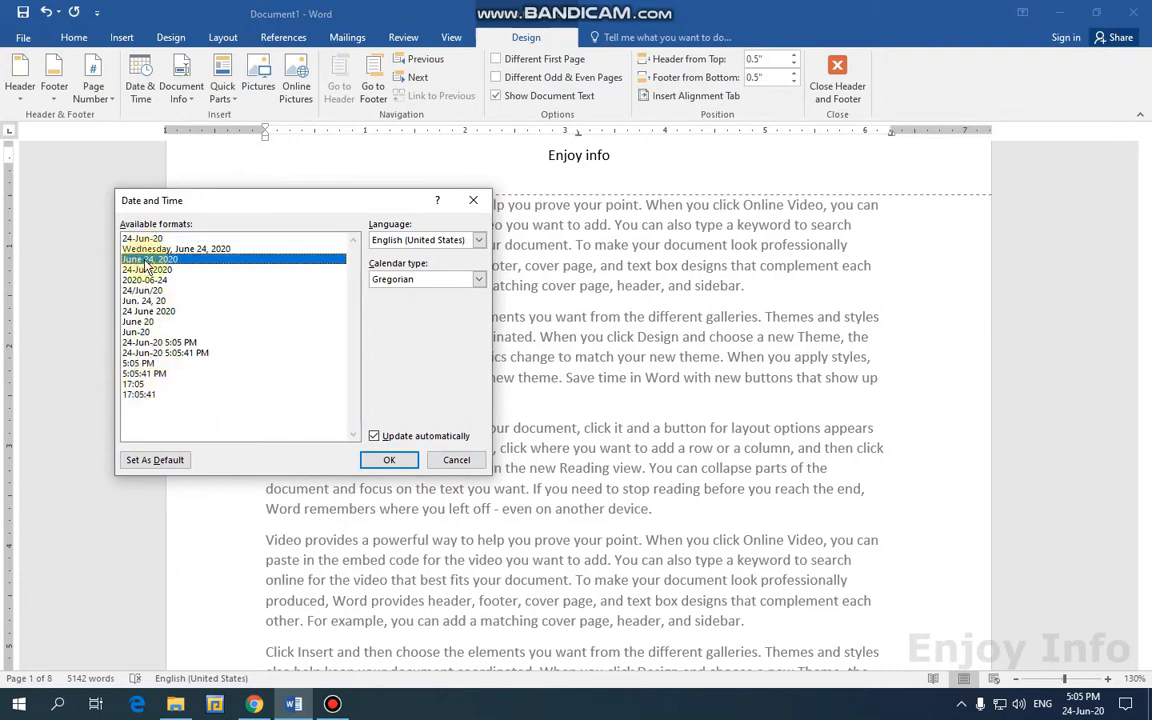
click(389, 461)
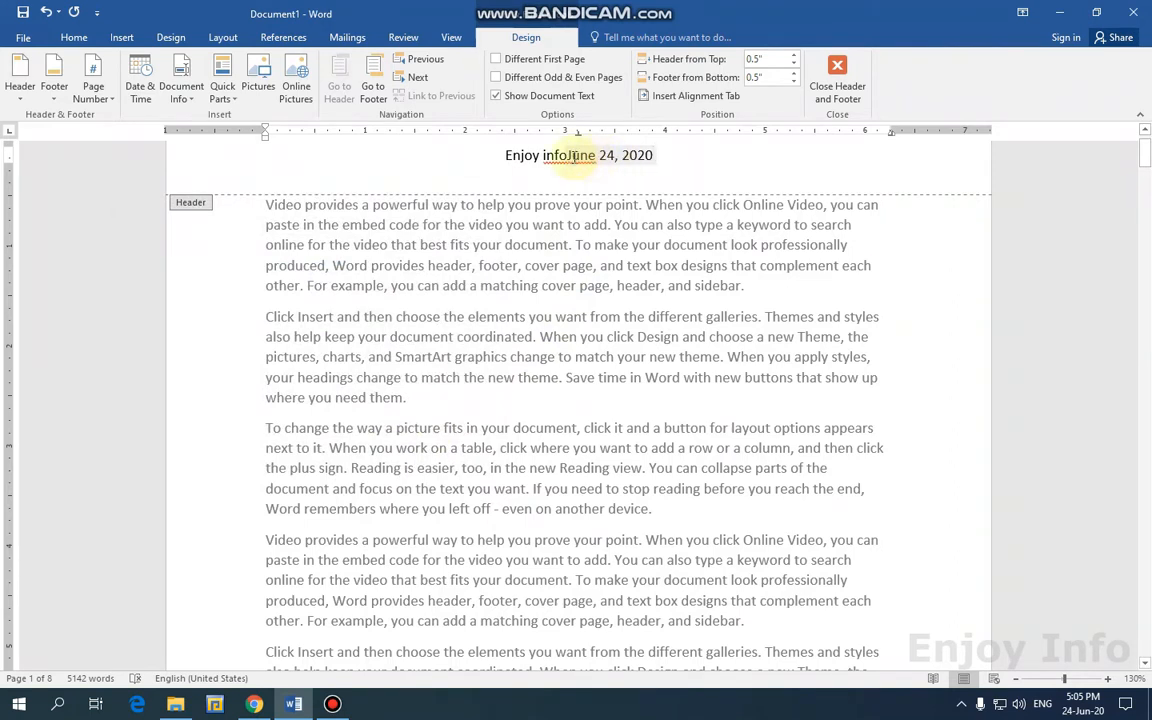
drag(566, 155, 770, 213)
key(Return)
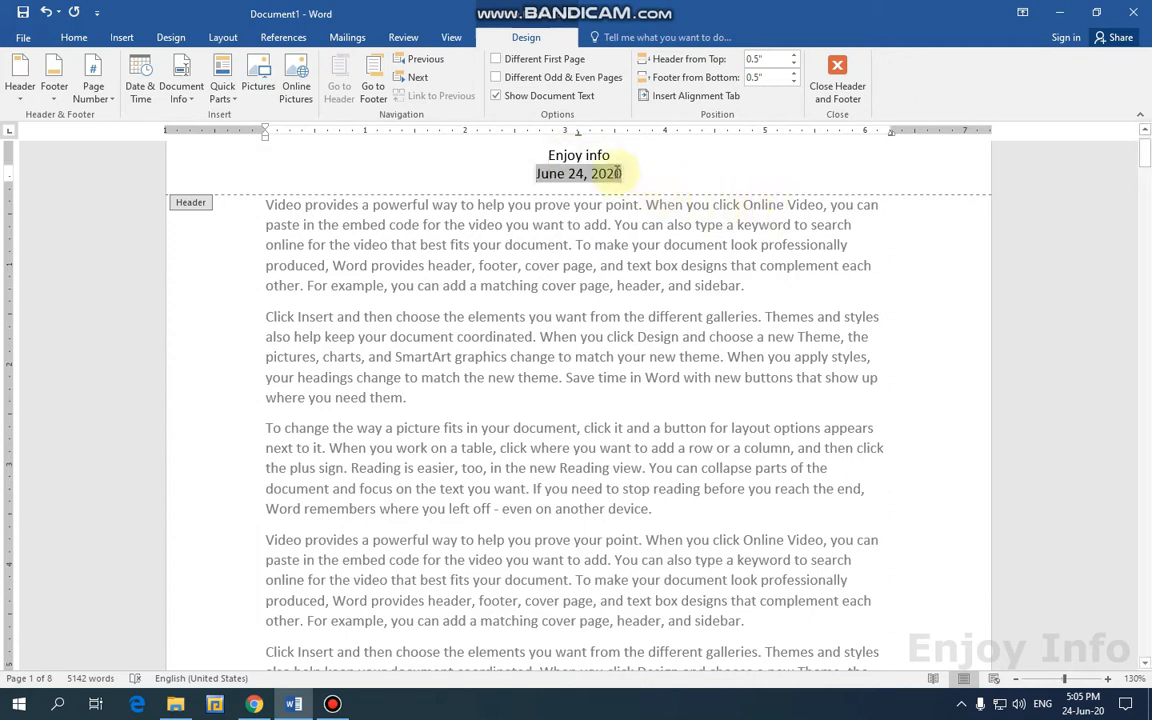
drag(632, 174, 553, 183)
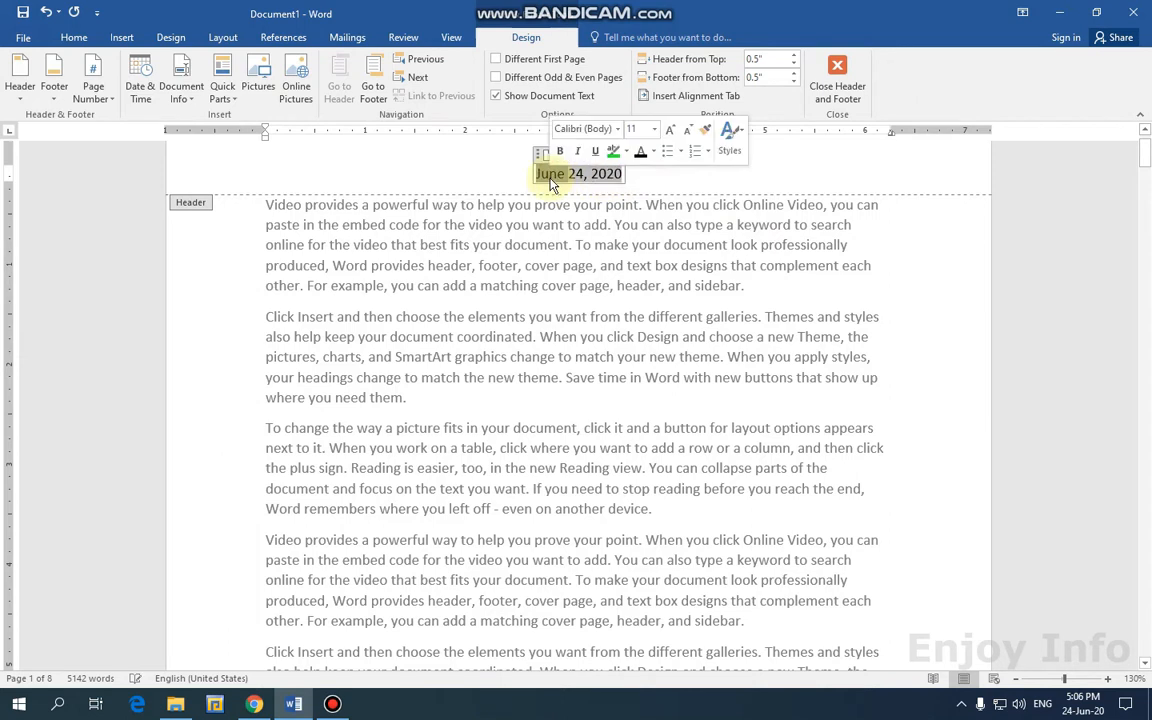
Make the header date June 24, 2020 red.
click(662, 179)
drag(648, 174, 545, 173)
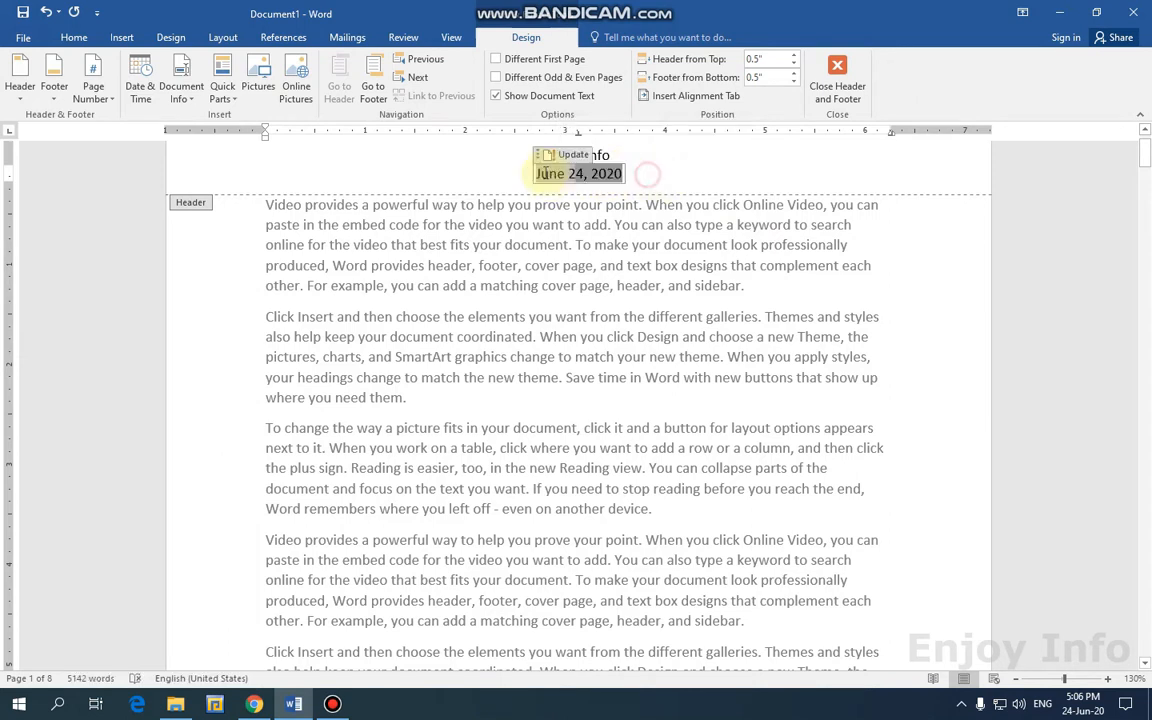
click(74, 38)
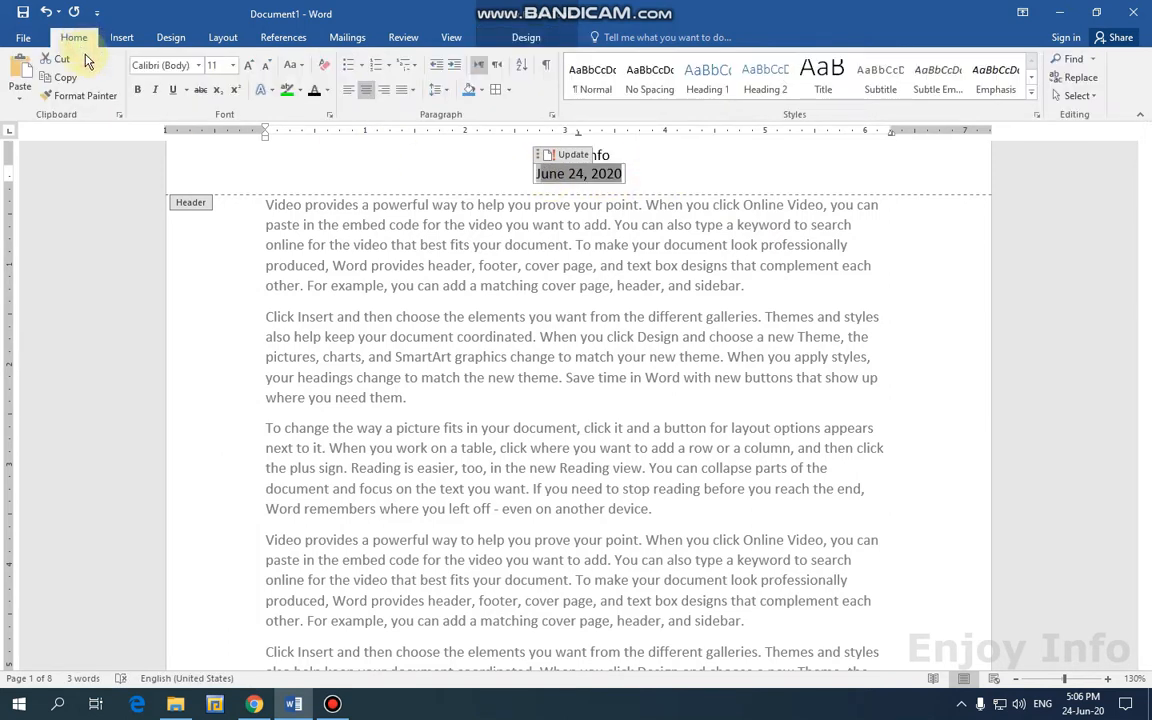
click(327, 90)
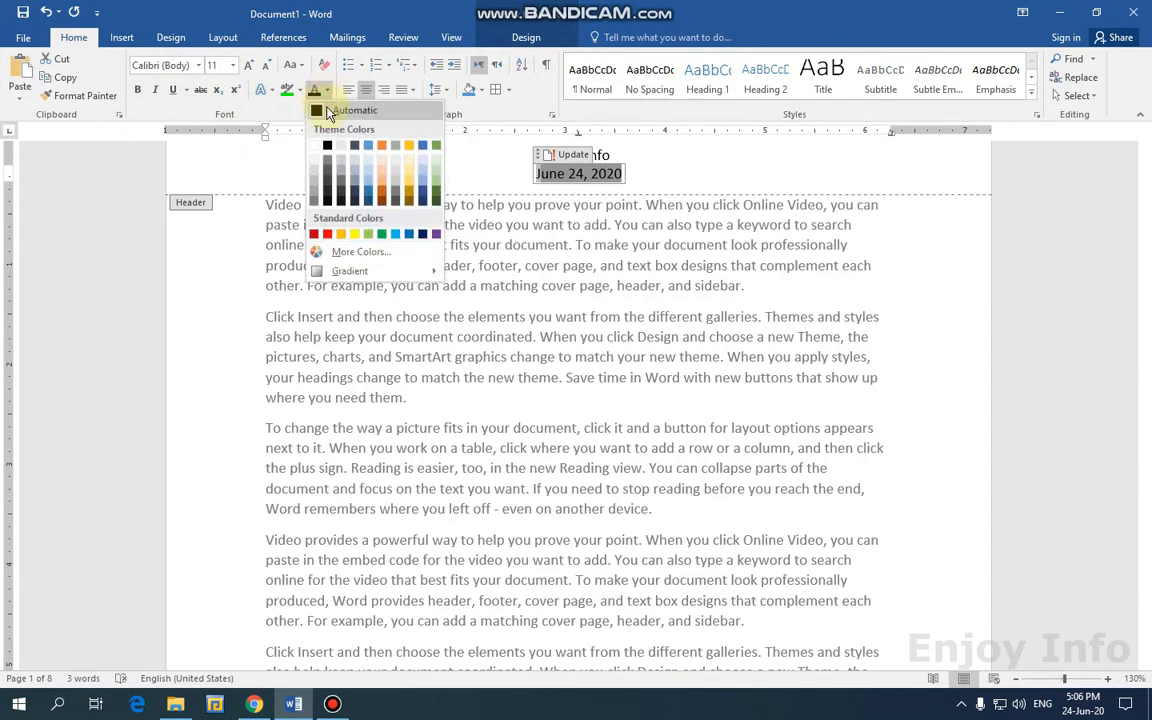
click(622, 182)
drag(634, 177, 526, 171)
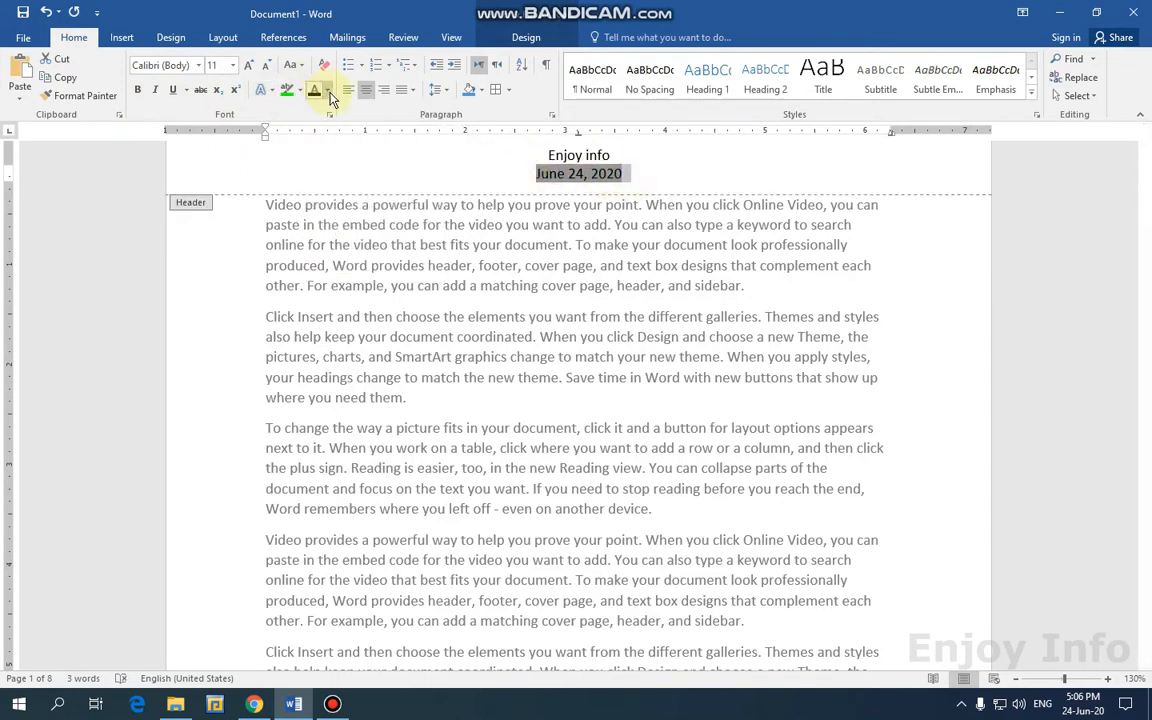
click(327, 90)
click(313, 234)
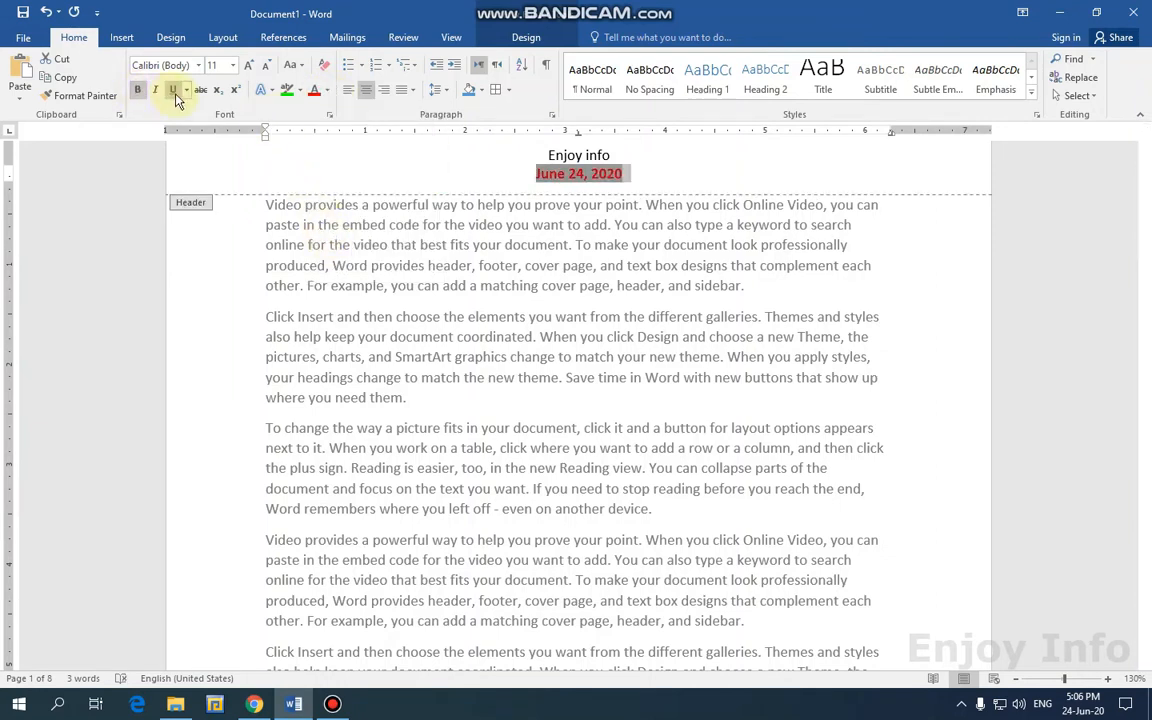
Close header and footer editing to return to the body text.
click(645, 156)
click(526, 37)
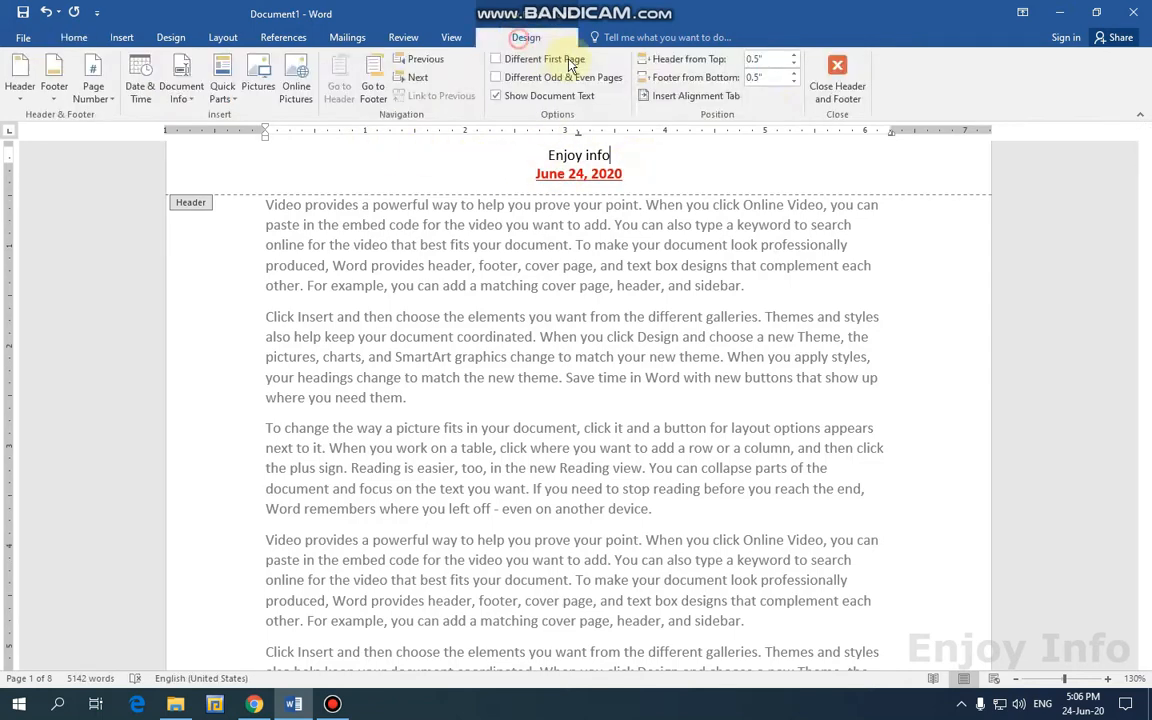
click(837, 100)
scroll(760, 250, up, 1)
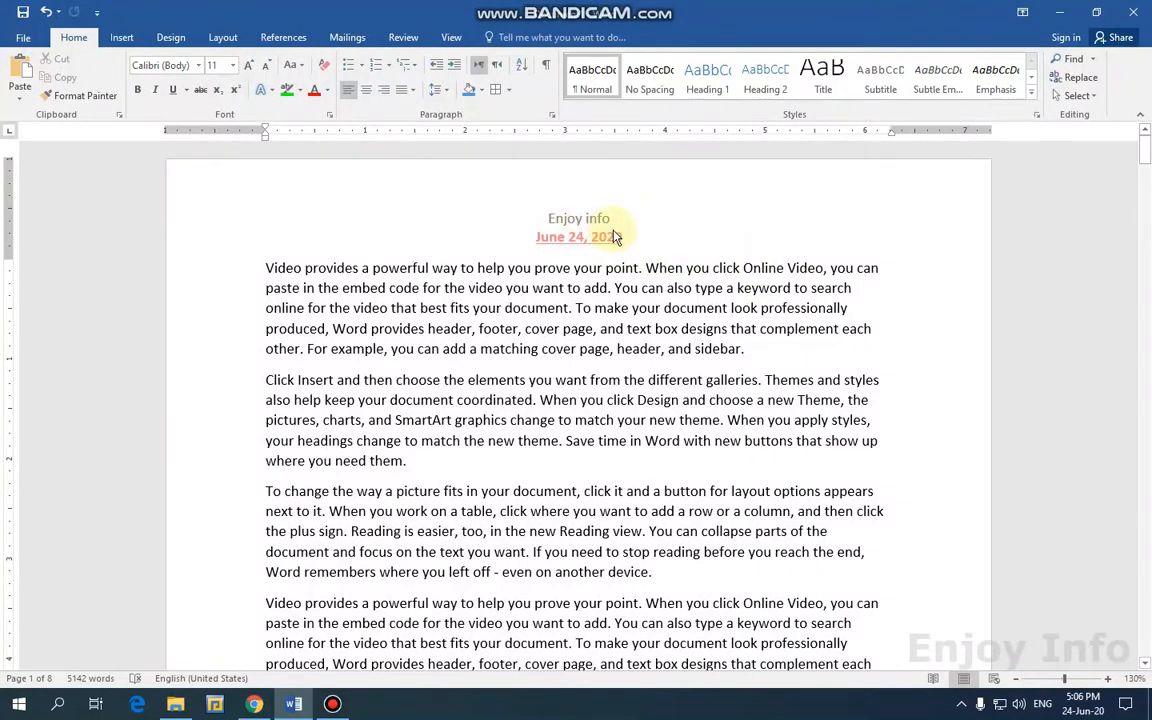
scroll(660, 265, down, 12)
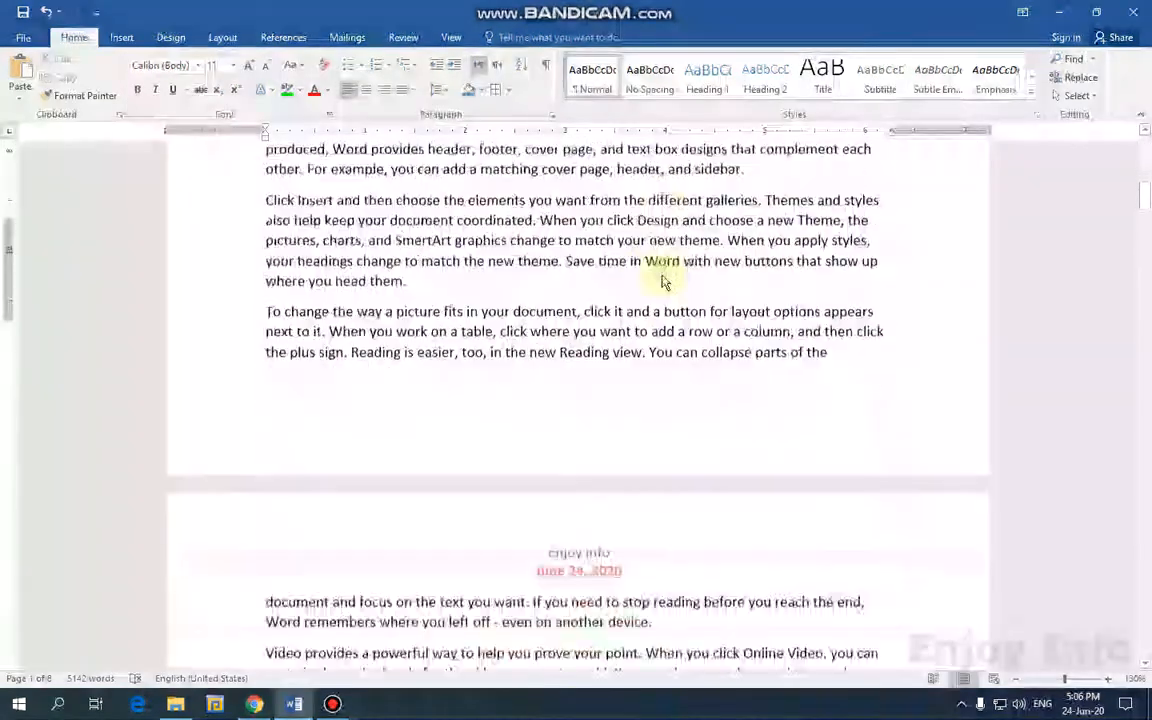
scroll(662, 277, down, 1)
scroll(660, 268, up, 6)
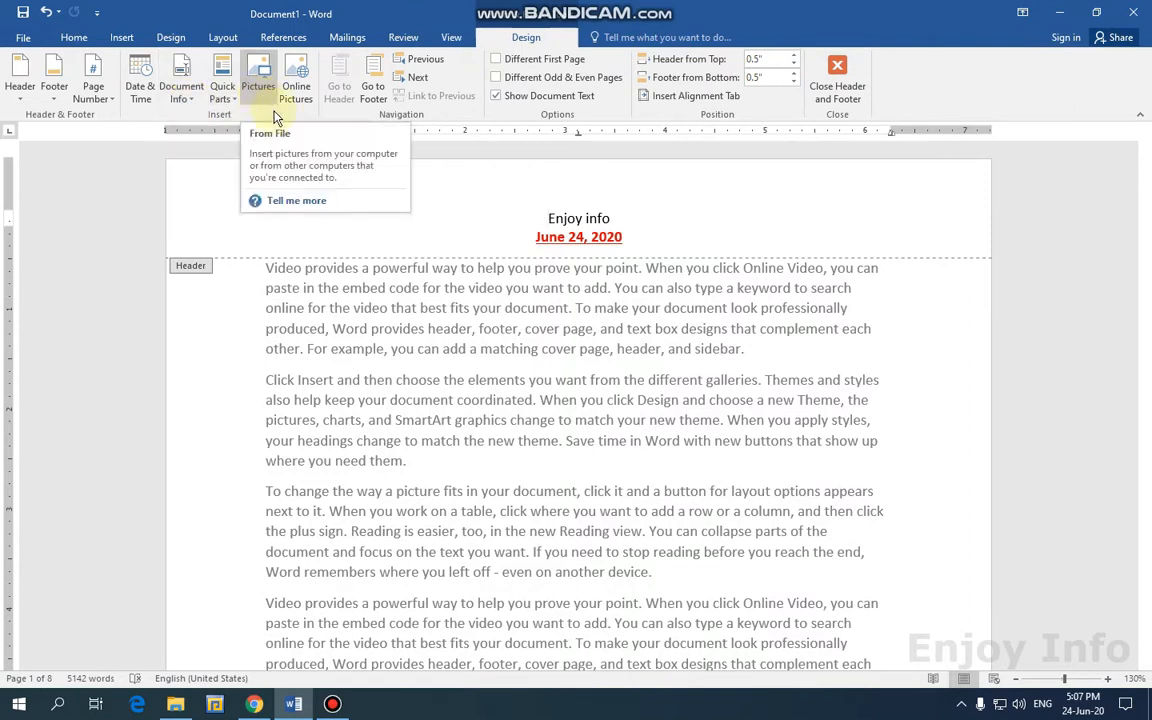
Remove the text header and insert the picture enjoyinfomypic.png in its place.
click(20, 80)
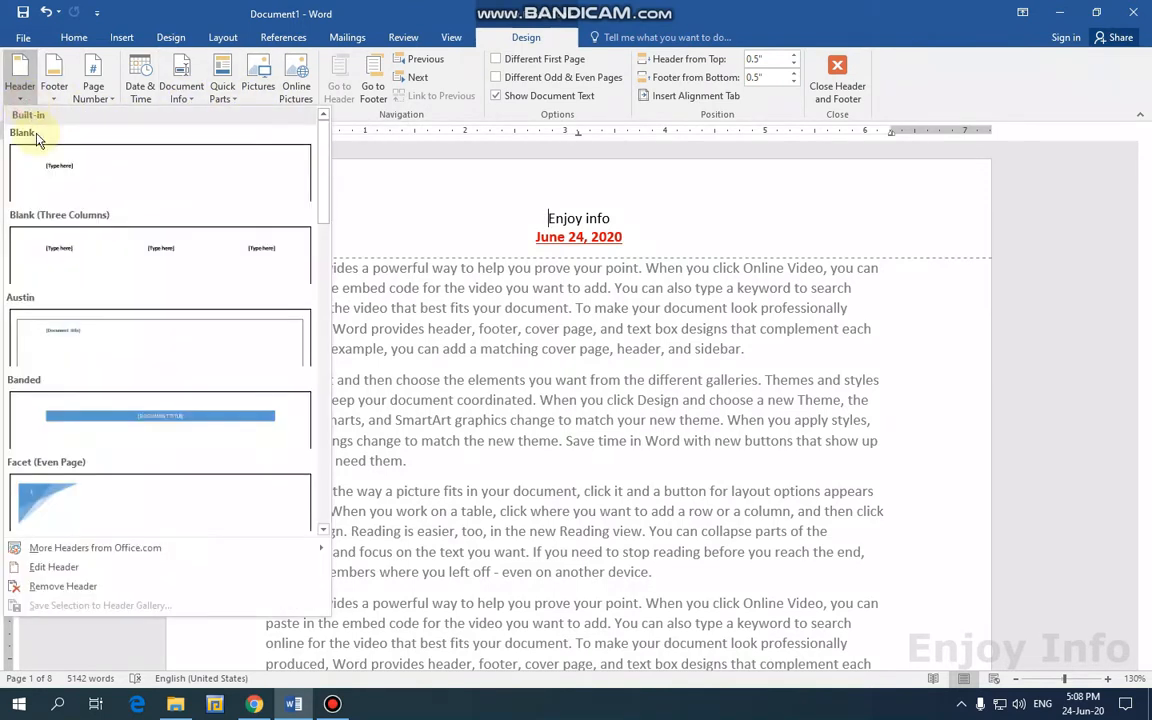
click(60, 586)
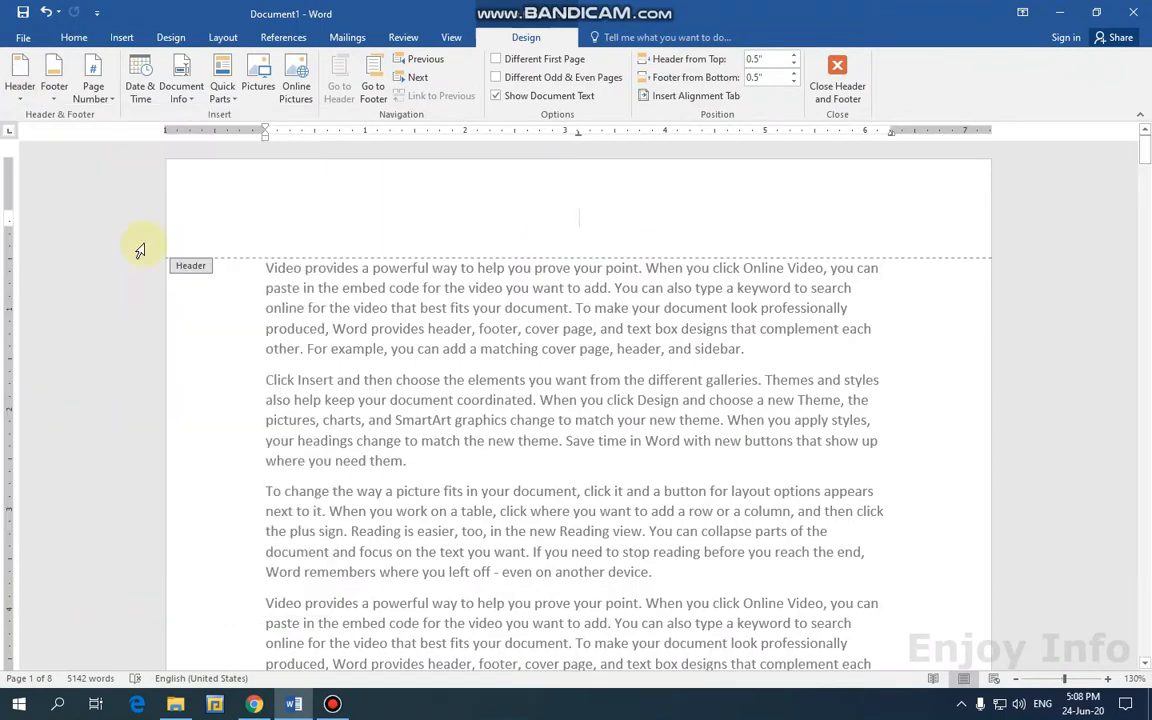
click(256, 90)
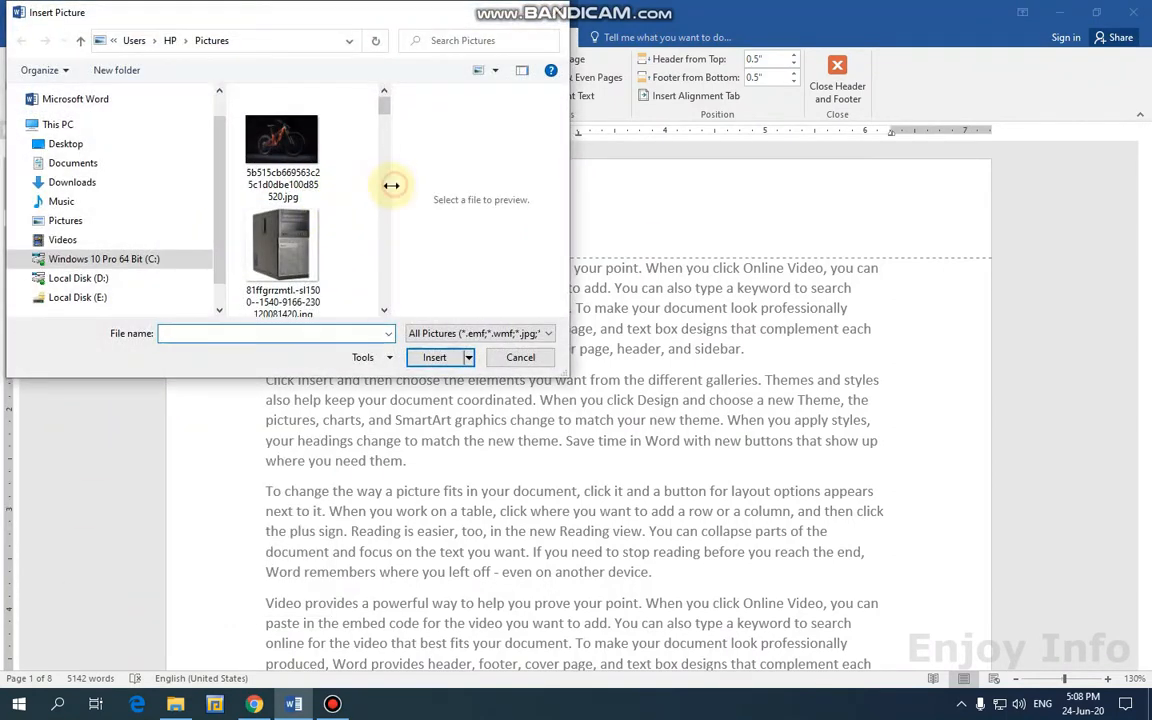
drag(391, 197, 535, 193)
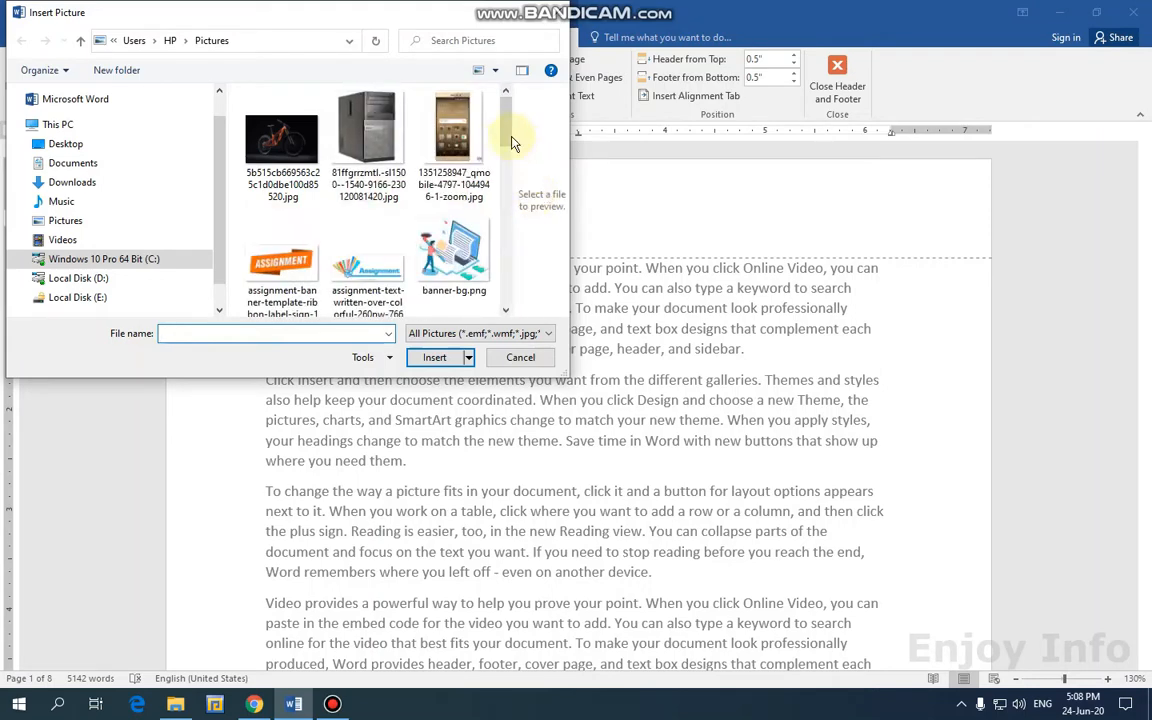
drag(512, 143, 504, 173)
click(452, 178)
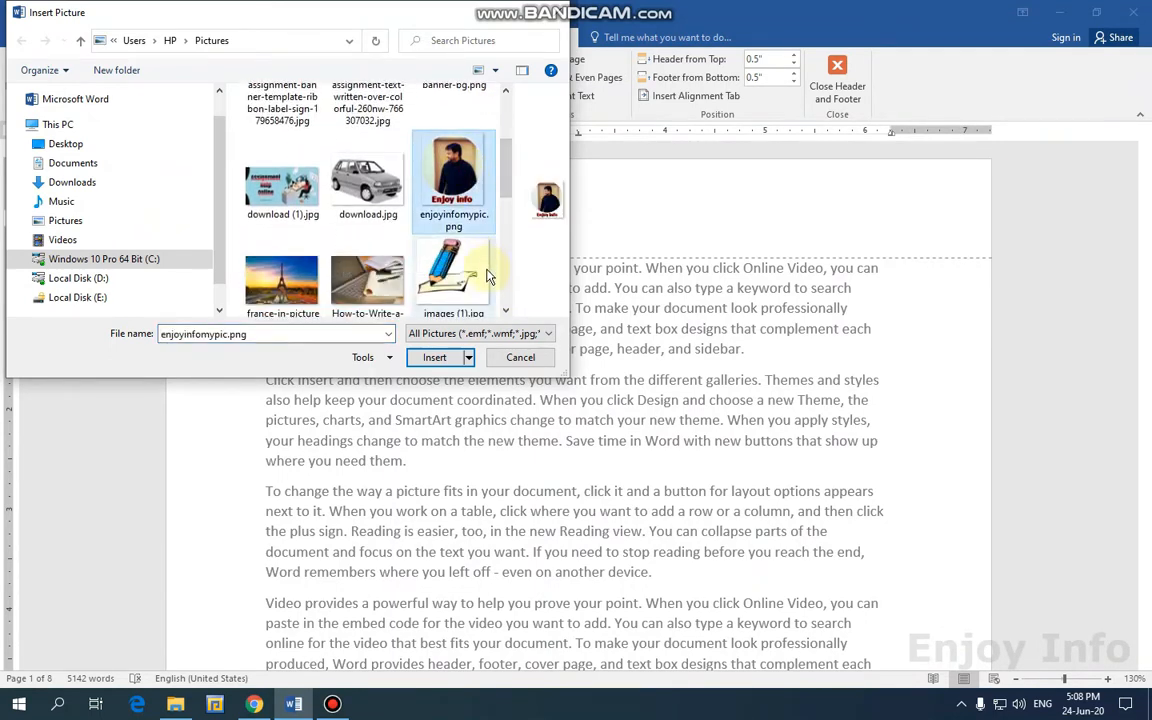
click(436, 359)
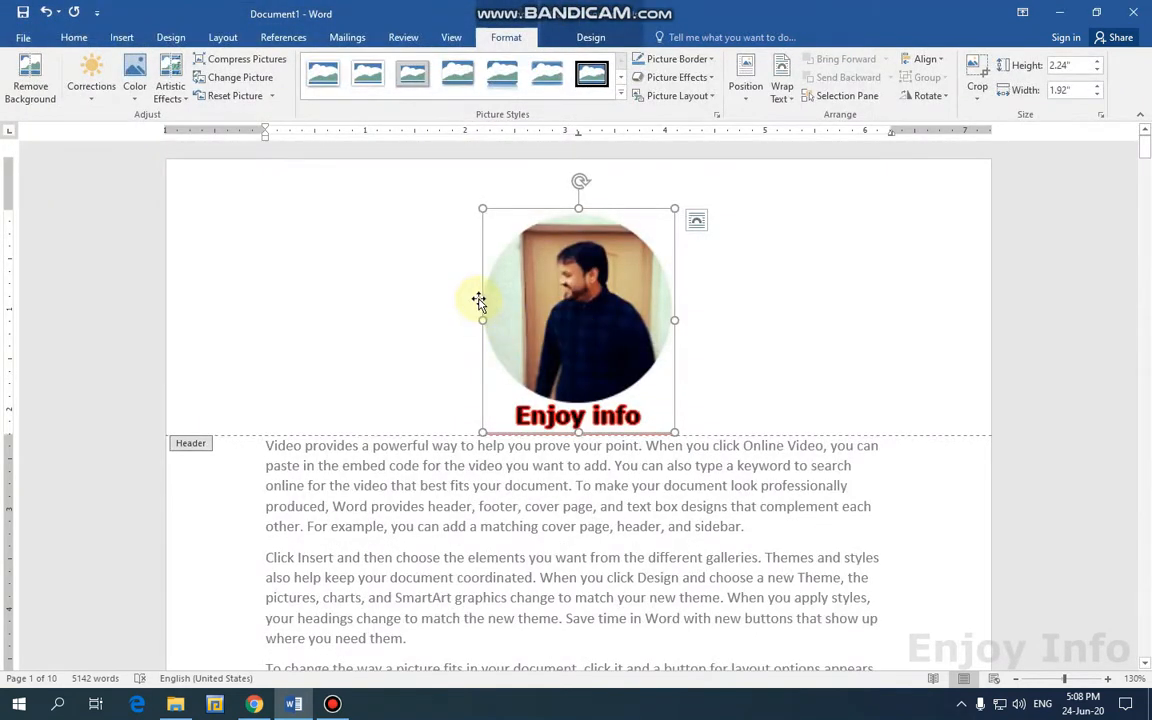
Shrink the header picture and align it to the right margin.
scroll(500, 265, down, 1)
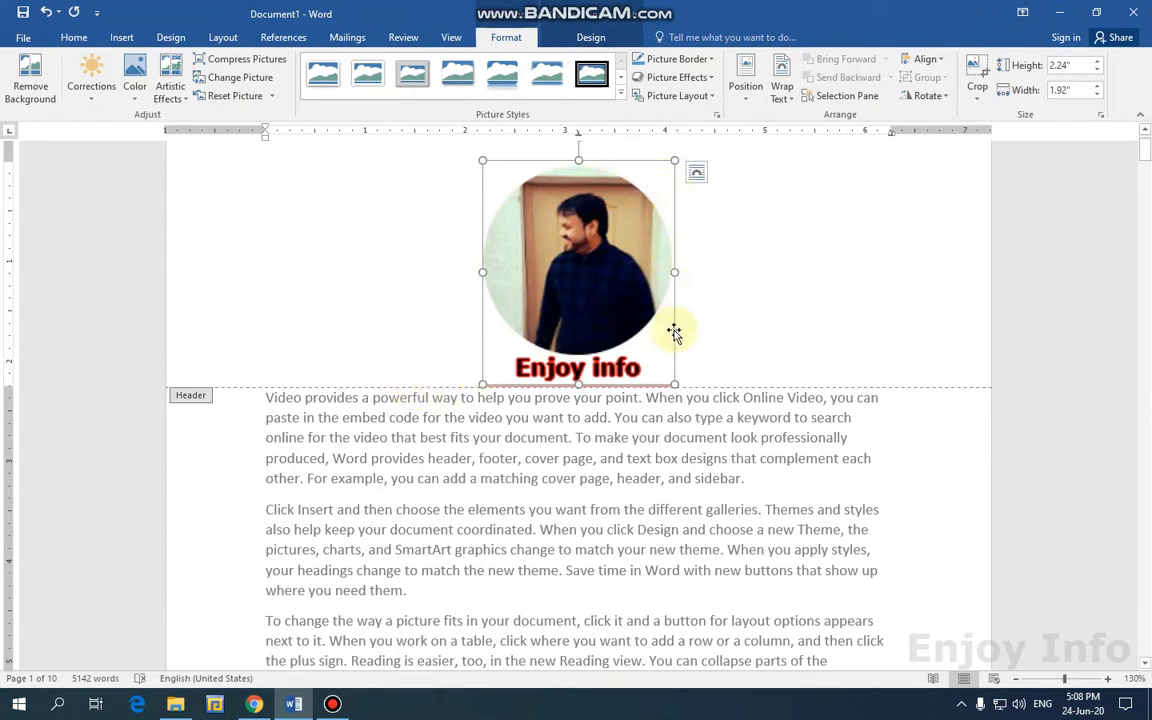
drag(670, 378, 532, 168)
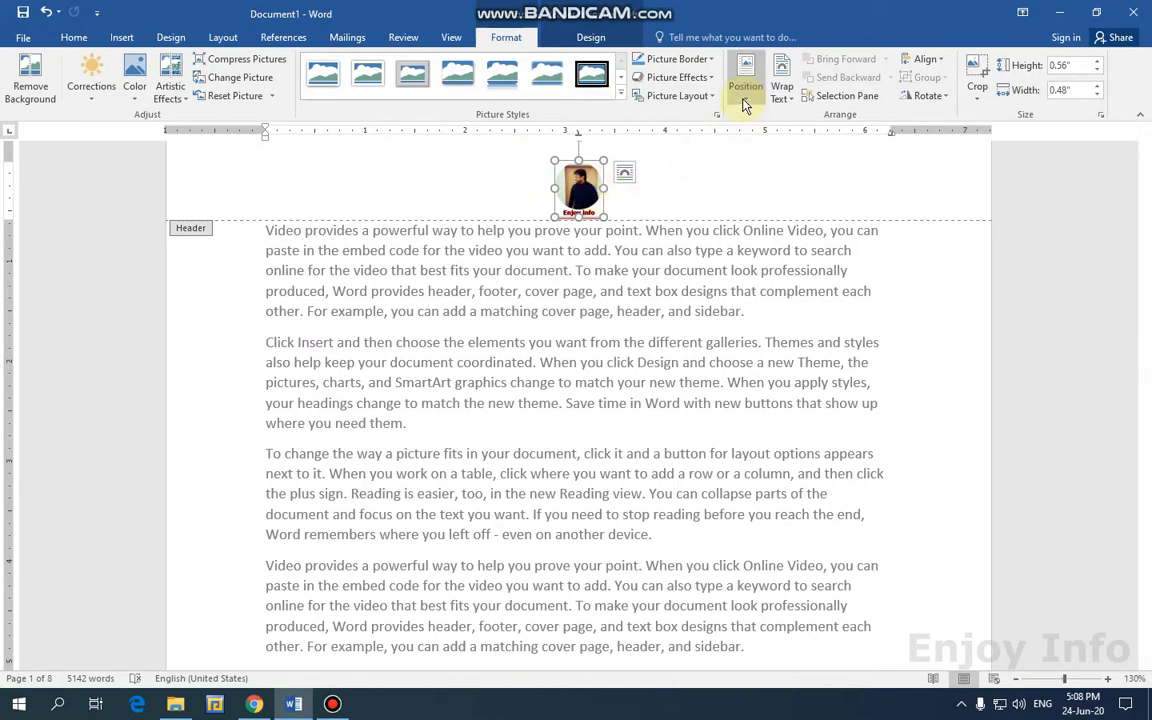
click(74, 37)
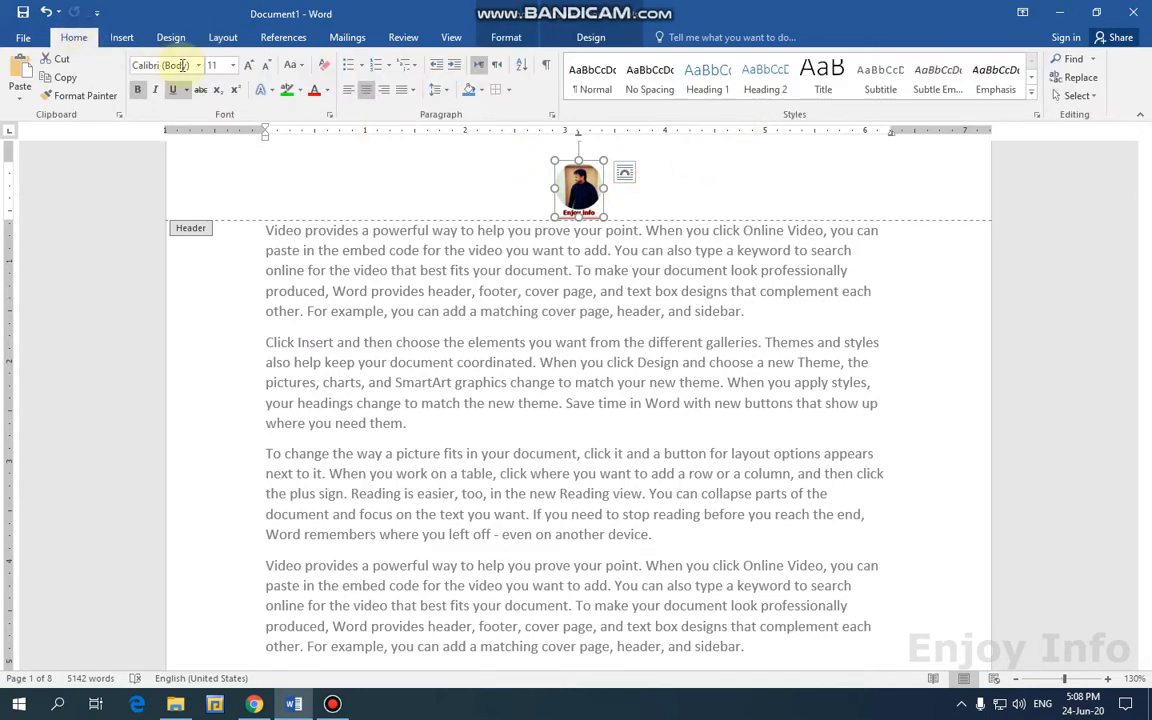
click(348, 90)
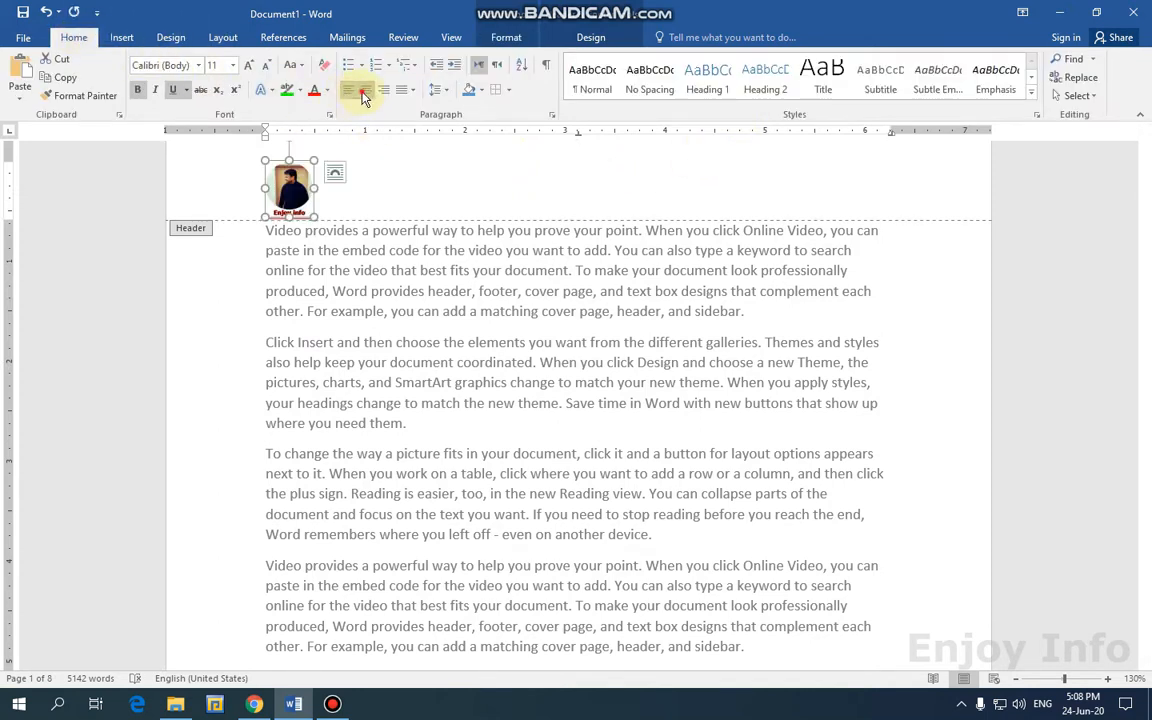
click(366, 90)
click(383, 90)
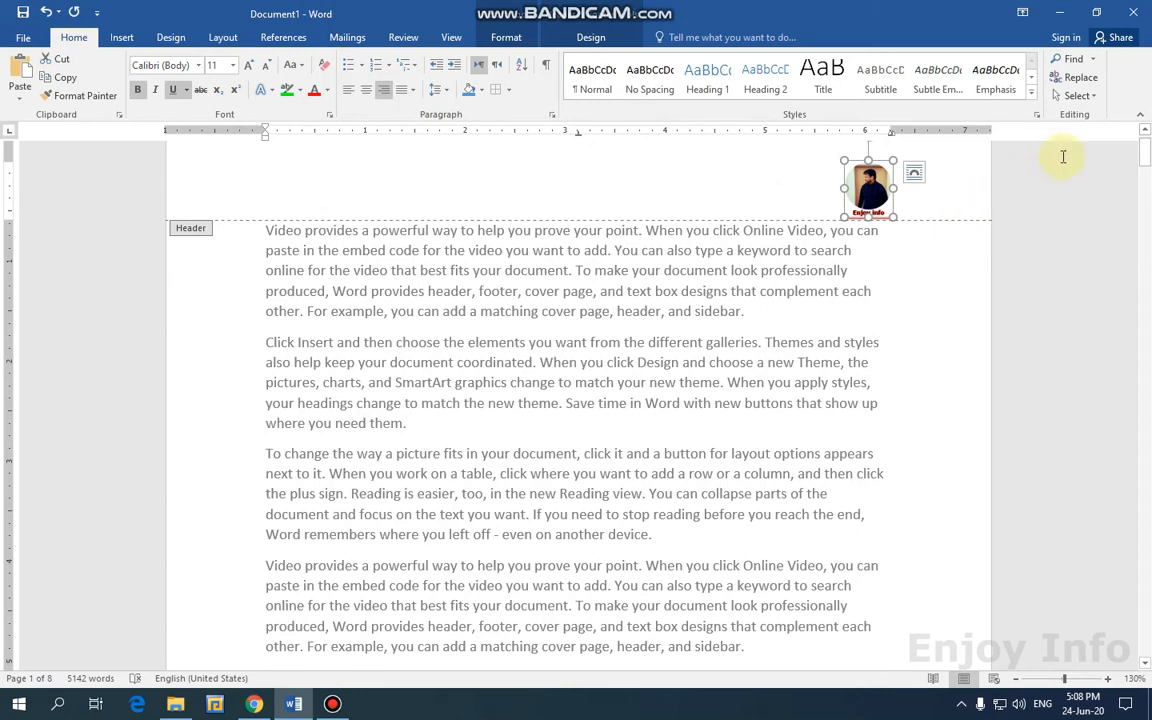
Select the header logo with Select Objects and show its Layout Options.
click(1077, 95)
click(1018, 135)
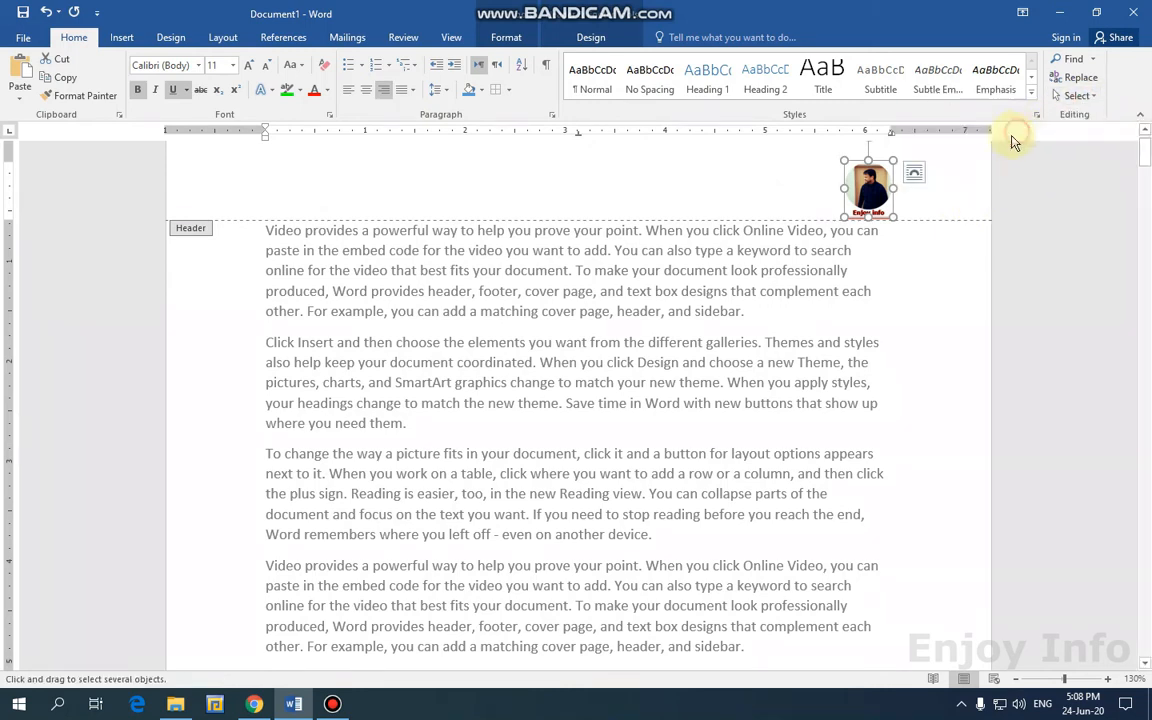
drag(856, 177, 645, 165)
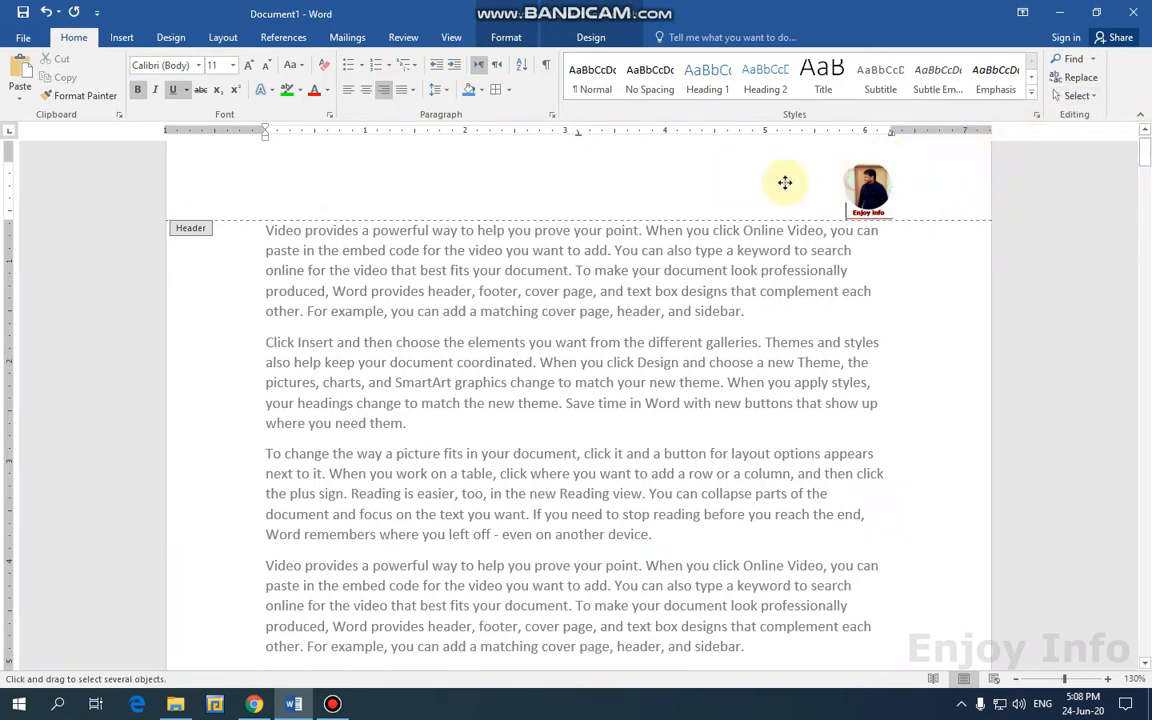
click(884, 181)
click(913, 171)
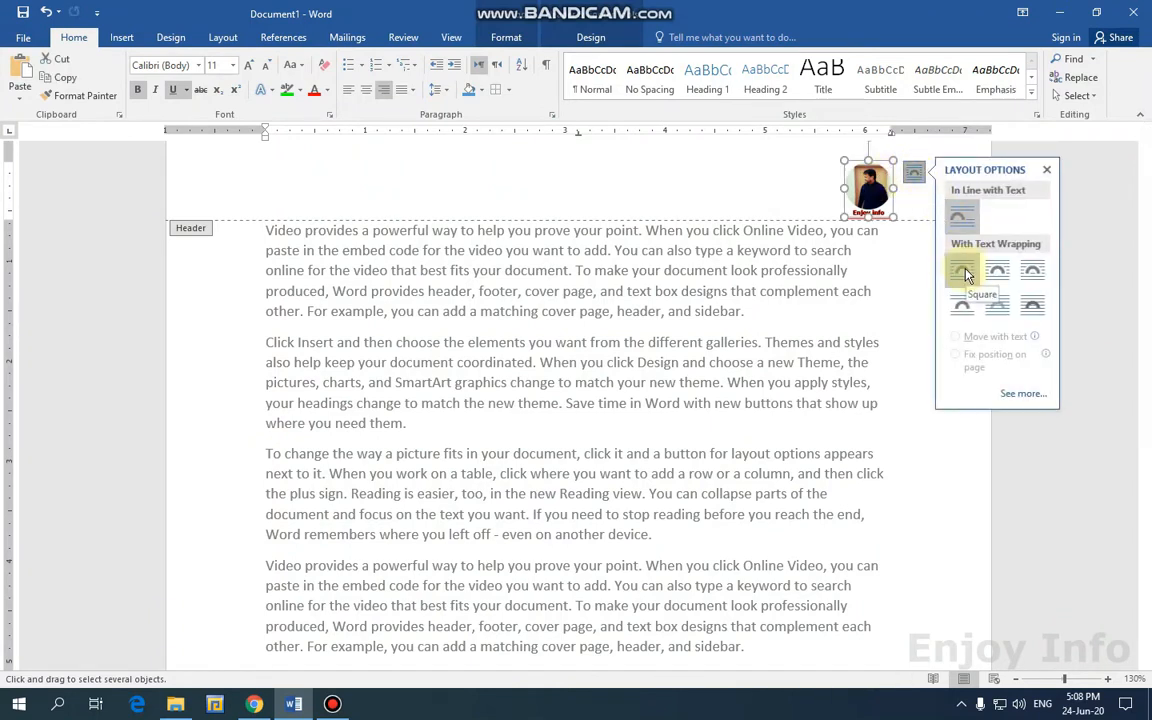
Give the header logo a preset position and Tight text wrapping.
click(590, 38)
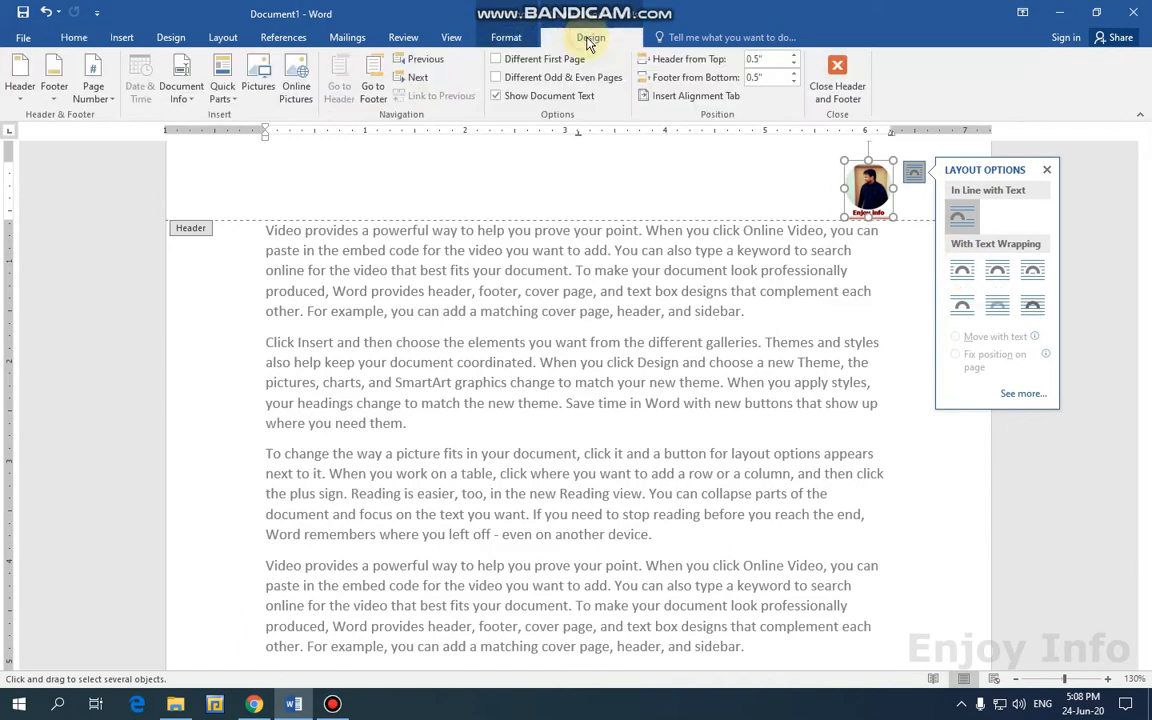
click(506, 38)
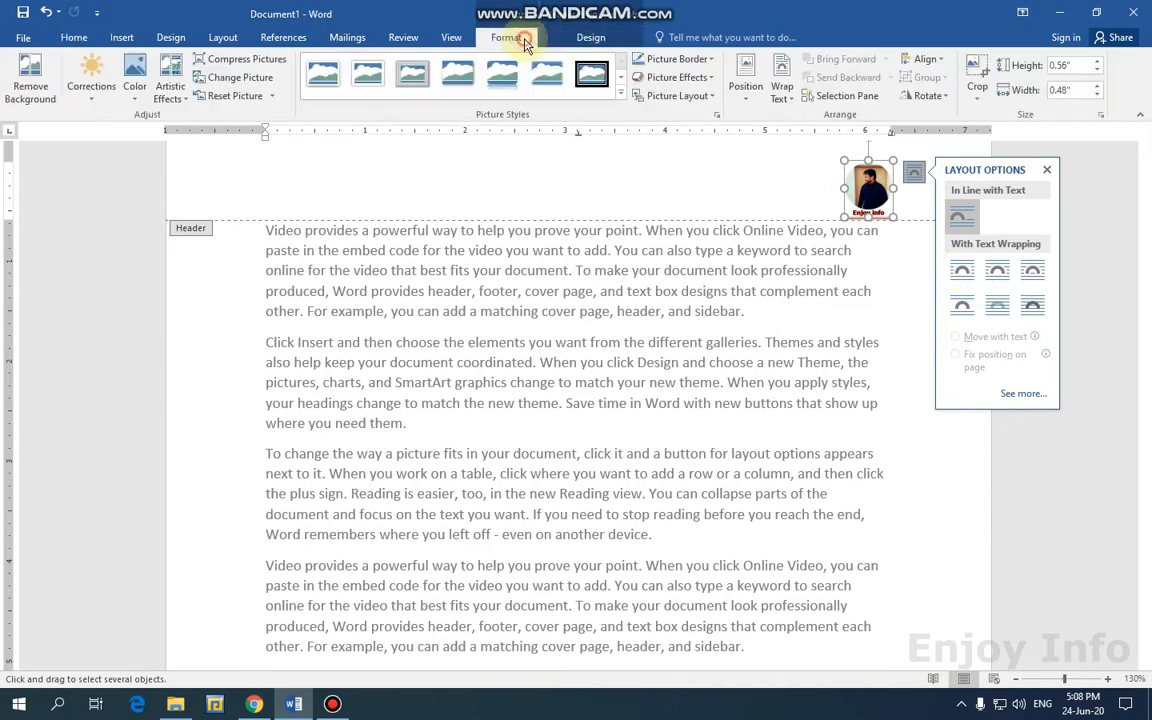
click(746, 92)
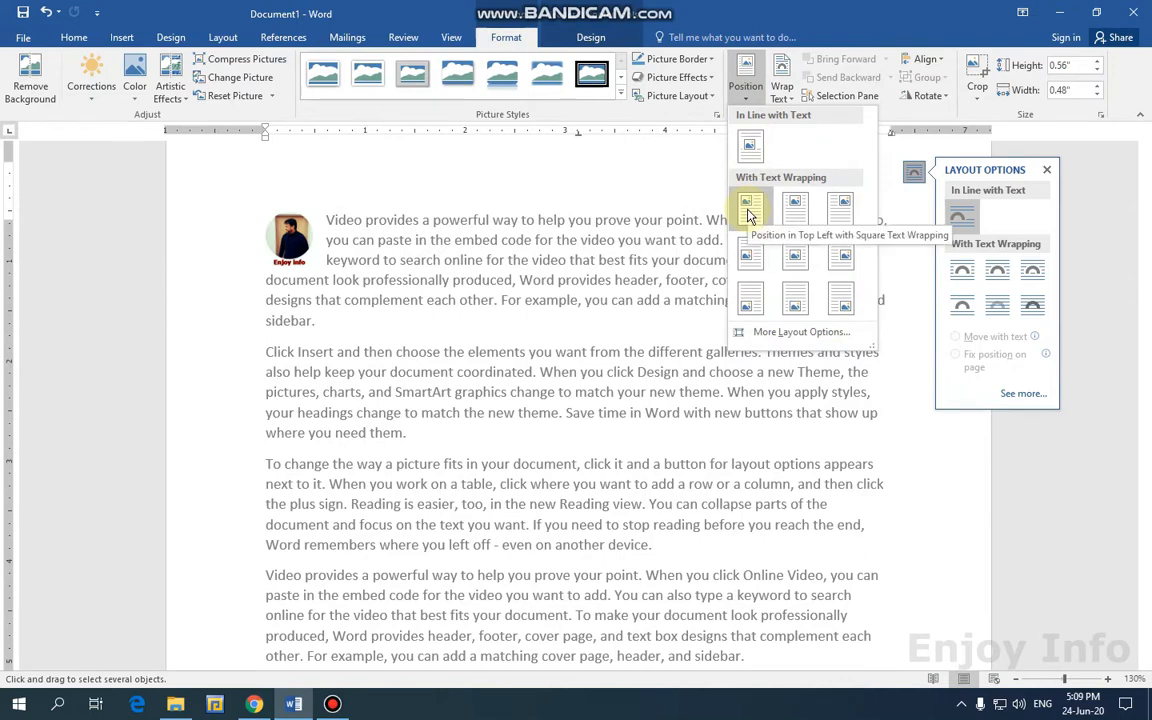
click(840, 208)
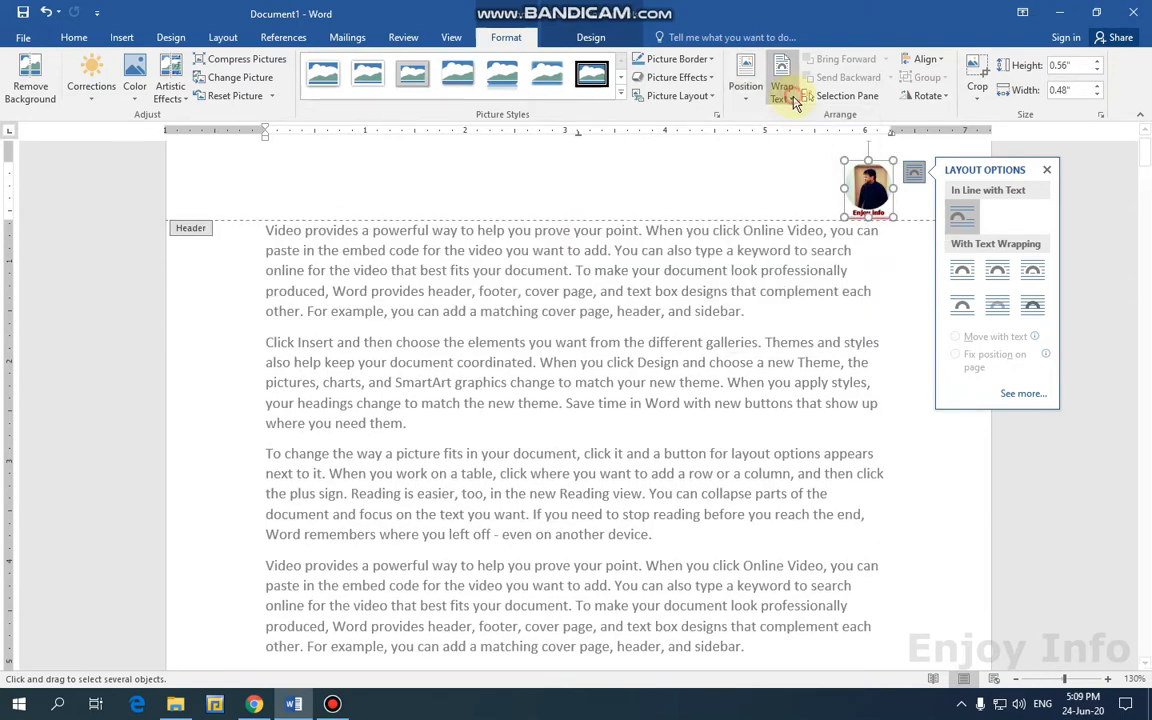
click(782, 88)
click(803, 157)
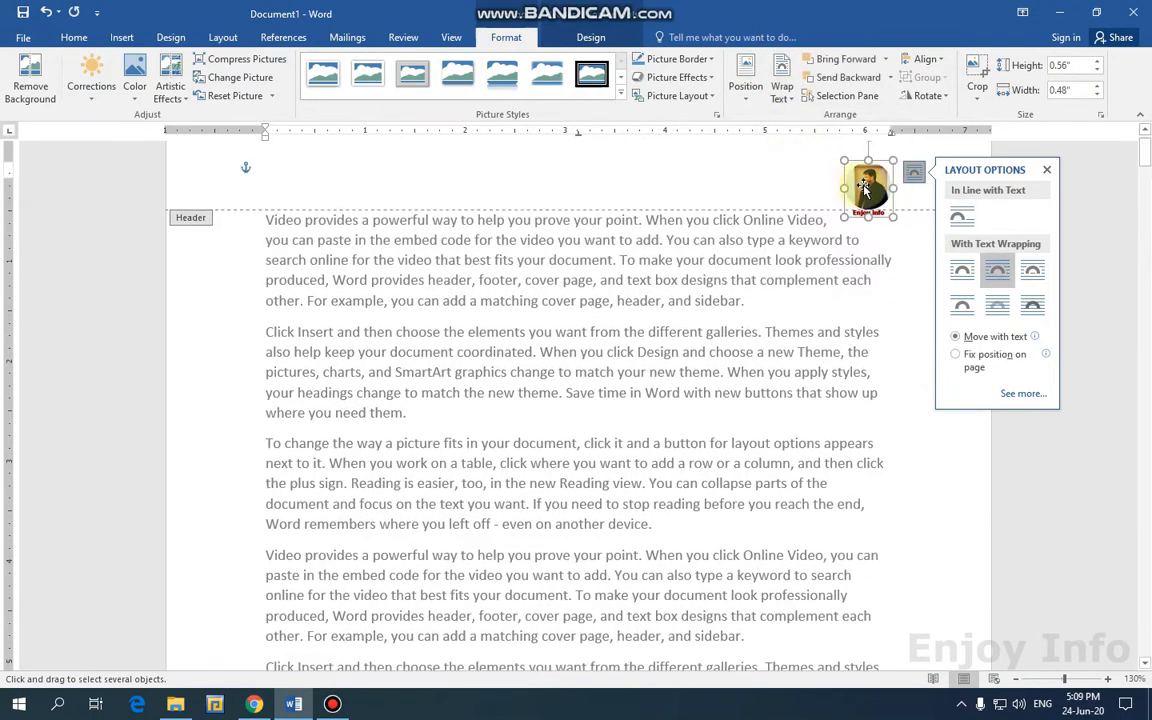
Drag the logo to the header centre, apply Drop Shadow Rectangle, and close the header.
drag(780, 172, 539, 172)
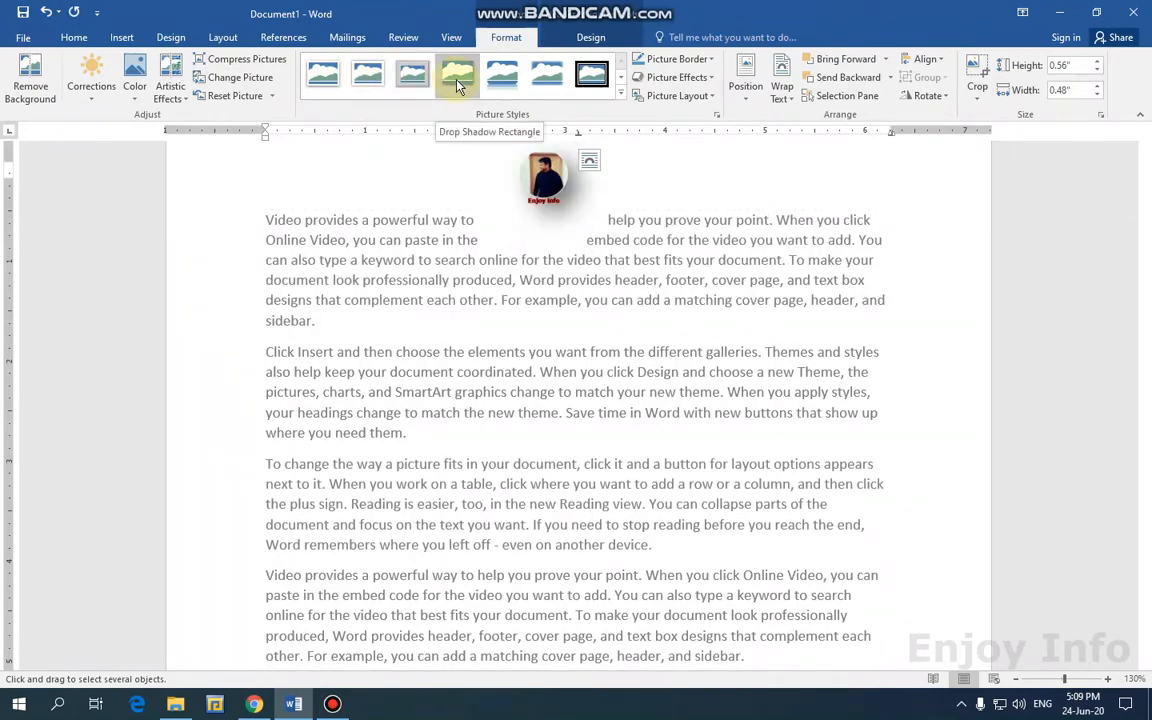
click(474, 86)
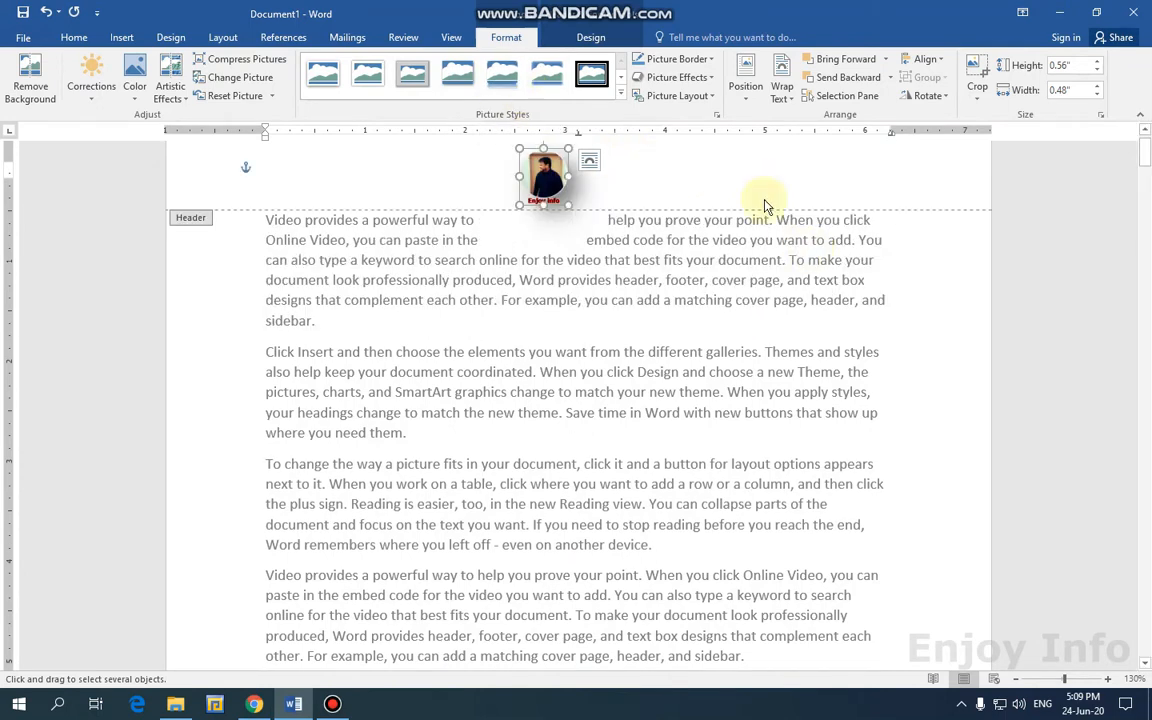
click(620, 40)
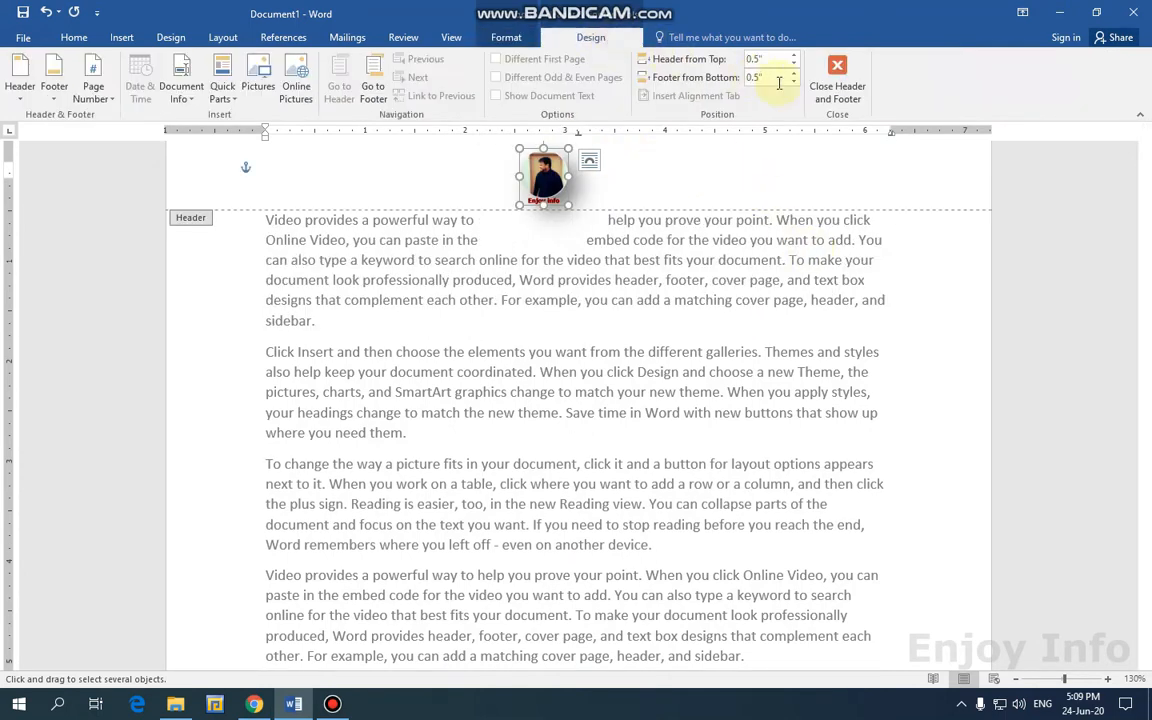
click(836, 100)
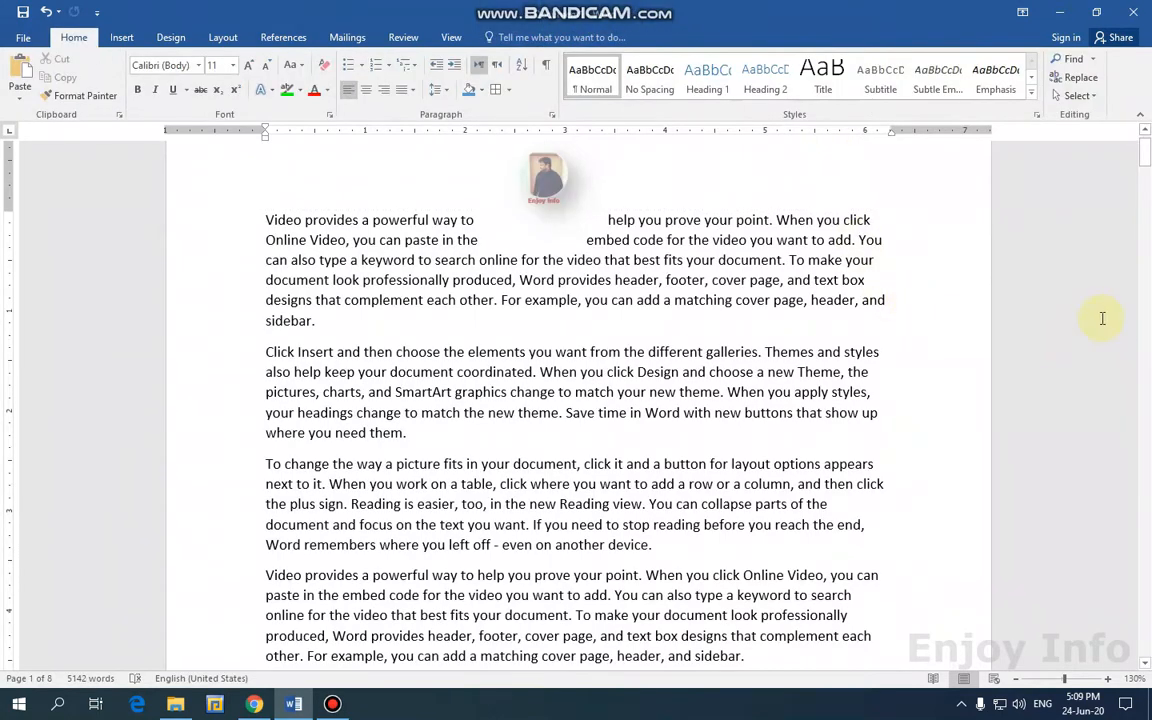
Scroll through the pages to confirm the shadowed logo tops each one, then reopen the header.
scroll(1110, 305, up, 1)
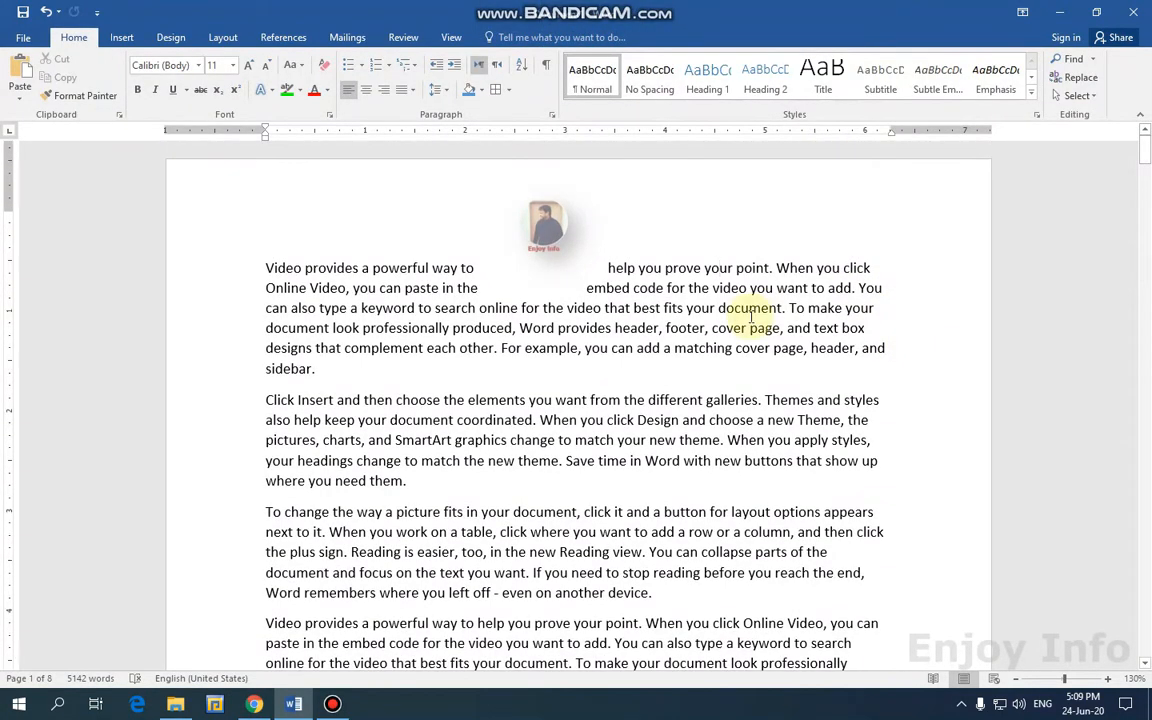
scroll(751, 315, down, 15)
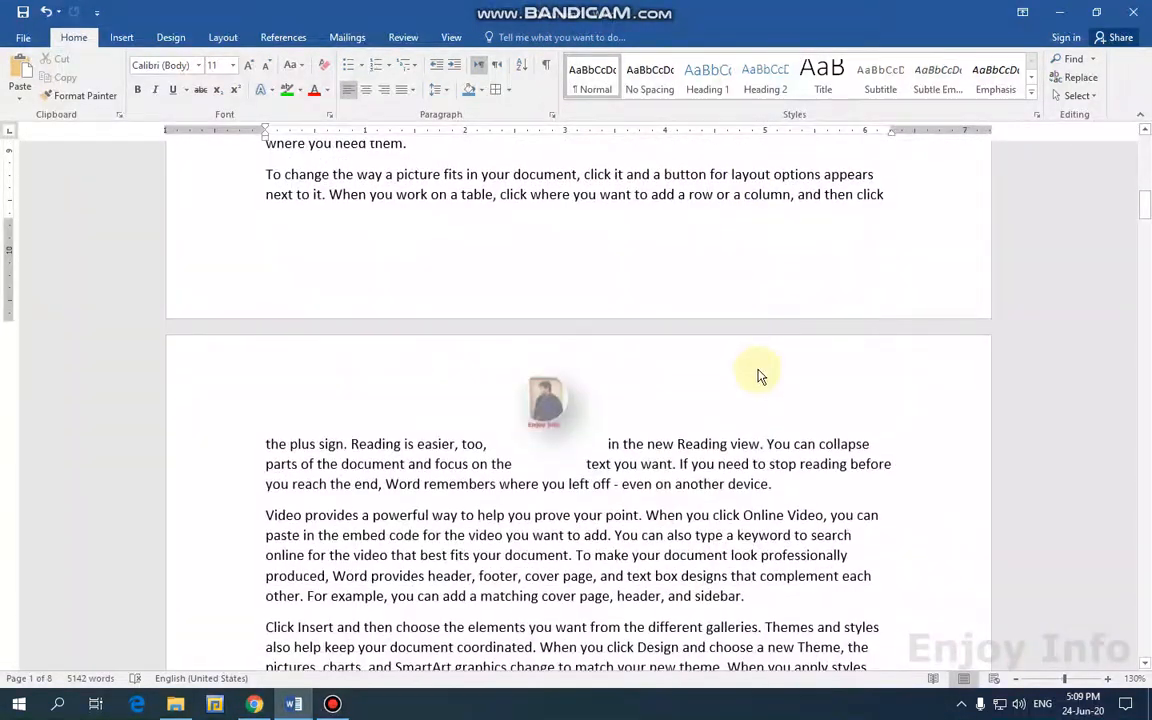
ctrl+scroll(748, 375, down, 4)
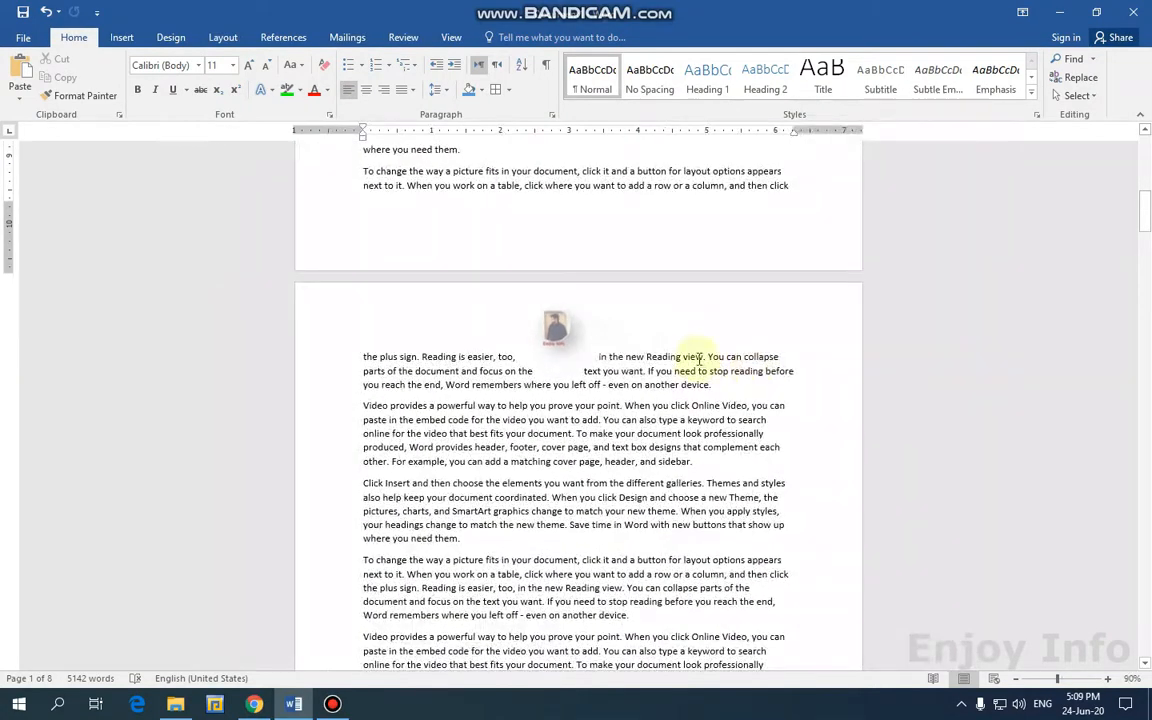
ctrl+scroll(646, 358, down, 4)
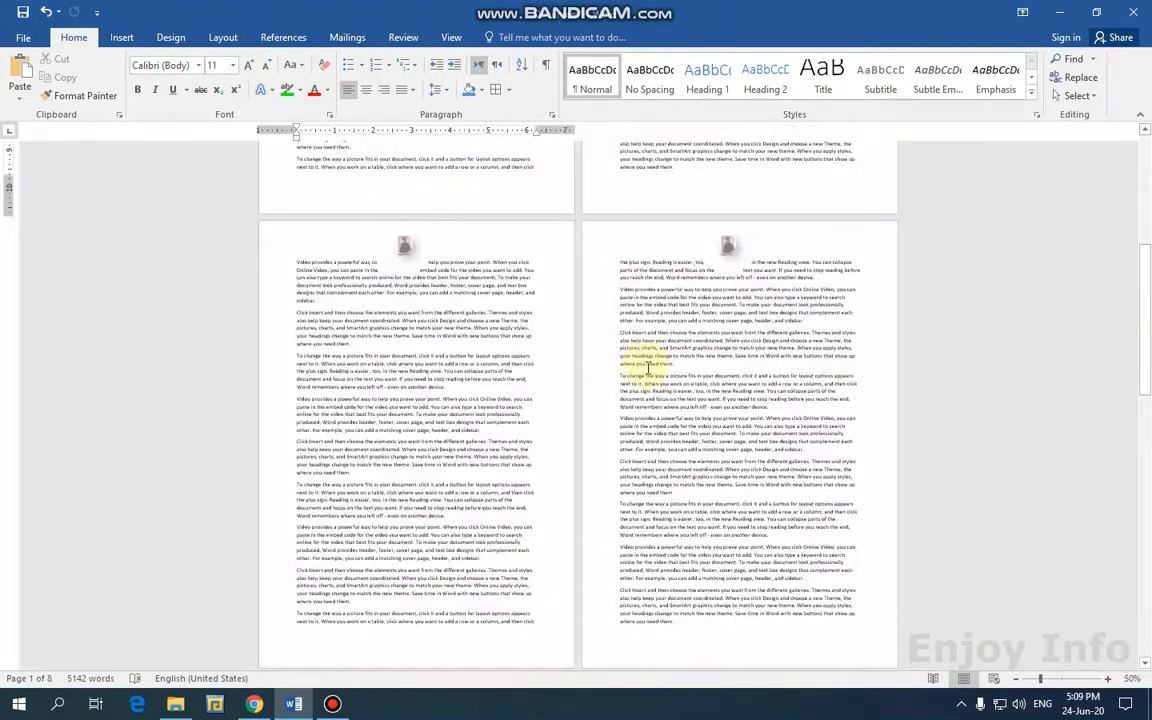
scroll(520, 415, down, 5)
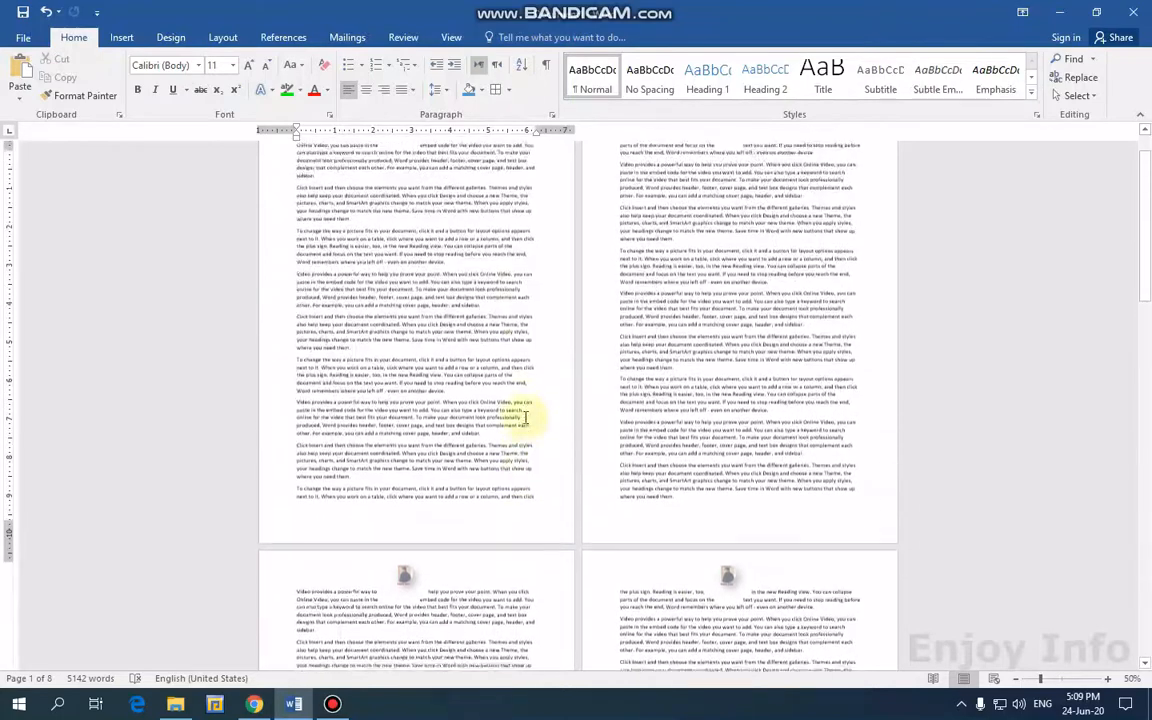
scroll(527, 413, down, 5)
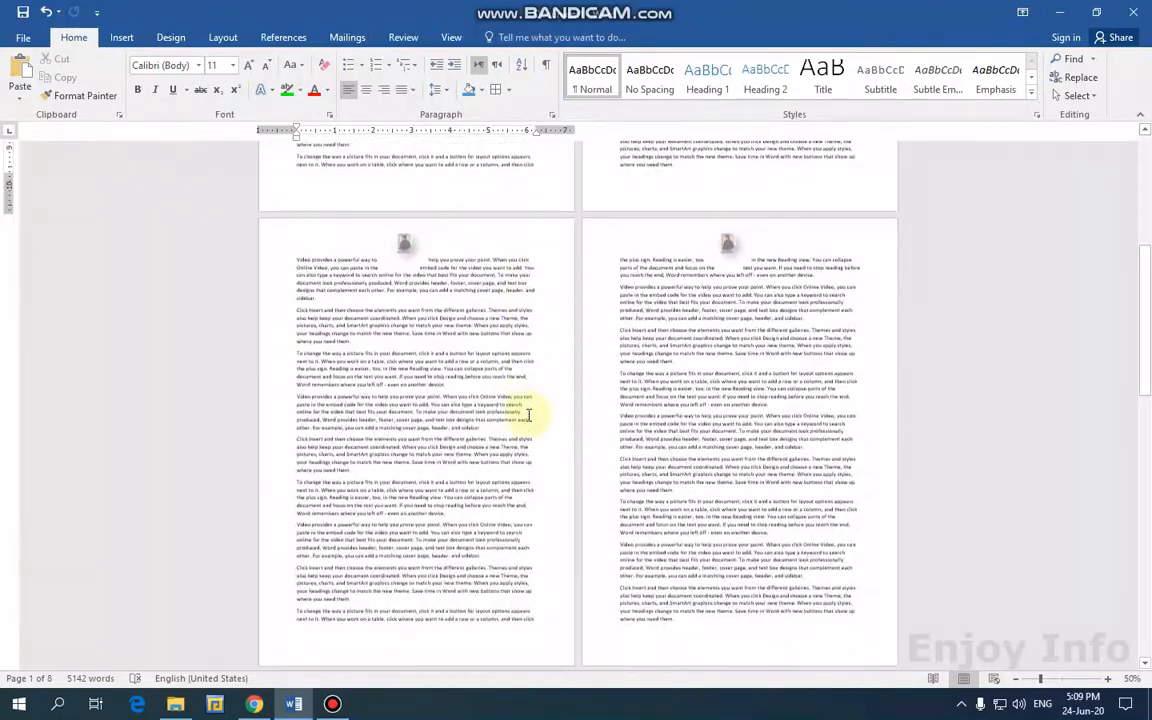
scroll(530, 413, up, 5)
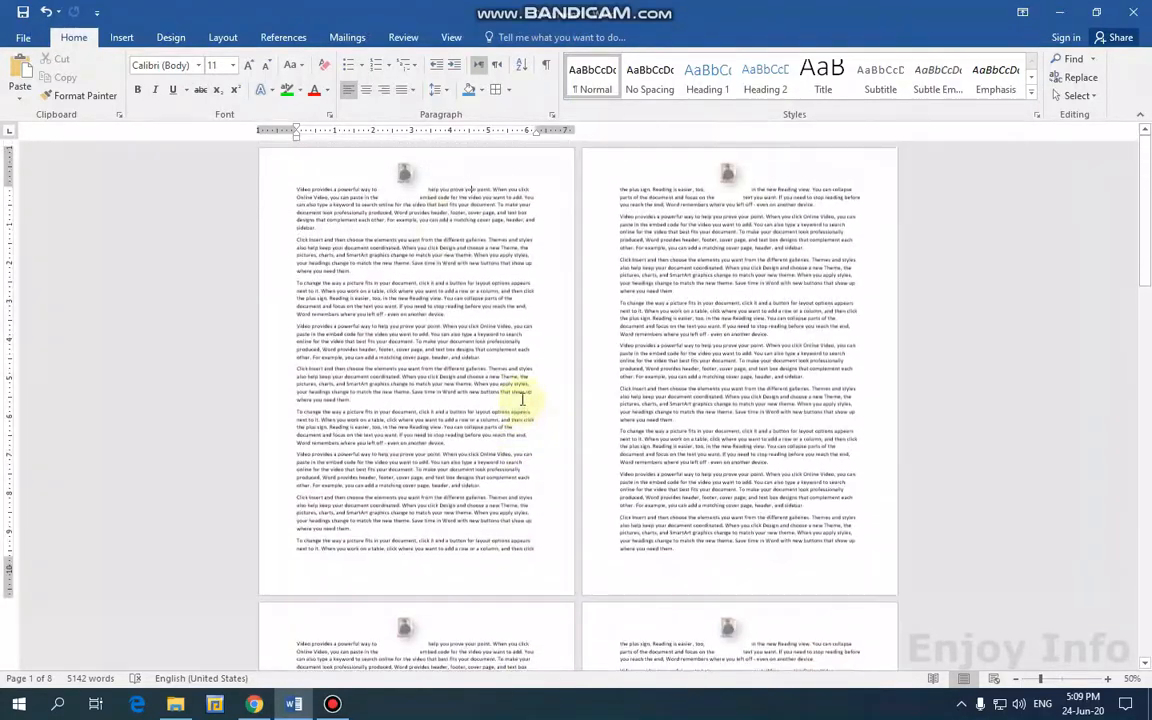
scroll(520, 348, up, 9)
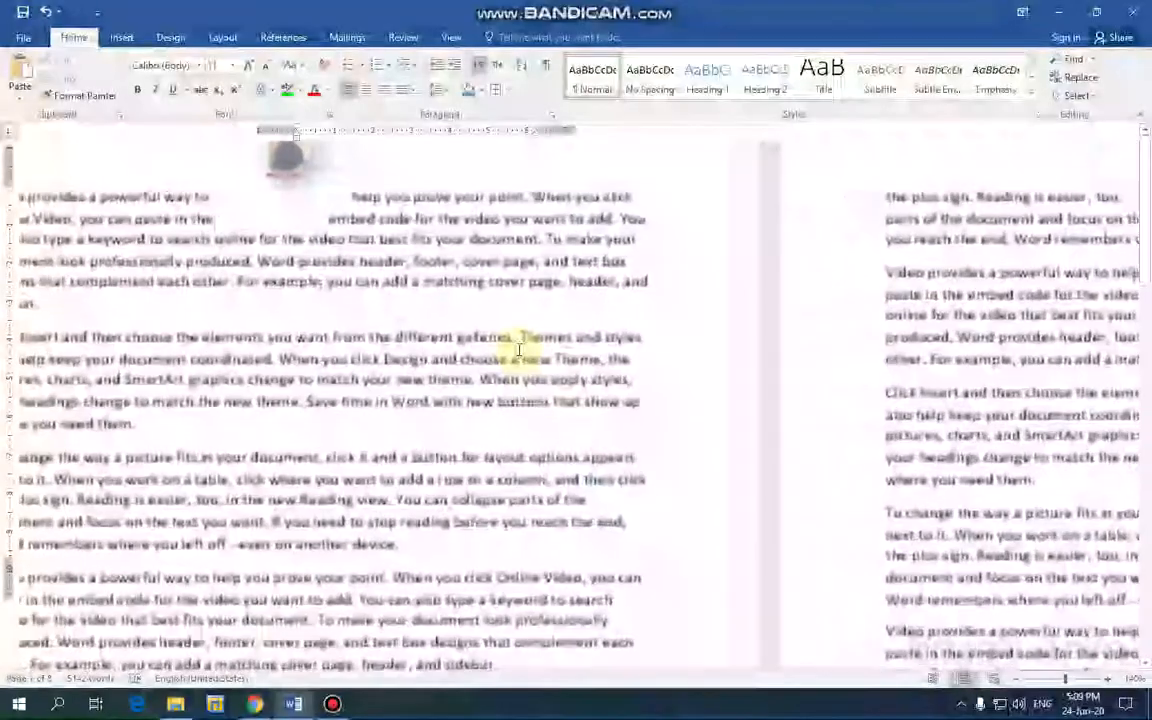
scroll(530, 300, up, 1)
double_click(540, 200)
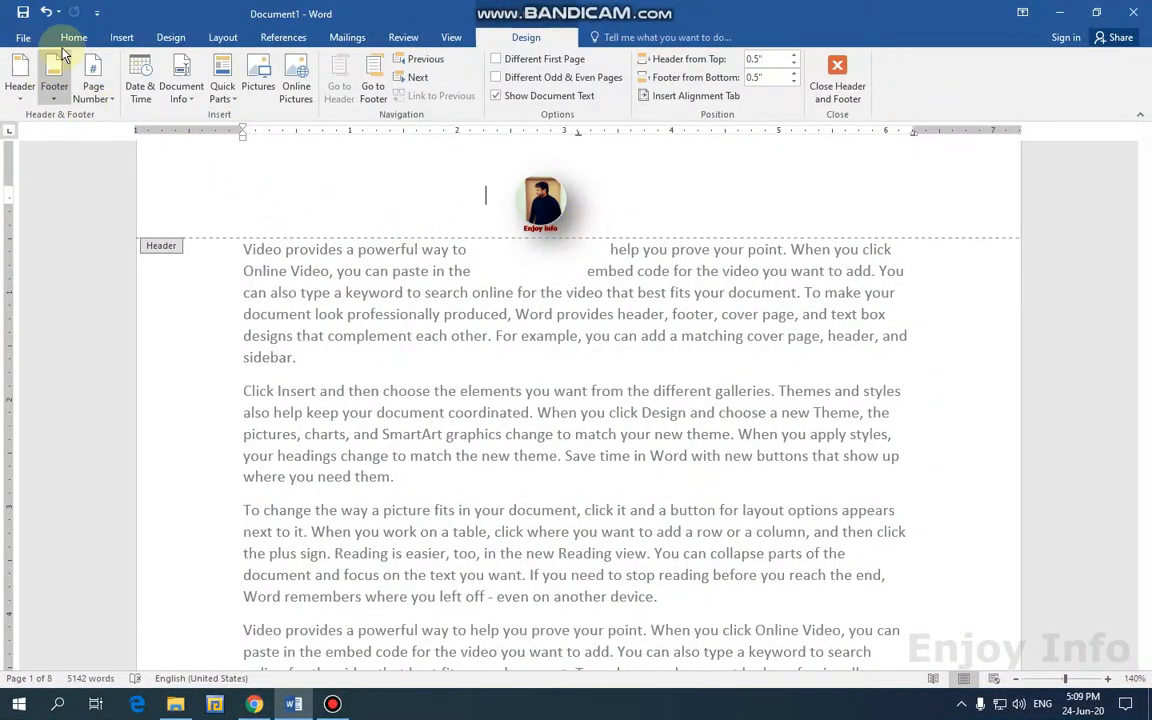
Remove the logo header and apply the Banded header reading ENJOY INFO.
click(20, 88)
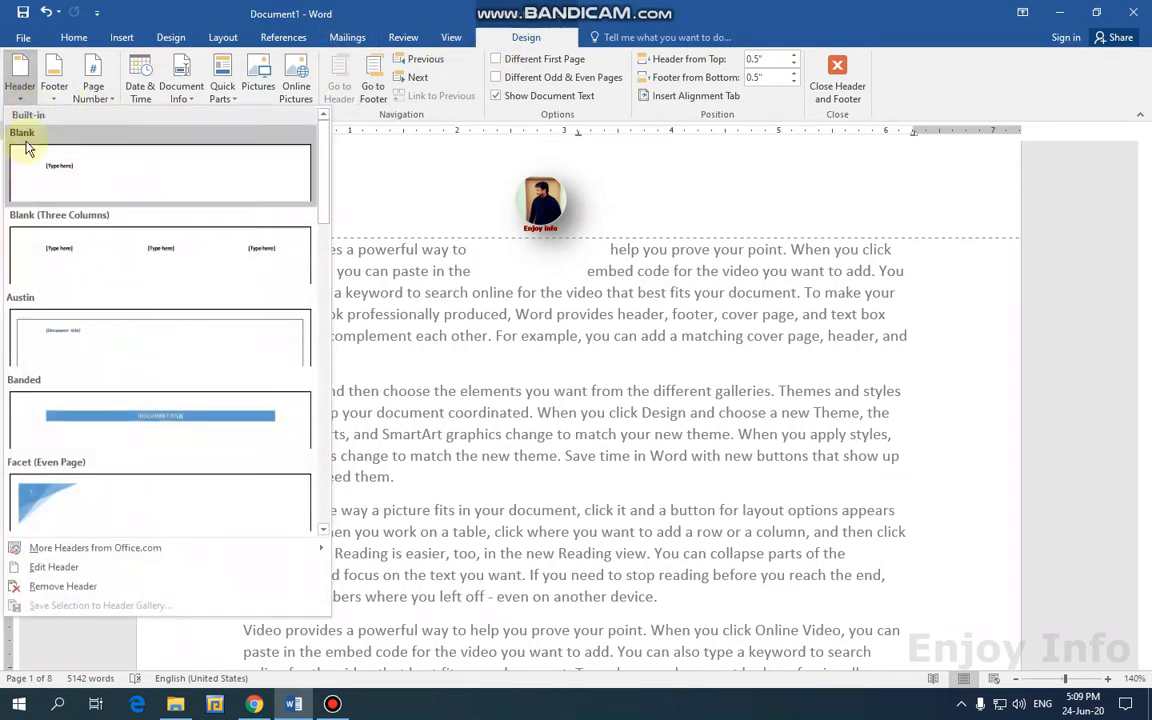
click(75, 590)
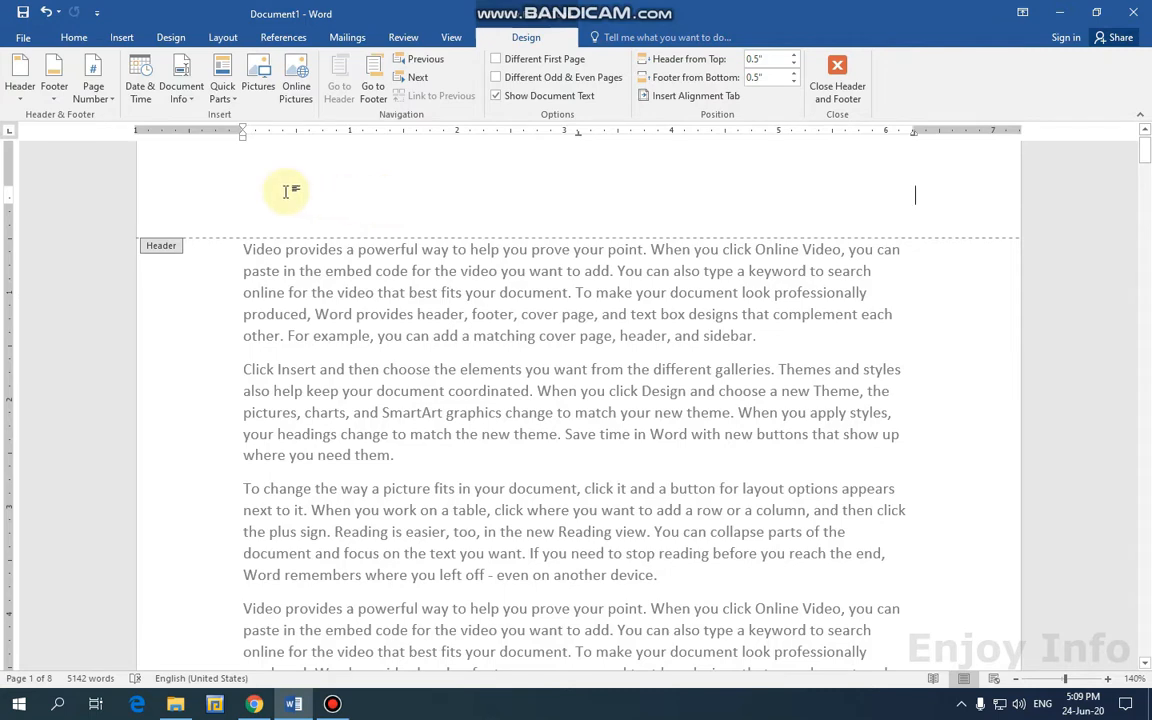
click(20, 85)
click(87, 421)
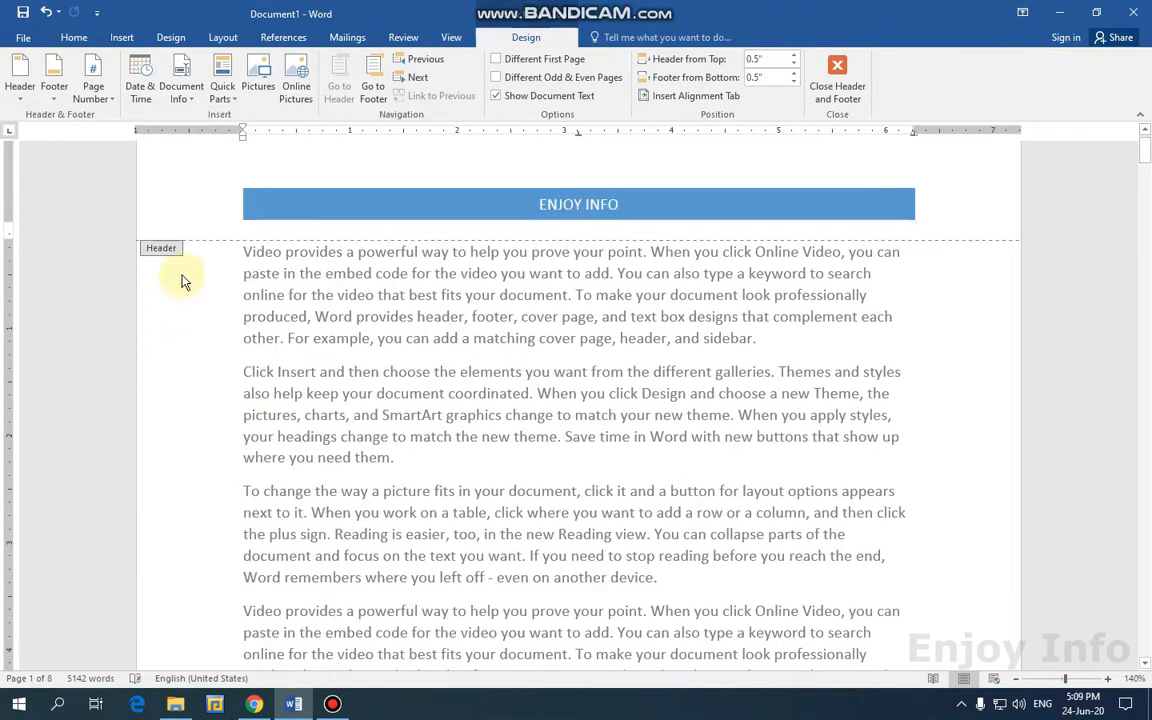
Insert a plain page number 1 at the right end of the header.
click(55, 98)
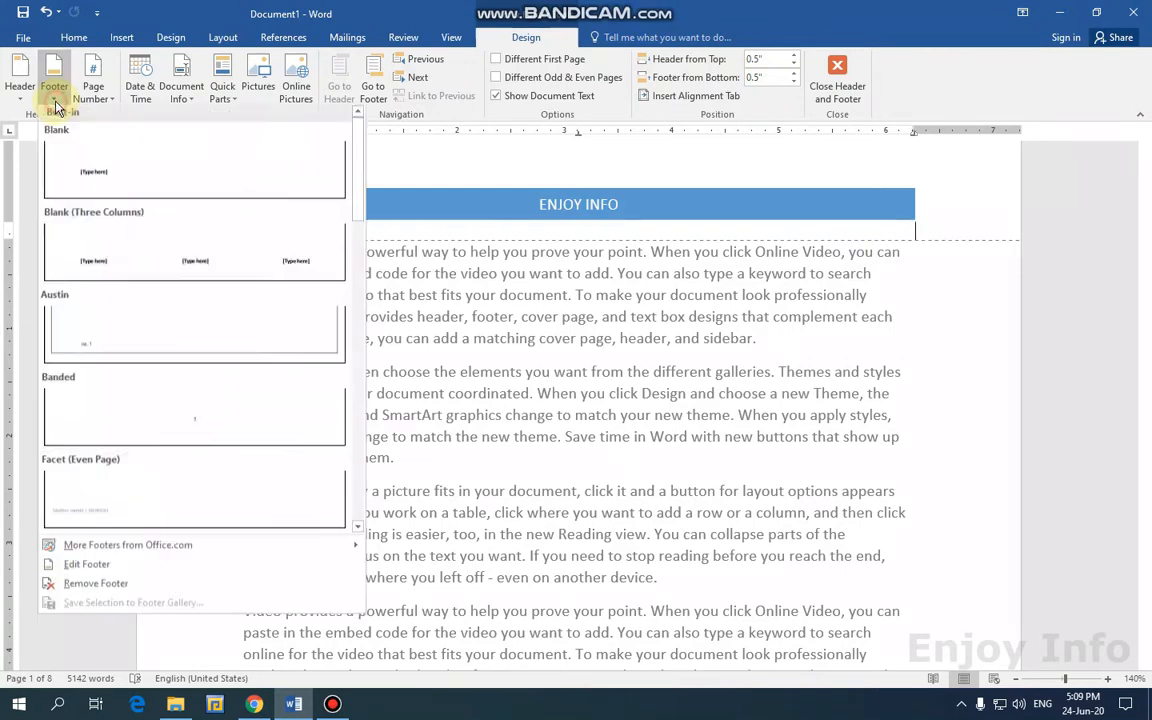
click(93, 90)
click(93, 92)
mouse_move(135, 178)
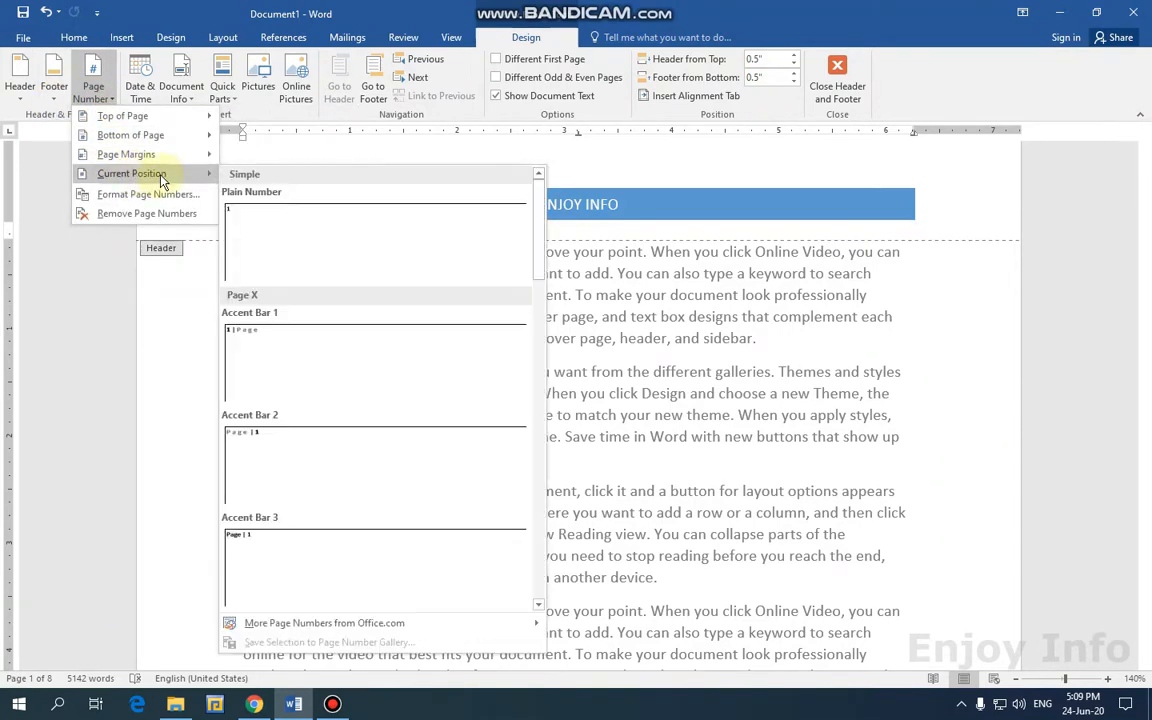
click(236, 216)
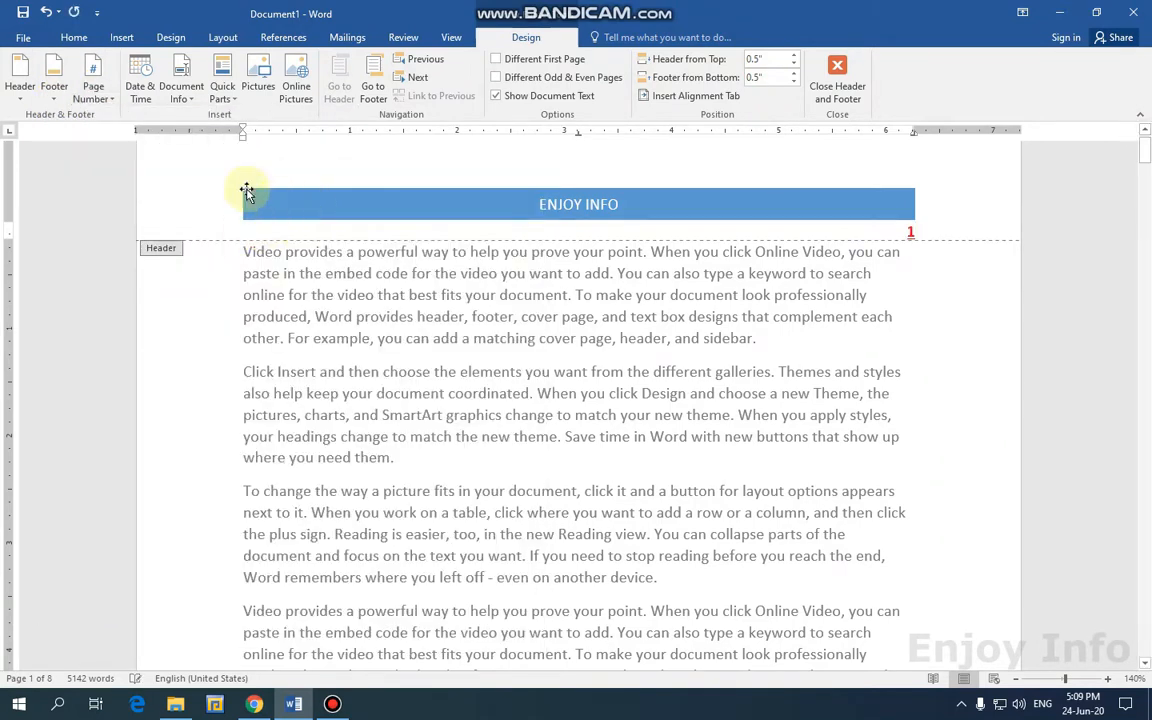
Insert the date 24-Jun-20 and an Accent Bar 2 'Page | 1' number into the header.
click(141, 100)
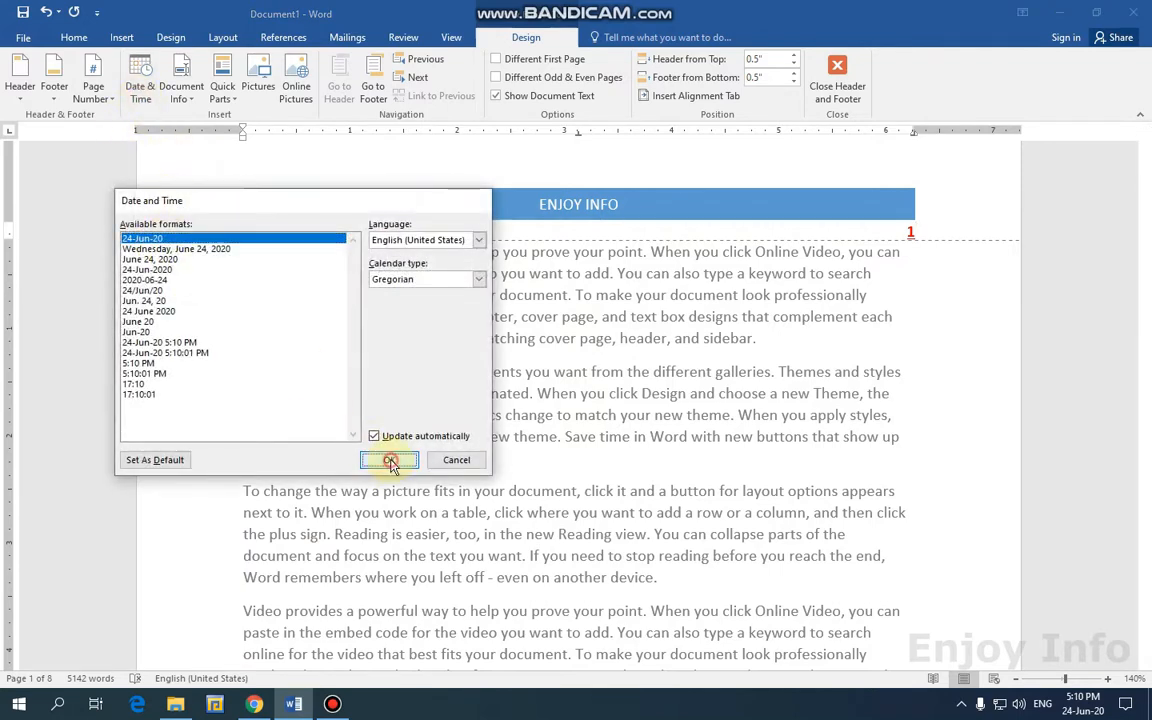
click(389, 459)
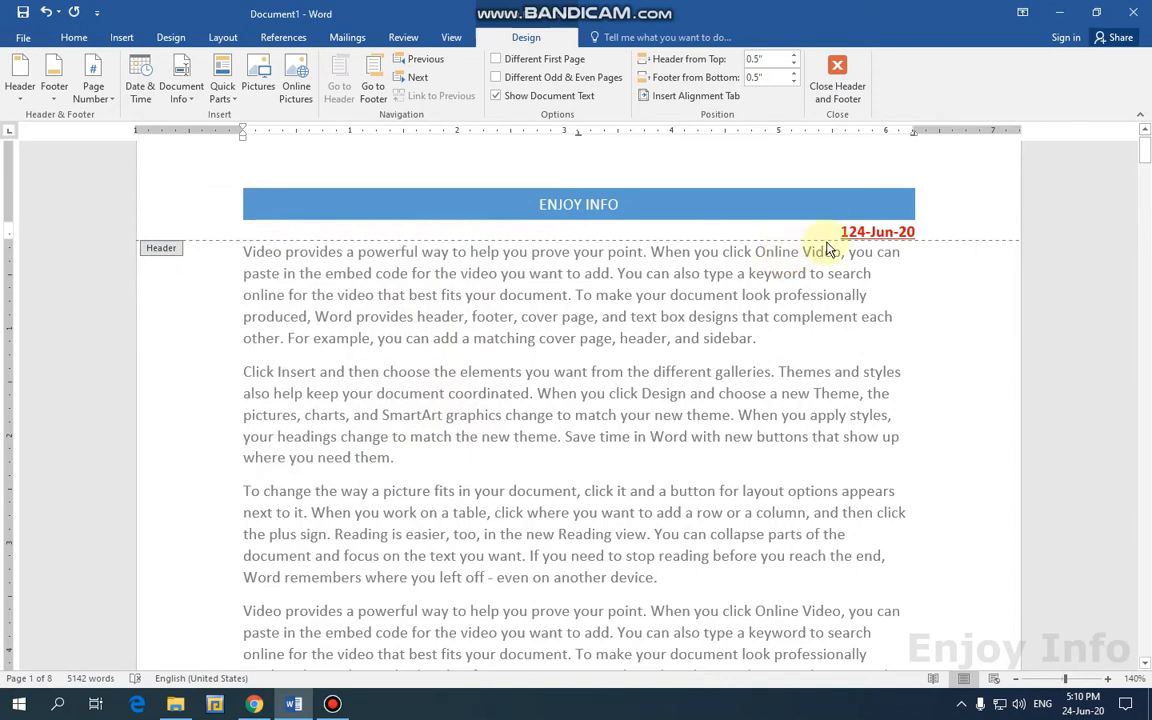
click(113, 108)
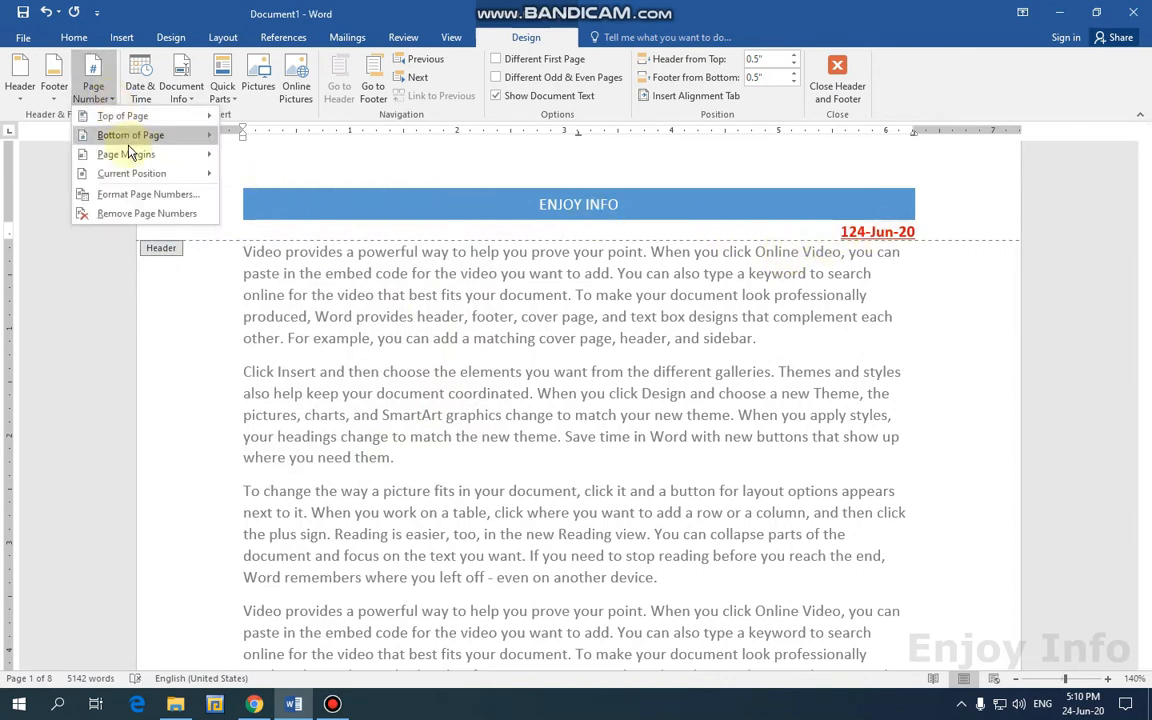
mouse_move(155, 180)
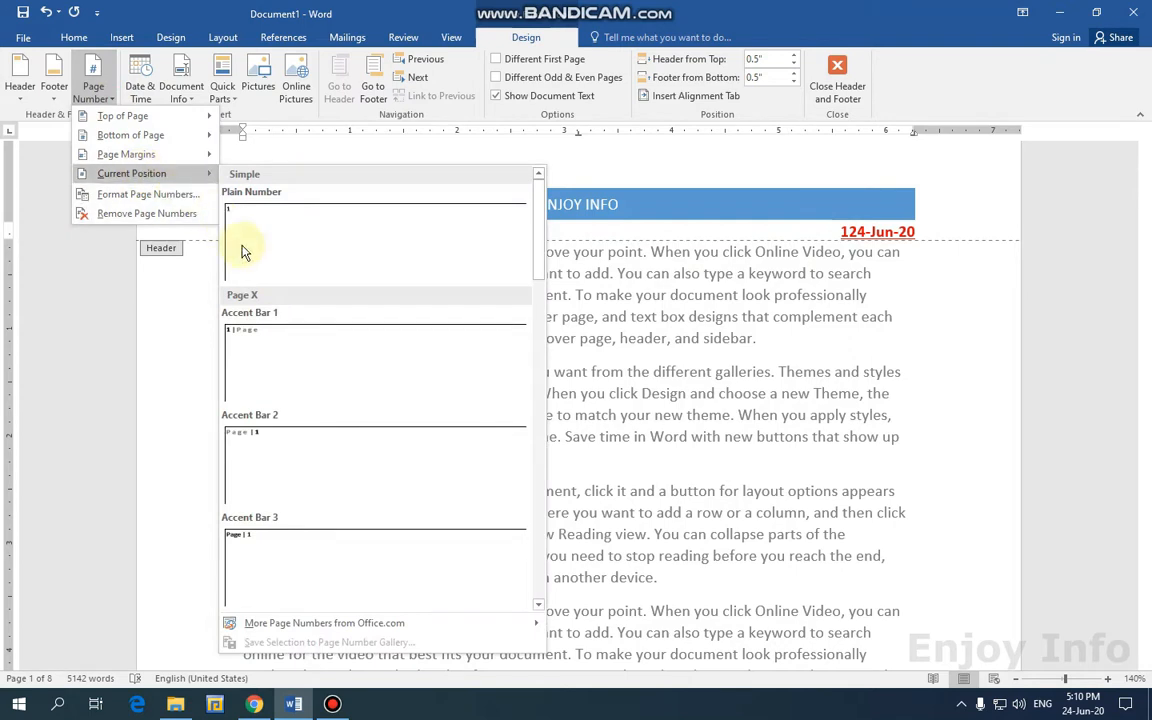
click(285, 480)
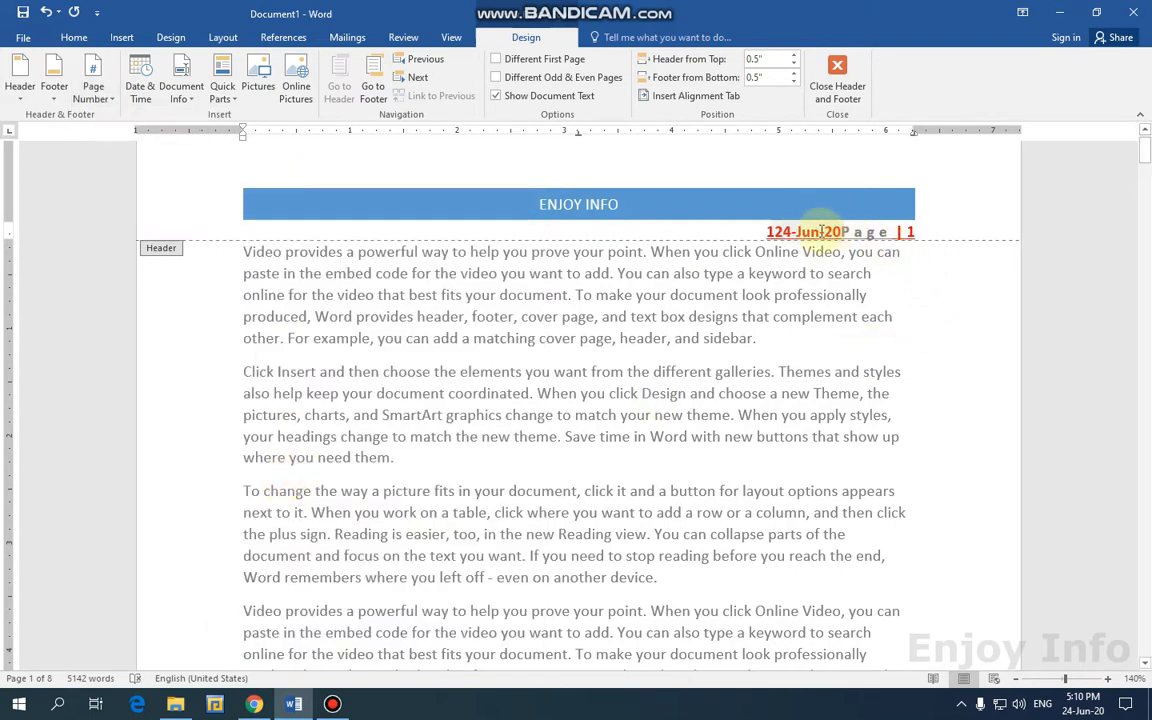
drag(838, 231, 764, 232)
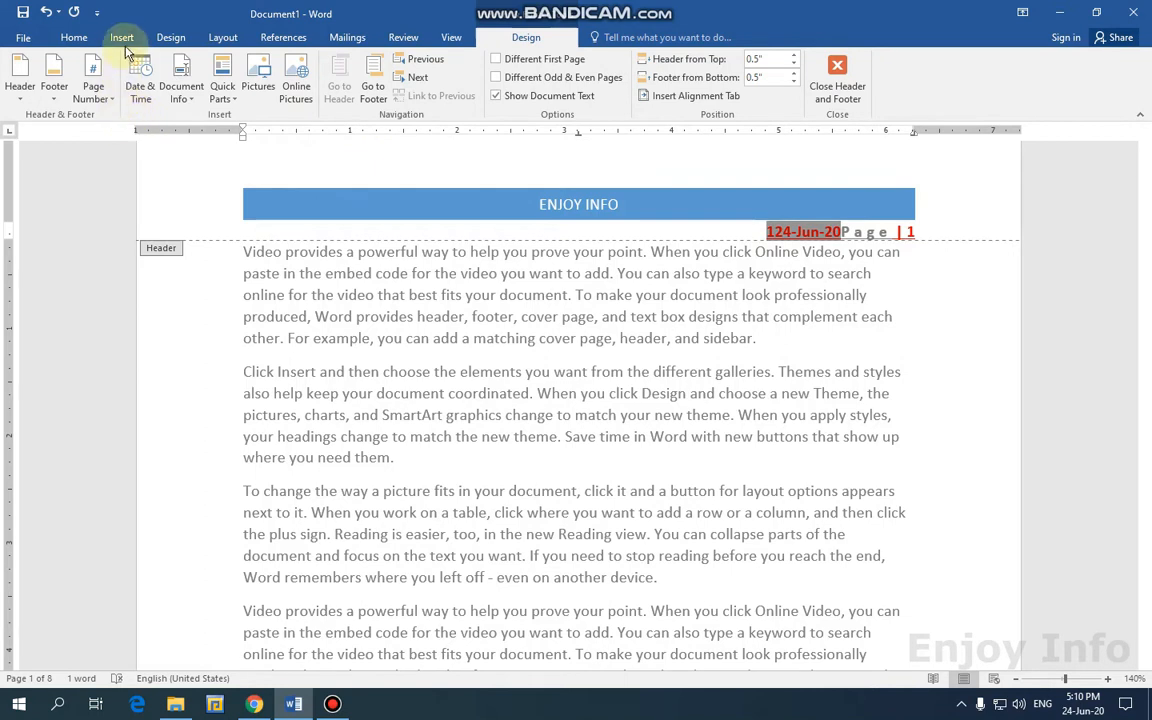
Left-align the header line and delete the stray 1 before the date.
click(68, 35)
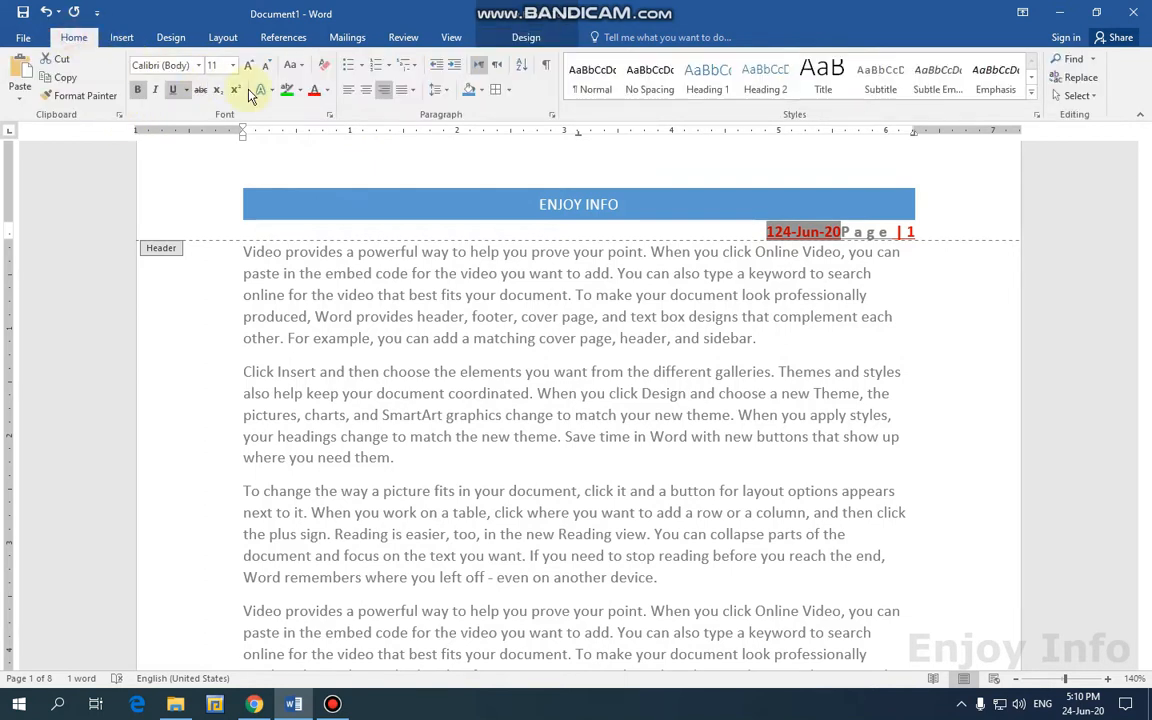
click(366, 92)
click(350, 93)
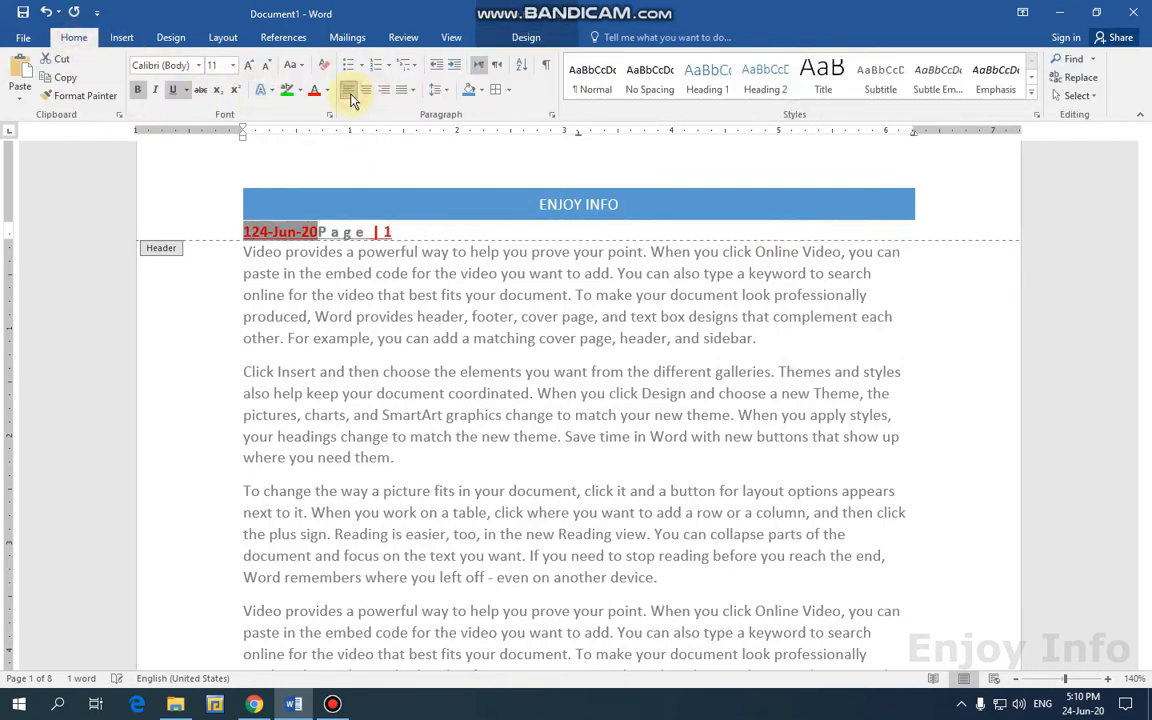
click(305, 230)
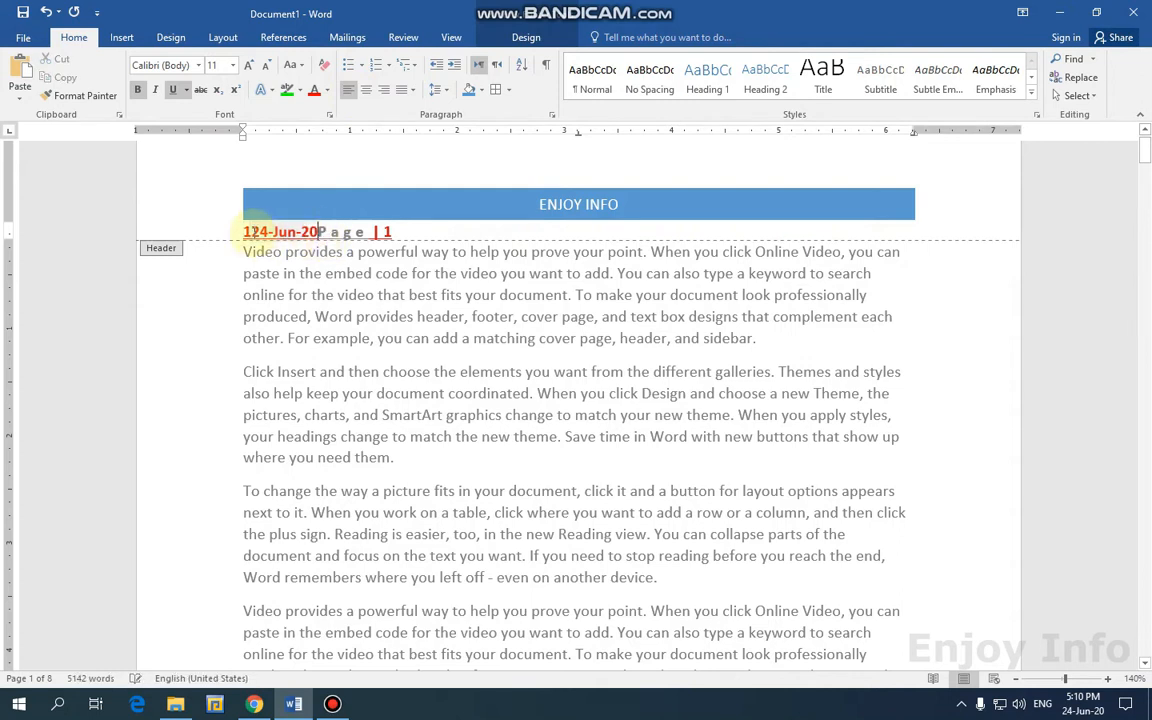
drag(241, 232, 252, 233)
key(Delete)
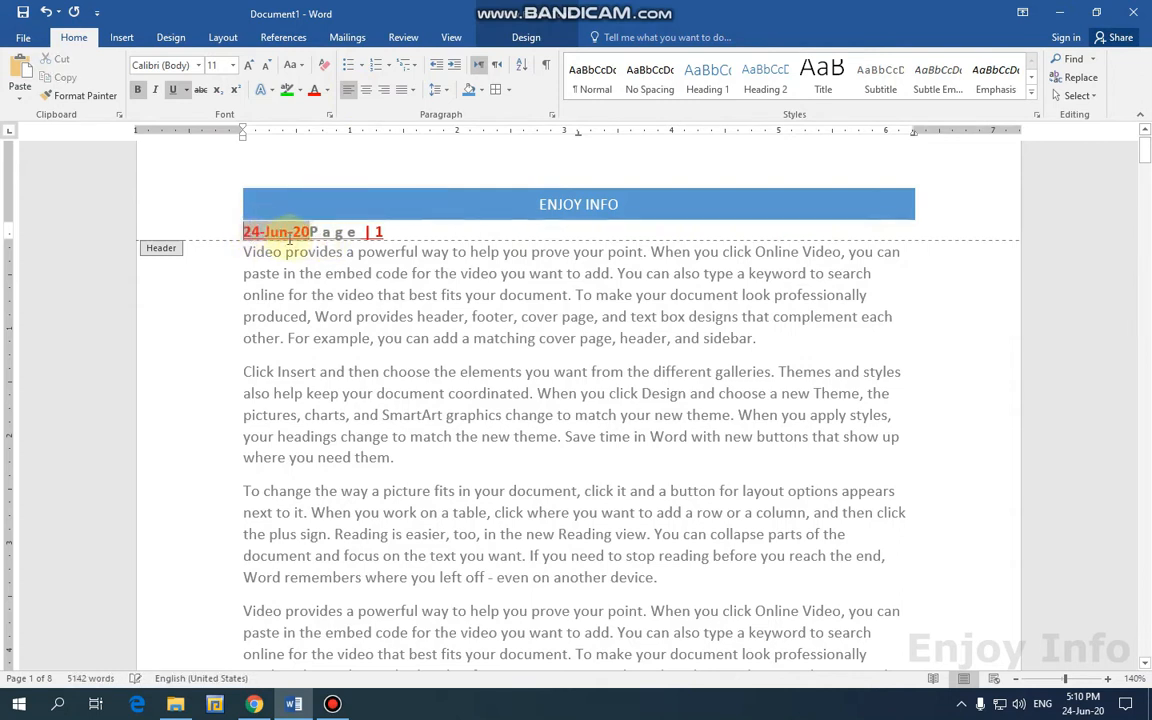
Remove the extra space so Page | 1 rejoins the date line, then close the header.
drag(314, 231, 404, 231)
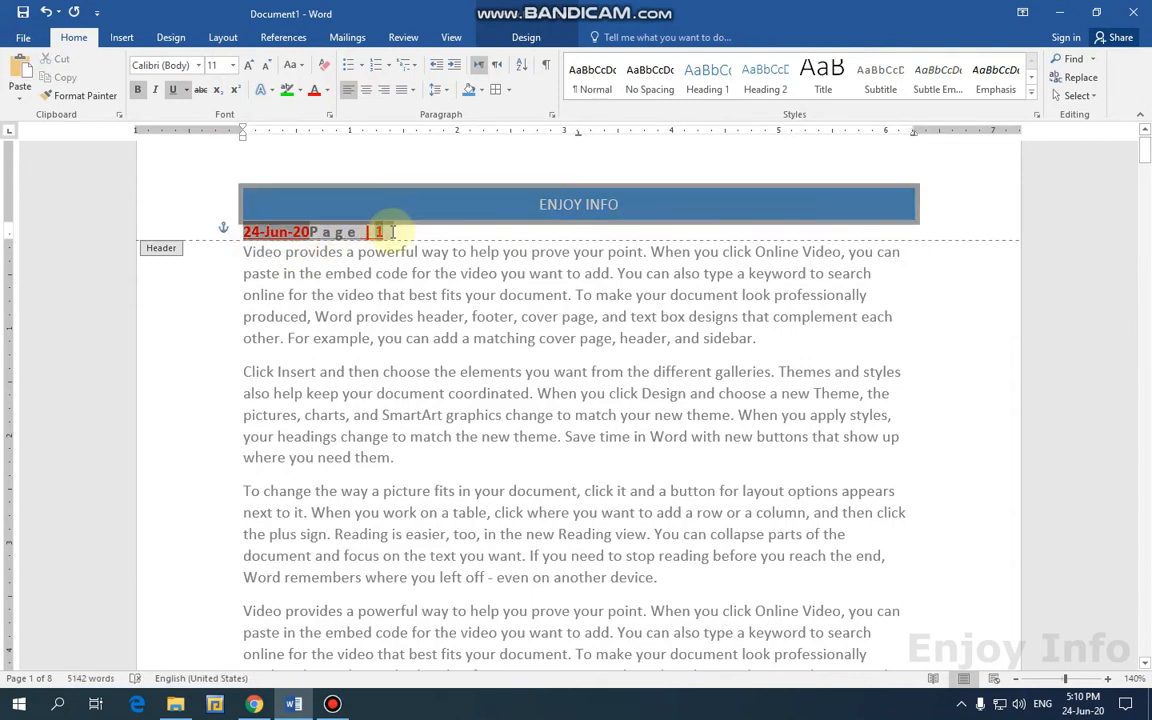
click(348, 233)
click(308, 229)
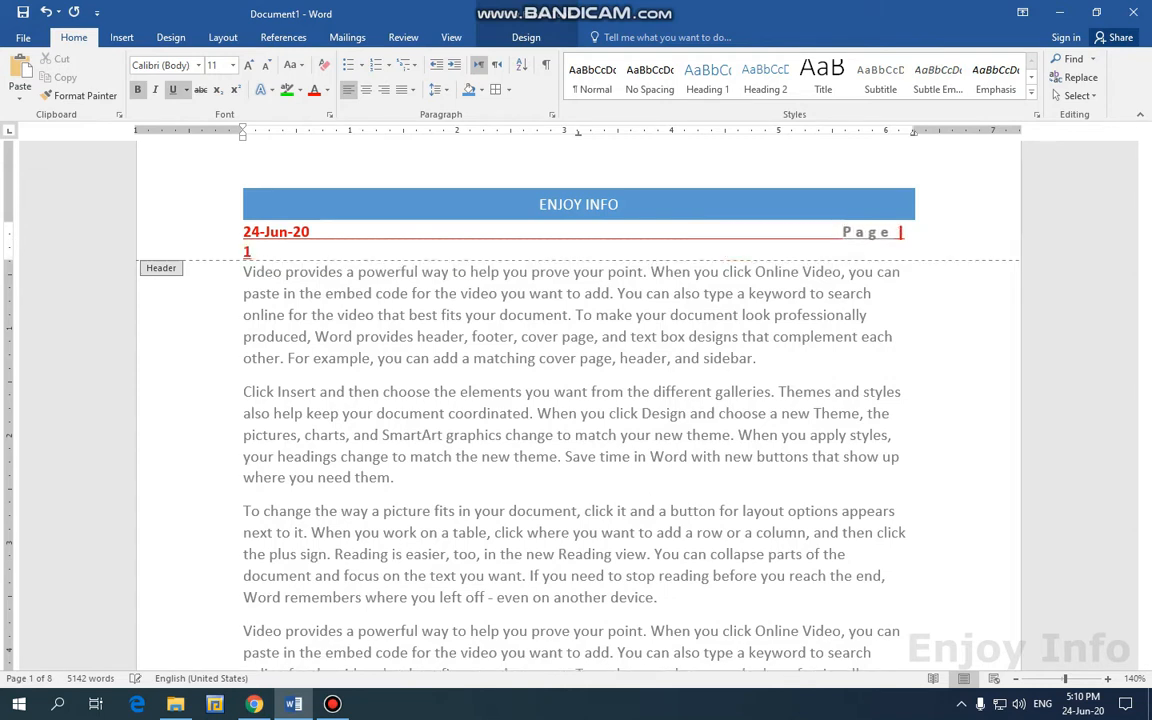
key(BackSpace)
click(526, 37)
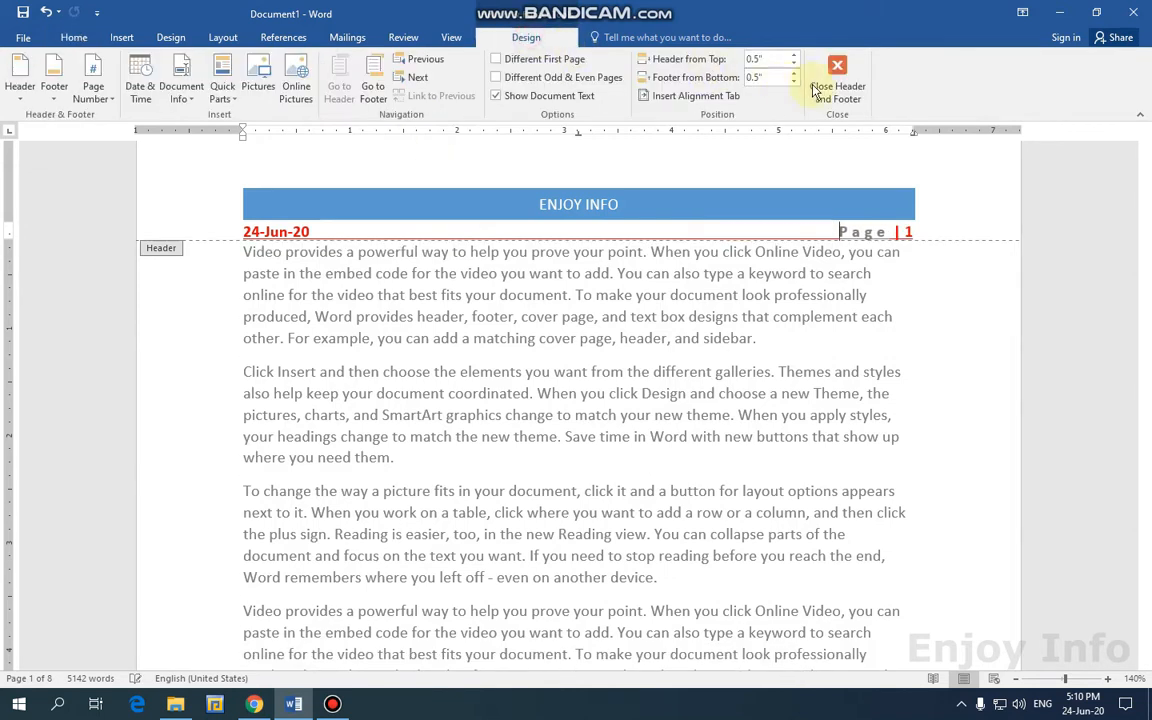
click(812, 88)
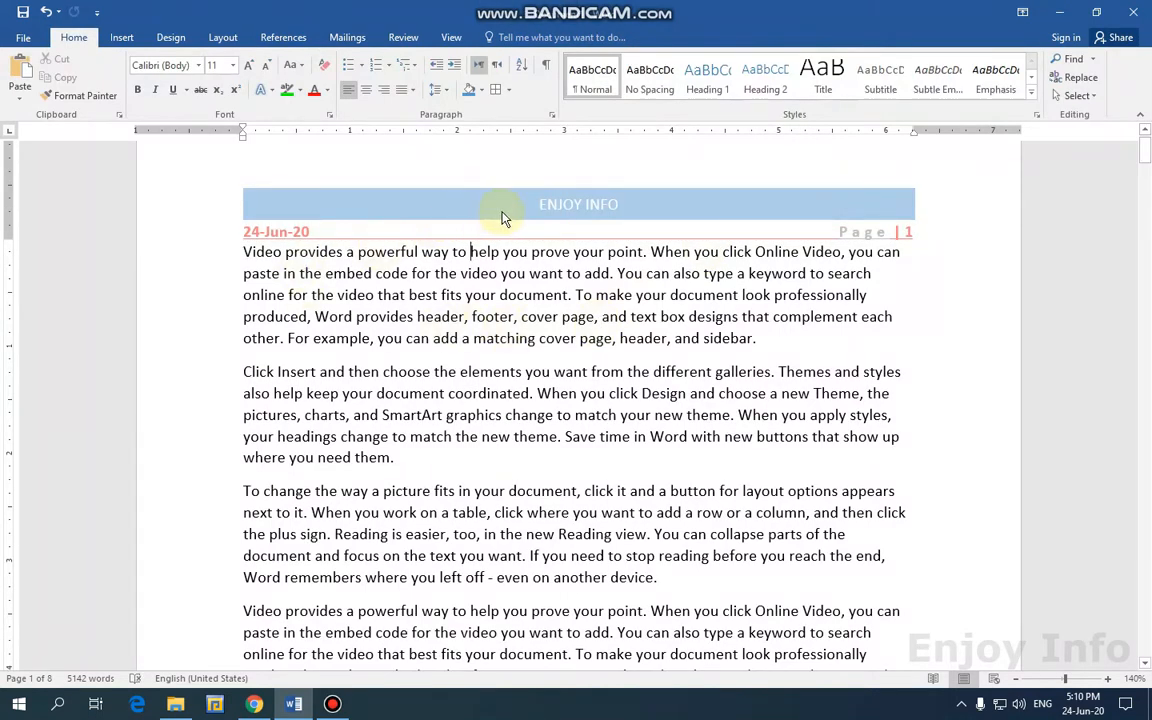
Insert the date with time, 24-Jun-20 5:11 PM, into the header.
scroll(514, 225, up, 1)
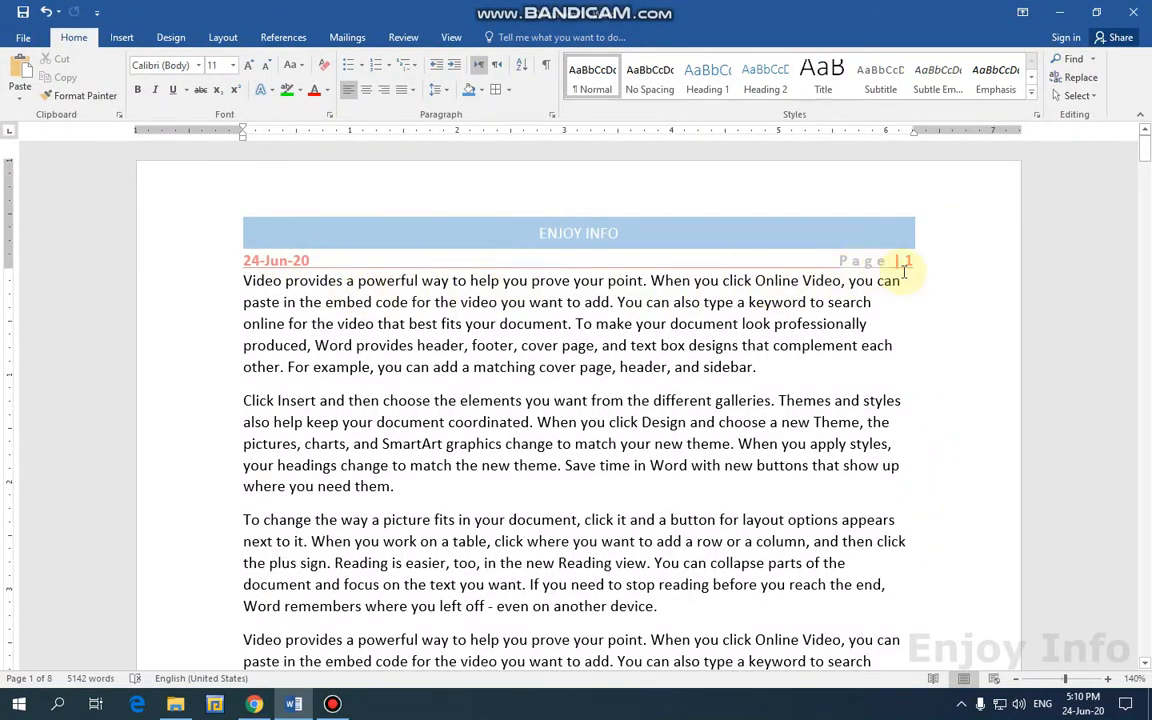
double_click(270, 262)
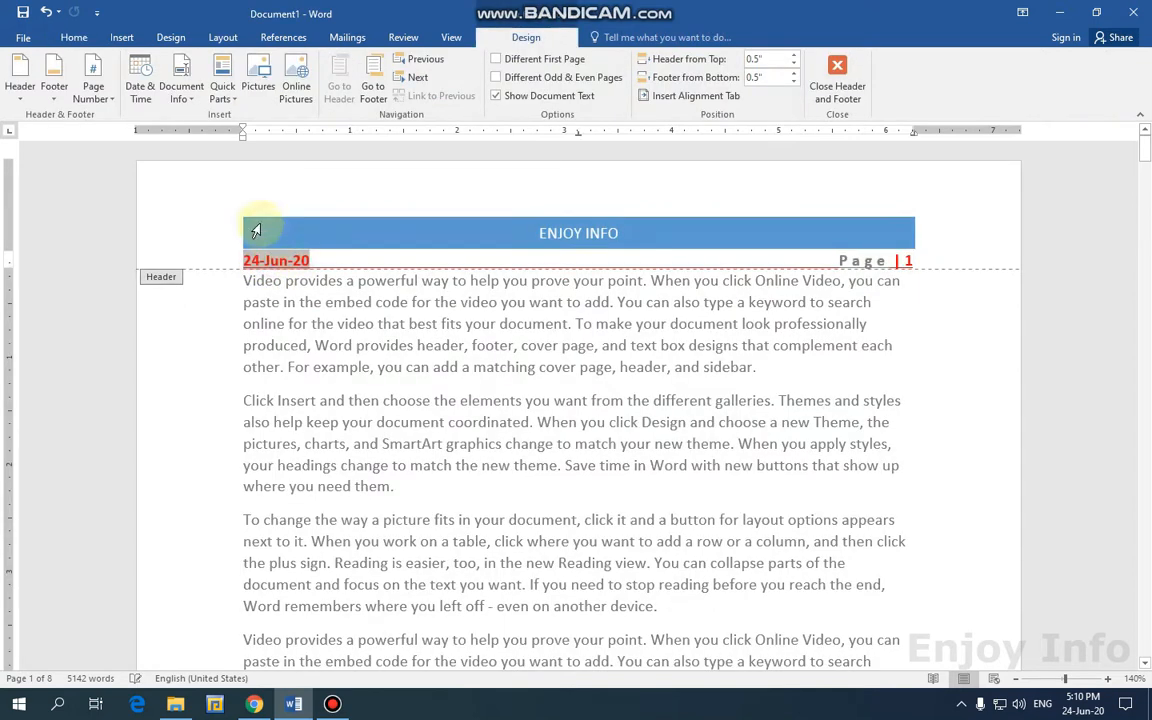
click(145, 100)
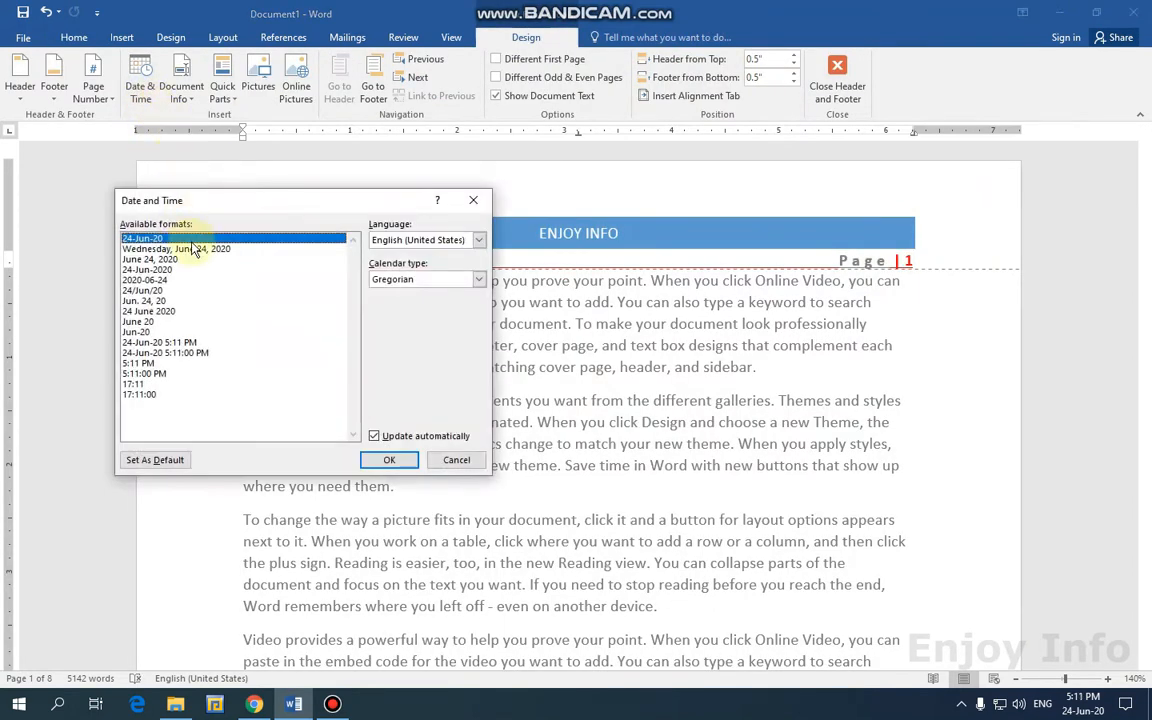
click(144, 291)
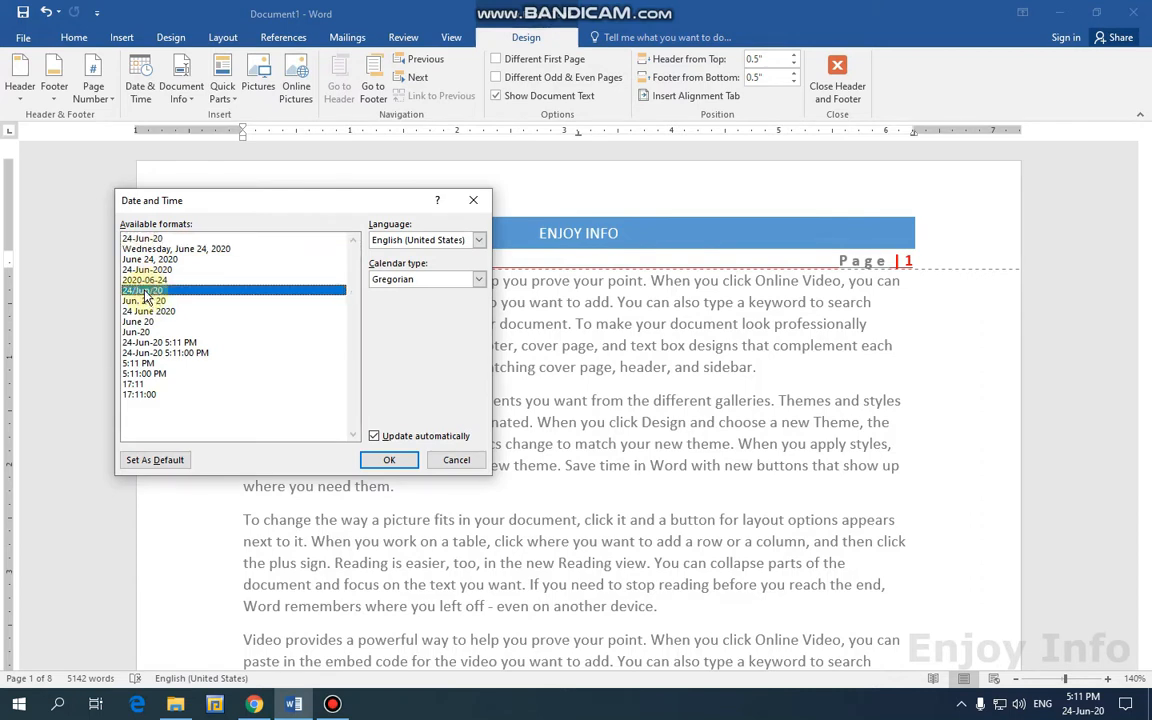
click(160, 342)
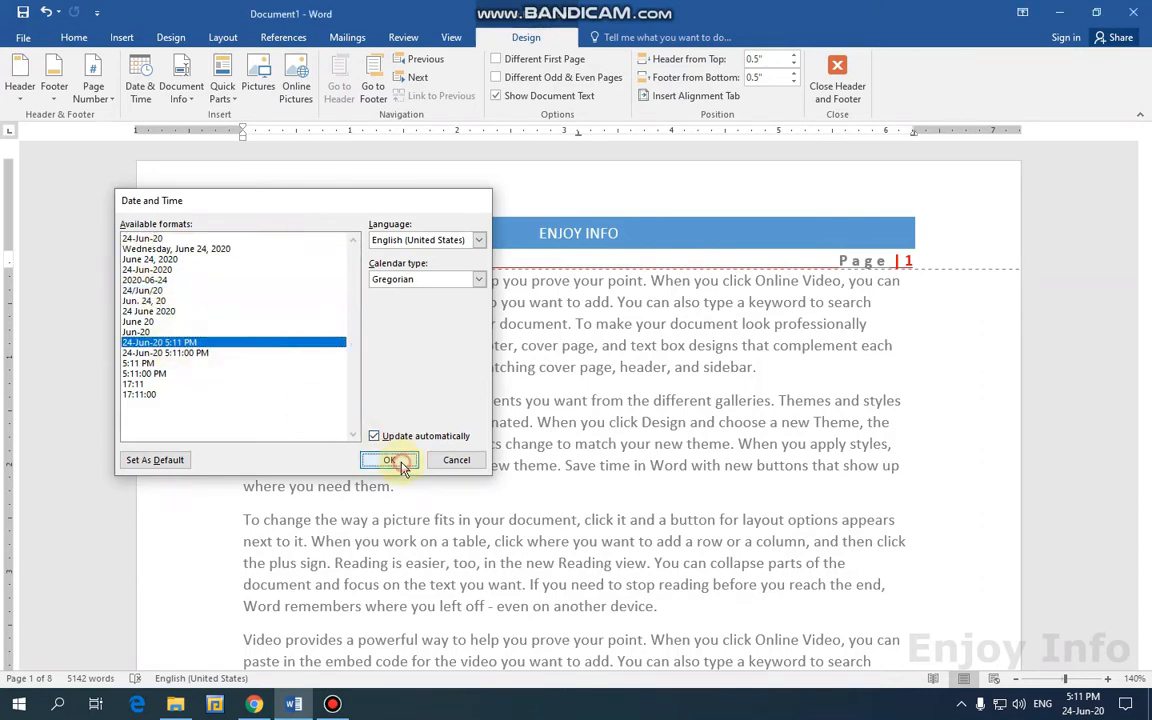
click(389, 460)
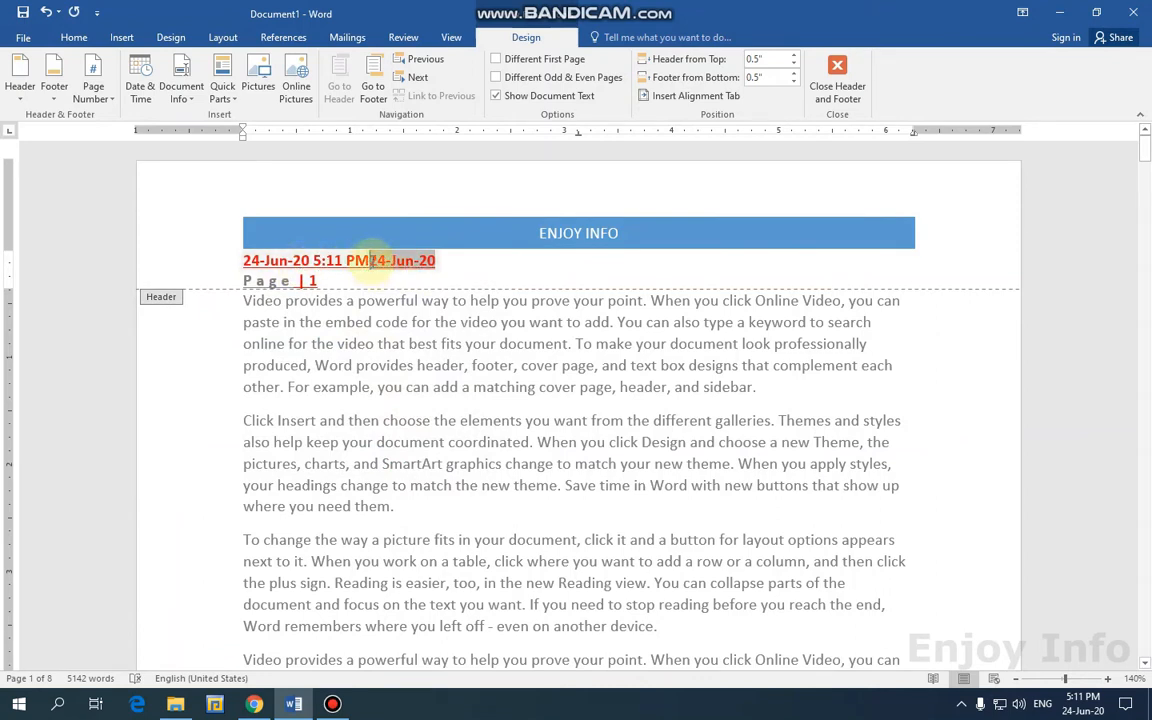
Delete the leftover old date, rejoin Page | 1 on the date line, and close the header.
drag(371, 260, 432, 258)
key(Delete)
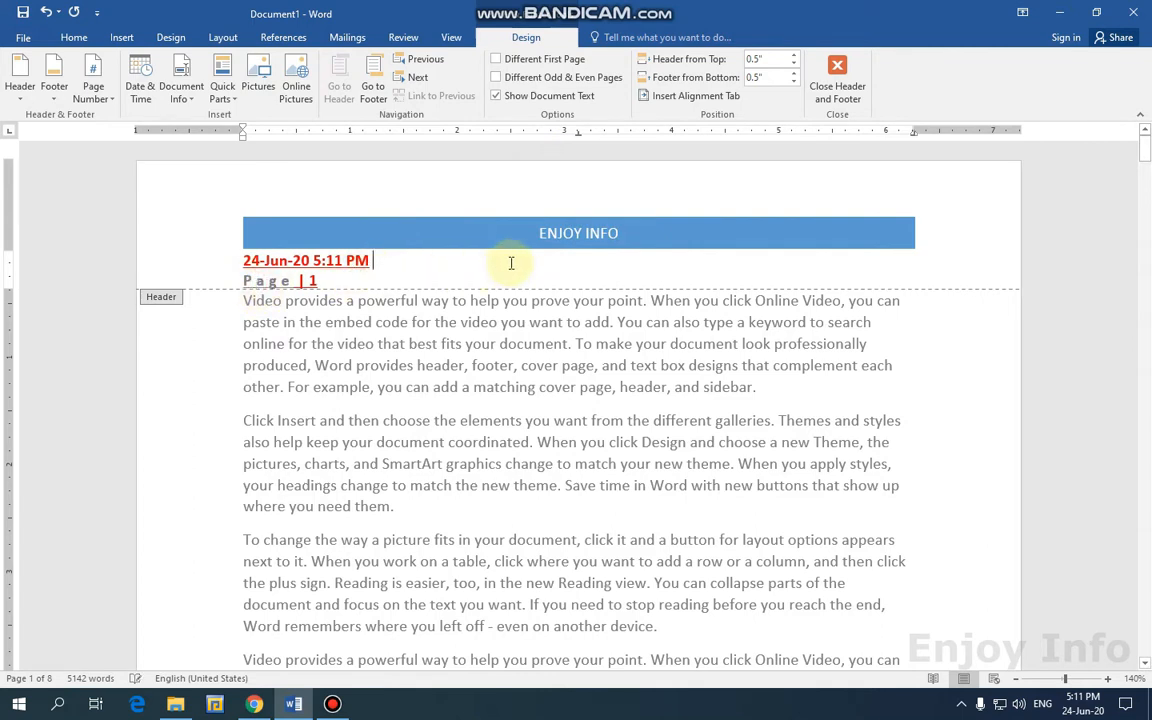
key(Delete)
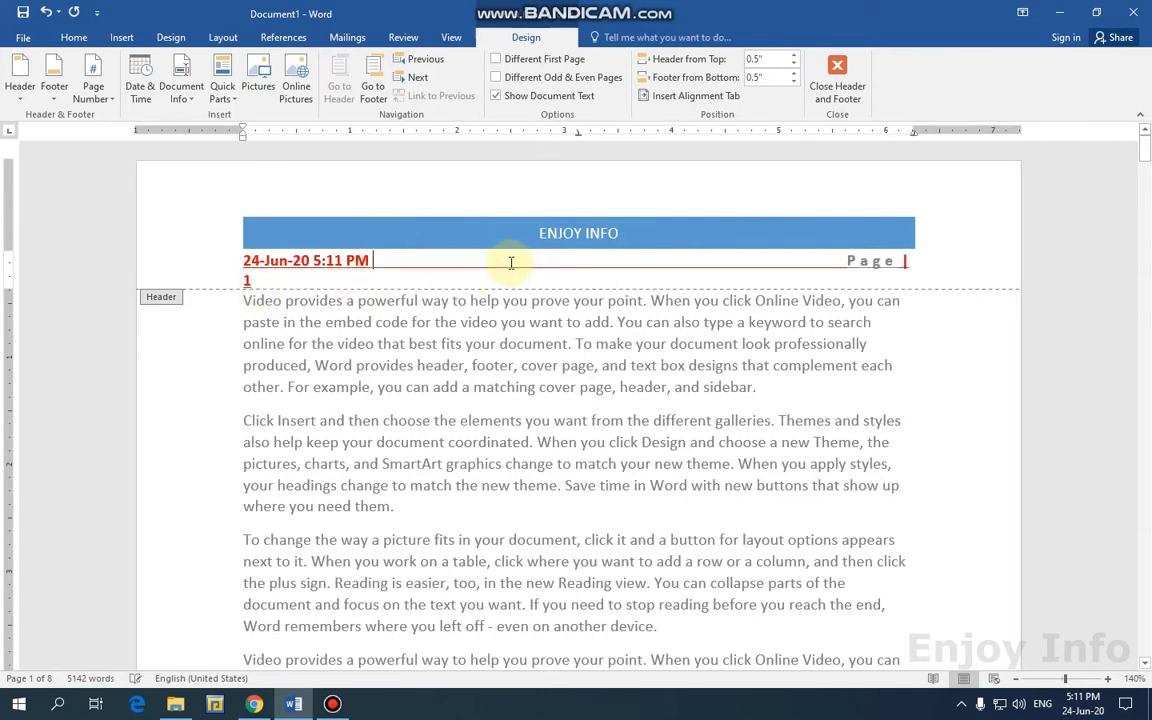
key(Delete)
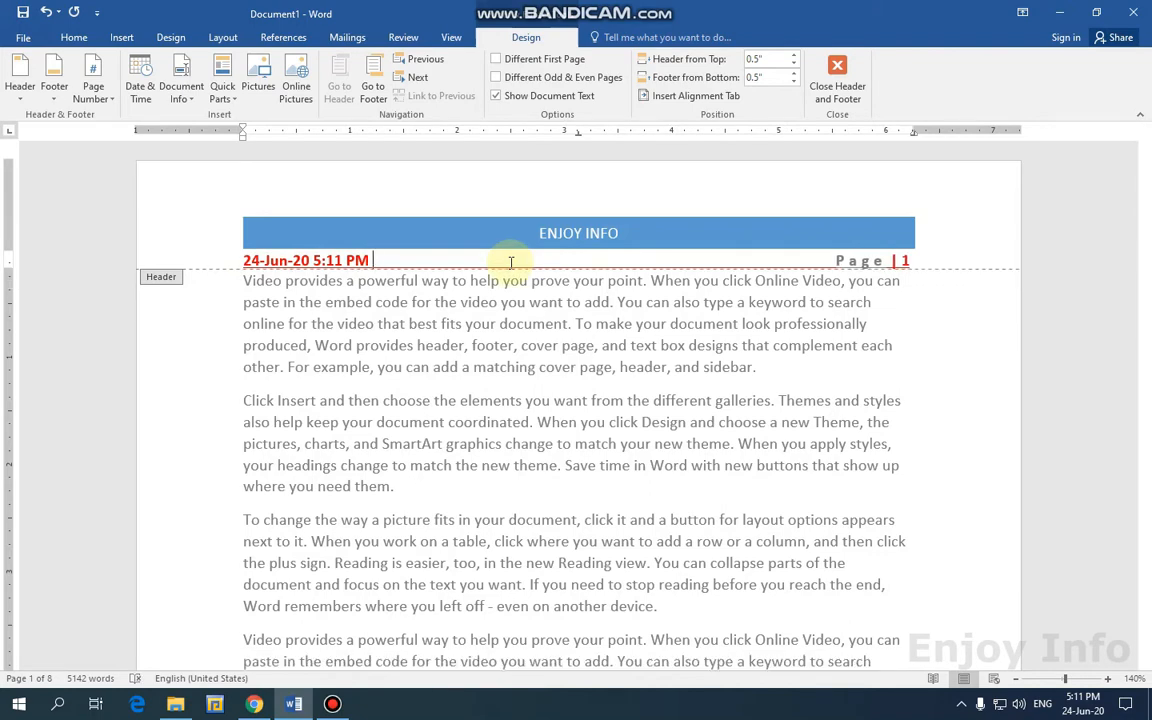
click(840, 78)
Place the cursor in the body text, scroll through the pages, and switch to the Insert ribbon tab.
scroll(493, 305, down, 4)
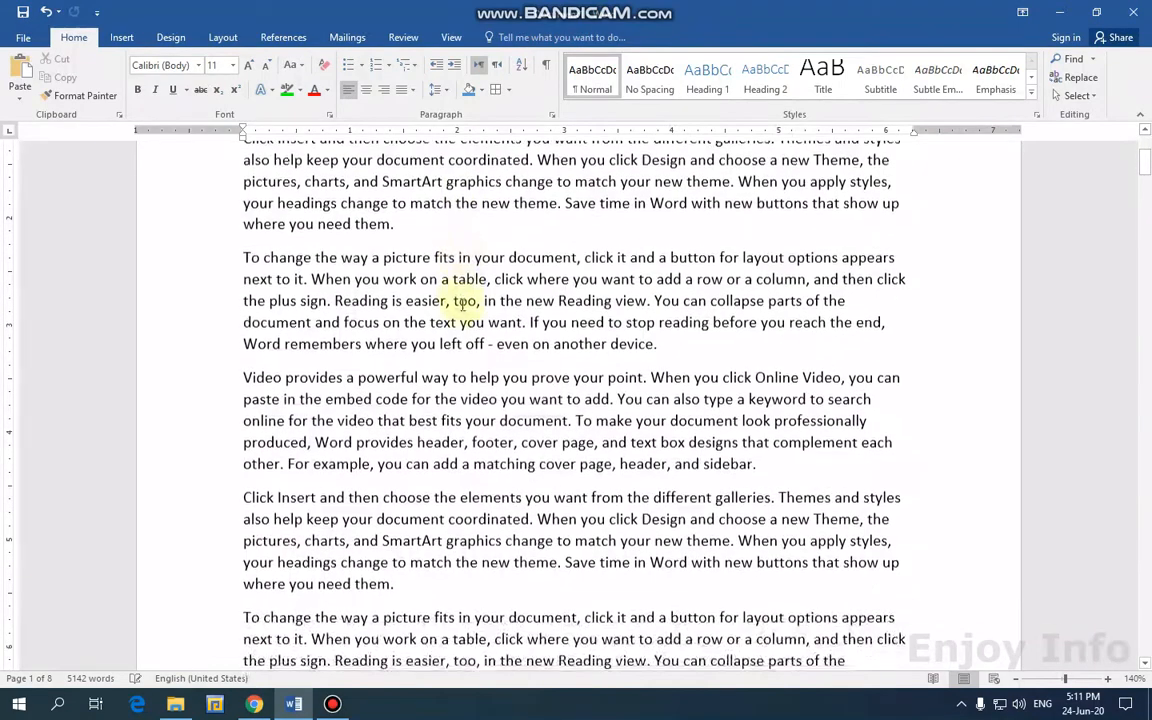
scroll(390, 264, up, 4)
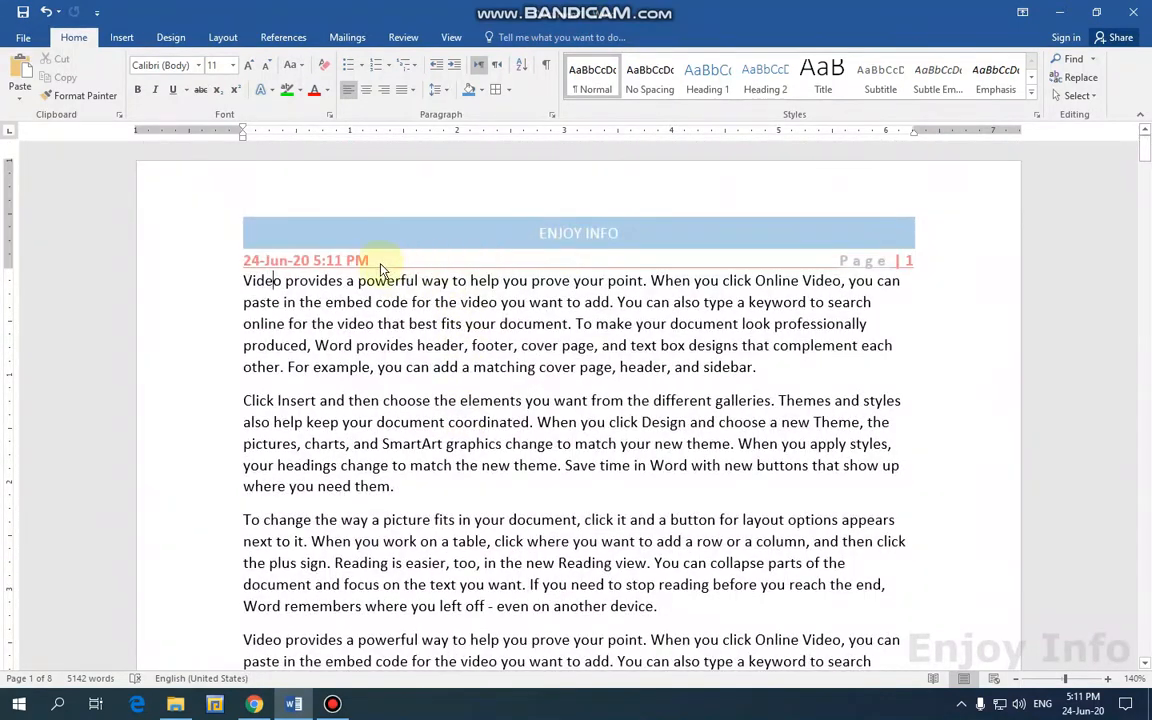
click(274, 261)
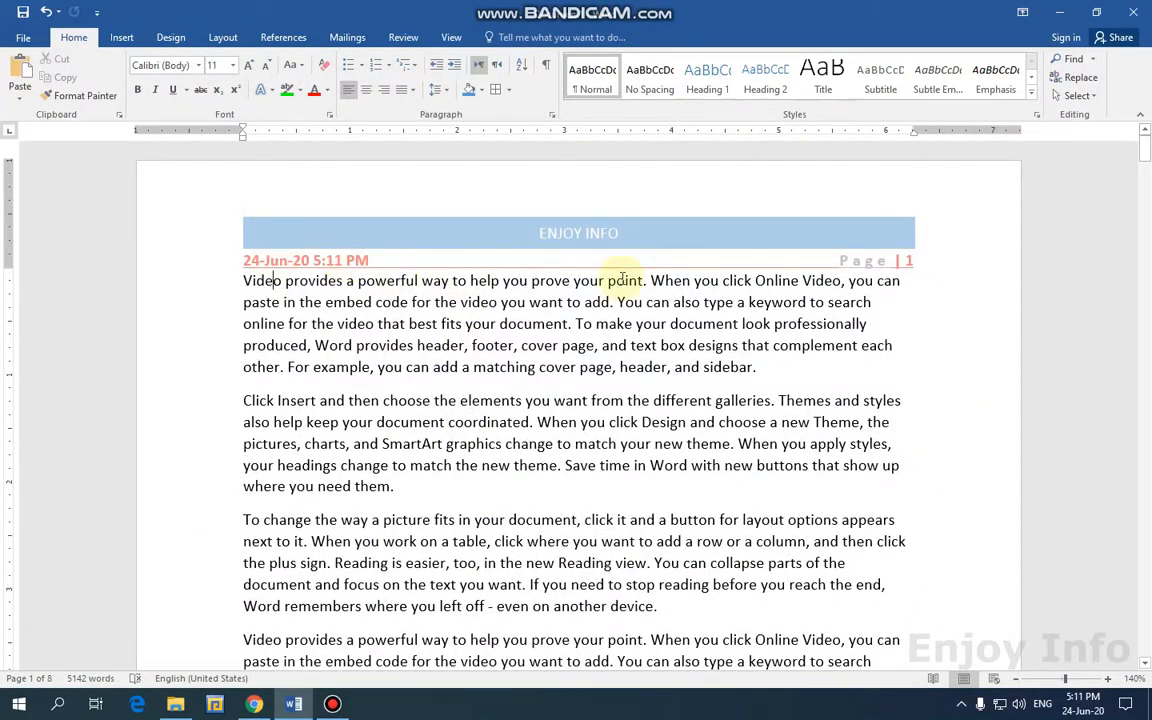
scroll(898, 340, down, 5)
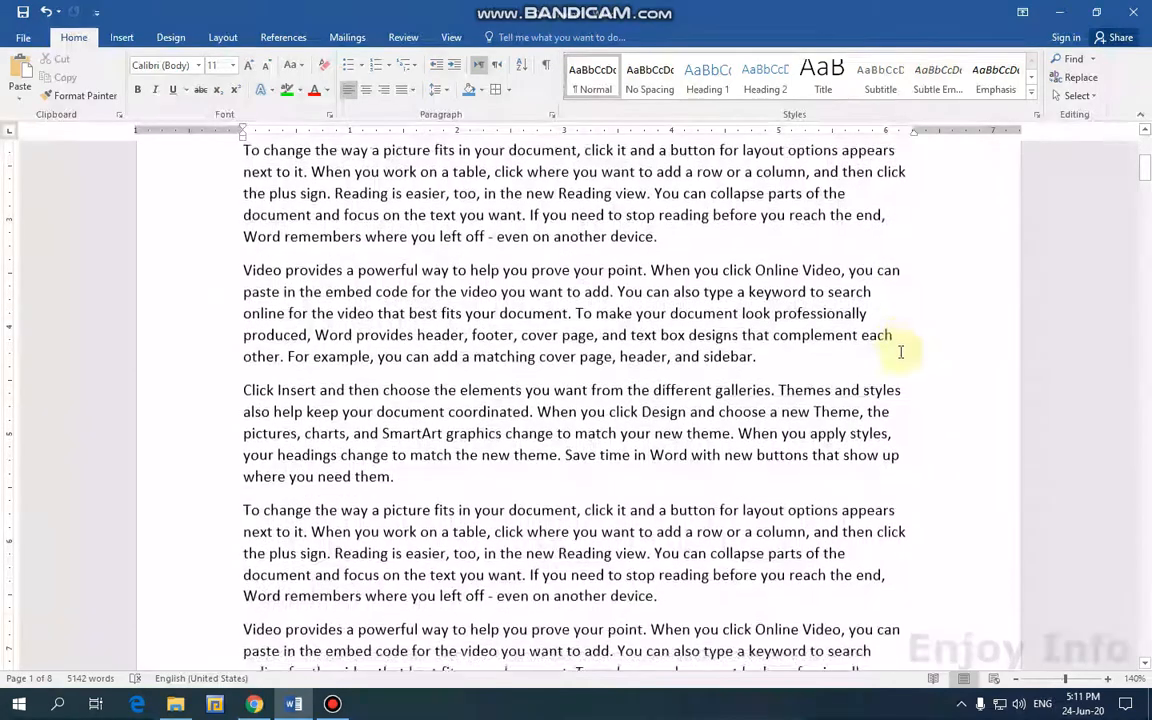
scroll(893, 368, down, 6)
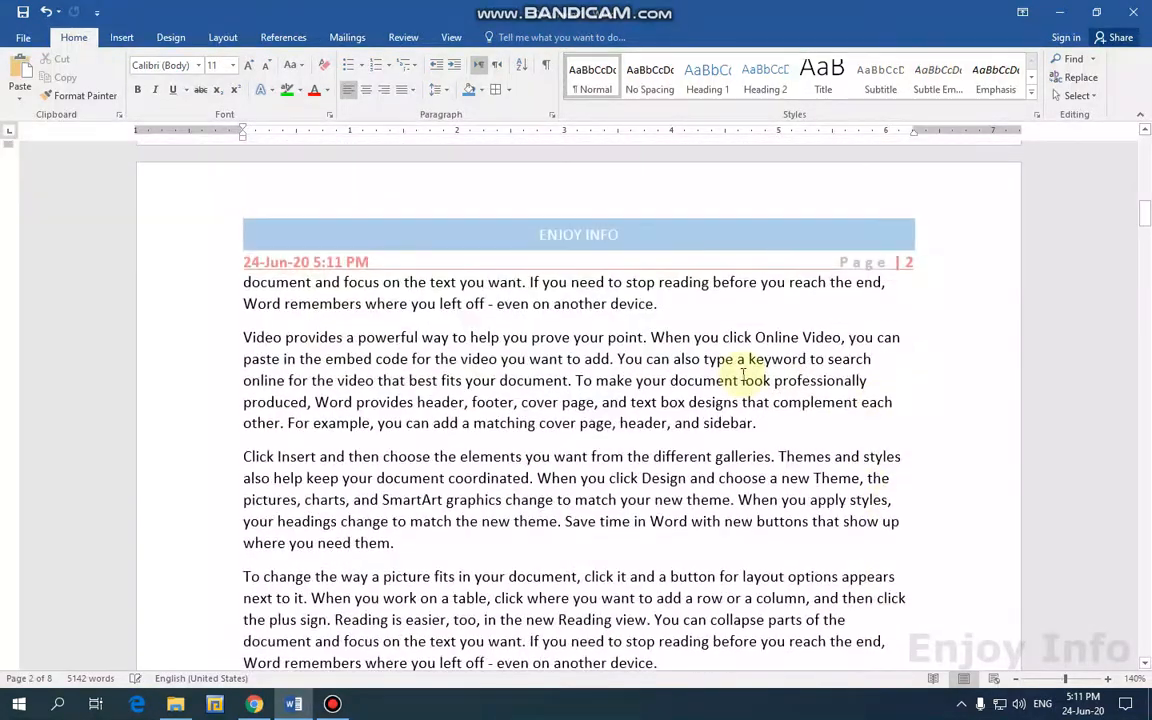
ctrl+scroll(765, 385, down, 5)
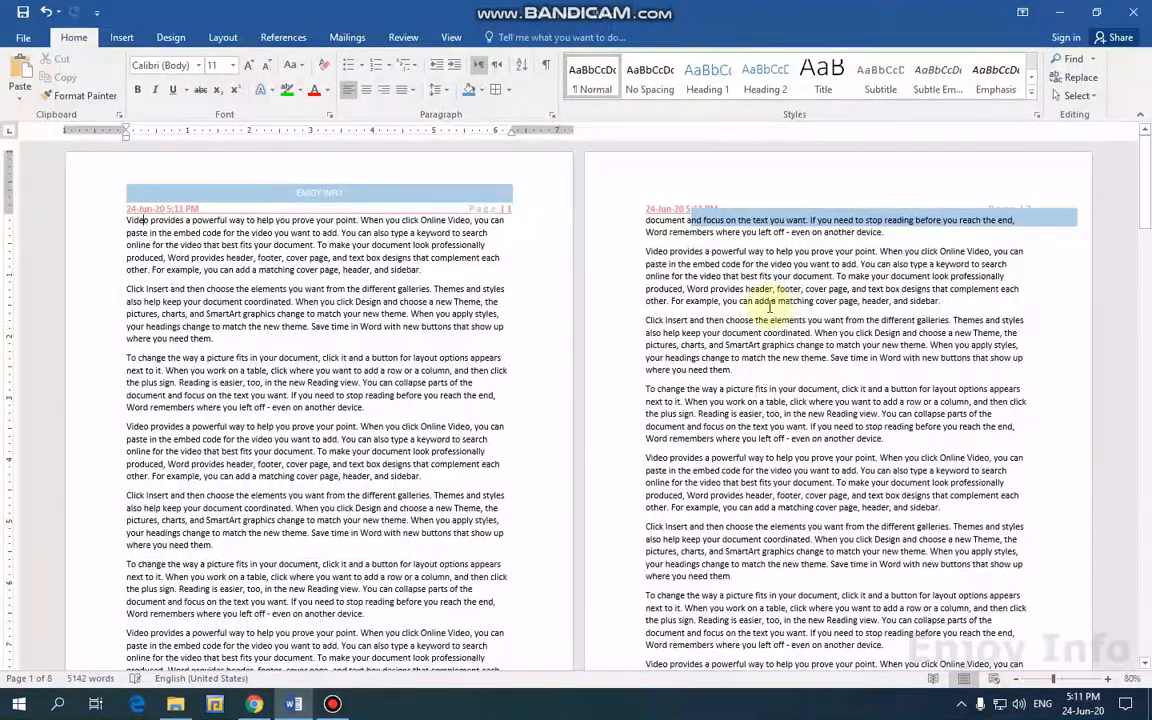
scroll(763, 312, down, 2)
ctrl+scroll(765, 305, down, 3)
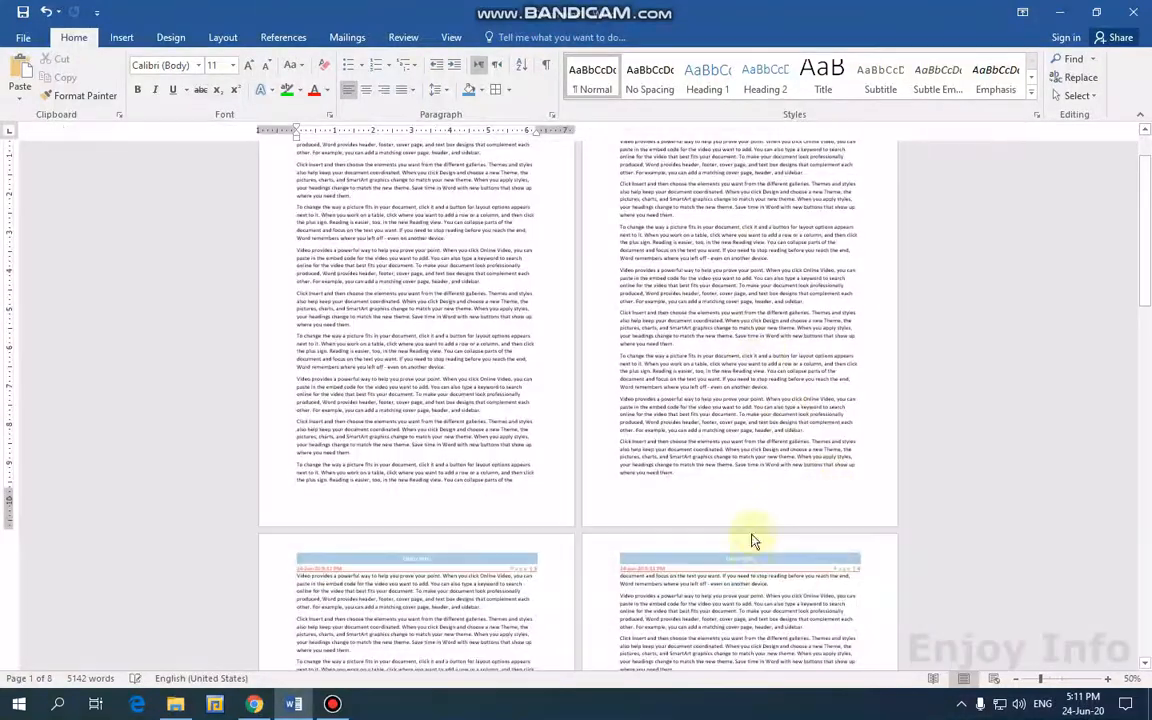
ctrl+scroll(819, 568, up, 4)
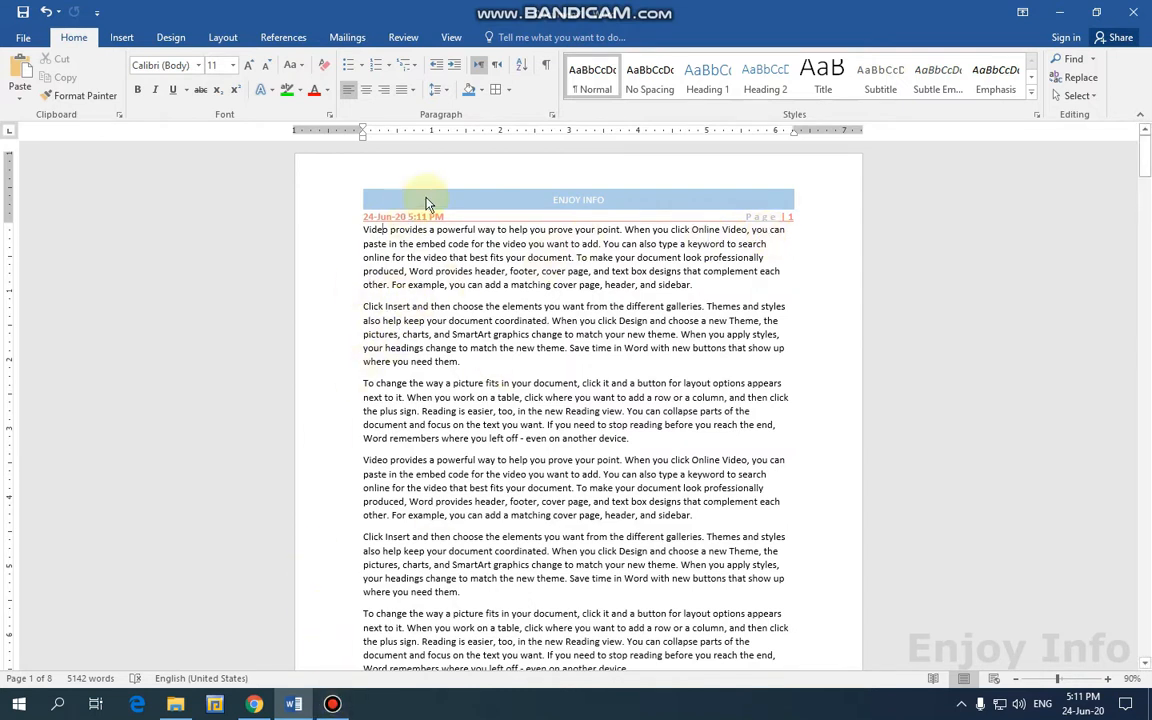
click(135, 40)
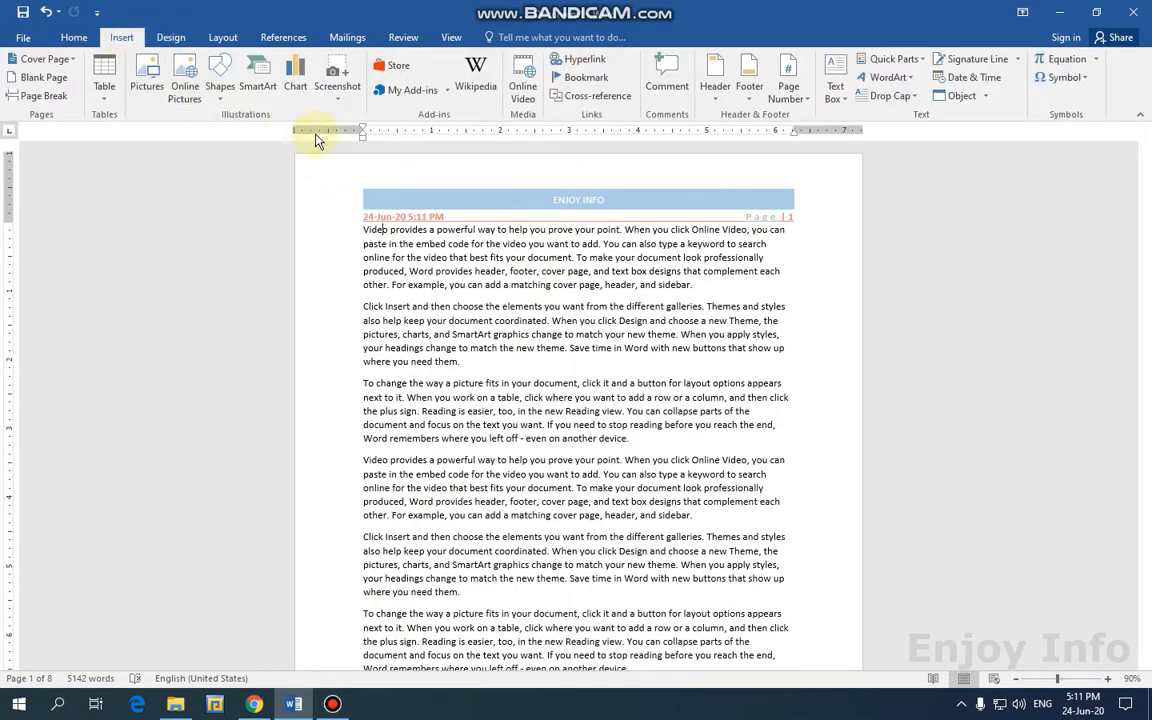
Remove the existing blue header contents with Header > Remove Header.
double_click(442, 180)
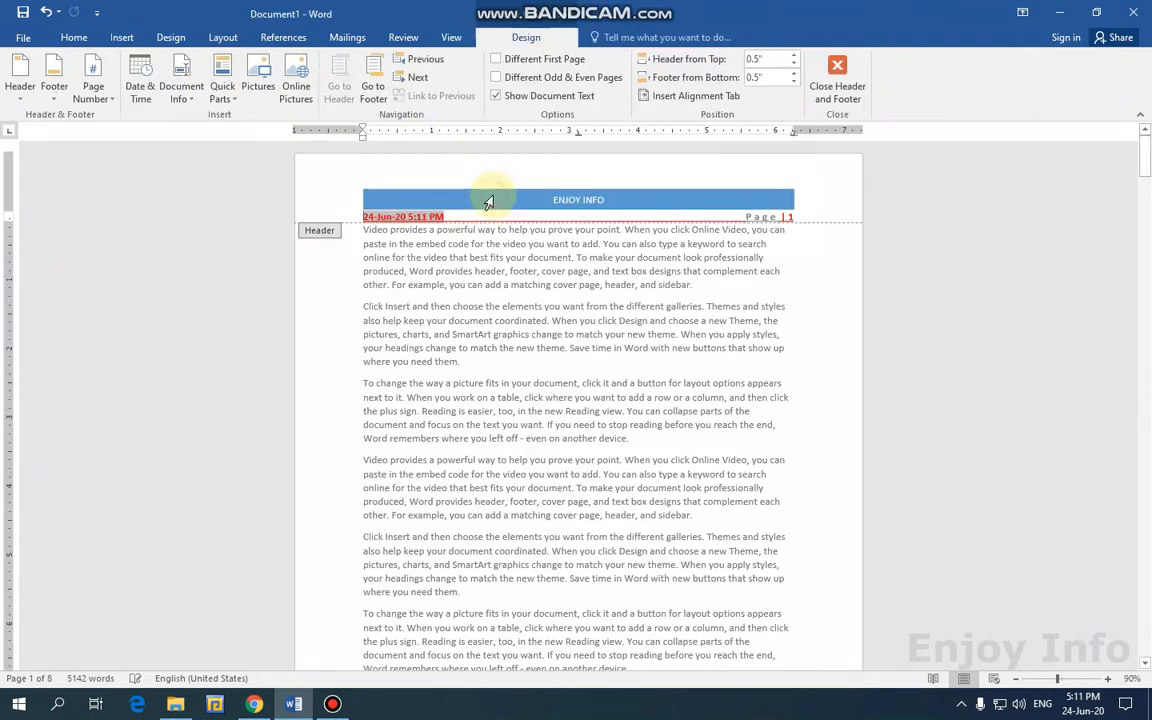
click(24, 98)
click(68, 587)
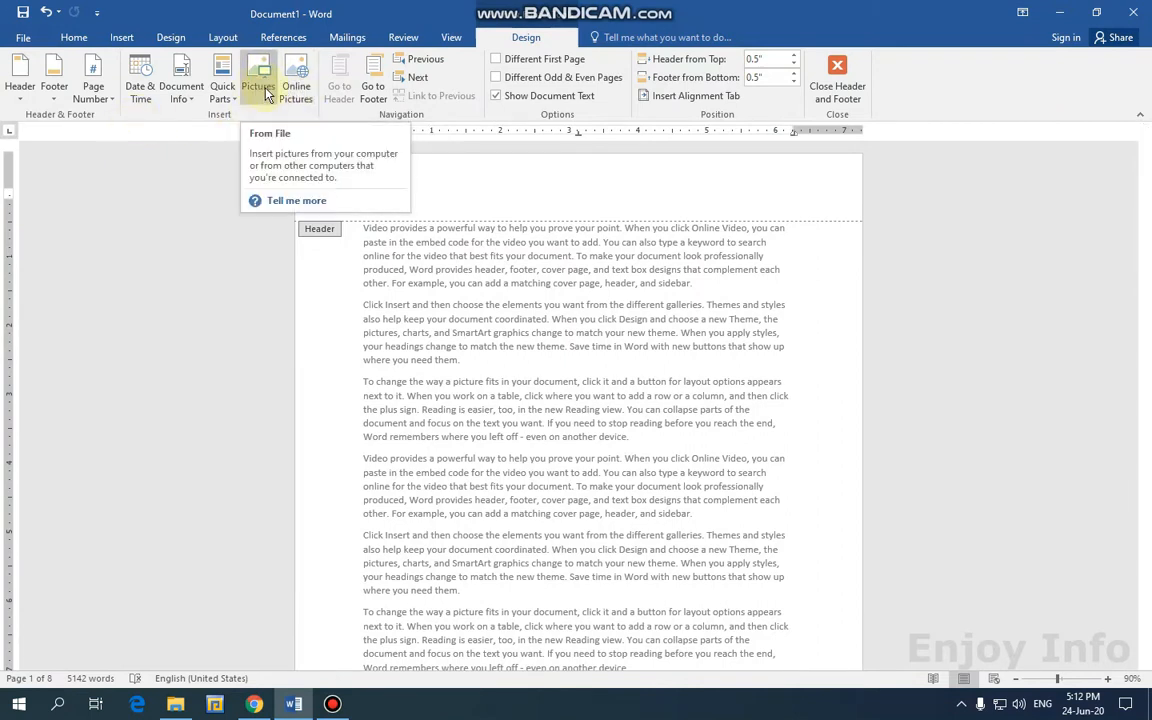
Search Bing online pictures for 'flower' and insert the yellow sunflower into the header.
click(294, 98)
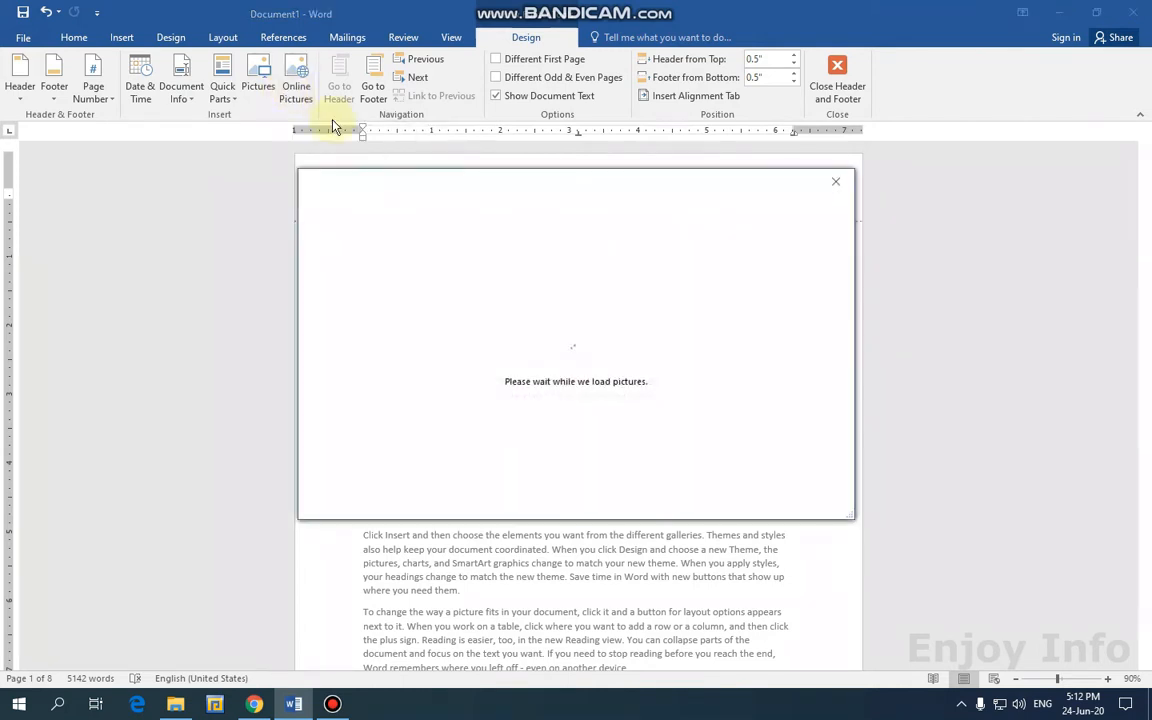
click(701, 264)
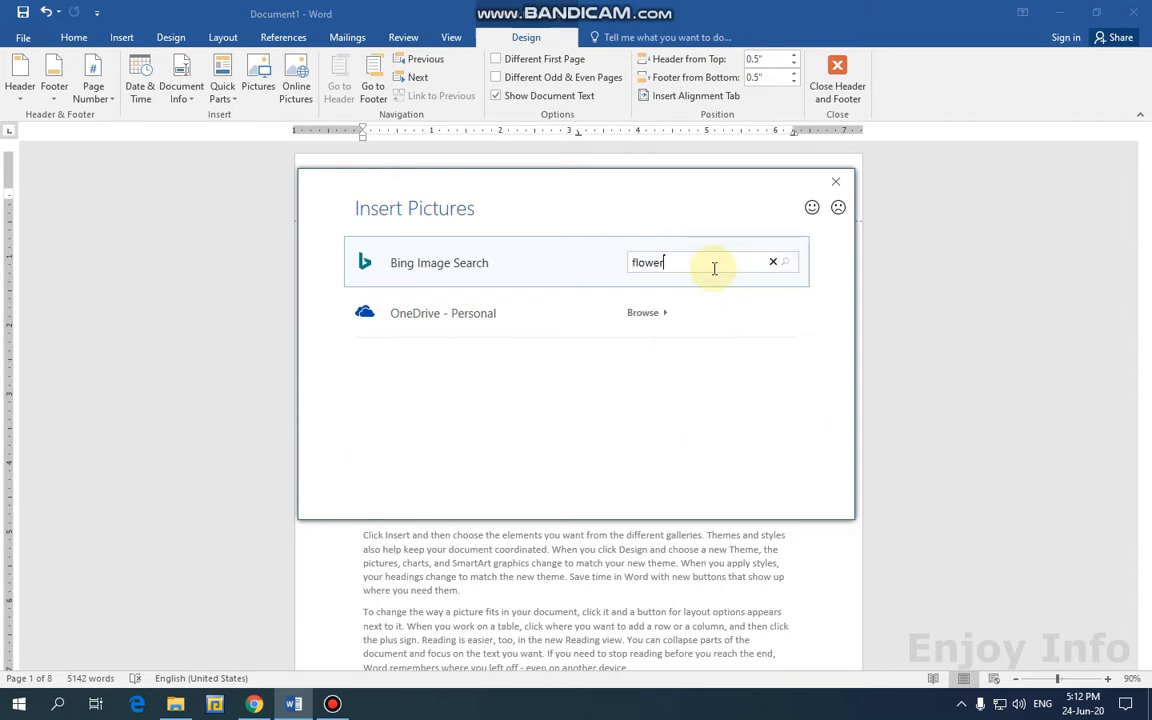
click(788, 263)
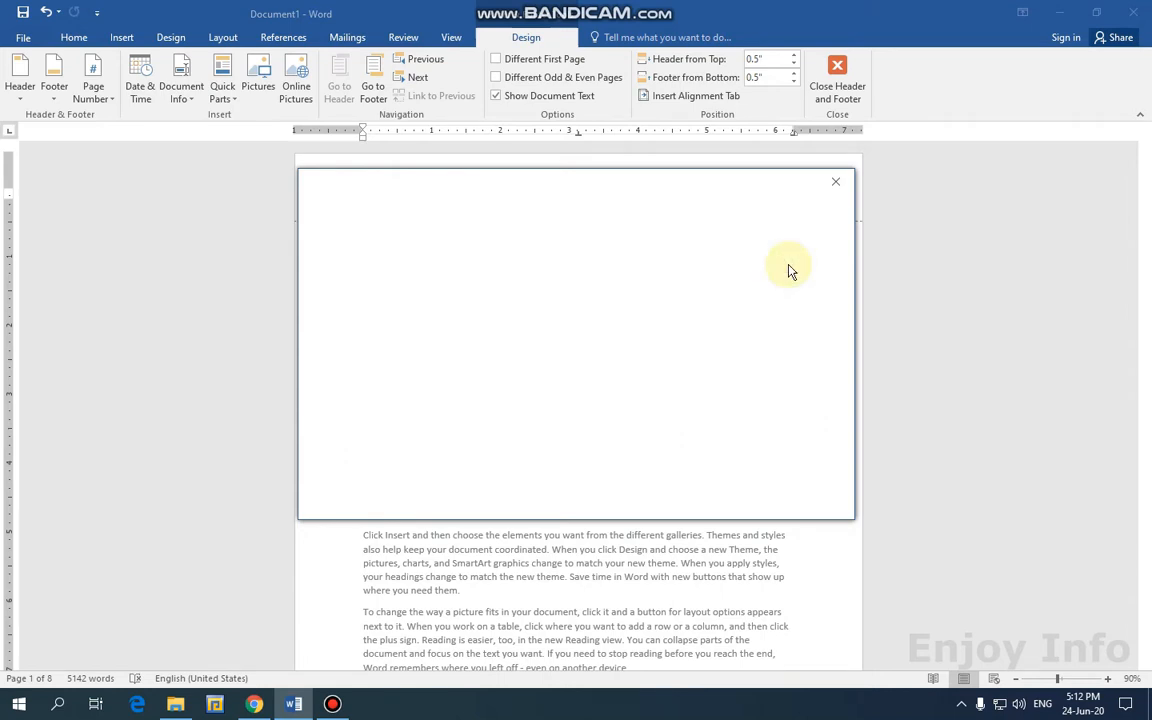
click(647, 331)
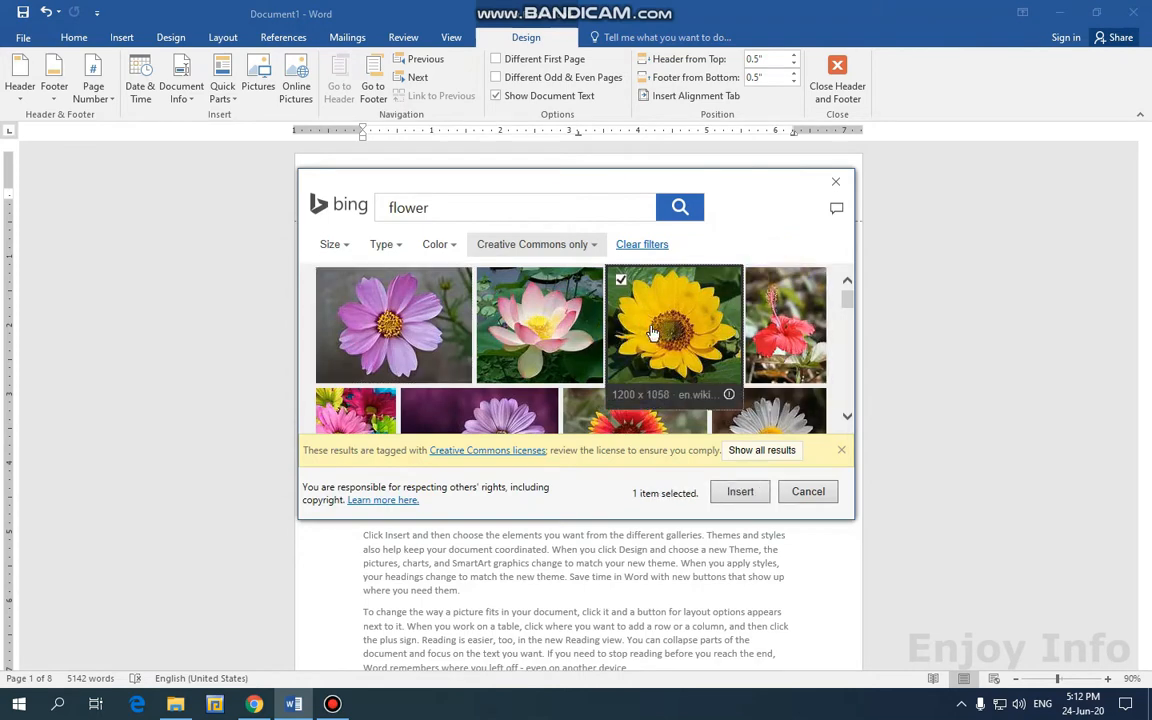
click(740, 494)
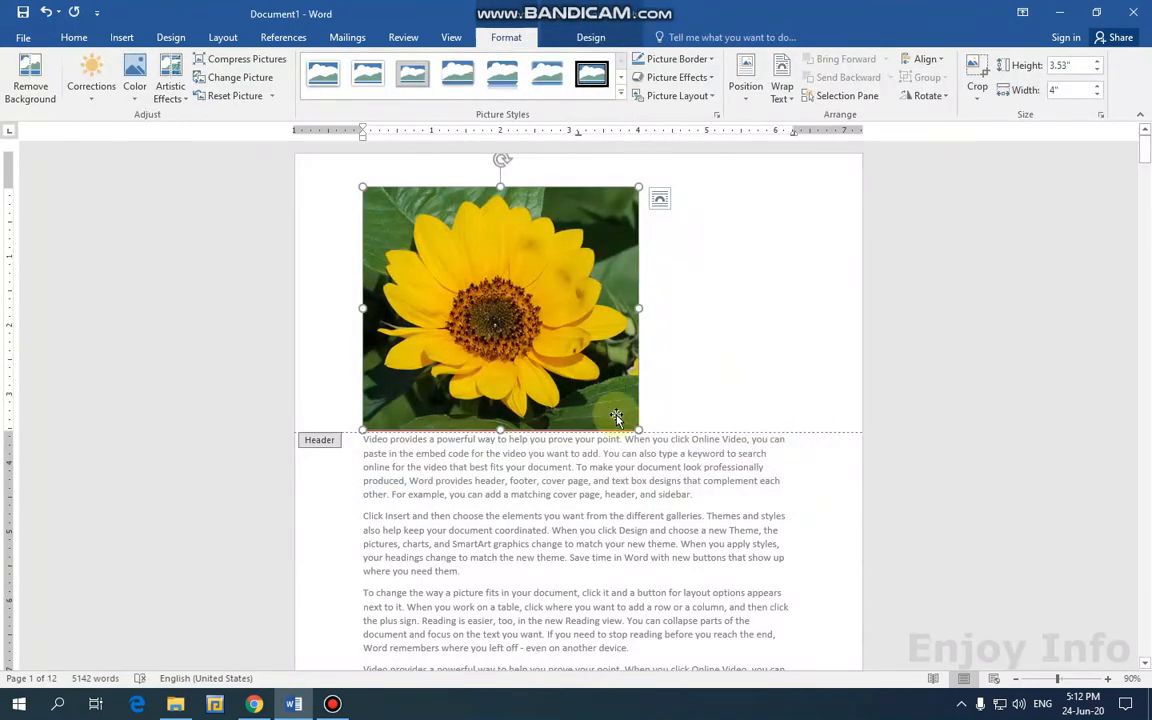
Shrink the sunflower picture to about 0.58" by 0.66" and centre it in the header.
drag(638, 430, 527, 331)
drag(514, 288, 399, 232)
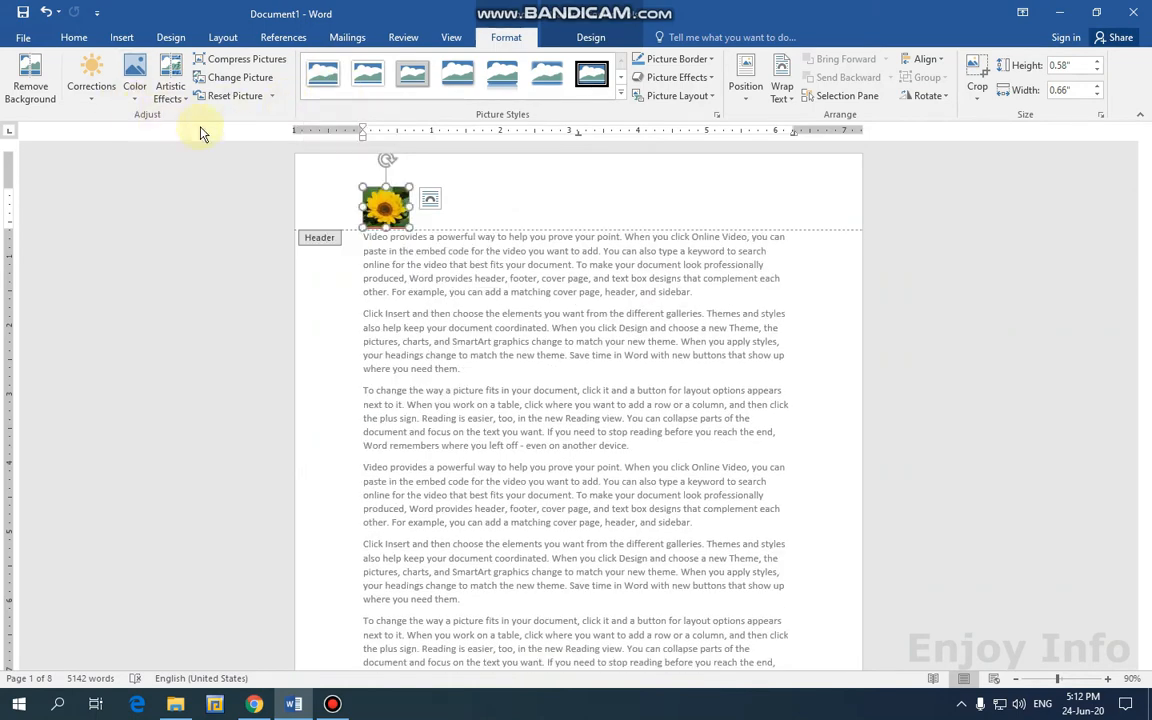
click(74, 37)
click(366, 89)
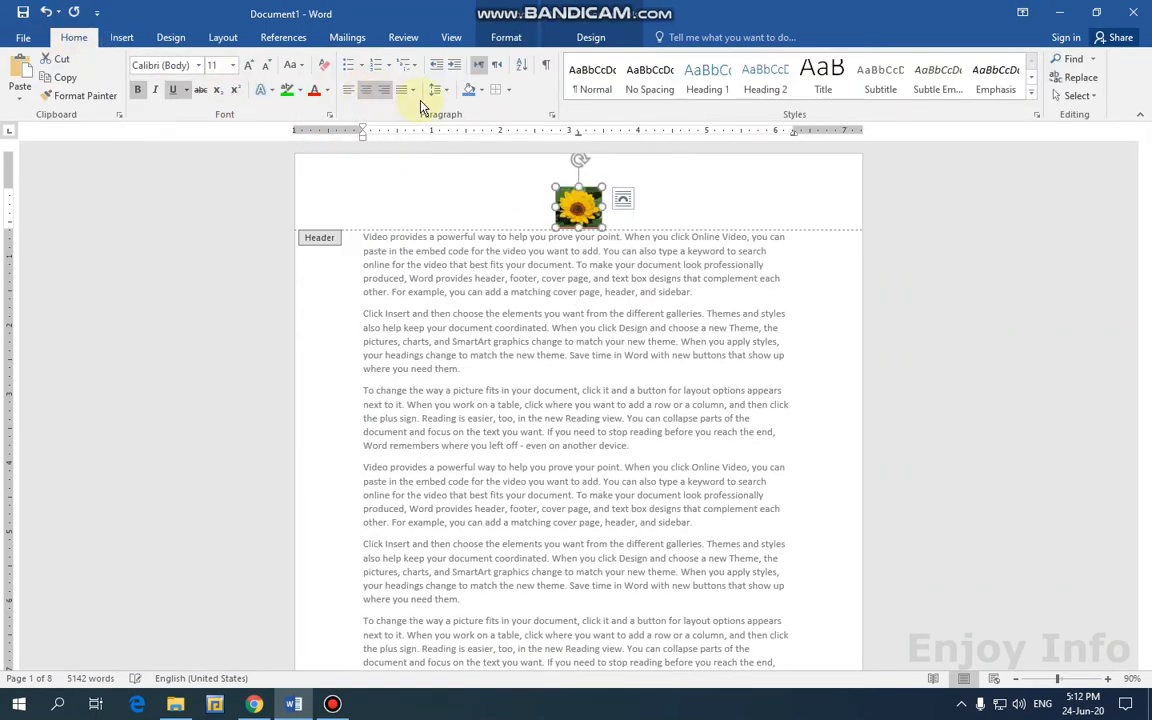
Close header editing and scroll to confirm the sunflower appears atop every page.
click(590, 37)
click(848, 82)
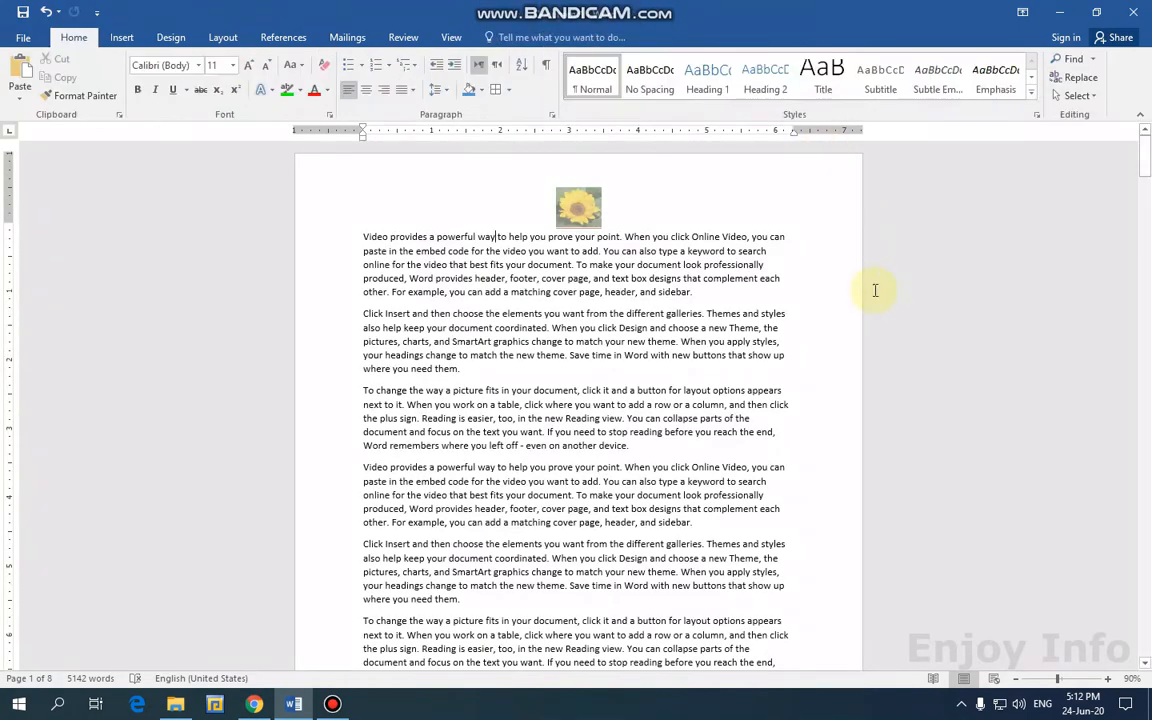
scroll(688, 360, down, 3)
scroll(680, 360, down, 6)
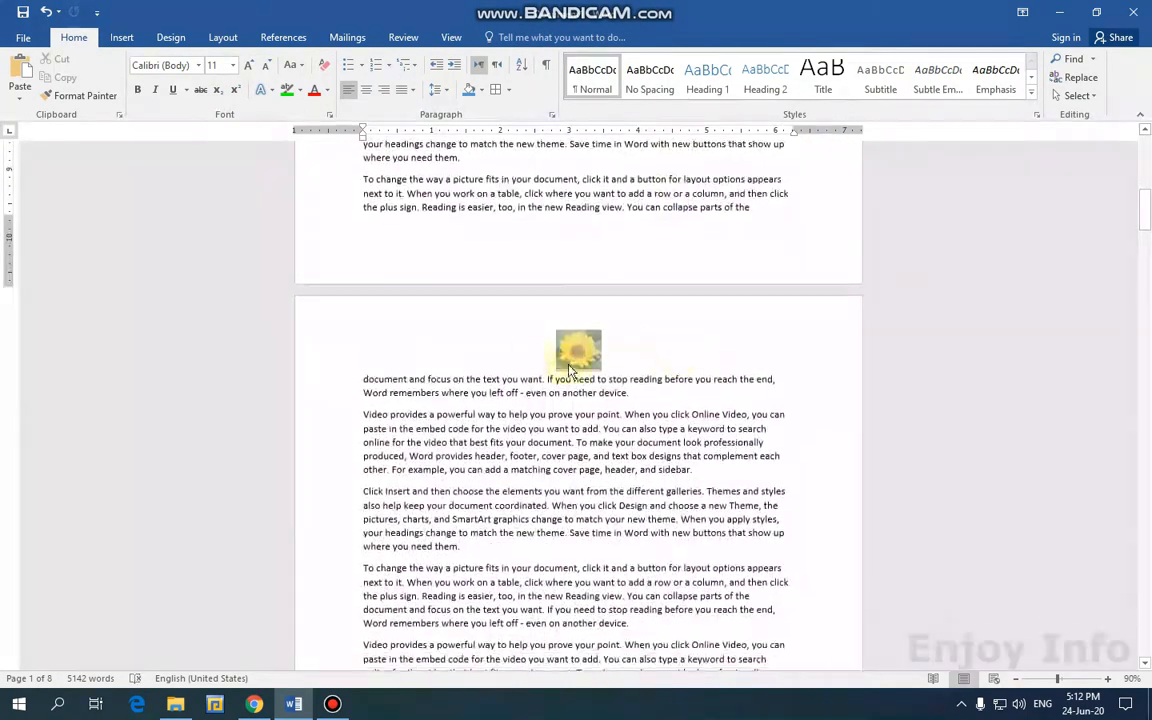
scroll(546, 360, up, 15)
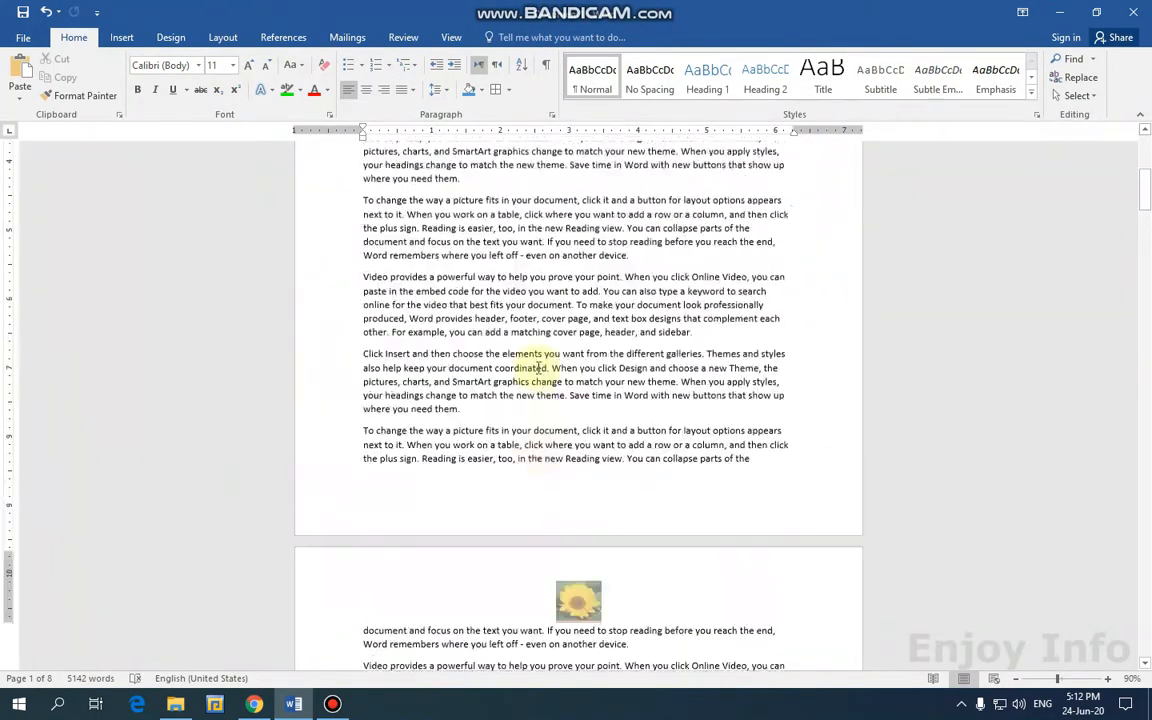
scroll(536, 373, up, 2)
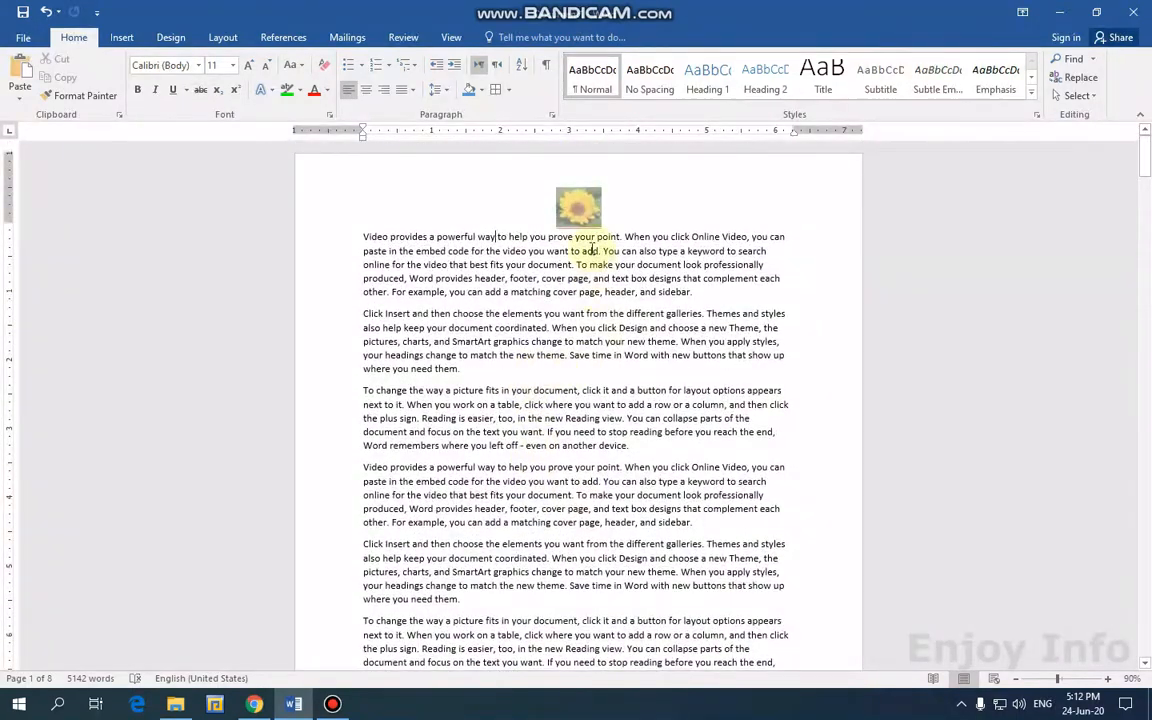
scroll(592, 248, down, 2)
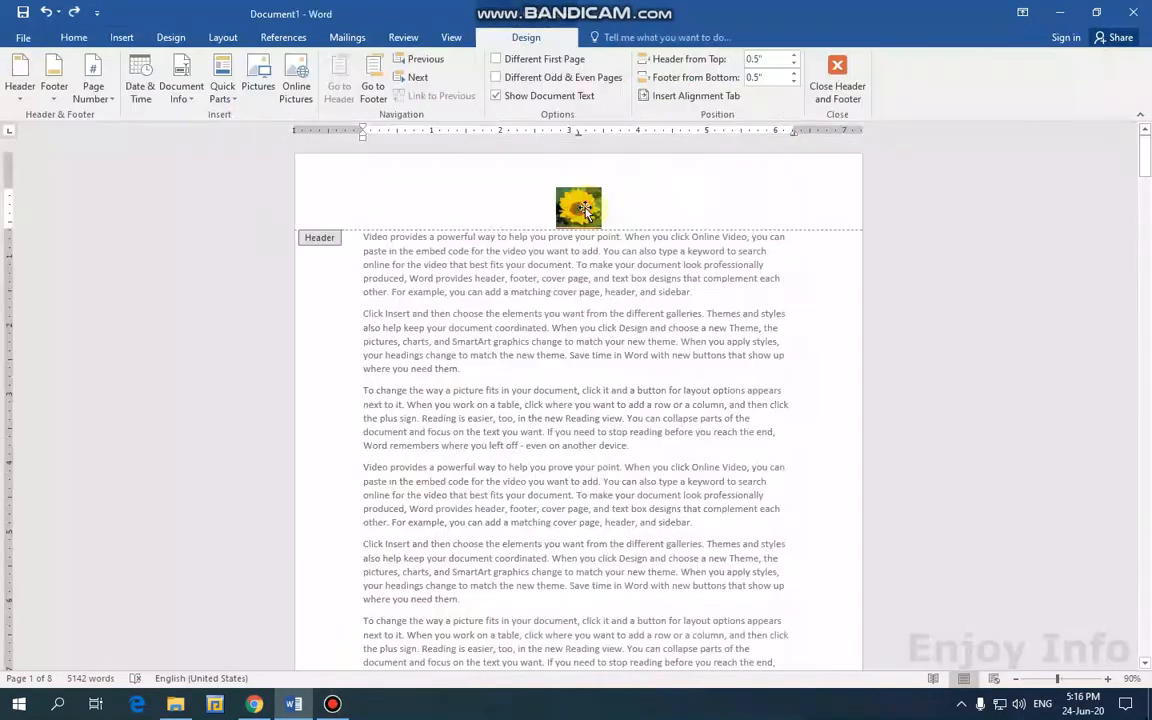
Remove the sunflower header and type placeholder text 'ghshghisagihasd' in the empty header.
click(578, 205)
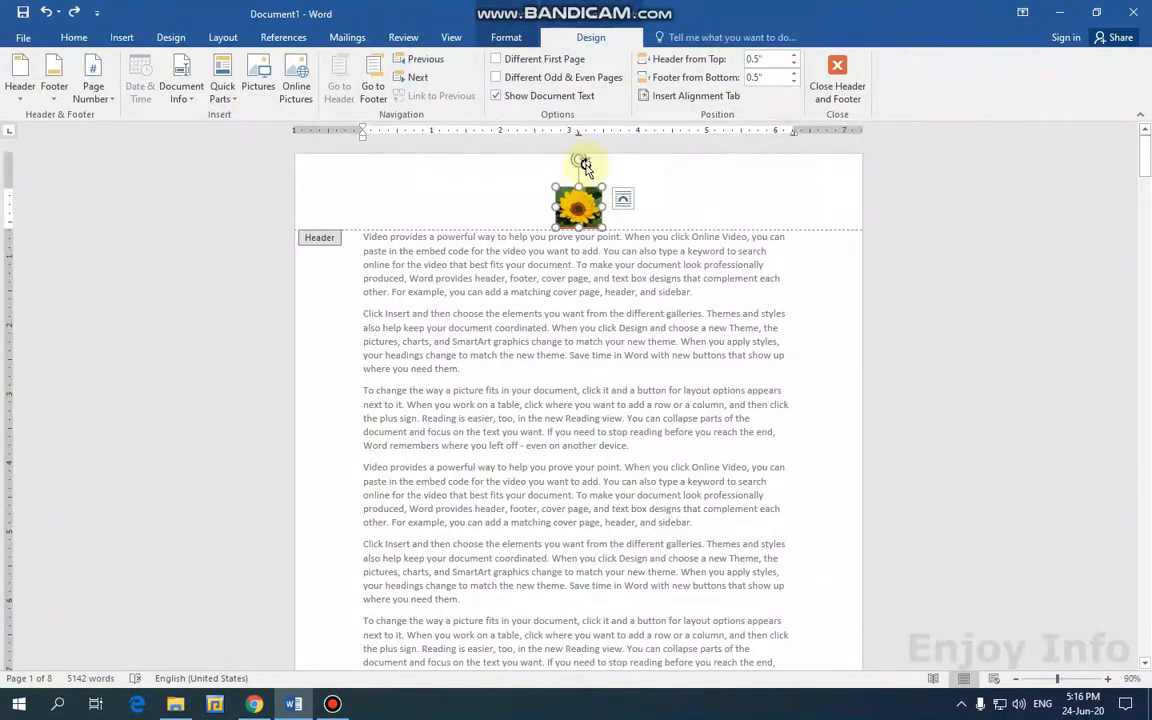
click(73, 37)
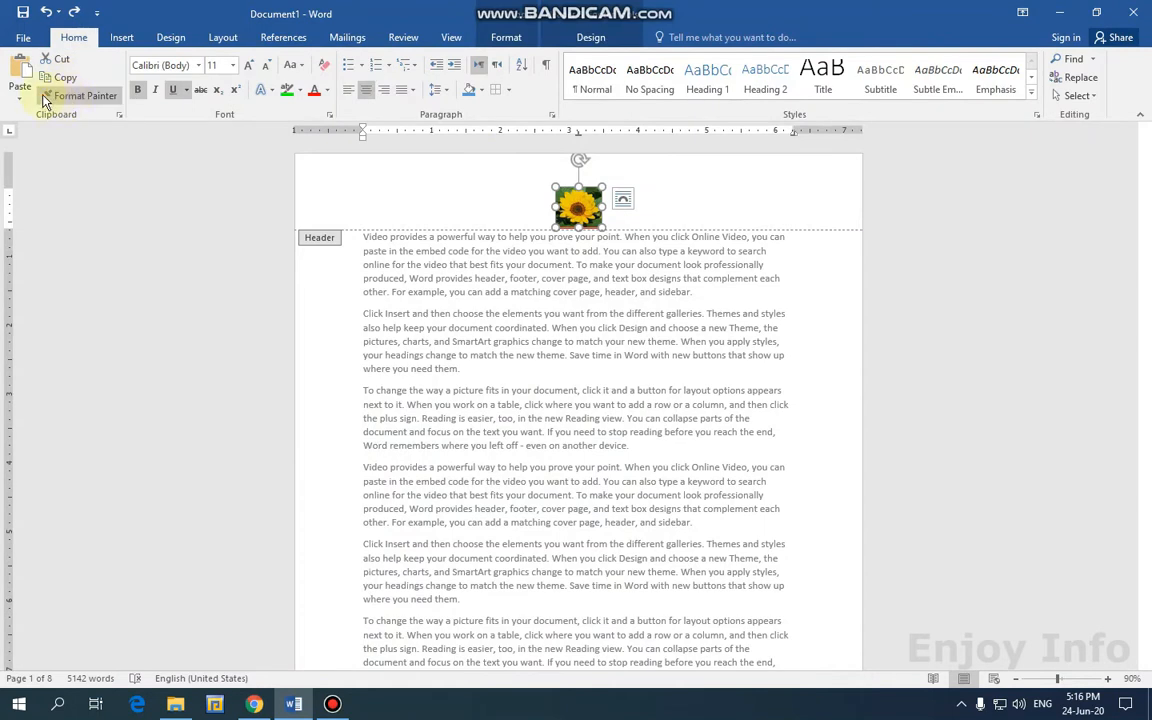
click(588, 38)
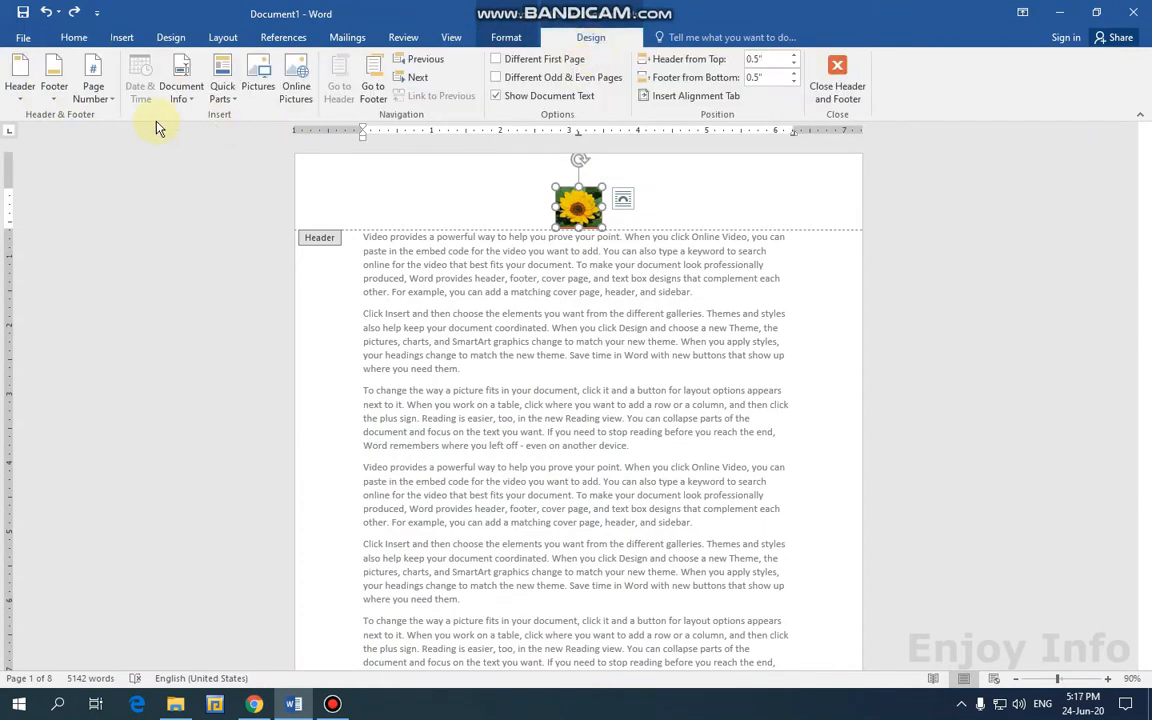
click(20, 90)
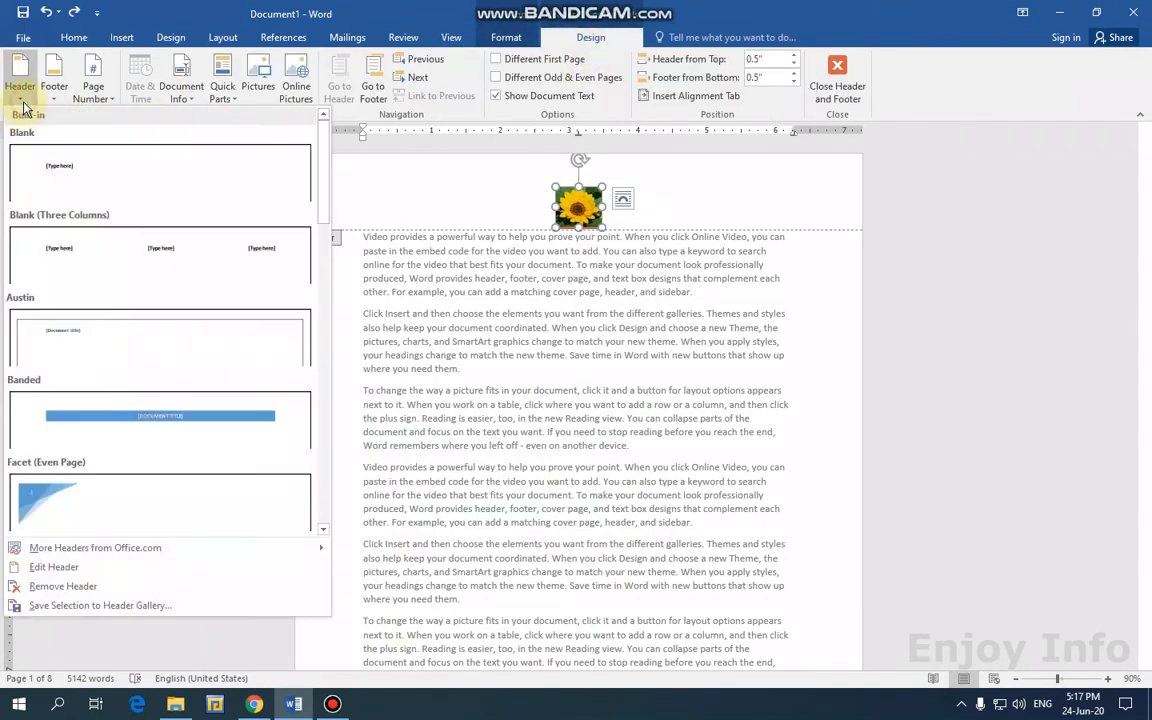
click(63, 587)
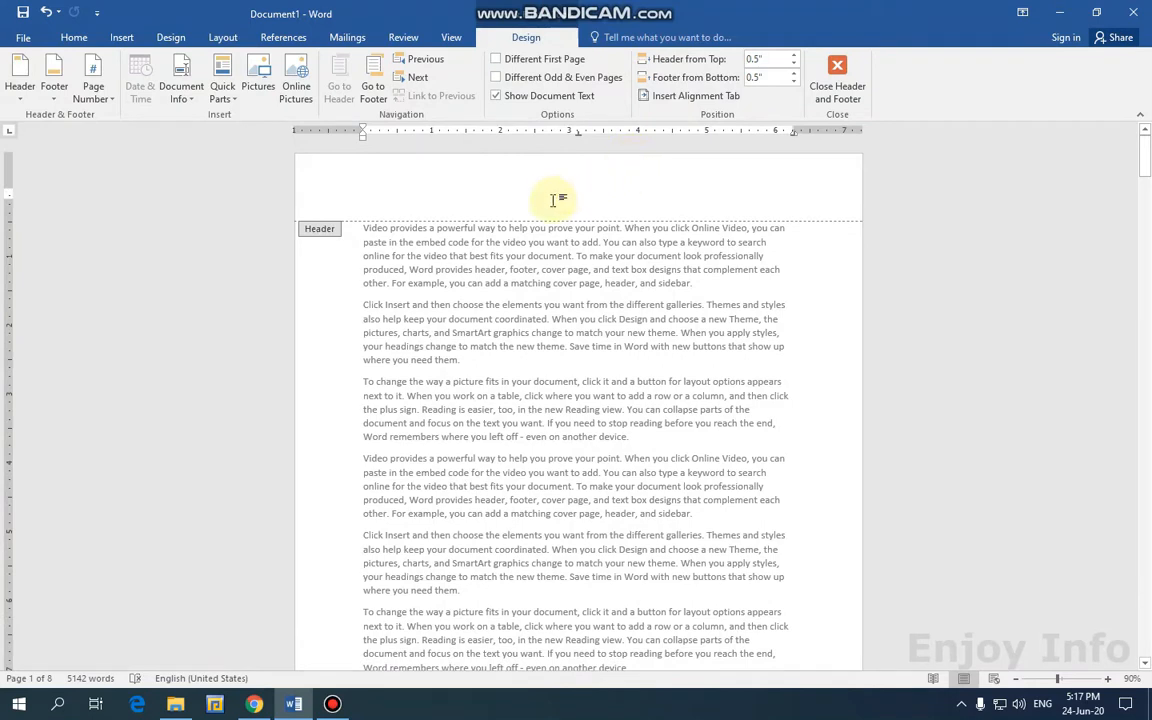
click(512, 190)
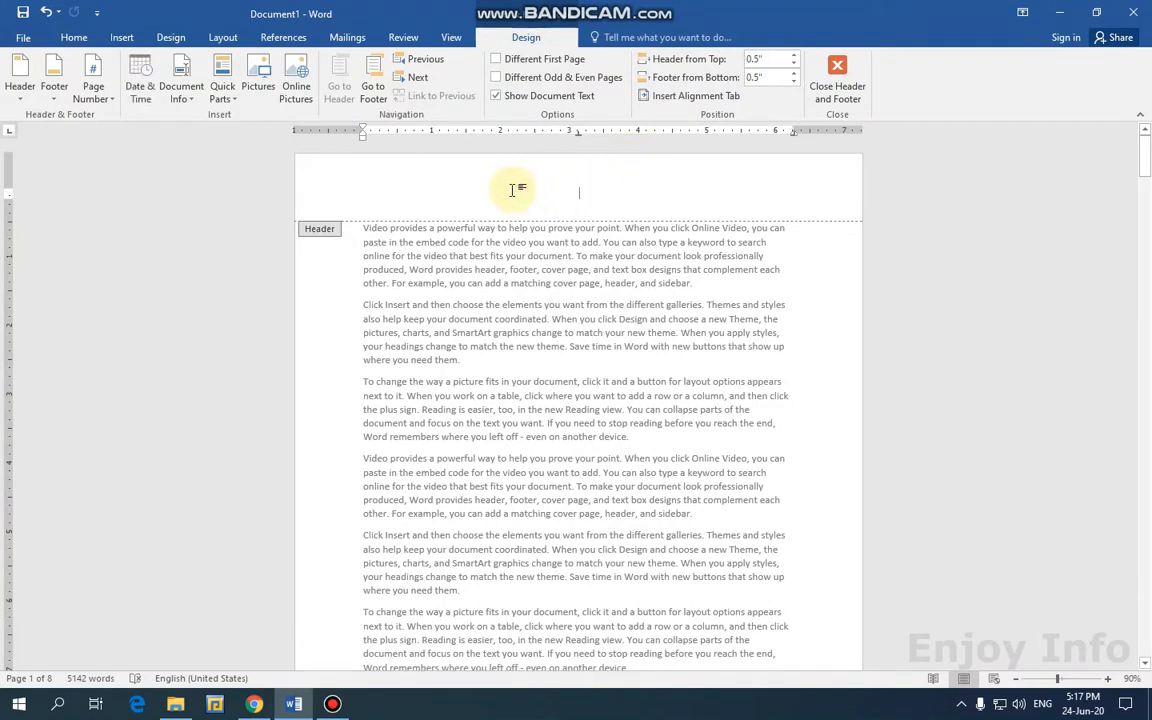
text(ghshghisagihasd)
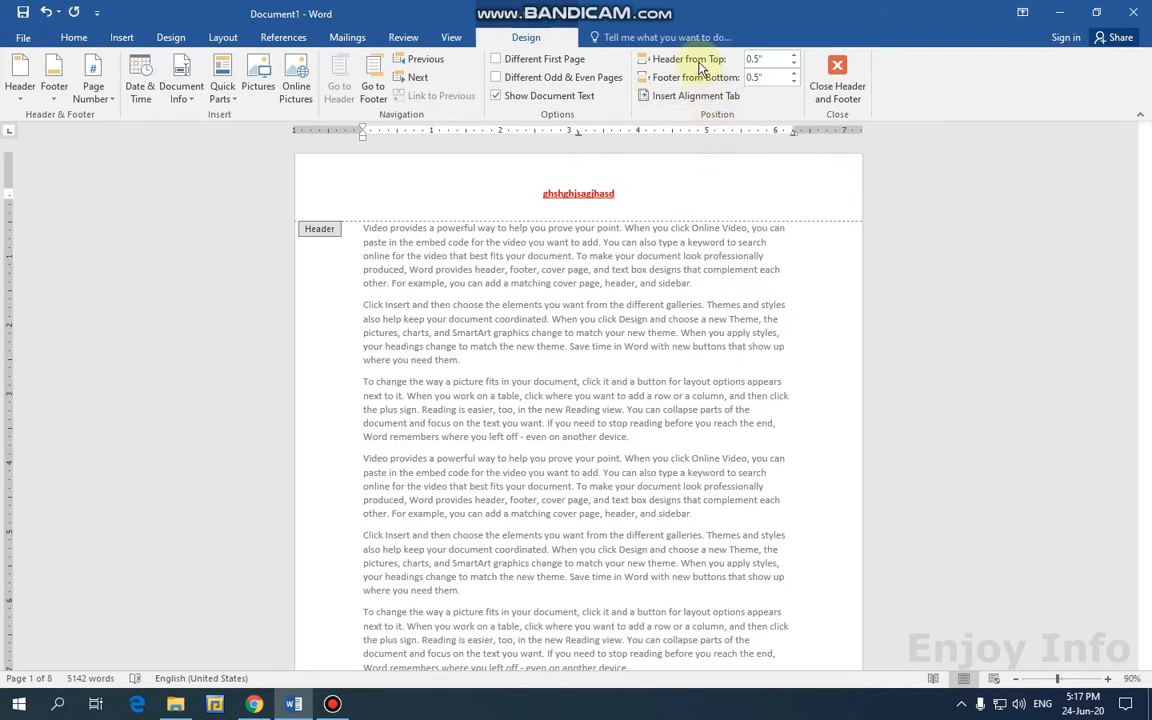
Adjust Header from Top with the spinner, up to 1.3" then down to 0.2".
click(795, 56)
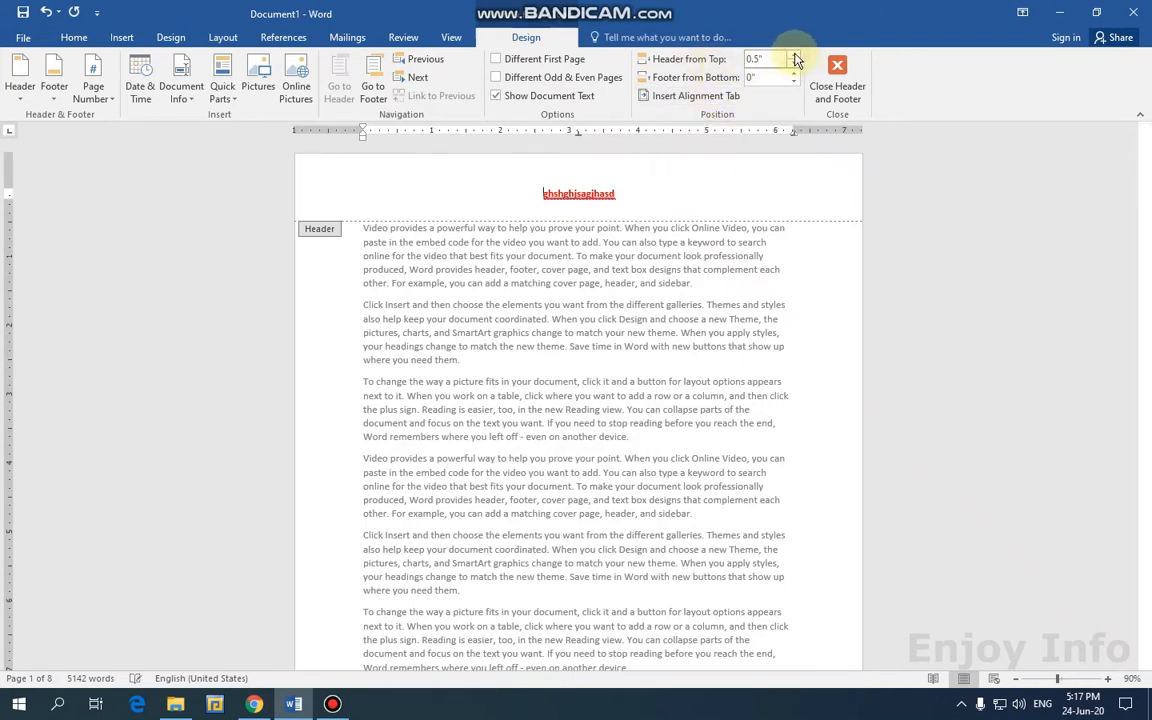
click(795, 57)
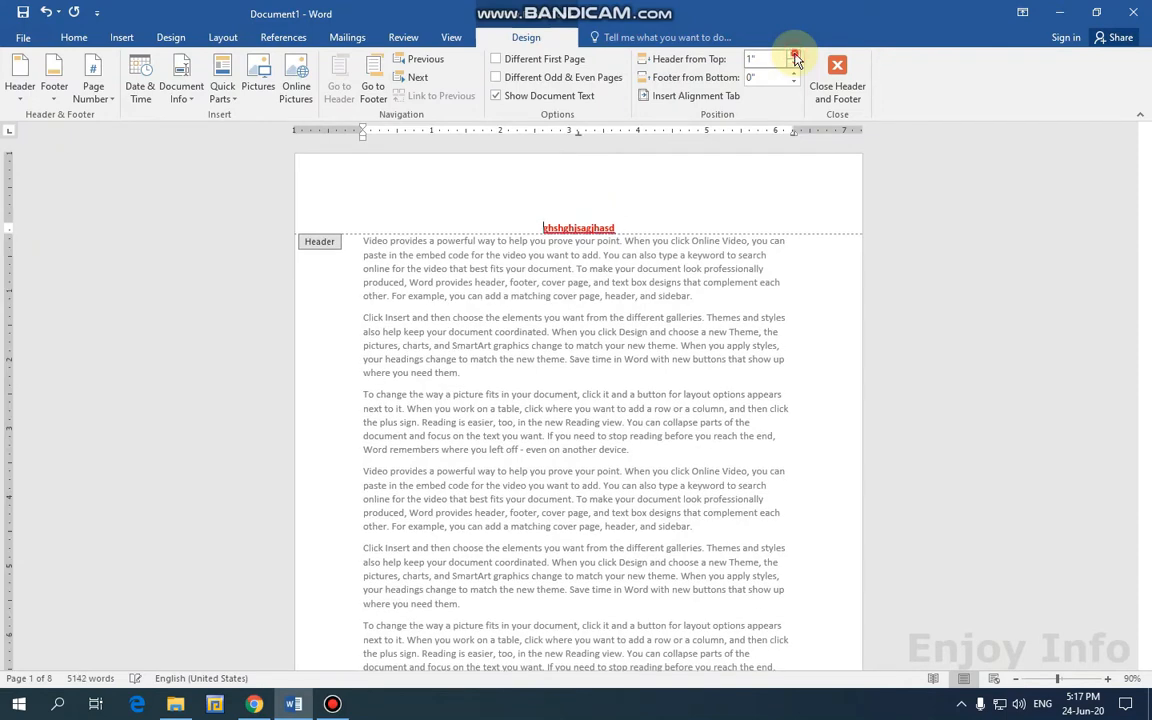
click(795, 57)
click(795, 57)
click(795, 57)
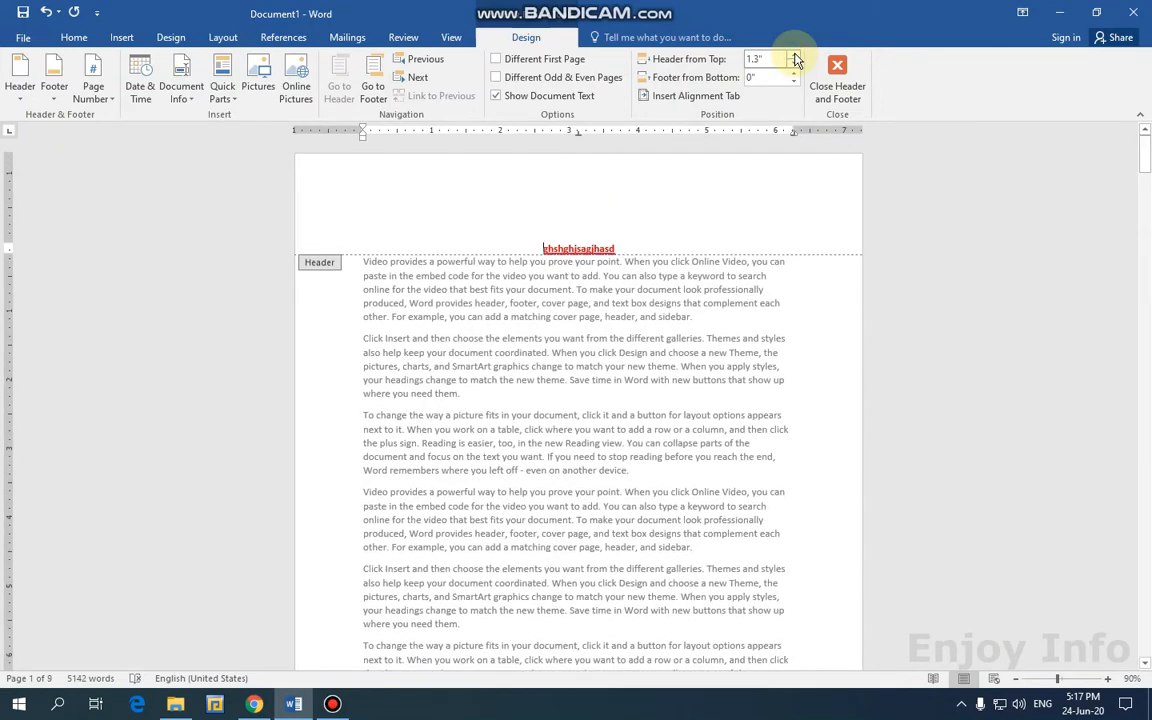
click(795, 71)
click(795, 71)
click(795, 71)
click(795, 71)
click(795, 71)
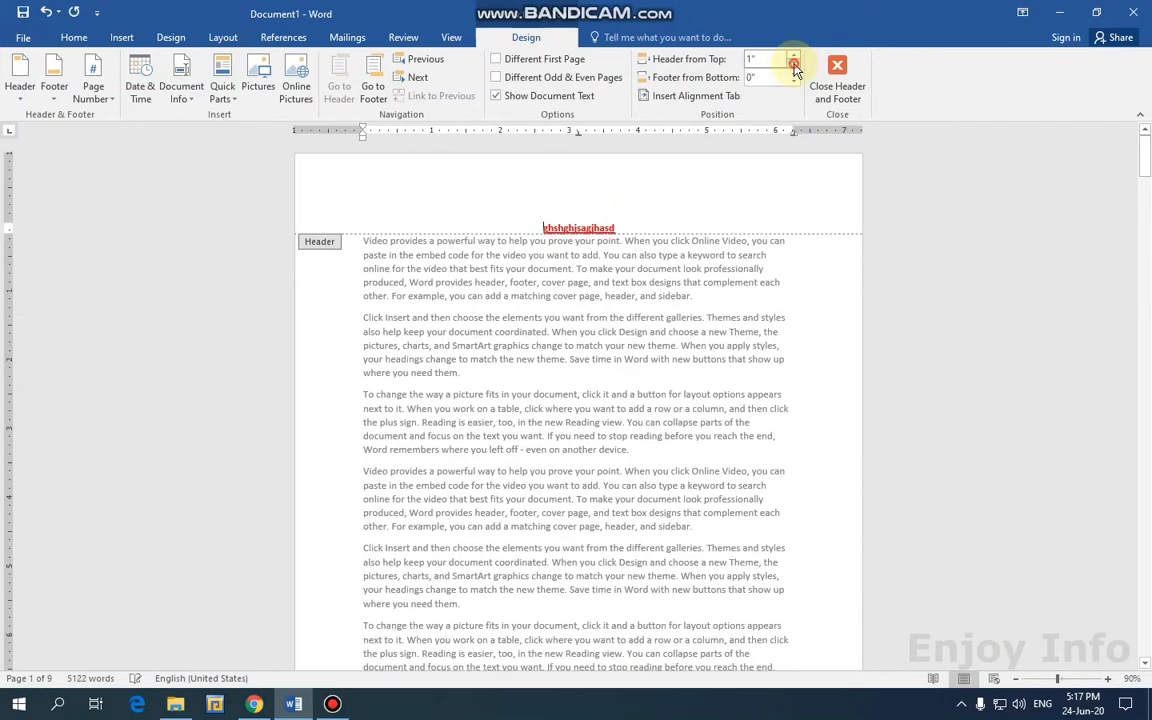
click(795, 71)
click(795, 71)
click(795, 71)
click(795, 71)
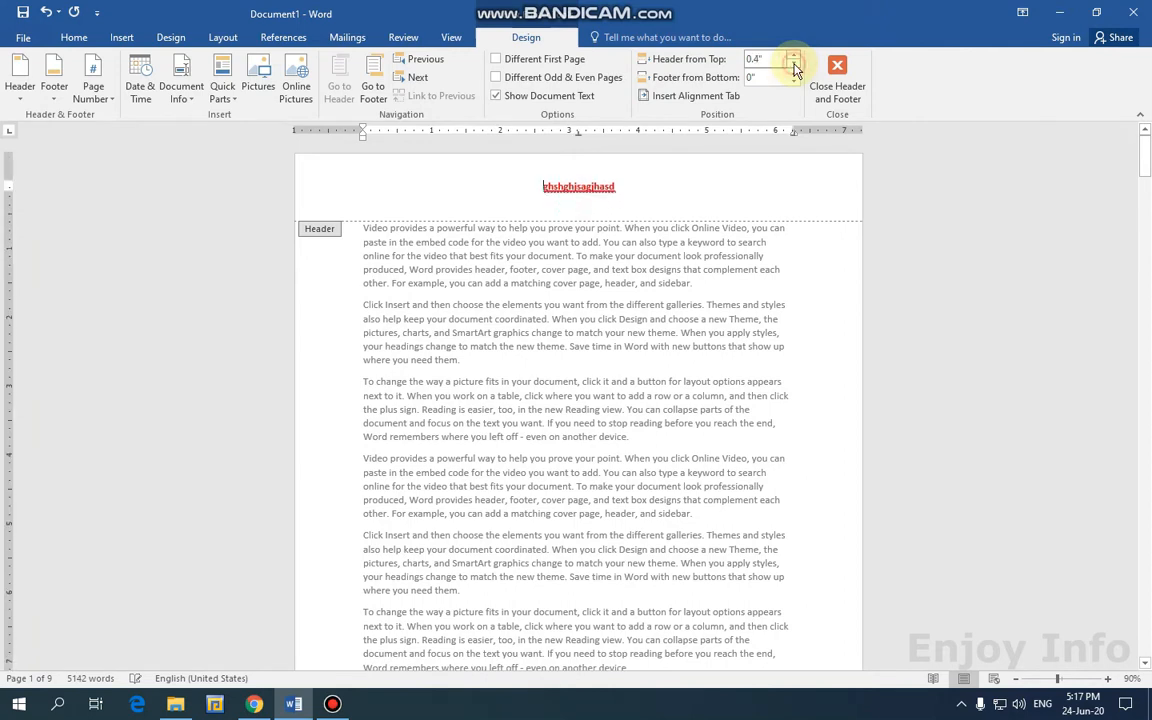
click(795, 71)
click(795, 71)
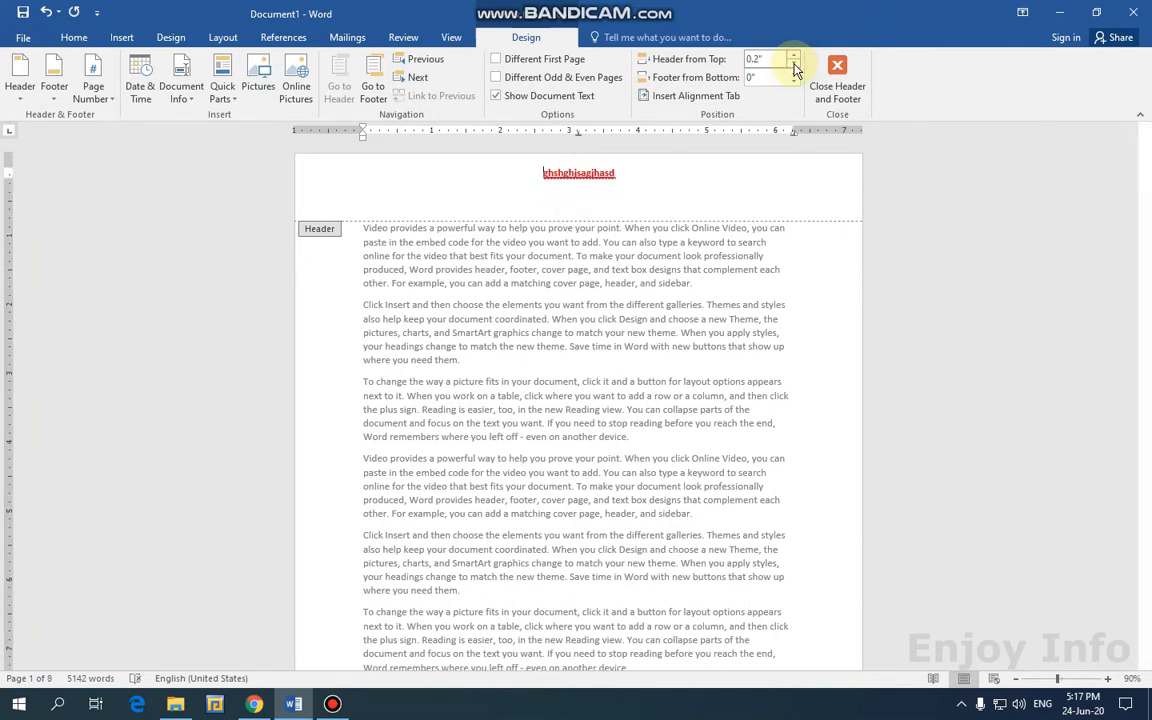
Go to the footer, type 'dfdsfdsfsdfdfds', and raise Footer from Bottom to 1.2".
click(365, 95)
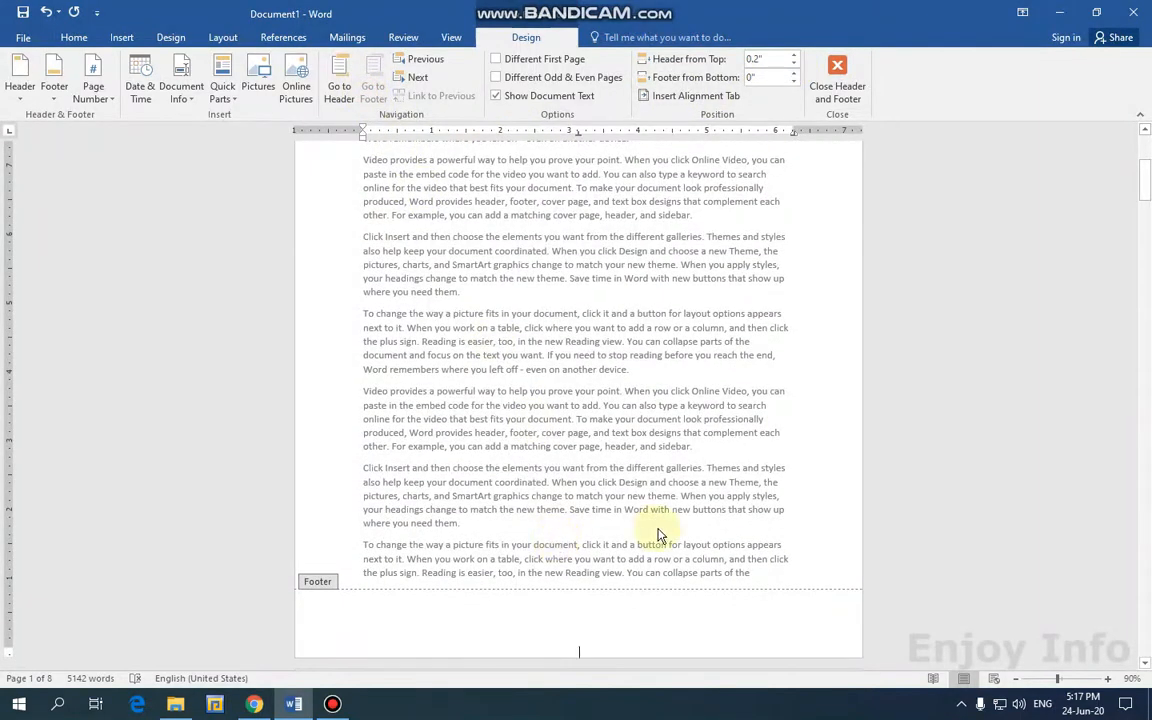
text(dfdsfdsfsdfdfds)
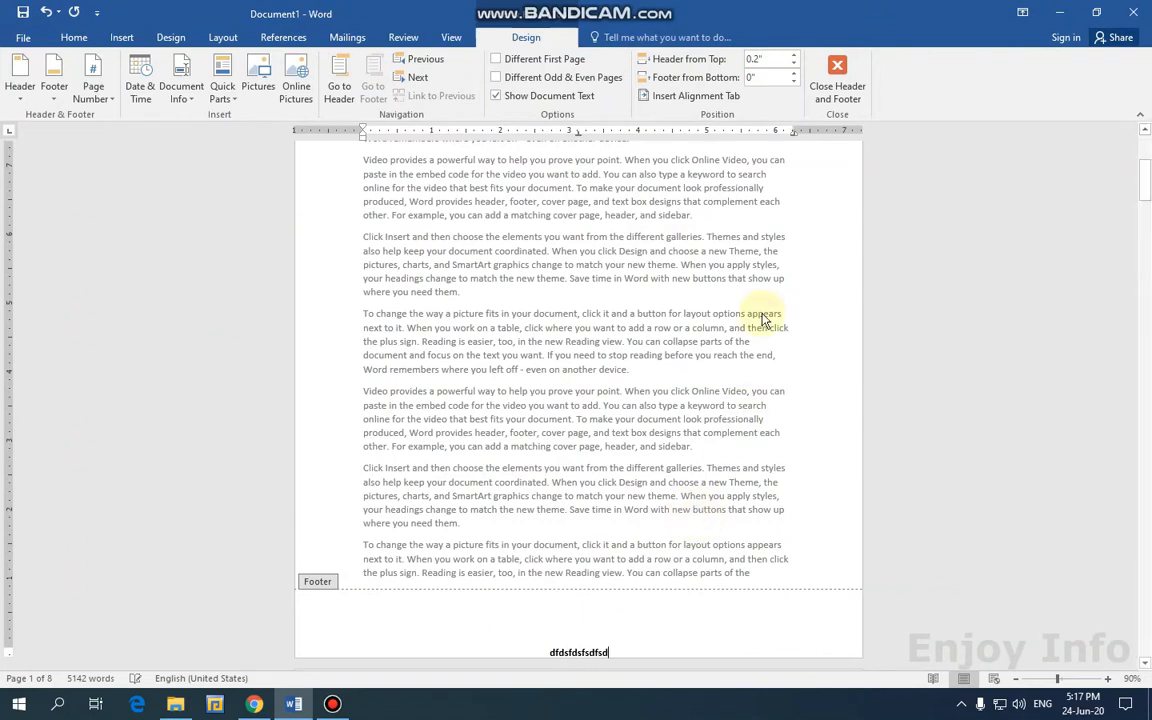
click(795, 76)
click(795, 76)
click(795, 76)
click(795, 76)
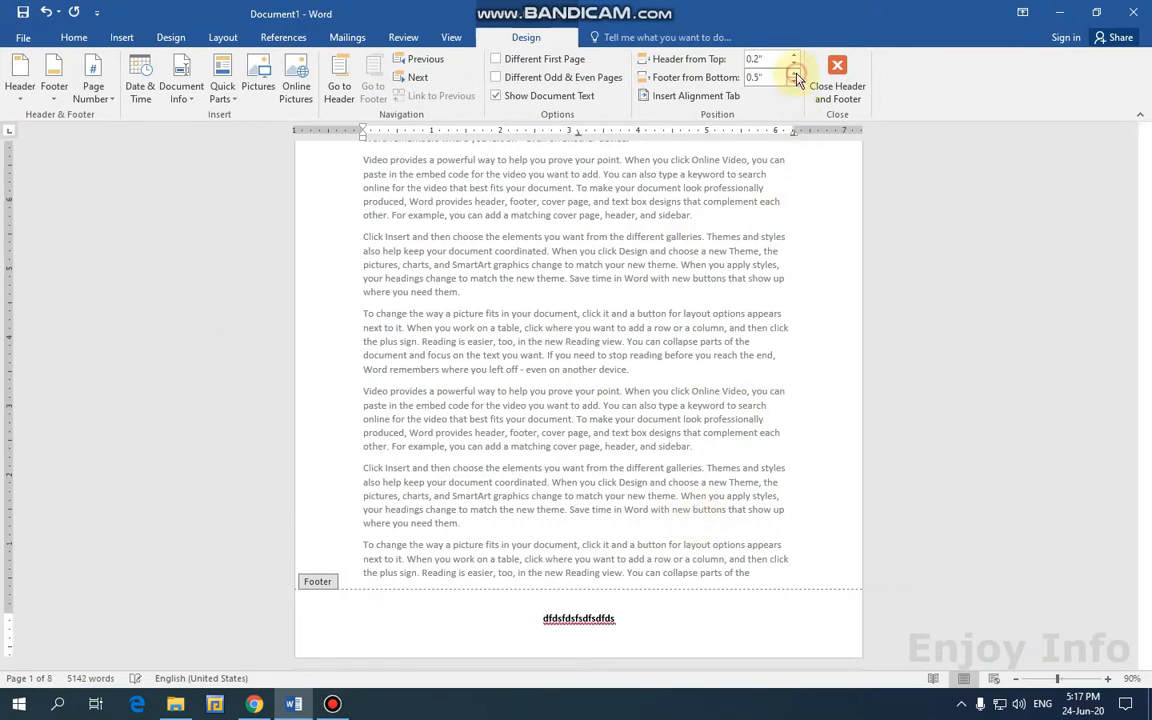
click(796, 78)
click(796, 78)
click(796, 78)
click(796, 78)
click(796, 78)
click(796, 78)
click(796, 78)
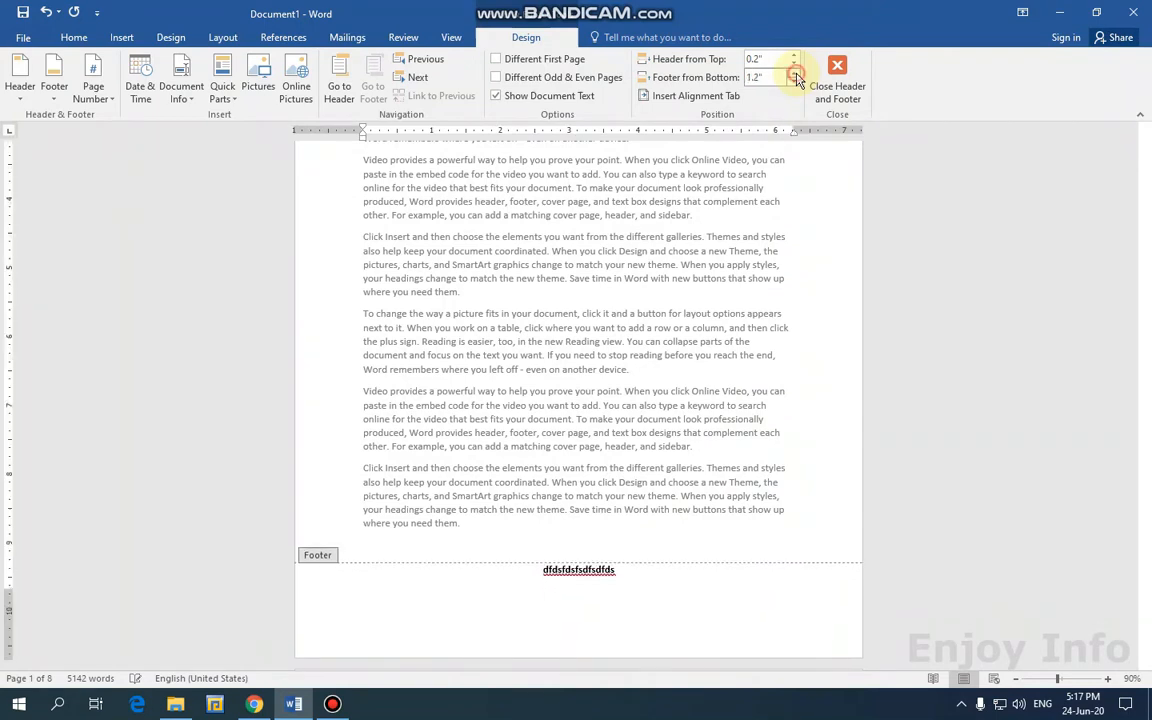
Lower the Footer from Bottom distance back down to 0.8".
click(795, 84)
click(795, 84)
click(795, 84)
click(795, 84)
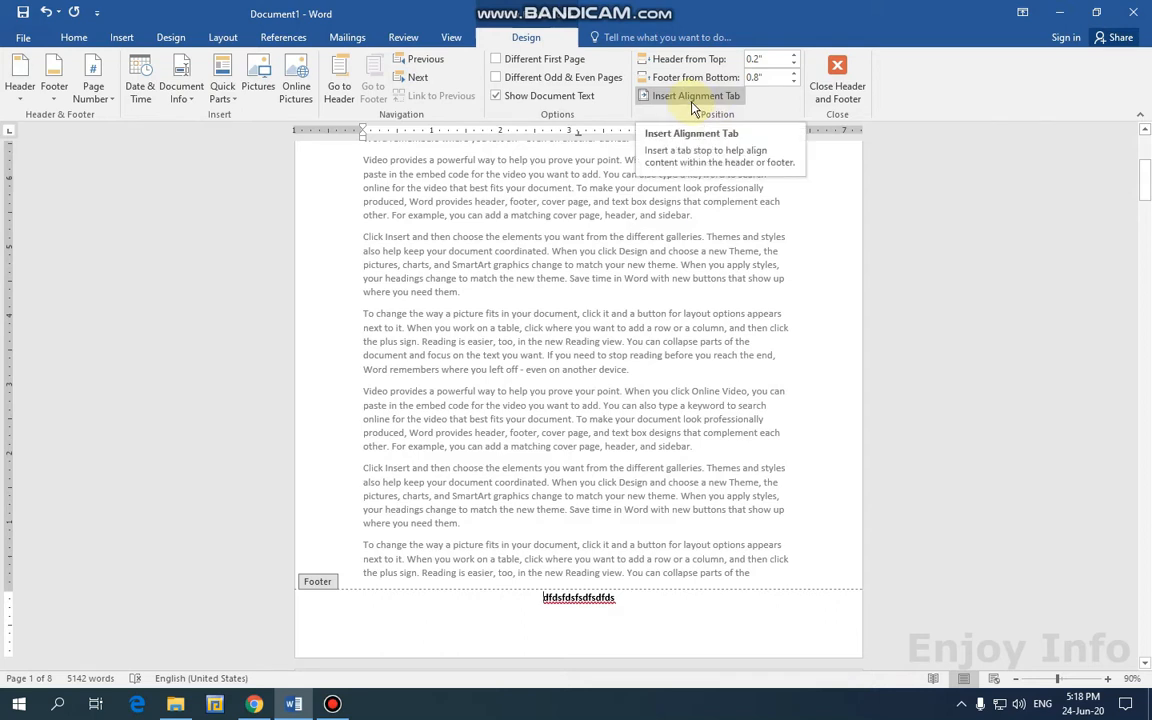
Replace the footer with a right-aligned dotted leader tab followed by 'fgsfdsgfsdgjhsdgjkgjk', then close it.
click(54, 90)
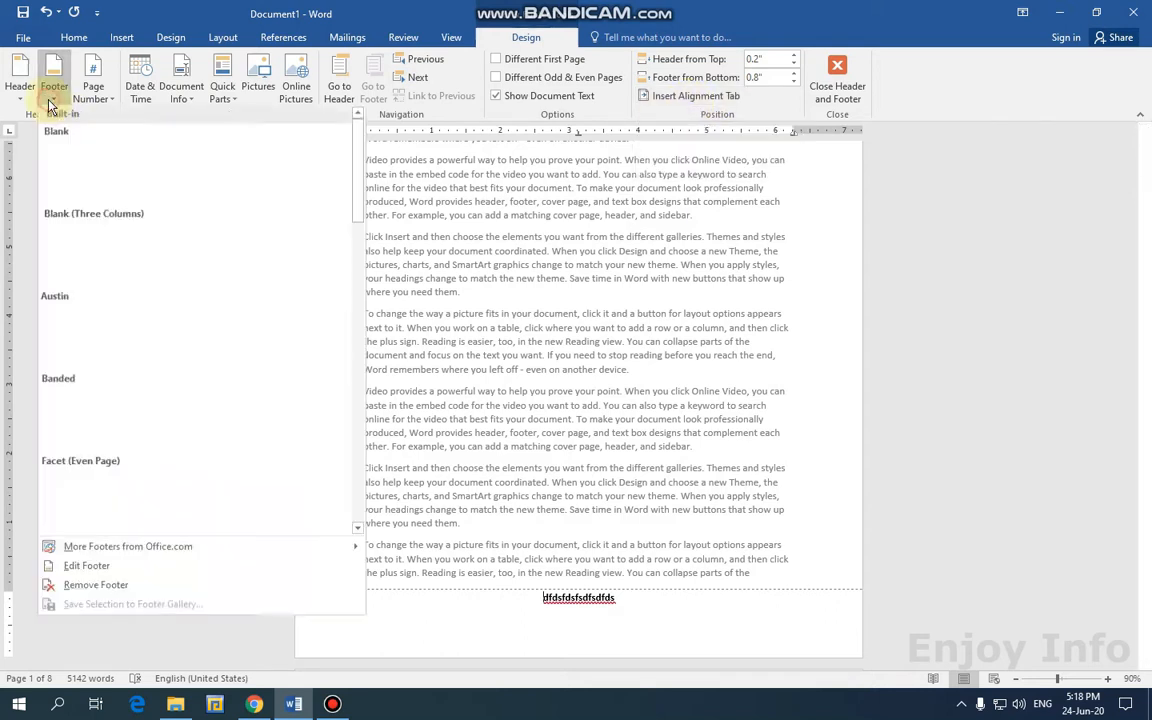
click(88, 530)
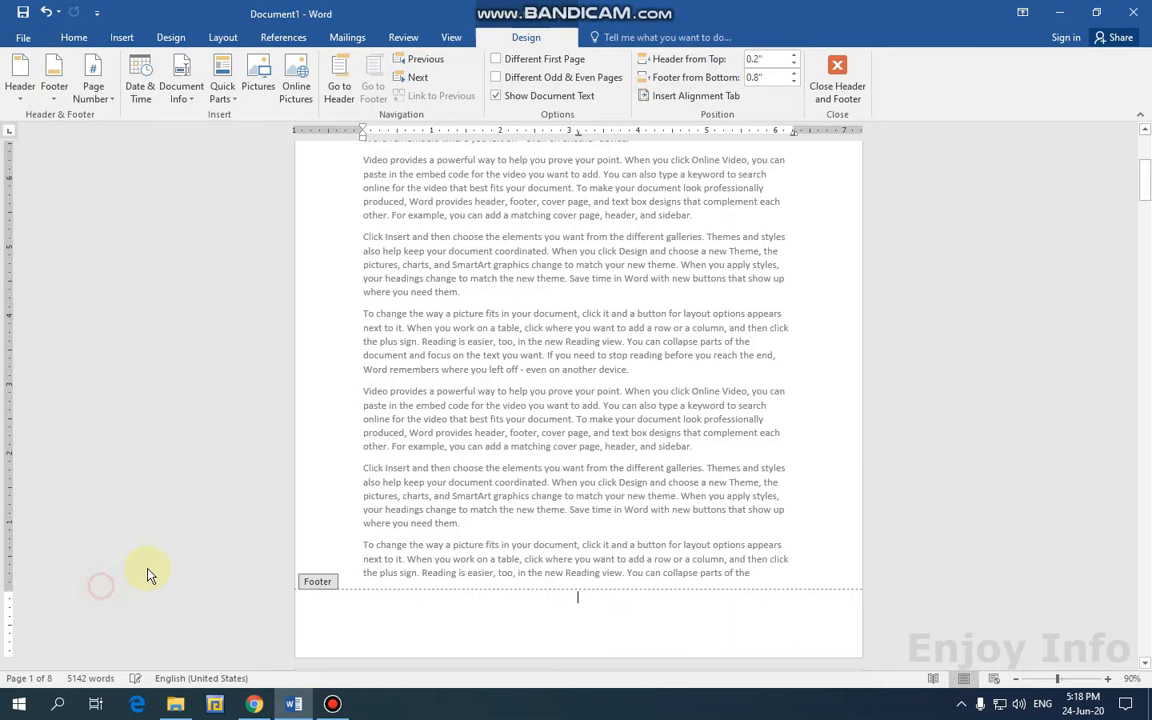
click(724, 100)
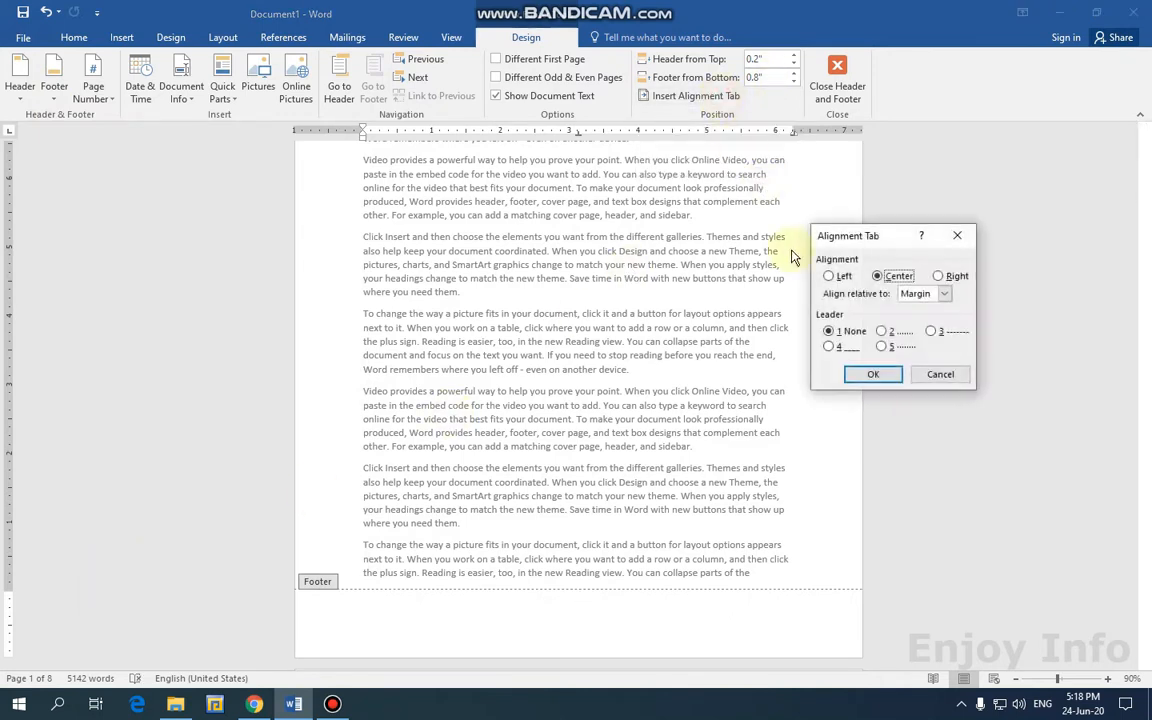
click(941, 277)
click(883, 348)
click(878, 376)
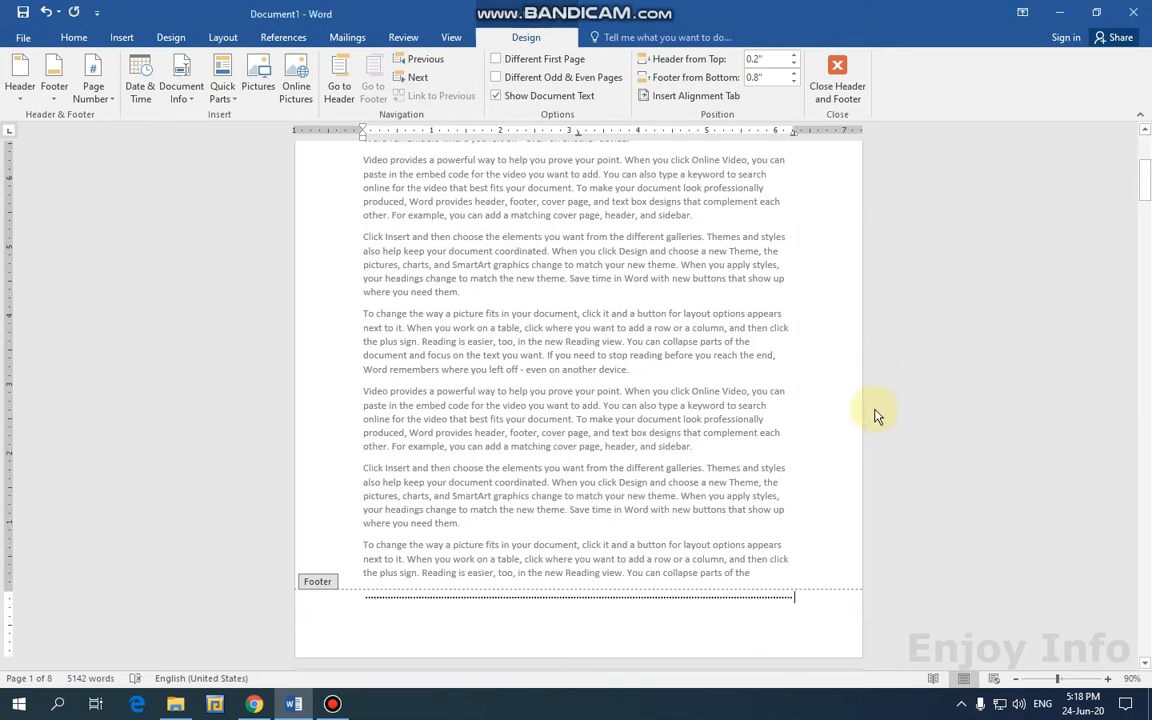
text(fgsfdsgfsdgjhsdgjkgjk)
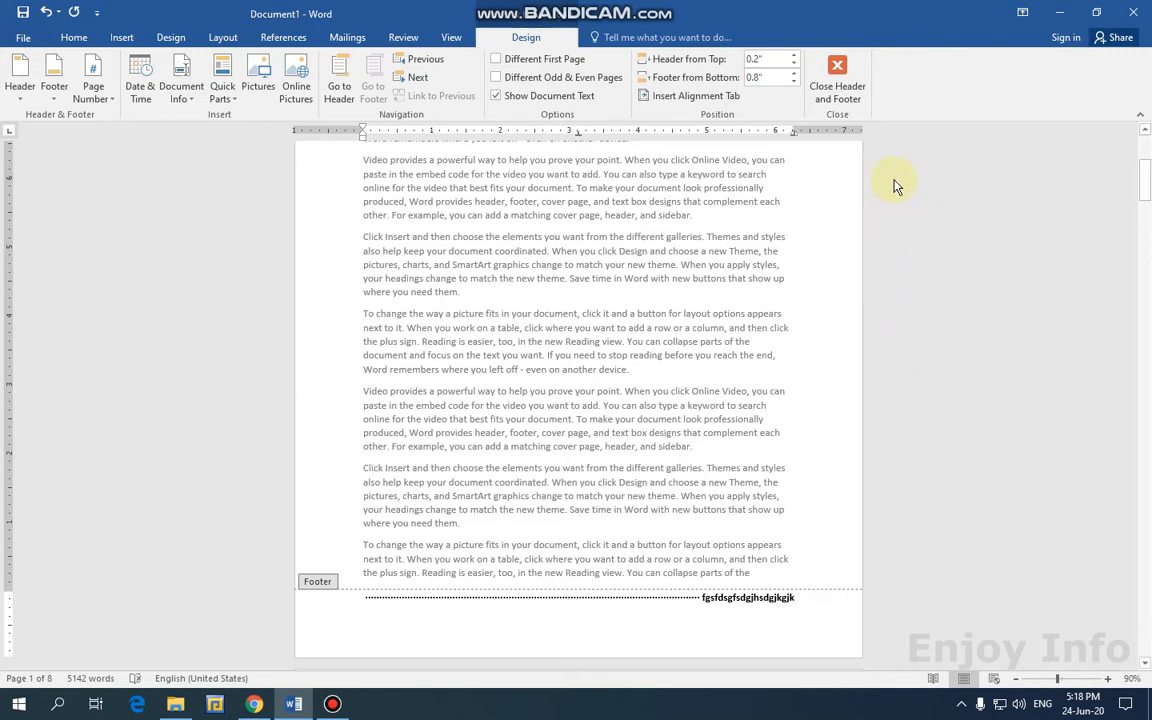
click(838, 98)
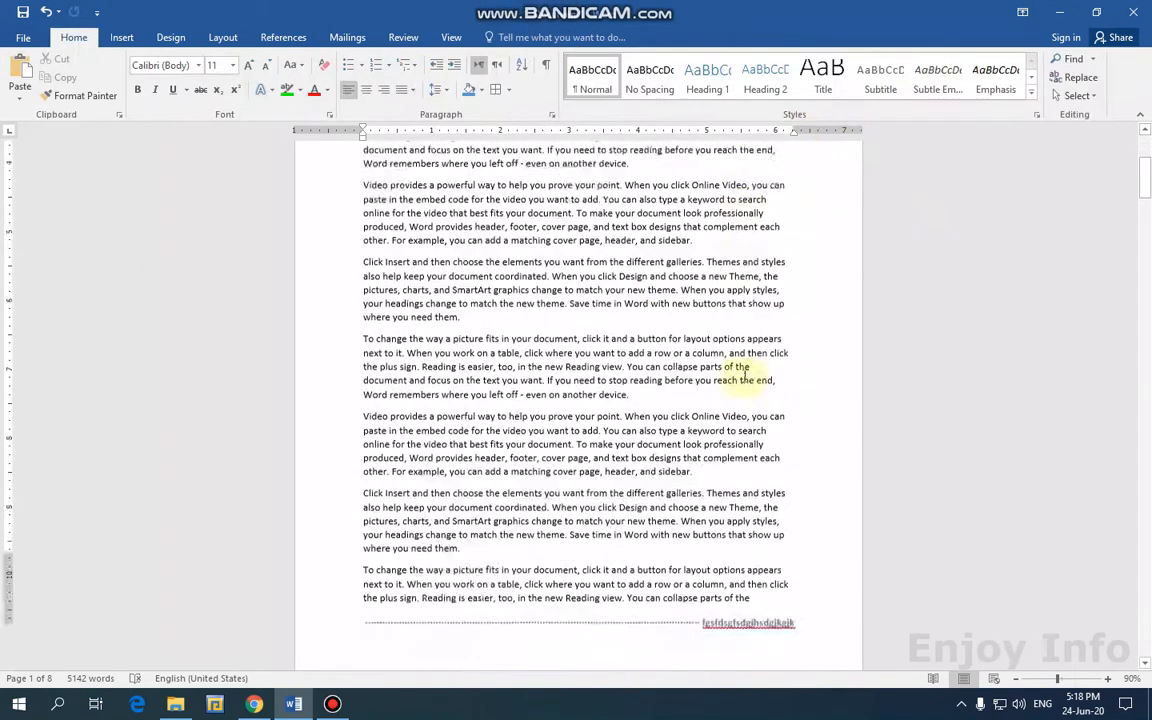
Open the page 2 footer and insert another right alignment tab with a dotted leader.
scroll(745, 372, down, 5)
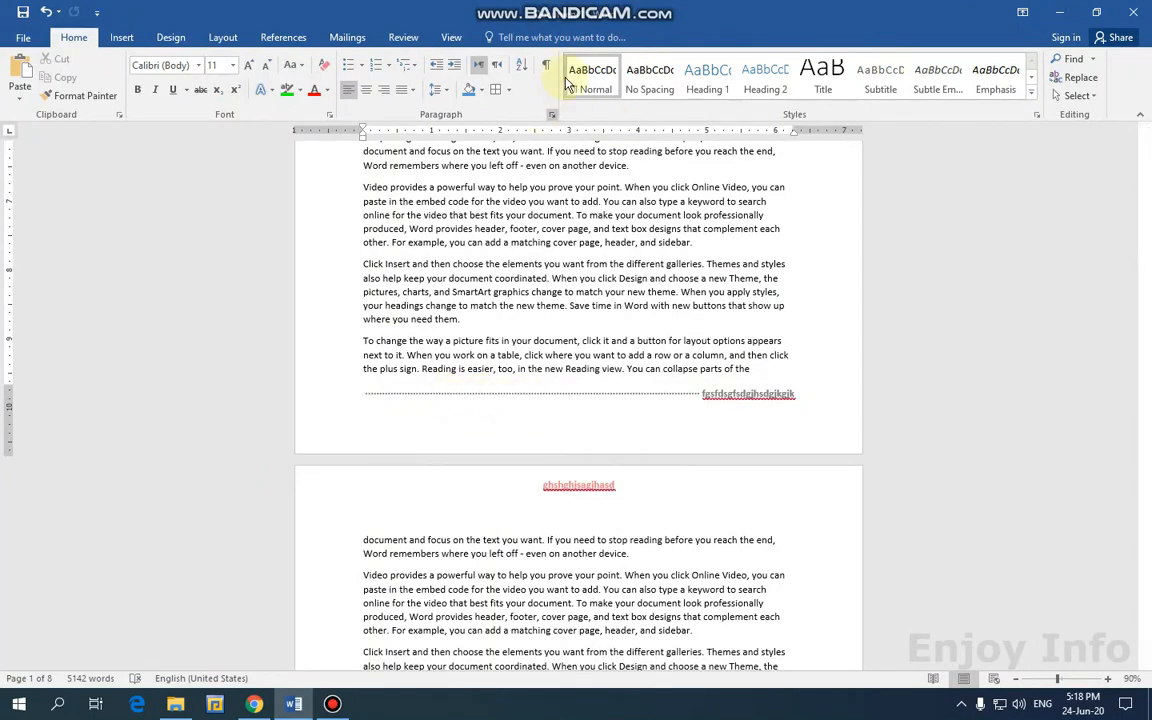
scroll(715, 325, down, 3)
scroll(715, 325, down, 13)
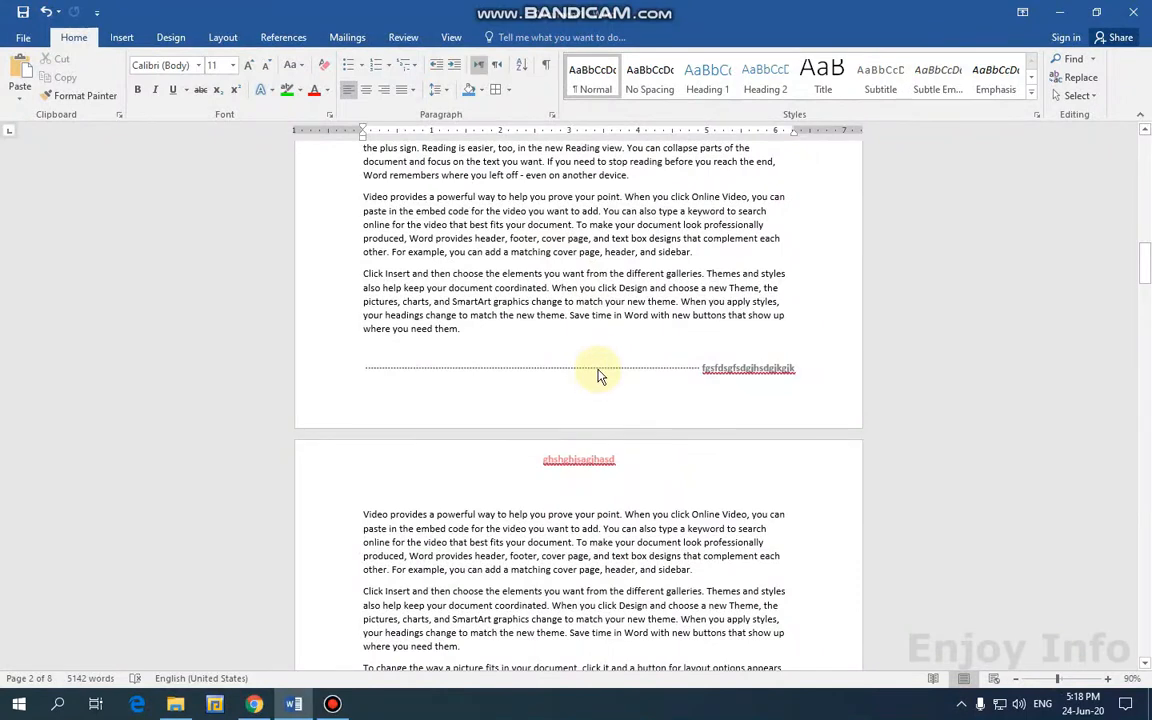
double_click(594, 366)
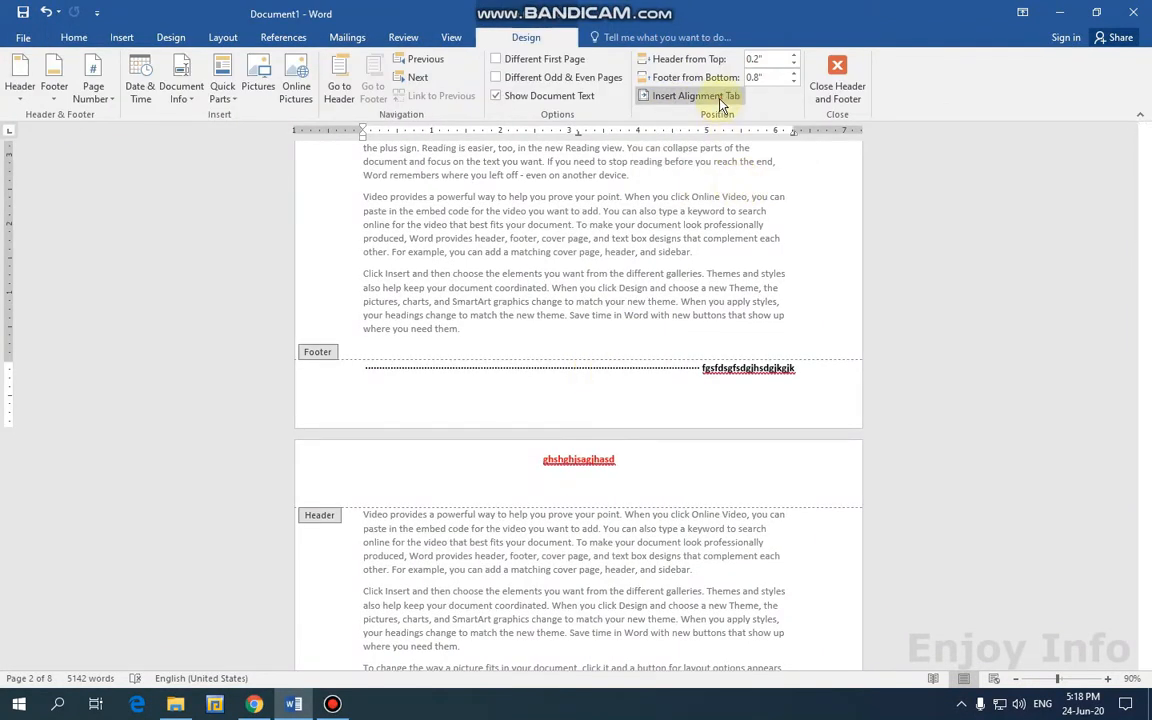
click(719, 103)
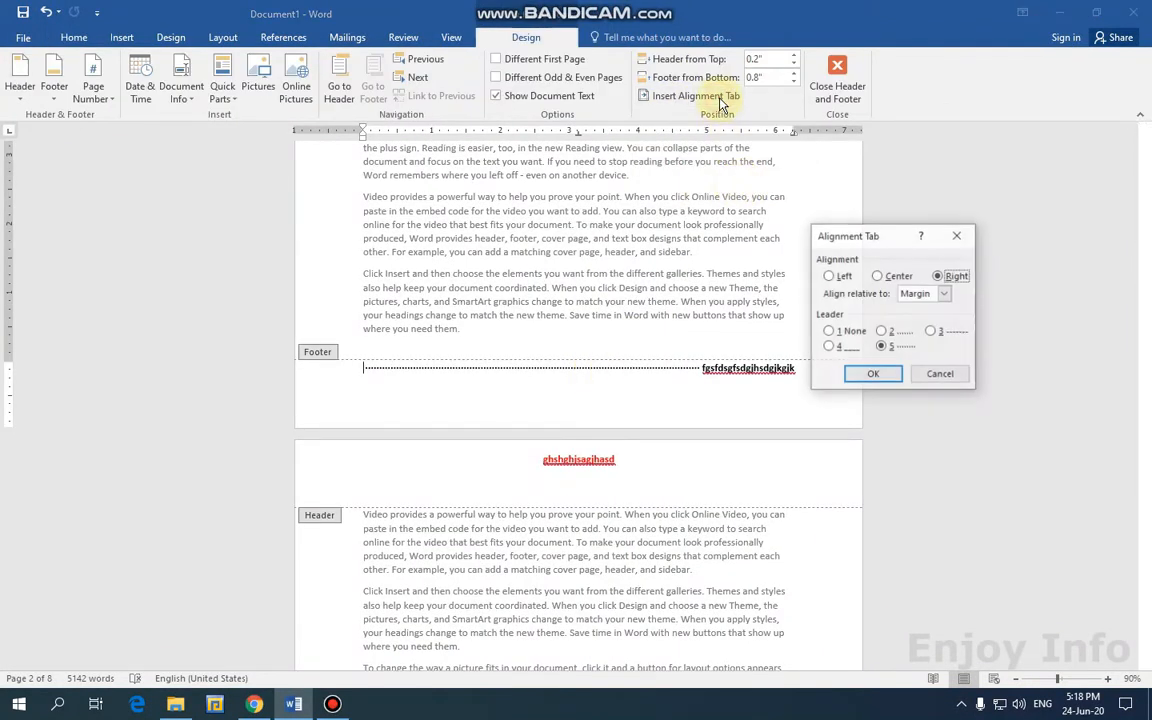
click(884, 332)
click(878, 374)
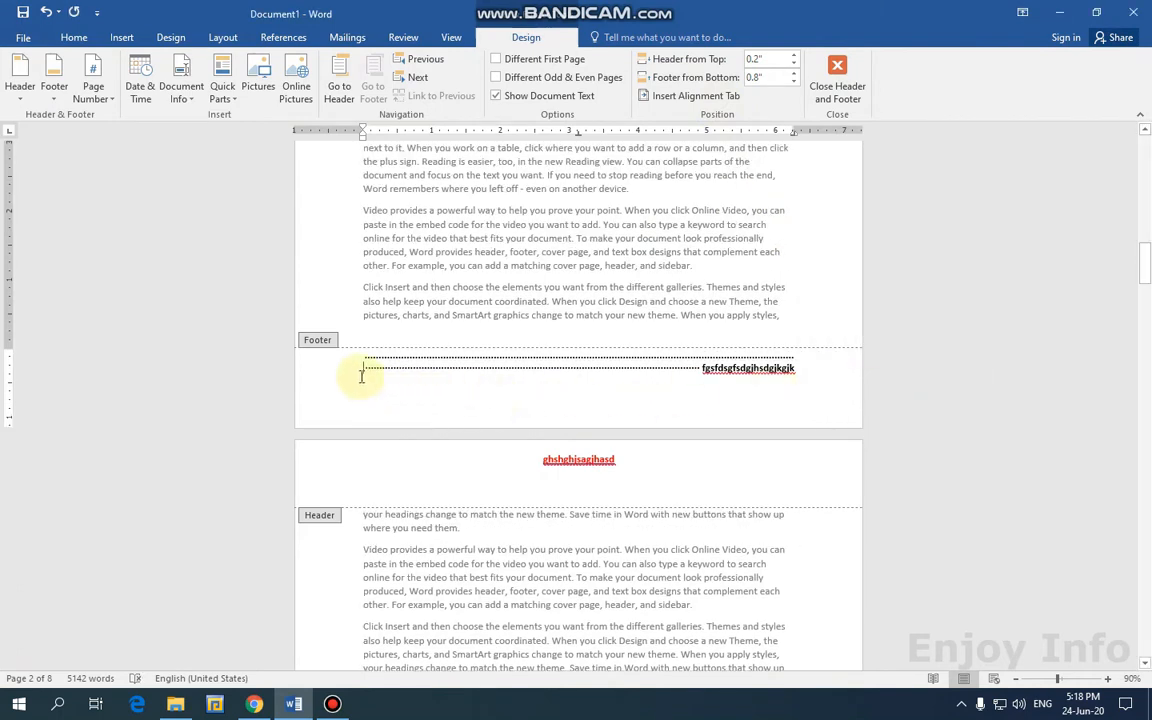
Delete the extra footer line and its text, then select the remaining leader.
drag(362, 376, 805, 370)
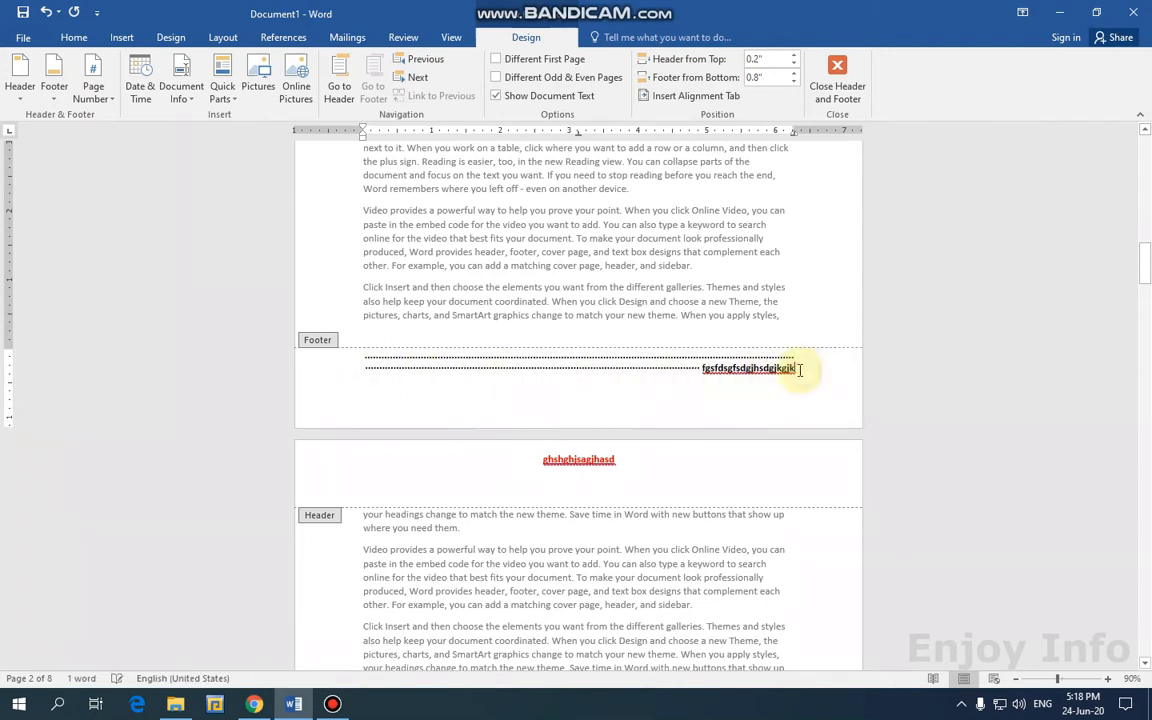
key(Delete)
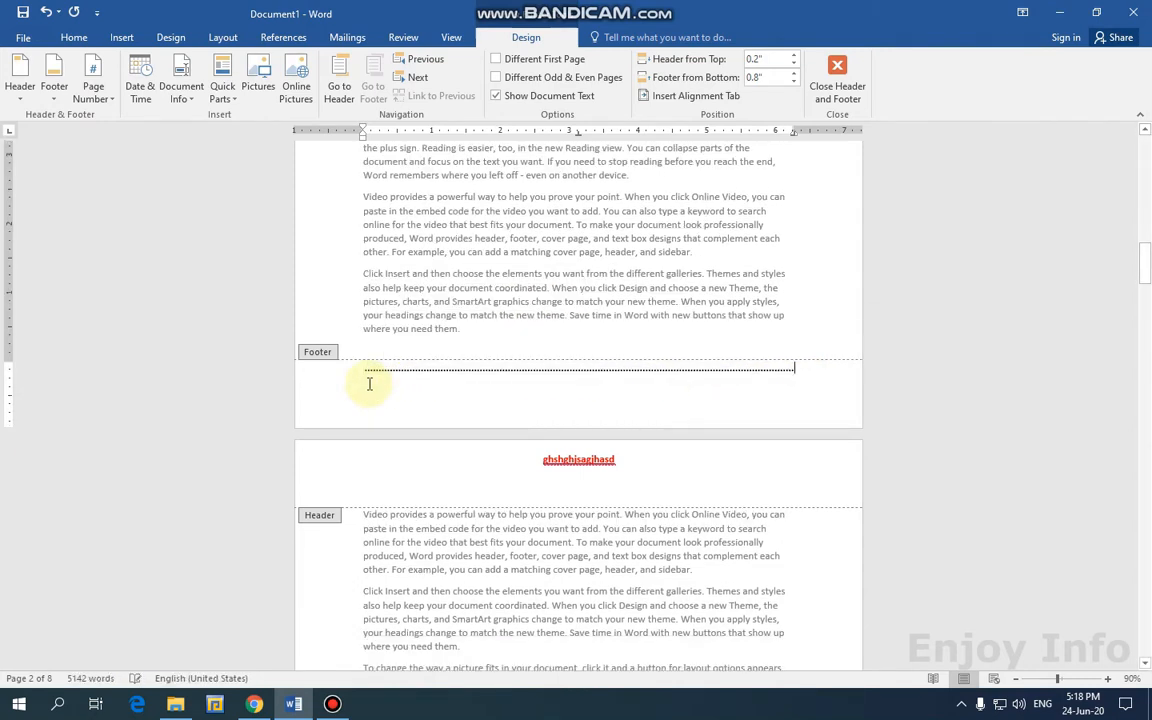
drag(818, 373, 424, 373)
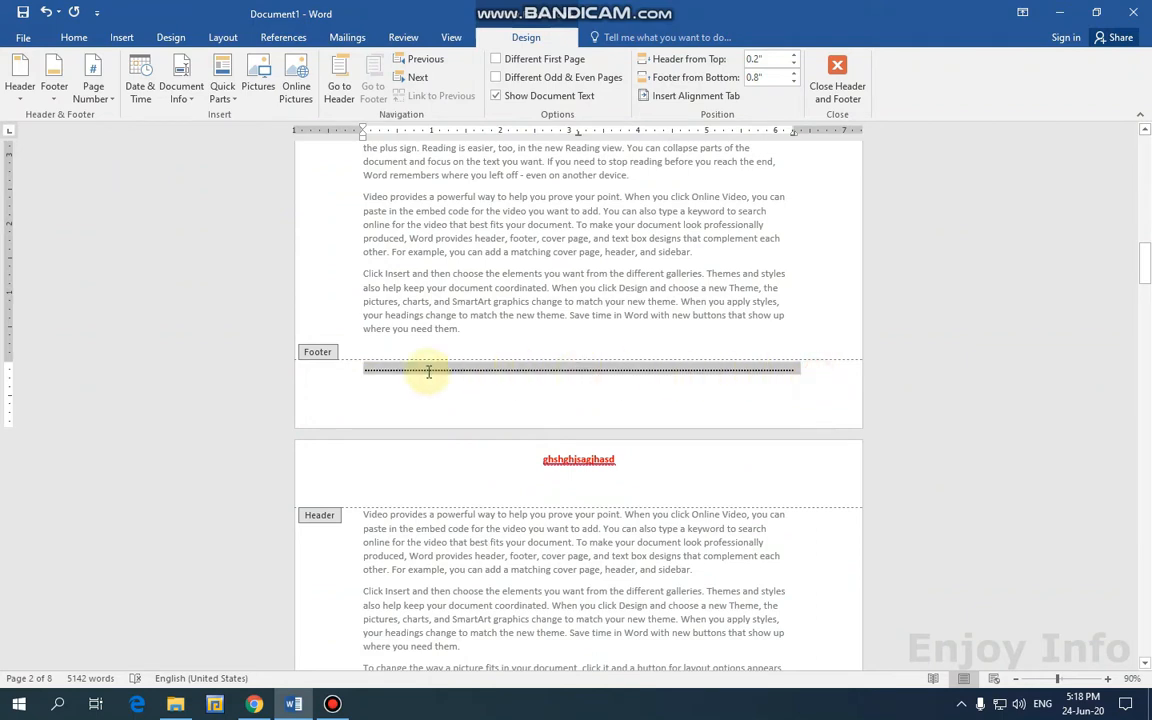
Insert a right alignment tab with underline leader 4, type filler text, and close the footer.
click(667, 96)
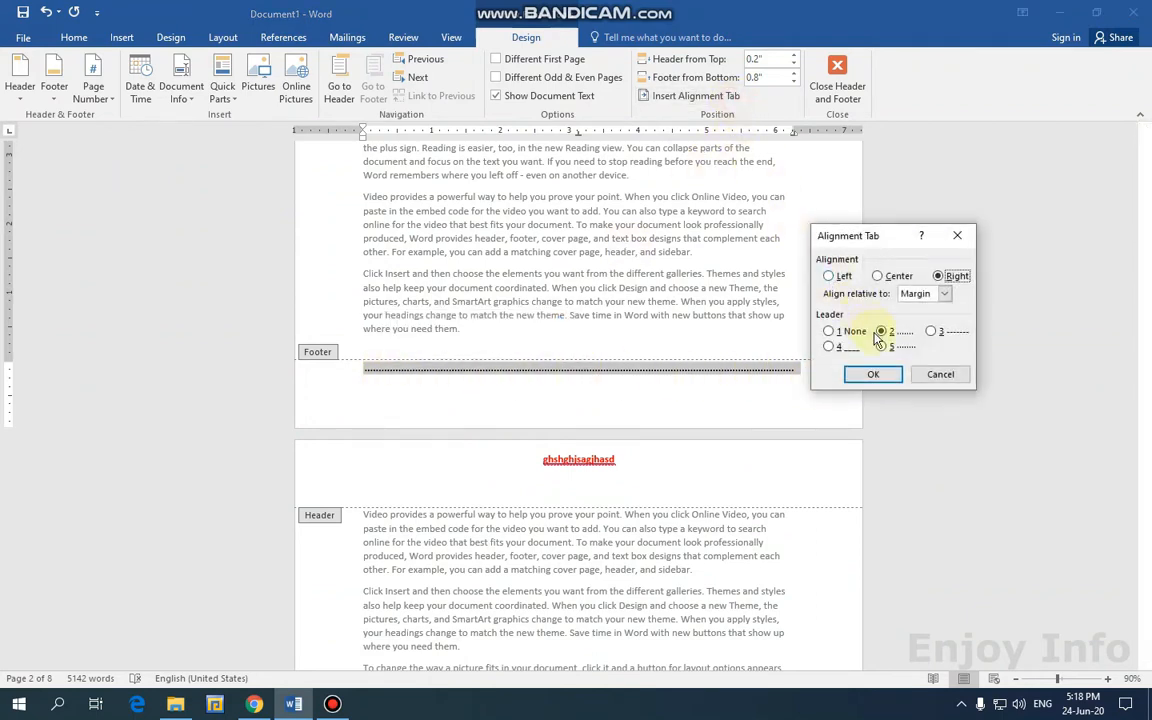
click(829, 346)
click(869, 373)
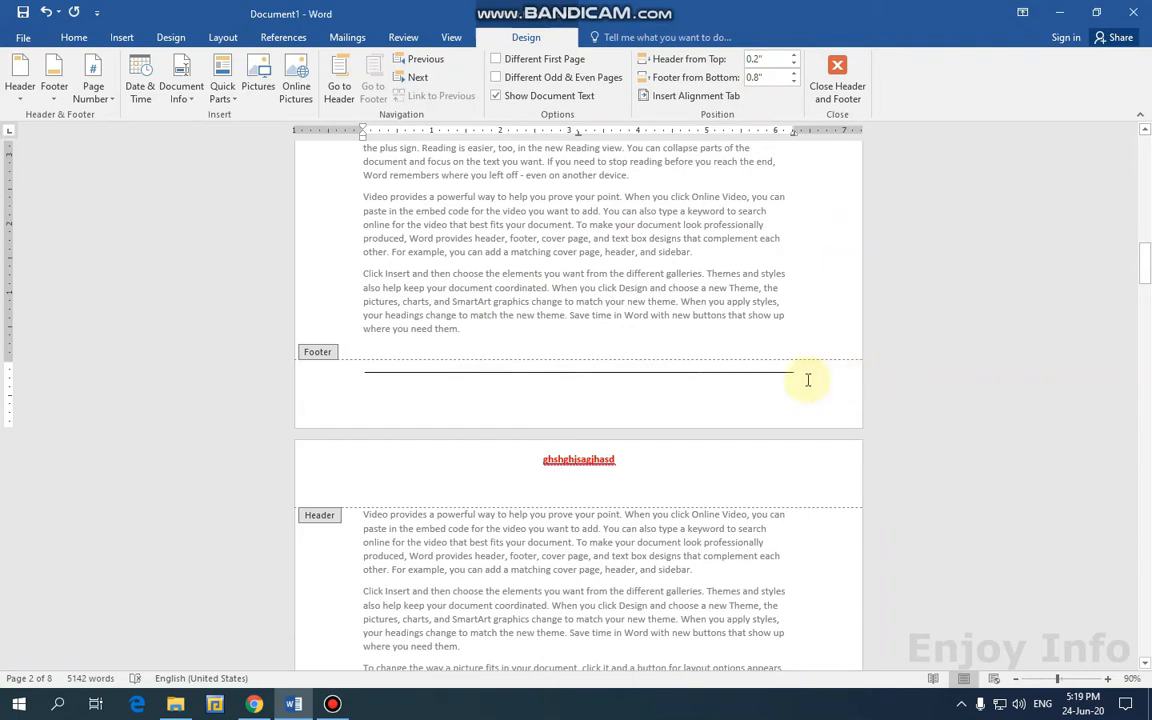
text(xgfddfgdgfdgfdf)
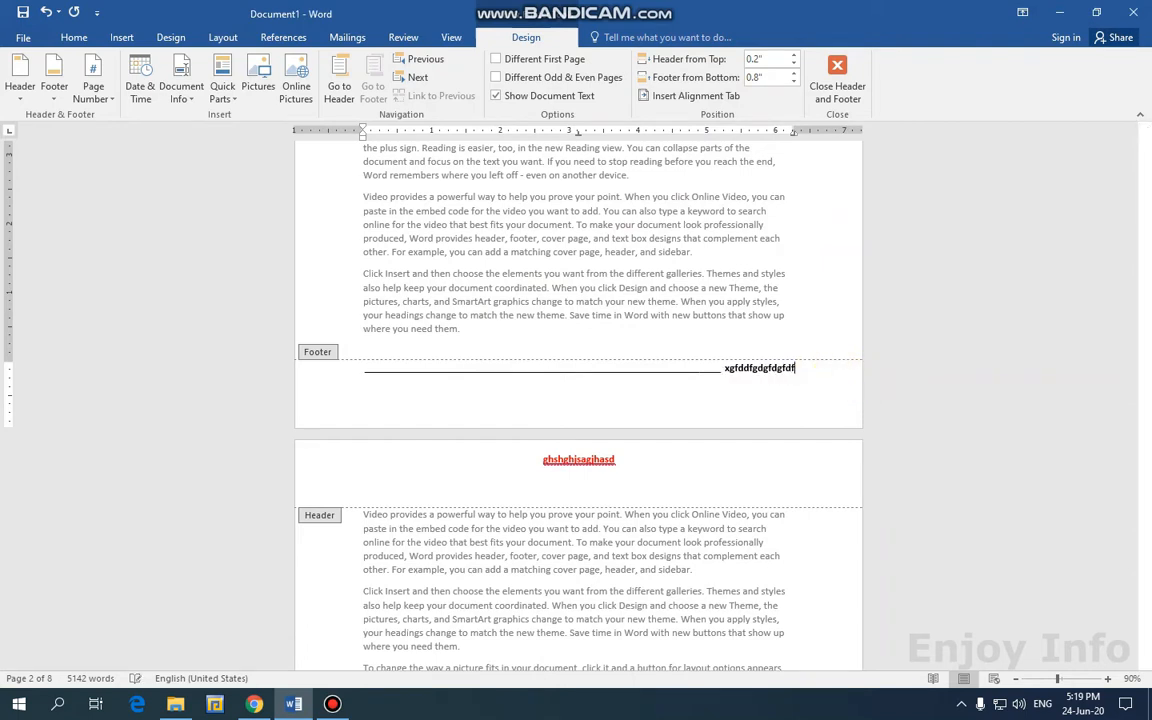
text(gdgfdgfdgfdgfdgfd)
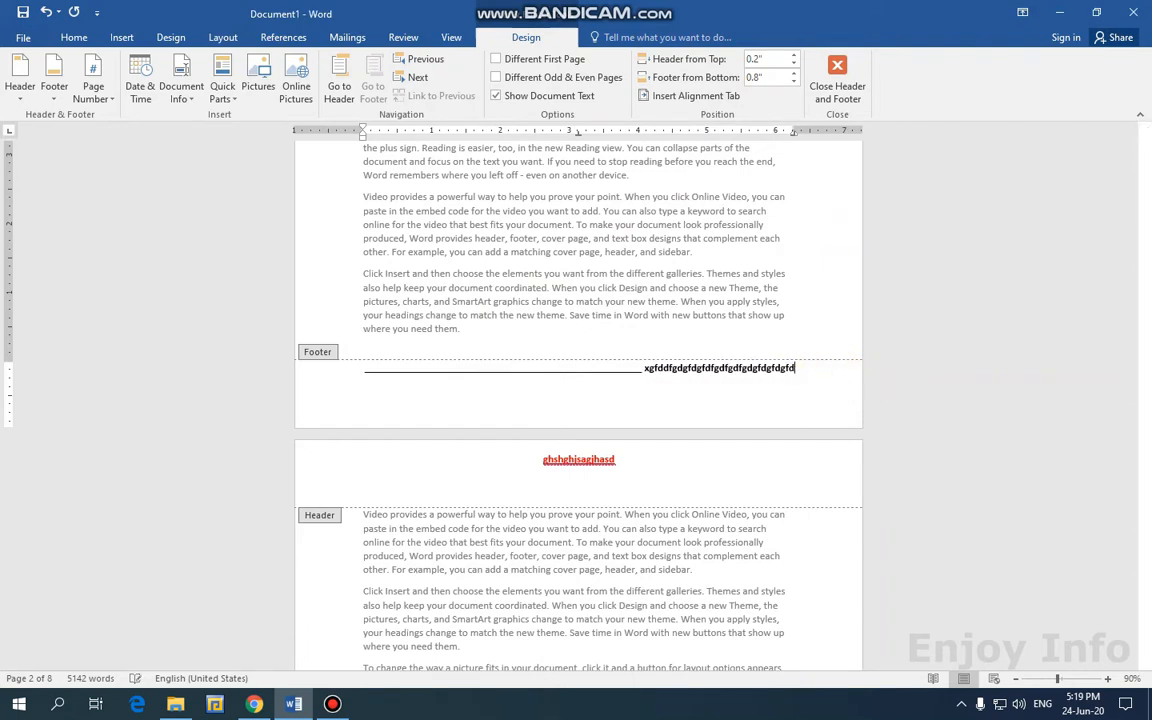
text(gfdfghdfghdfghdfghdf)
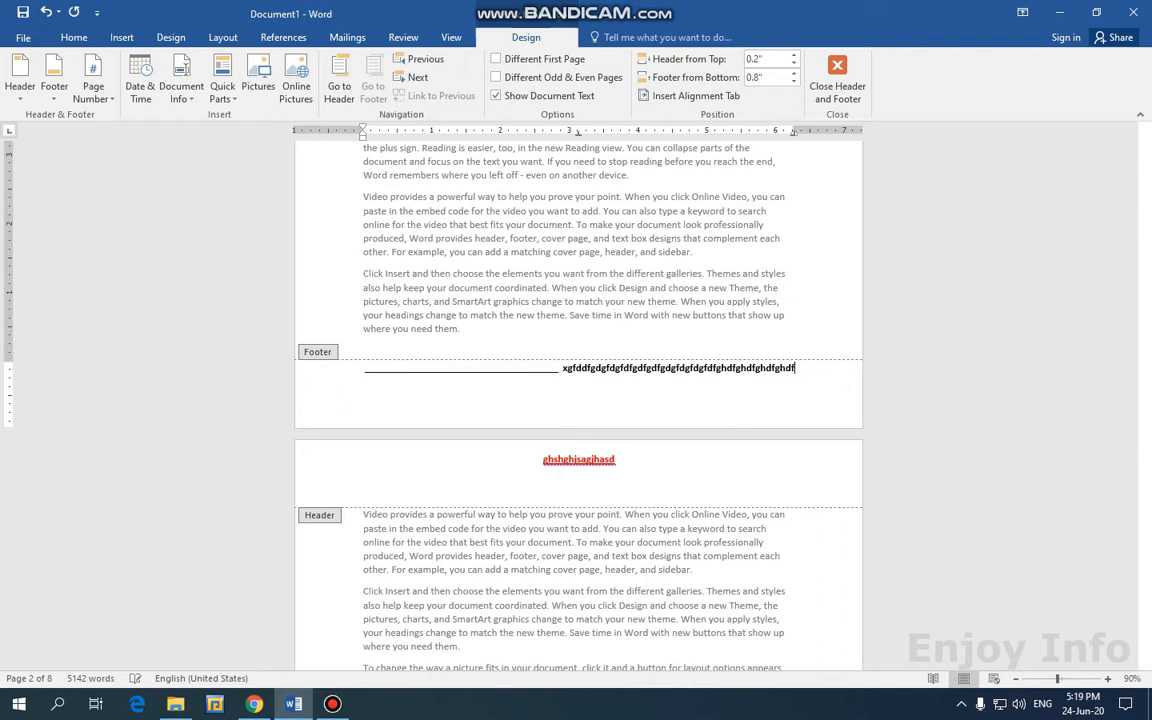
text(ghdfghdfghdfghdfghdfghd)
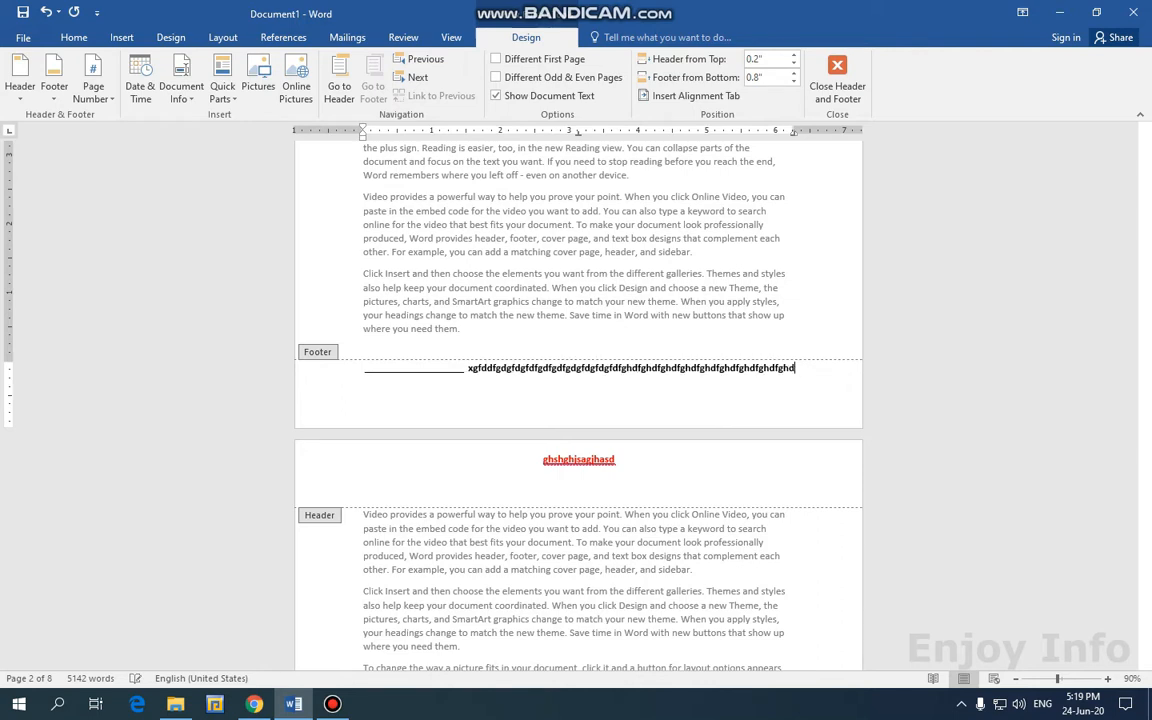
text(fghdfghdfhgdfghdfghd)
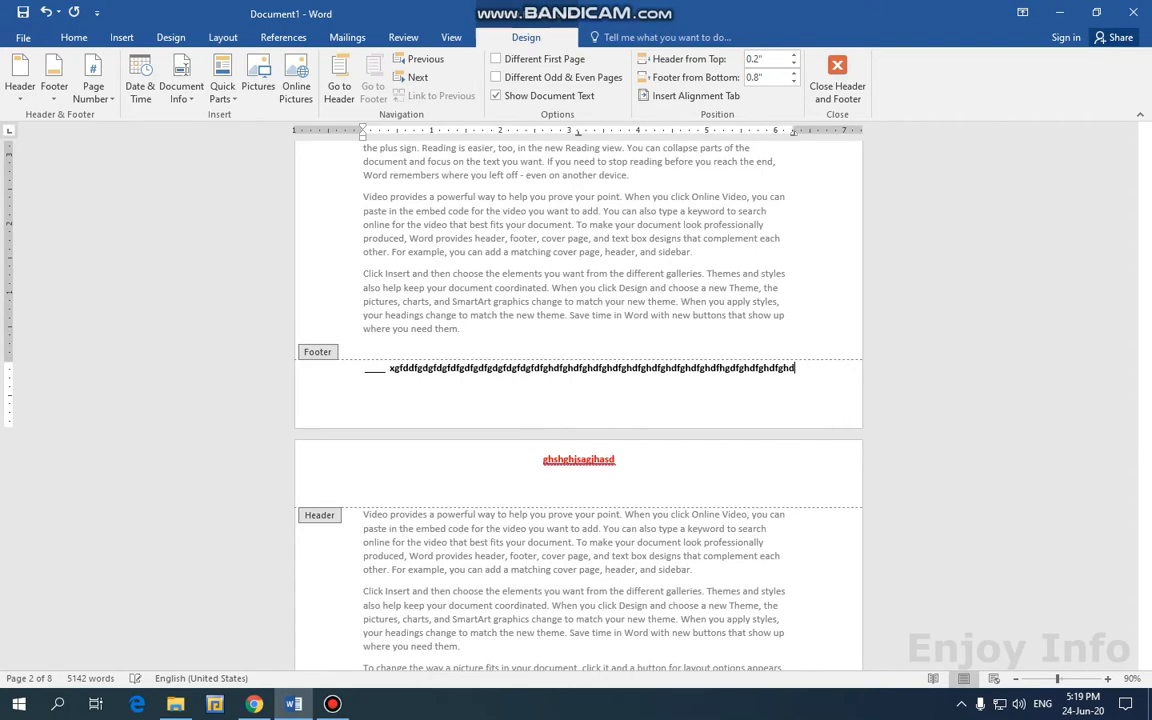
click(837, 80)
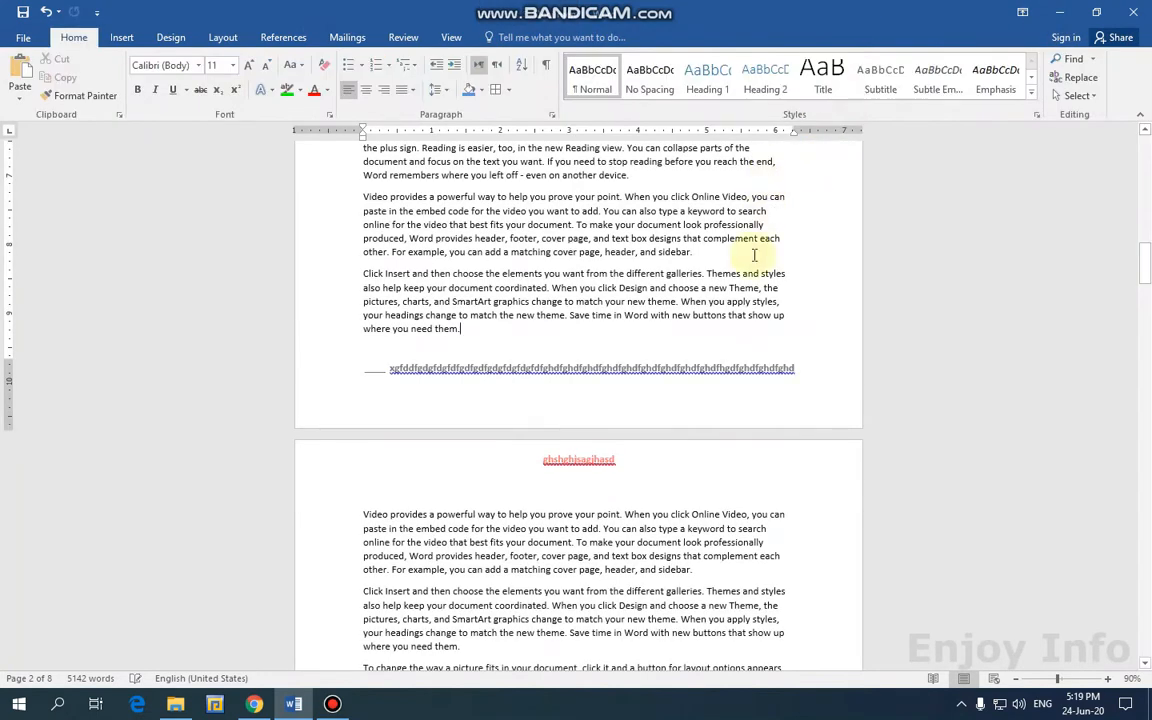
Switch to the Insert tab and reopen the page 3 footer, with its underline leader, for editing.
scroll(484, 428, down, 10)
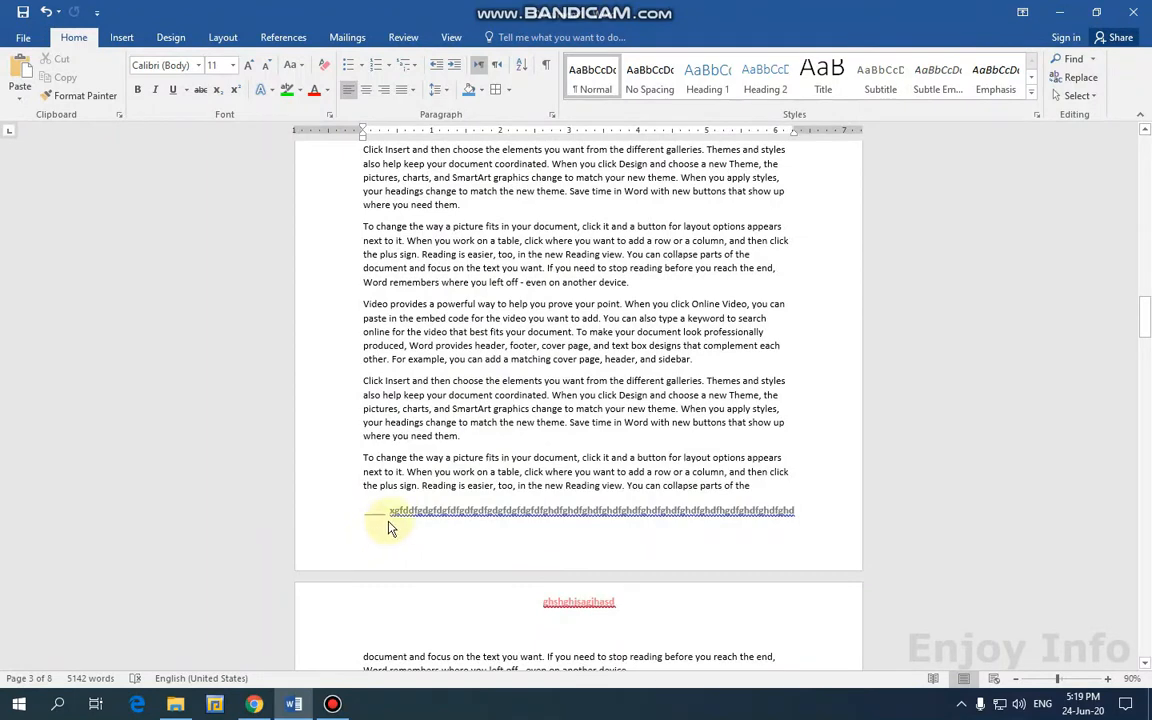
scroll(670, 520, up, 3)
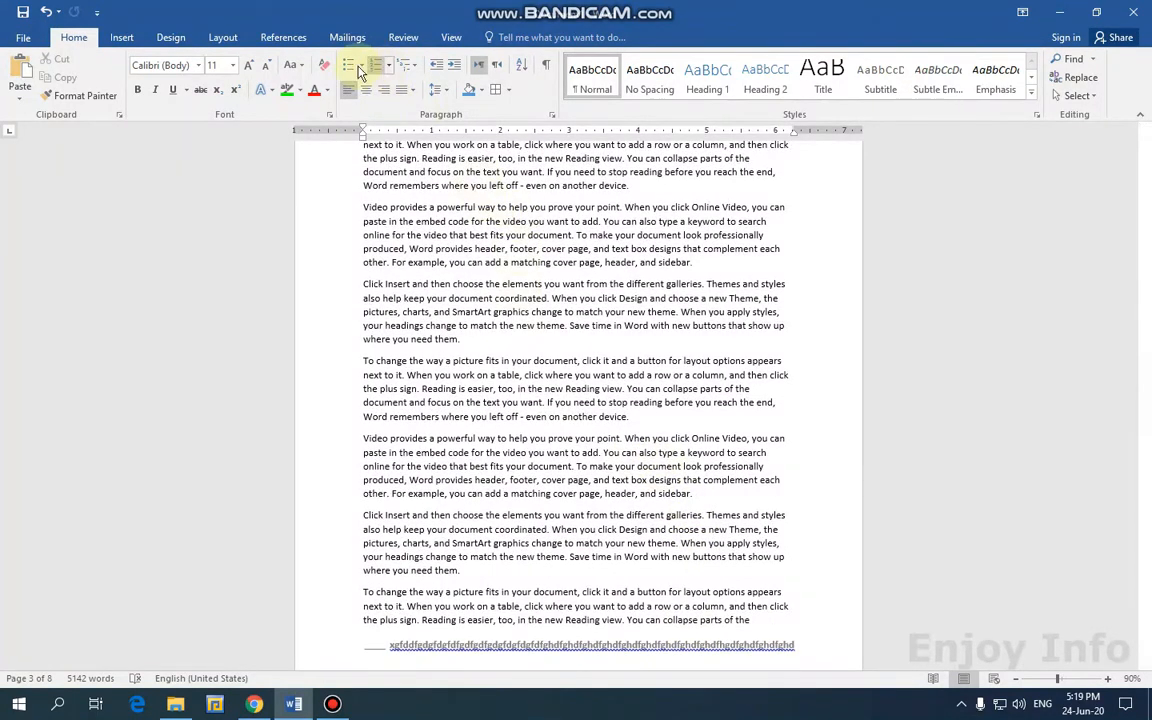
click(116, 39)
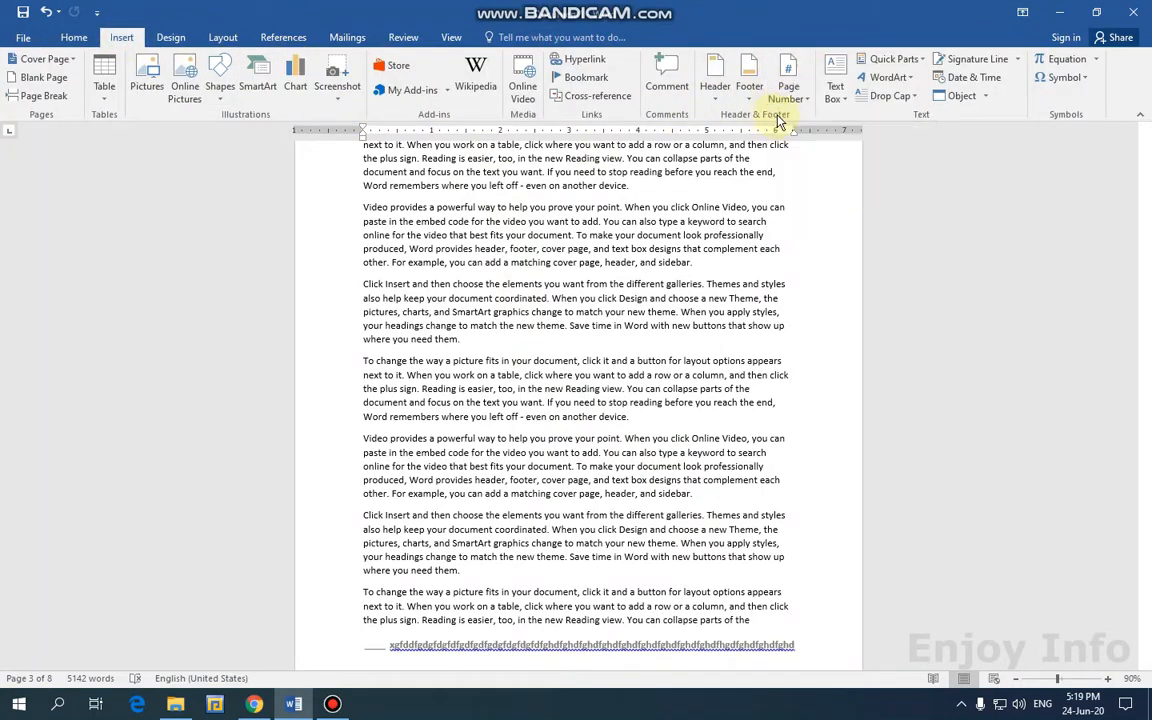
scroll(555, 514, down, 3)
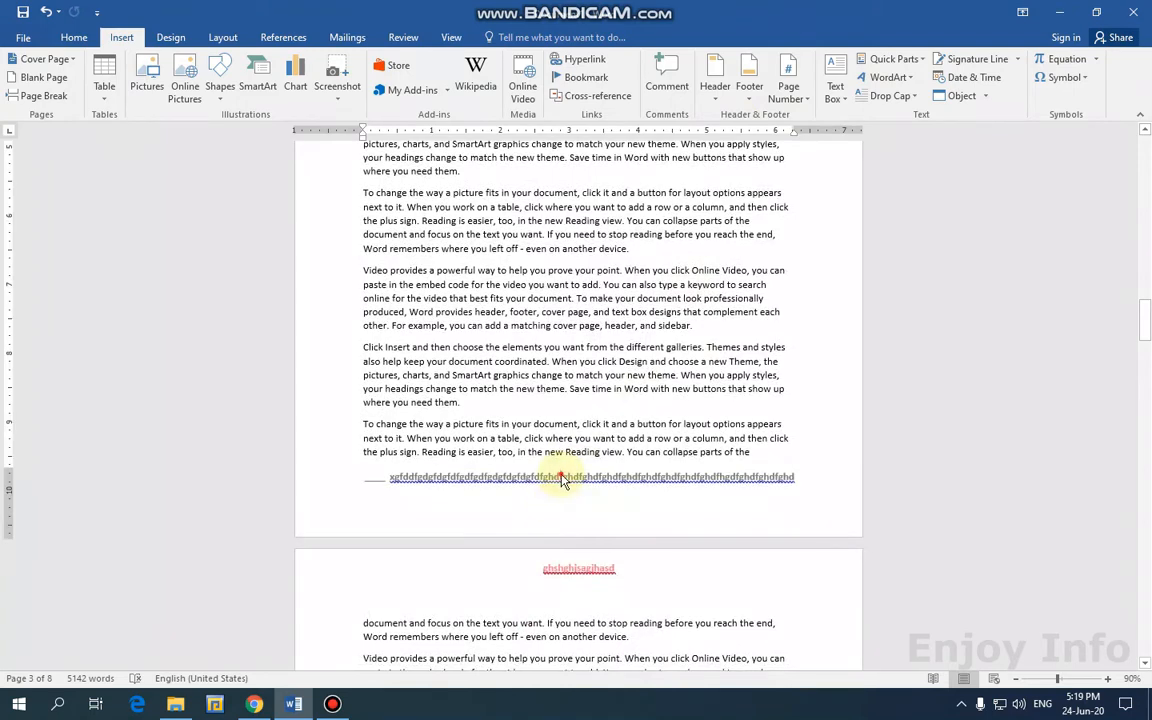
double_click(560, 476)
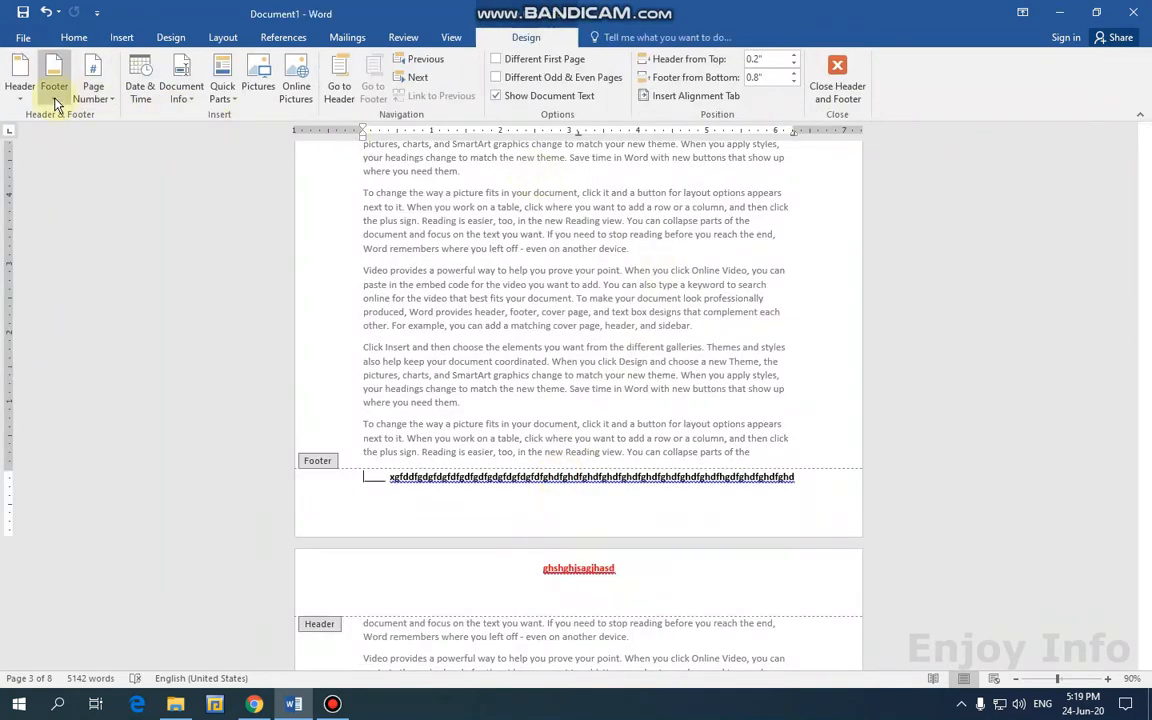
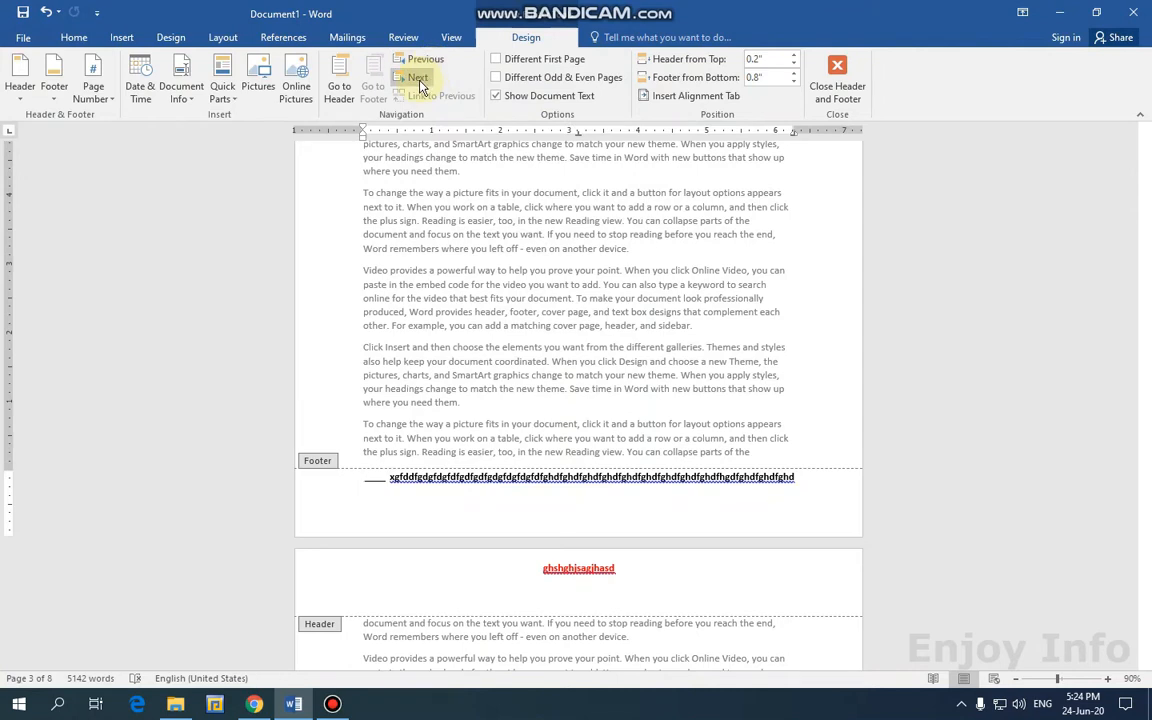
Remove the red placeholder header text and the old footer text.
click(24, 100)
click(50, 656)
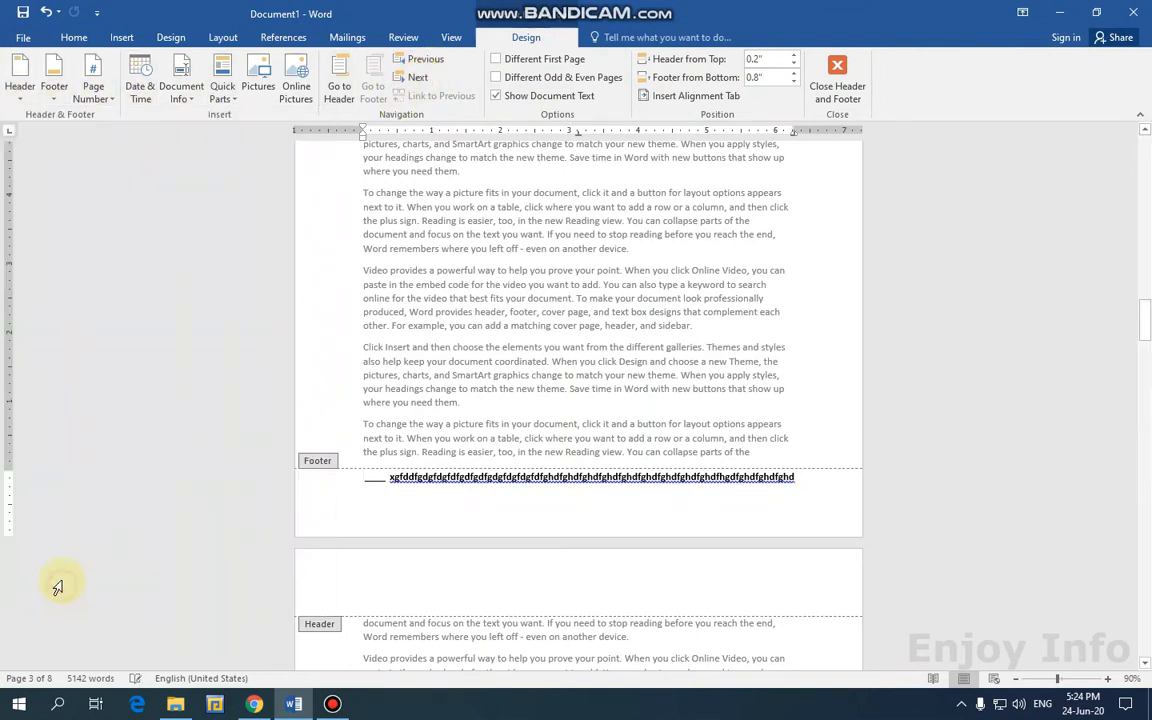
click(54, 92)
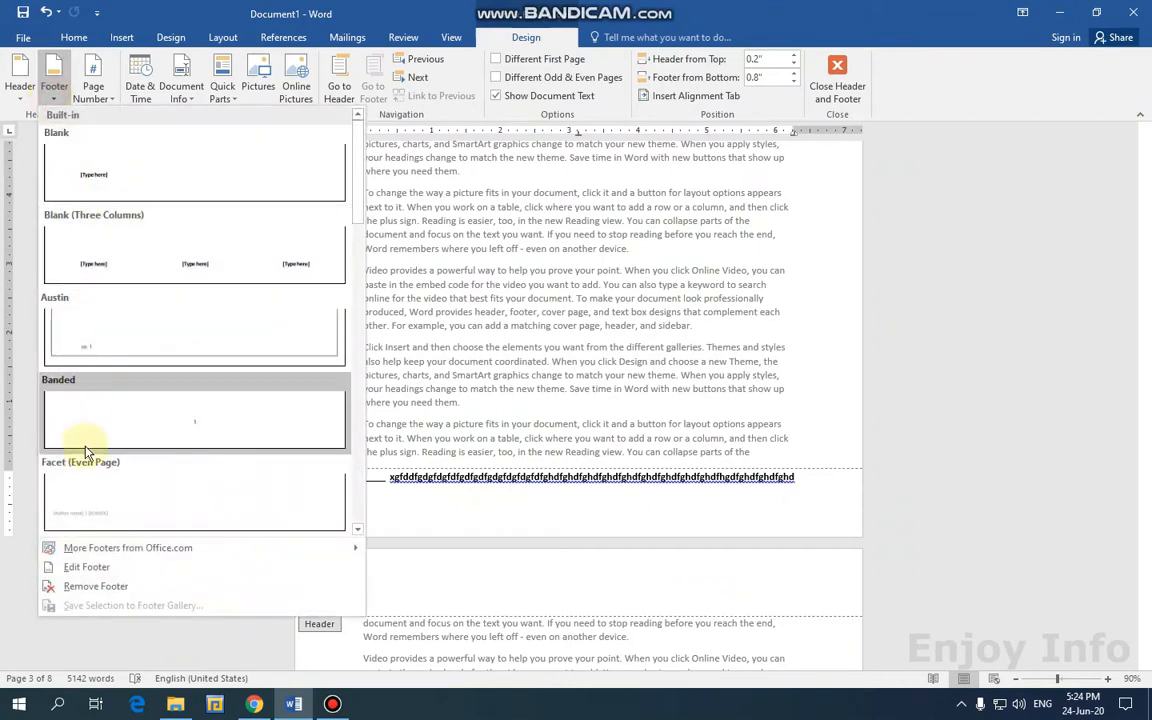
click(92, 586)
scroll(977, 368, up, 3)
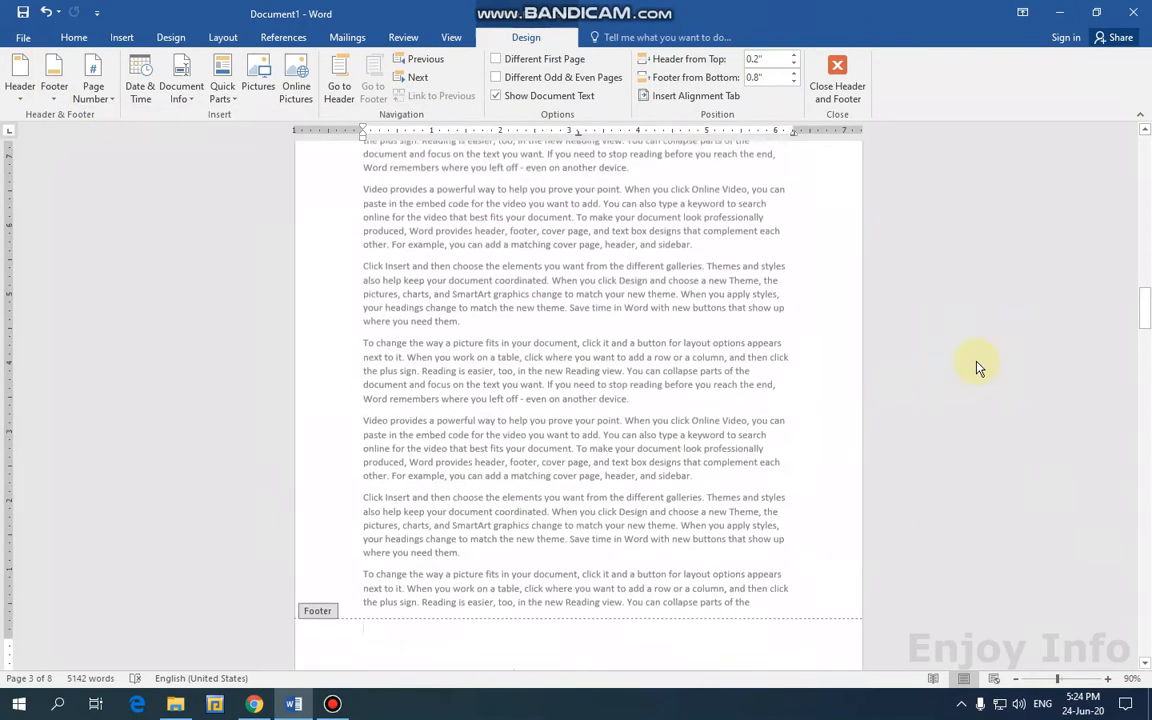
drag(1146, 307, 1146, 558)
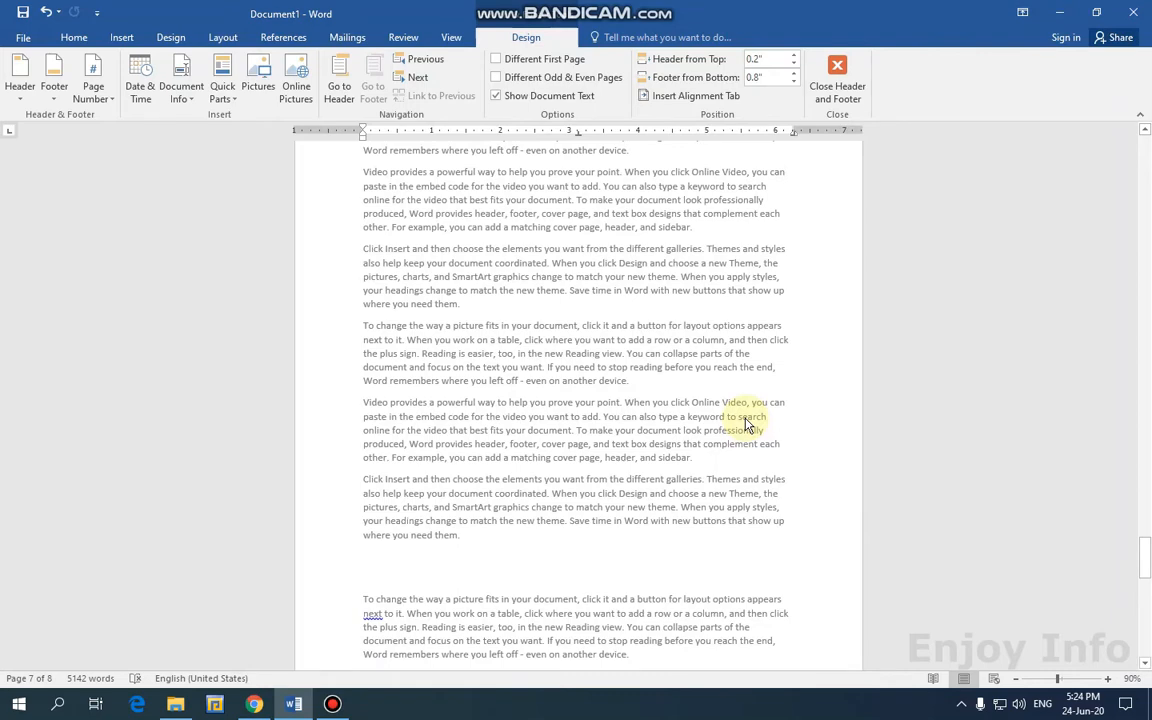
Apply Different First Page and Different Odd & Even Pages, then return to the top of page 1.
click(746, 420)
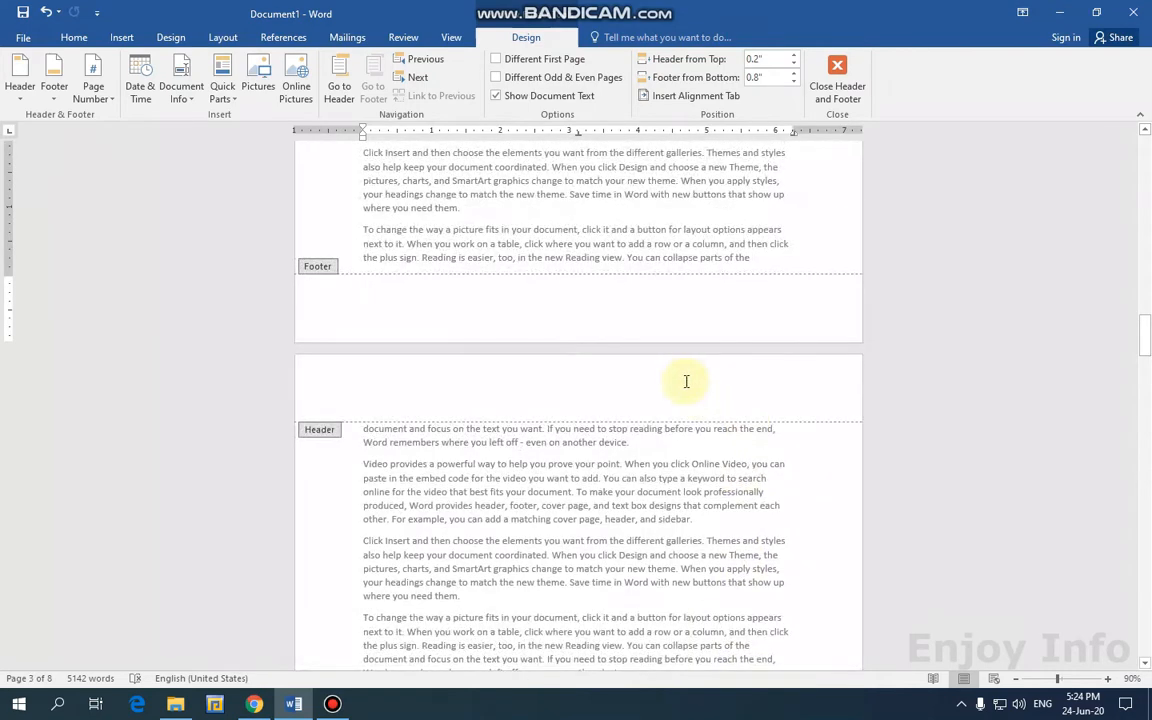
click(930, 401)
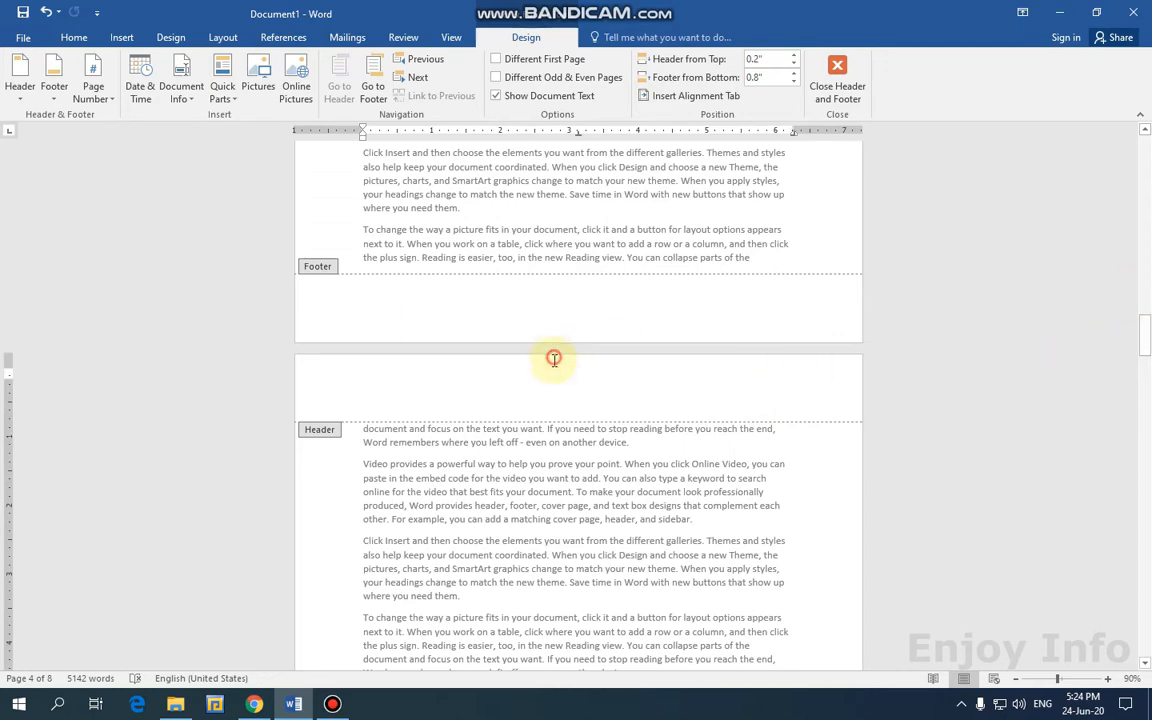
double_click(605, 533)
key(ctrl+Home)
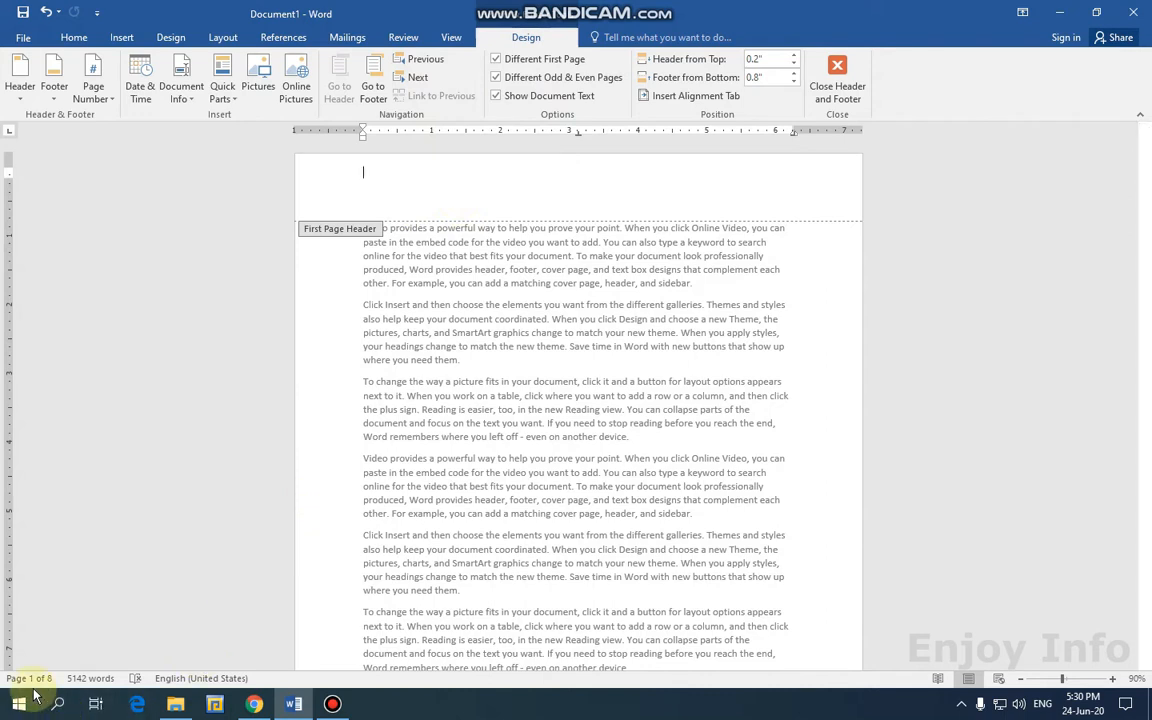
Insert the blue Banded header on page 1, undo stray typing, and reopen it for editing.
click(21, 97)
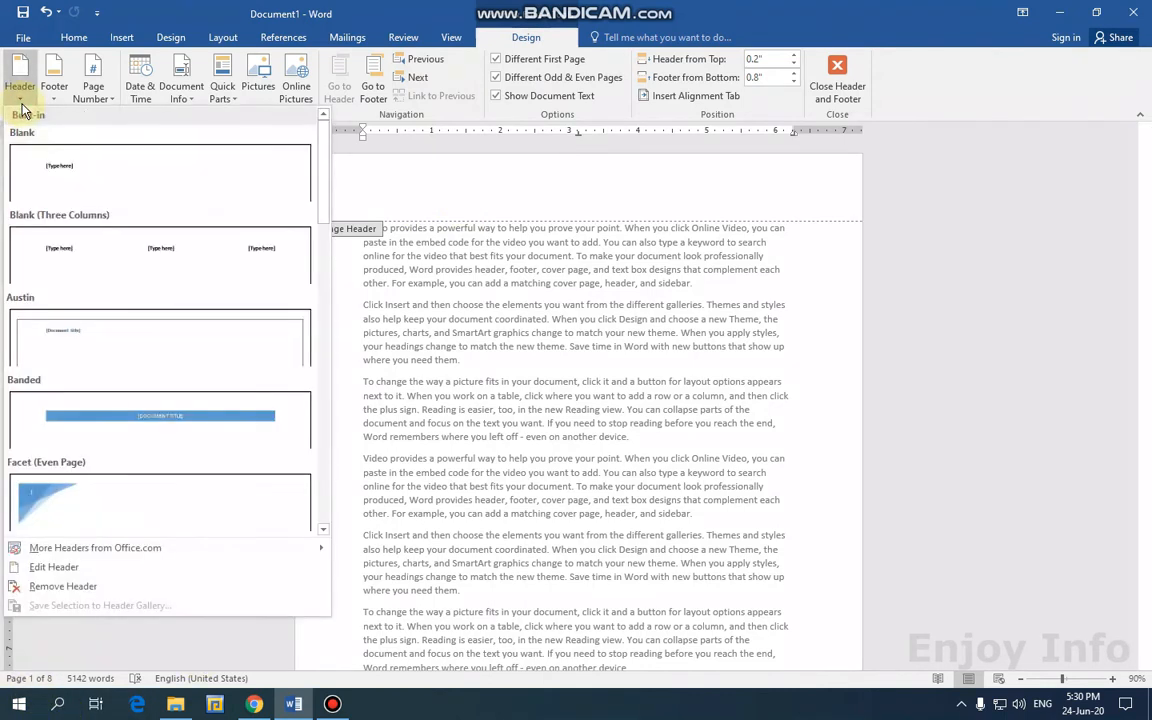
click(96, 424)
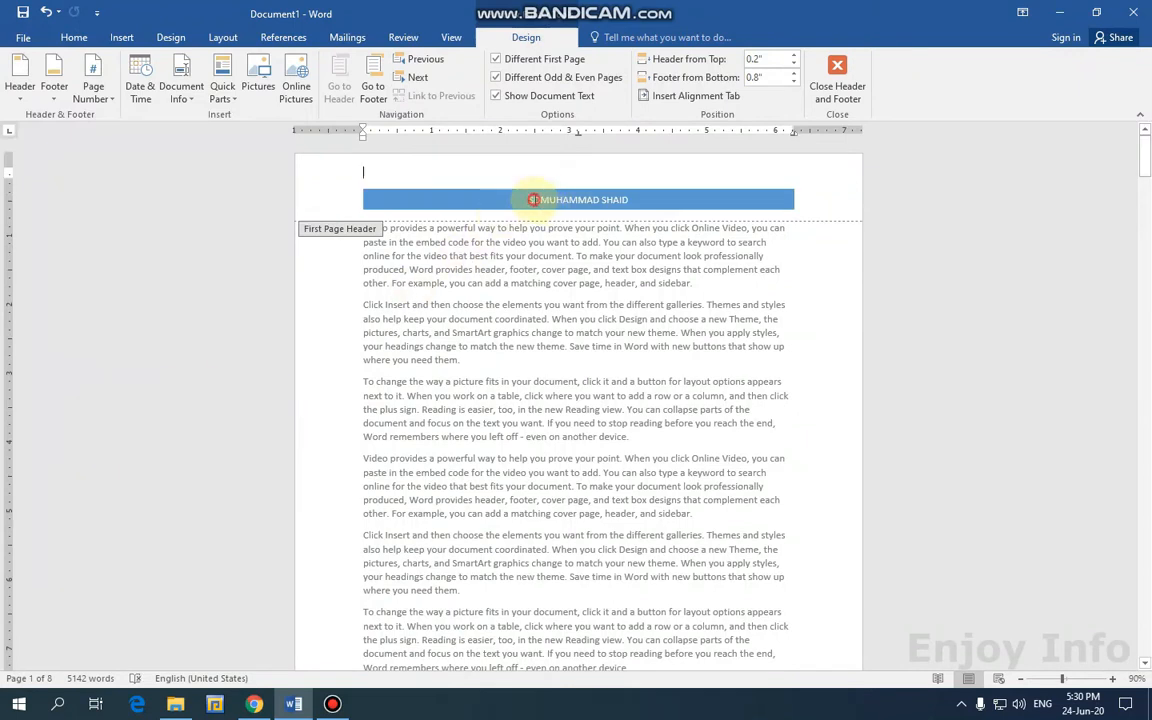
click(533, 199)
key(ctrl+z)
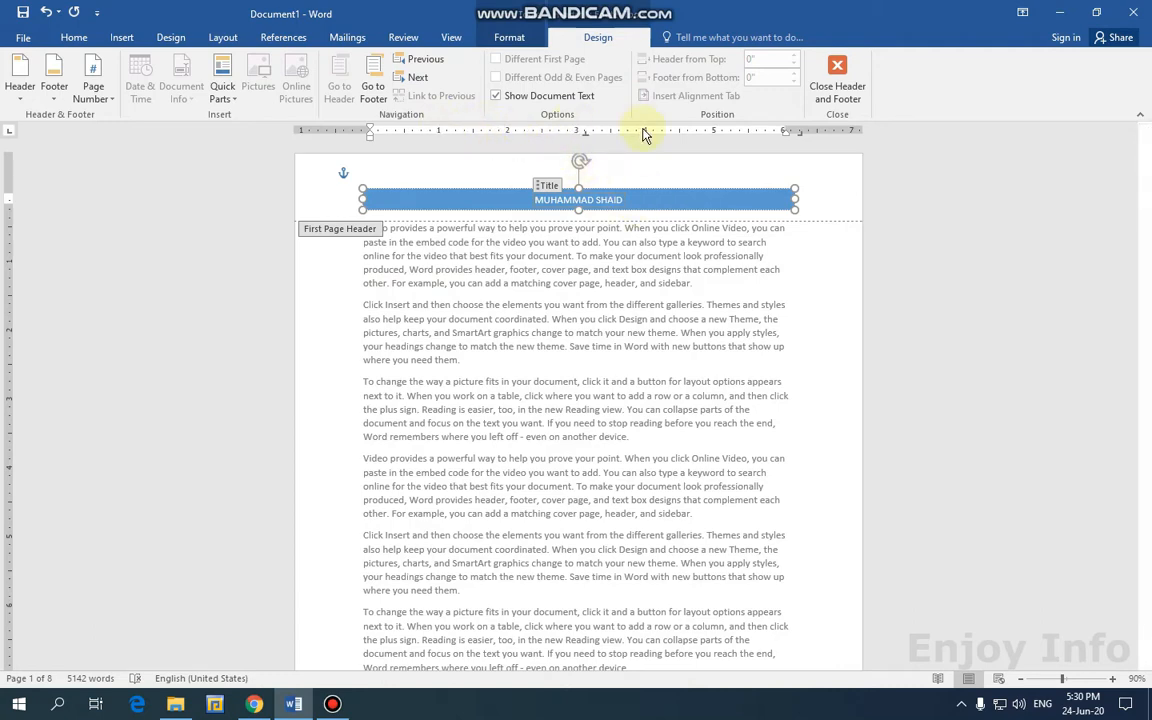
click(835, 92)
scroll(603, 280, down, 1)
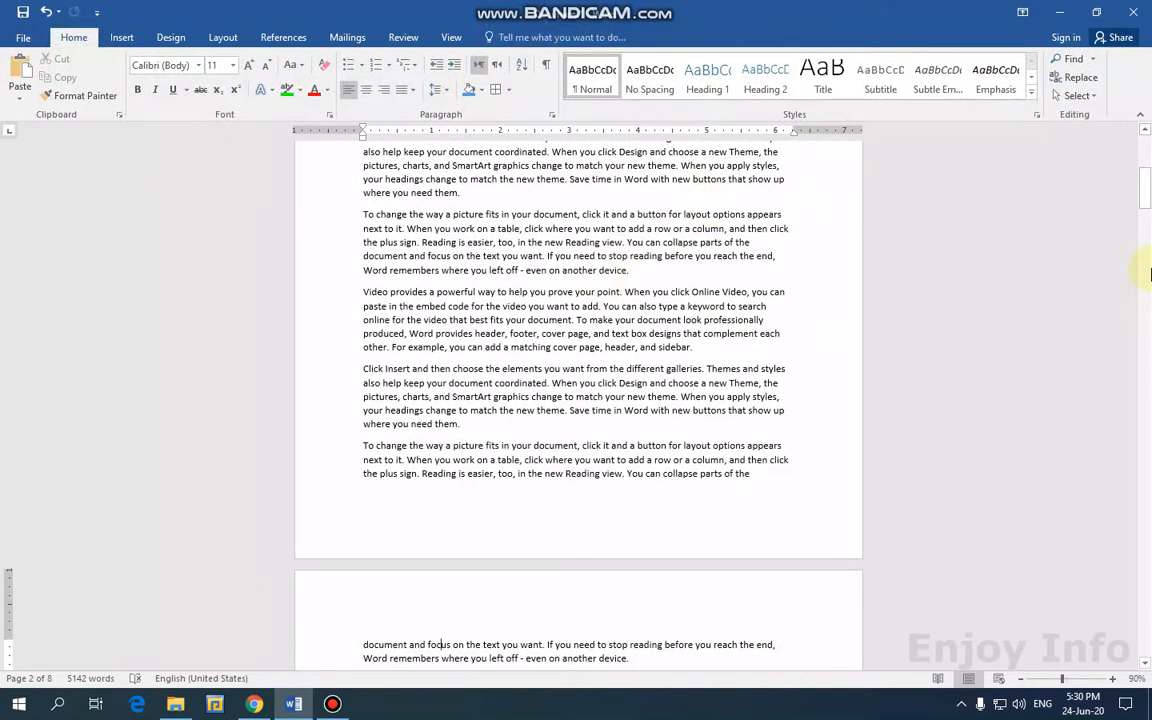
drag(1146, 182, 1148, 105)
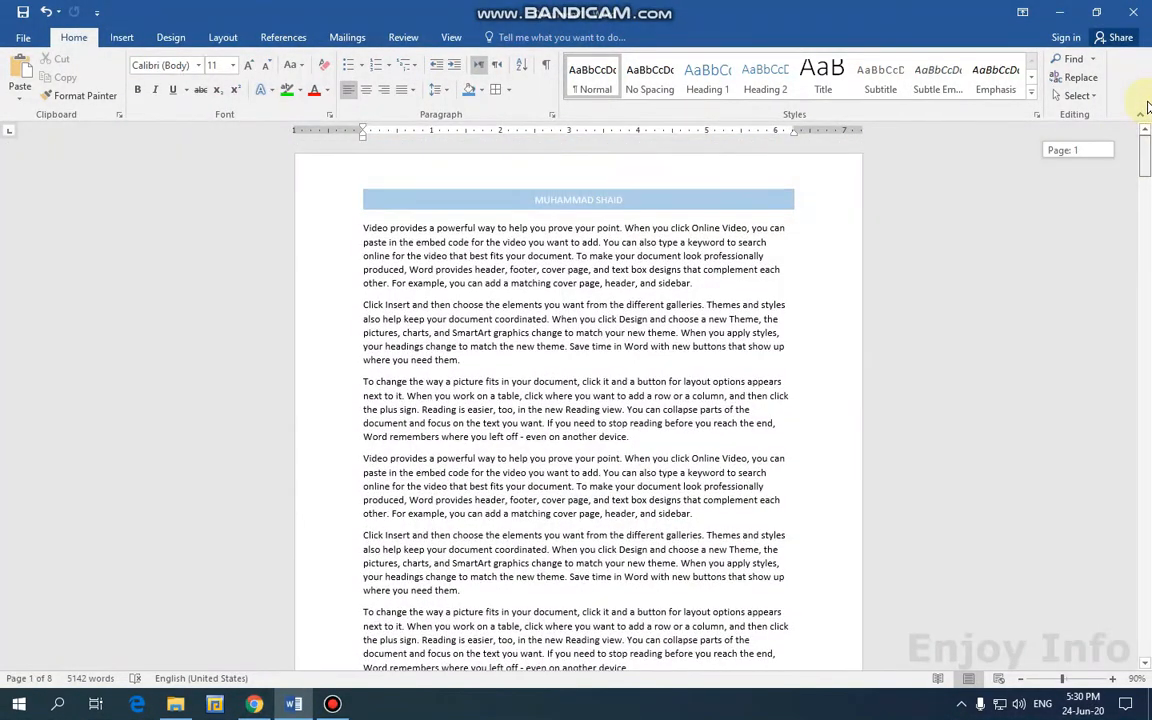
double_click(674, 200)
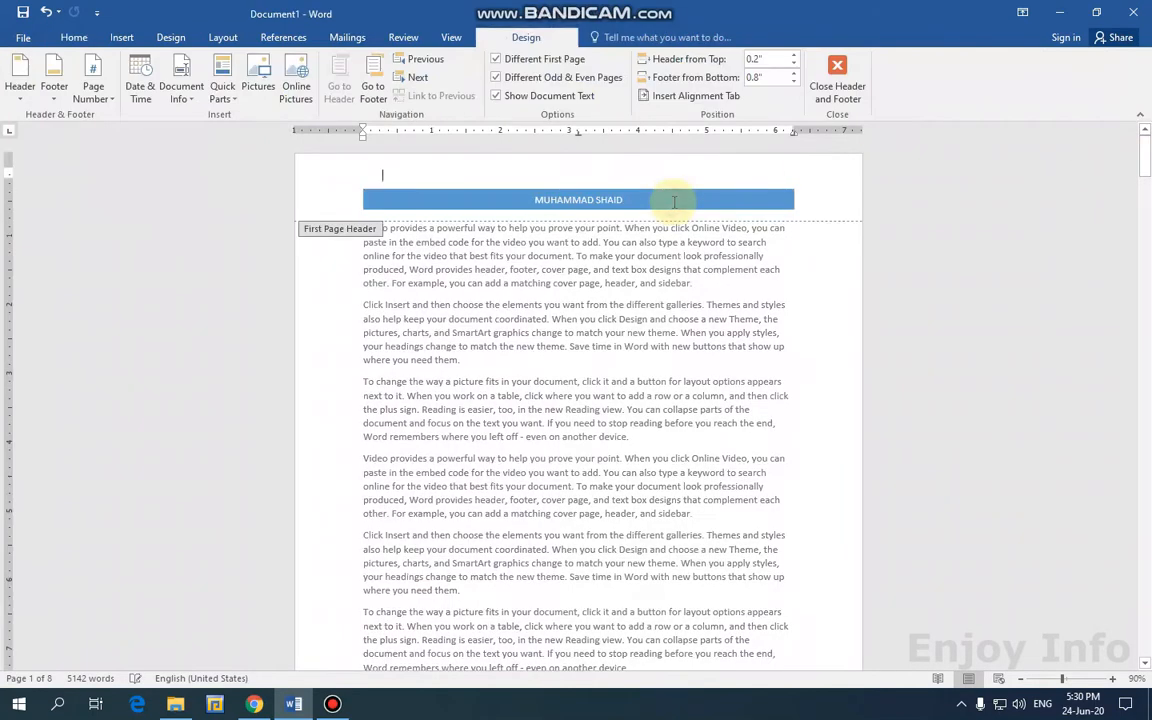
Insert the orange Integral header on even pages and type 'EVEN P' into its bar.
click(409, 80)
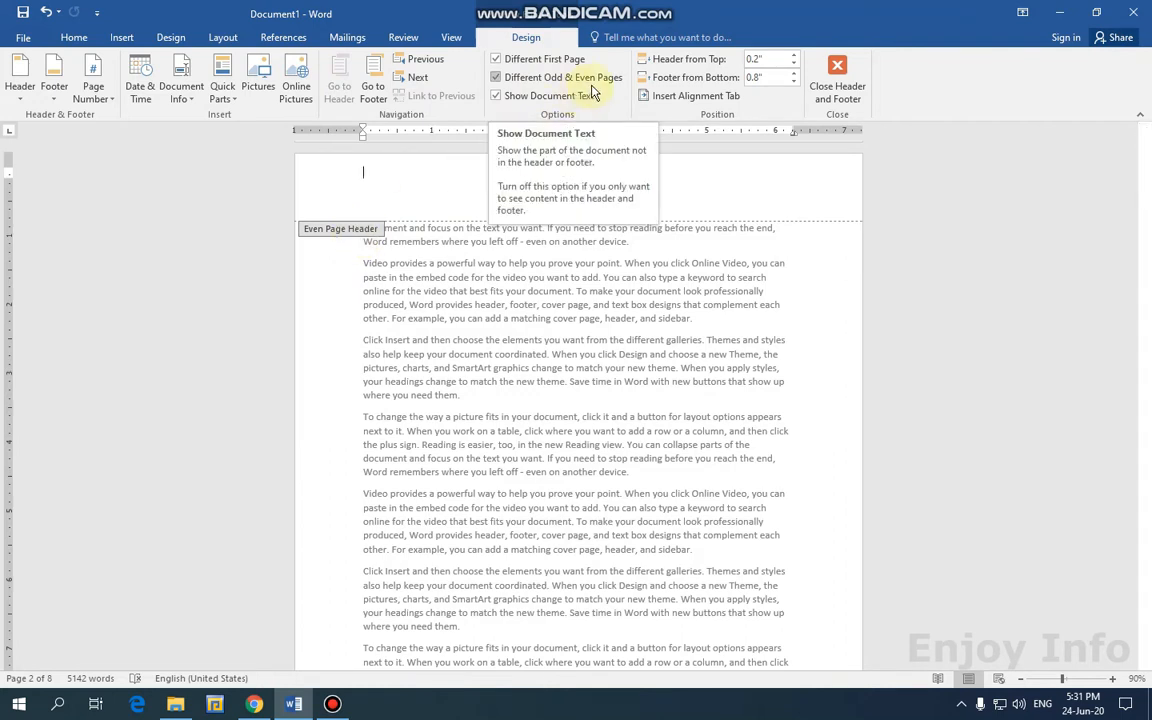
click(20, 80)
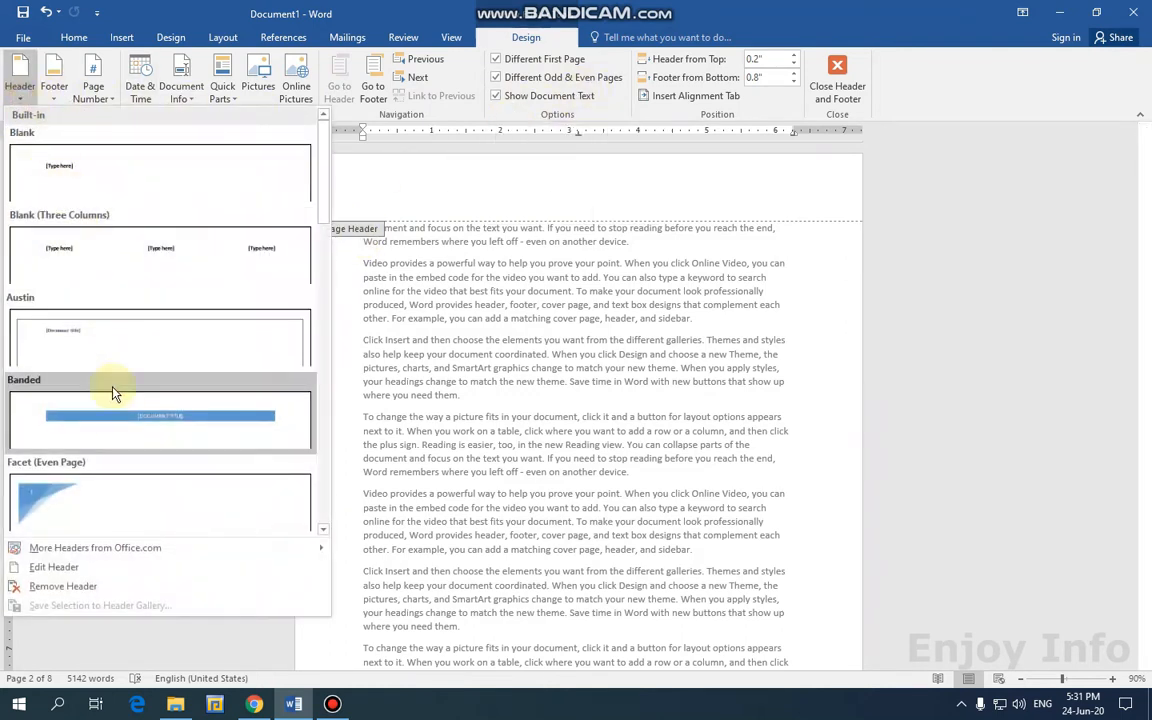
scroll(195, 401, down, 3)
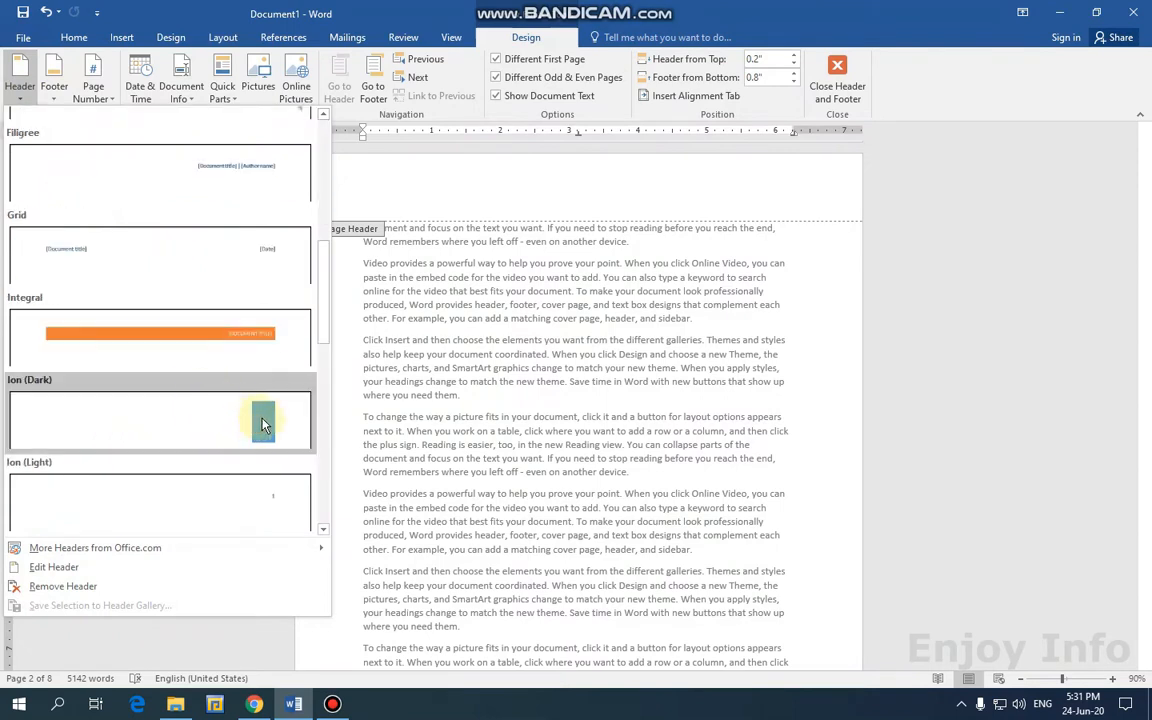
click(159, 337)
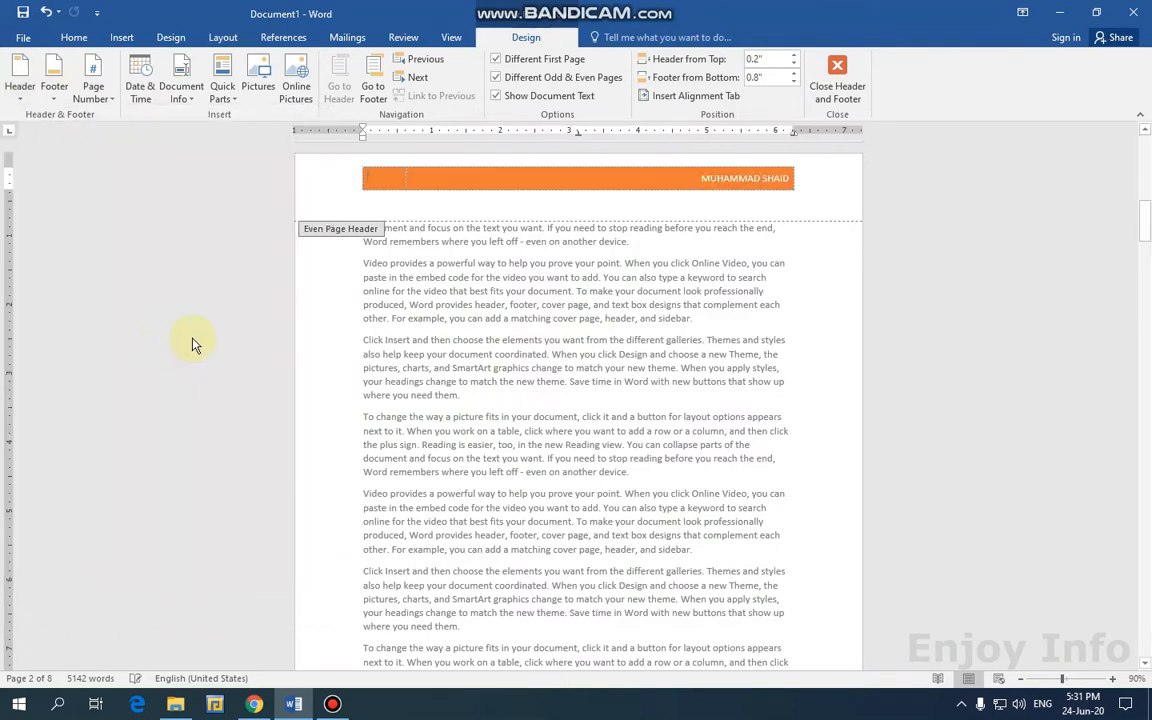
click(390, 180)
text(E)
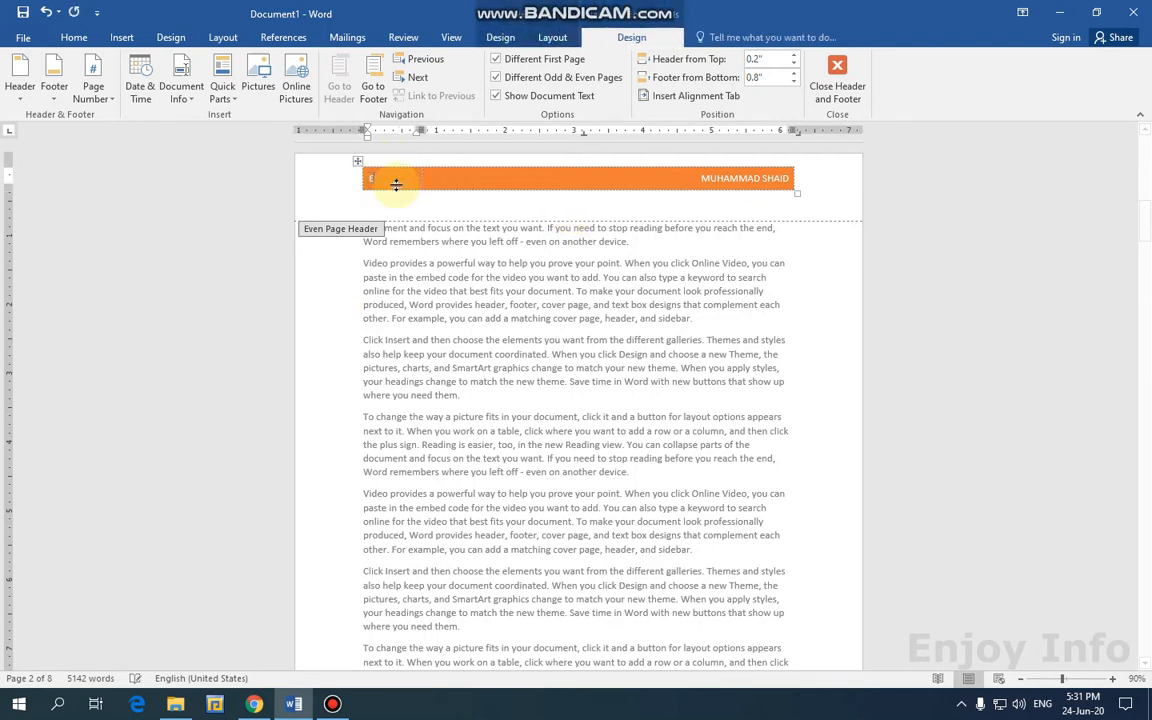
text(VEN)
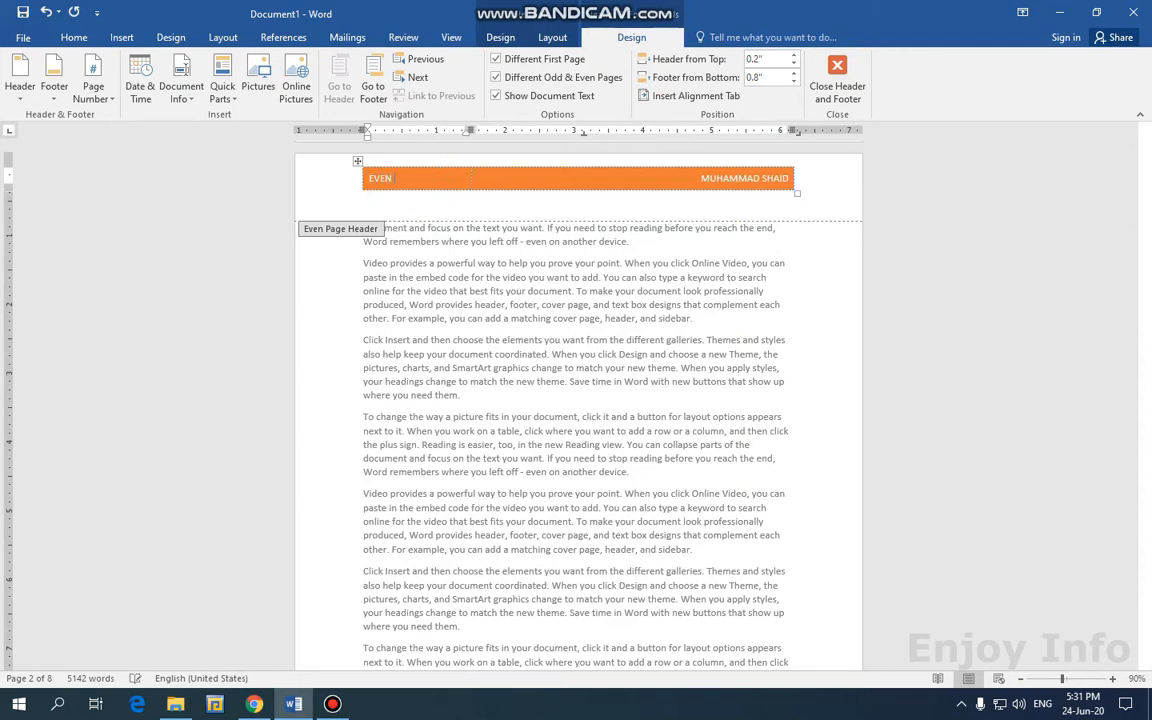
text( PAGE)
click(412, 80)
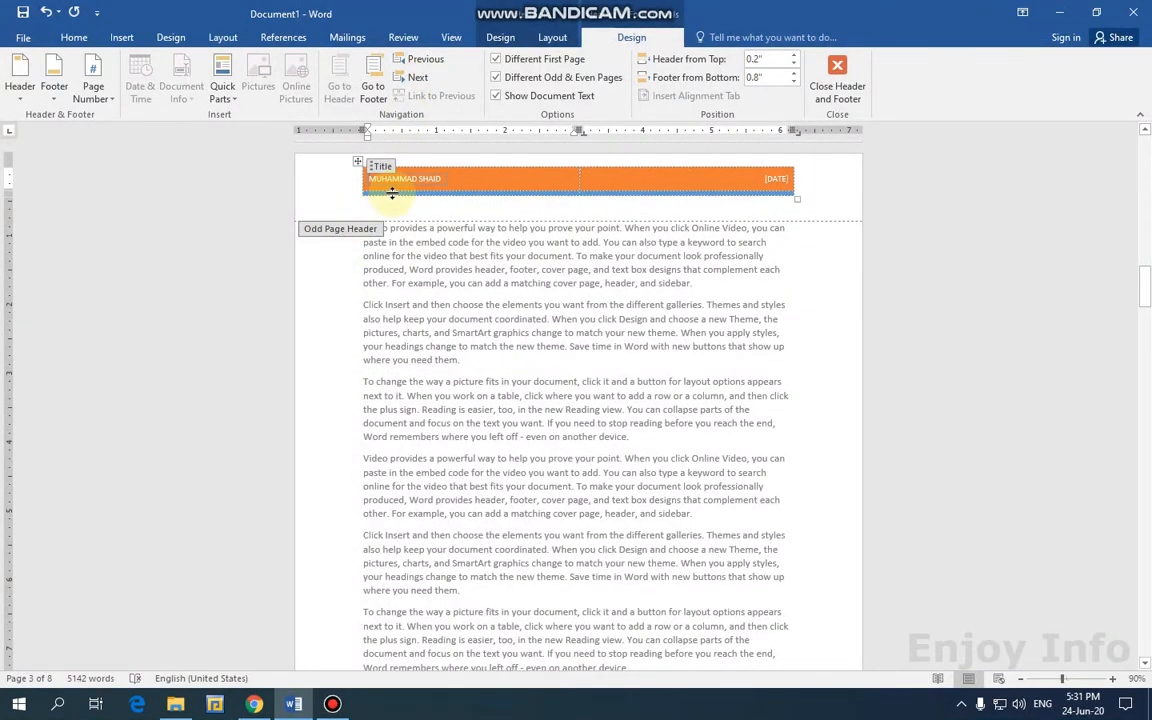
Replace the odd-page header's title text with 'ODD PAGE'.
scroll(405, 226, up, 10)
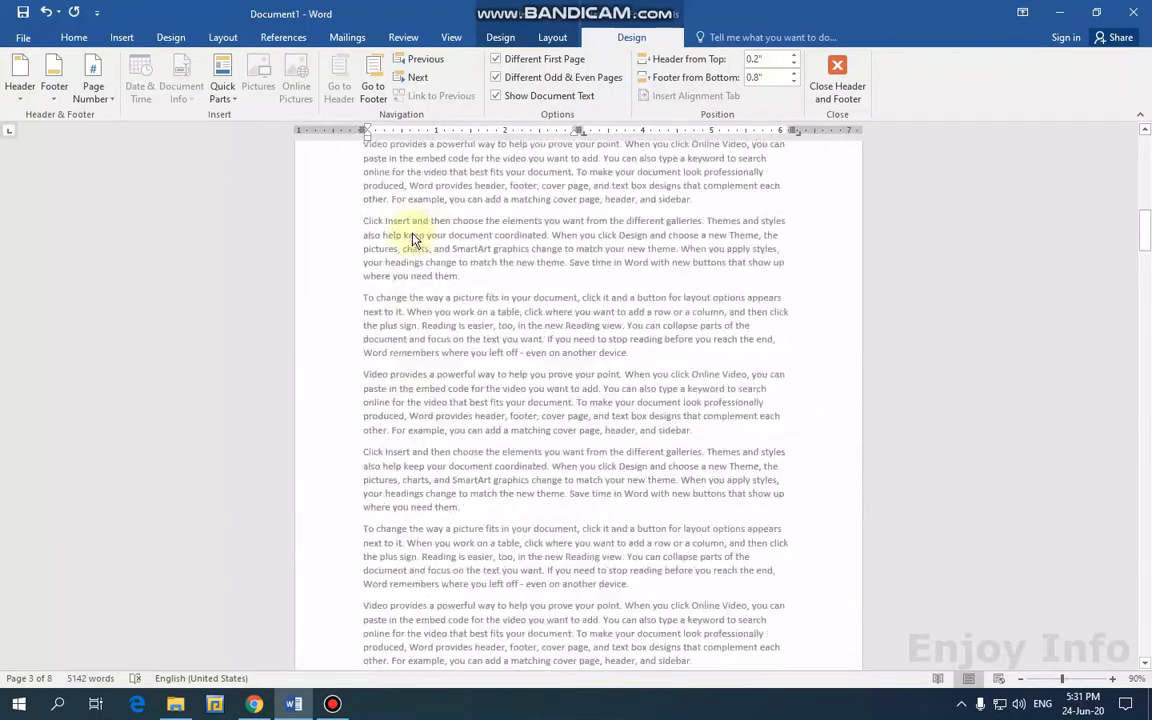
scroll(412, 240, up, 10)
scroll(418, 320, down, 10)
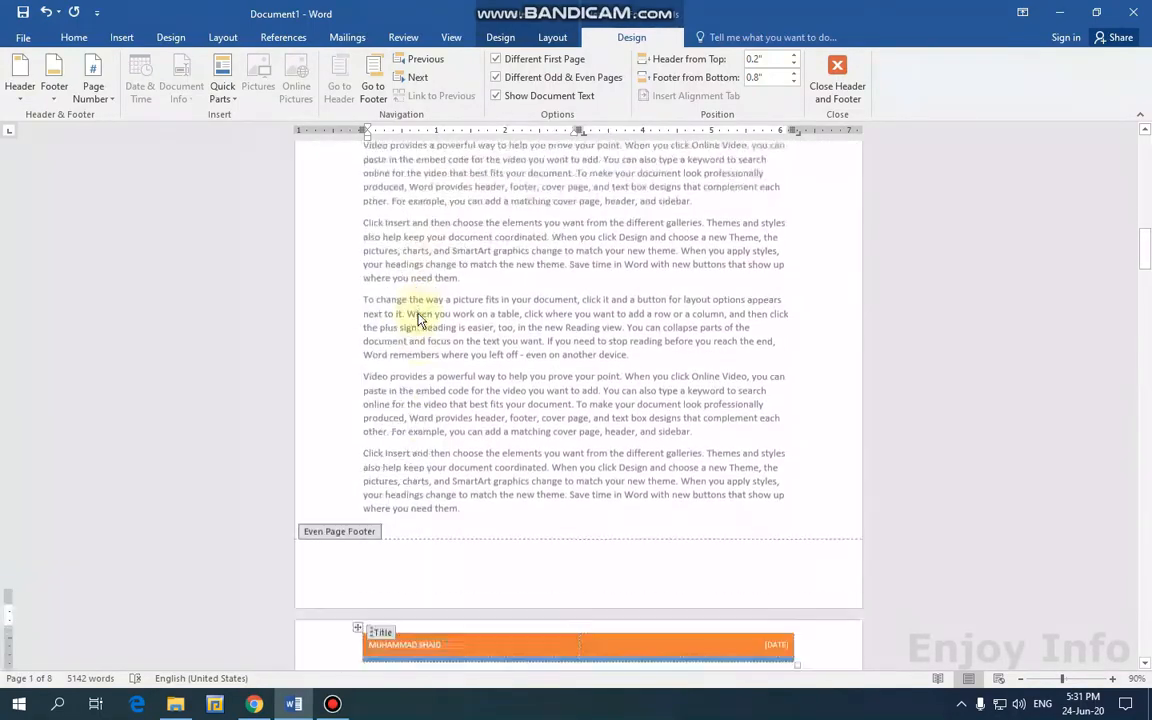
drag(443, 382, 389, 386)
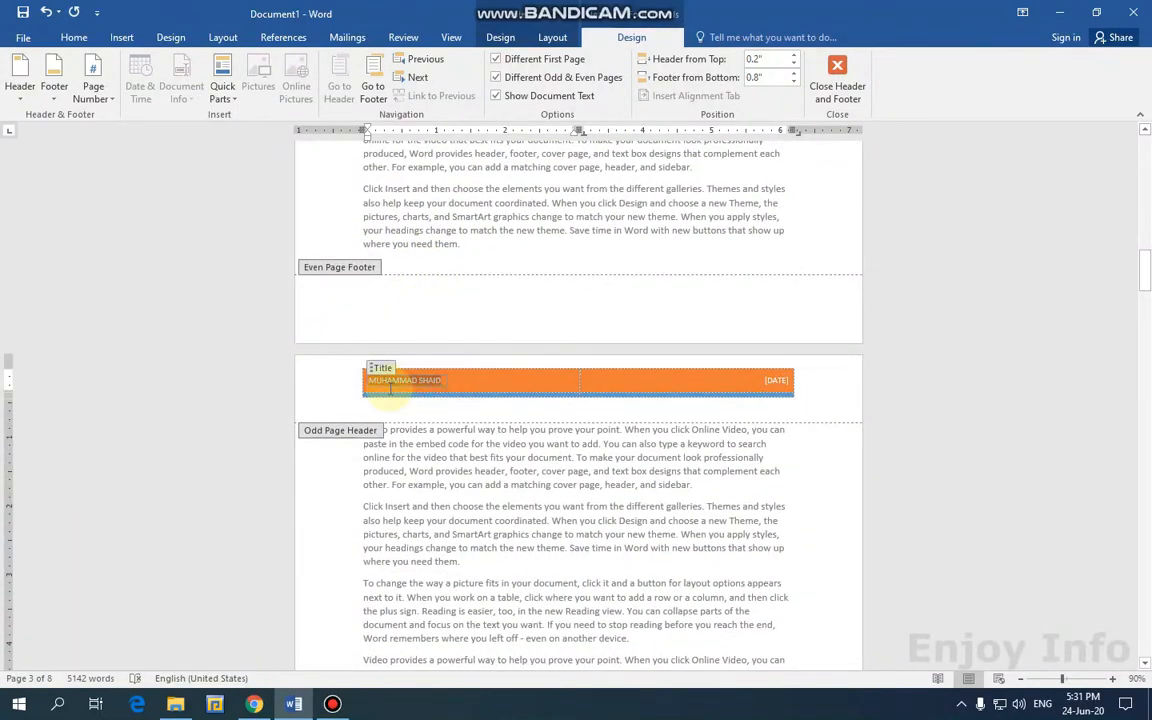
text(ODD PA)
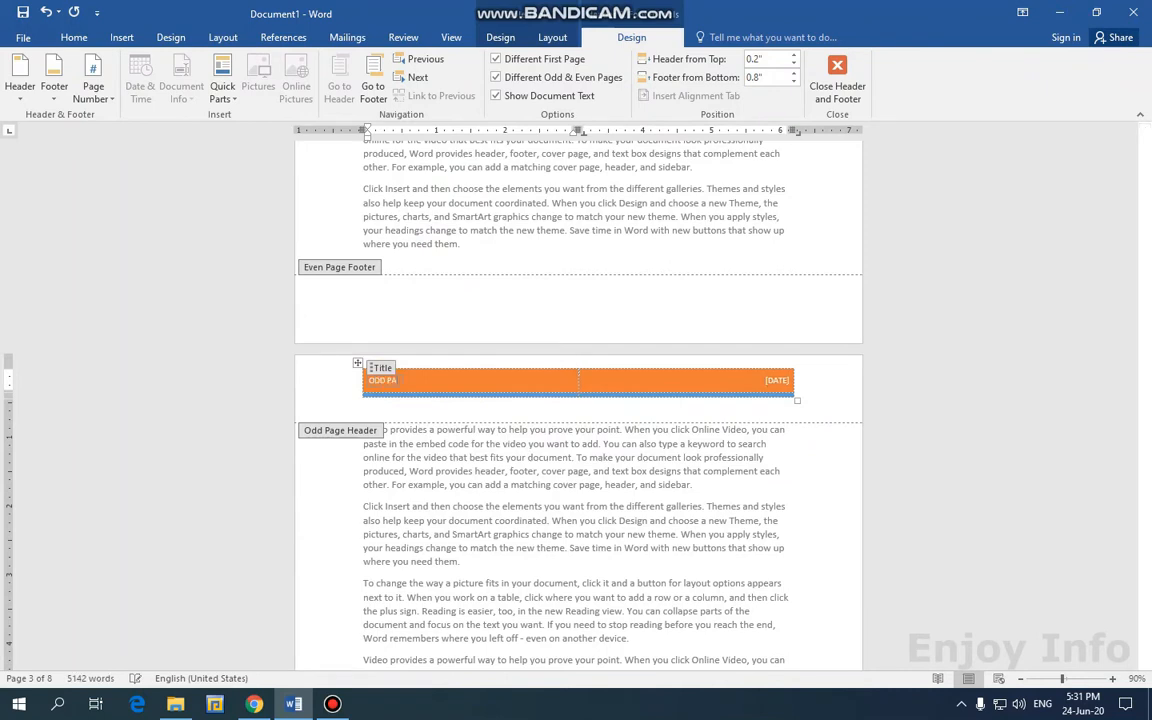
text(GE)
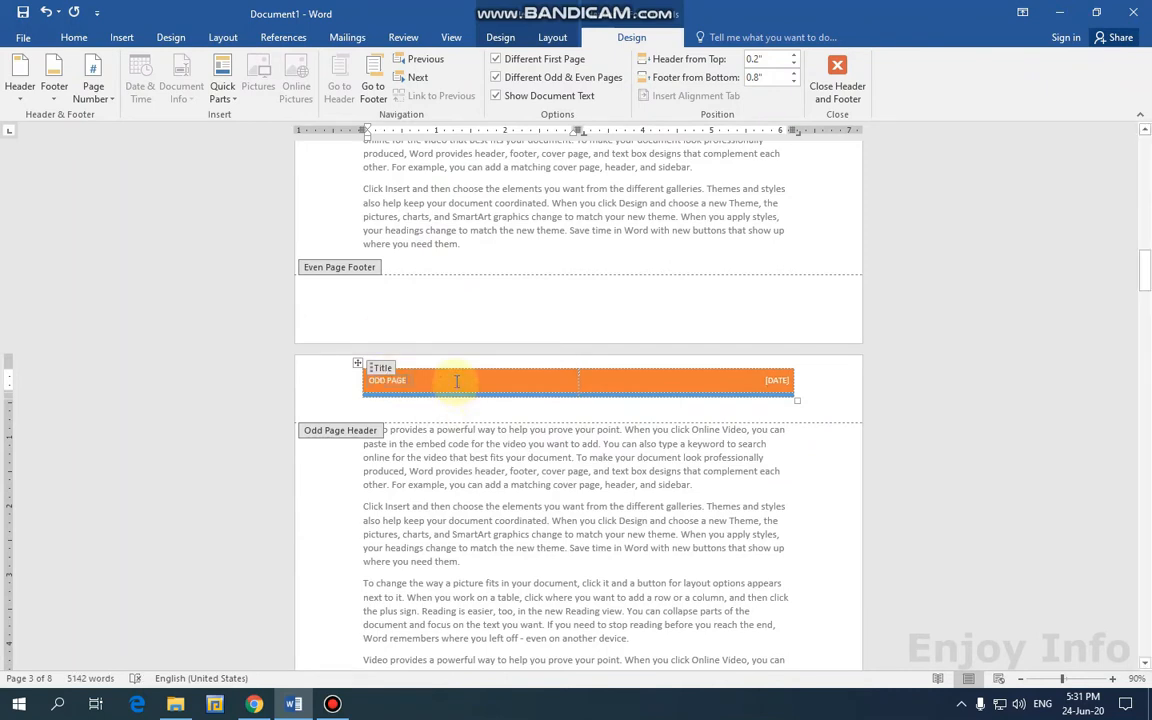
Apply the Semaphore header design to the odd pages.
click(20, 78)
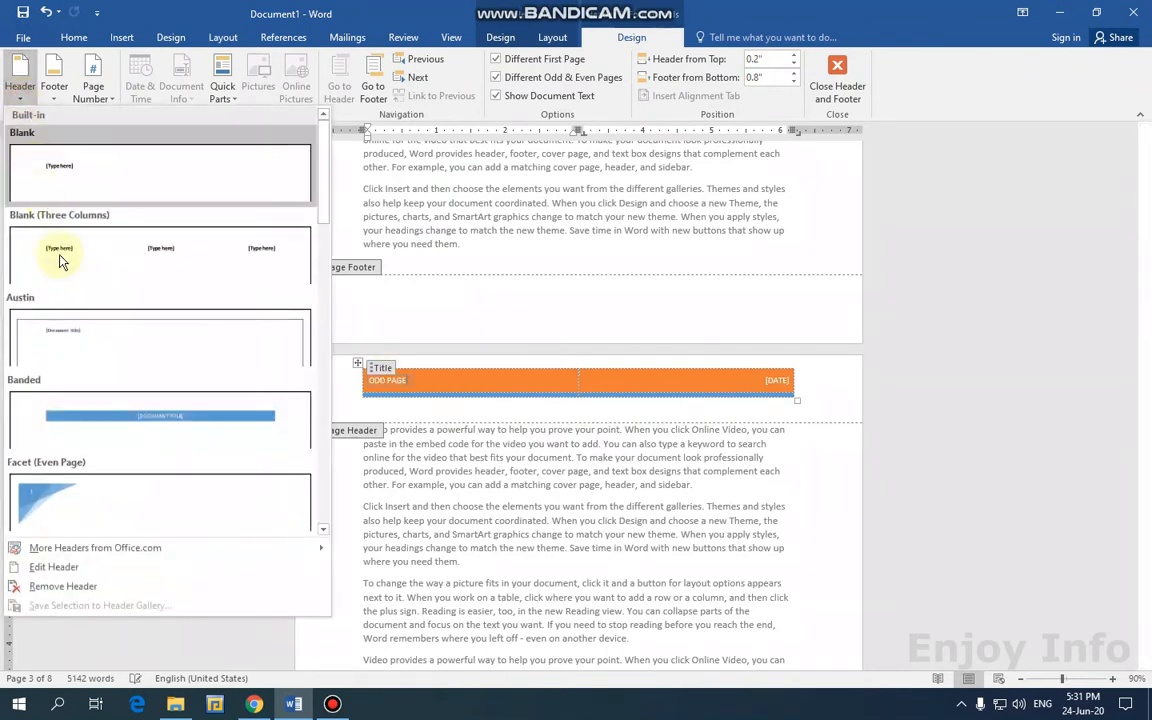
scroll(110, 350, down, 5)
scroll(123, 400, down, 5)
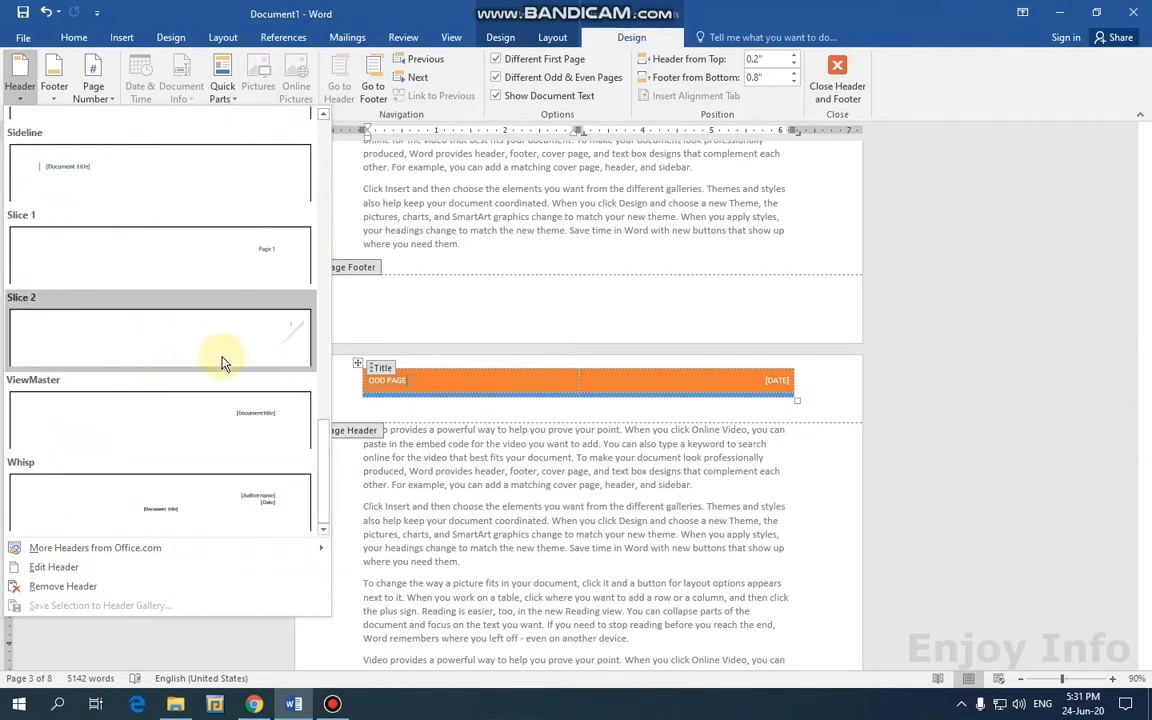
scroll(200, 357, up, 5)
scroll(200, 357, down, 5)
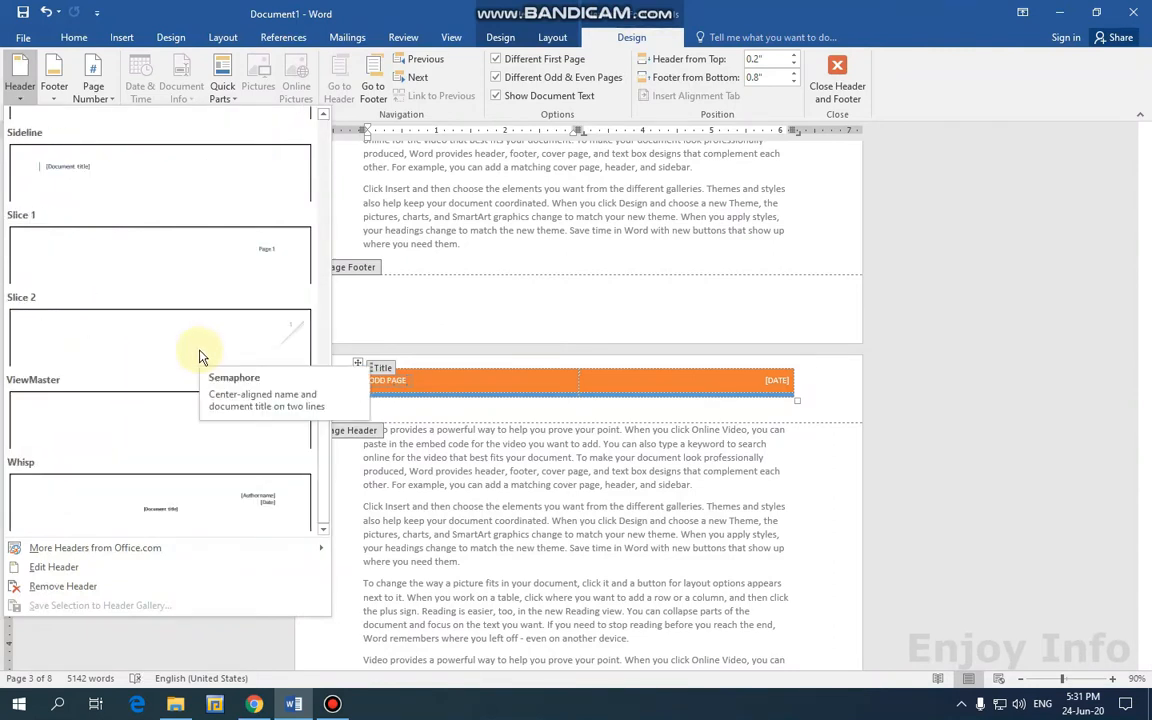
scroll(300, 420, up, 5)
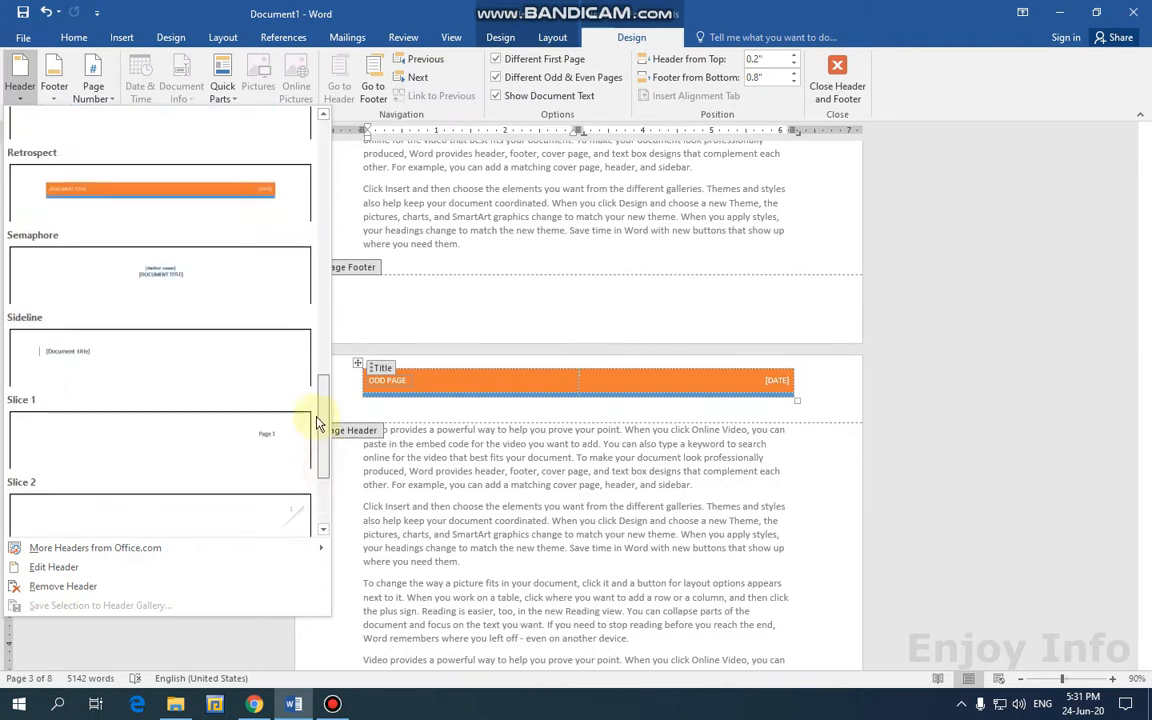
click(286, 400)
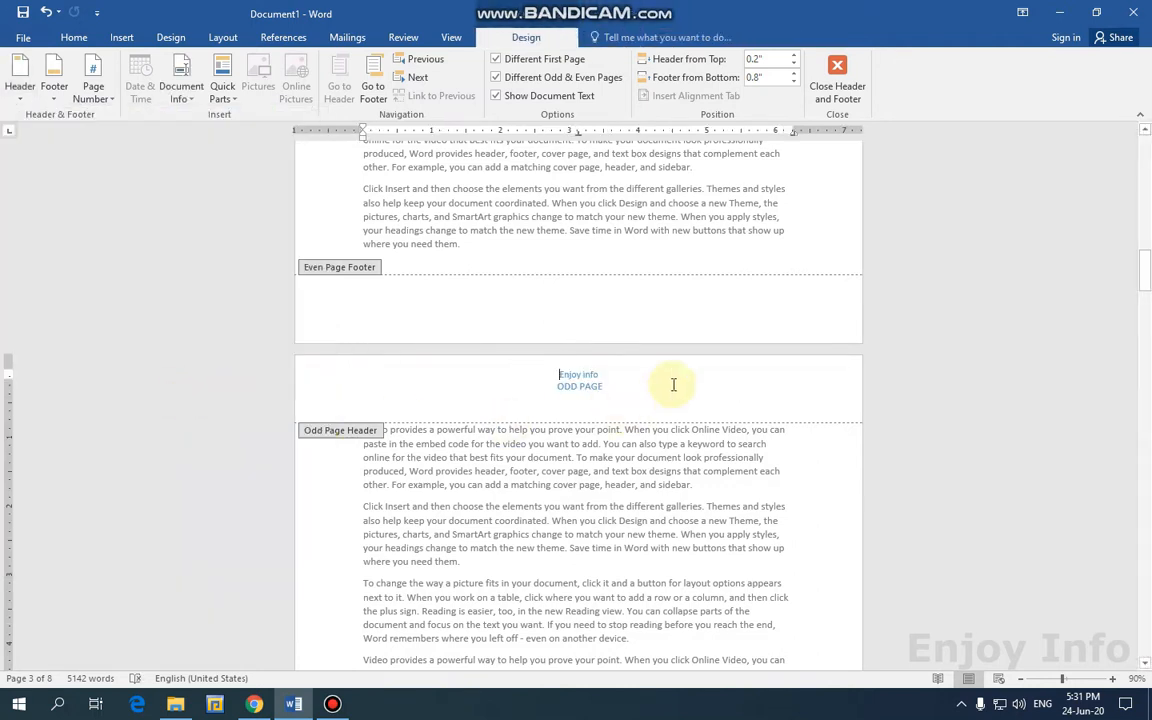
Replace 'ODD PAGE' in the page 1 header band with the author's full name.
click(838, 100)
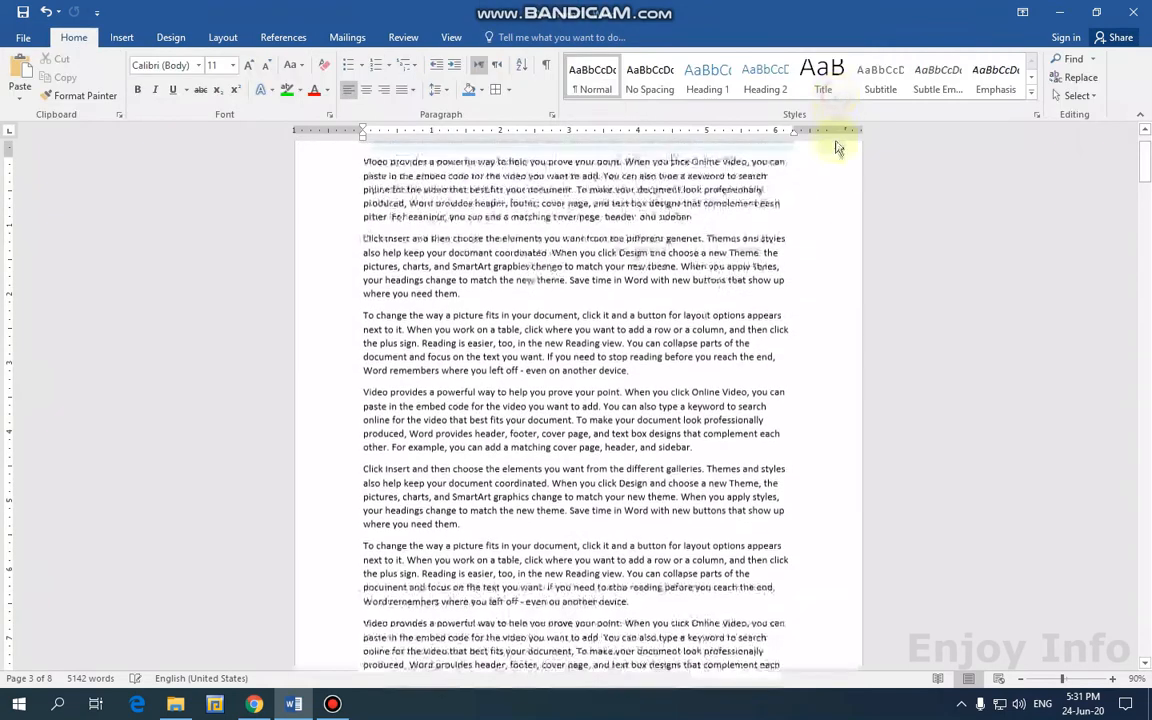
drag(1146, 168, 1146, 150)
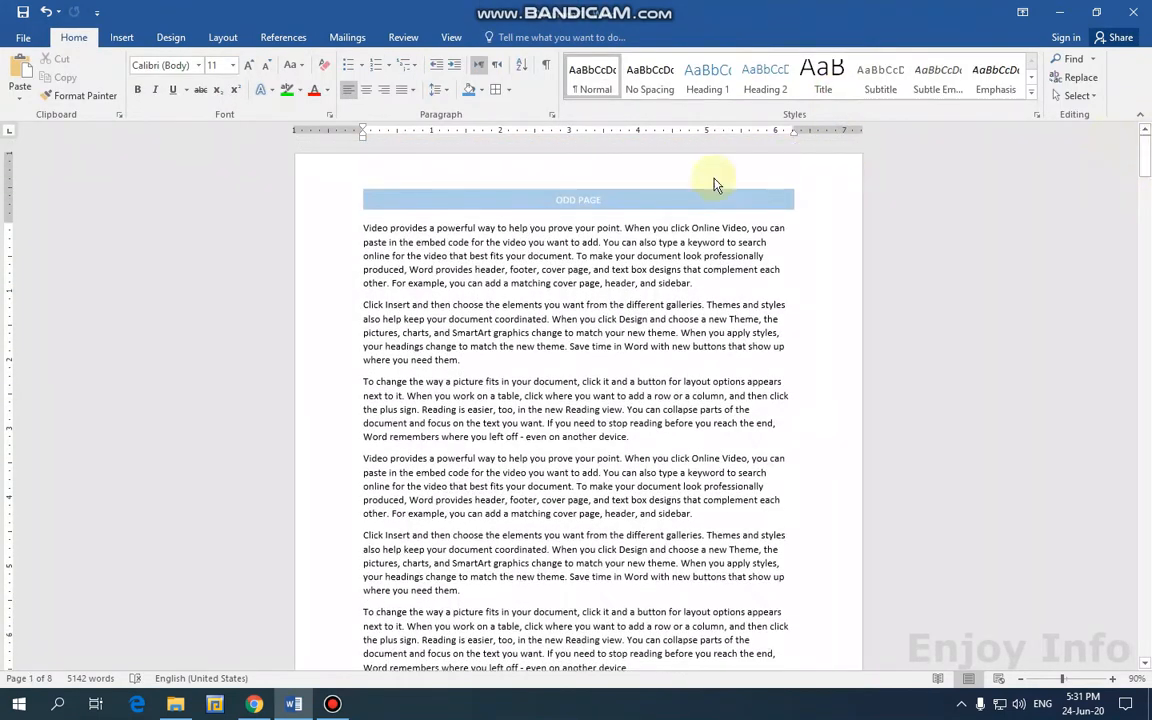
double_click(591, 199)
click(561, 205)
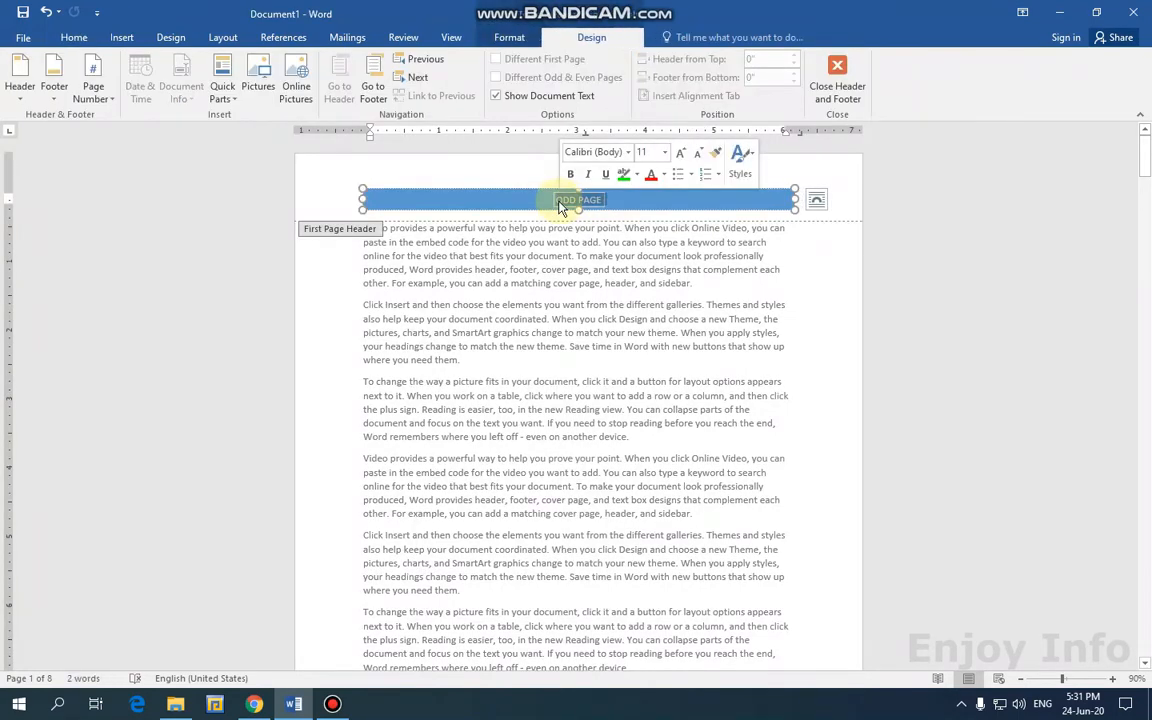
text(MUHAMD SH)
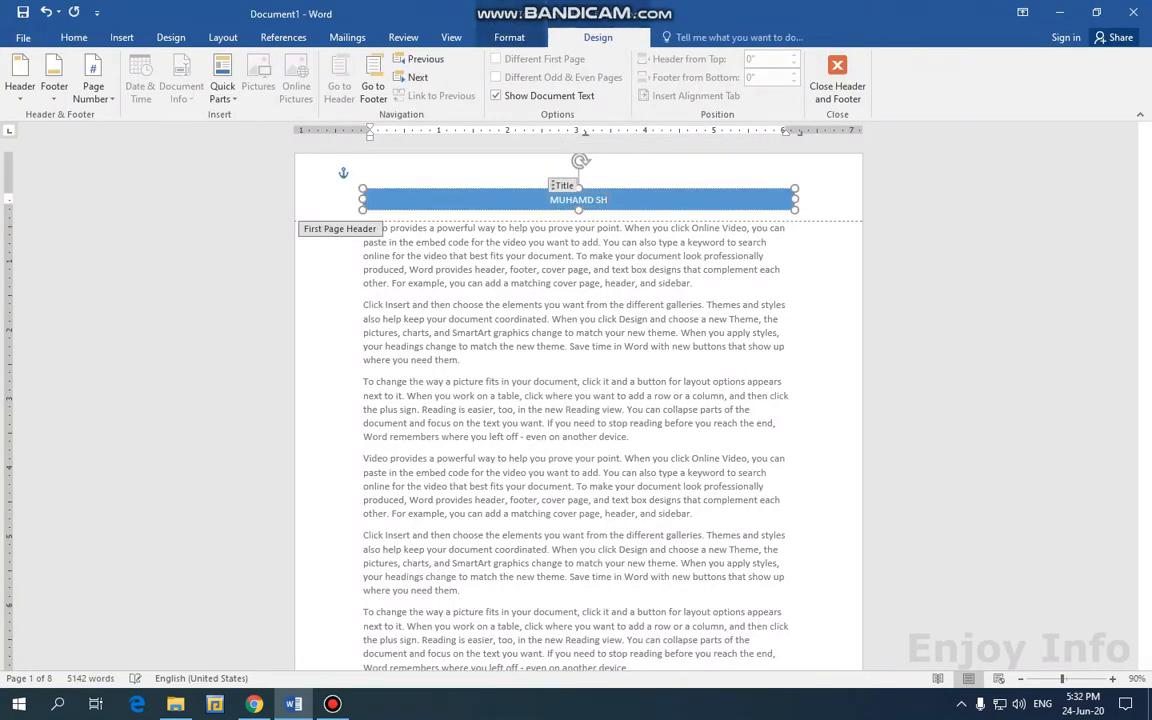
key(BackSpace)
key(BackSpace)
key(BackSpace)
key(BackSpace)
key(BackSpace)
key(BackSpace)
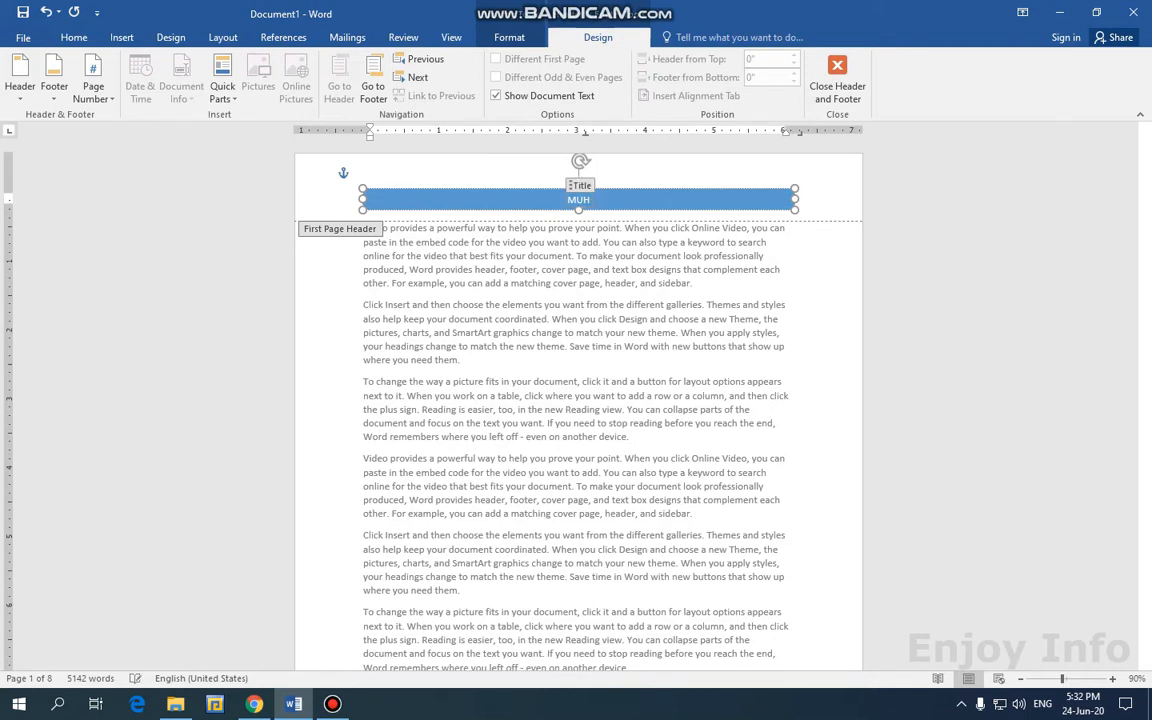
text(AMMAD SHAHID)
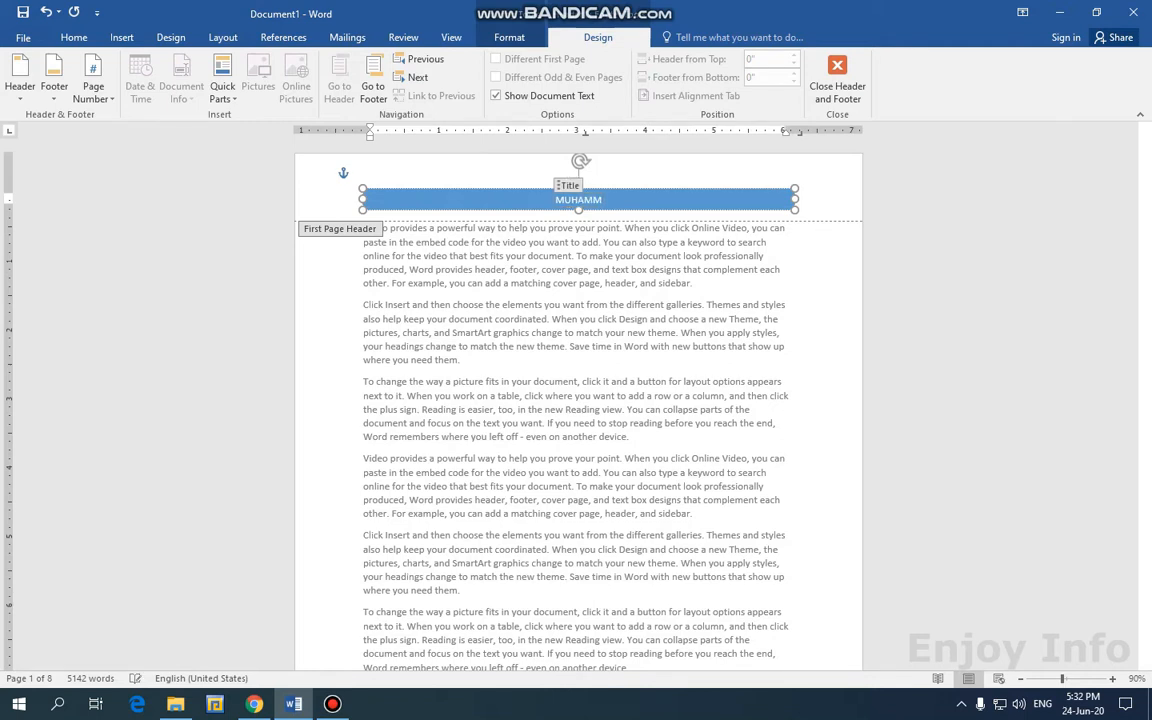
click(837, 80)
Scroll through the later pages to check their headers.
scroll(663, 205, down, 5)
scroll(663, 226, down, 3)
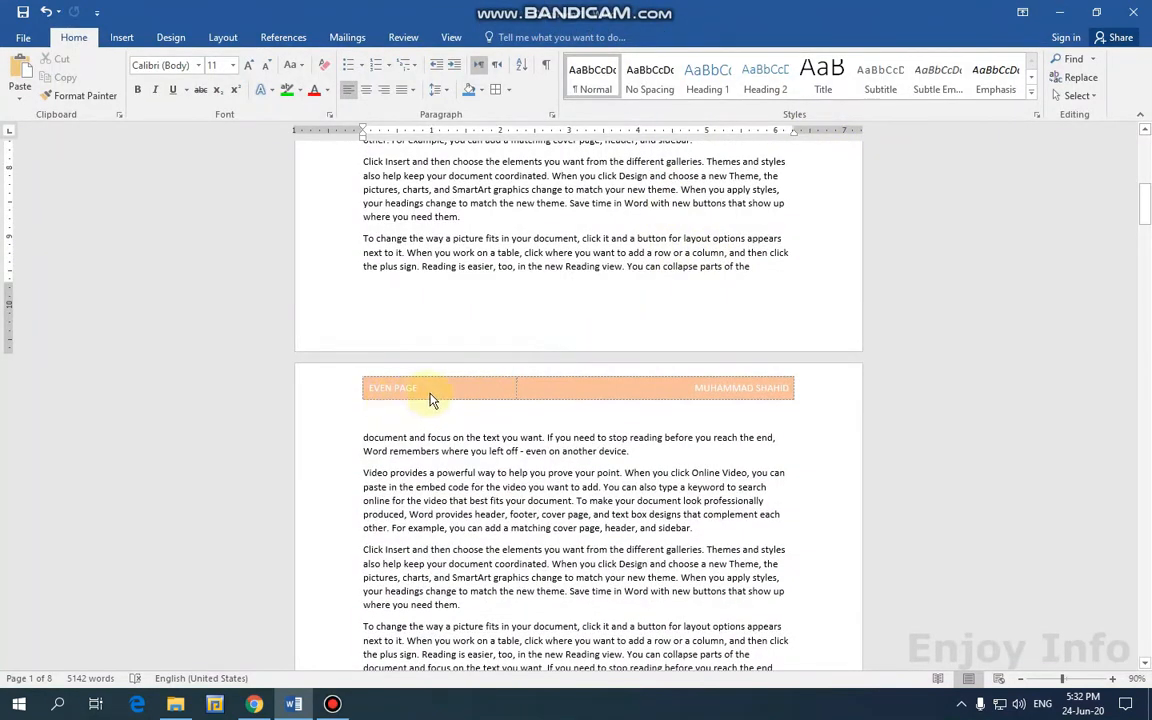
scroll(432, 400, down, 15)
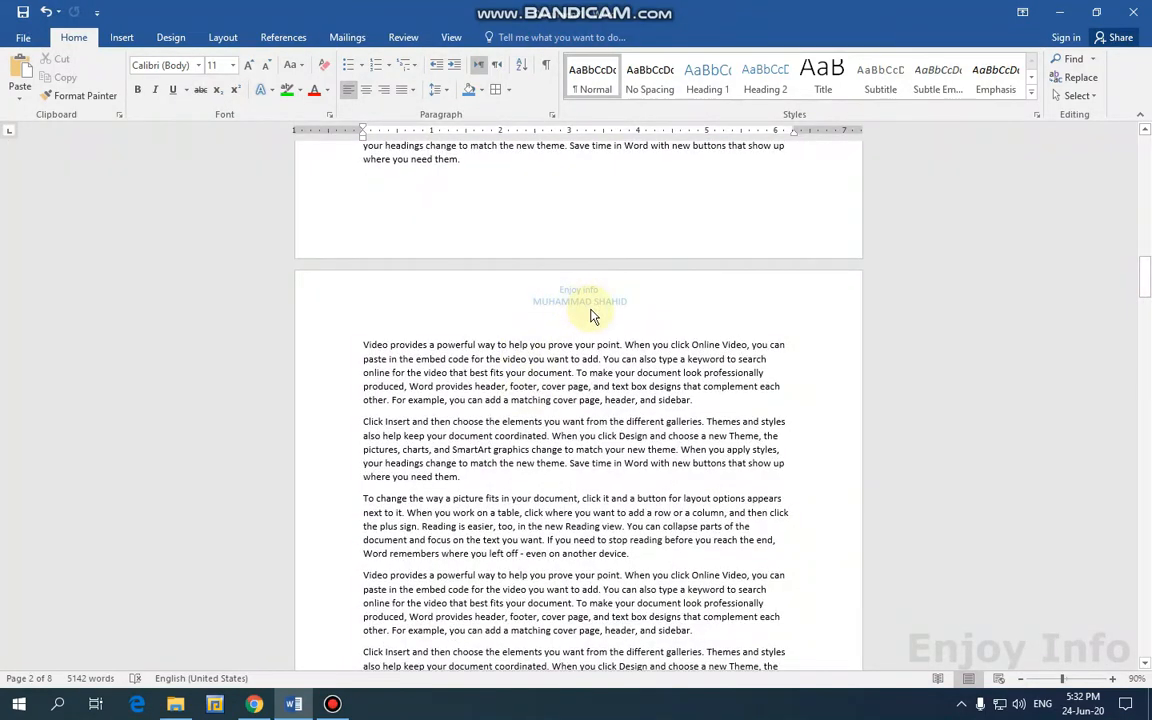
scroll(590, 316, down, 10)
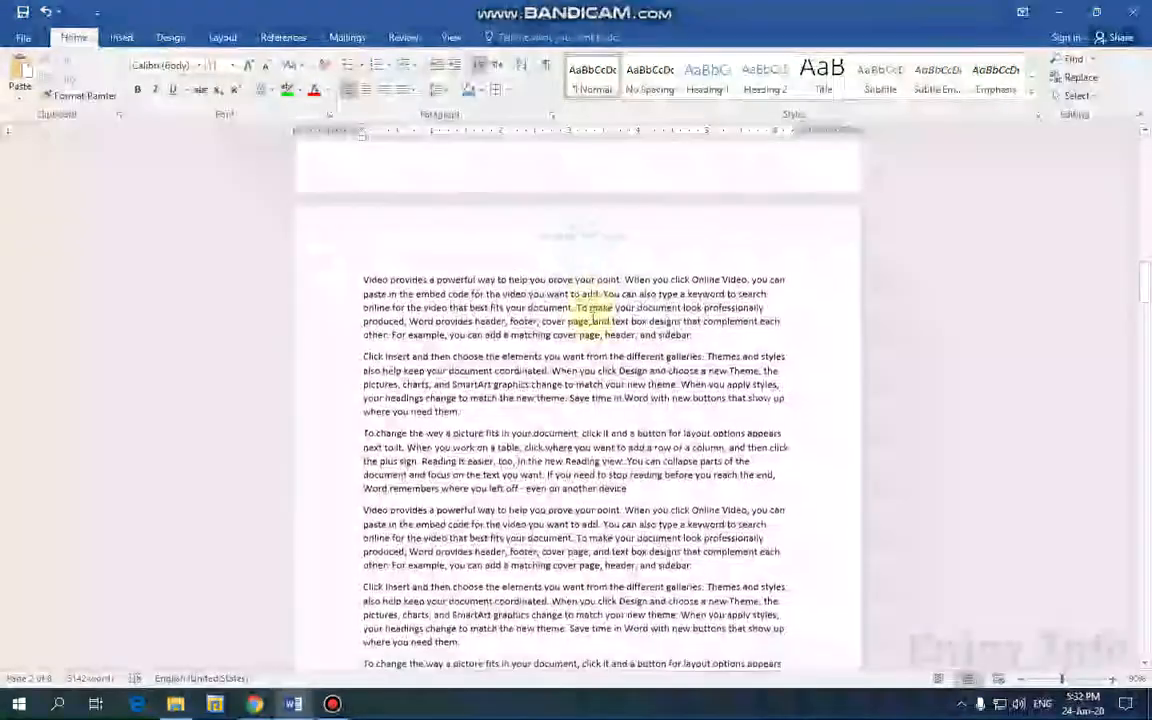
scroll(592, 320, down, 4)
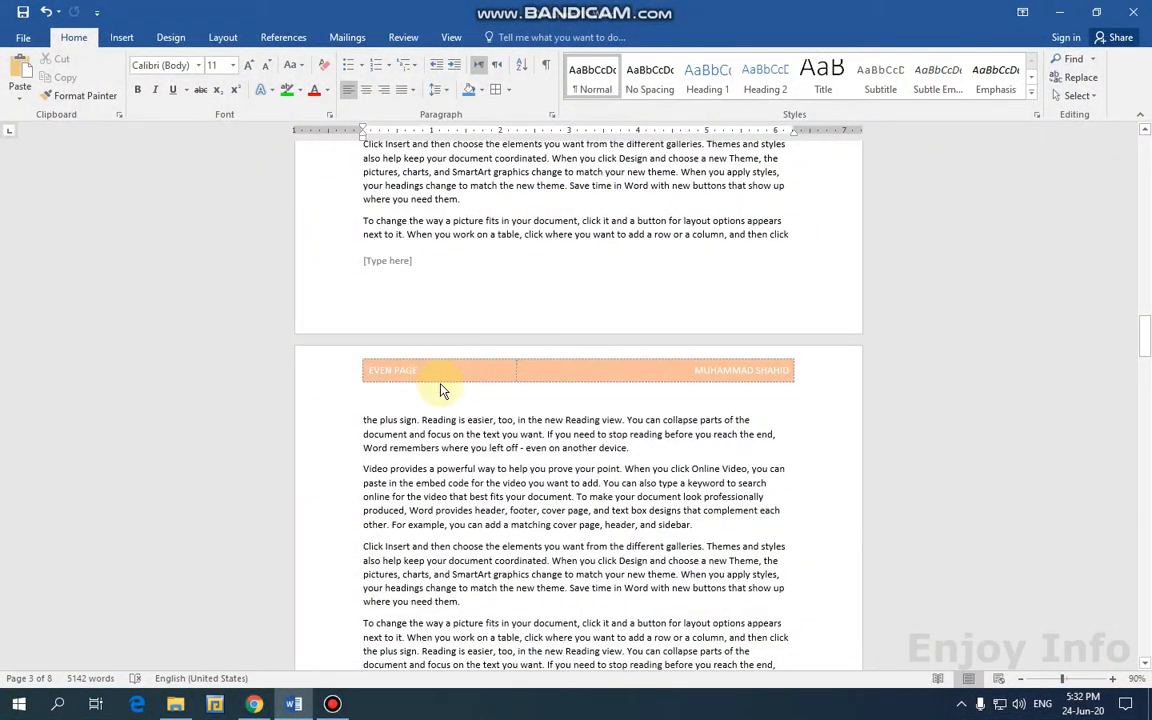
scroll(600, 370, down, 13)
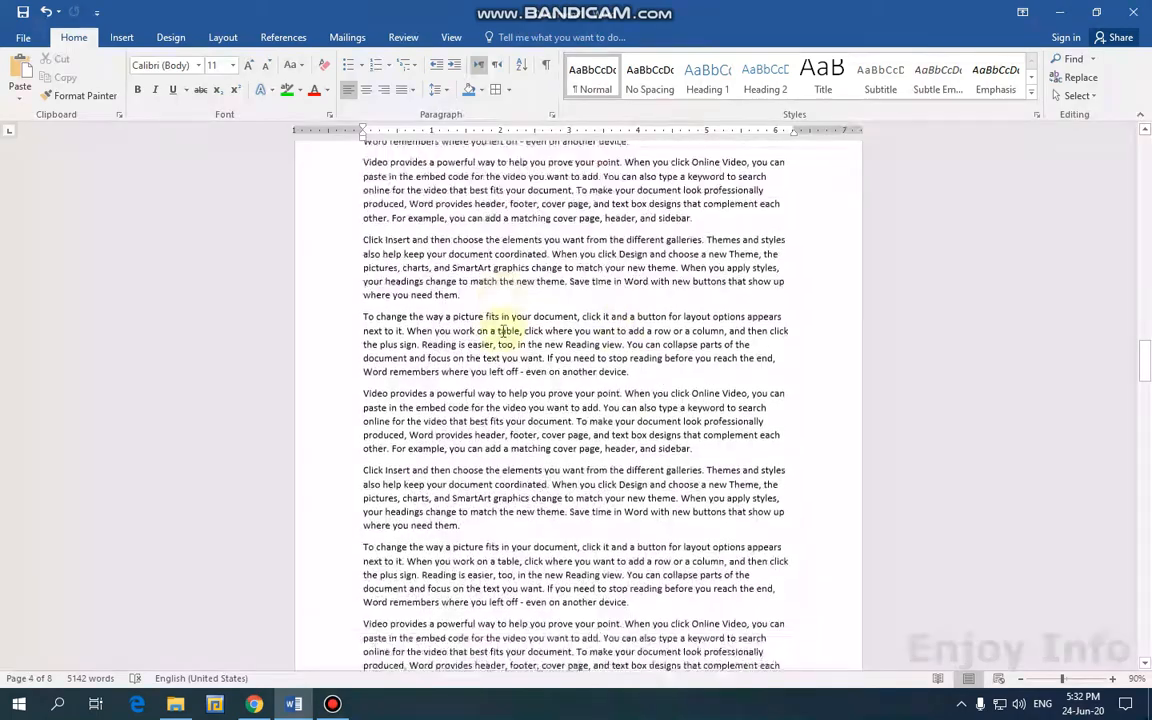
scroll(541, 420, down, 15)
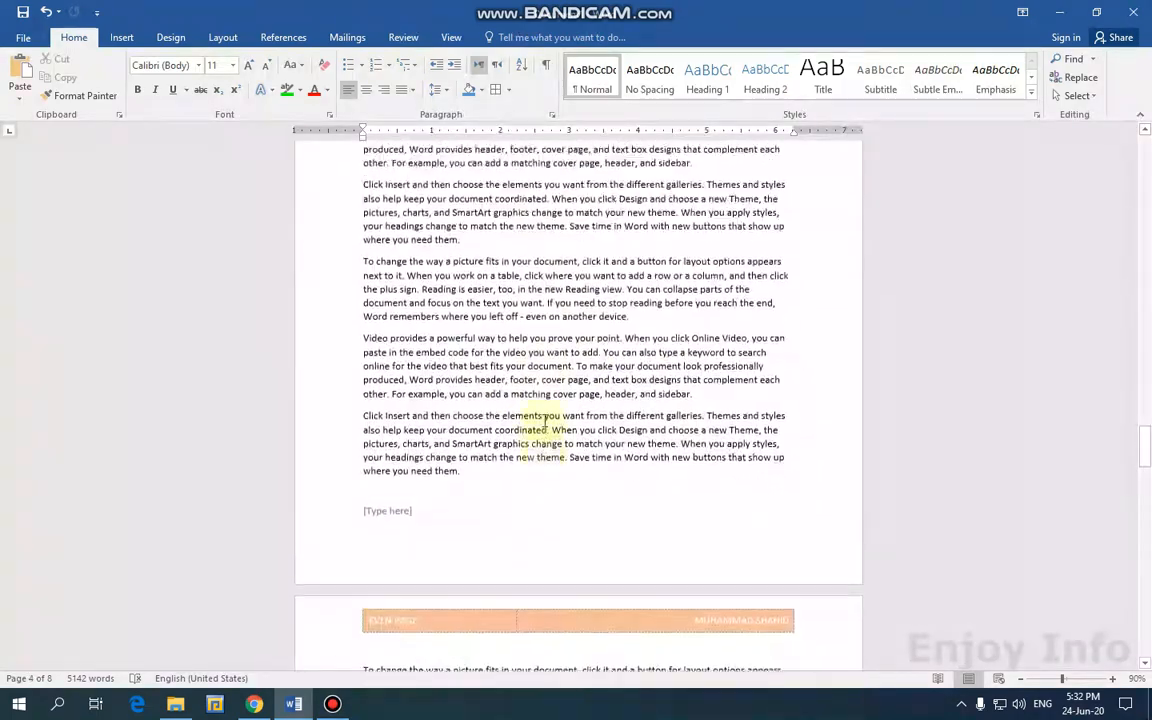
scroll(548, 334, up, 3)
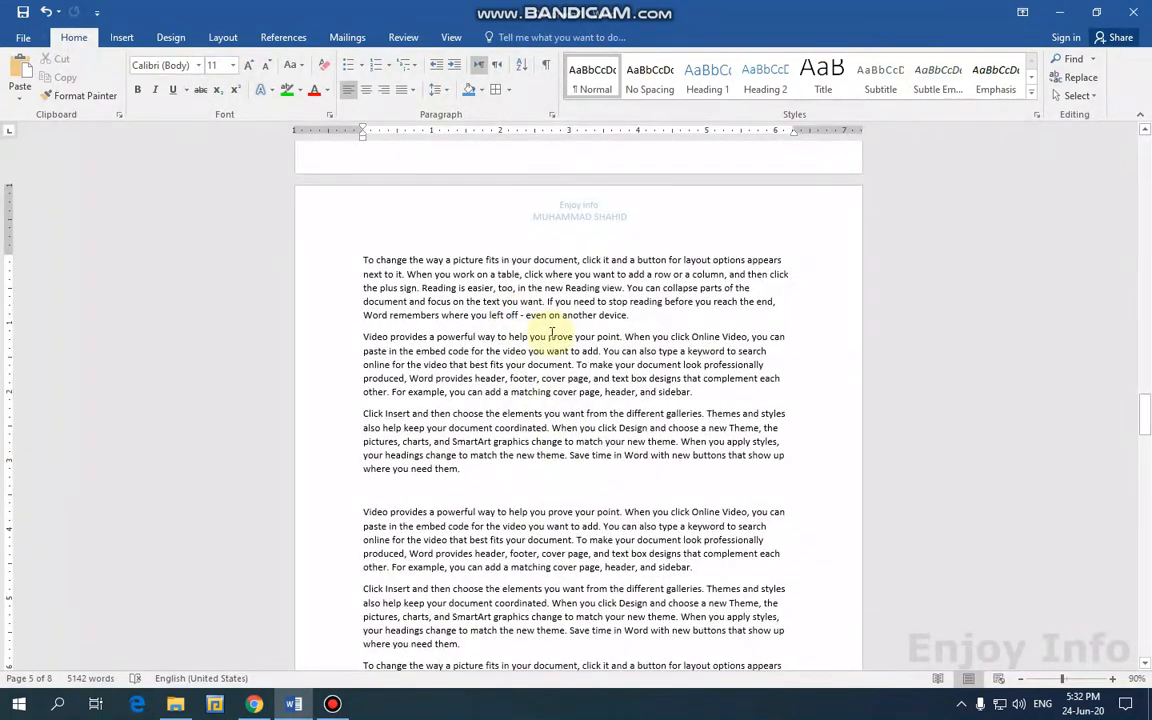
double_click(540, 210)
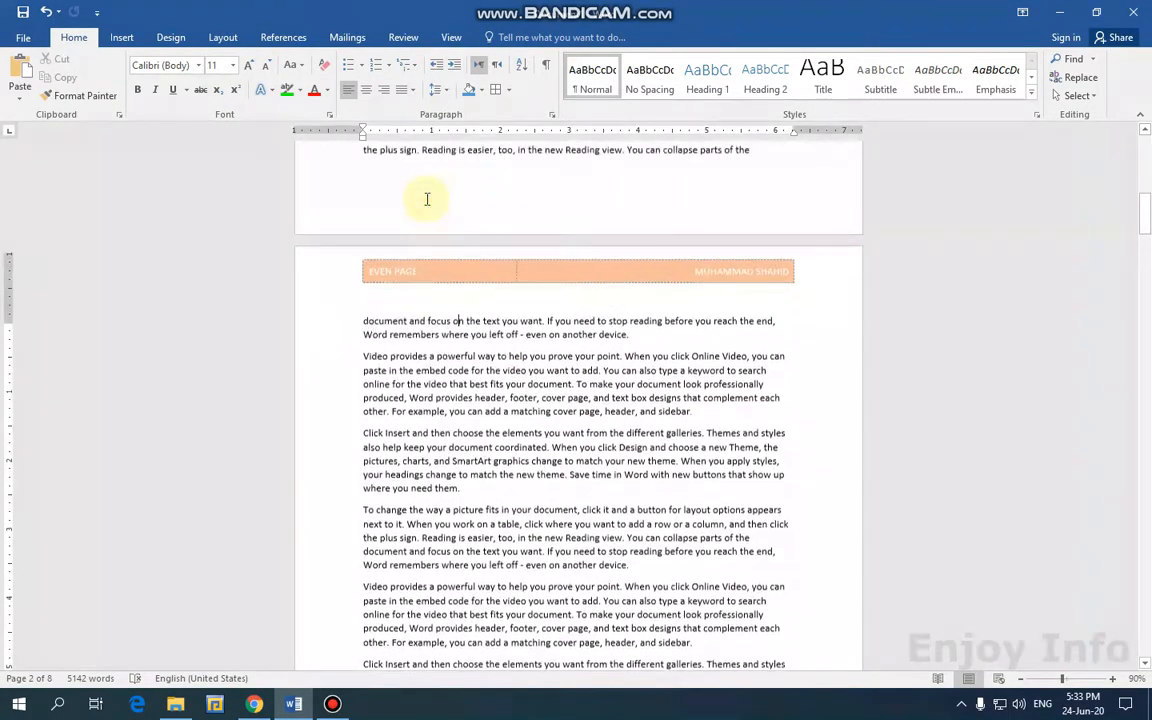
scroll(432, 222, down, 10)
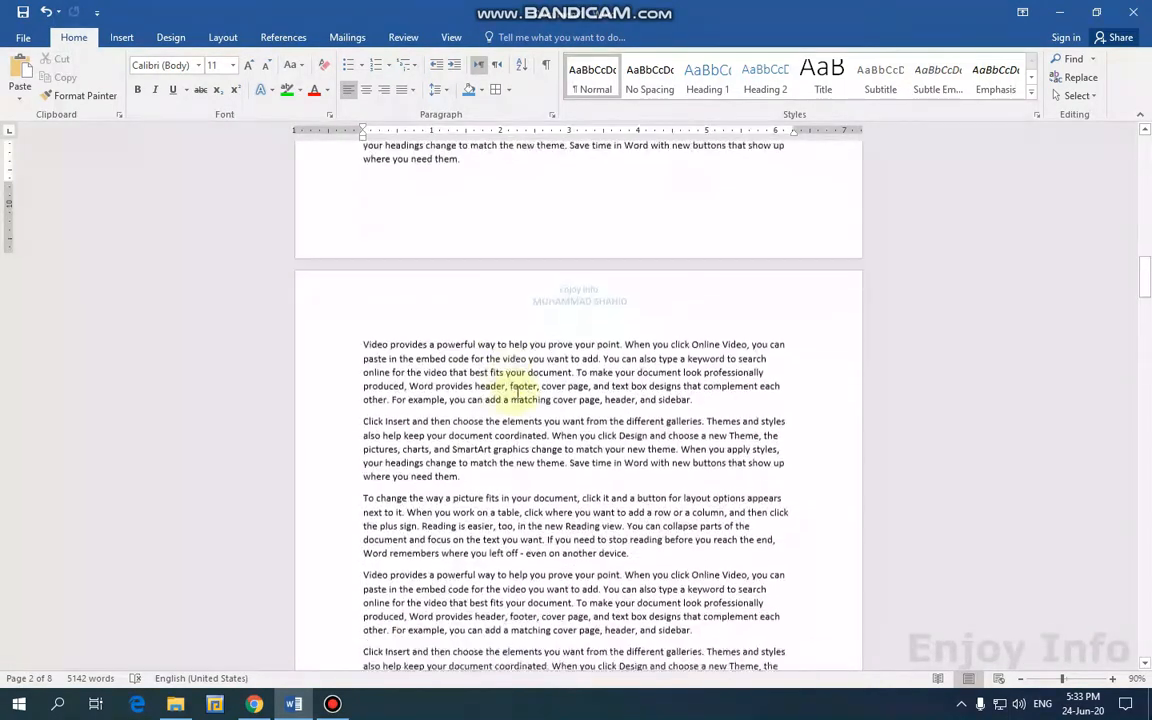
double_click(591, 296)
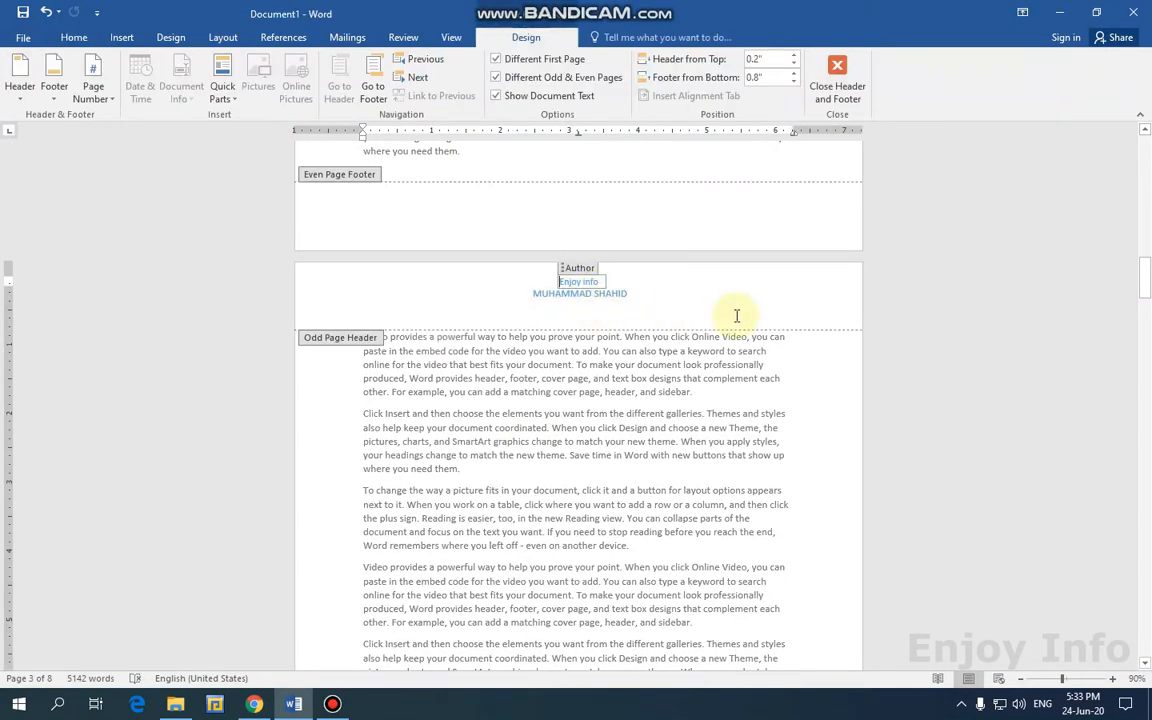
text(Odd pa)
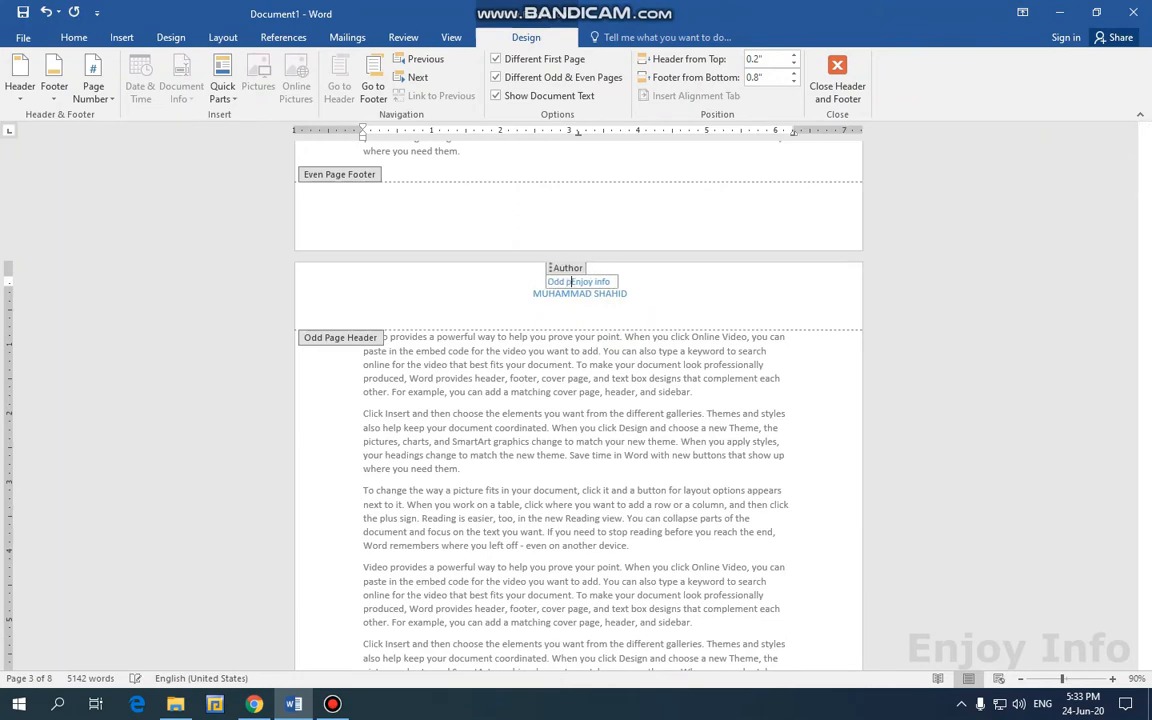
text(ge)
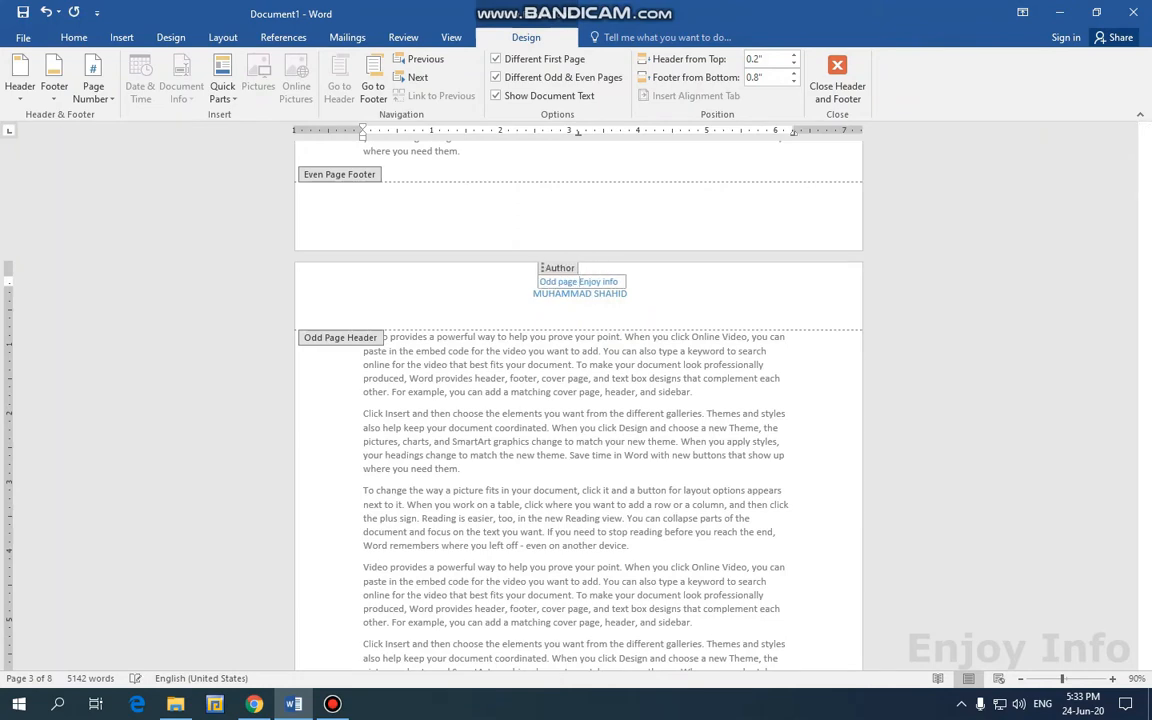
click(836, 80)
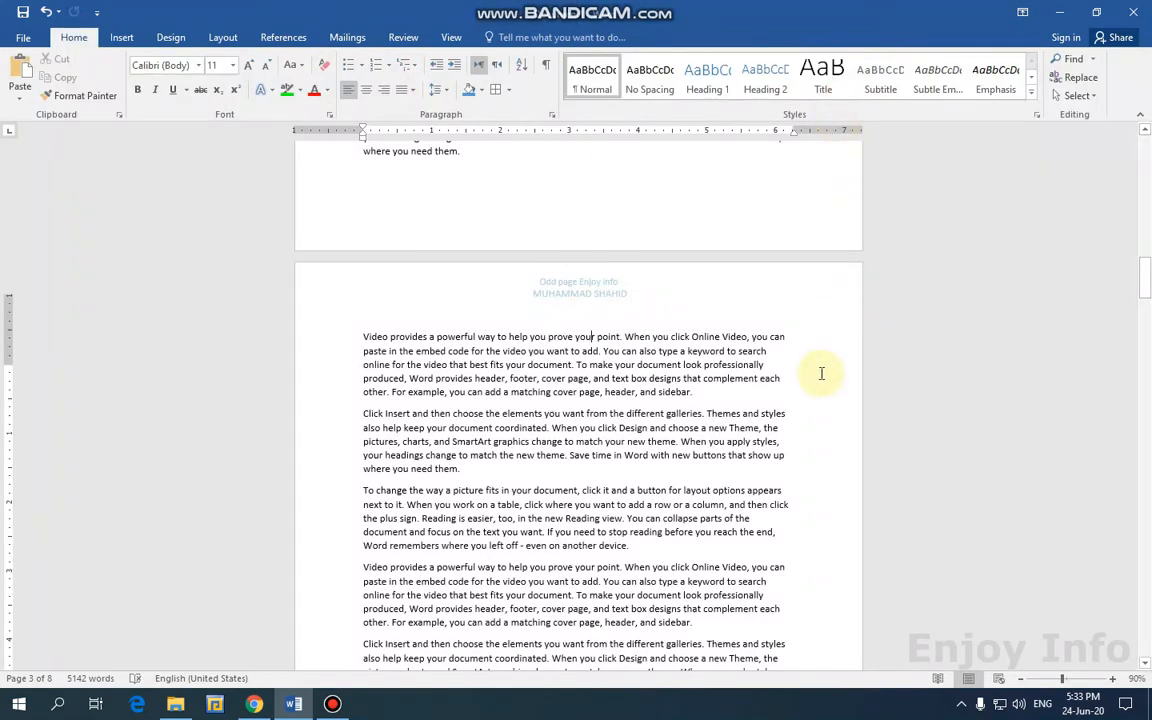
scroll(820, 373, down, 10)
drag(1147, 243, 1147, 157)
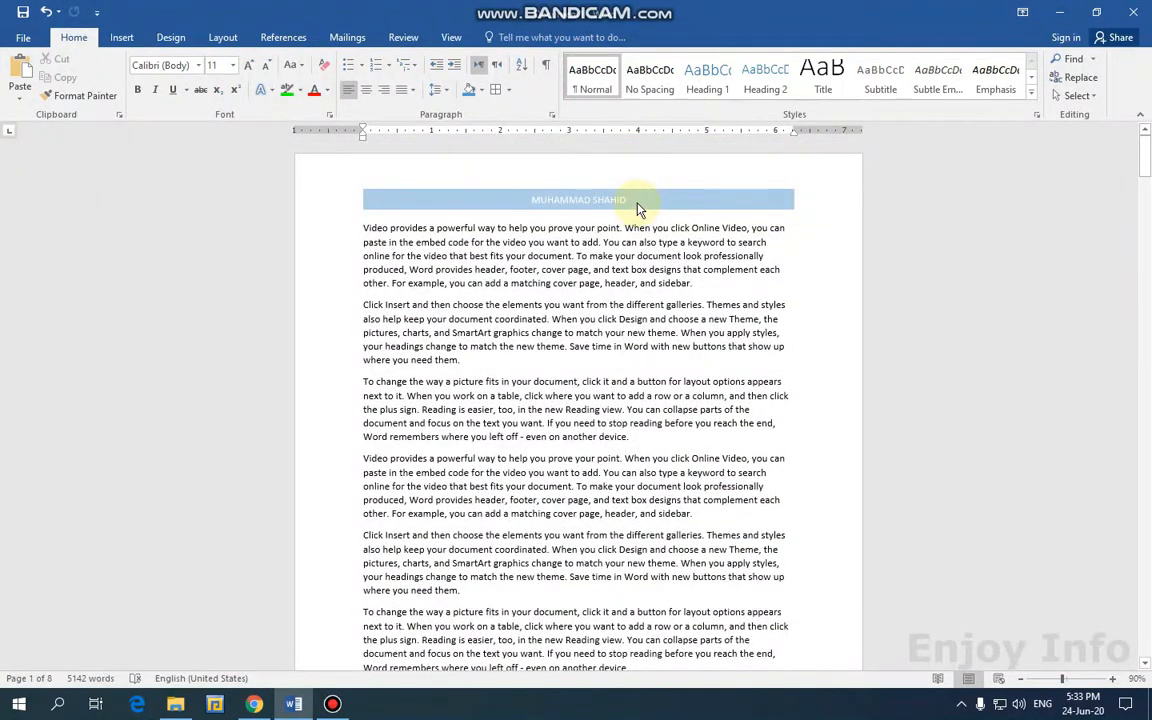
scroll(490, 310, down, 15)
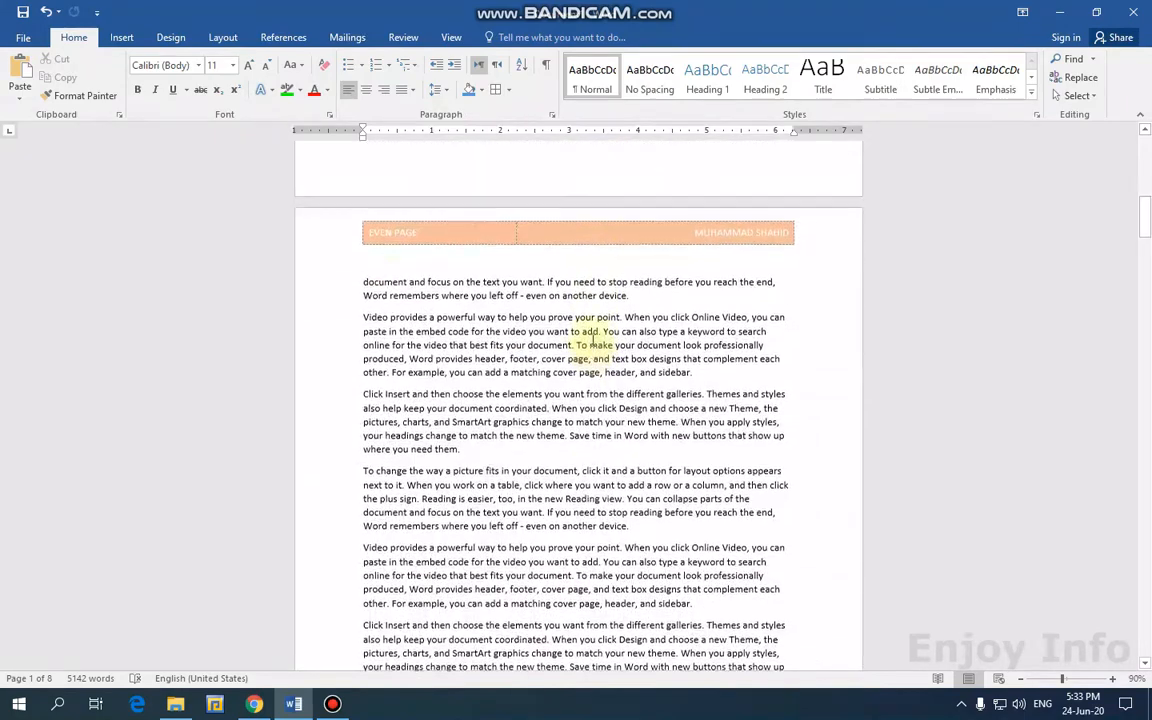
scroll(592, 340, up, 1)
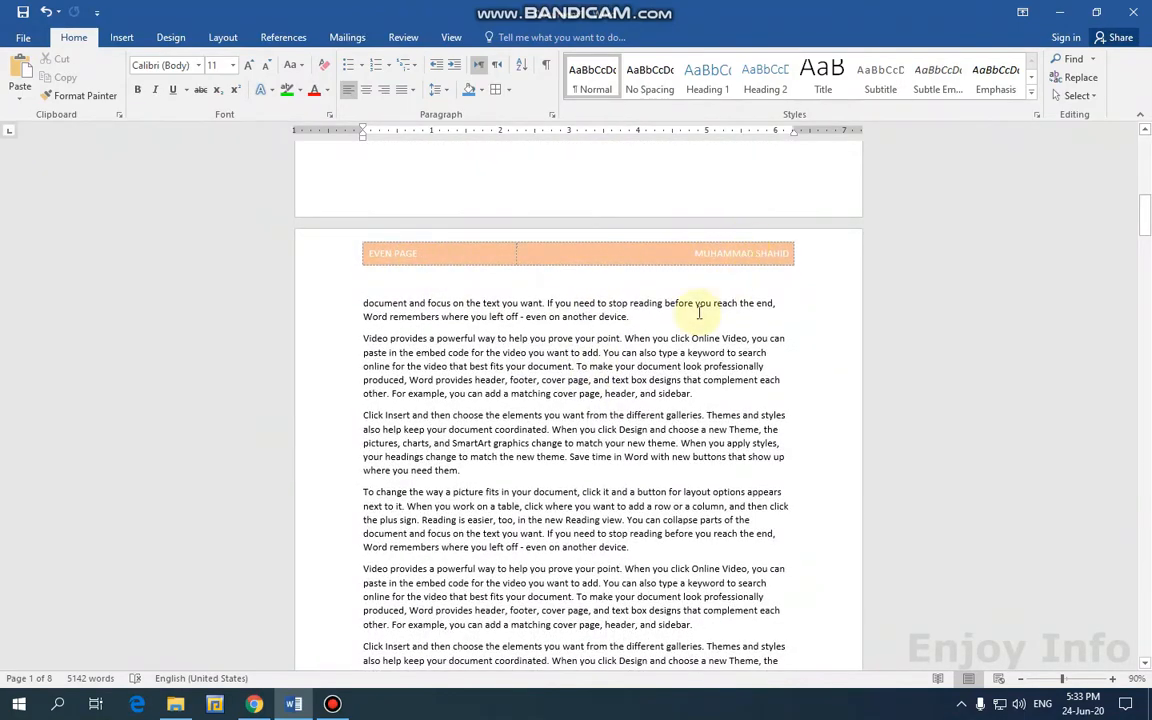
scroll(700, 290, down, 15)
click(588, 368)
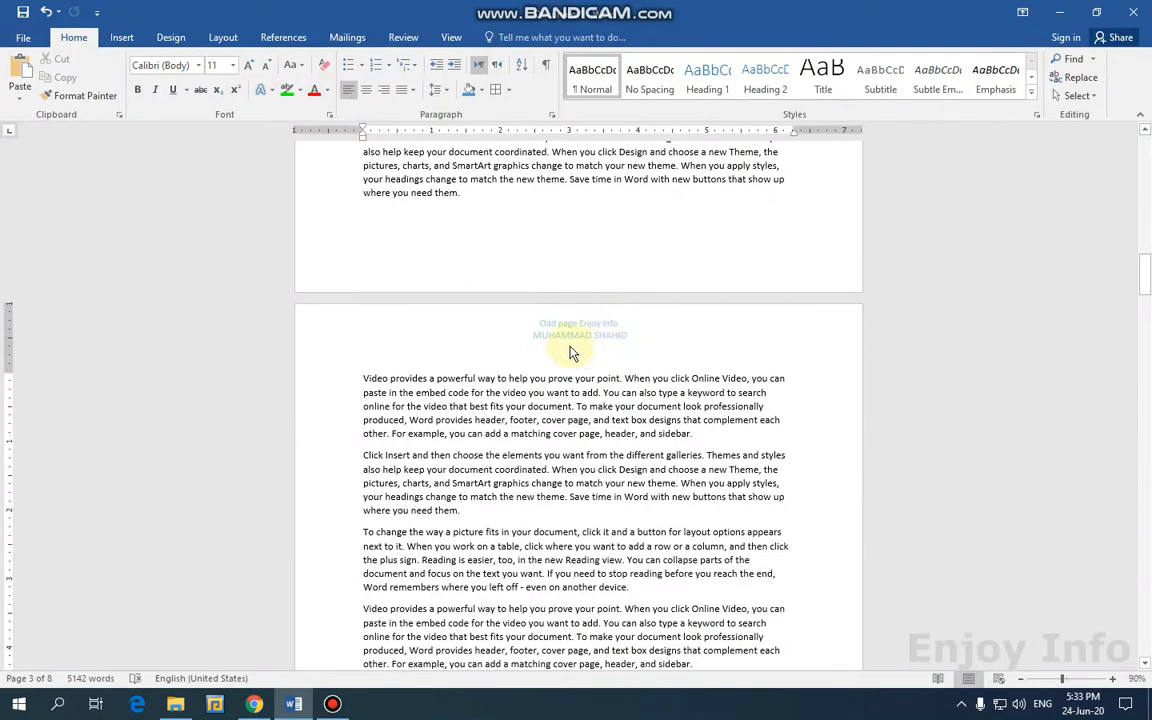
scroll(892, 334, down, 6)
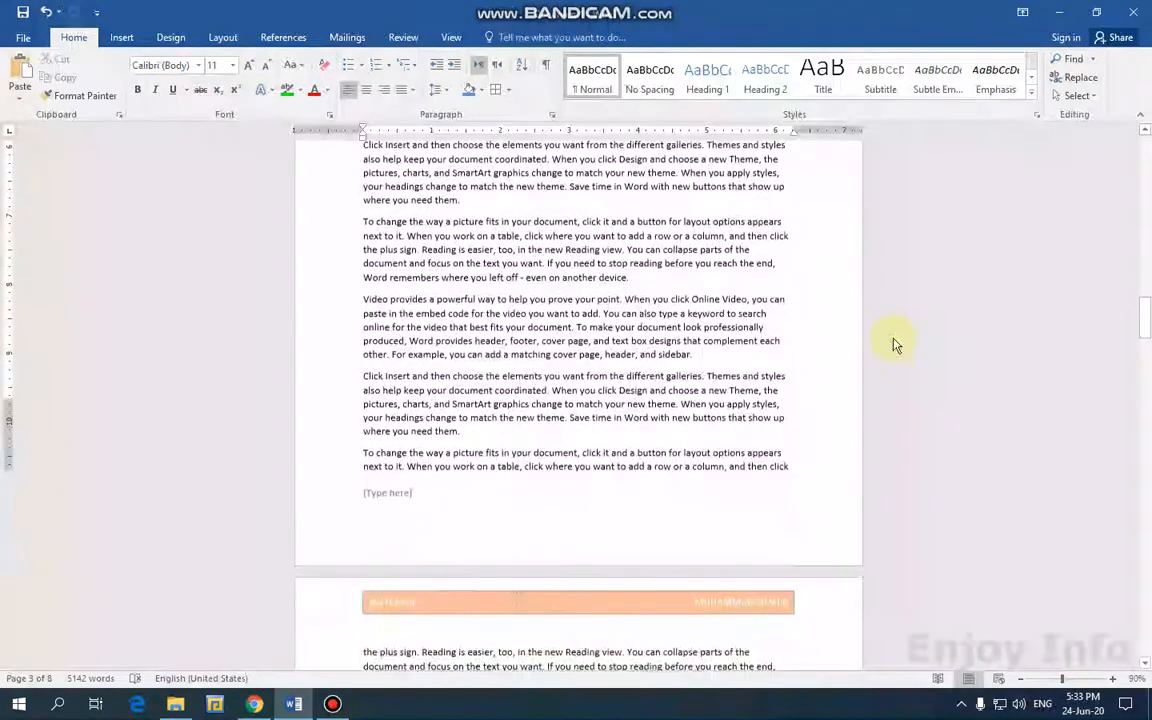
scroll(570, 375, down, 3)
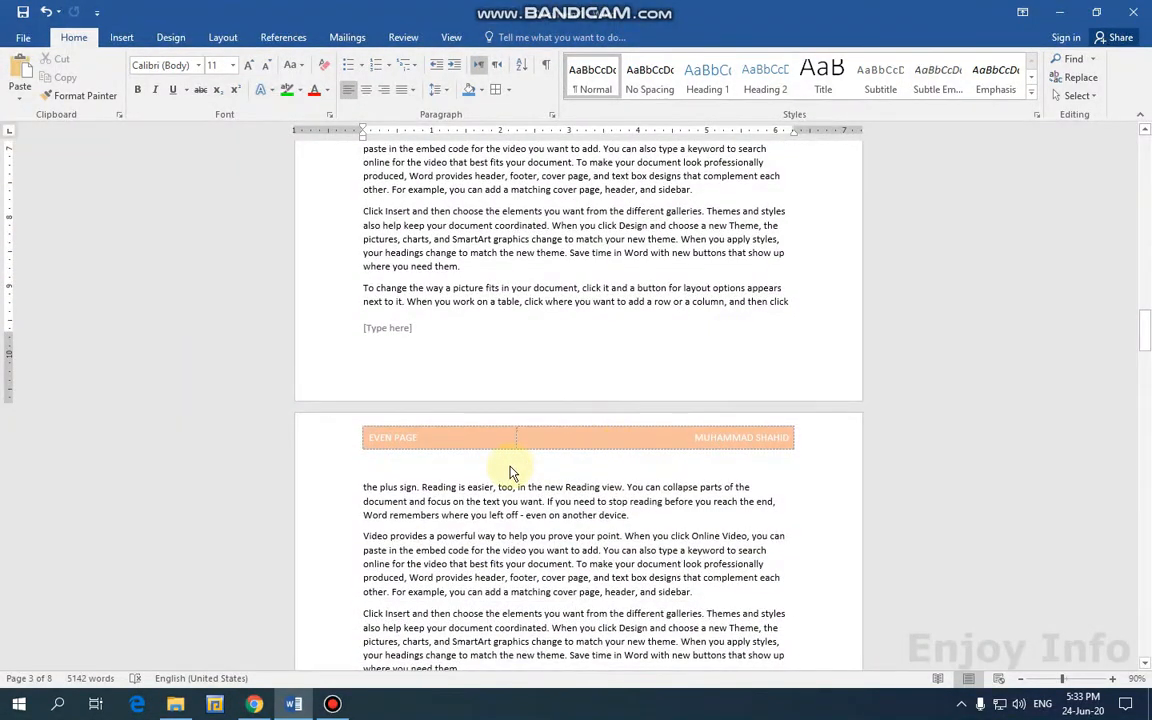
click(555, 487)
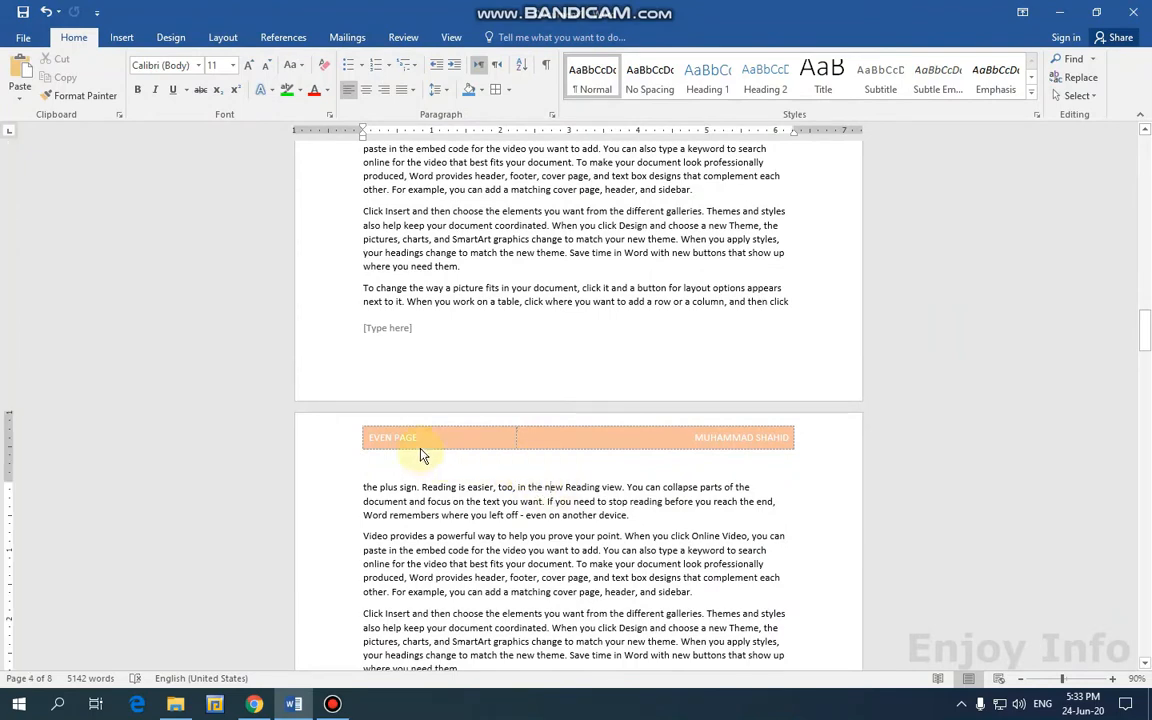
scroll(455, 455, down, 18)
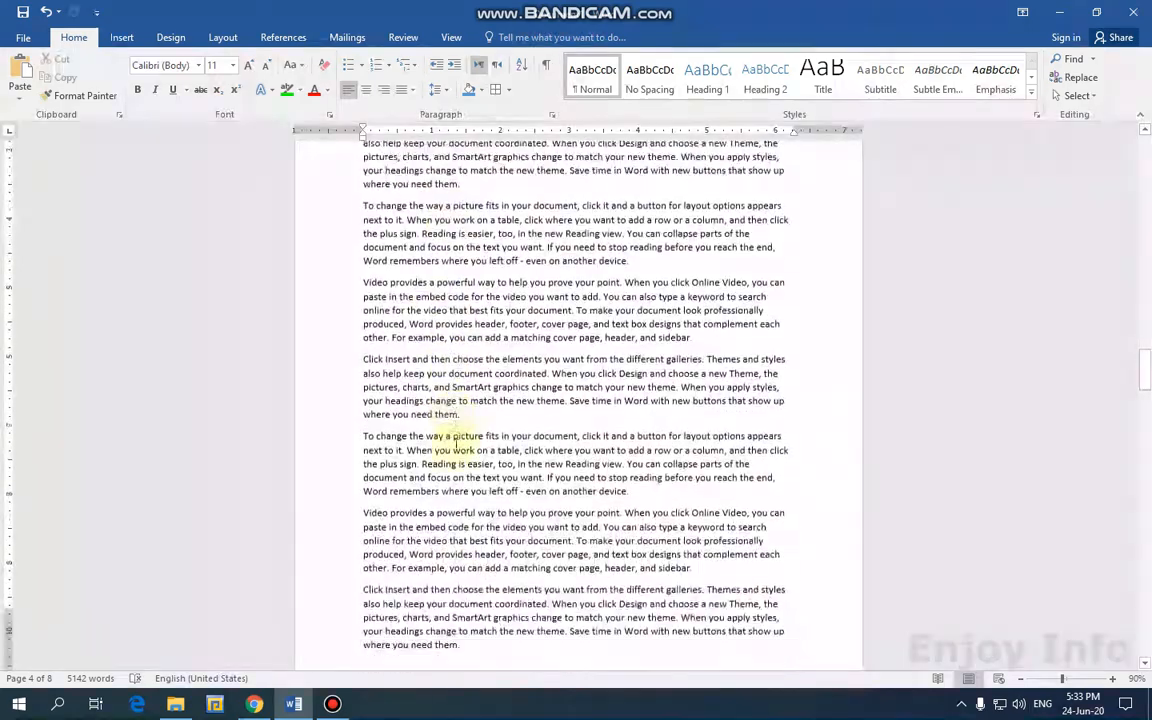
click(566, 402)
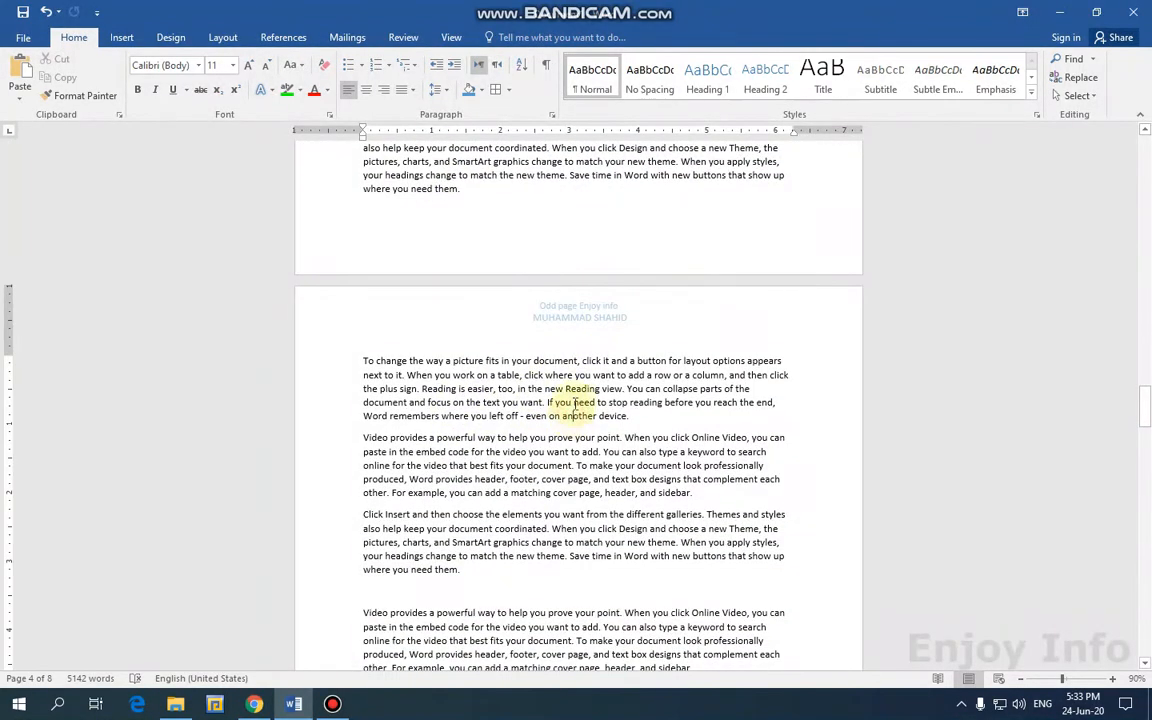
scroll(478, 600, down, 10)
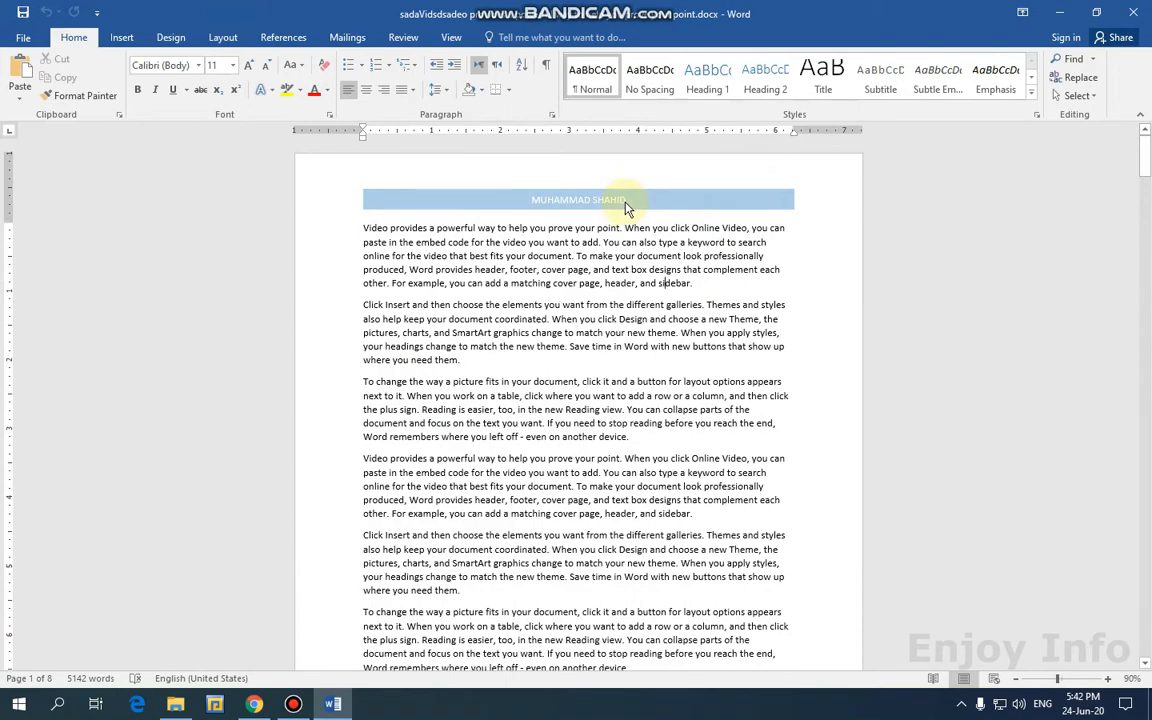
scroll(694, 334, down, 10)
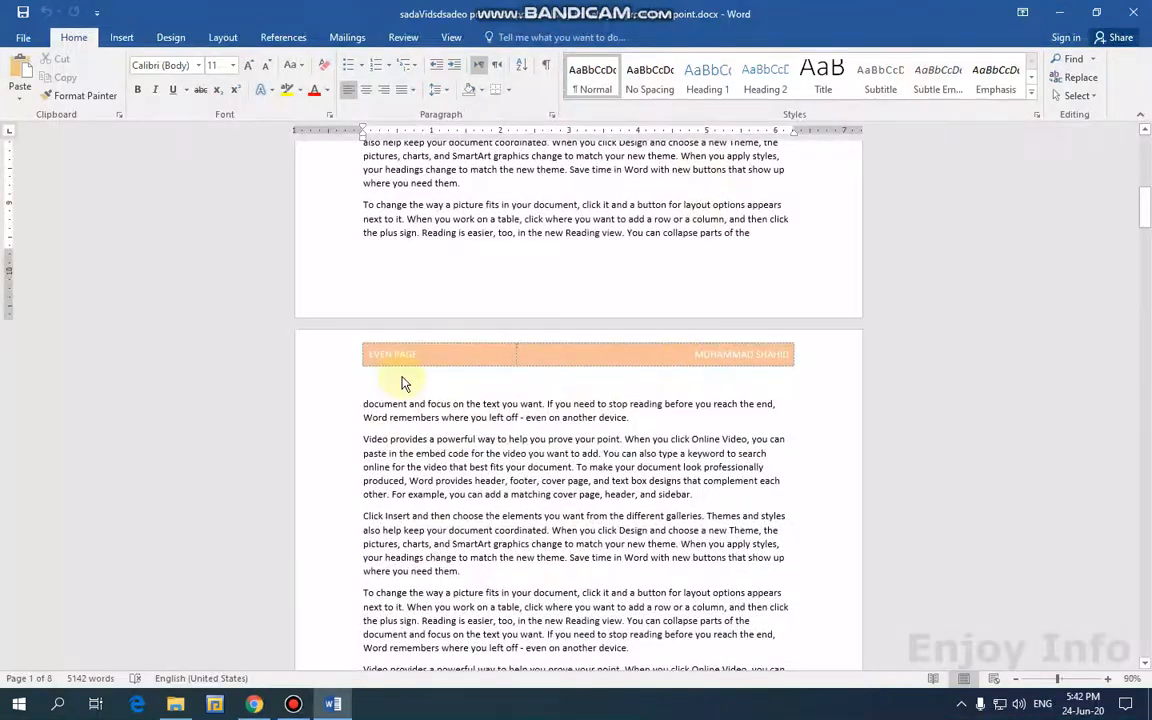
scroll(390, 372, down, 15)
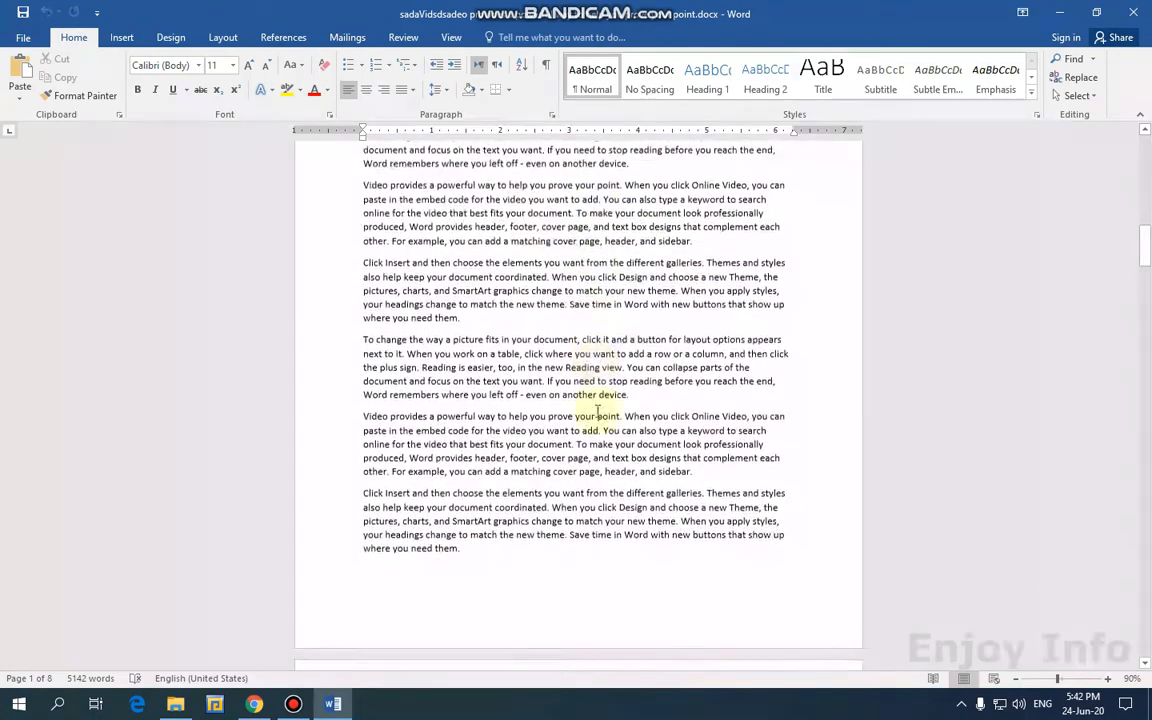
scroll(630, 398, down, 15)
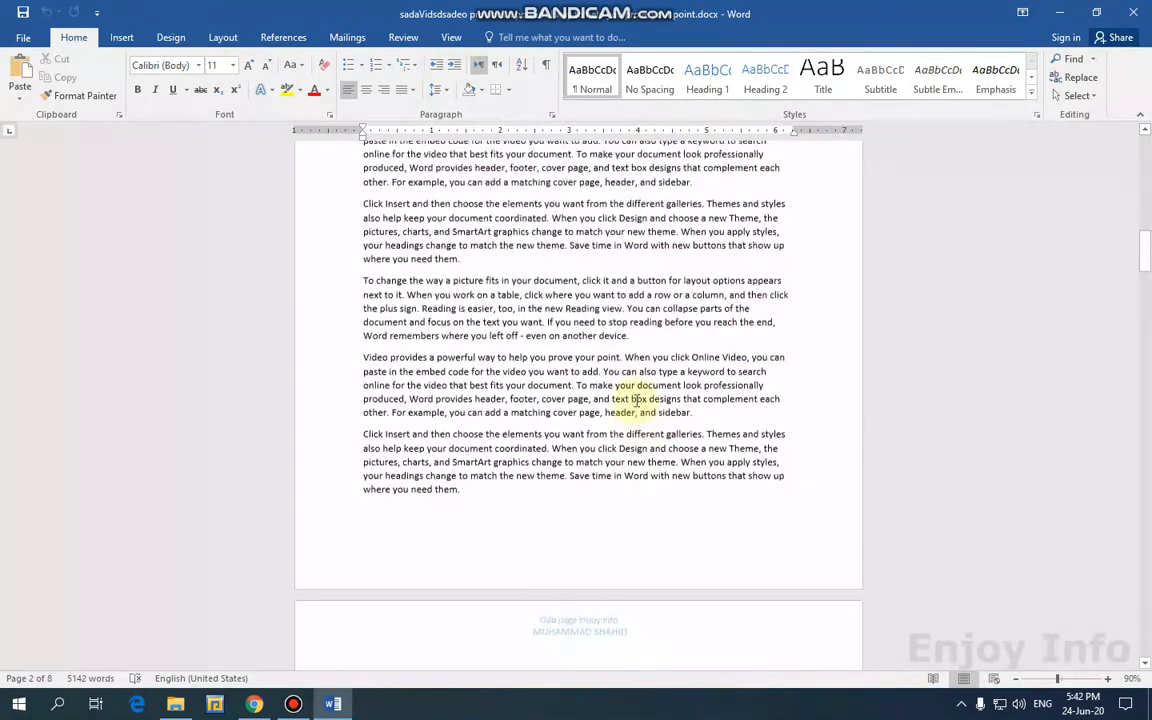
scroll(636, 400, up, 20)
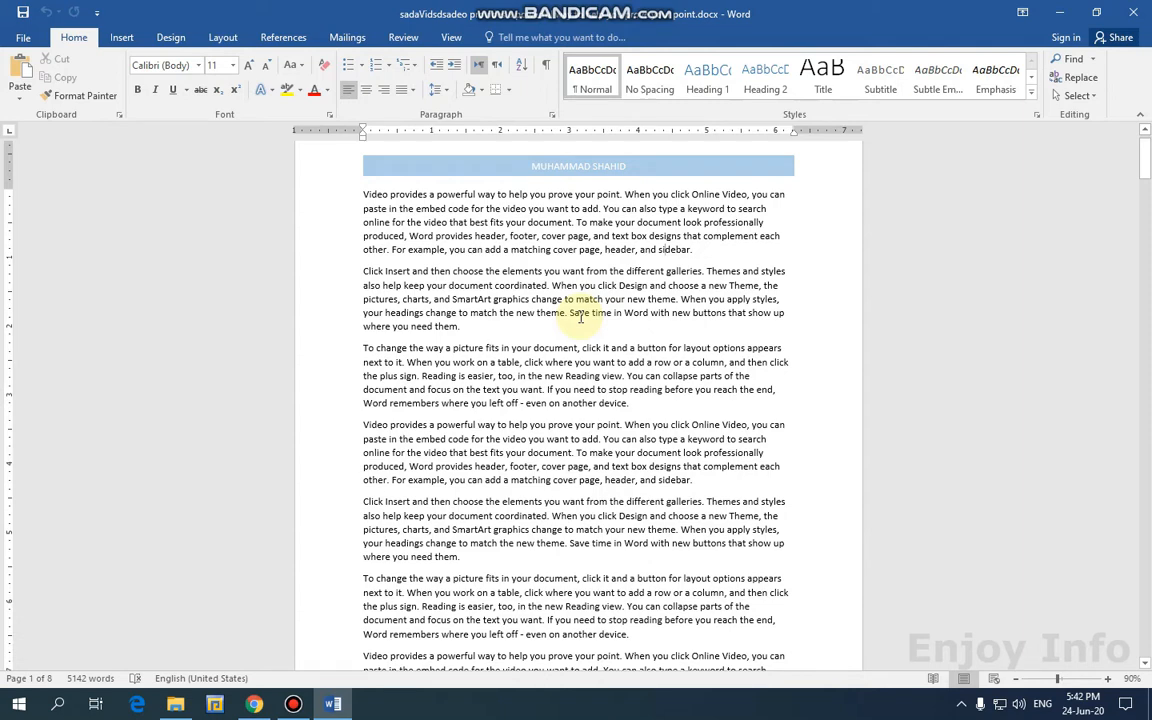
scroll(530, 380, down, 5)
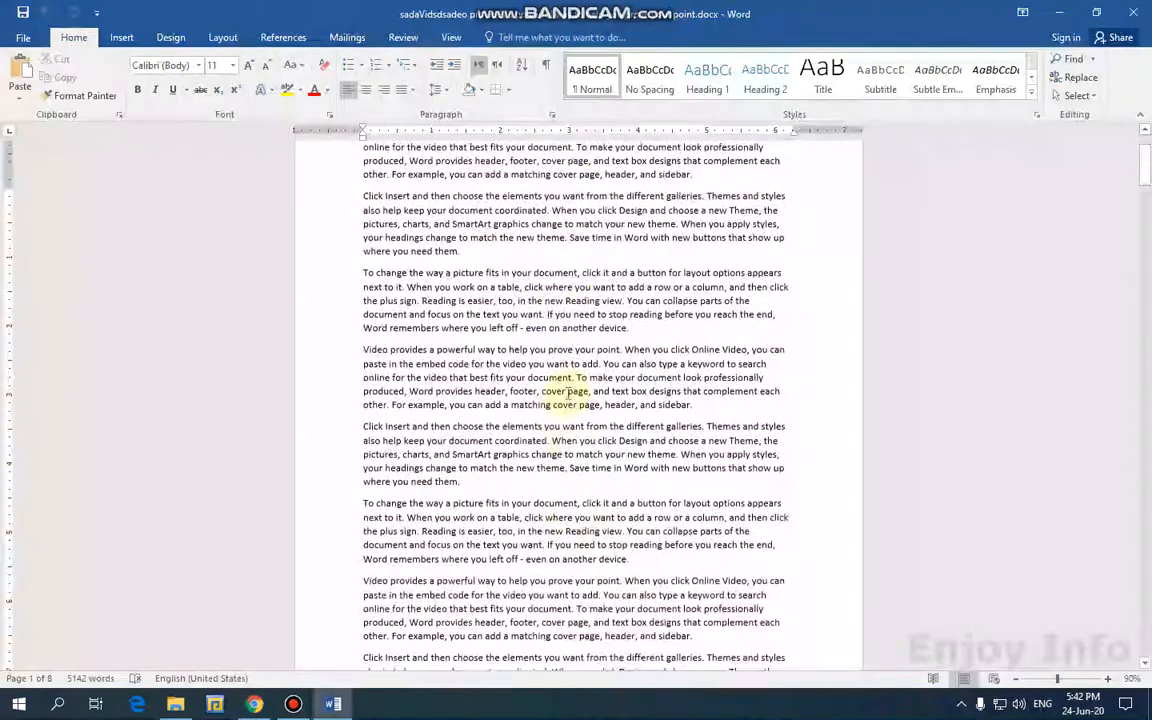
scroll(510, 360, up, 2)
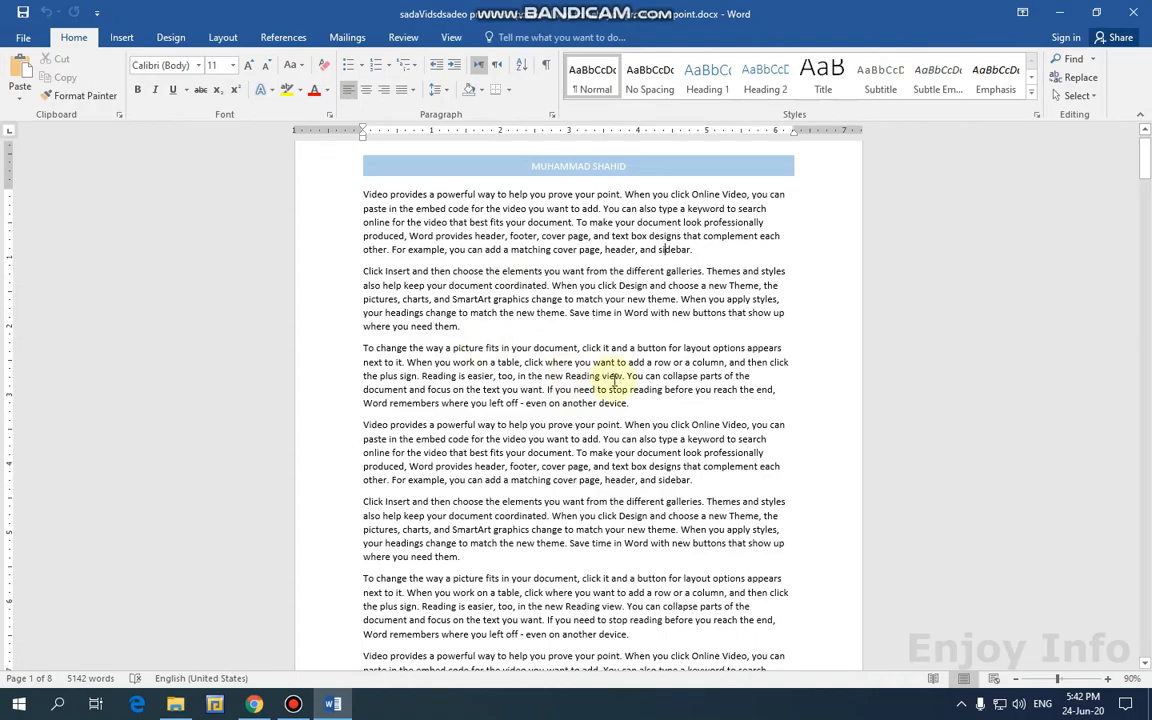
scroll(612, 379, down, 8)
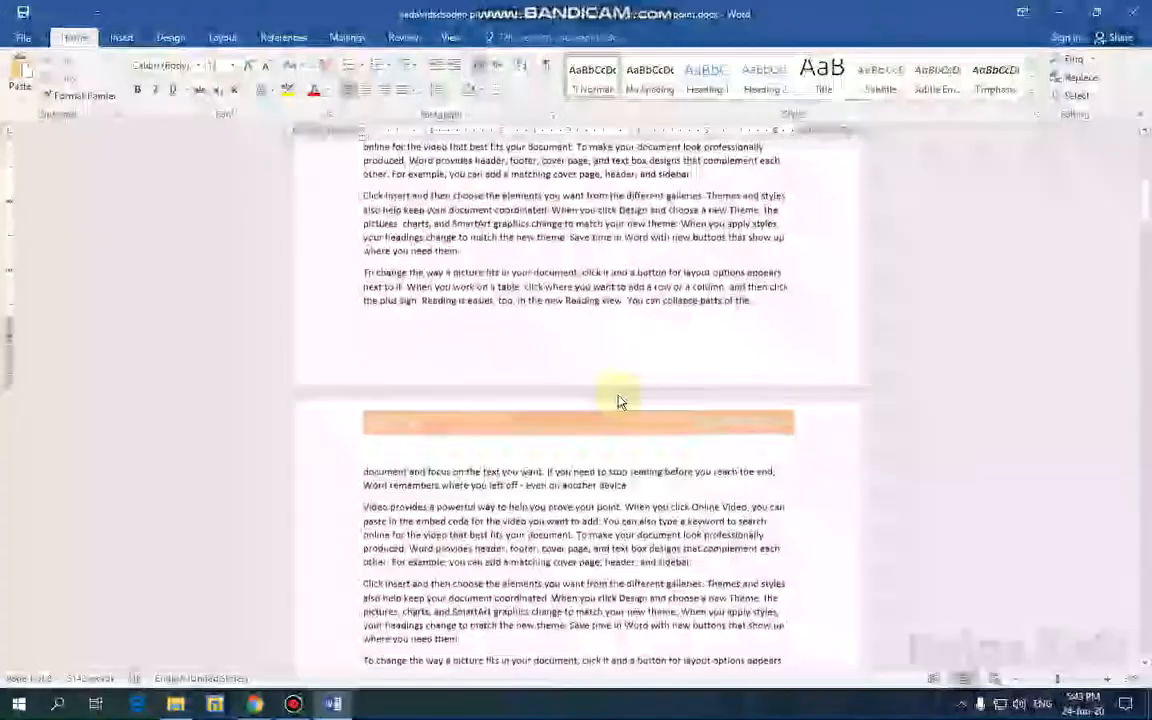
scroll(618, 400, down, 2)
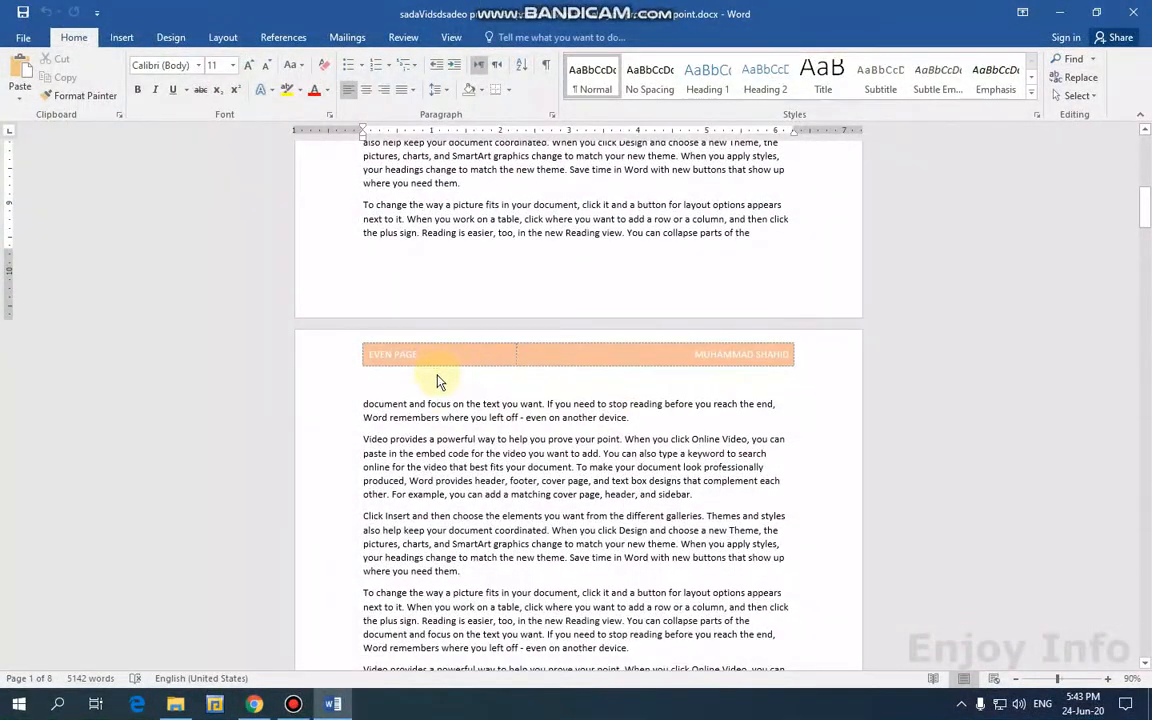
click(436, 405)
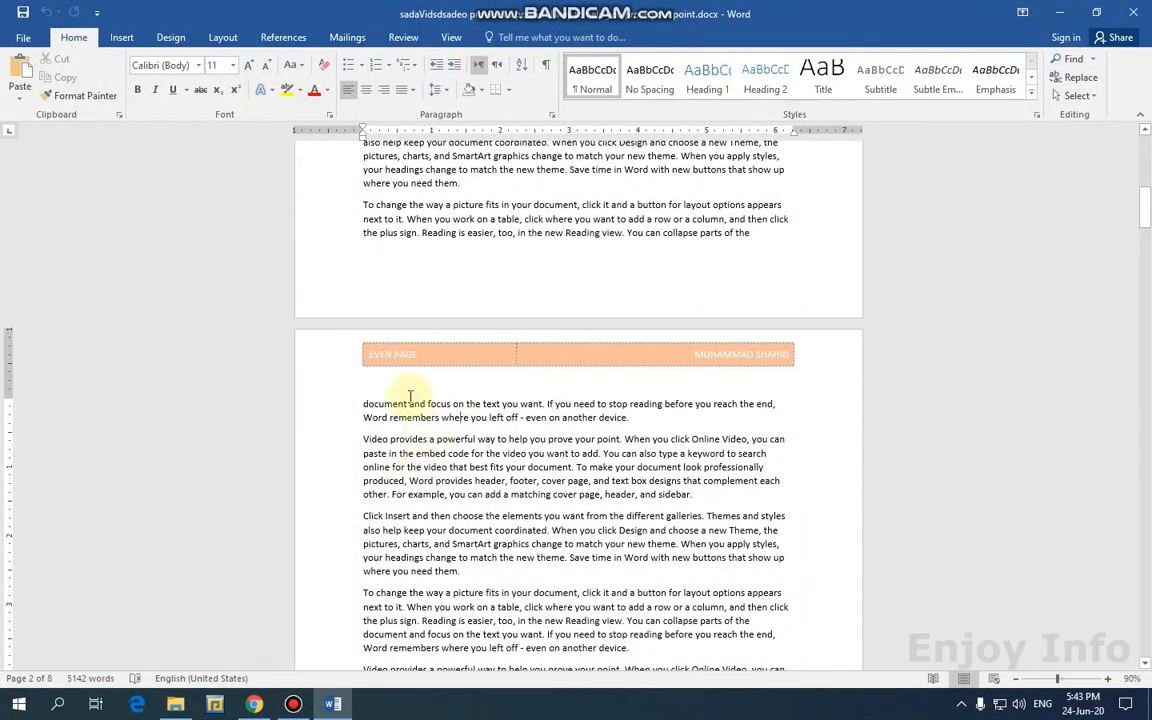
scroll(505, 435, up, 10)
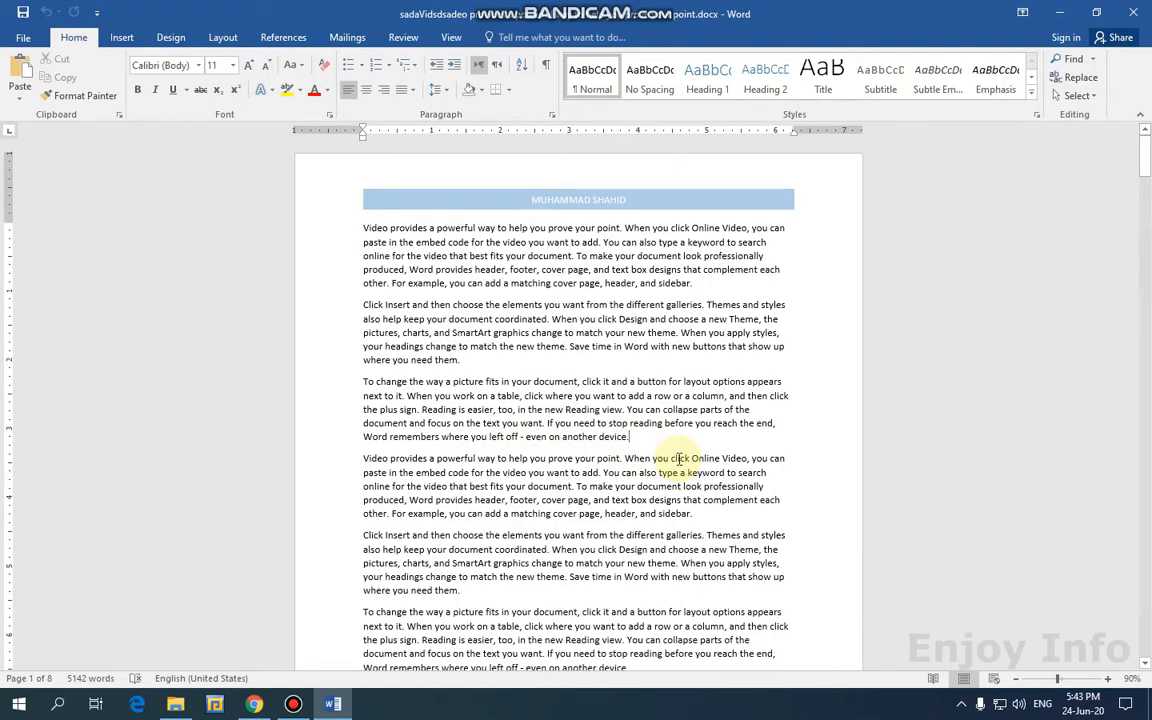
click(224, 38)
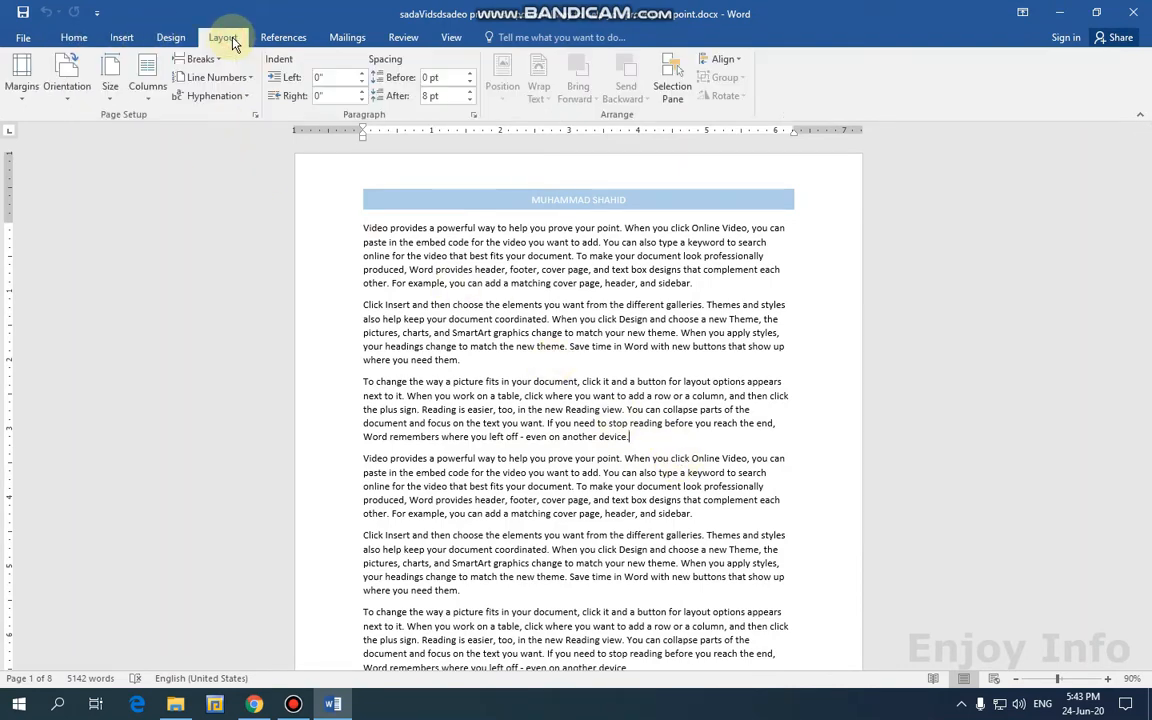
click(219, 62)
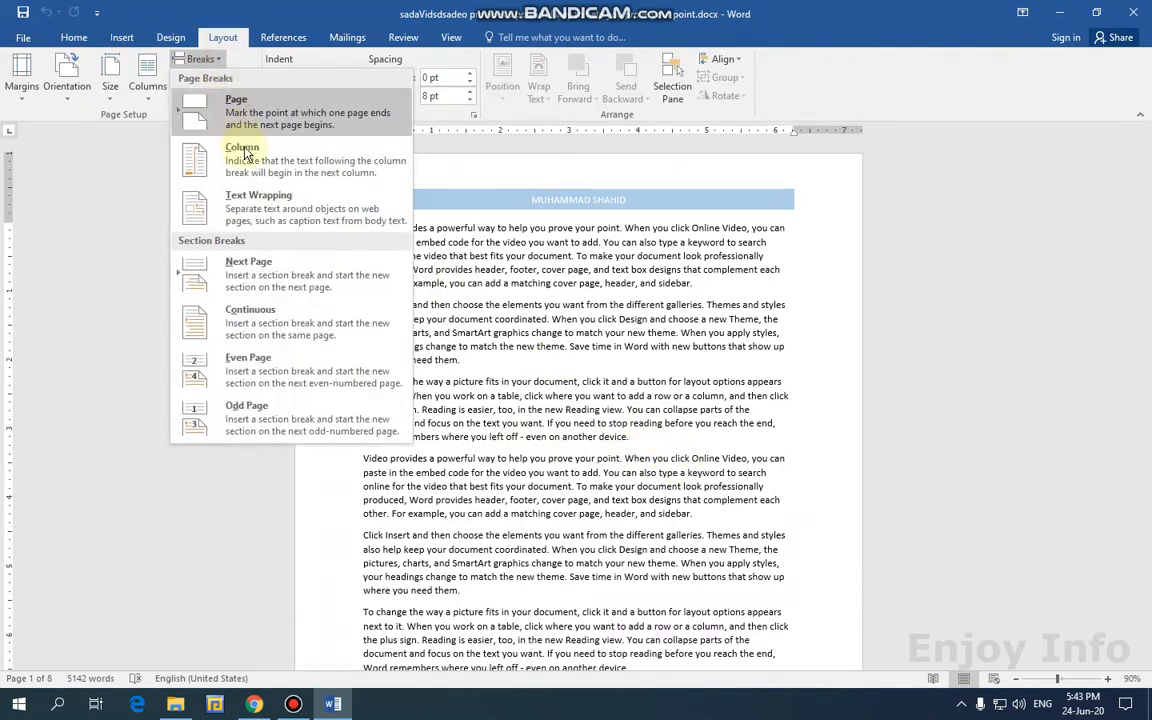
click(283, 274)
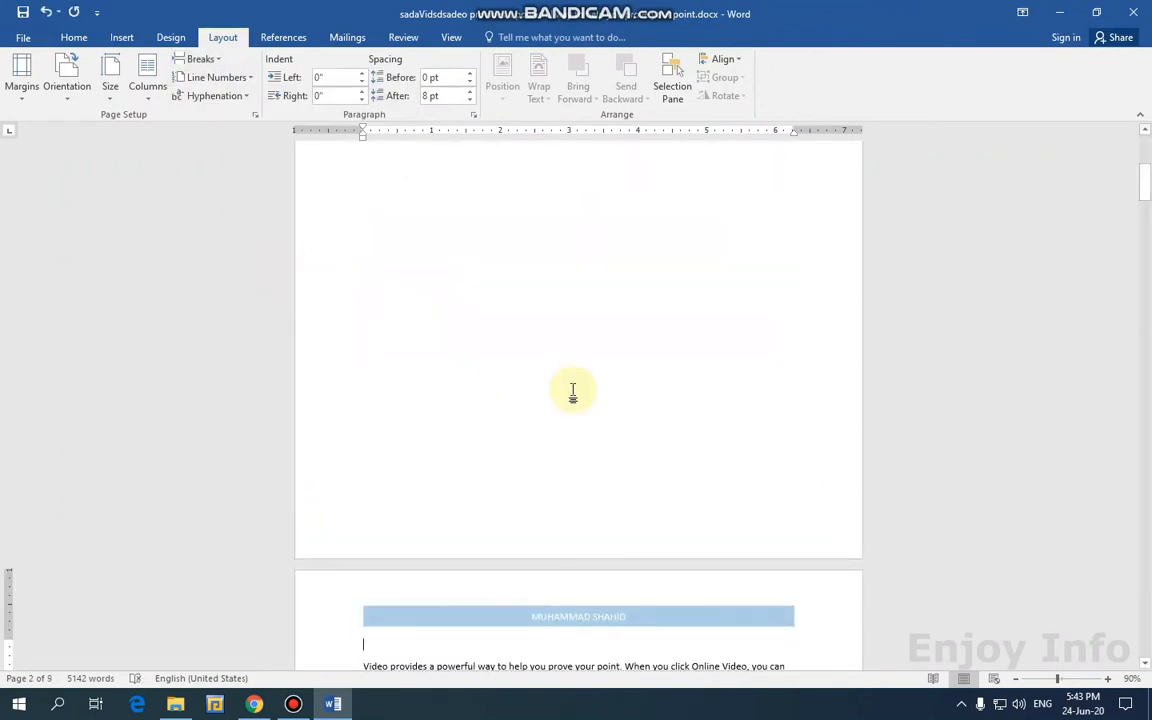
scroll(520, 420, down, 1)
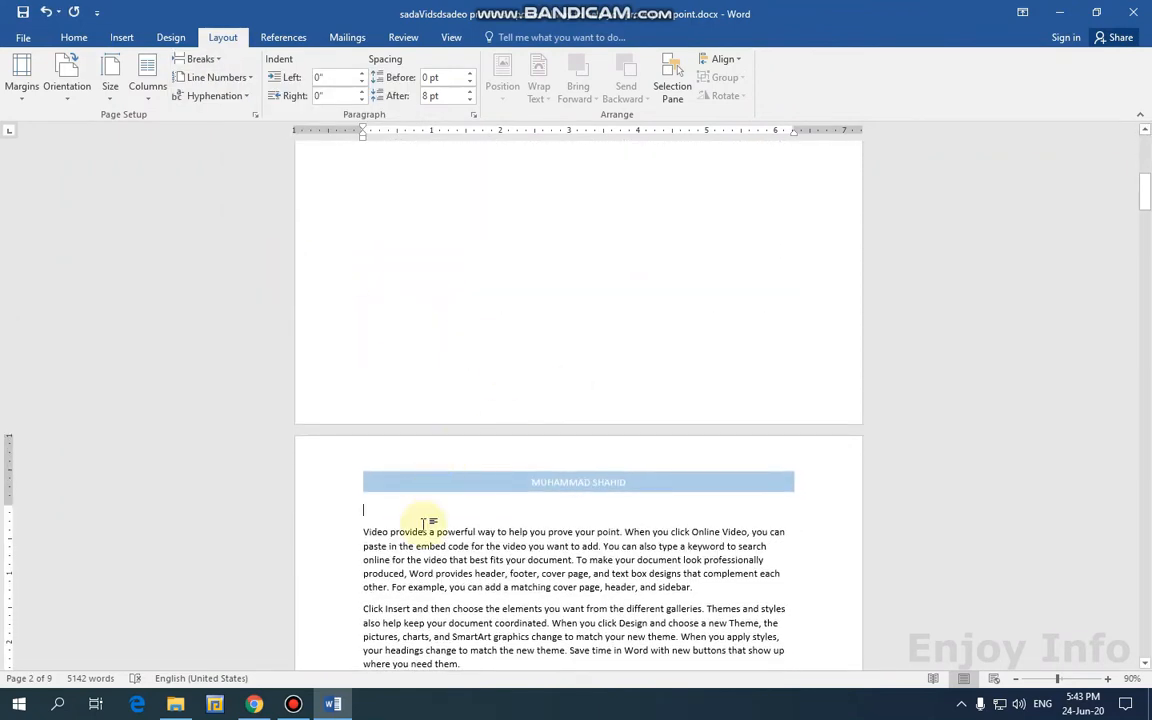
double_click(425, 488)
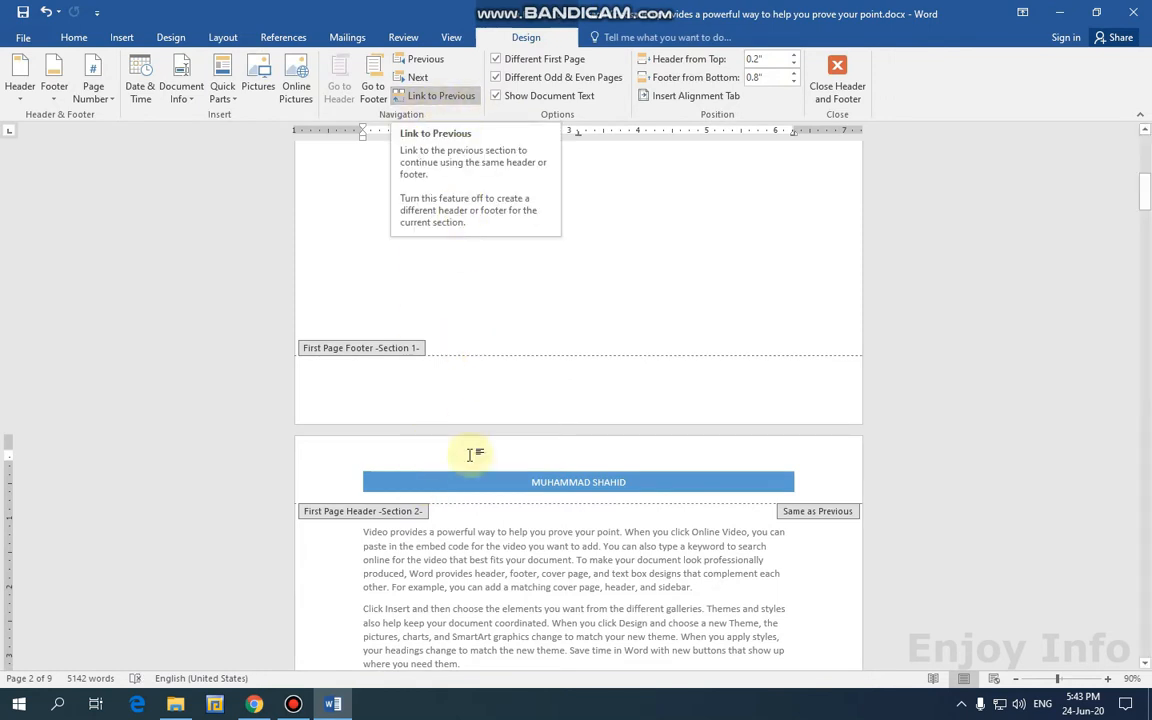
scroll(507, 442, up, 3)
scroll(510, 440, down, 9)
scroll(510, 440, up, 1)
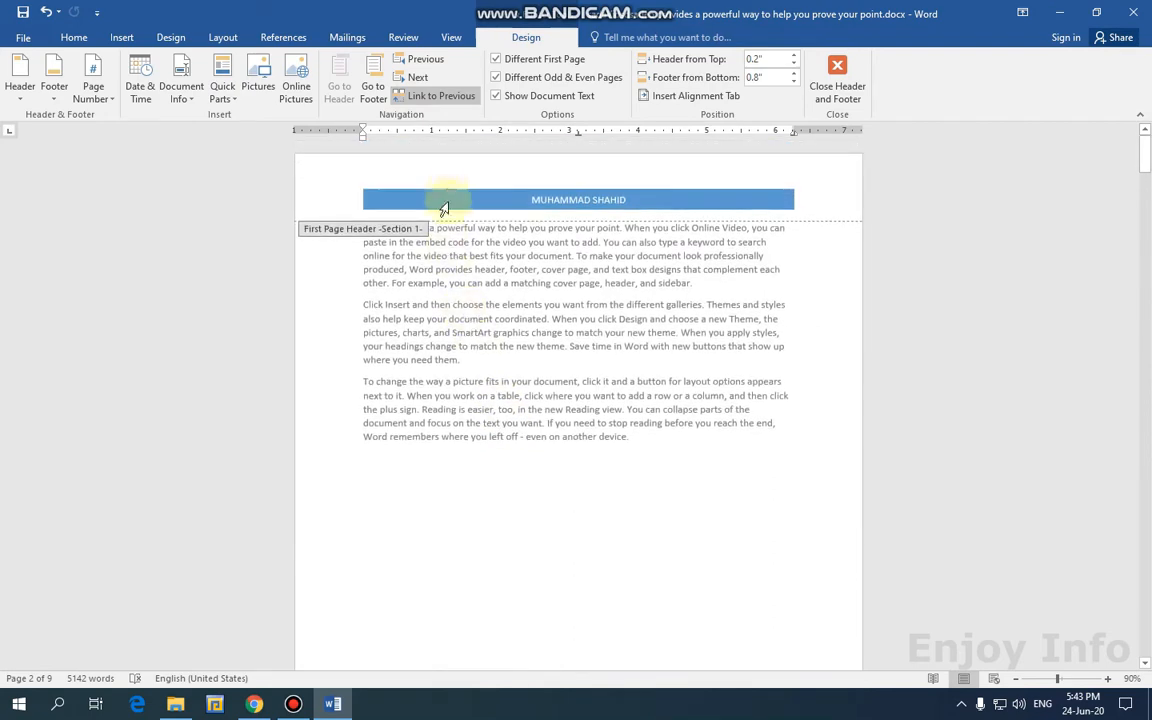
click(447, 195)
click(596, 38)
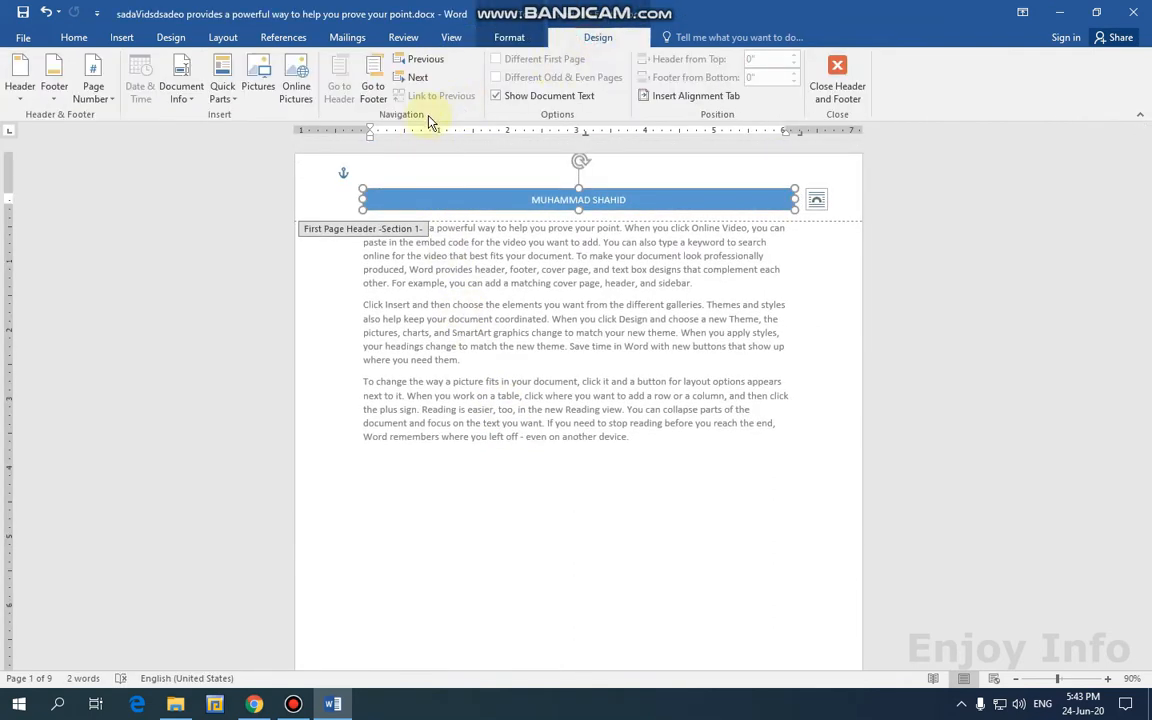
scroll(527, 465, down, 8)
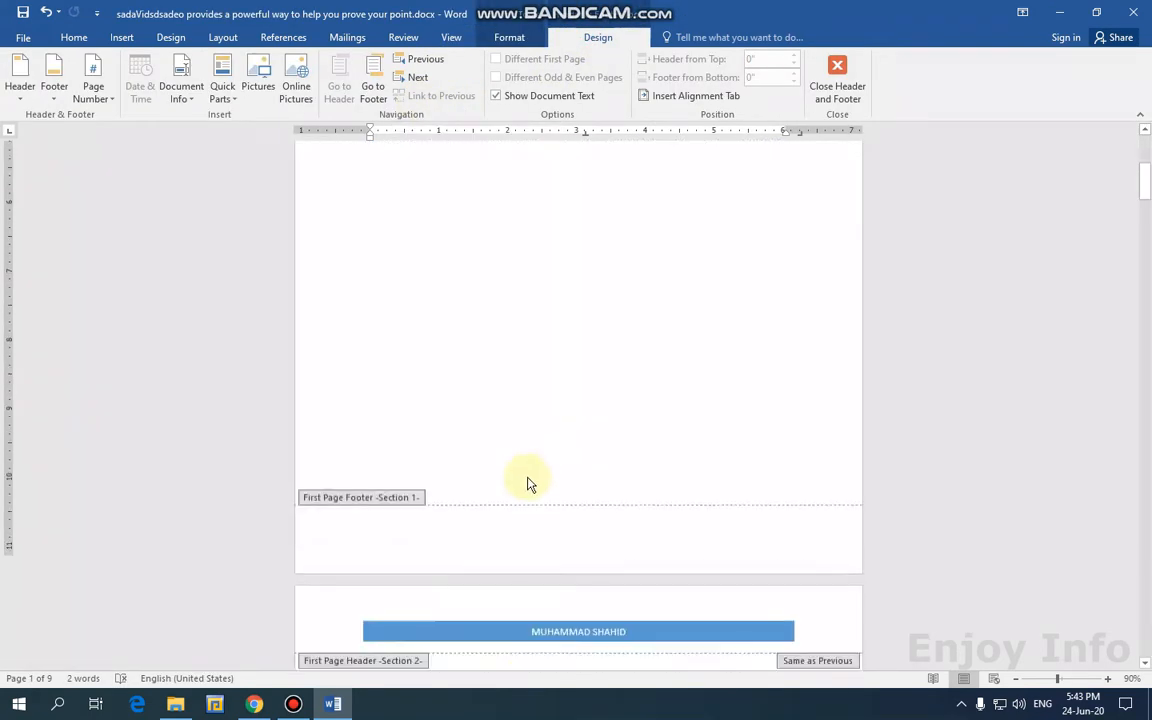
triple_click(476, 414)
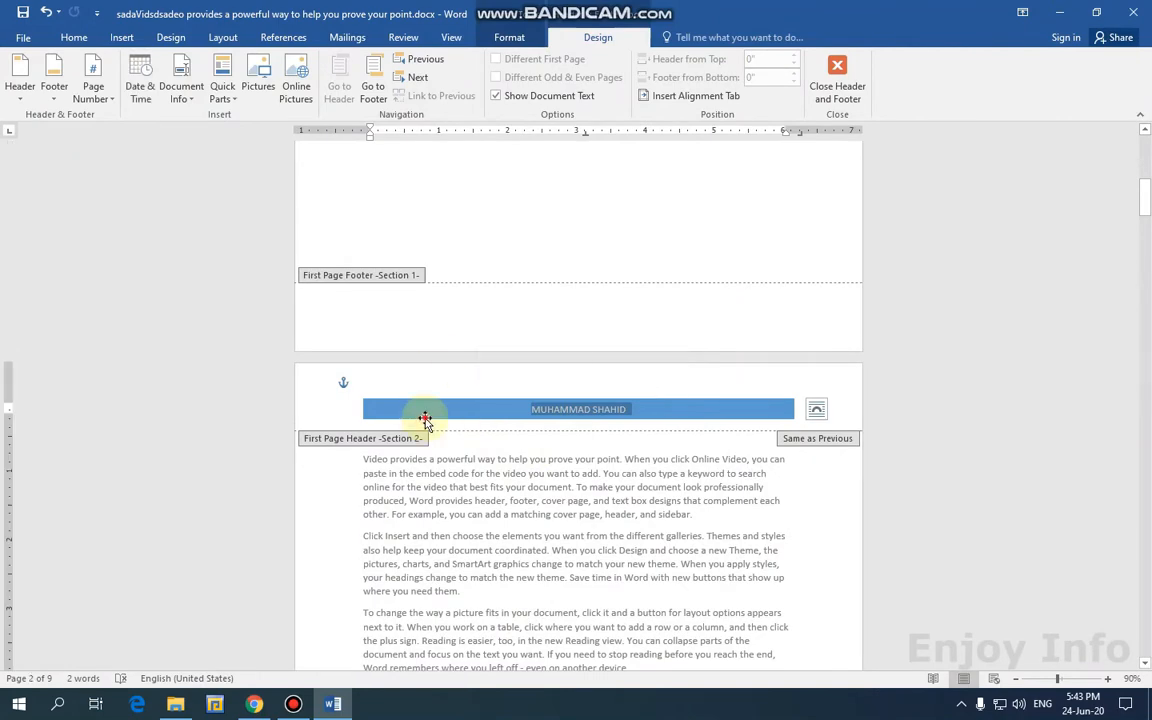
click(427, 418)
click(586, 42)
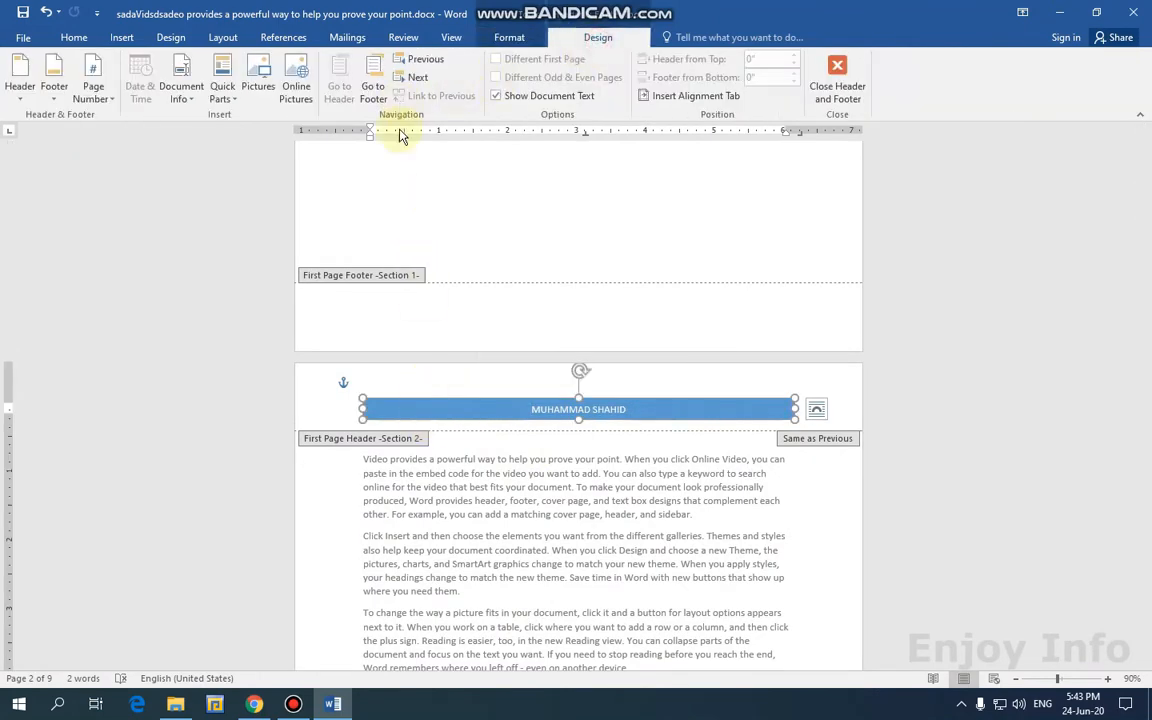
double_click(476, 516)
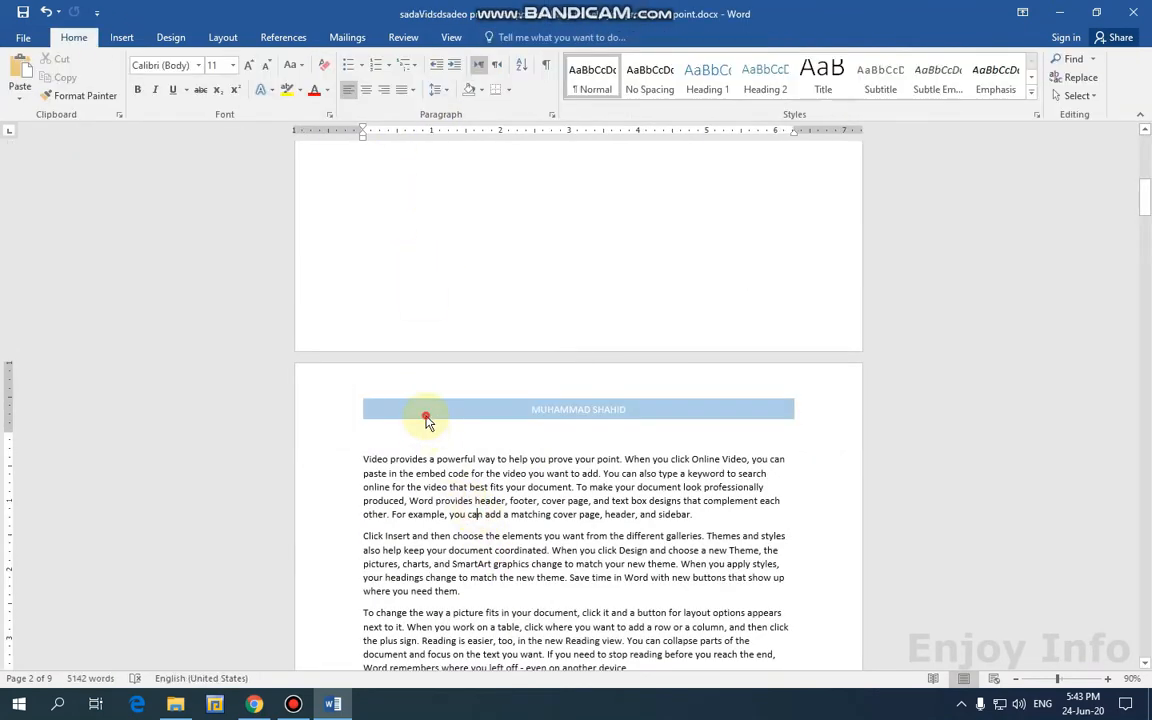
double_click(427, 418)
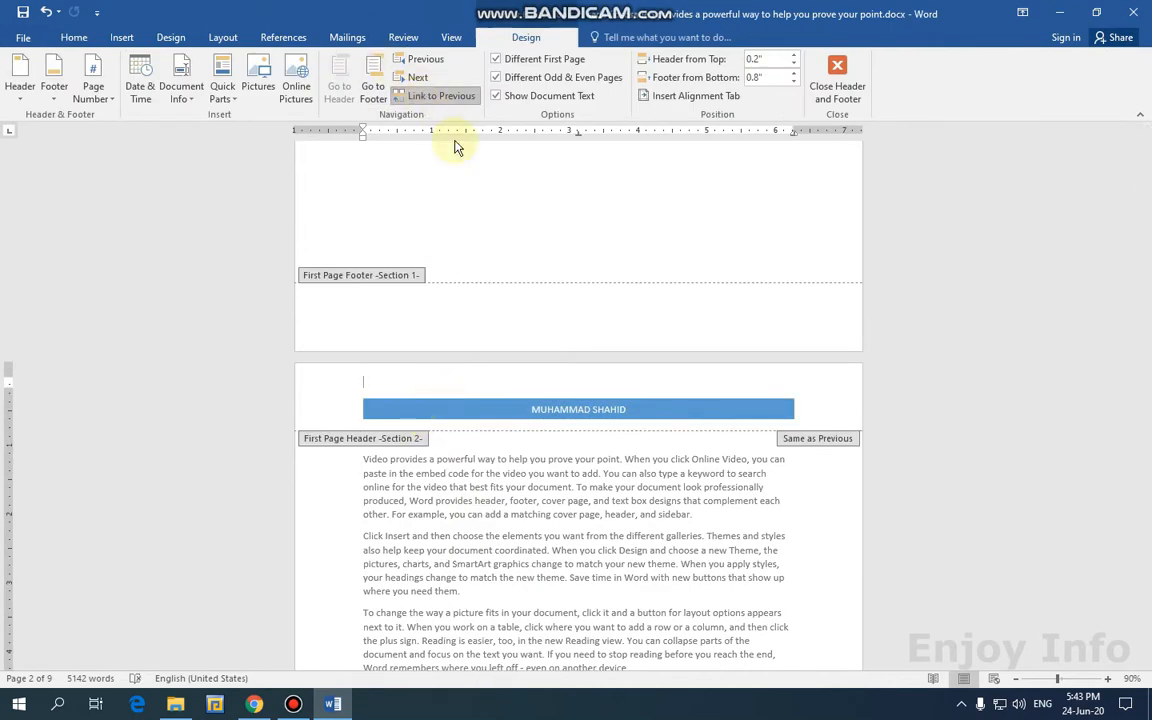
click(837, 75)
scroll(656, 270, up, 3)
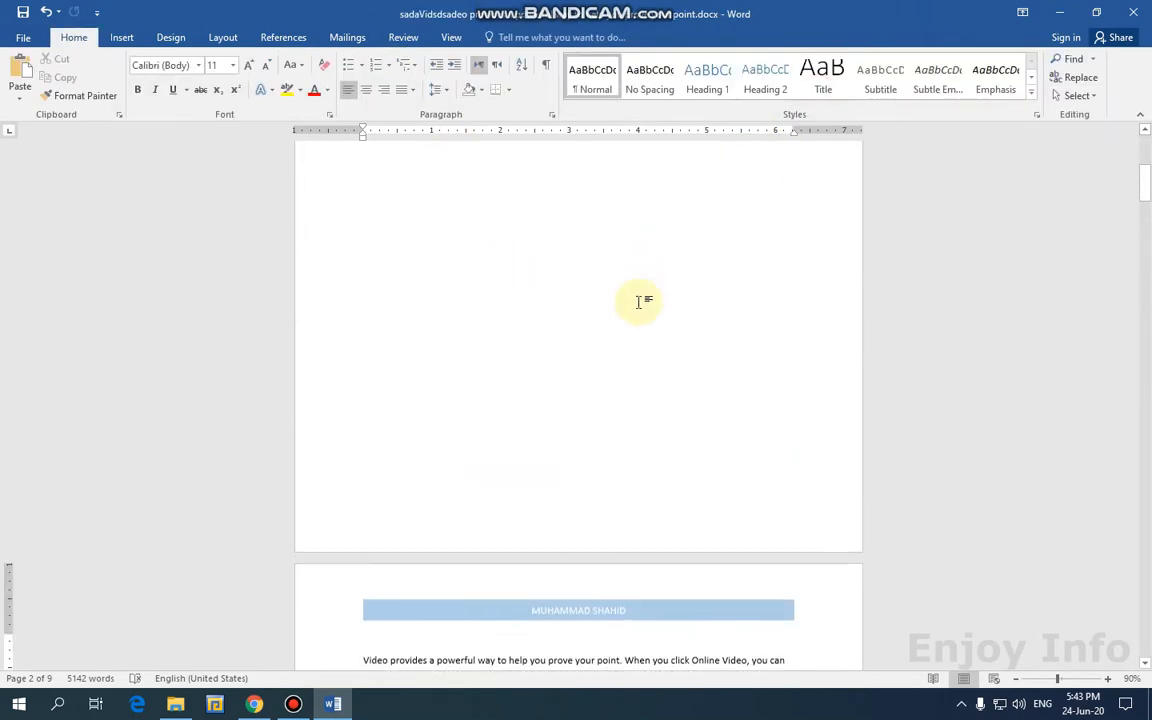
scroll(638, 302, down, 5)
scroll(484, 283, up, 1)
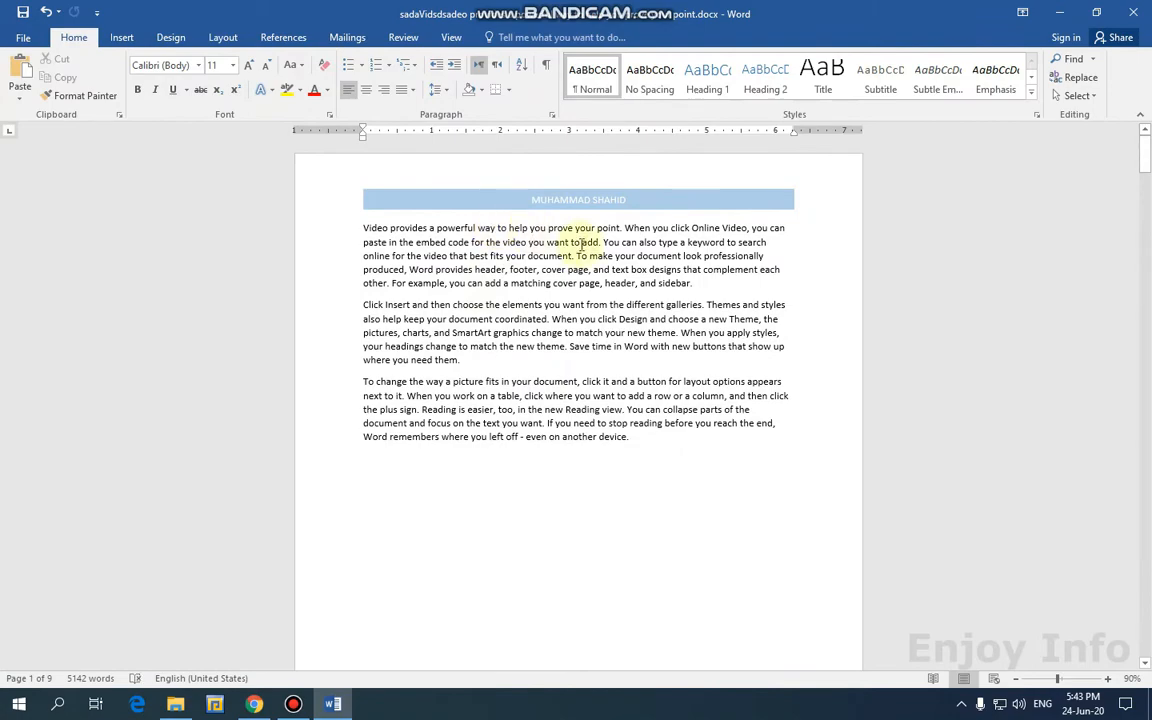
scroll(581, 244, down, 10)
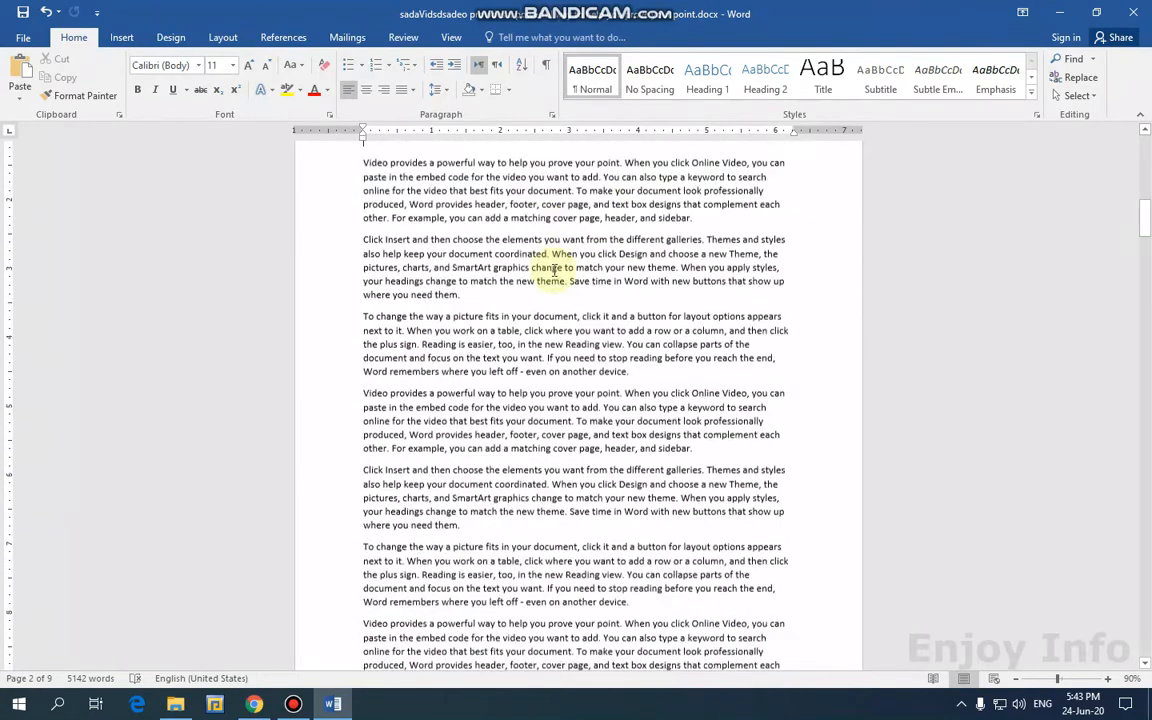
scroll(560, 300, down, 10)
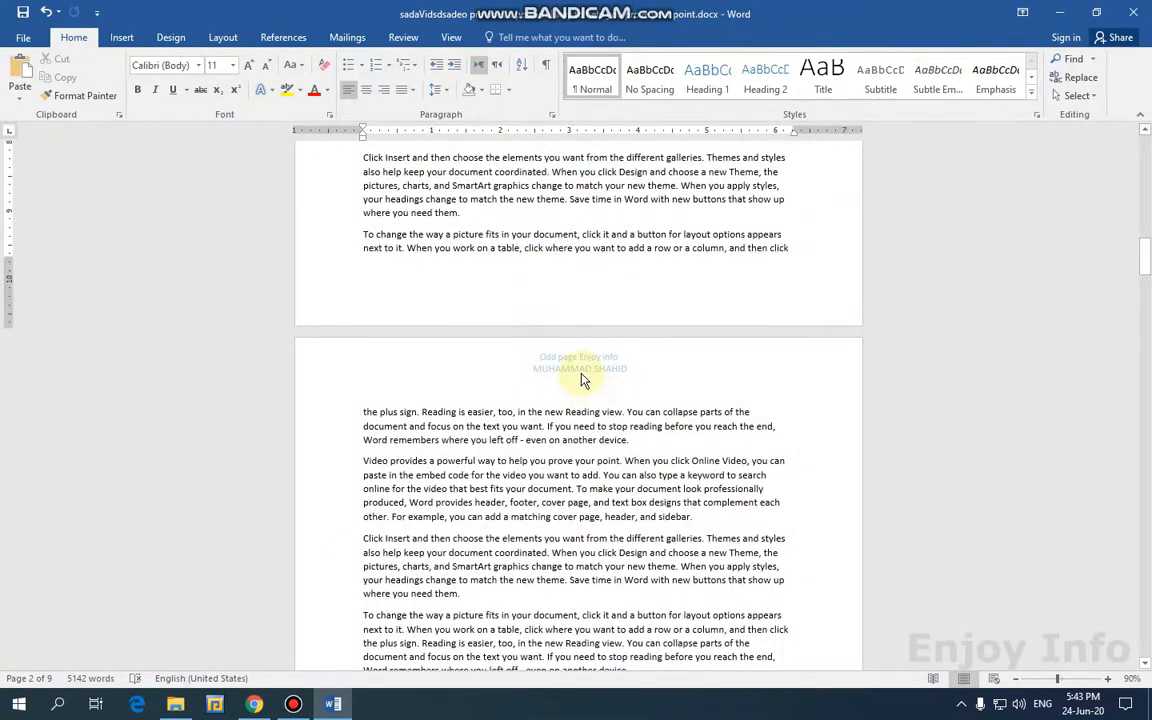
scroll(583, 378, down, 10)
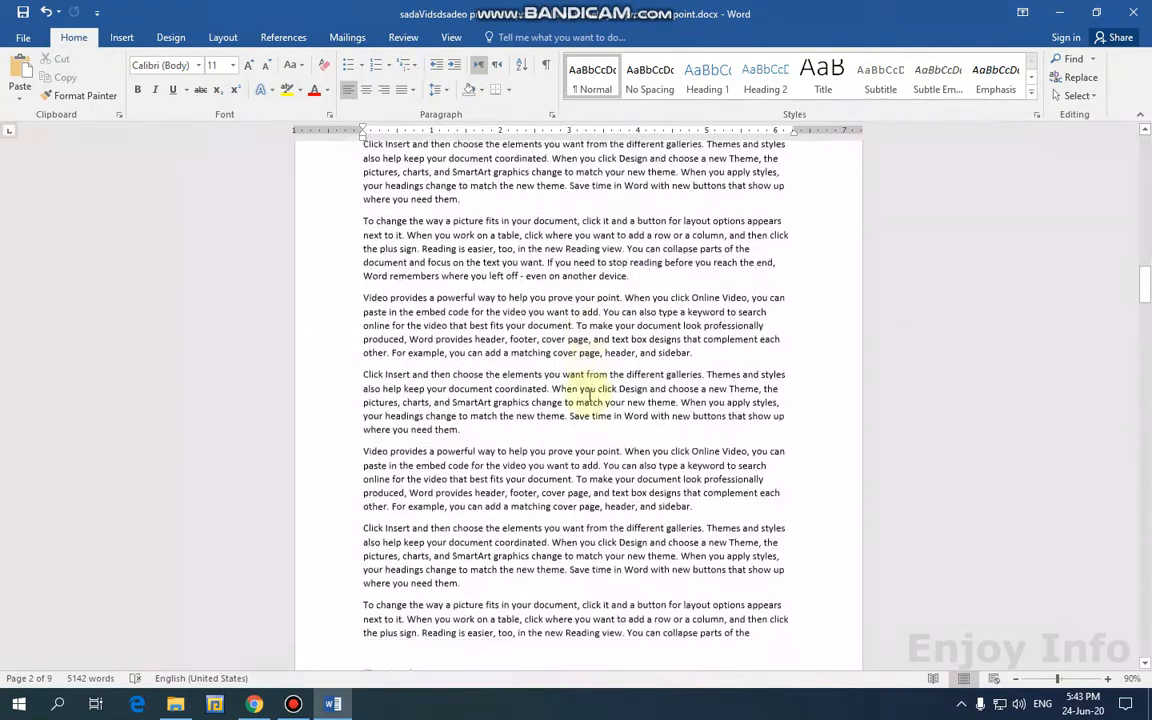
scroll(530, 440, down, 15)
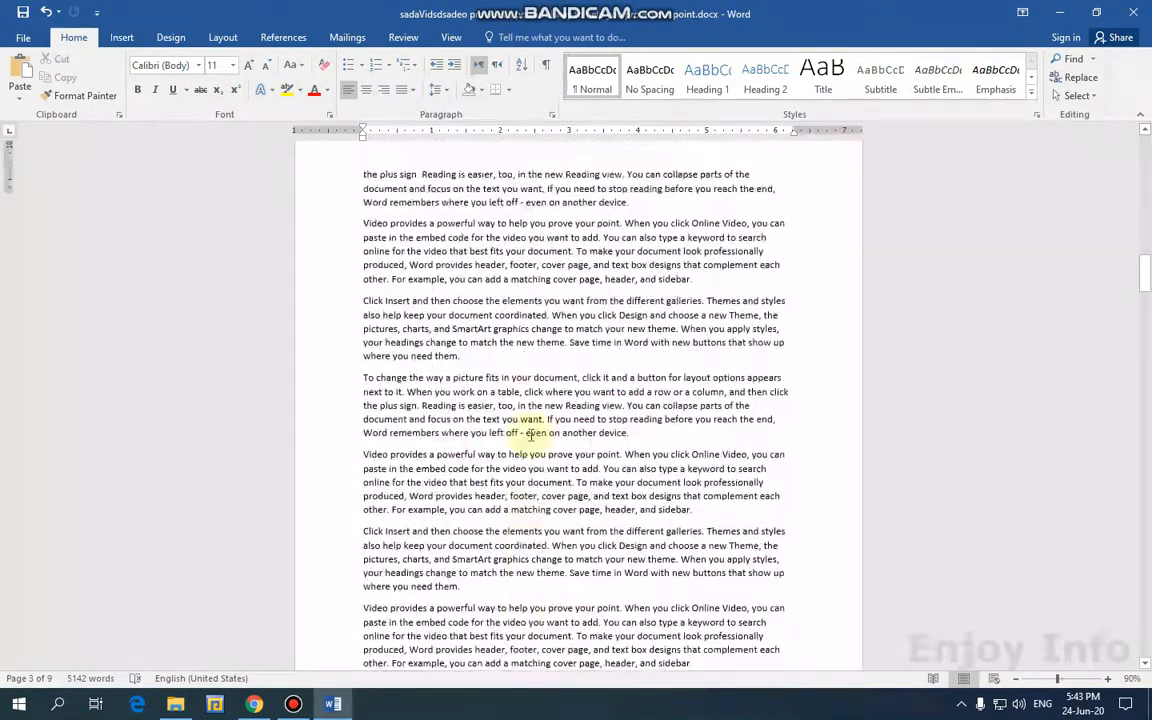
scroll(537, 410, up, 8)
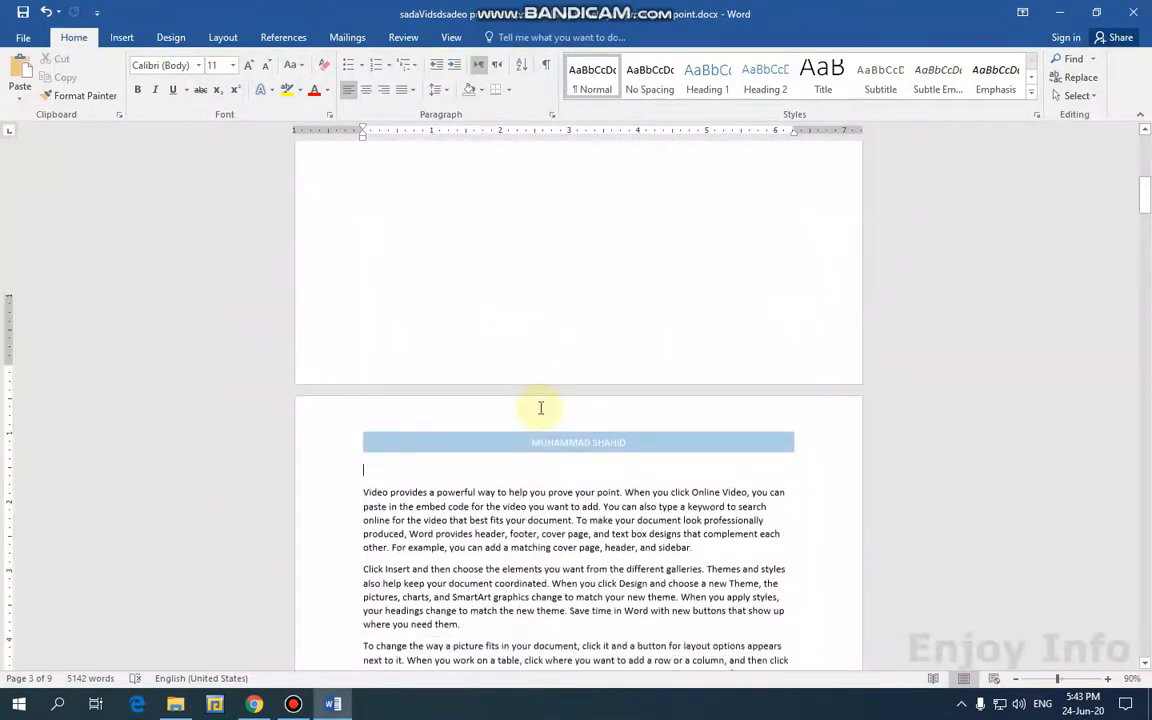
scroll(545, 430, down, 5)
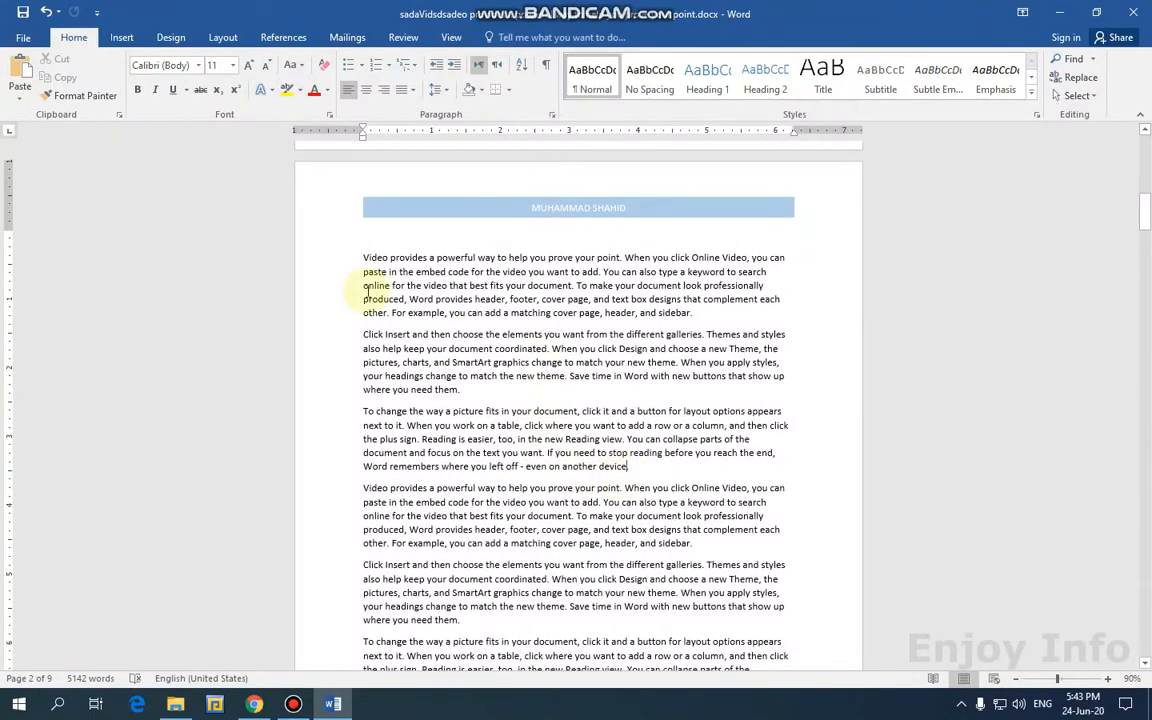
Insert a Next Page section break after the paragraph ending 'even on another device'.
click(220, 40)
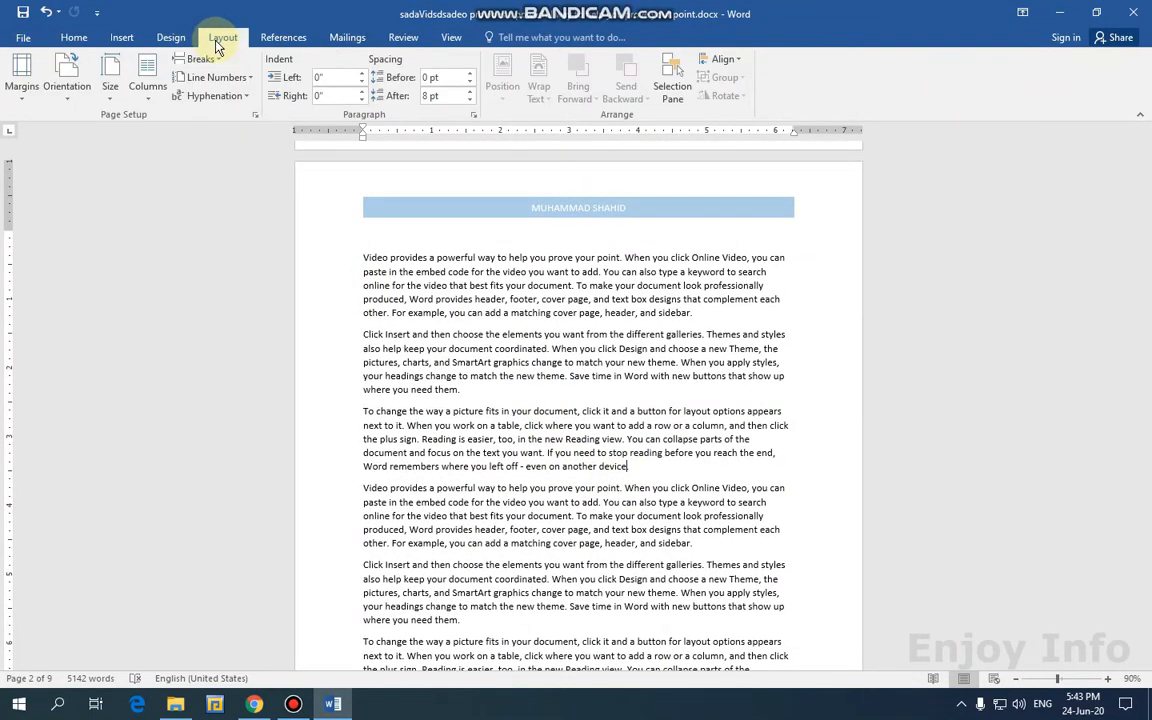
click(197, 59)
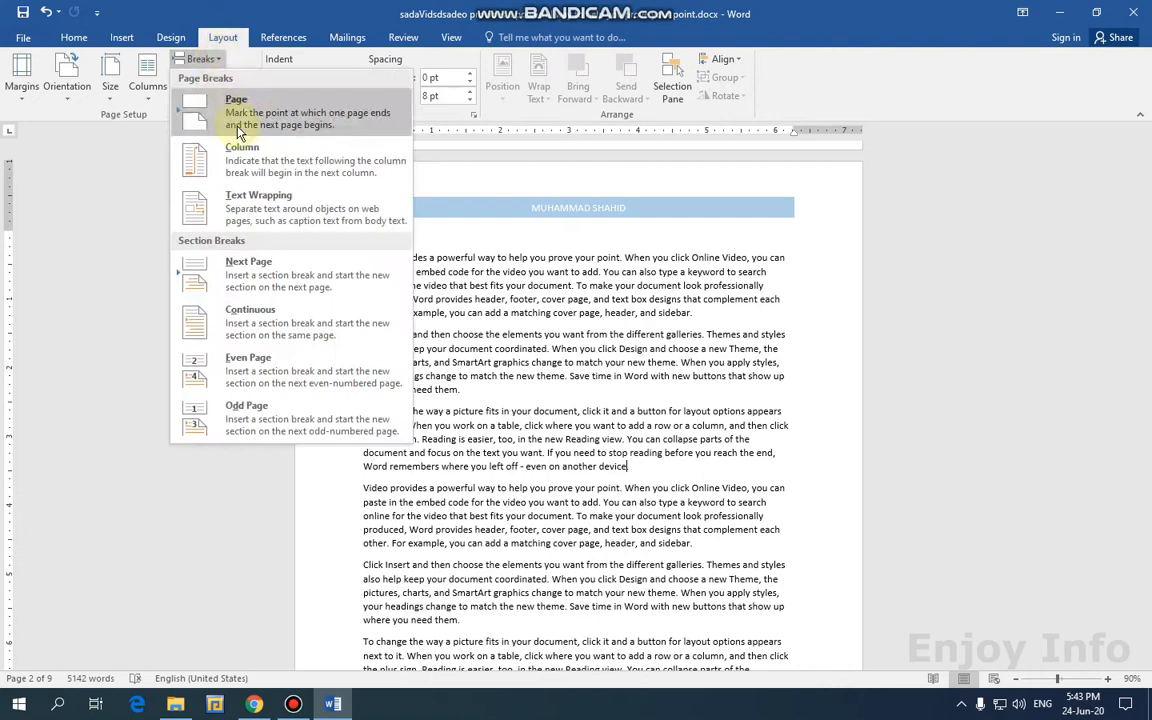
click(268, 291)
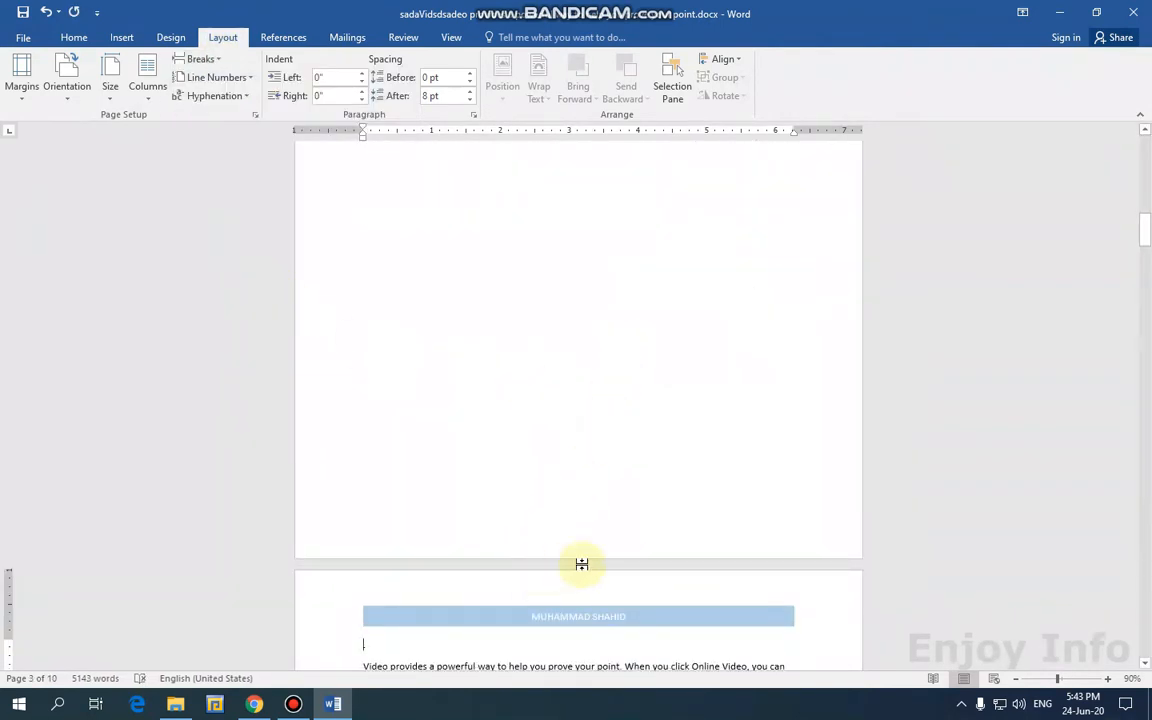
Scroll through the new section to check its even and odd page headers.
scroll(581, 540, down, 4)
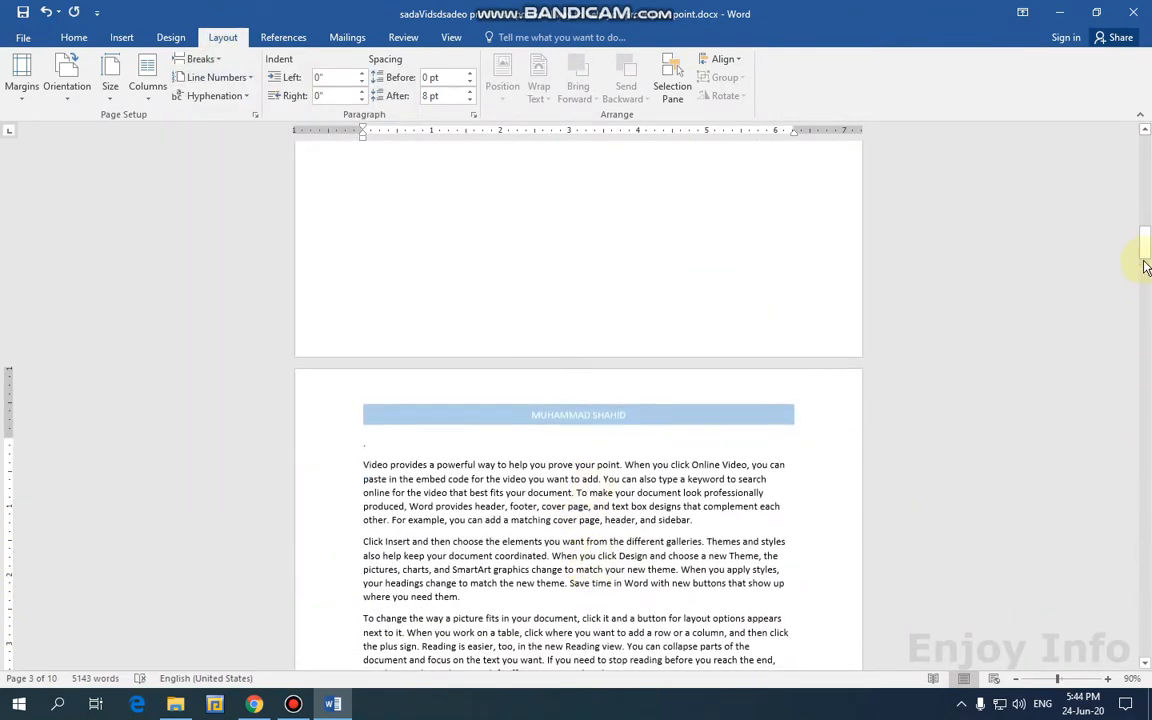
drag(1146, 267, 1144, 147)
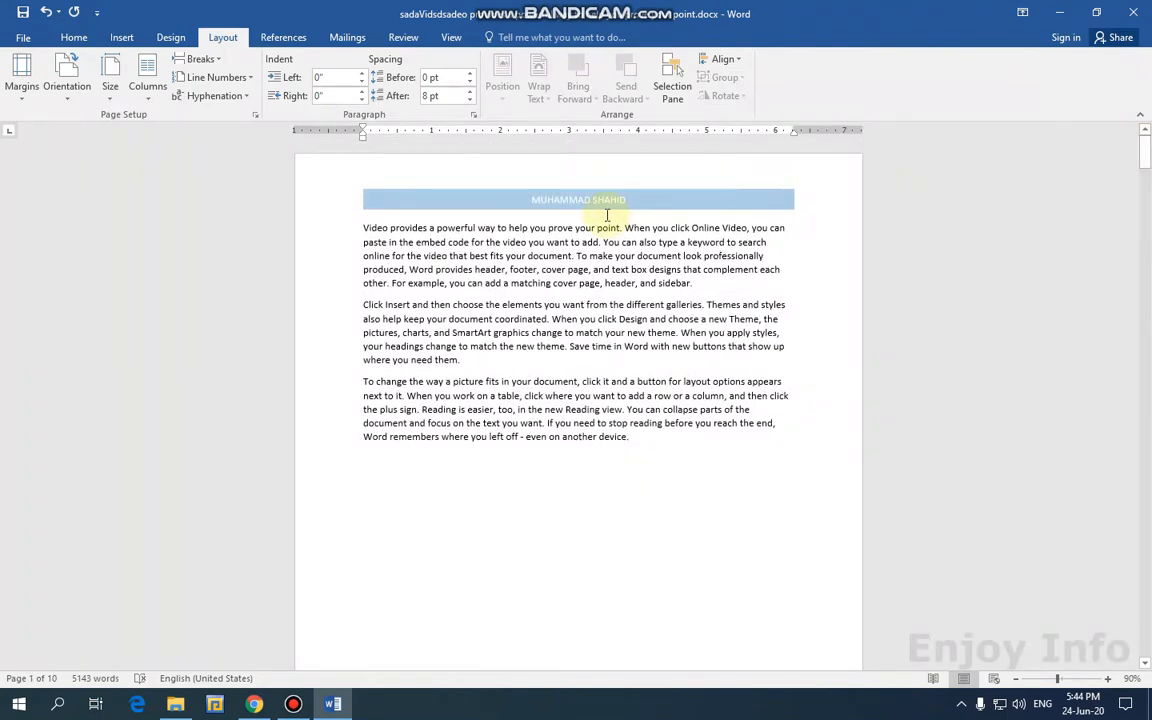
scroll(618, 250, down, 4)
scroll(640, 320, up, 10)
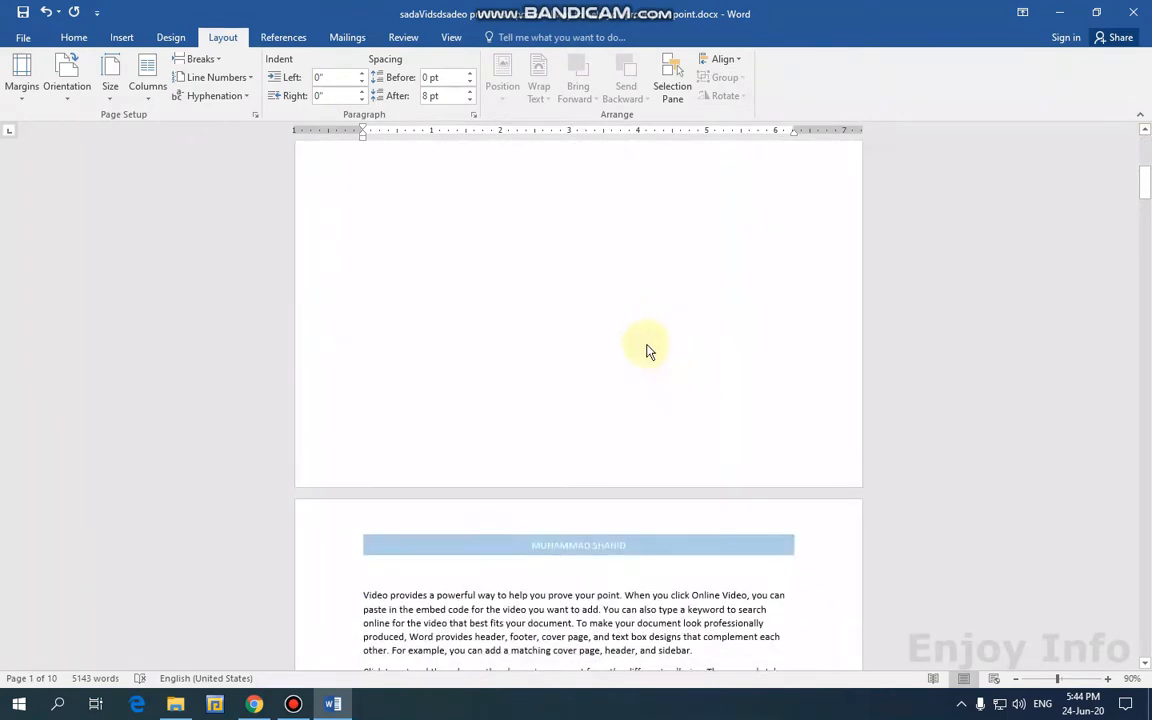
scroll(600, 388, down, 5)
scroll(609, 393, down, 15)
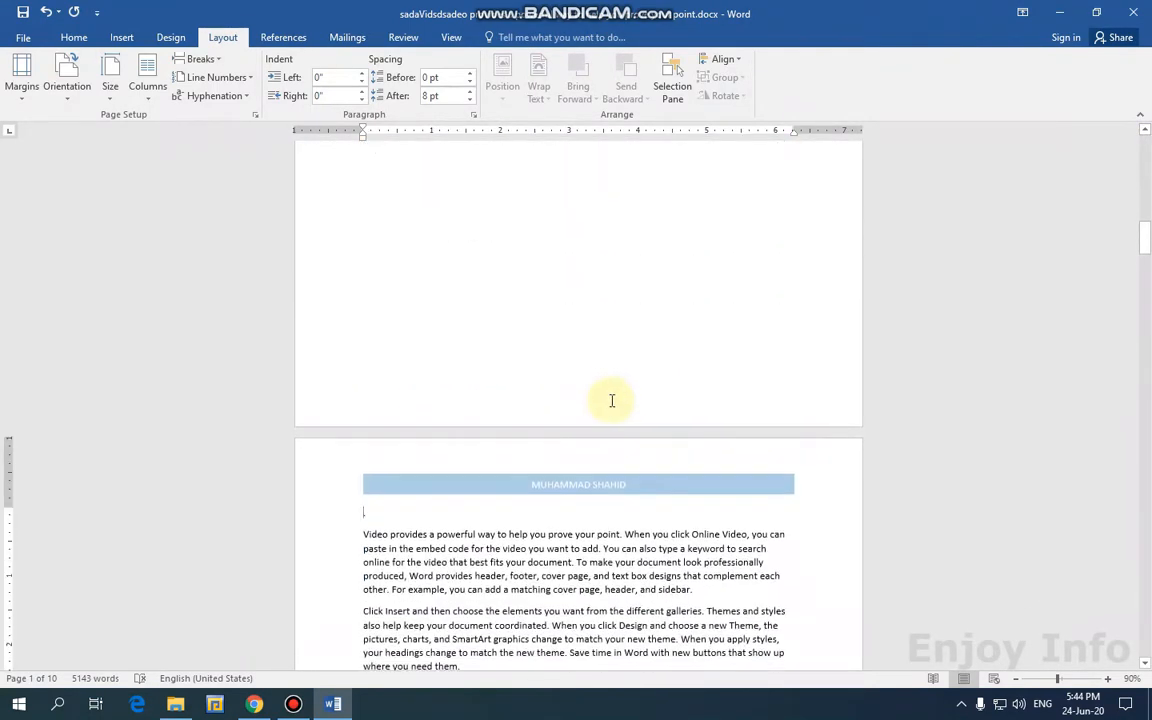
click(590, 277)
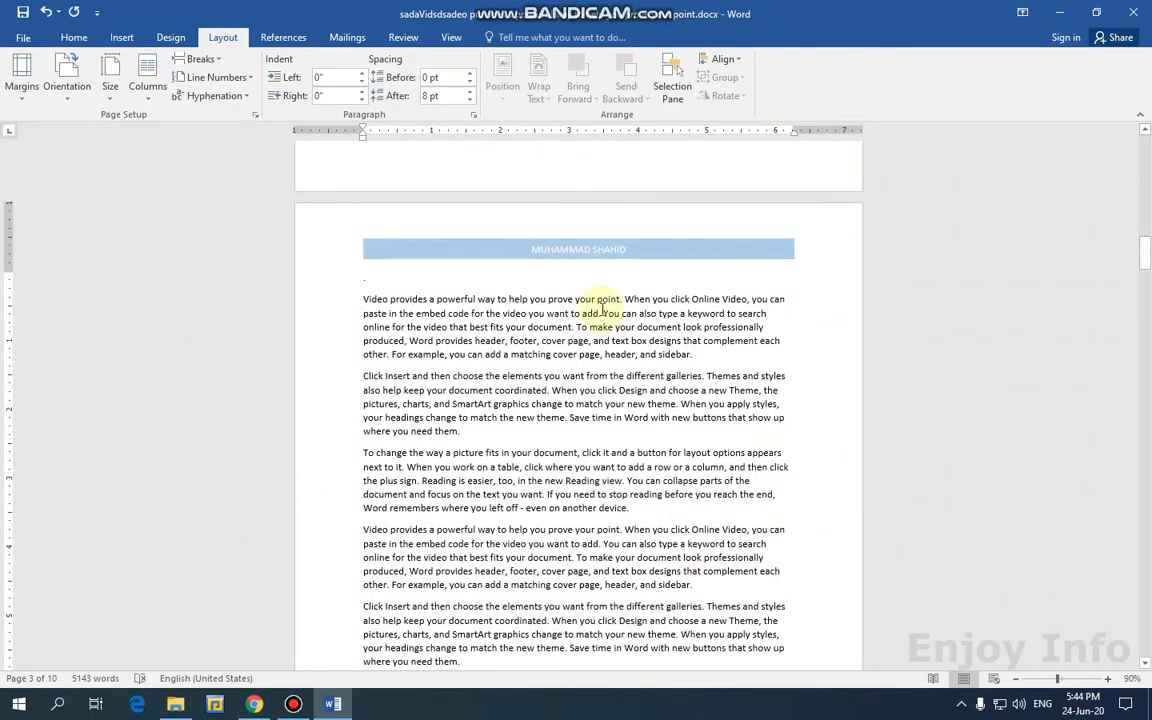
scroll(590, 274, down, 15)
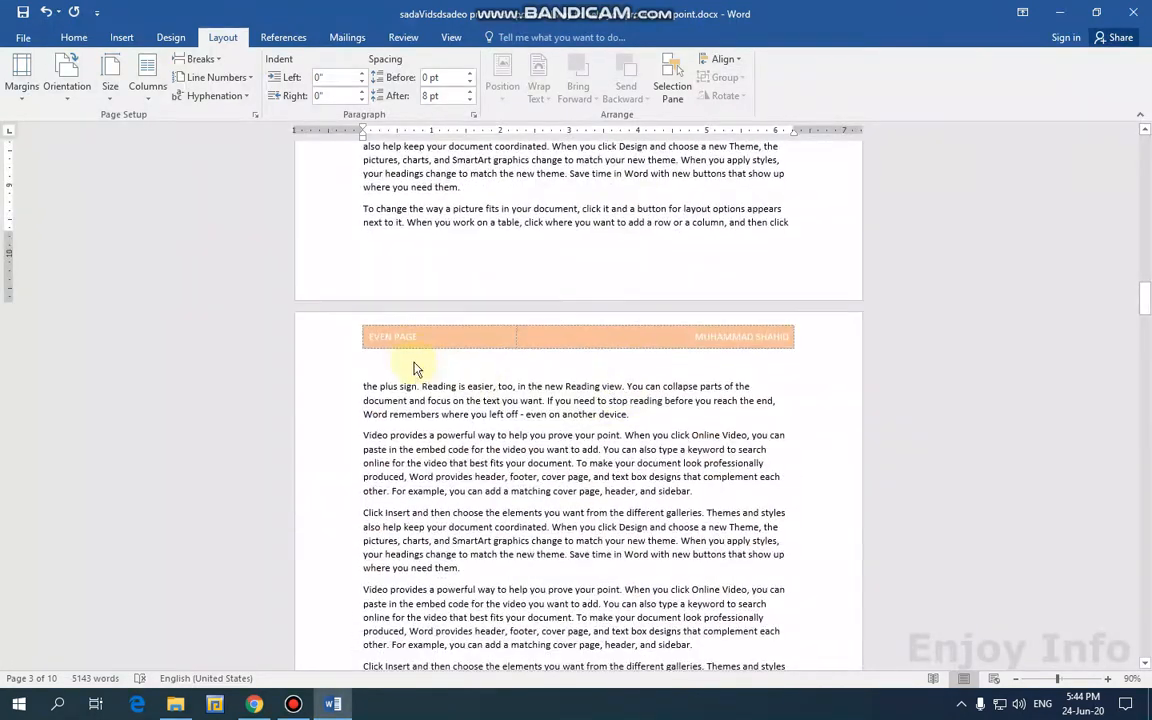
scroll(495, 375, down, 12)
scroll(518, 395, down, 4)
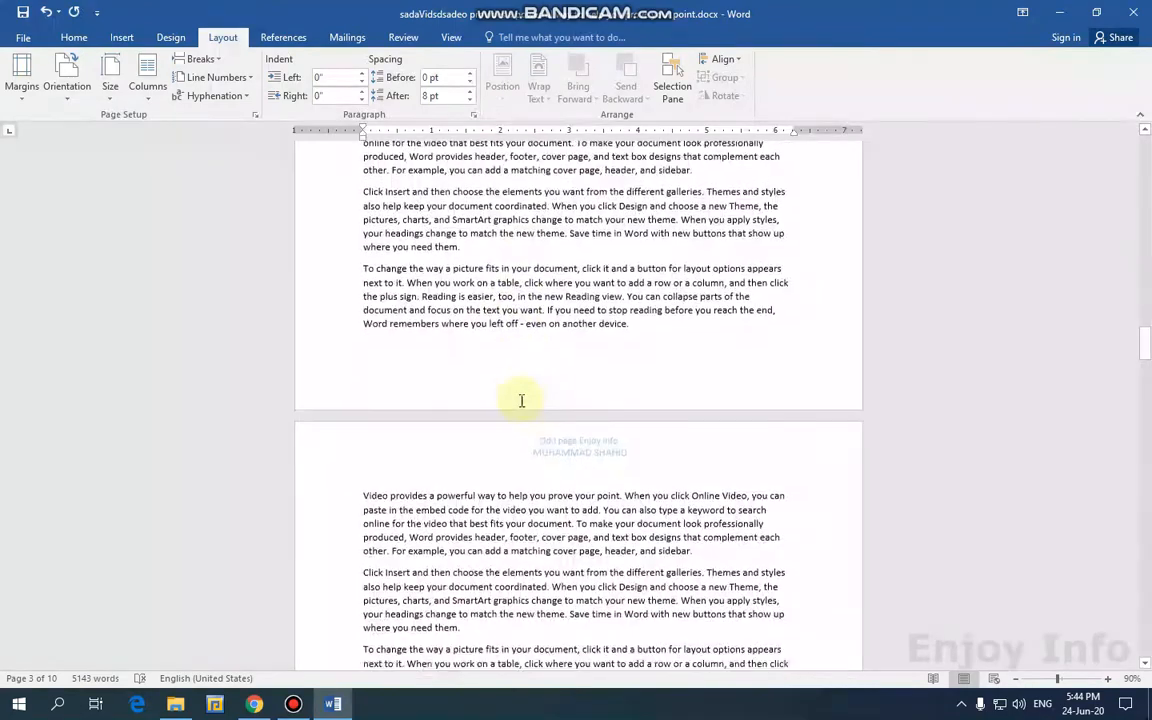
click(550, 535)
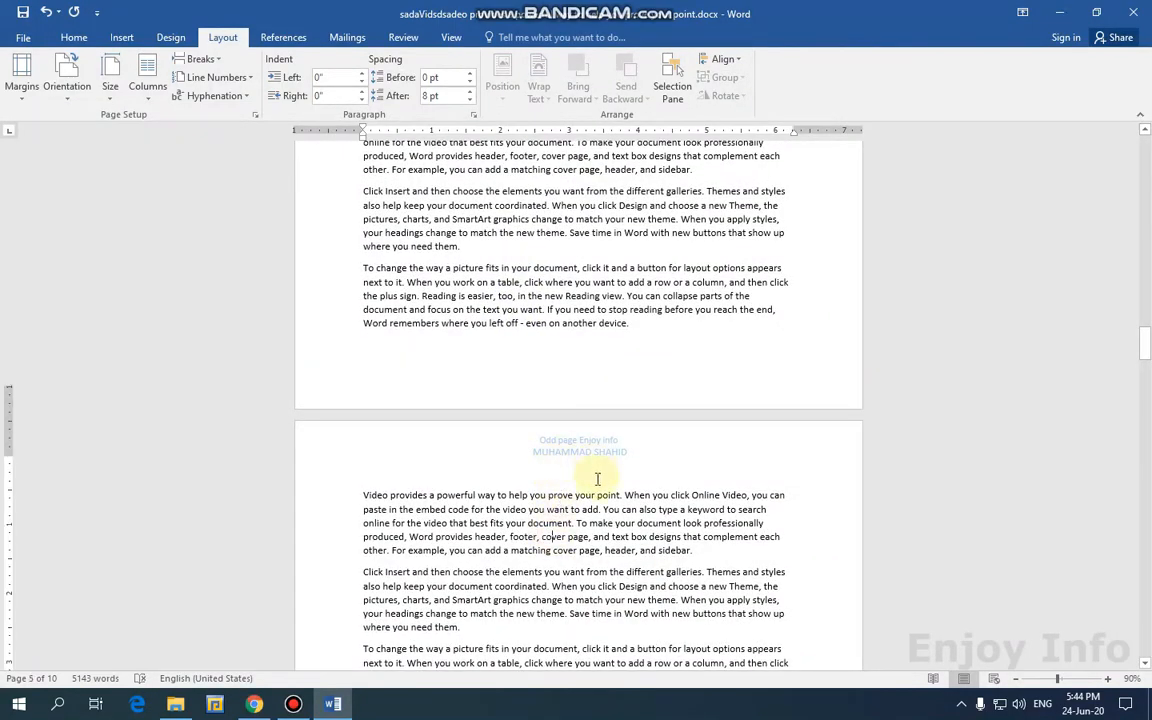
scroll(594, 476, down, 12)
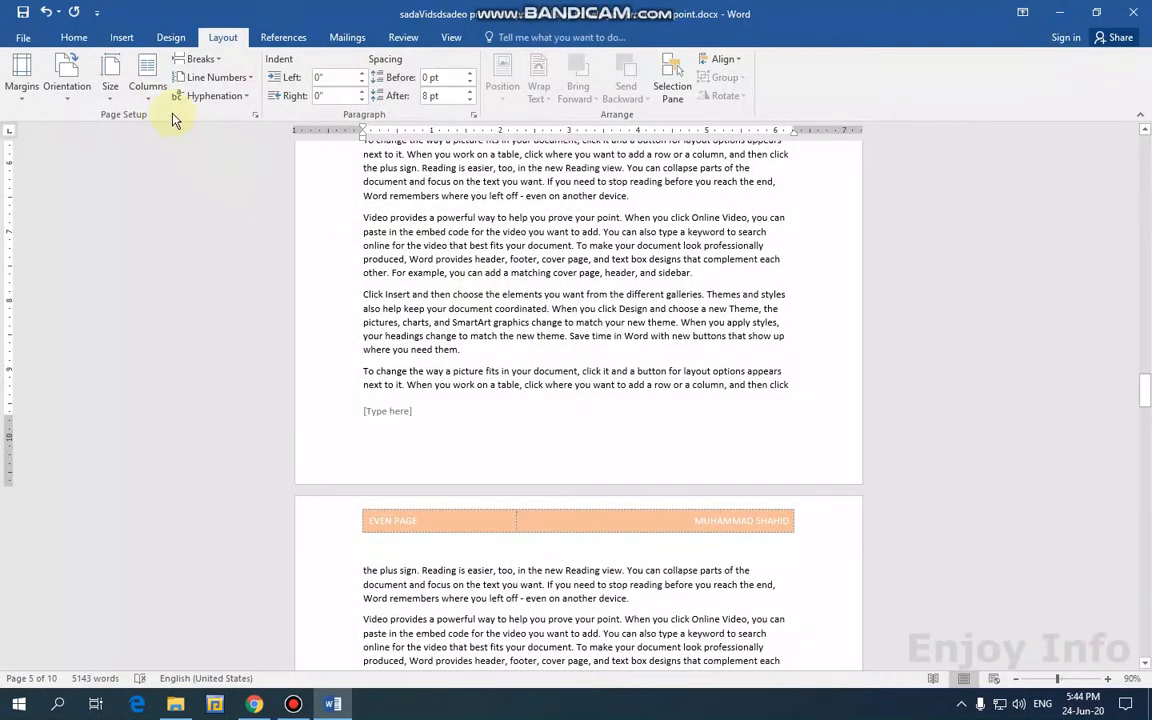
On the Insert tab, view the Page Number options without choosing one.
click(121, 37)
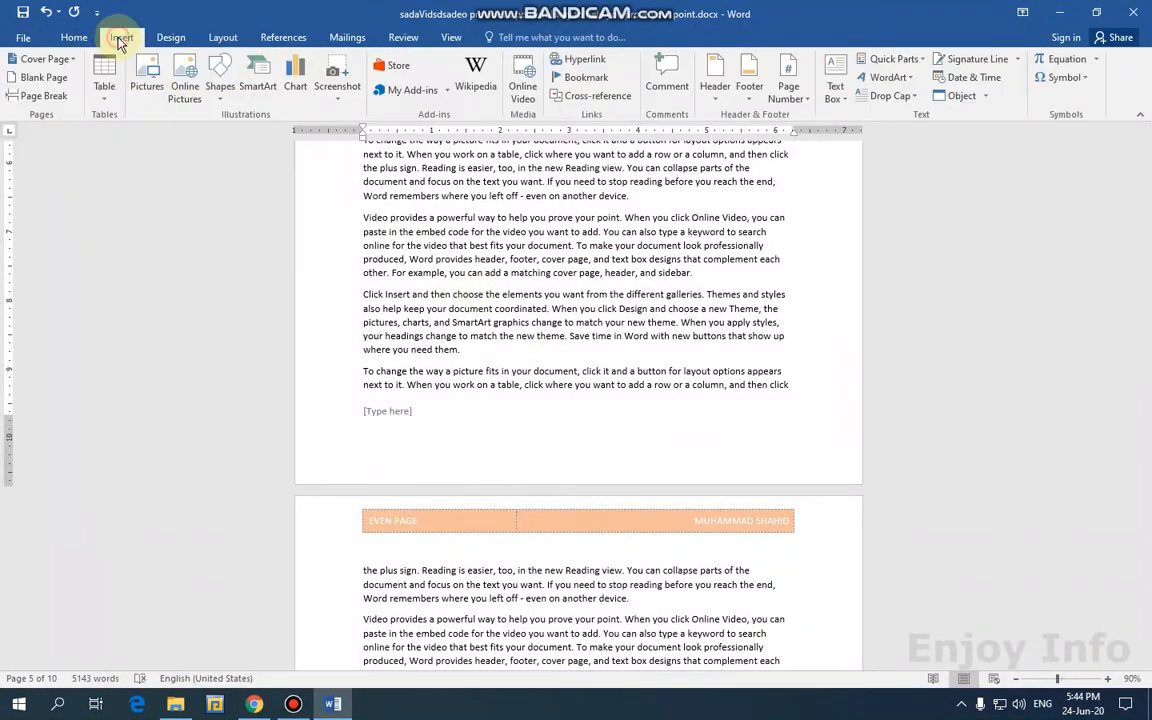
click(776, 104)
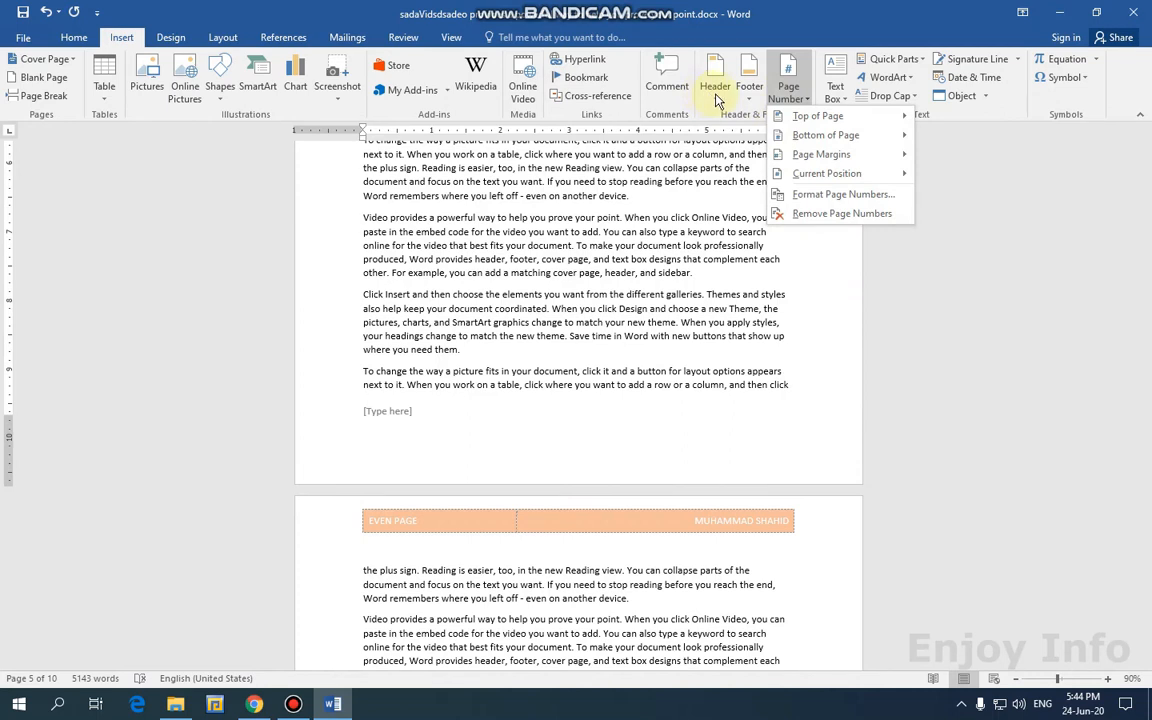
click(598, 222)
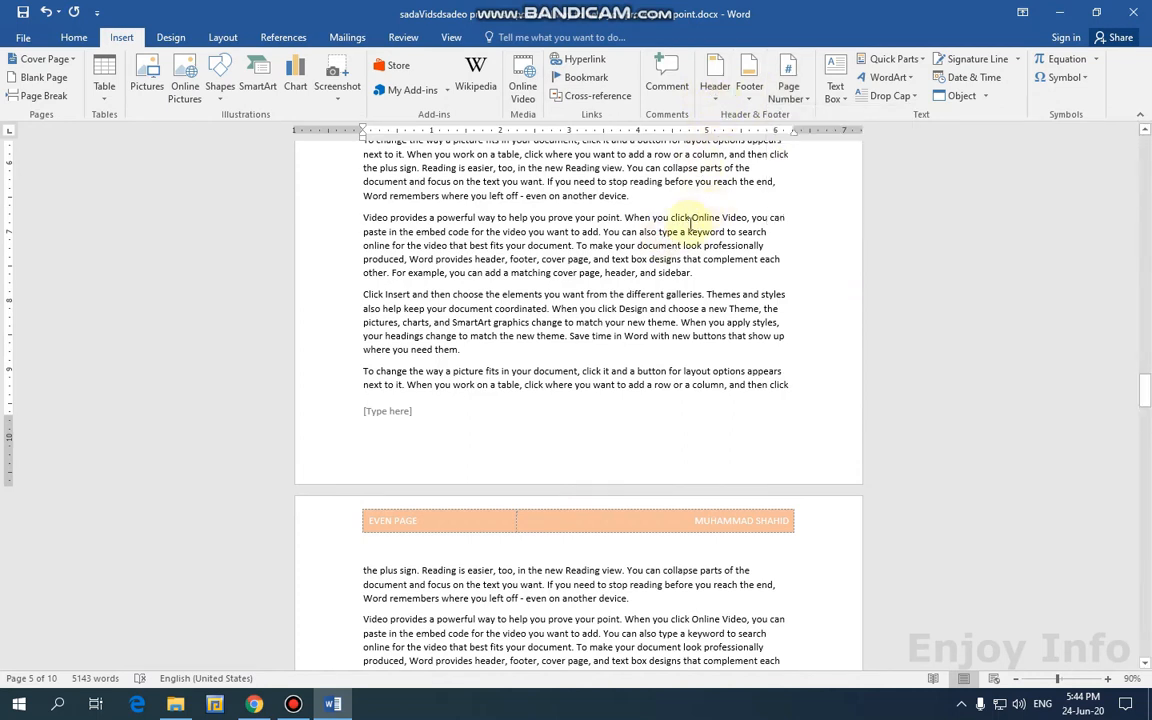
scroll(614, 255, up, 10)
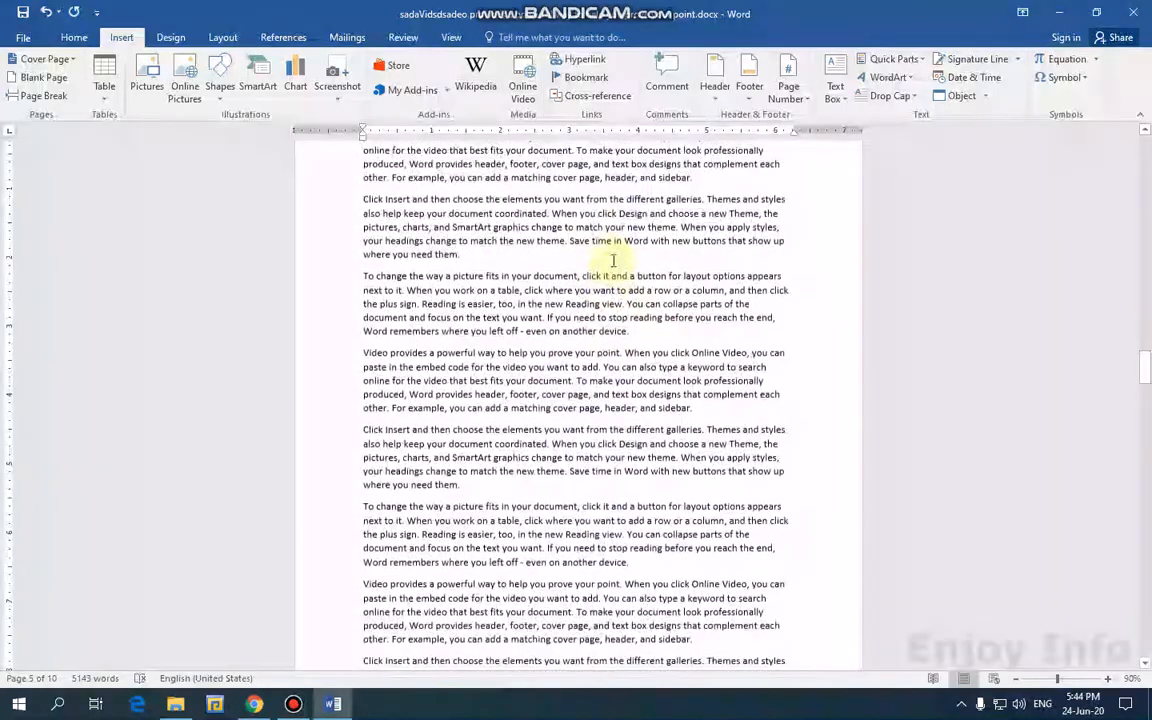
scroll(614, 260, up, 10)
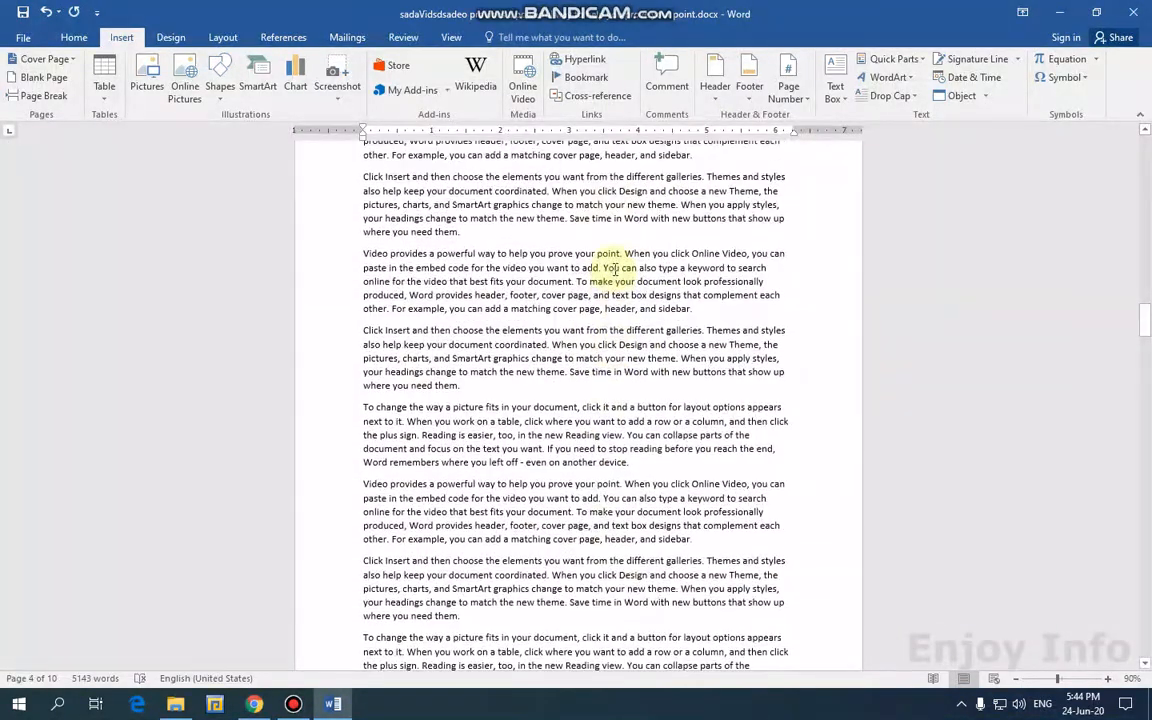
scroll(549, 283, up, 4)
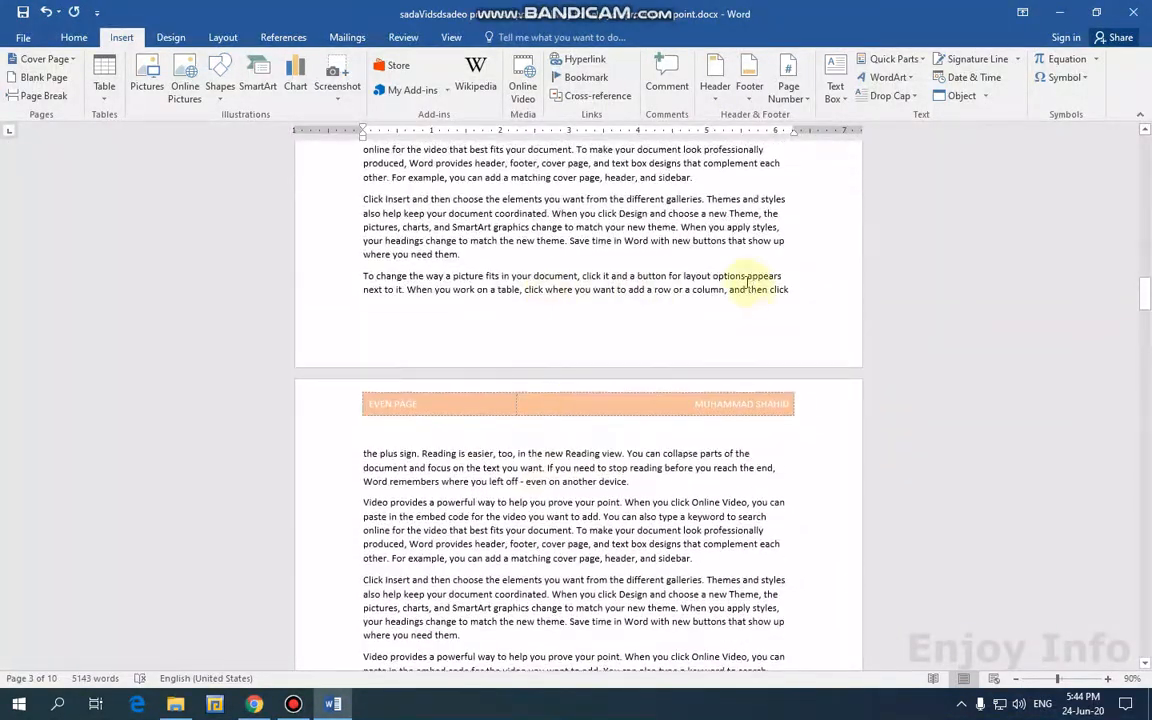
scroll(673, 283, up, 4)
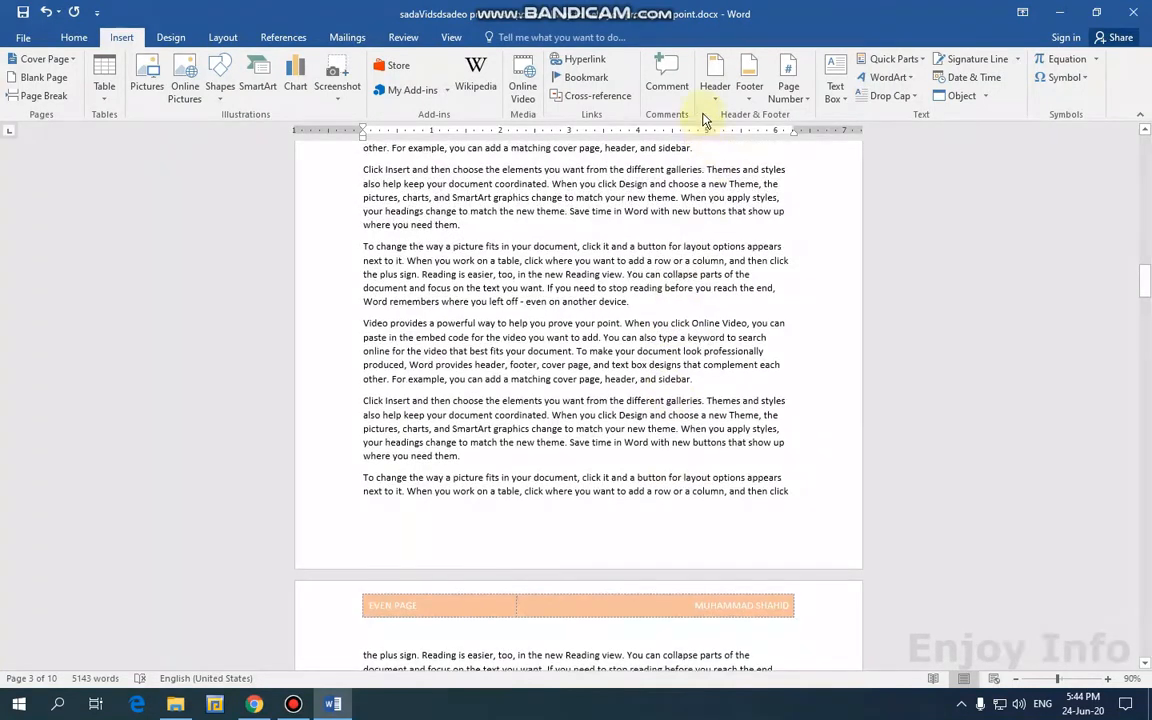
View the Header gallery without picking a design, then scroll through the pages.
click(714, 98)
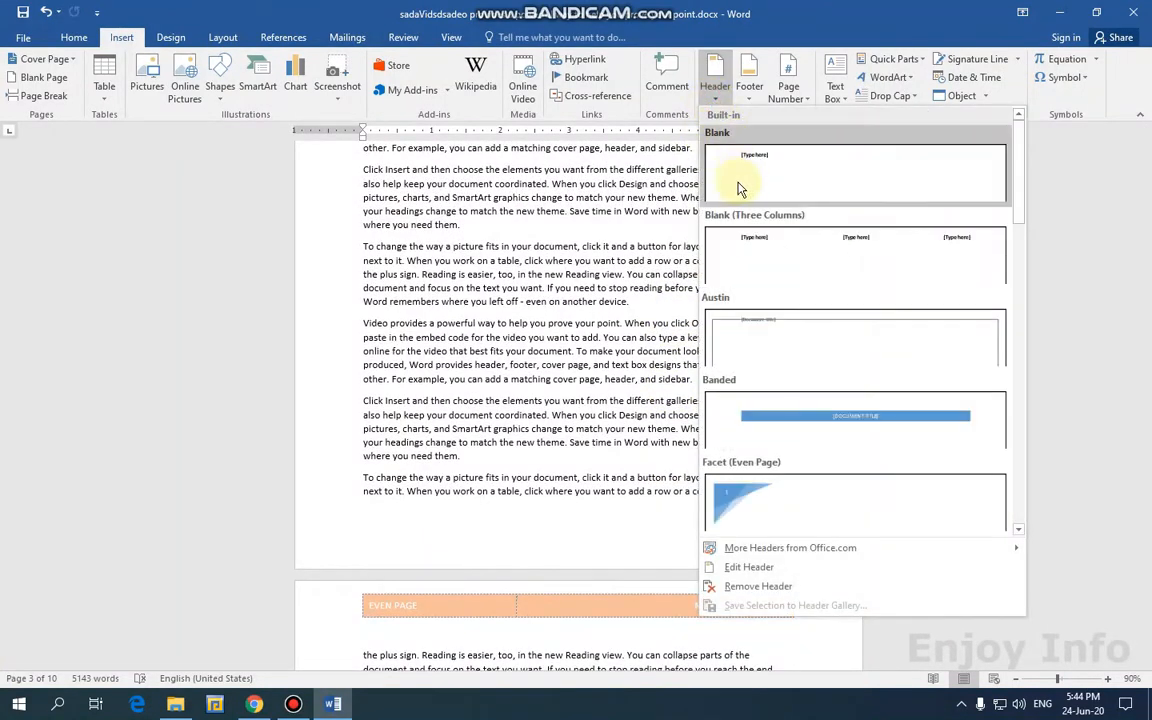
click(657, 190)
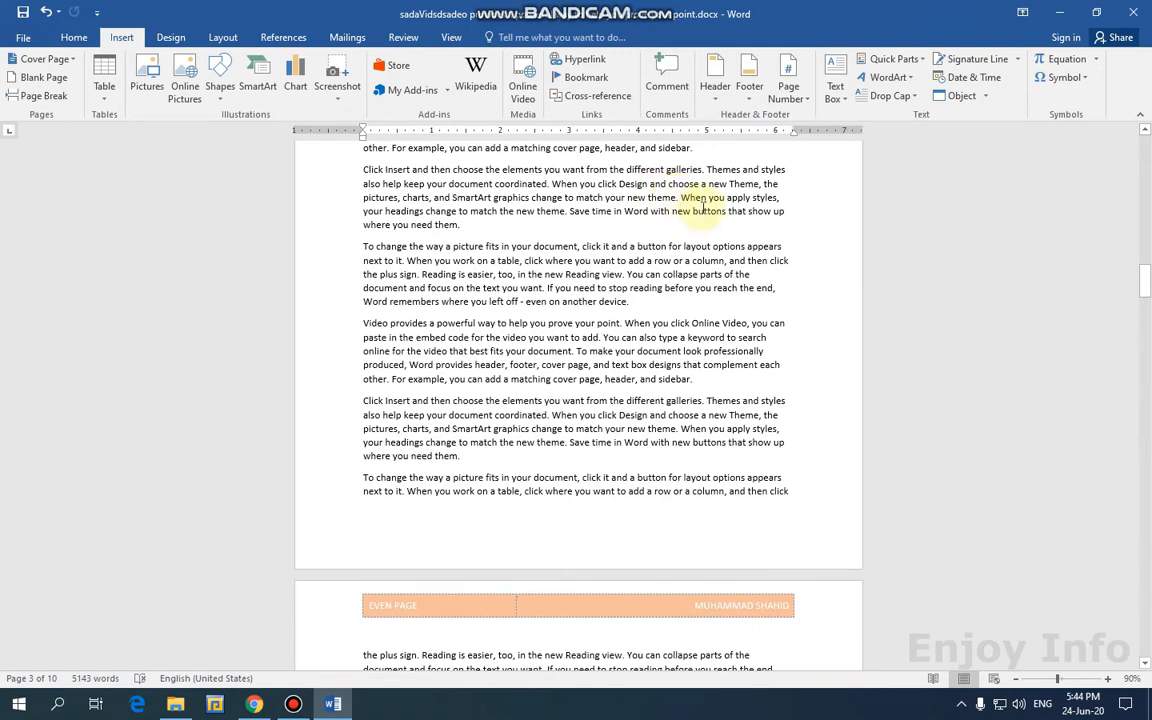
scroll(655, 233, down, 5)
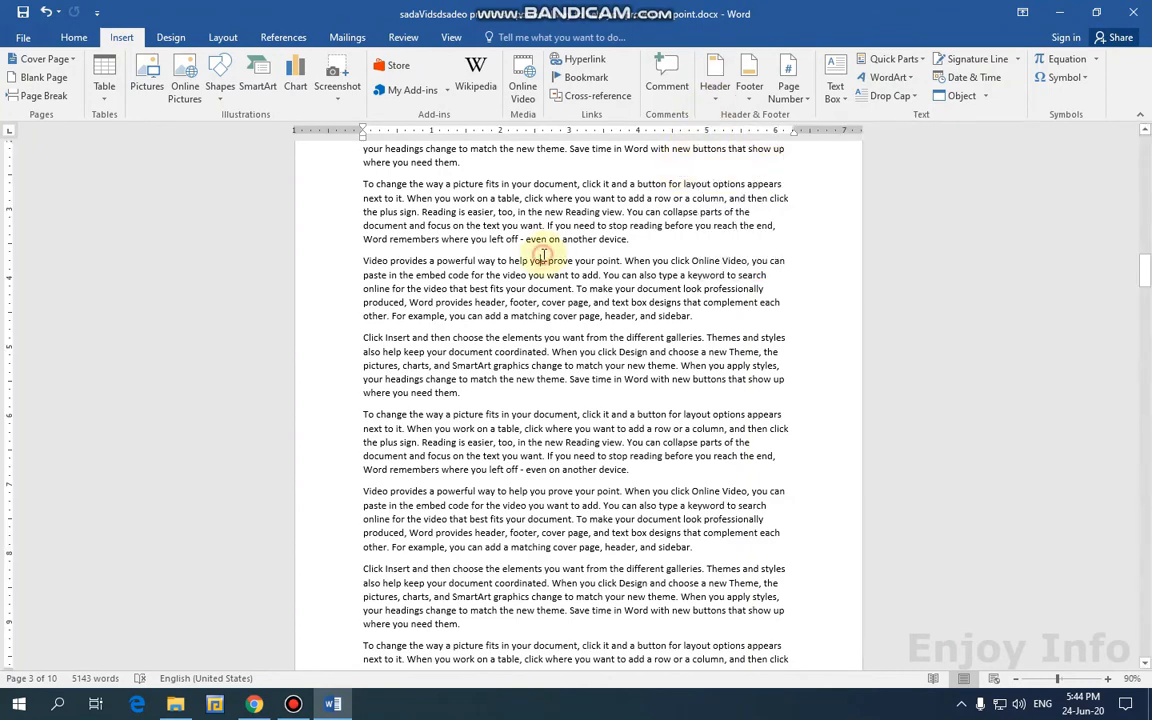
scroll(628, 343, up, 2)
scroll(628, 343, up, 5)
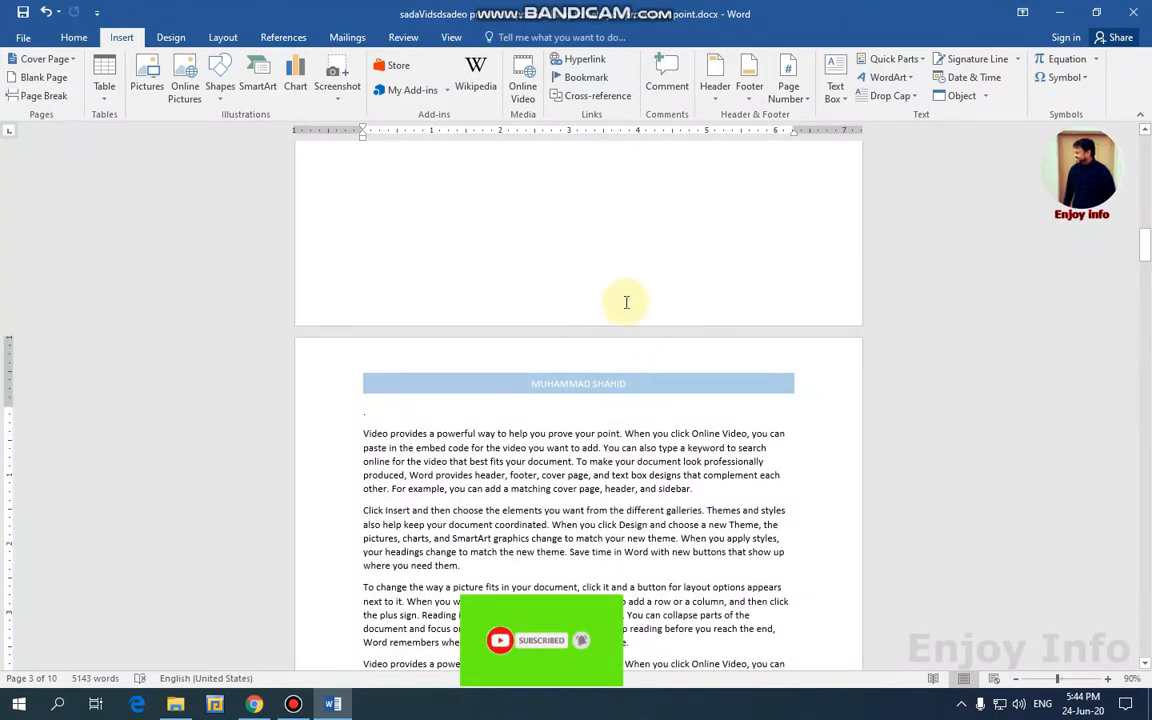
scroll(631, 317, down, 4)
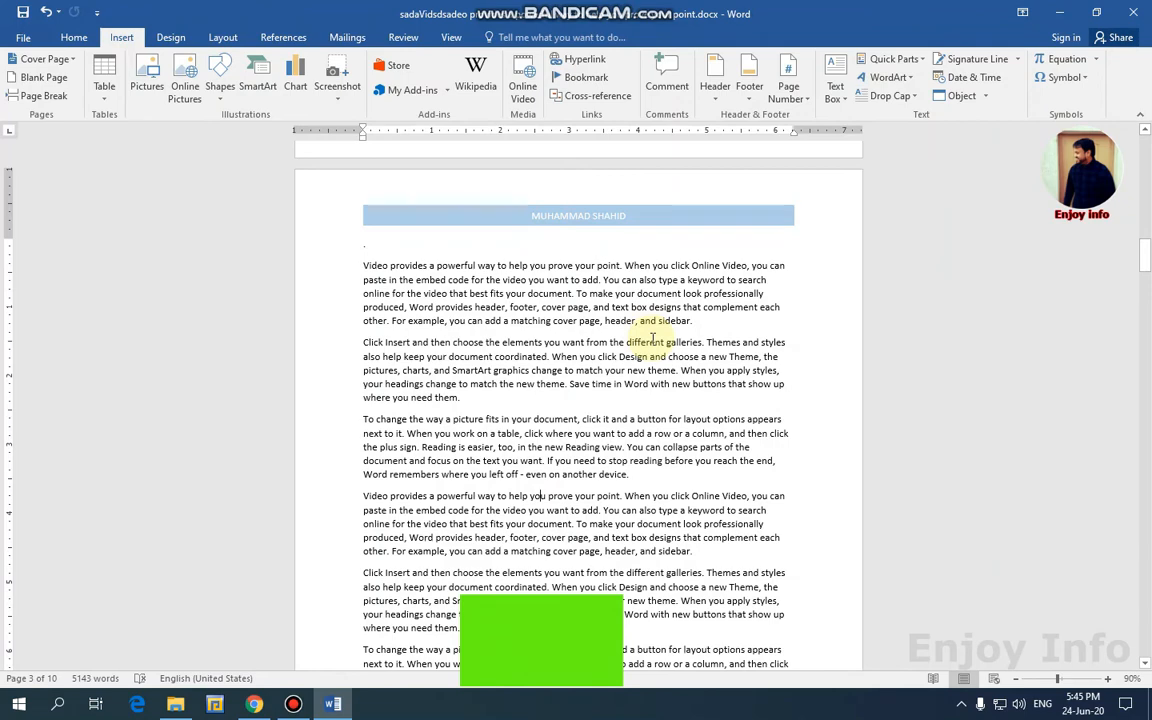
scroll(628, 334, down, 4)
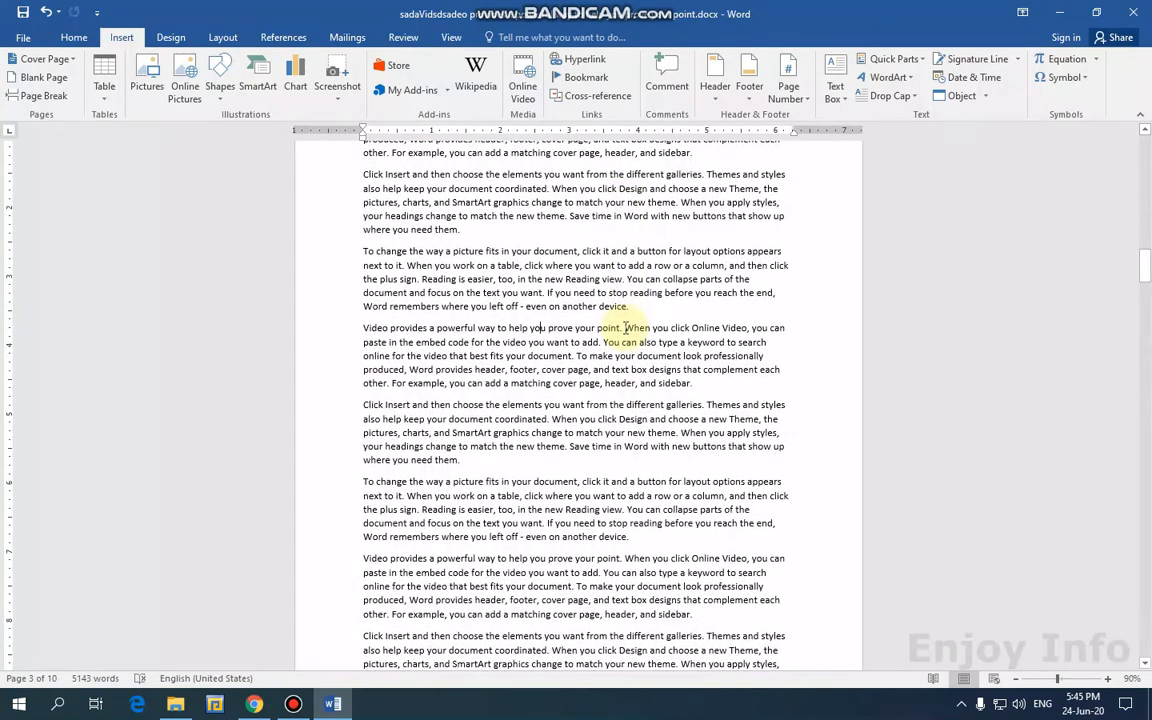